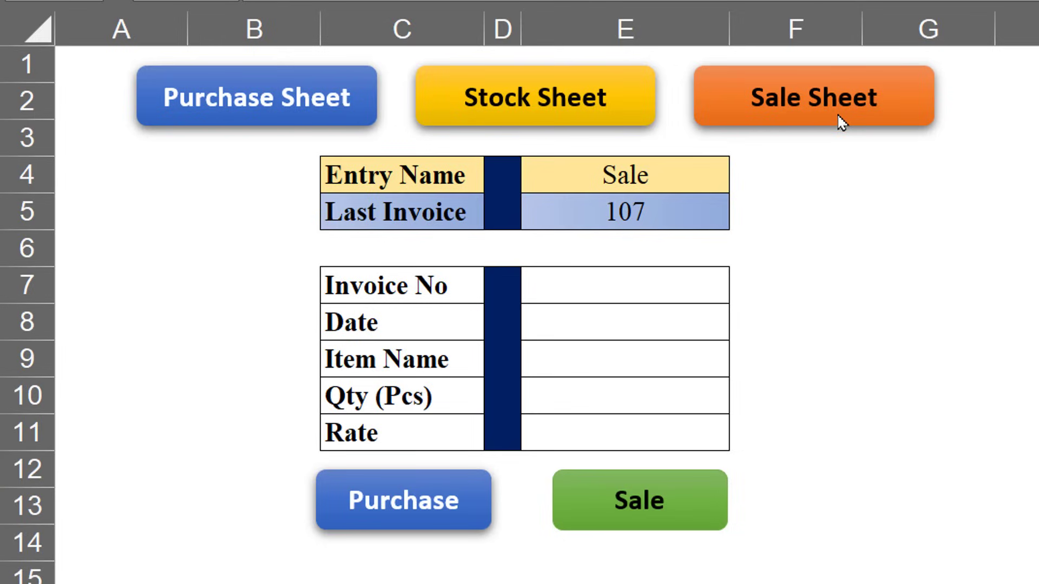
Step: Look through the entry type choices, leaving the type at Sale
{"action": "left_click", "coordinate": [460, 178]}
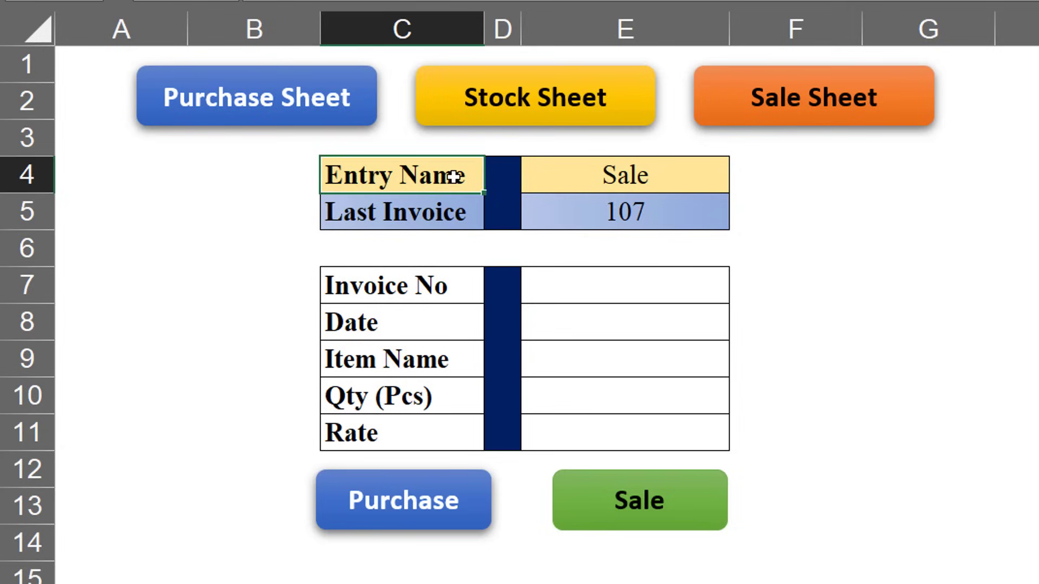
{"action": "left_click", "coordinate": [603, 170]}
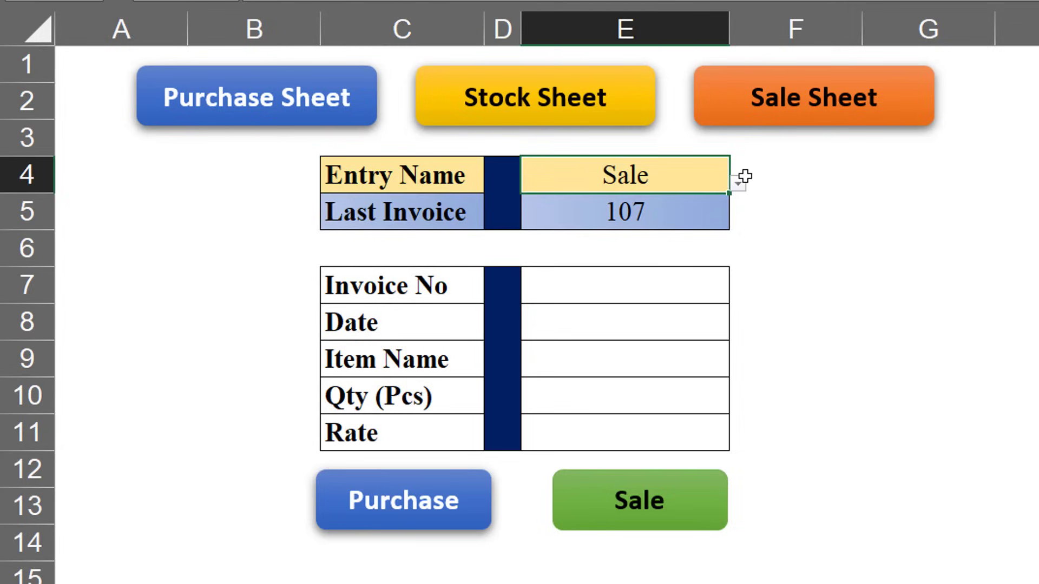
{"action": "left_click", "coordinate": [738, 184]}
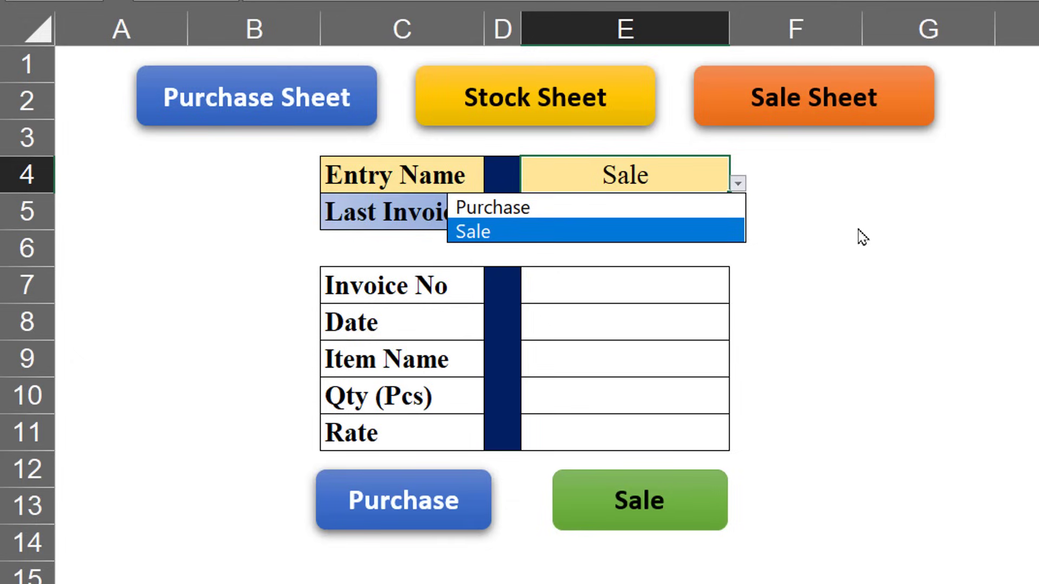
{"action": "left_click", "coordinate": [843, 222]}
{"action": "left_click", "coordinate": [738, 184]}
{"action": "left_click", "coordinate": [738, 184]}
{"action": "left_click", "coordinate": [660, 210]}
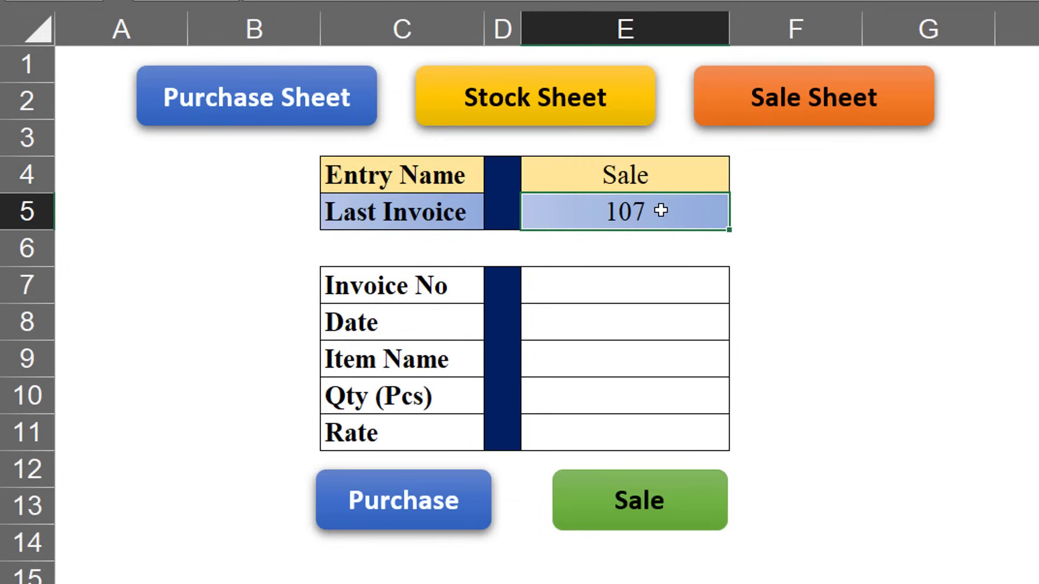
Step: Switch the entry type to Purchase and then back to Sale
{"action": "left_click", "coordinate": [689, 170]}
{"action": "left_click", "coordinate": [738, 184]}
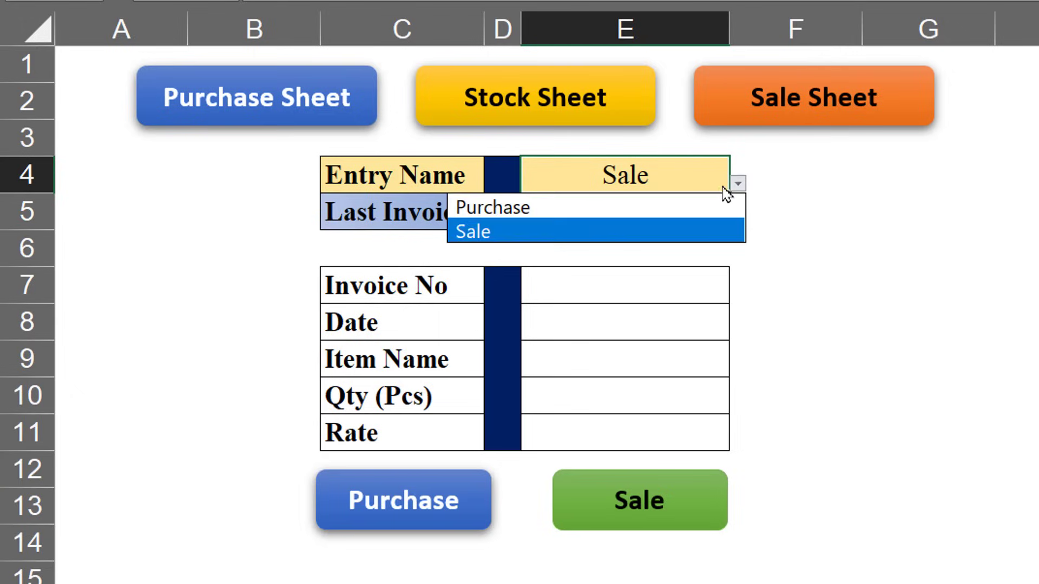
{"action": "left_click", "coordinate": [697, 206]}
{"action": "left_click", "coordinate": [692, 212]}
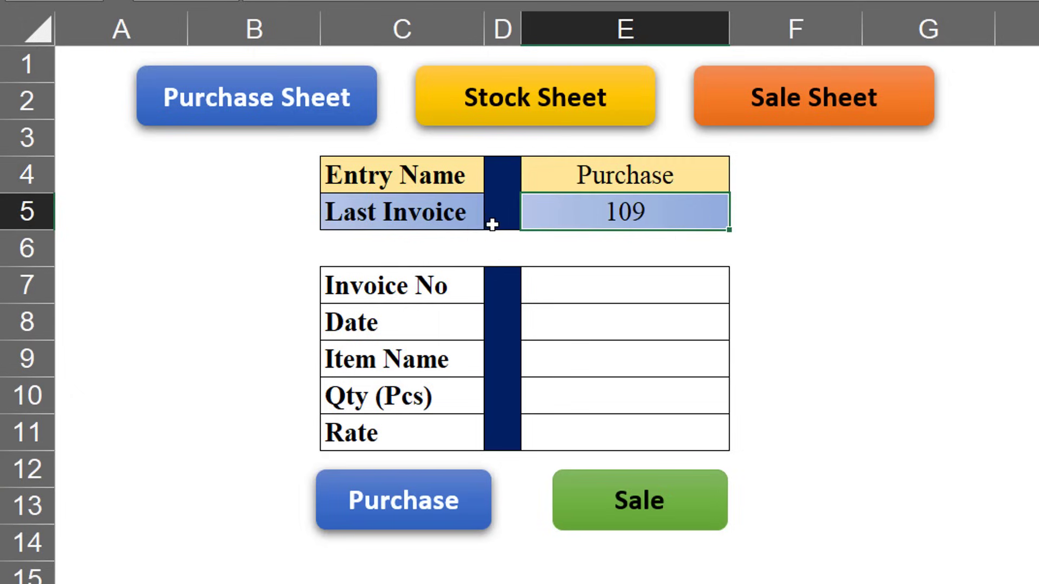
{"action": "left_click", "coordinate": [591, 169]}
{"action": "left_click", "coordinate": [738, 184]}
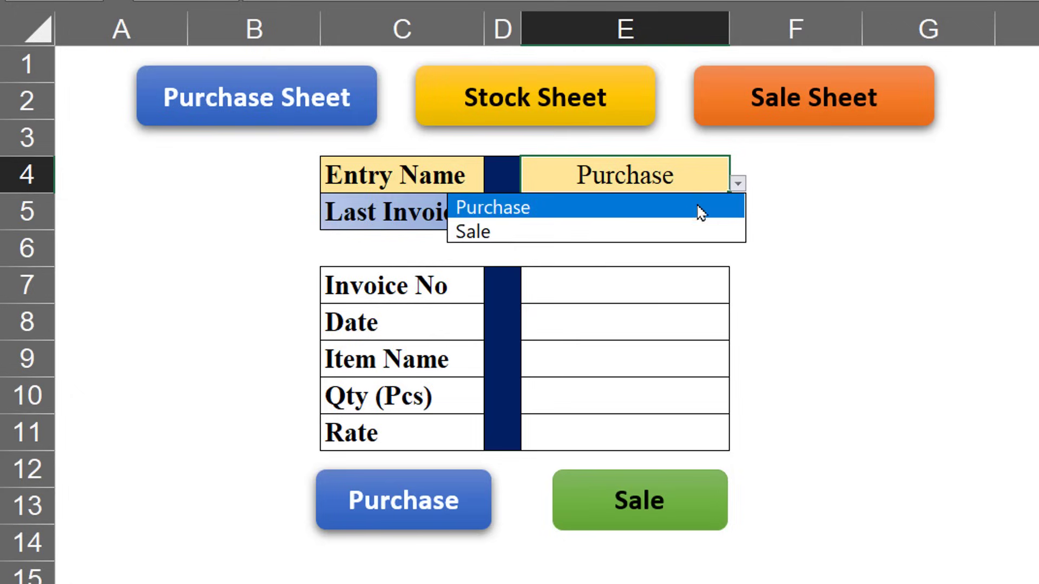
{"action": "left_click", "coordinate": [668, 229]}
Step: Check the Last Invoice value 107 and select the Invoice No input cell
{"action": "left_click", "coordinate": [438, 208]}
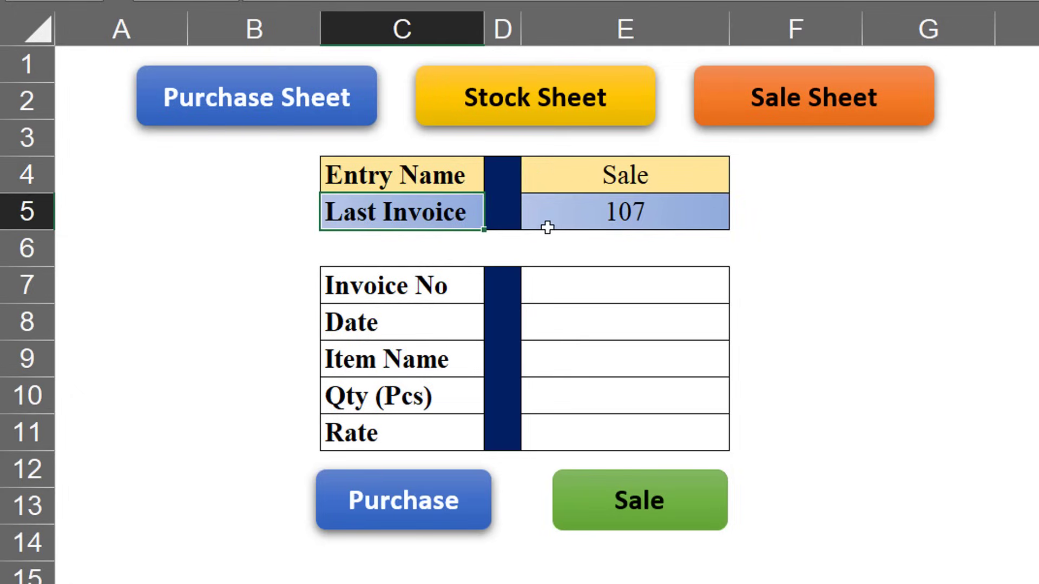
{"action": "left_click", "coordinate": [662, 222]}
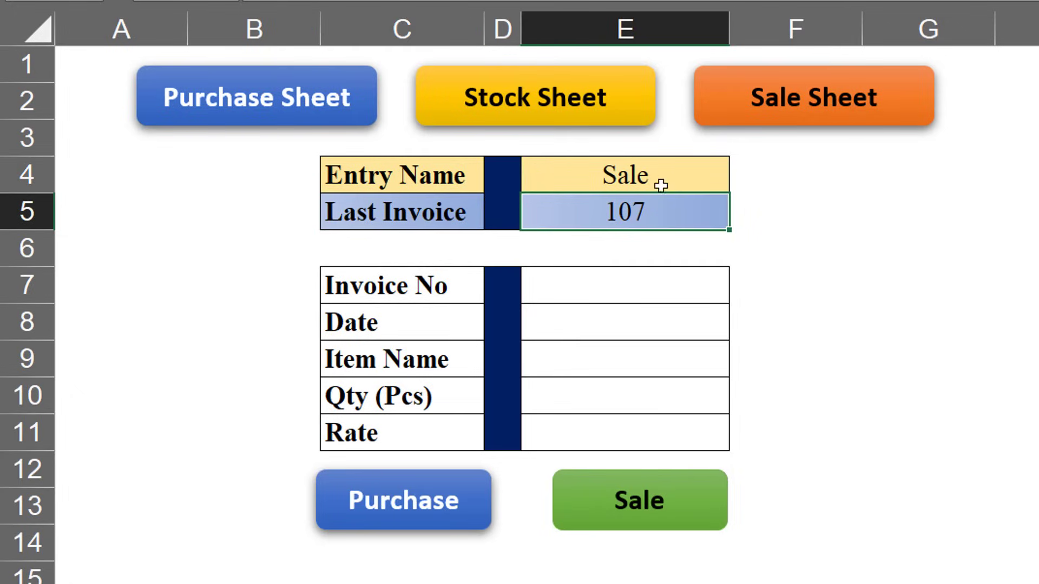
{"action": "left_click", "coordinate": [612, 285]}
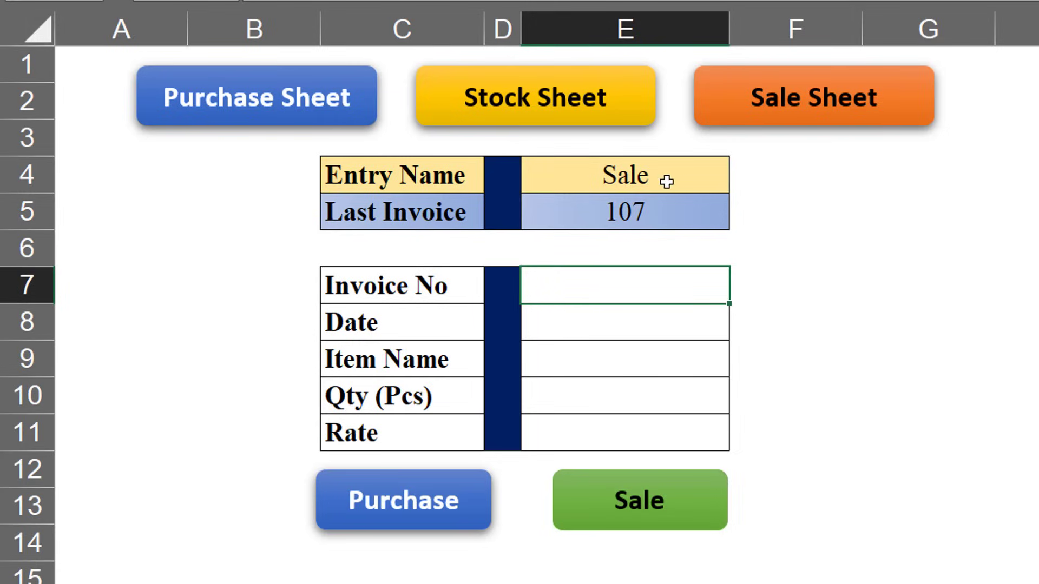
{"action": "left_click", "coordinate": [627, 211]}
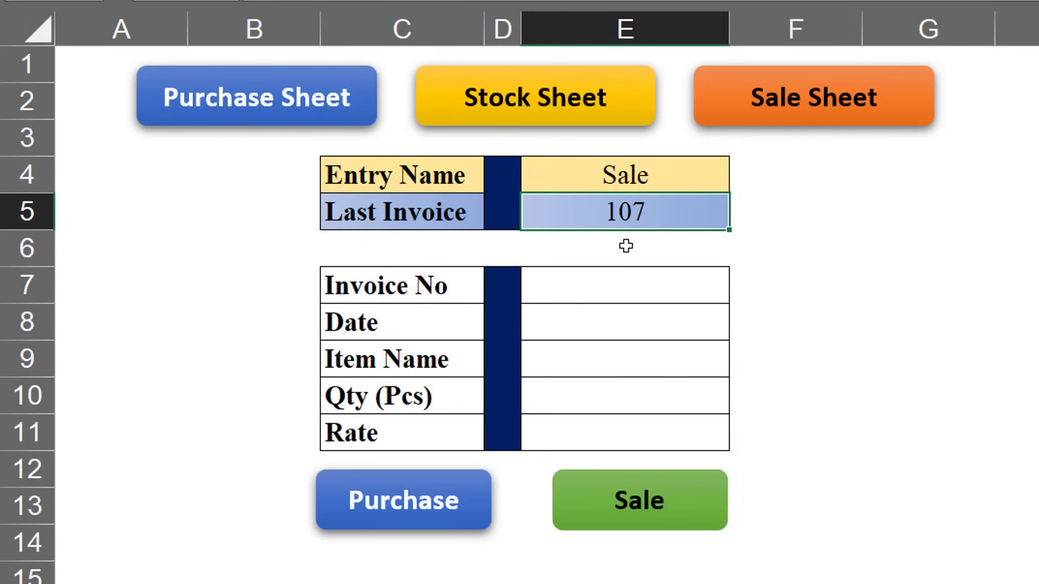
{"action": "left_click", "coordinate": [615, 281]}
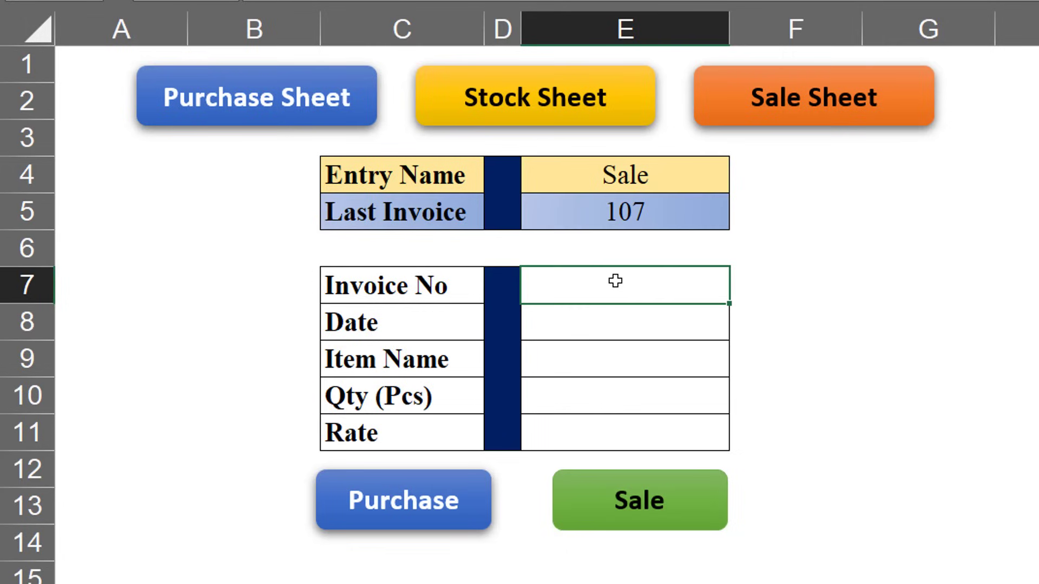
Step: Enter invoice number 108 and date 16-11-2021
{"action": "double_click", "coordinate": [712, 295]}
{"action": "type", "text": "108"}
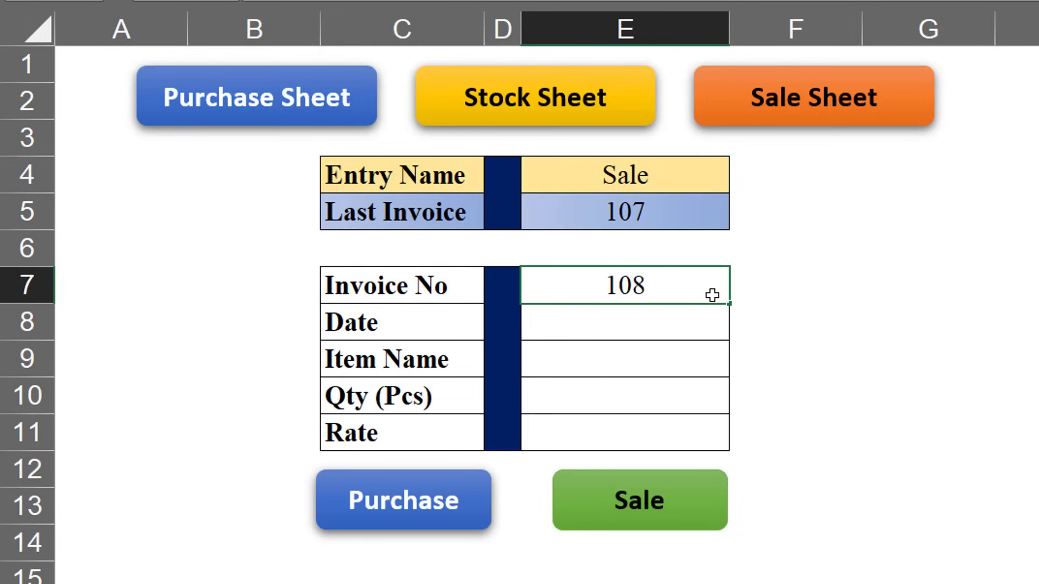
{"action": "key", "text": "Return"}
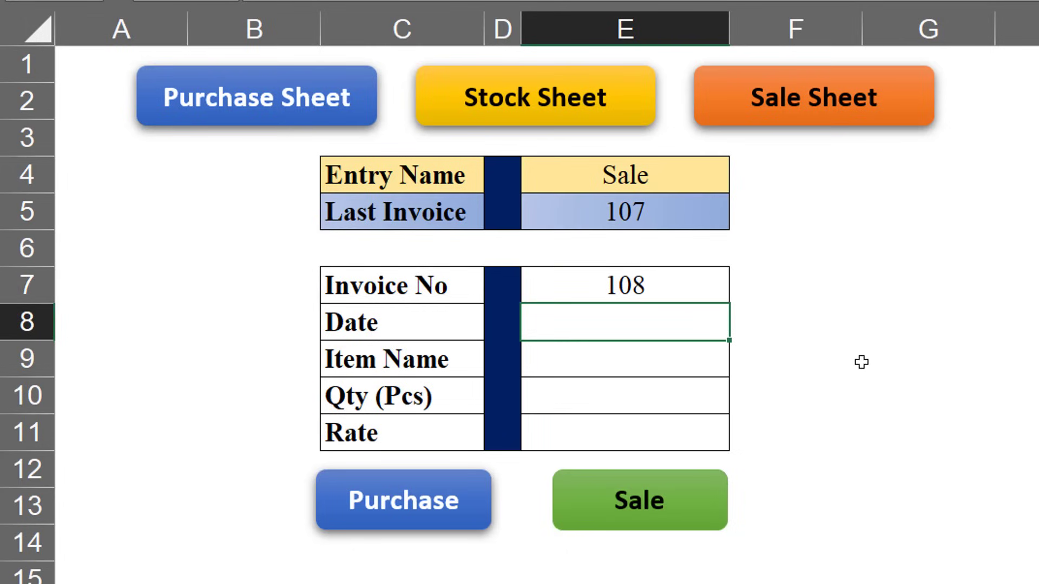
{"action": "type", "text": "1"}
{"action": "type", "text": "6-0"}
{"action": "key", "text": "BackSpace"}
{"action": "type", "text": "11-"}
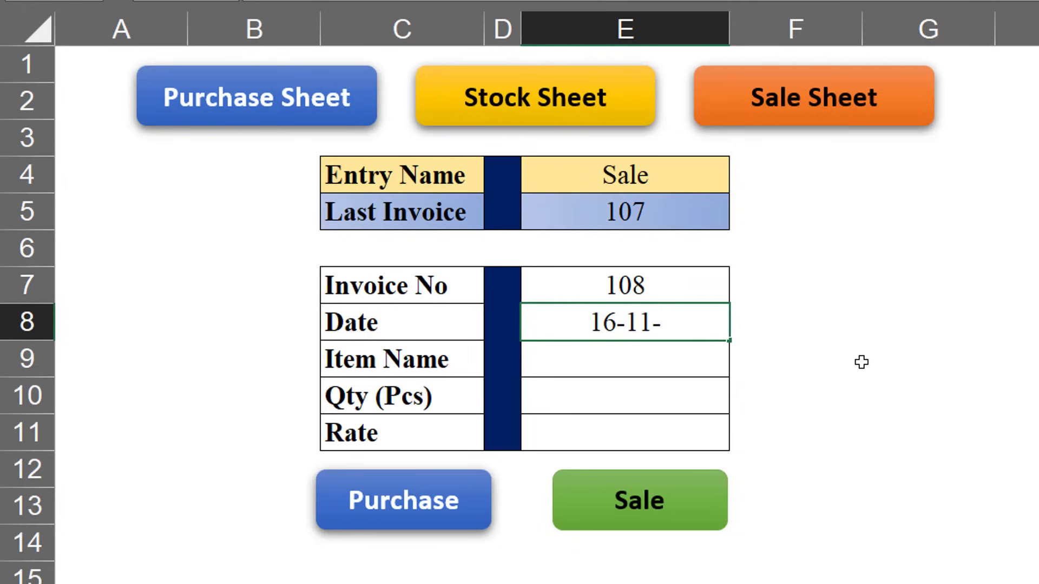
{"action": "type", "text": "2021"}
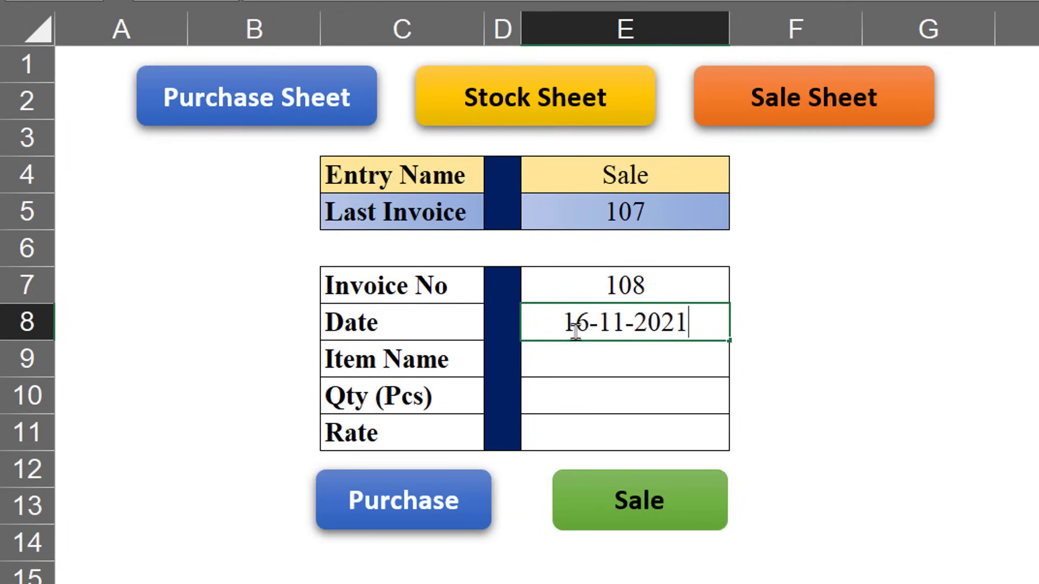
Step: Enter item Mouse, quantity 750 and rate 850
{"action": "left_click", "coordinate": [594, 353]}
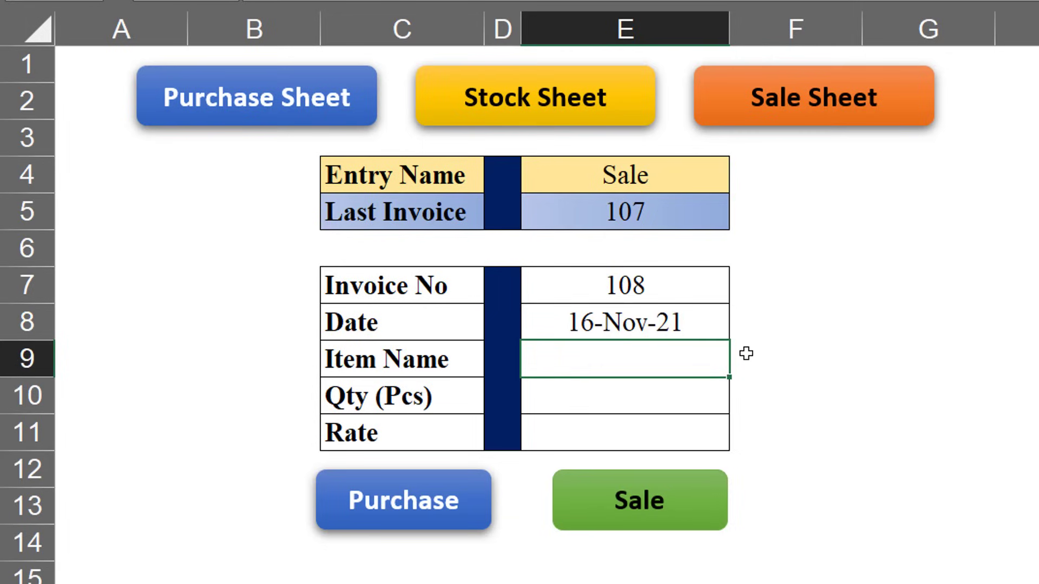
{"action": "type", "text": "Mo"}
{"action": "type", "text": "use"}
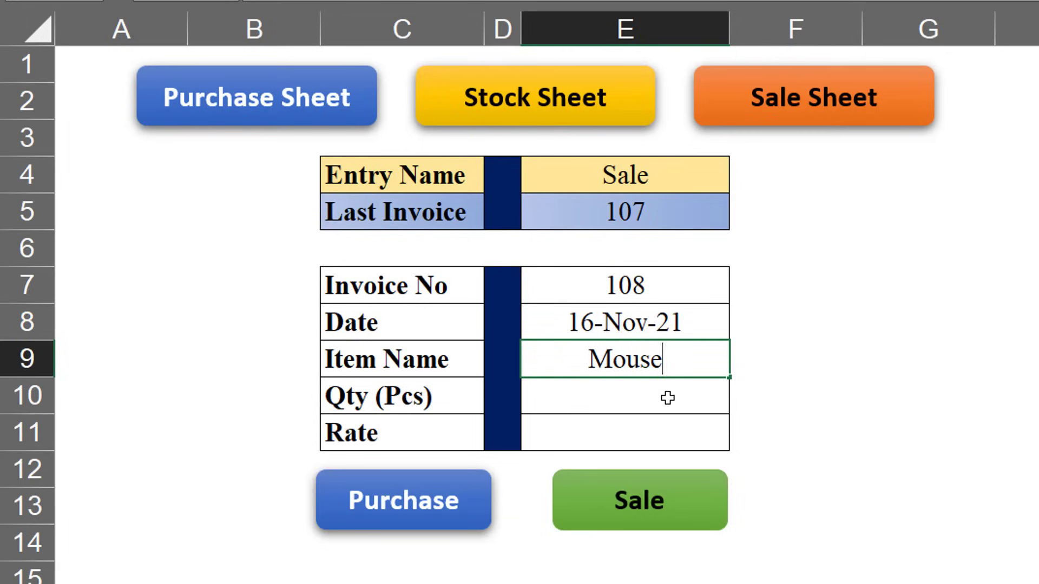
{"action": "left_click", "coordinate": [668, 397]}
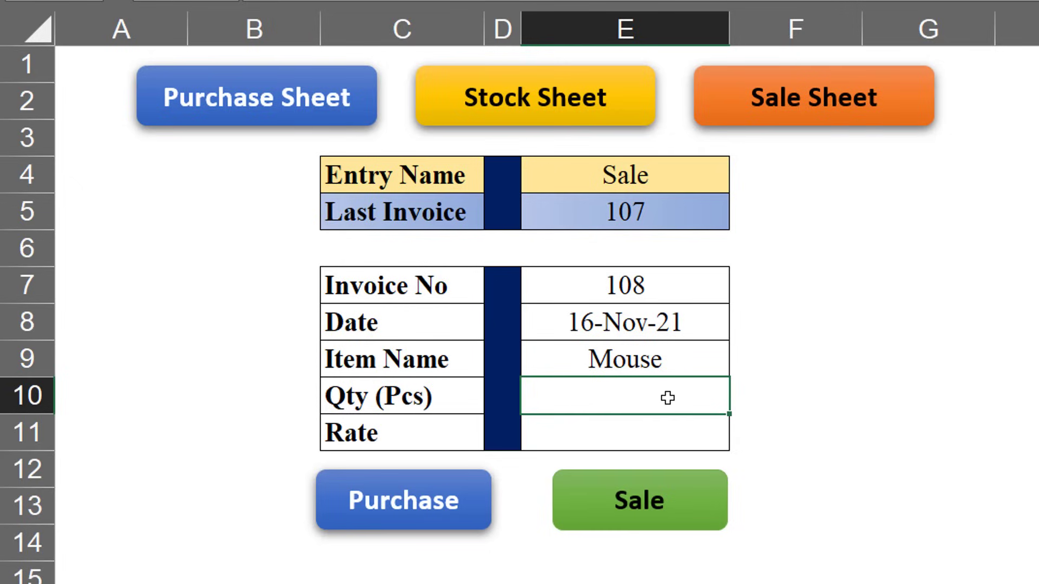
{"action": "type", "text": "750"}
{"action": "left_click", "coordinate": [653, 422]}
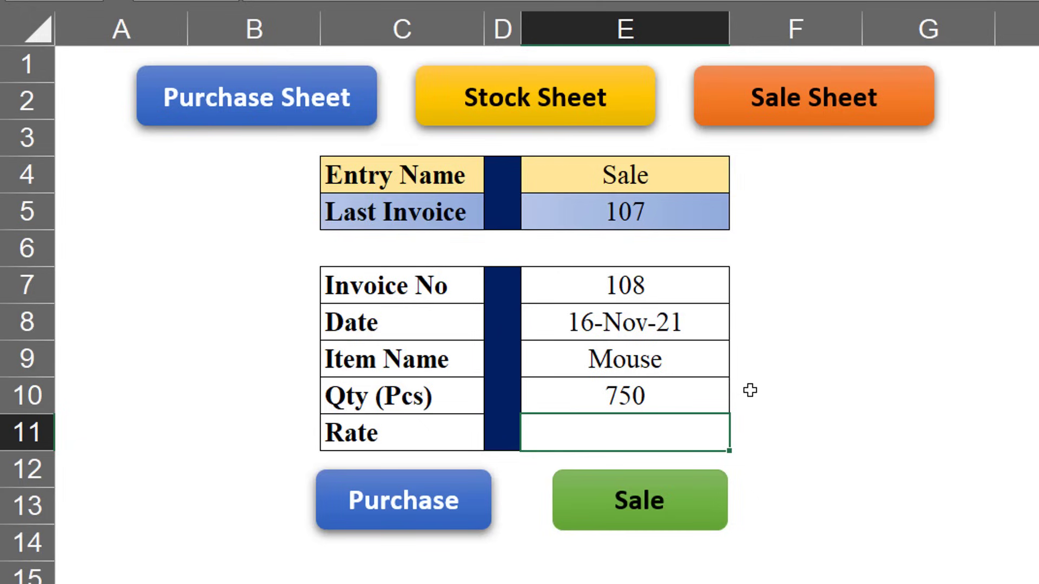
{"action": "type", "text": "85"}
{"action": "type", "text": "0"}
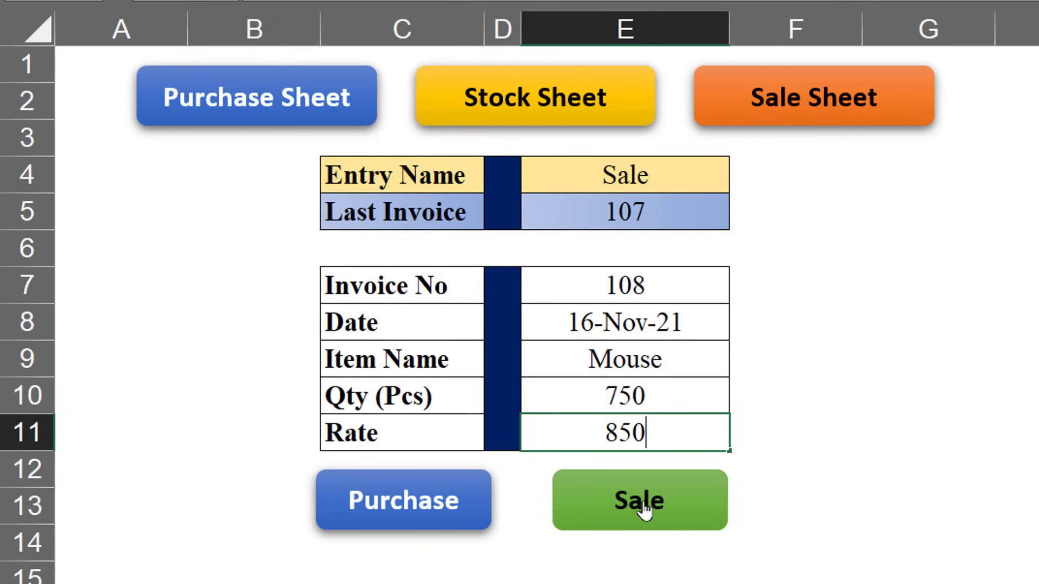
Step: Enter quantity 1500 to trigger the Stock Not Available warning, then correct it to 800
{"action": "left_click", "coordinate": [647, 388]}
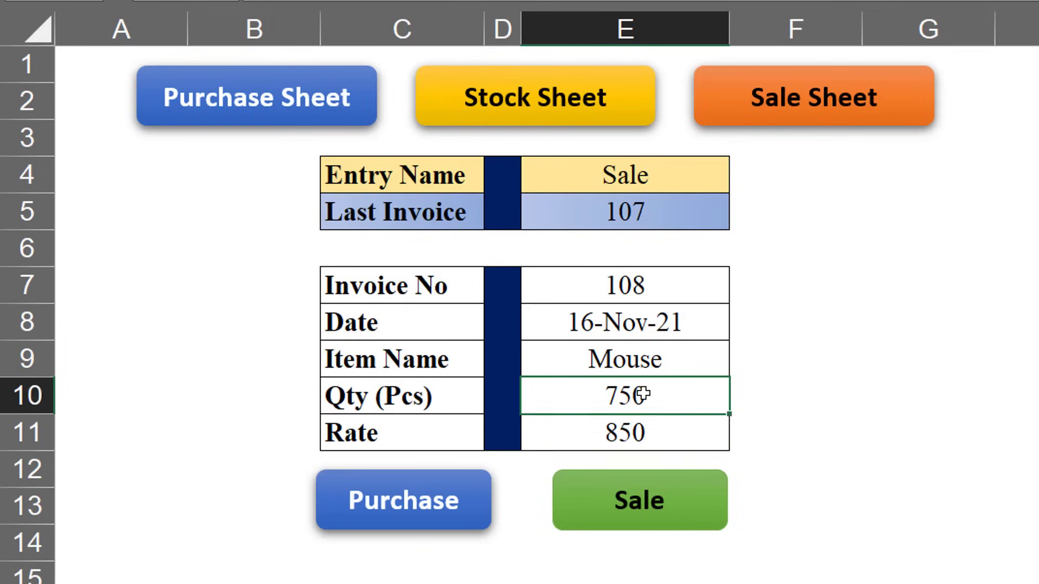
{"action": "type", "text": "15"}
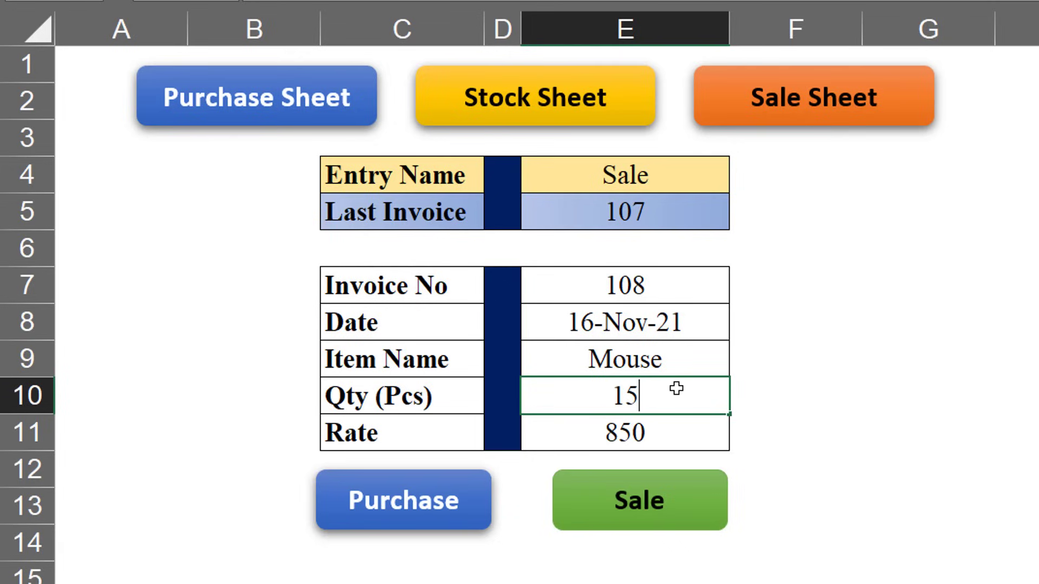
{"action": "type", "text": "00"}
{"action": "key", "text": "Return"}
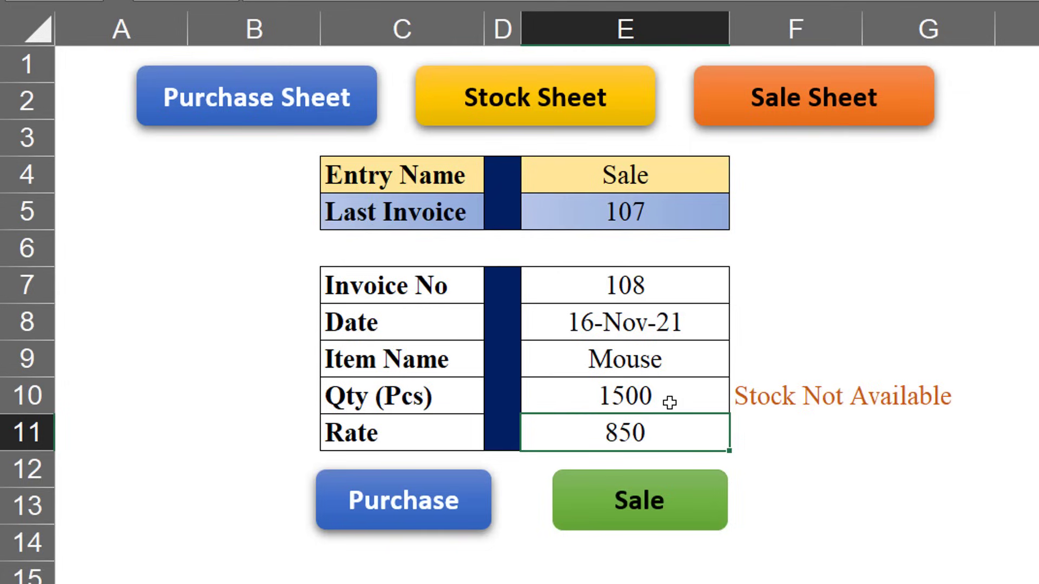
{"action": "left_click", "coordinate": [654, 396]}
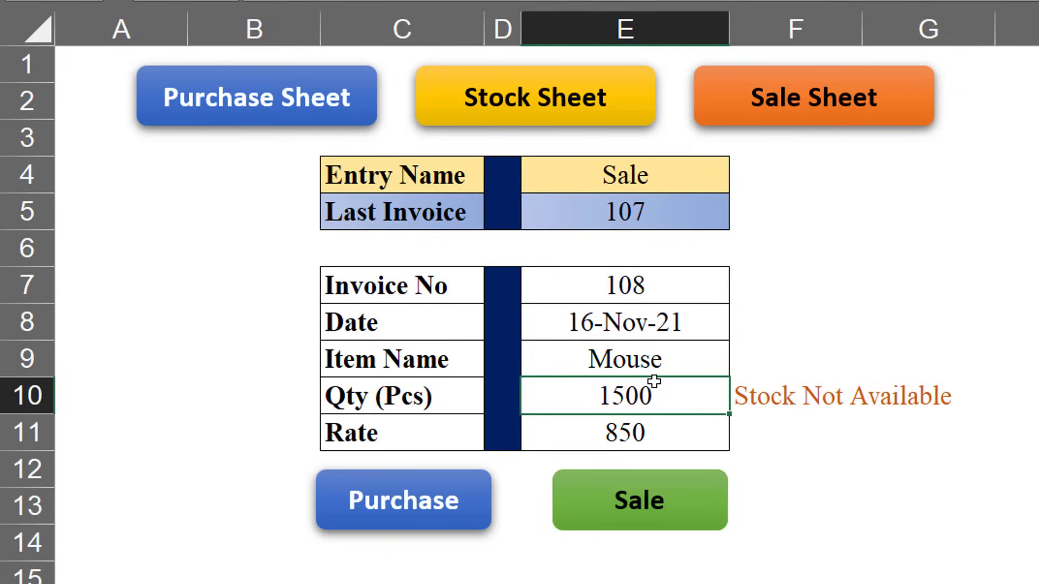
{"action": "type", "text": "800"}
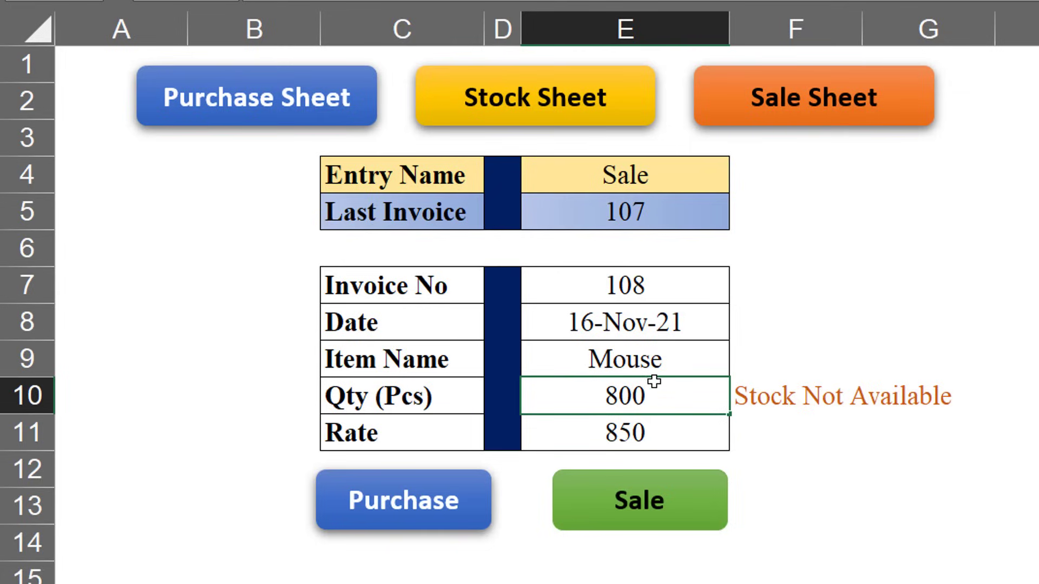
{"action": "key", "text": "Return"}
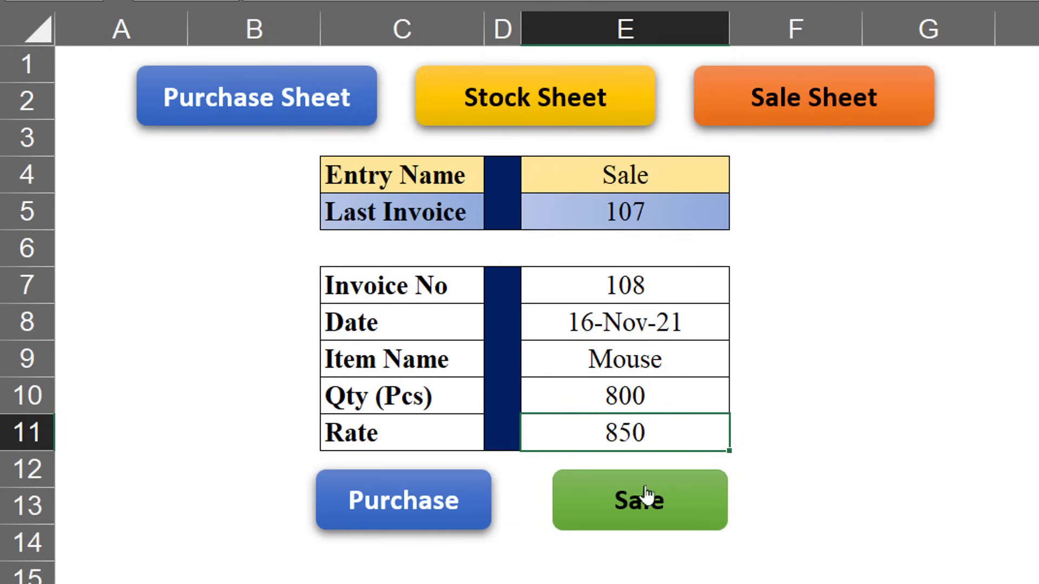
{"action": "left_click", "coordinate": [640, 512]}
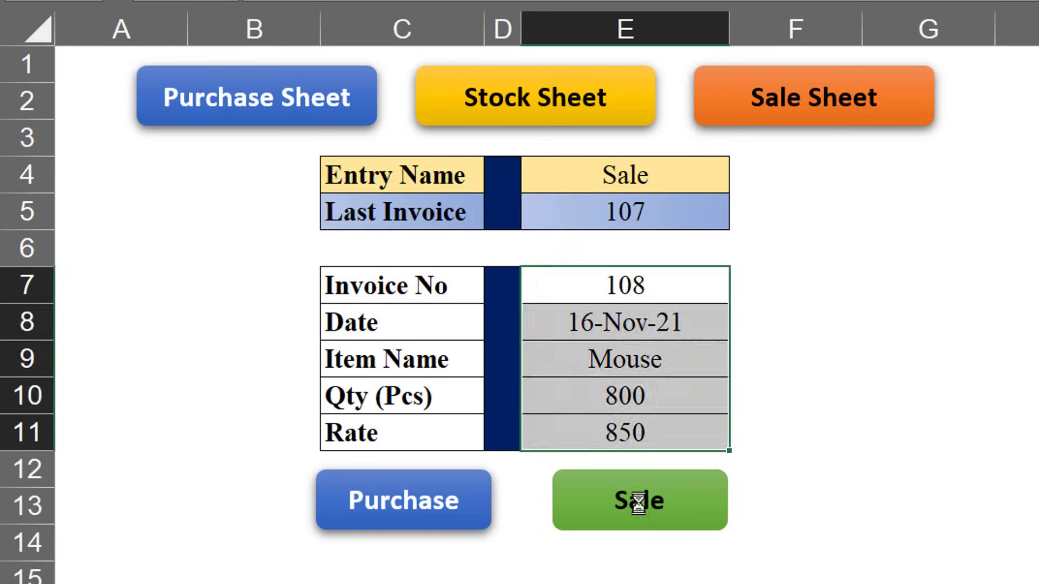
{"action": "left_click_drag", "start_coordinate": [643, 285], "coordinate": [606, 425]}
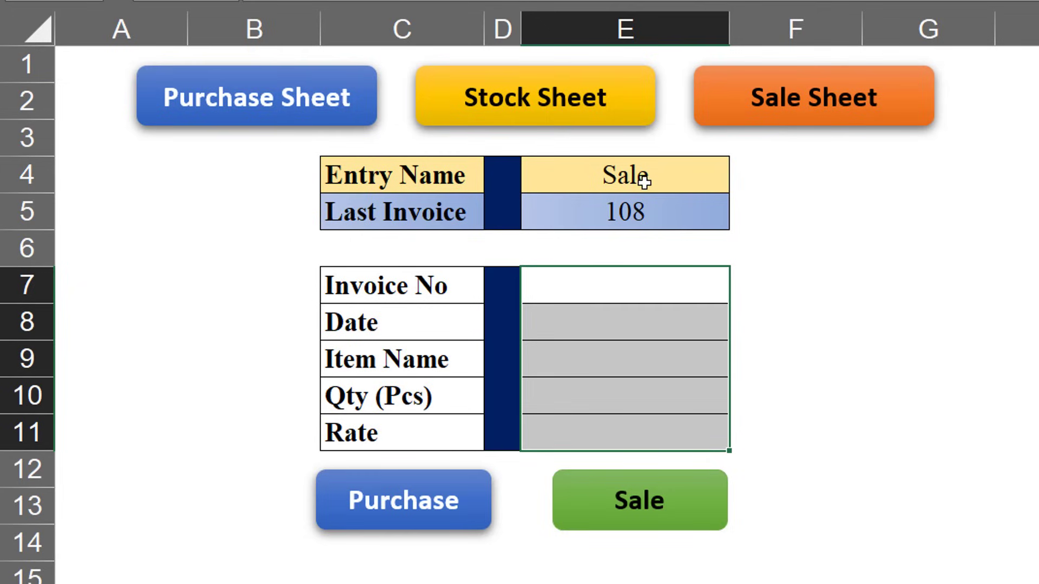
{"action": "left_click", "coordinate": [656, 215]}
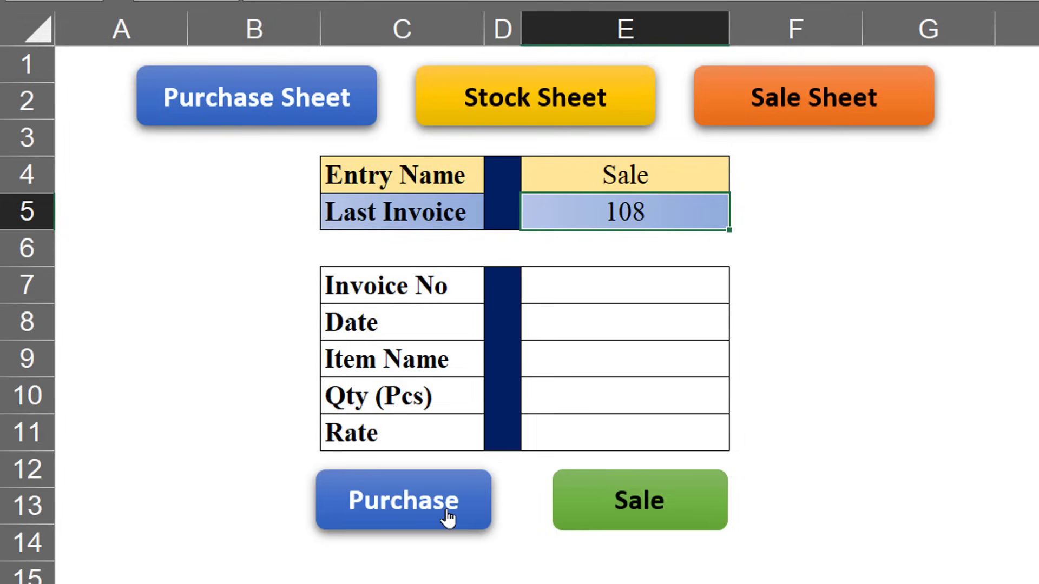
{"action": "left_click", "coordinate": [623, 277]}
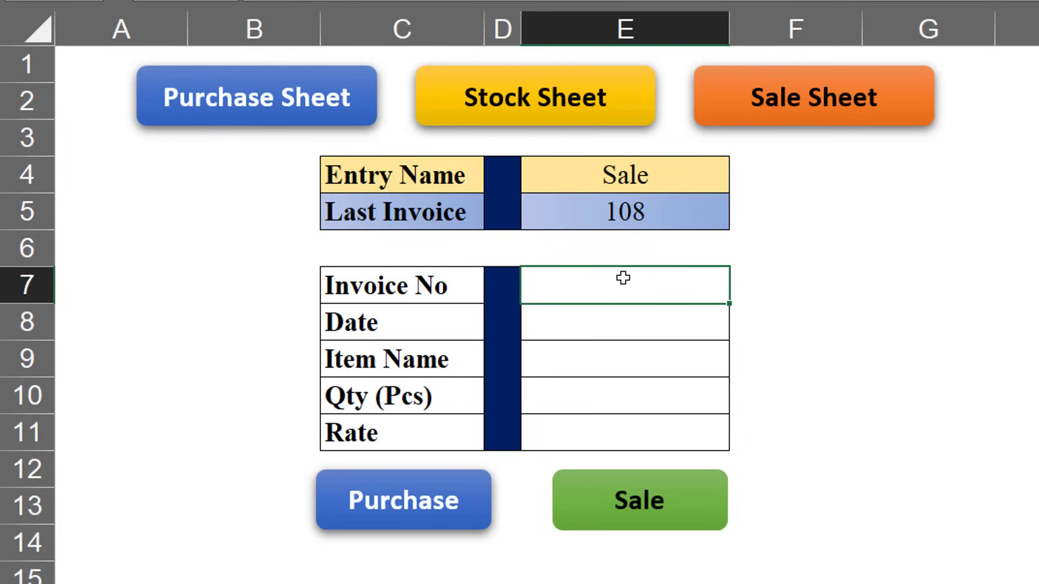
Step: Switch the entry type to Purchase and enter invoice 110 dated 16-11-21
{"action": "left_click", "coordinate": [642, 172]}
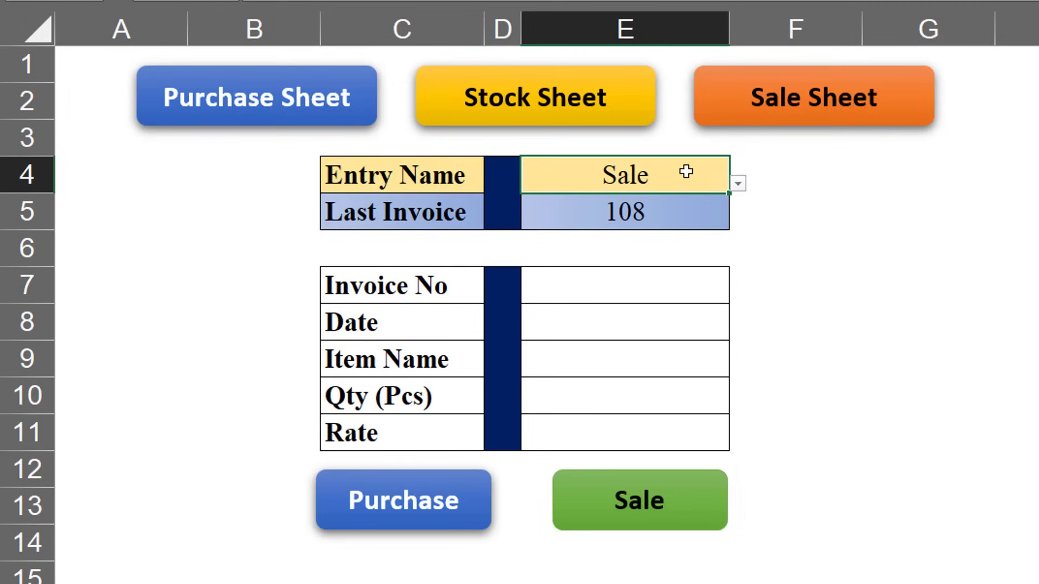
{"action": "left_click", "coordinate": [739, 185]}
{"action": "left_click", "coordinate": [693, 210]}
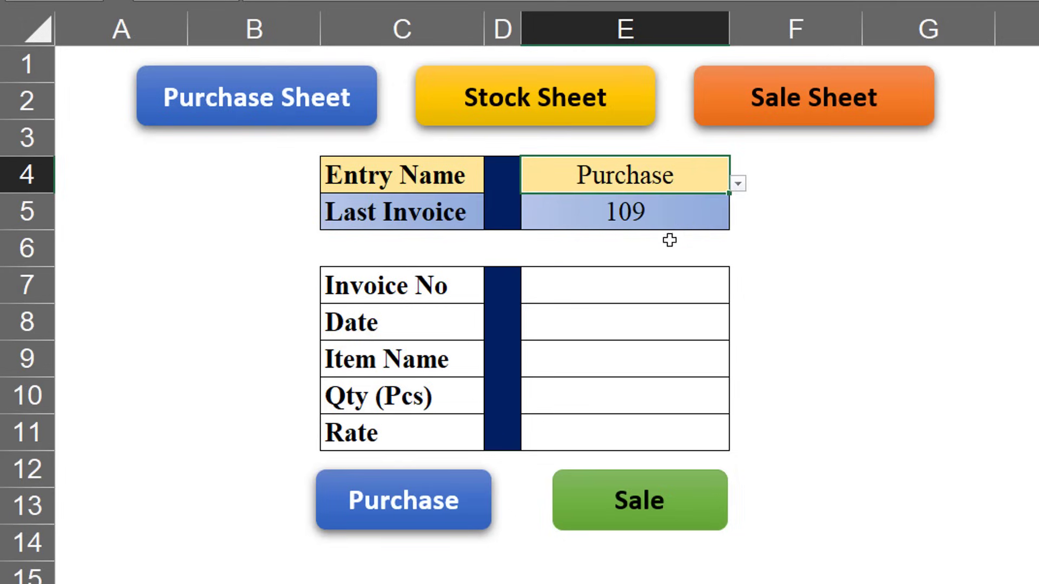
{"action": "left_click", "coordinate": [638, 282]}
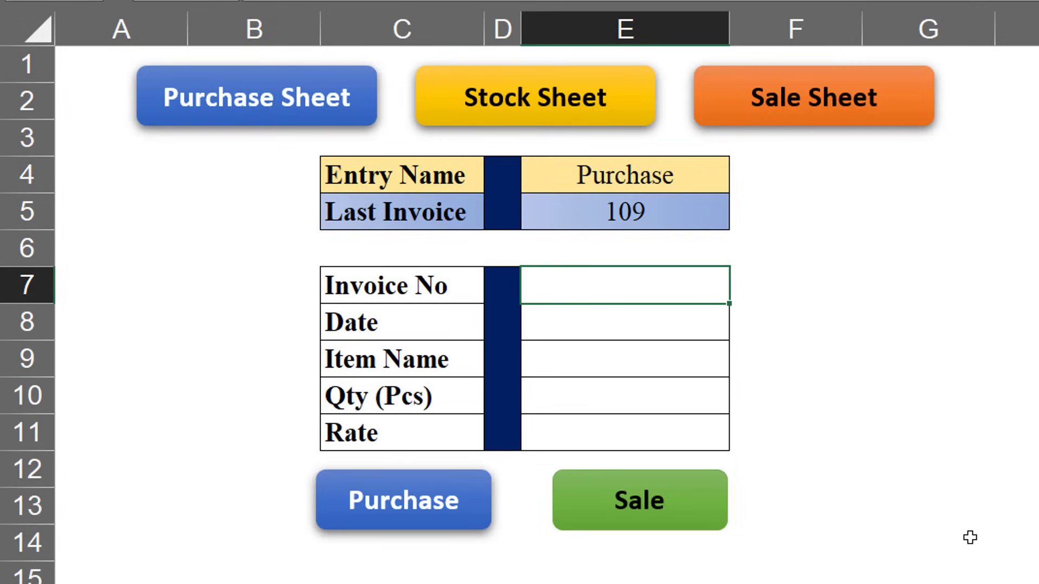
{"action": "type", "text": "110"}
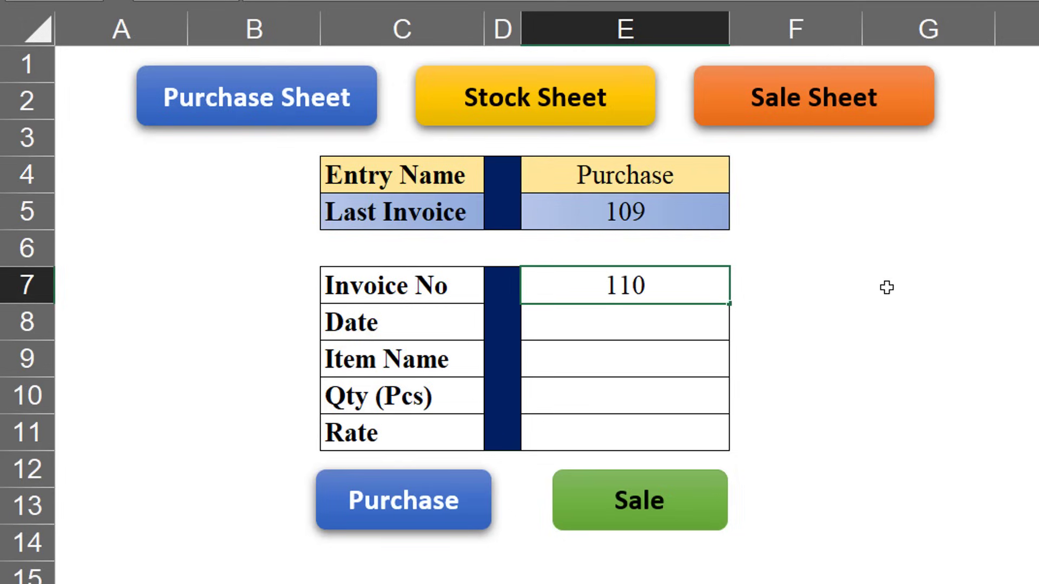
{"action": "left_click", "coordinate": [664, 330]}
{"action": "type", "text": "1"}
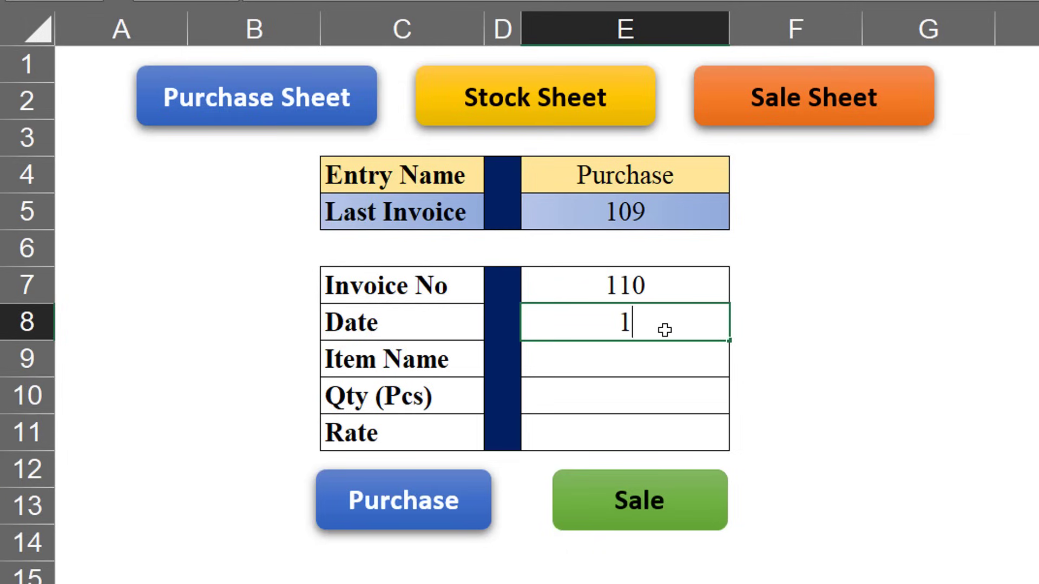
{"action": "type", "text": "6-11-"}
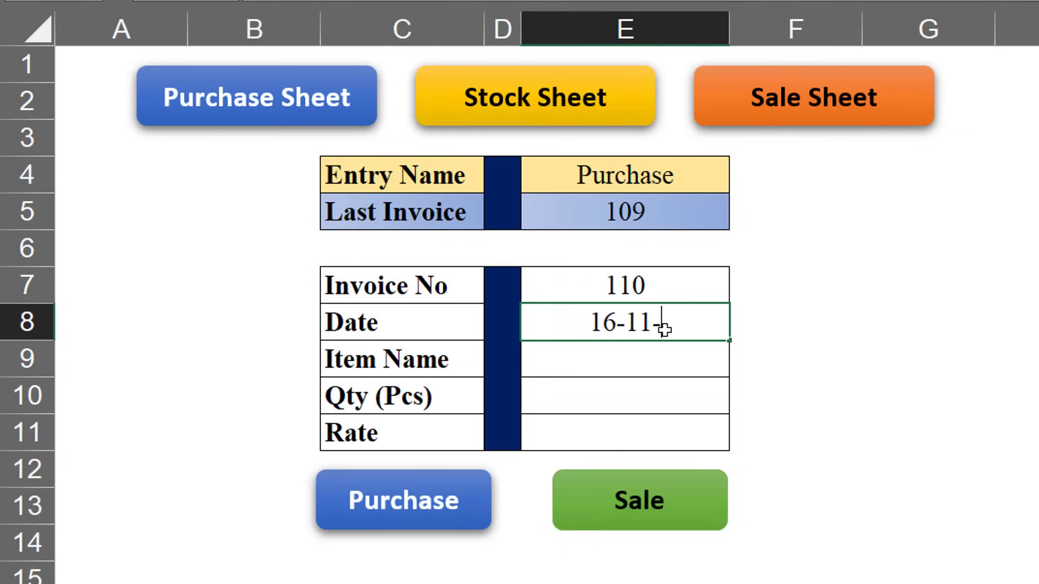
{"action": "type", "text": "21"}
{"action": "key", "text": "Return"}
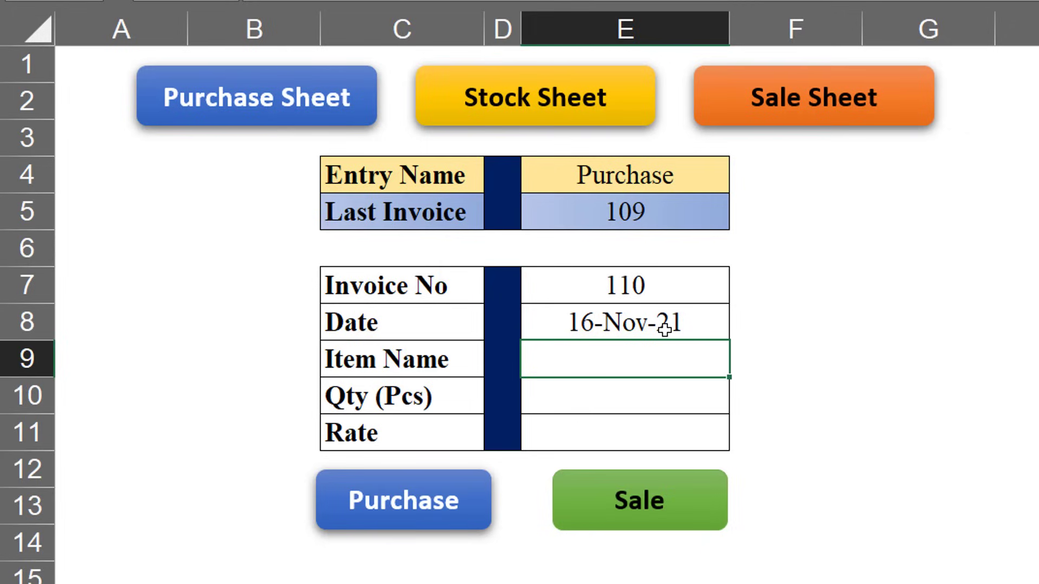
Step: Enter Laptop-Dell, quantity 100, rate 45000, and post it with the Purchase button
{"action": "type", "text": "Laptop"}
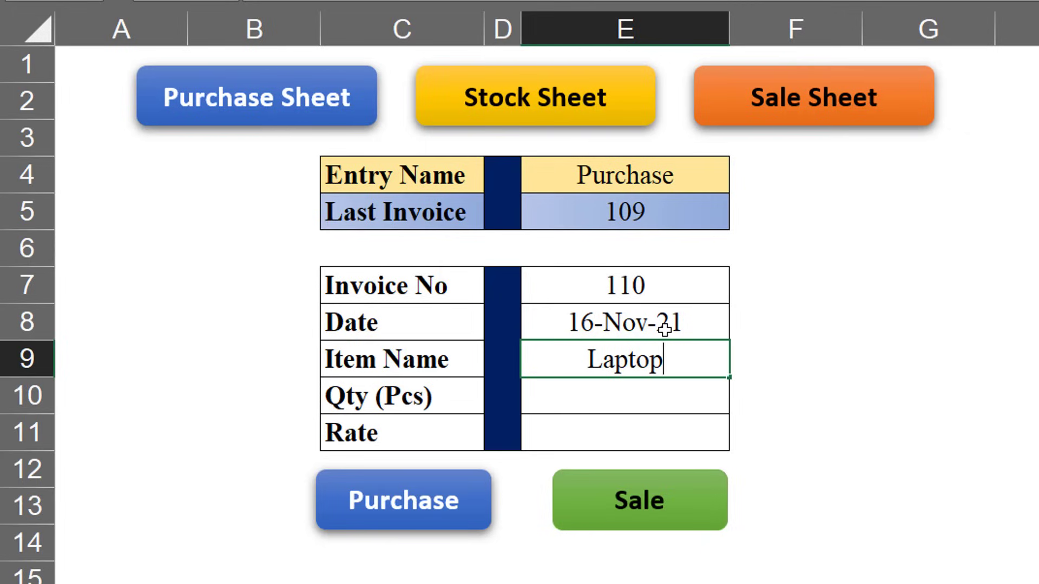
{"action": "type", "text": "-"}
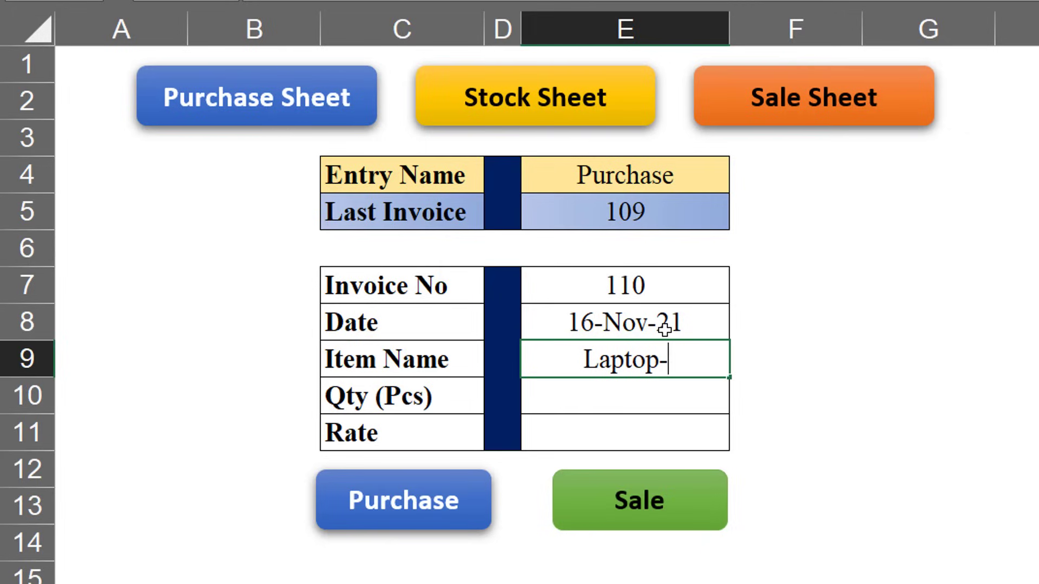
{"action": "type", "text": "Dell"}
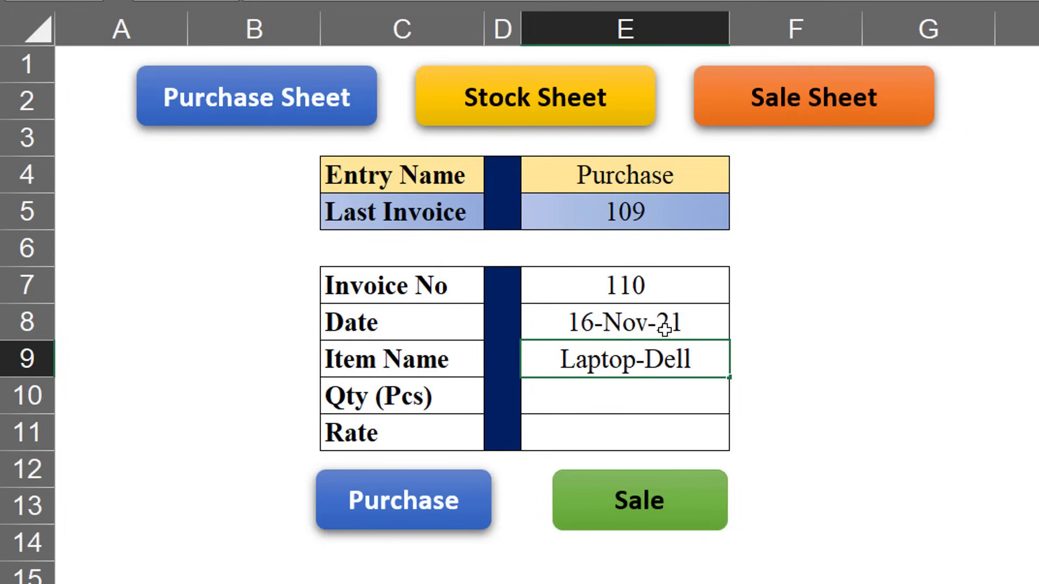
{"action": "key", "text": "Return"}
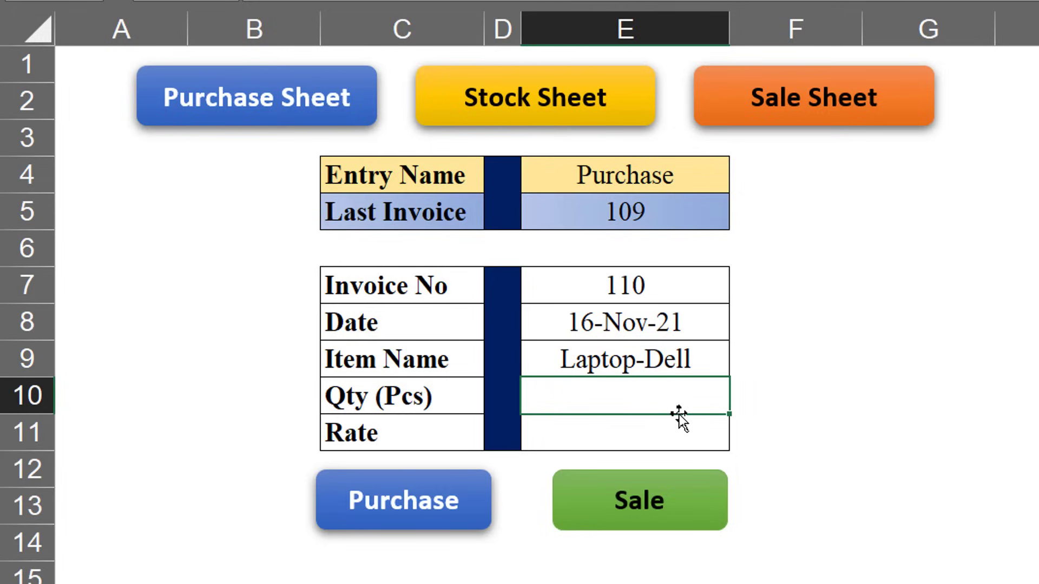
{"action": "type", "text": "100"}
{"action": "key", "text": "Return"}
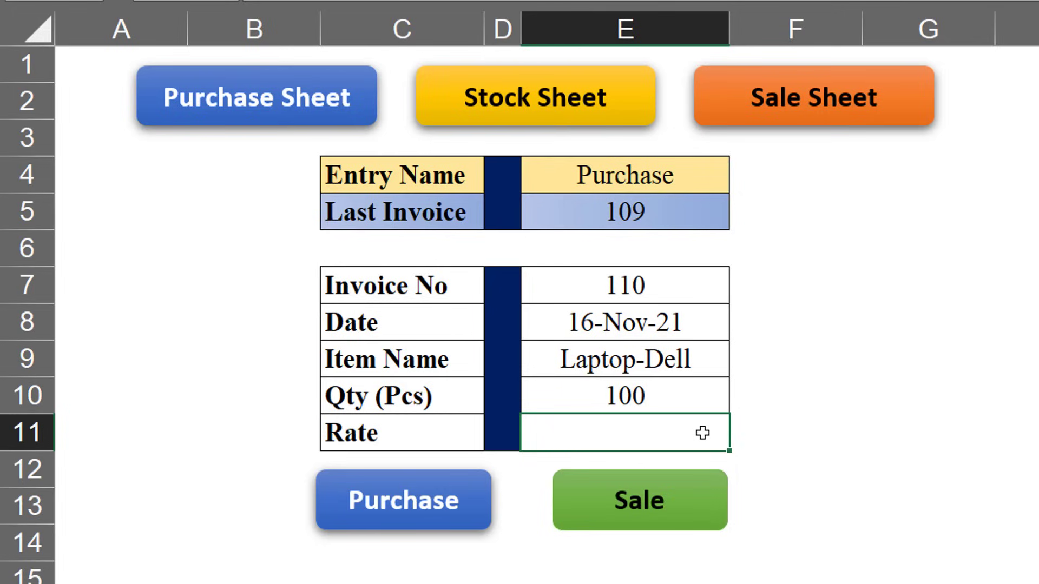
{"action": "type", "text": "45000"}
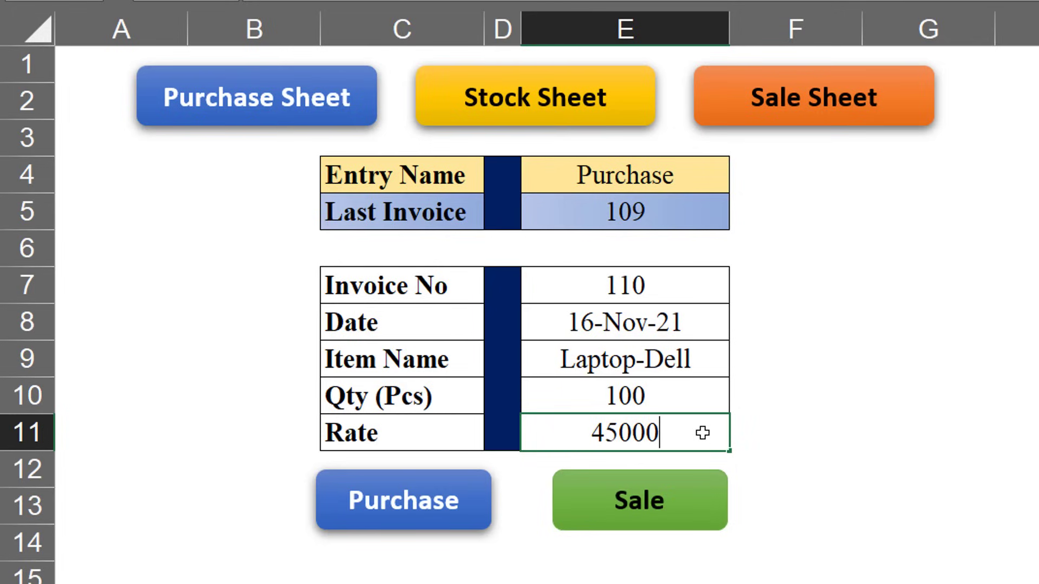
{"action": "left_click", "coordinate": [396, 522]}
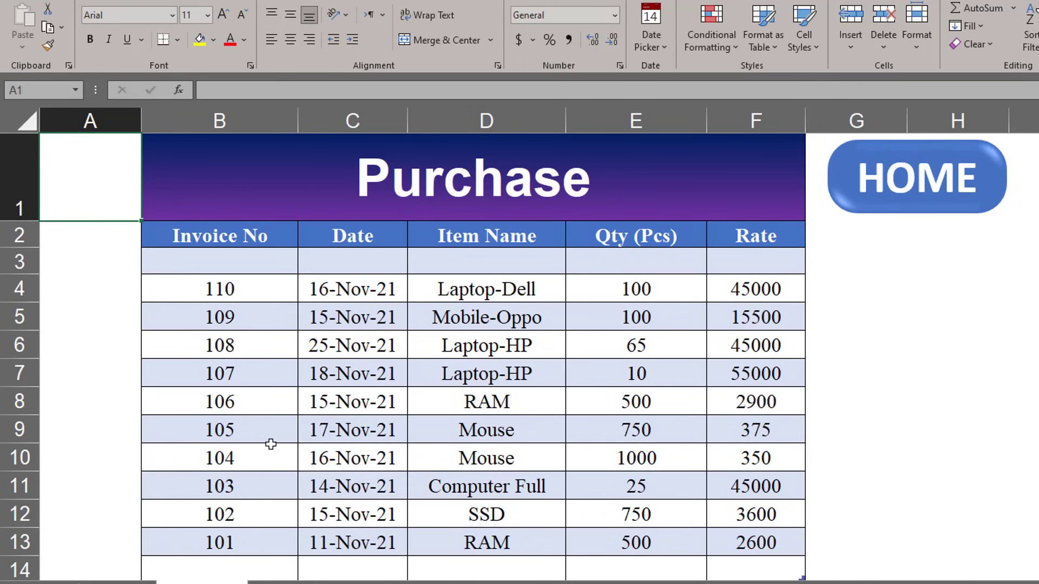
{"action": "left_click", "coordinate": [927, 186]}
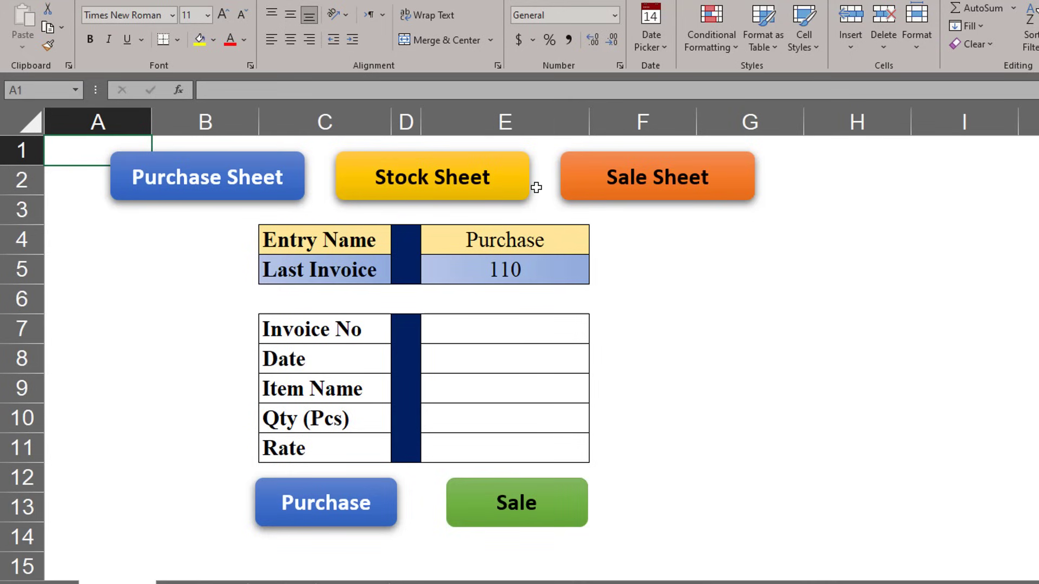
{"action": "left_click", "coordinate": [662, 184]}
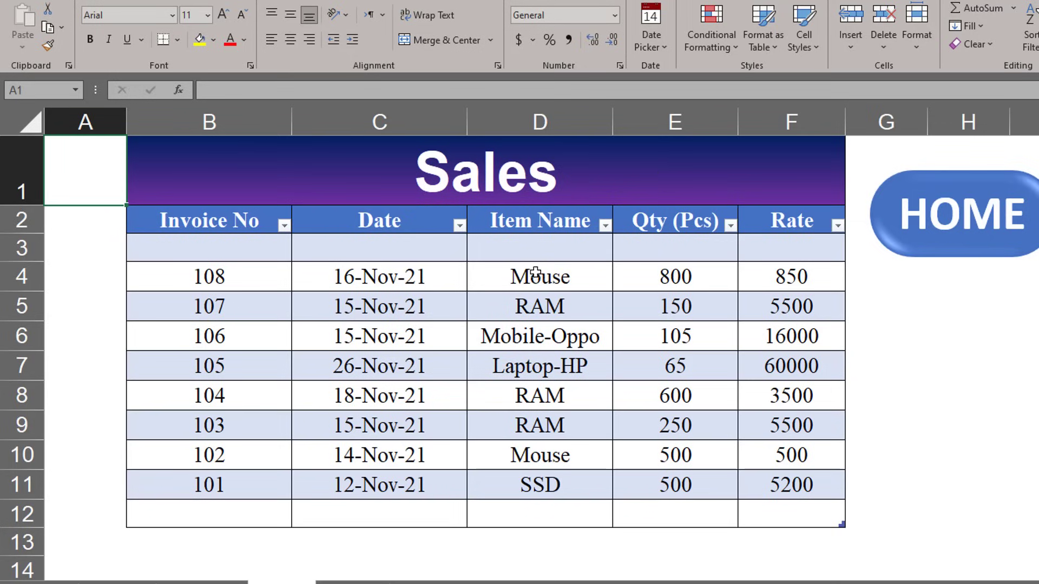
{"action": "left_click", "coordinate": [421, 276]}
{"action": "left_click", "coordinate": [586, 286]}
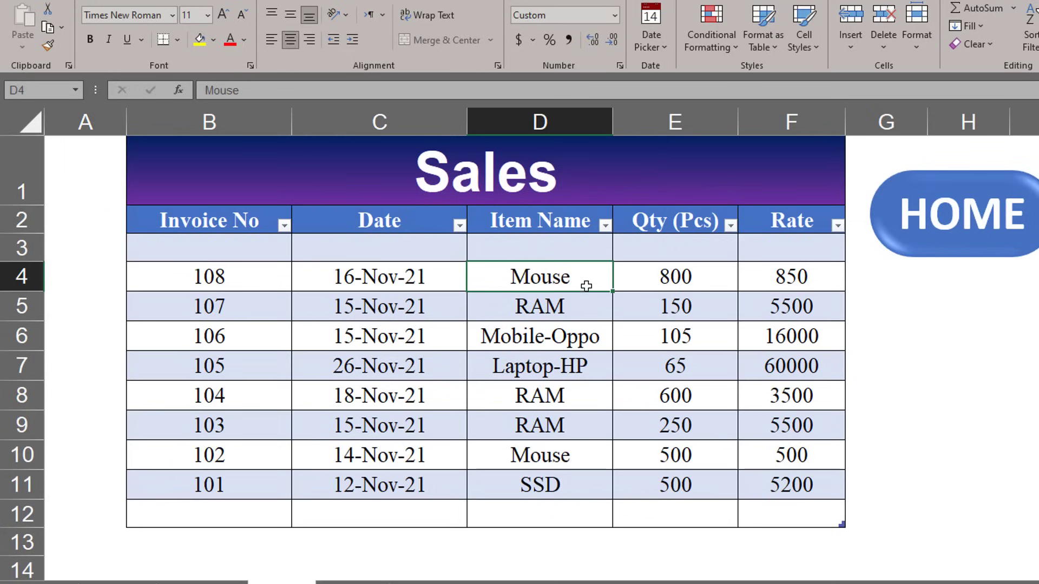
{"action": "left_click", "coordinate": [818, 278]}
{"action": "left_click", "coordinate": [701, 275]}
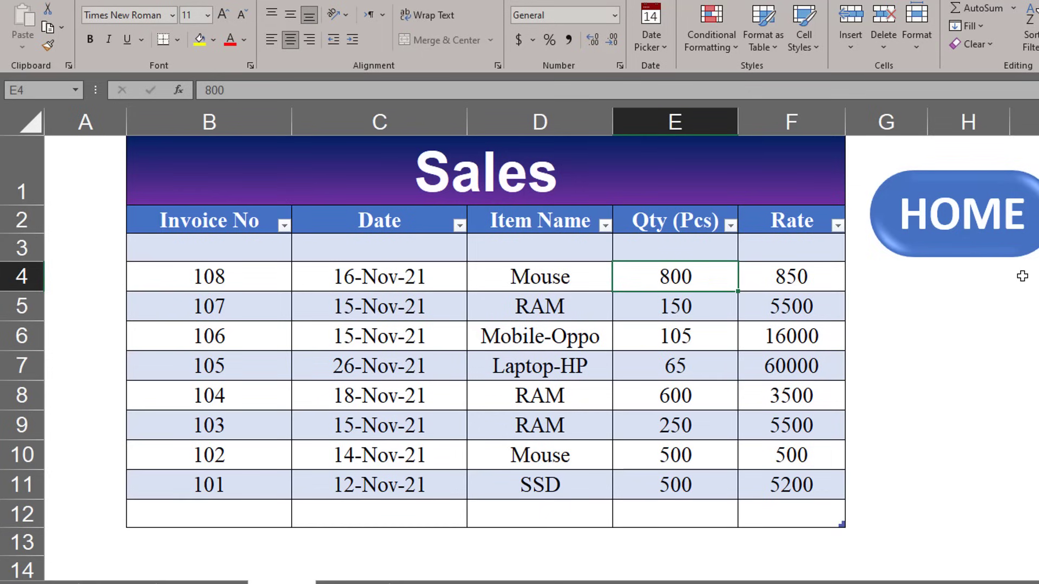
{"action": "left_click", "coordinate": [778, 277]}
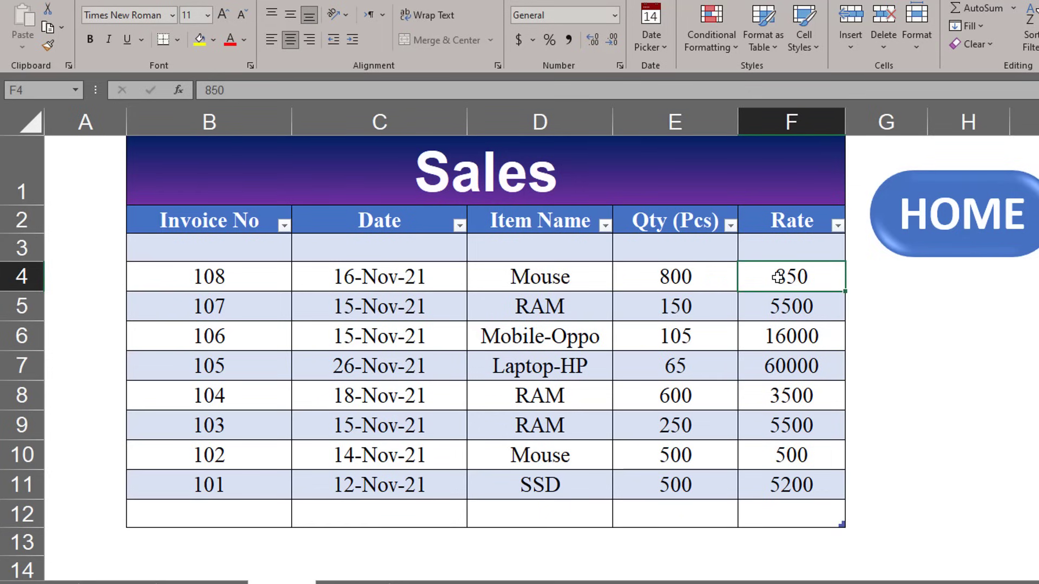
{"action": "left_click", "coordinate": [953, 241]}
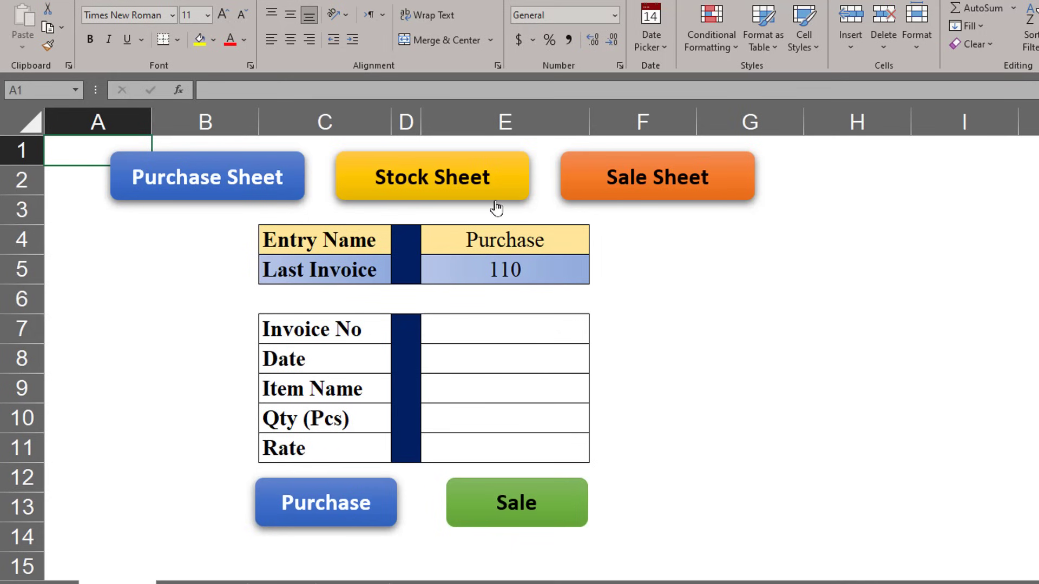
Step: Refresh the Stock sheet and inspect Laptop-Dell's Purchase Qty, Stock and Sale Qty formulas
{"action": "left_click", "coordinate": [441, 189]}
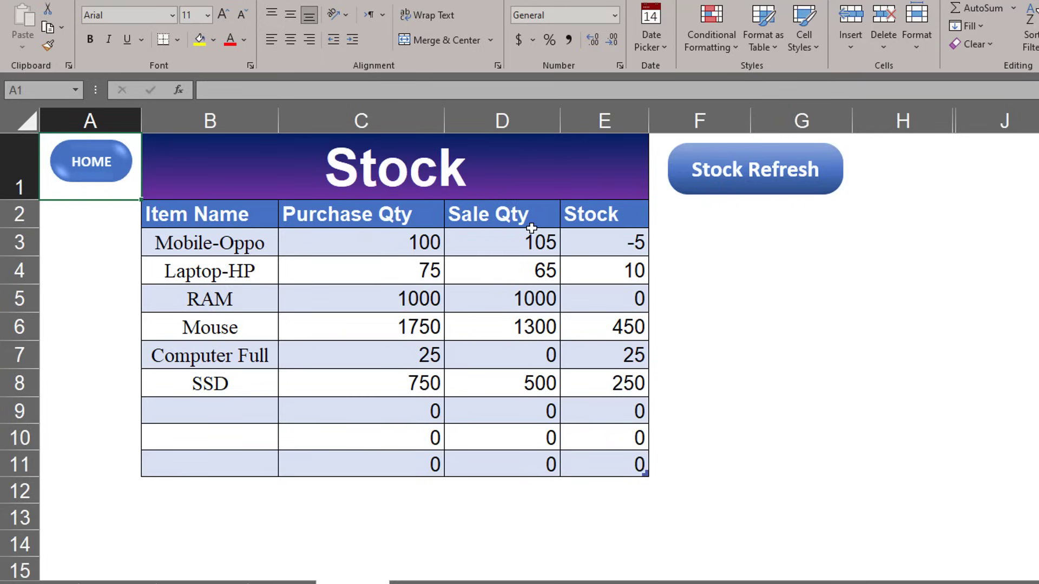
{"action": "left_click", "coordinate": [760, 177]}
{"action": "left_click", "coordinate": [249, 242]}
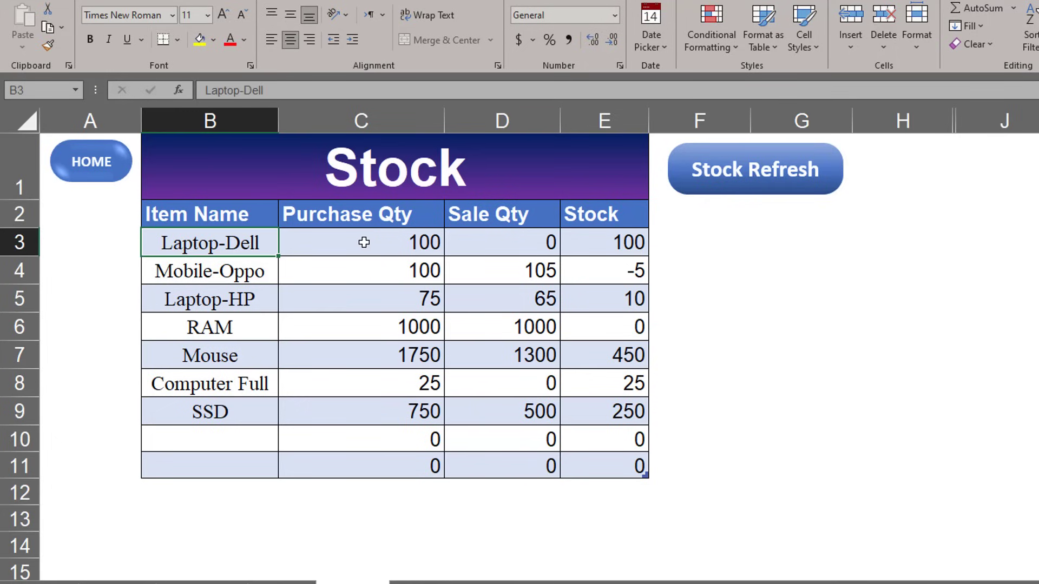
{"action": "left_click", "coordinate": [364, 242]}
{"action": "left_click", "coordinate": [600, 239]}
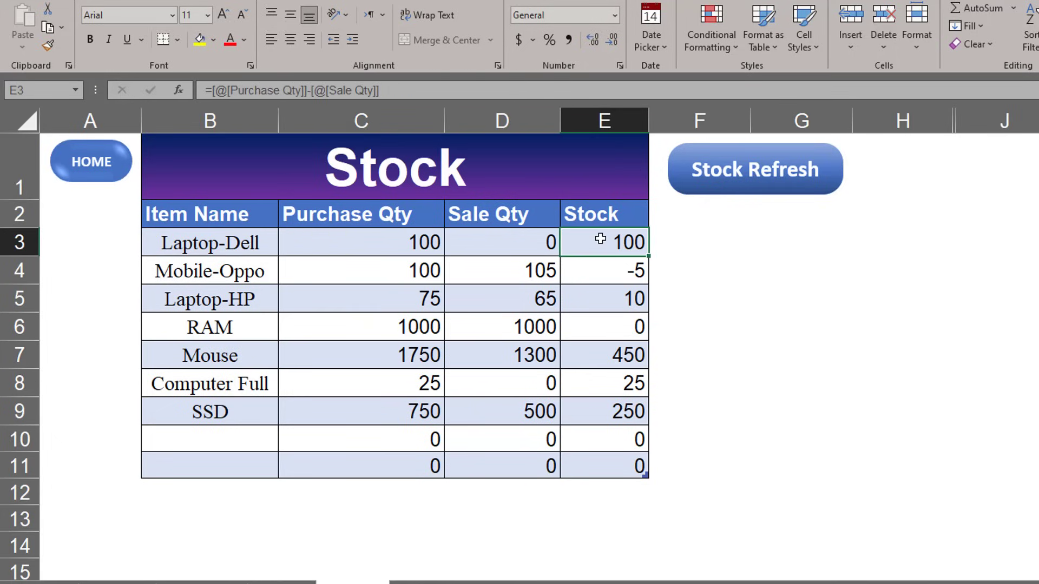
{"action": "left_click", "coordinate": [499, 243]}
Step: Check Sale Qty for the other items and the Stock column values, then return HOME
{"action": "left_click", "coordinate": [503, 270]}
{"action": "left_click", "coordinate": [503, 297]}
{"action": "left_click", "coordinate": [503, 329]}
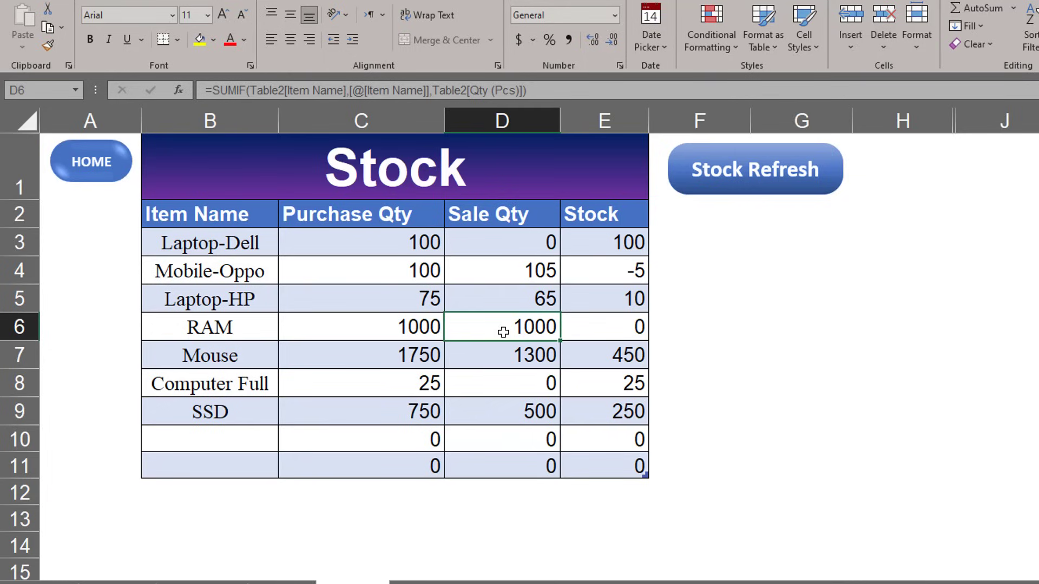
{"action": "left_click", "coordinate": [499, 364]}
{"action": "left_click", "coordinate": [501, 386]}
{"action": "left_click", "coordinate": [509, 412]}
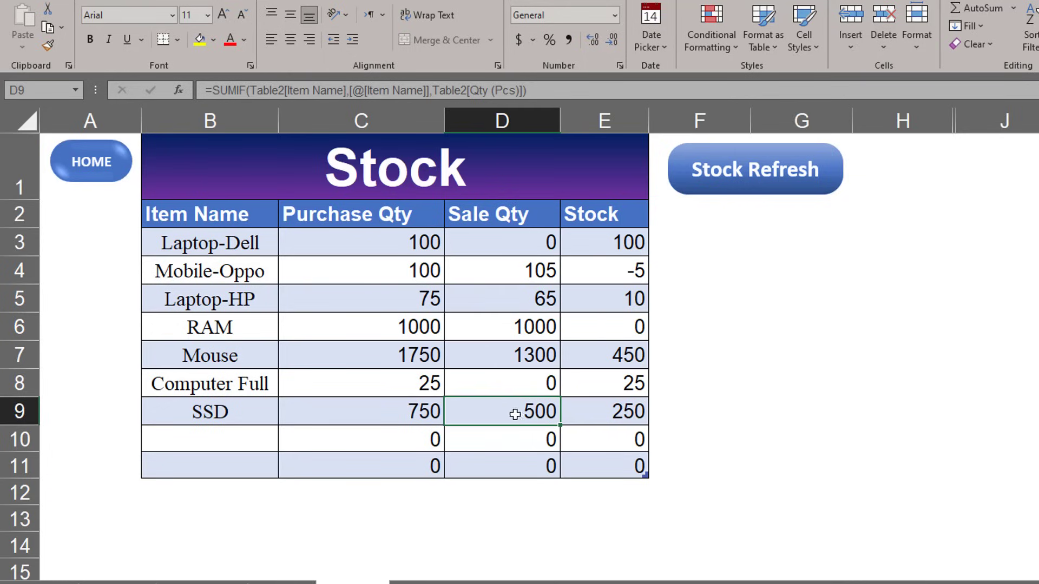
{"action": "left_click_drag", "start_coordinate": [603, 248], "coordinate": [595, 469]}
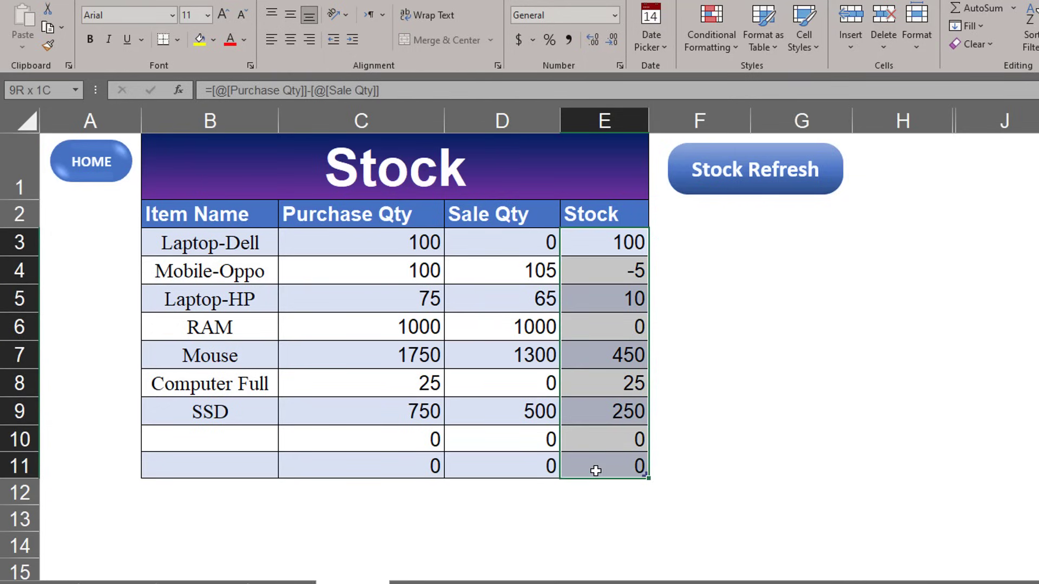
{"action": "left_click", "coordinate": [533, 240]}
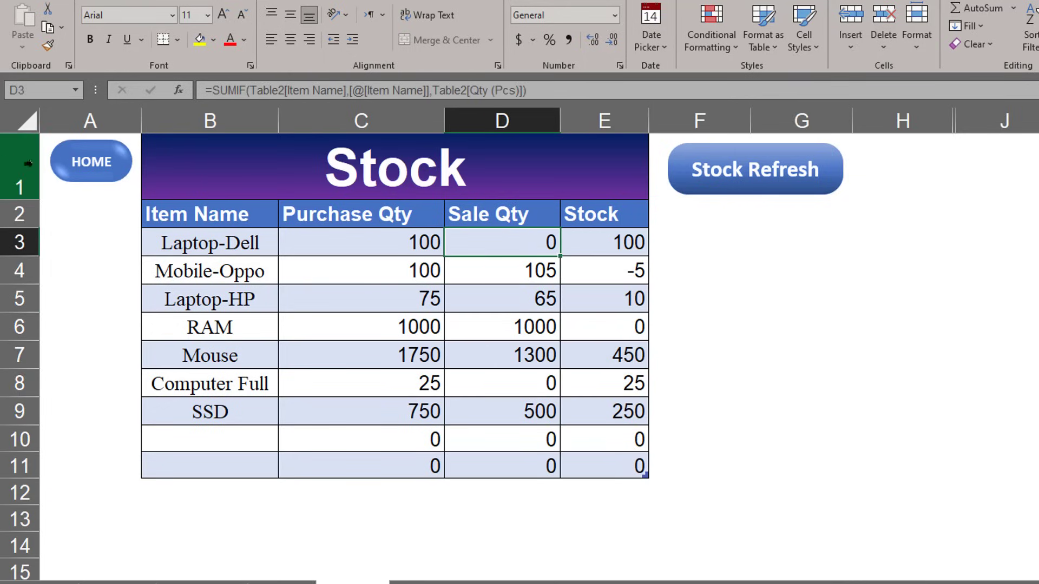
{"action": "left_click", "coordinate": [80, 164]}
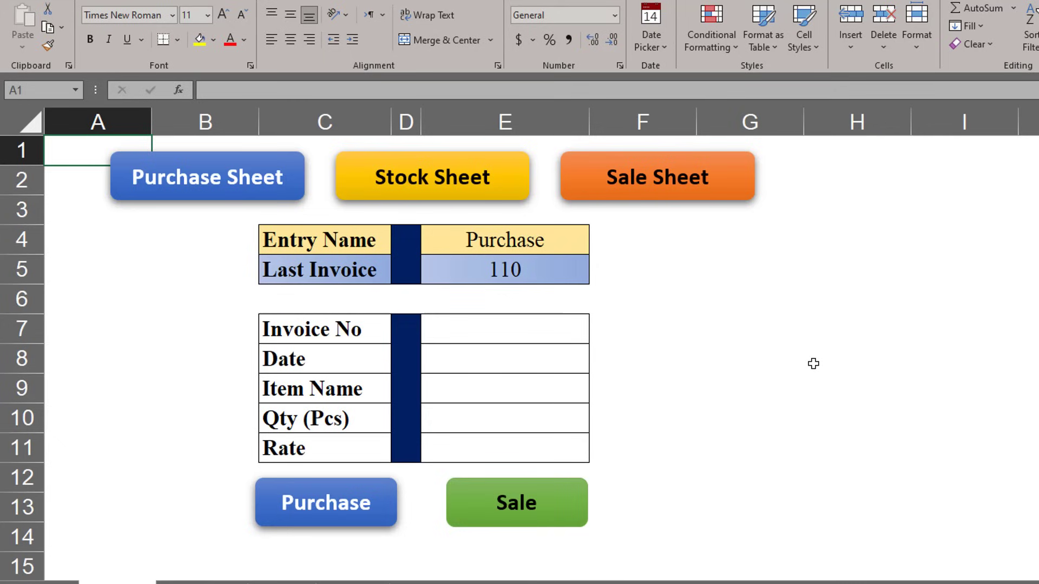
Step: Select an empty cell to the right of the entry form
{"action": "left_click", "coordinate": [917, 385]}
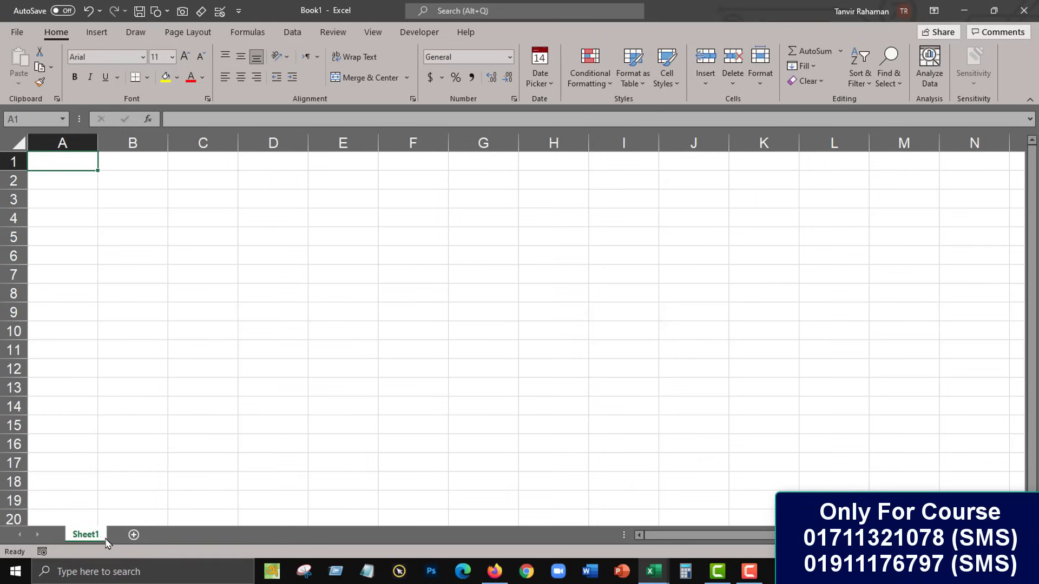
Step: Add three new worksheets and rename the first sheet Home
{"action": "left_click", "coordinate": [133, 536]}
{"action": "left_click", "coordinate": [176, 536]}
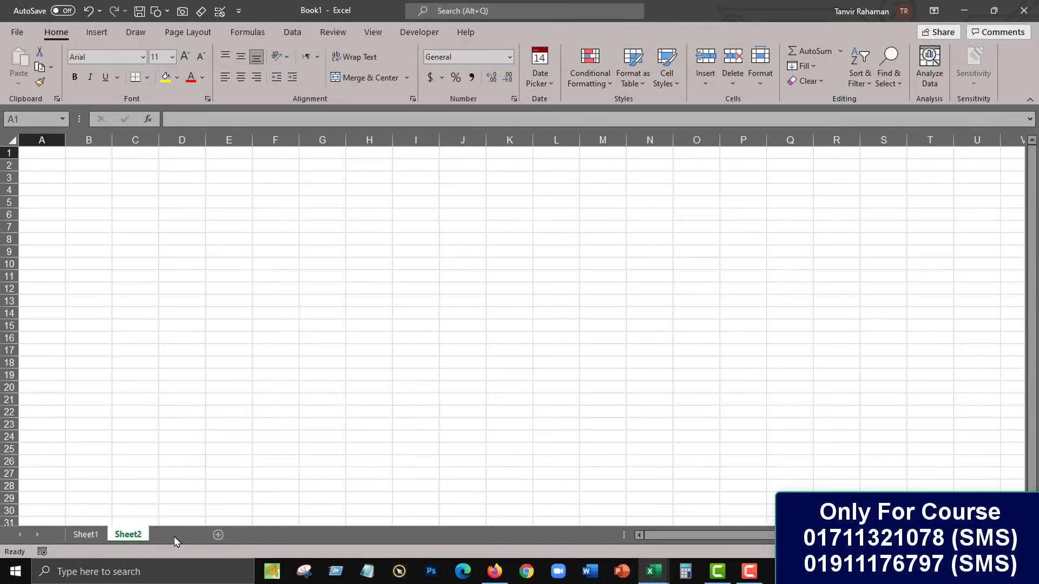
{"action": "left_click", "coordinate": [215, 535]}
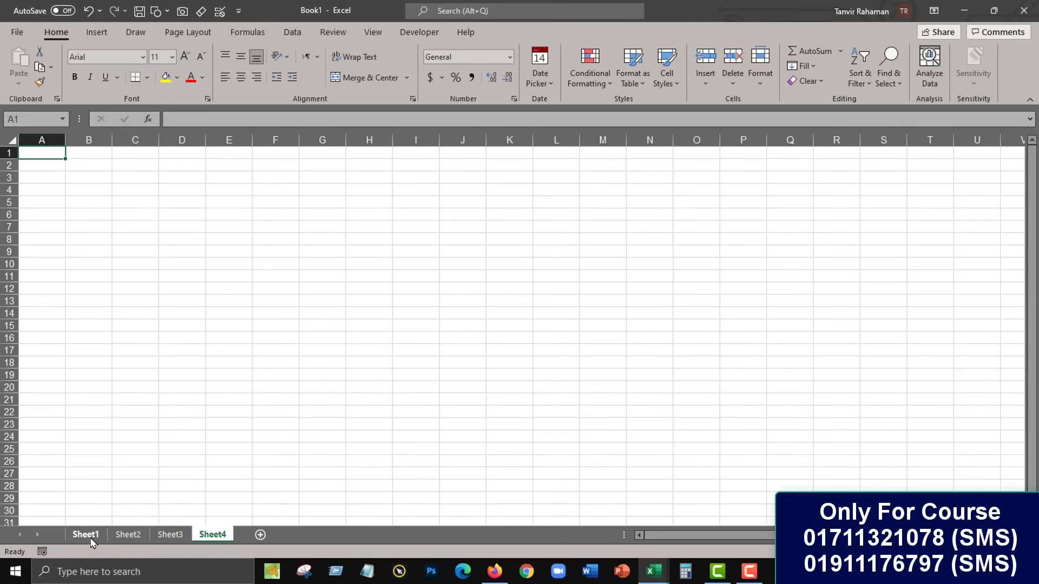
{"action": "left_click", "coordinate": [87, 535]}
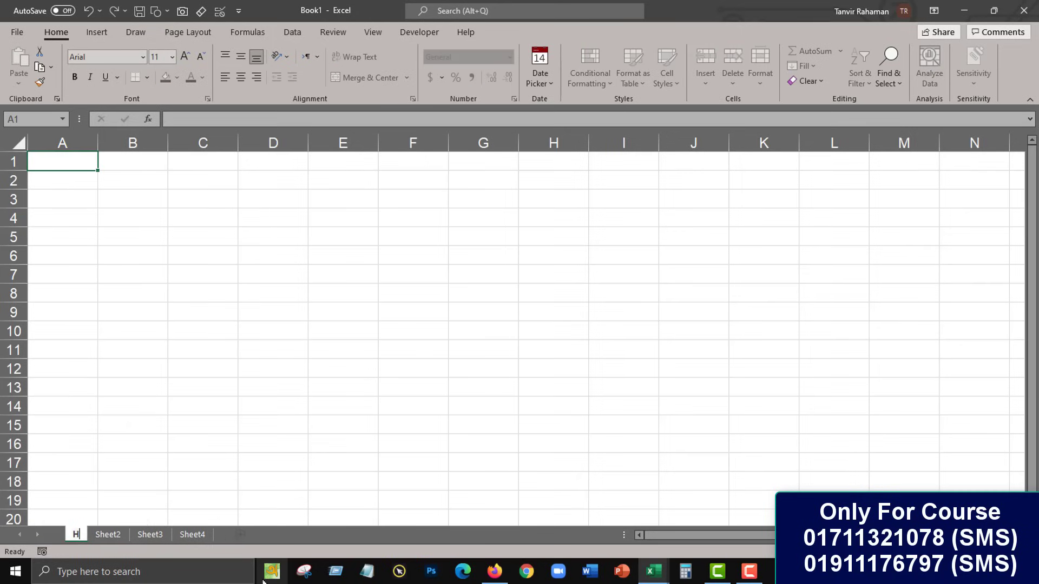
{"action": "type", "text": "Home"}
{"action": "key", "text": "Return"}
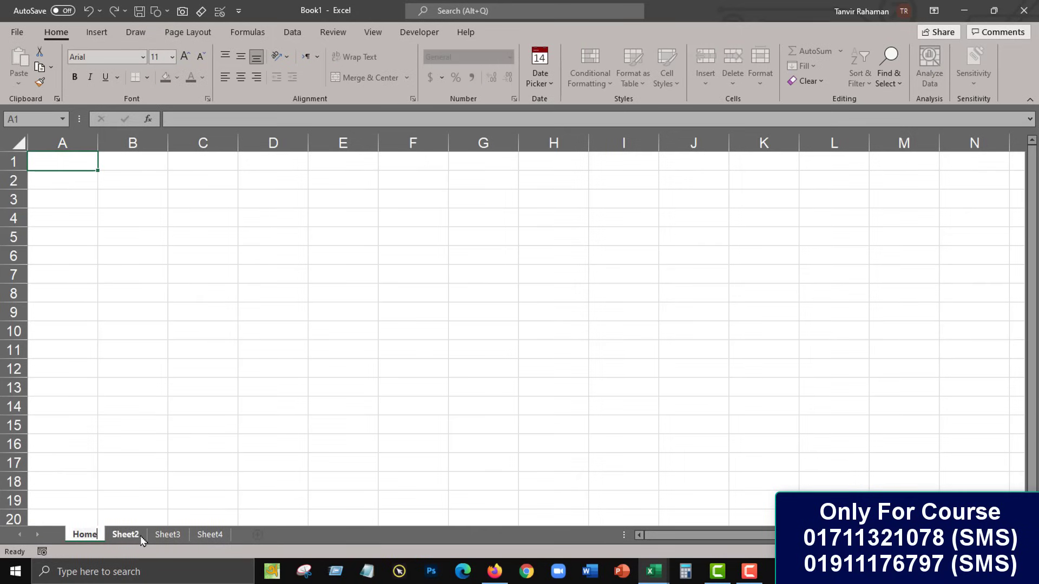
Step: Rename the remaining sheets Purchase, Sales and Stock
{"action": "left_click", "coordinate": [137, 534]}
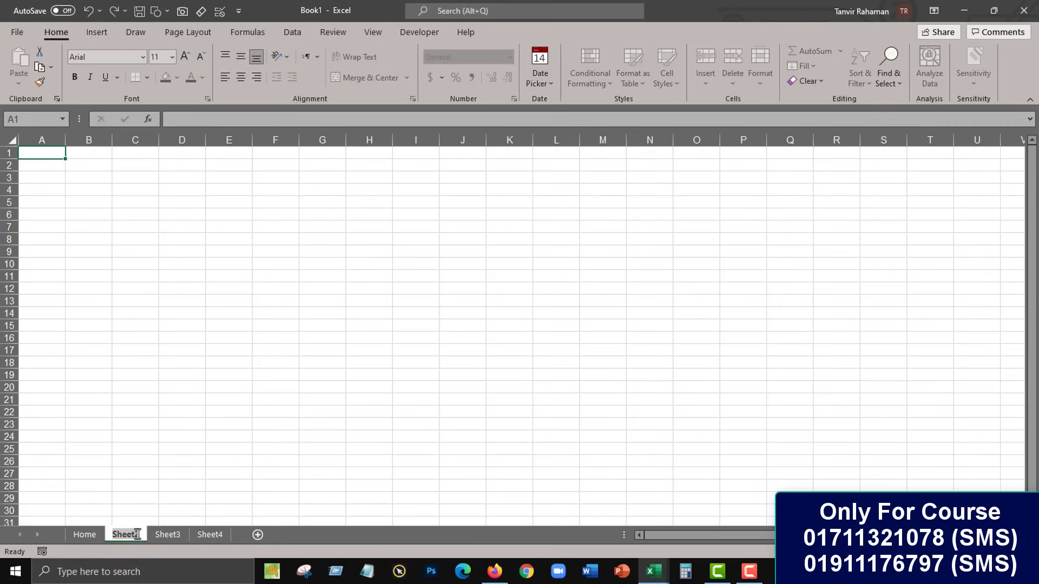
{"action": "double_click", "coordinate": [138, 535]}
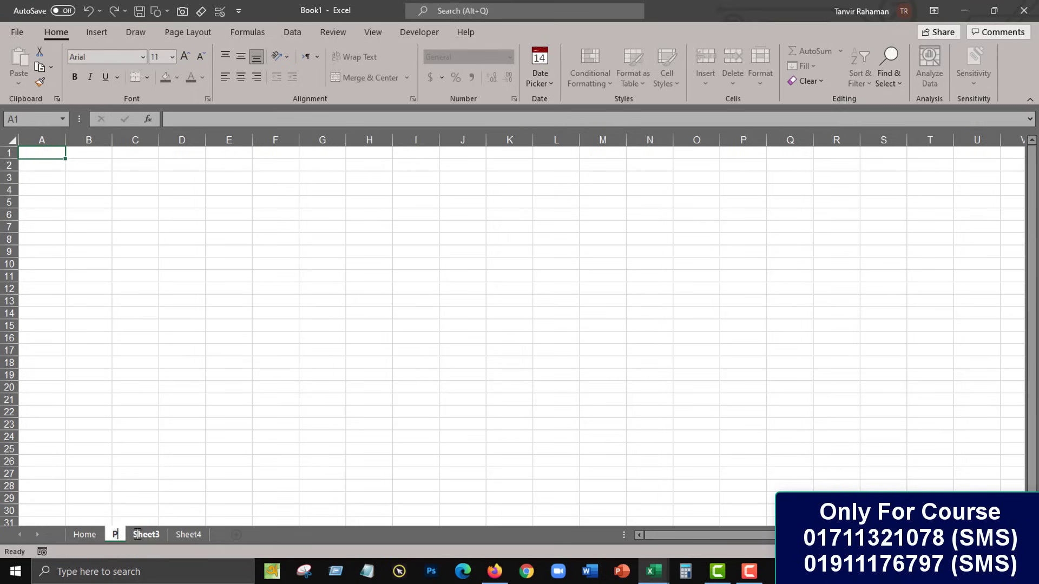
{"action": "type", "text": "Purc"}
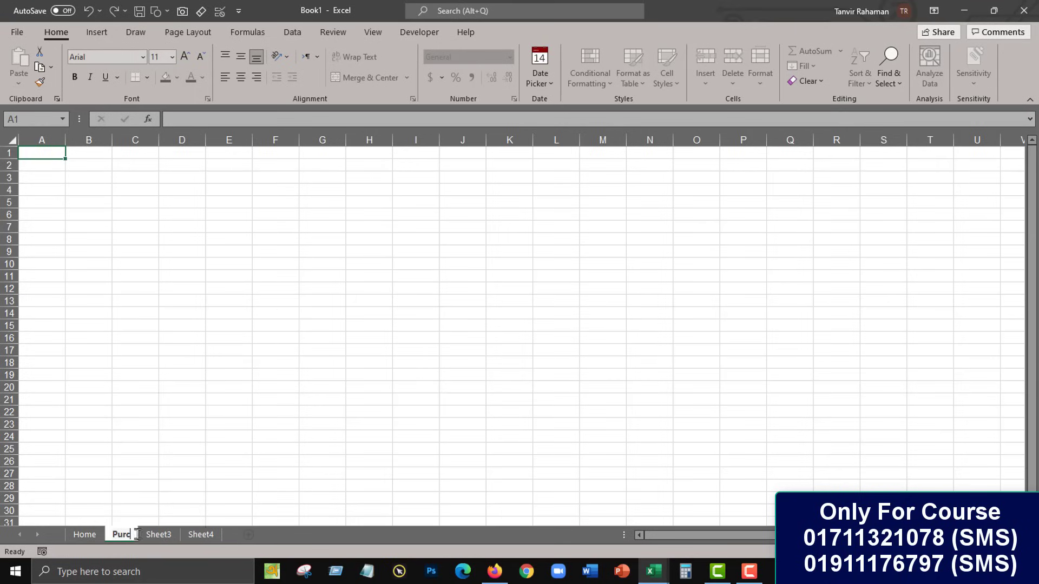
{"action": "type", "text": "hase"}
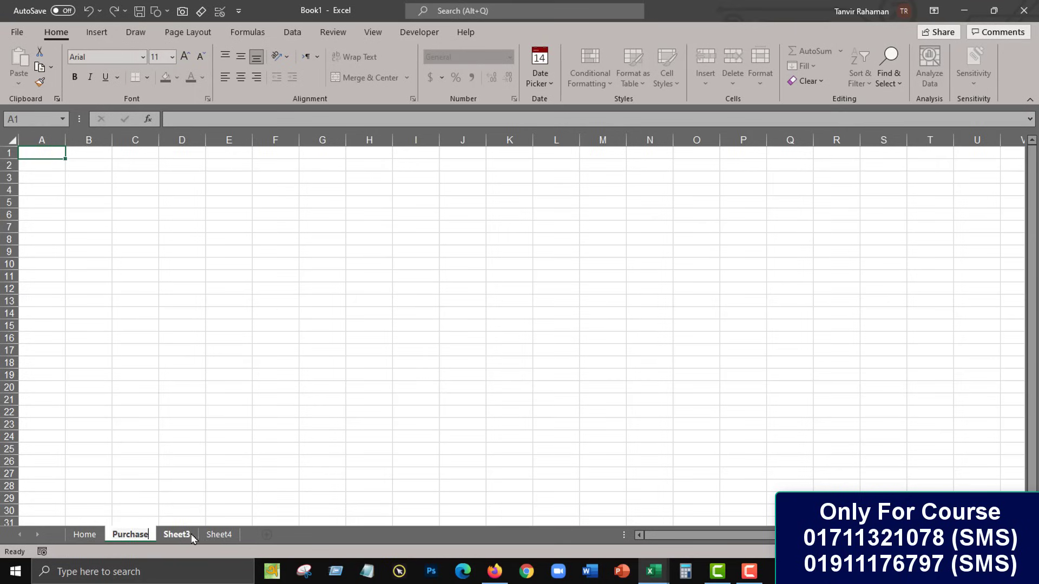
{"action": "left_click", "coordinate": [184, 535]}
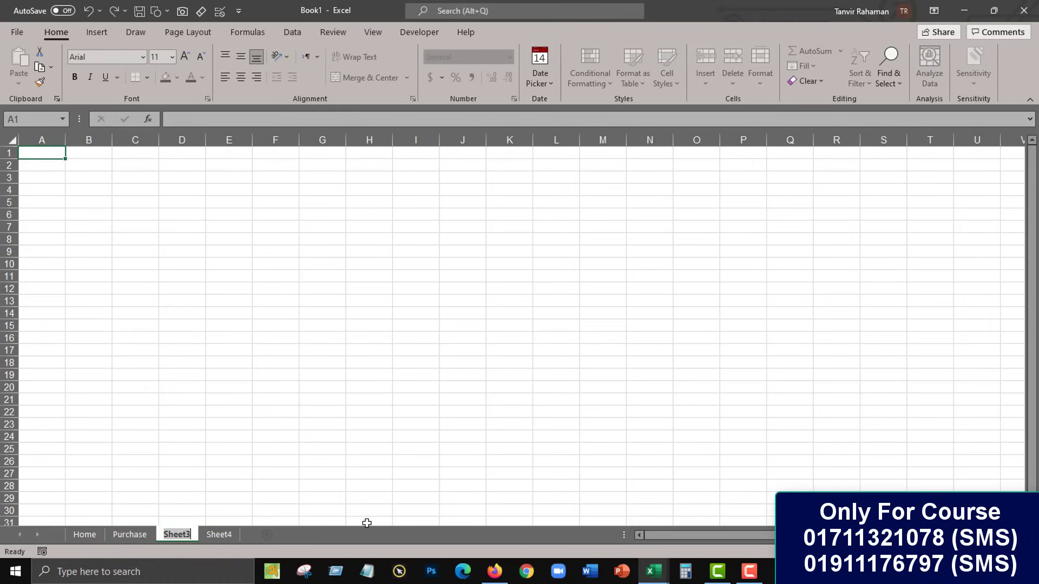
{"action": "type", "text": "Sale"}
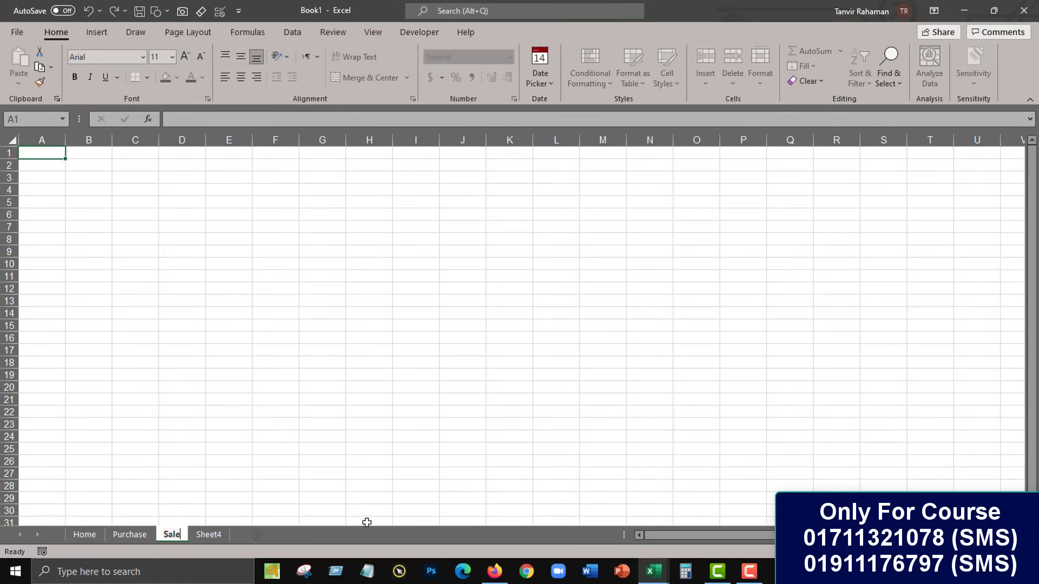
{"action": "type", "text": "s"}
{"action": "double_click", "coordinate": [212, 535]}
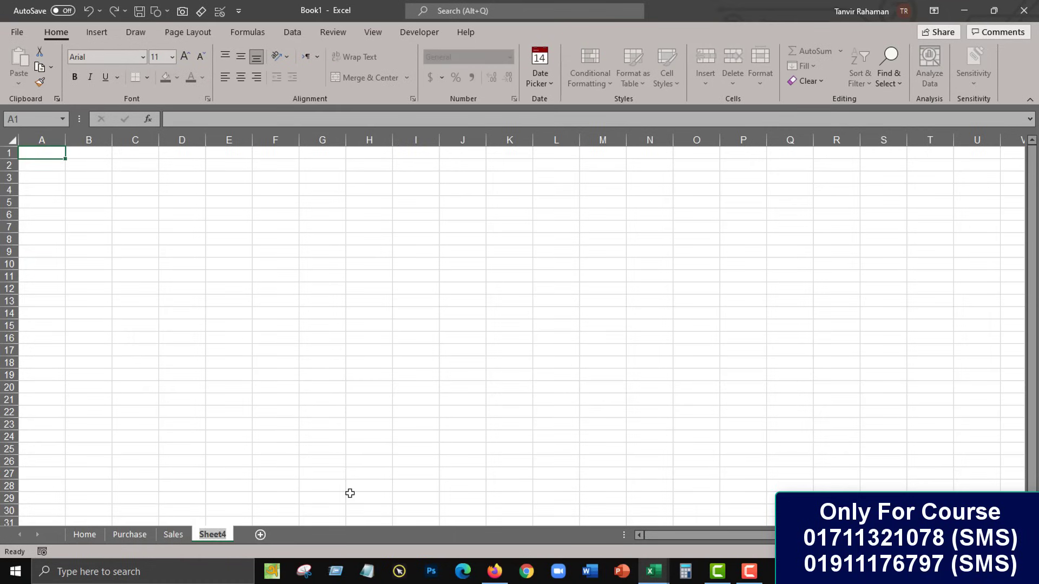
{"action": "type", "text": "S"}
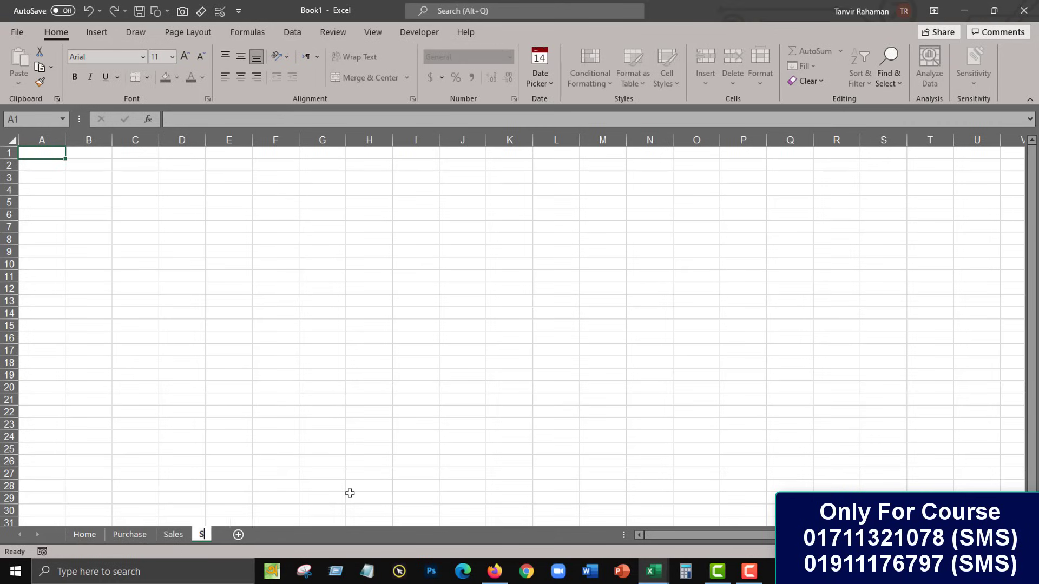
{"action": "type", "text": "tock"}
{"action": "key", "text": "Return"}
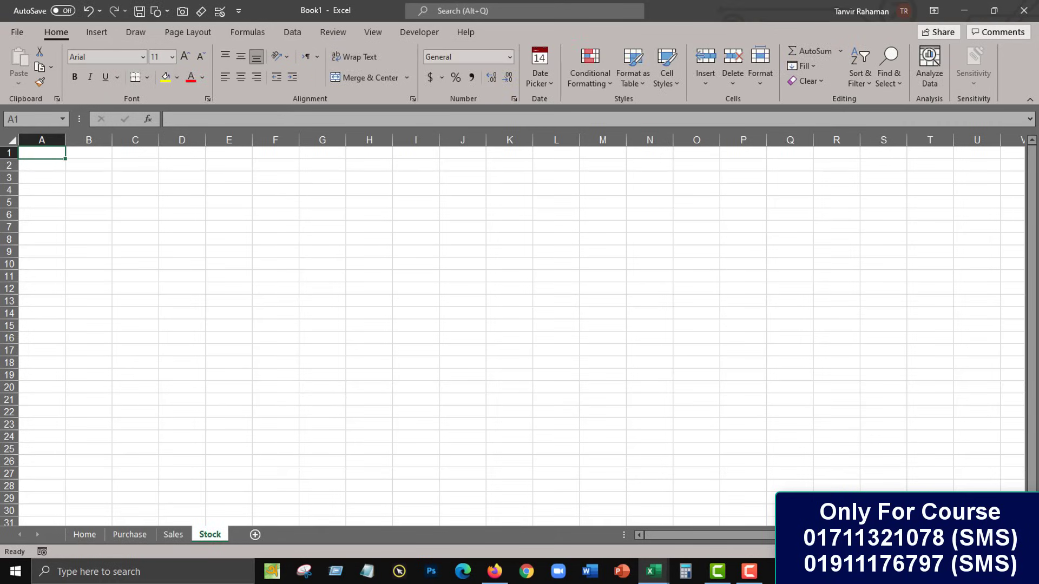
Step: Zoom in and draw a Rounded Rectangle from Insert > Shapes spanning B2 to C3
{"action": "scroll", "coordinate": [552, 400], "scroll_direction": "up", "scroll_amount": 2}
{"action": "scroll", "coordinate": [552, 400], "scroll_direction": "up", "scroll_amount": 3}
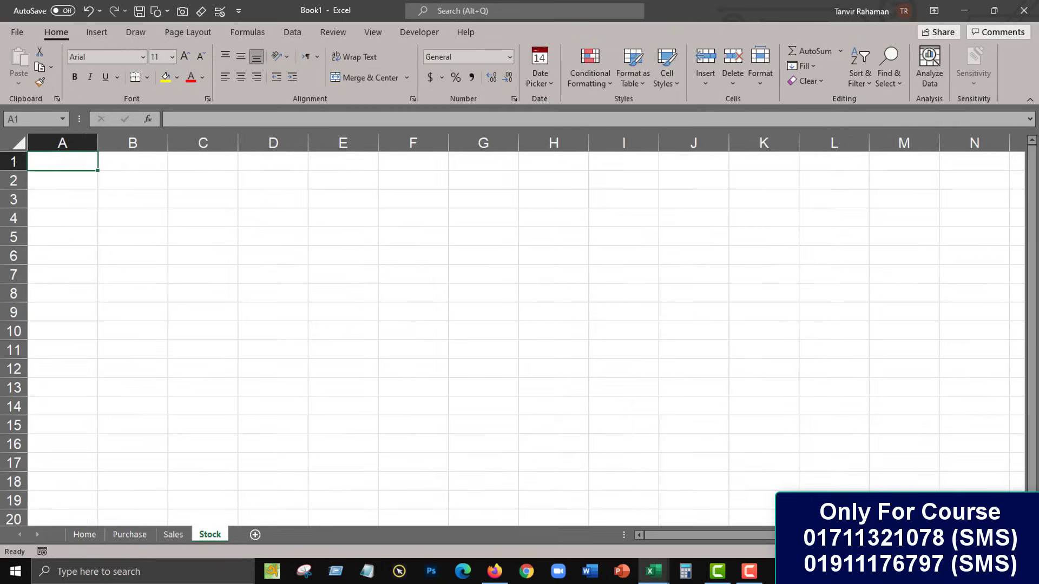
{"action": "scroll", "coordinate": [552, 400], "scroll_direction": "up", "scroll_amount": 1}
{"action": "scroll", "coordinate": [552, 400], "scroll_direction": "up", "scroll_amount": 2}
{"action": "left_click", "coordinate": [170, 215]}
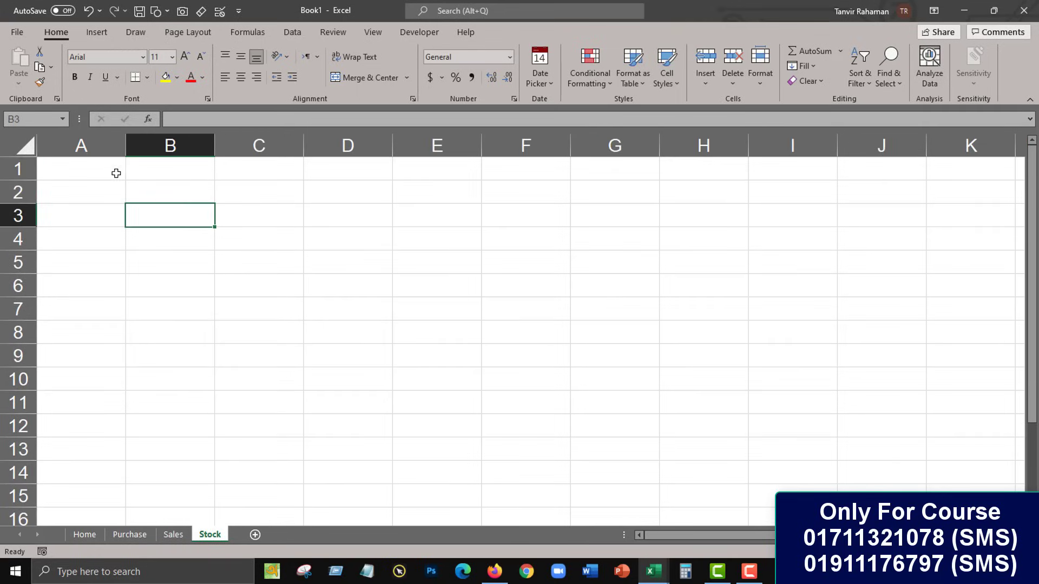
{"action": "left_click", "coordinate": [114, 170]}
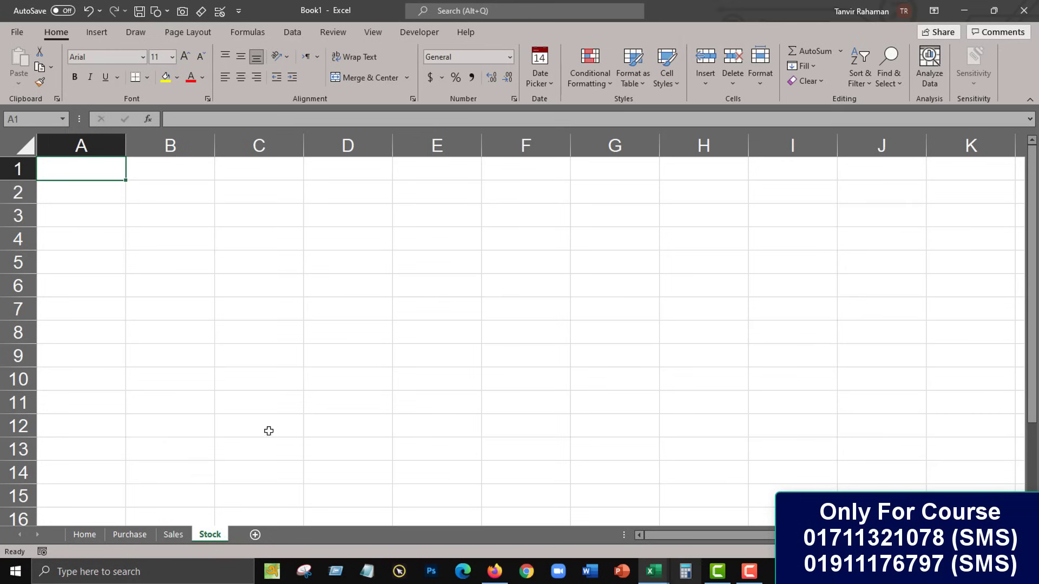
{"action": "left_click", "coordinate": [90, 39]}
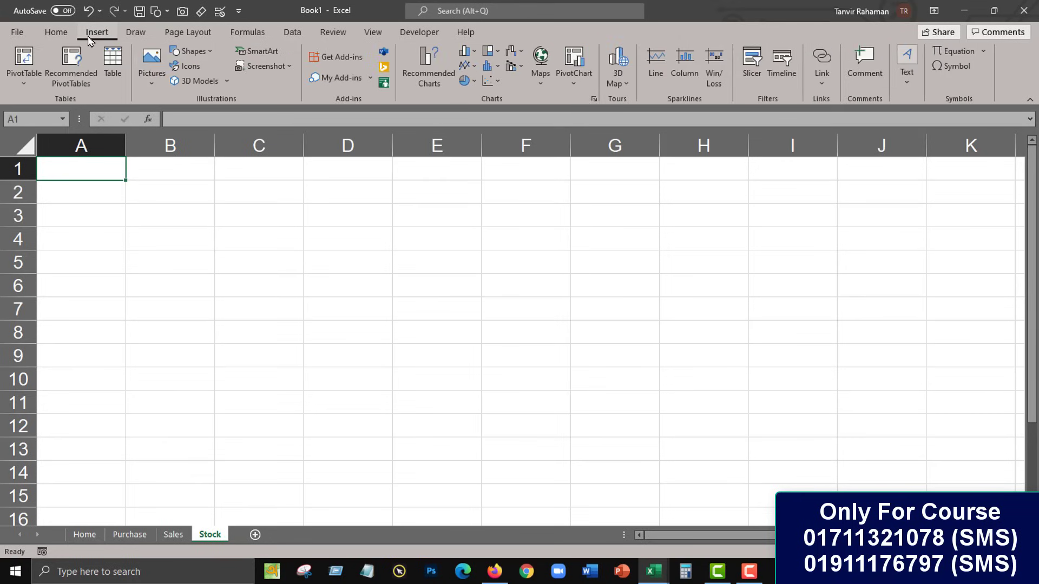
{"action": "left_click", "coordinate": [199, 52]}
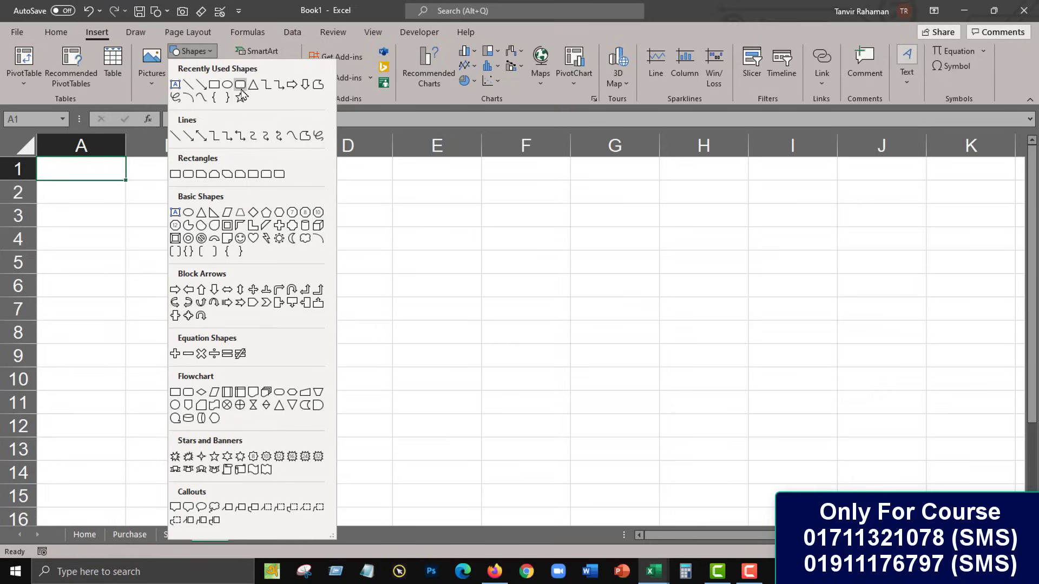
{"action": "left_click", "coordinate": [240, 85]}
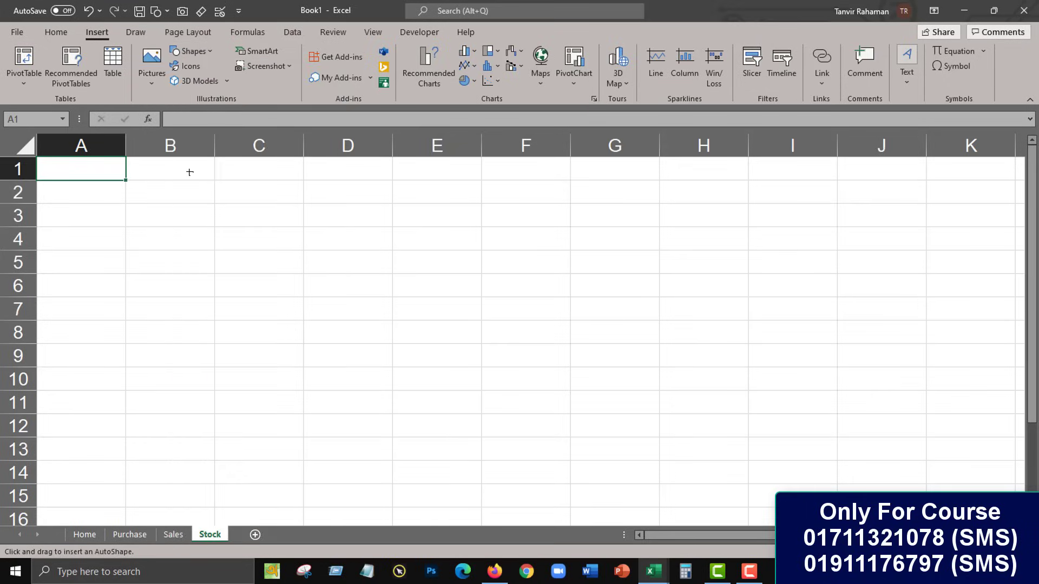
{"action": "left_click_drag", "start_coordinate": [124, 178], "coordinate": [255, 229]}
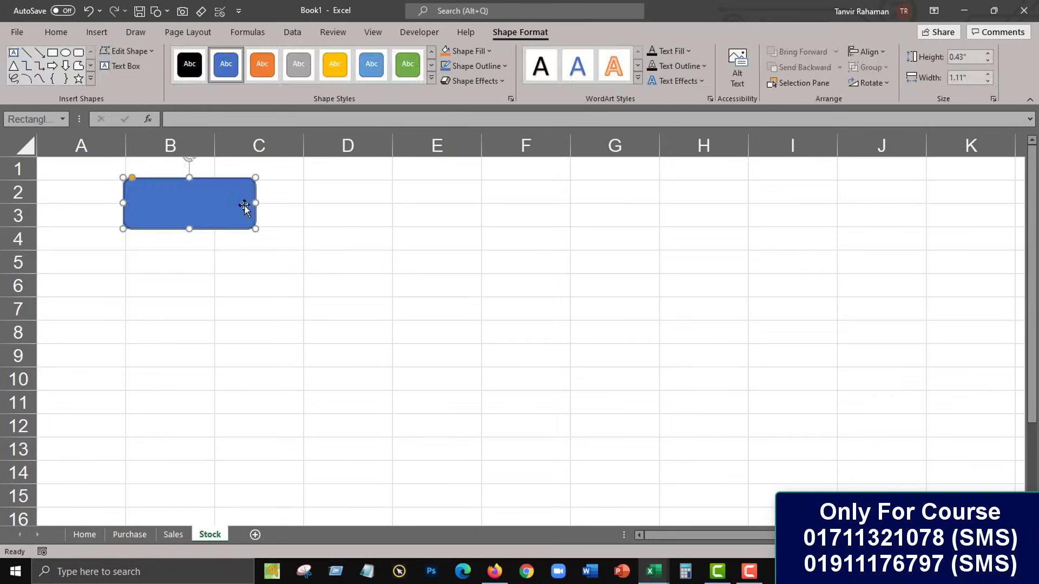
Step: Type the label Purchase inside the rectangle
{"action": "left_click", "coordinate": [211, 204]}
{"action": "type", "text": "urcha"}
{"action": "type", "text": "se"}
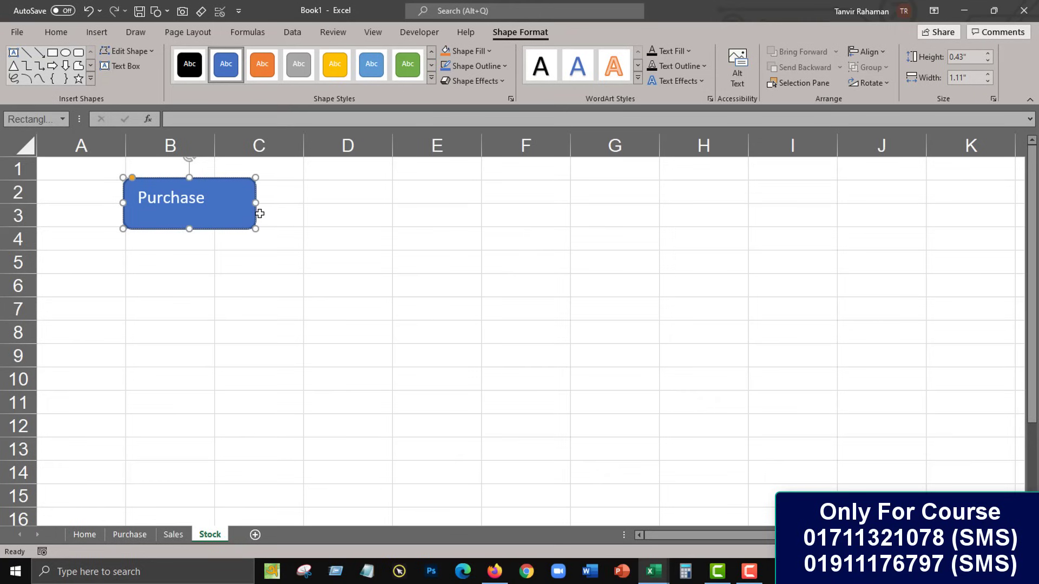
{"action": "left_click", "coordinate": [285, 188]}
{"action": "left_click", "coordinate": [232, 193]}
Step: Make the Purchase label bold at 18 pt and widen the shape to 1.2"
{"action": "double_click", "coordinate": [201, 198]}
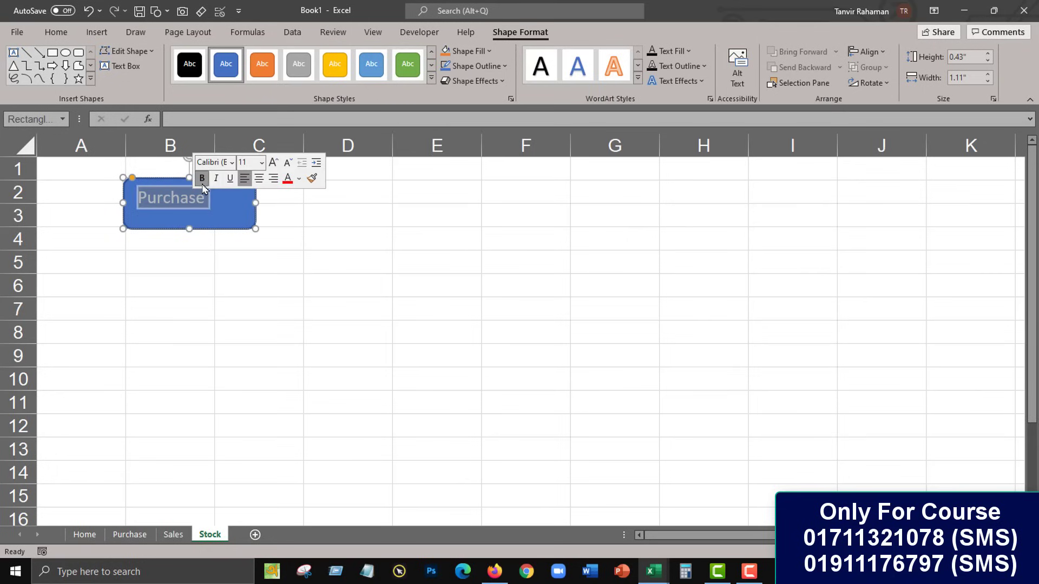
{"action": "left_click", "coordinate": [202, 178]}
{"action": "left_click", "coordinate": [273, 162]}
{"action": "left_click", "coordinate": [273, 163]}
{"action": "left_click", "coordinate": [273, 162]}
{"action": "left_click", "coordinate": [273, 162]}
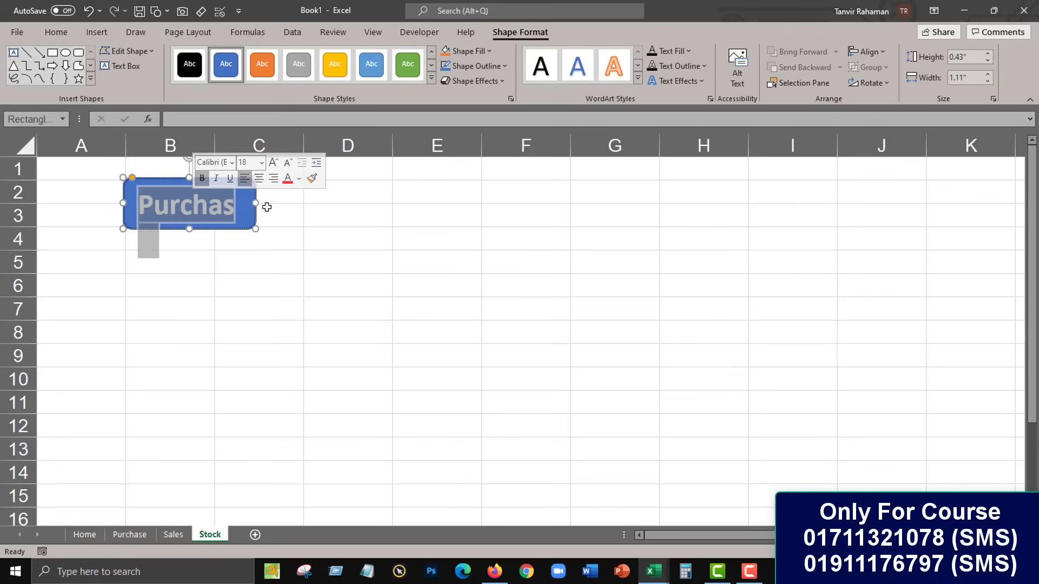
{"action": "left_click_drag", "start_coordinate": [255, 203], "coordinate": [265, 203]}
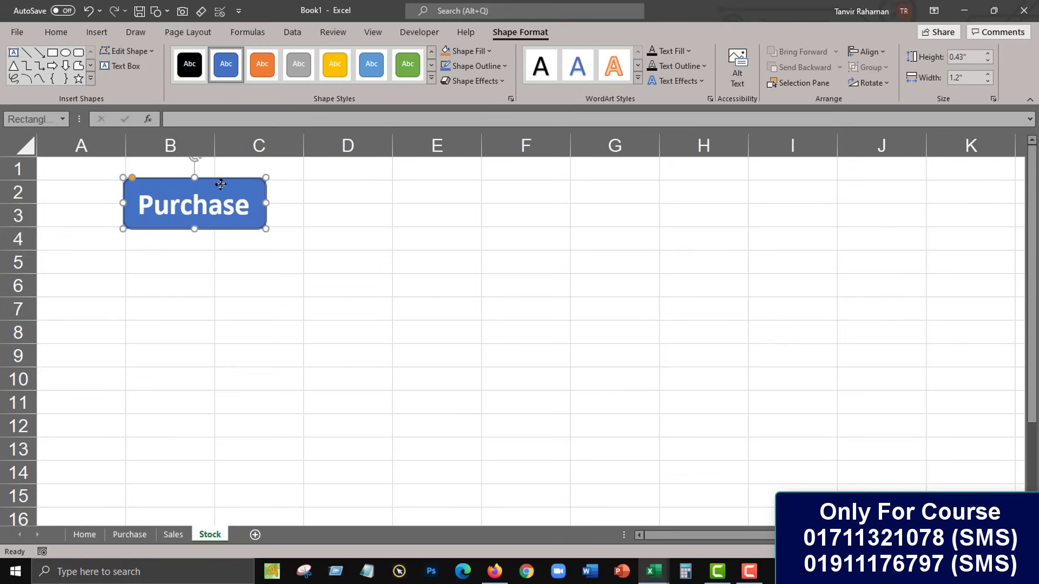
Step: Apply a bevel 3-D preset, raise the shape's height slightly, and round its ends fully
{"action": "left_click", "coordinate": [460, 82]}
{"action": "mouse_move", "coordinate": [486, 106]}
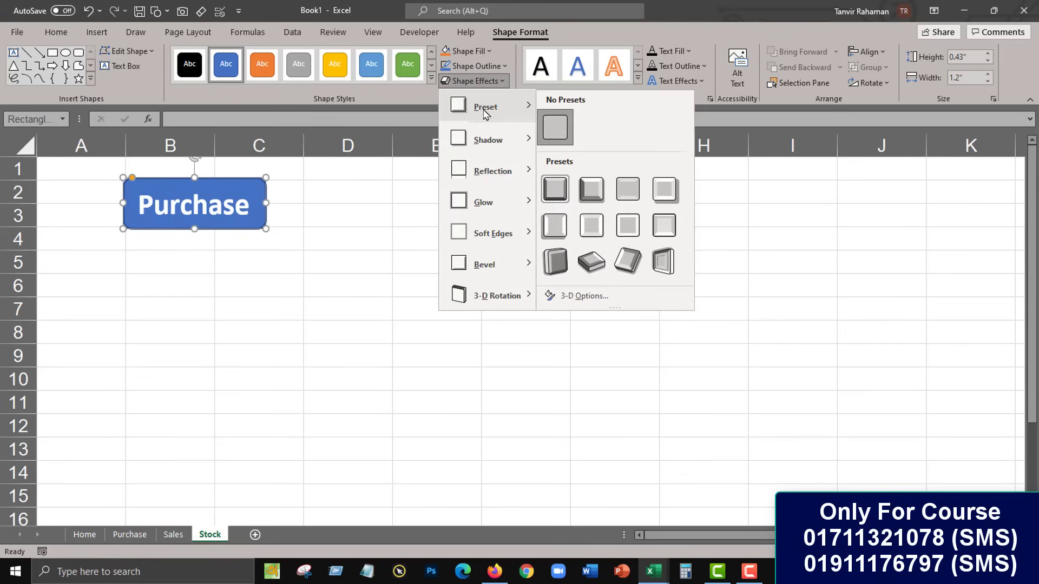
{"action": "left_click", "coordinate": [624, 194]}
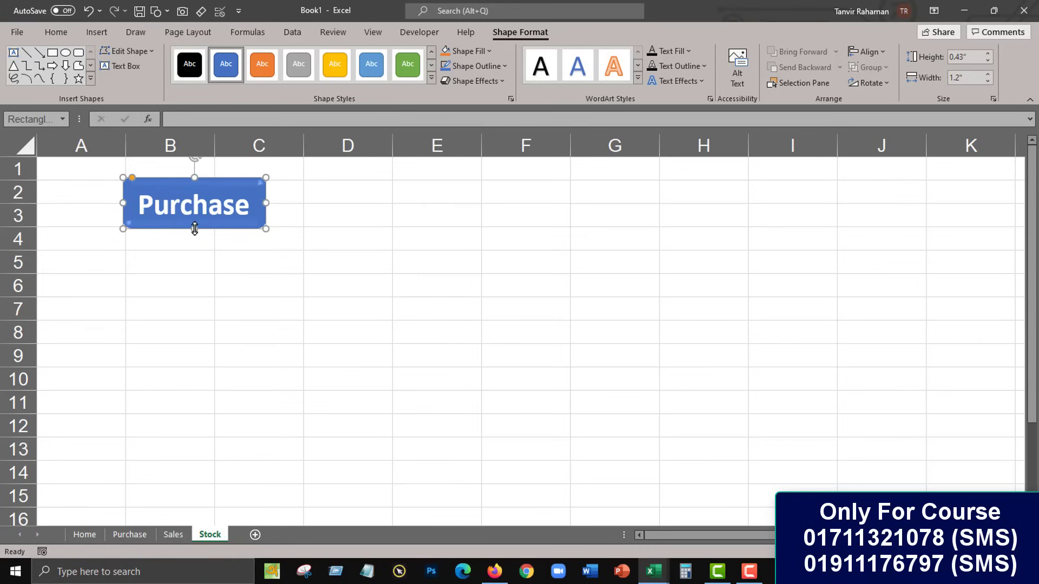
{"action": "left_click_drag", "start_coordinate": [194, 230], "coordinate": [194, 232]}
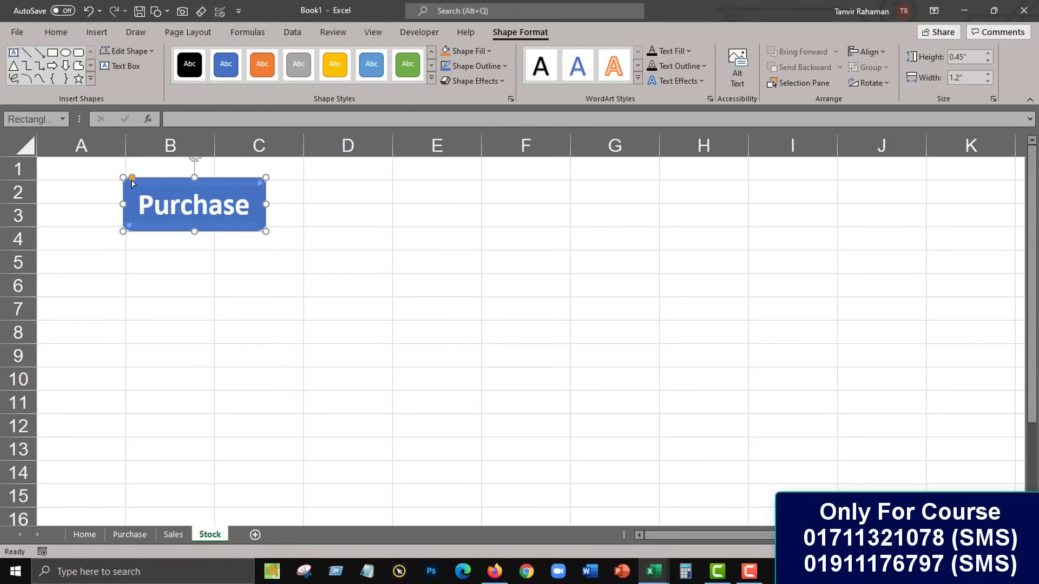
{"action": "left_click_drag", "start_coordinate": [132, 179], "coordinate": [150, 178]}
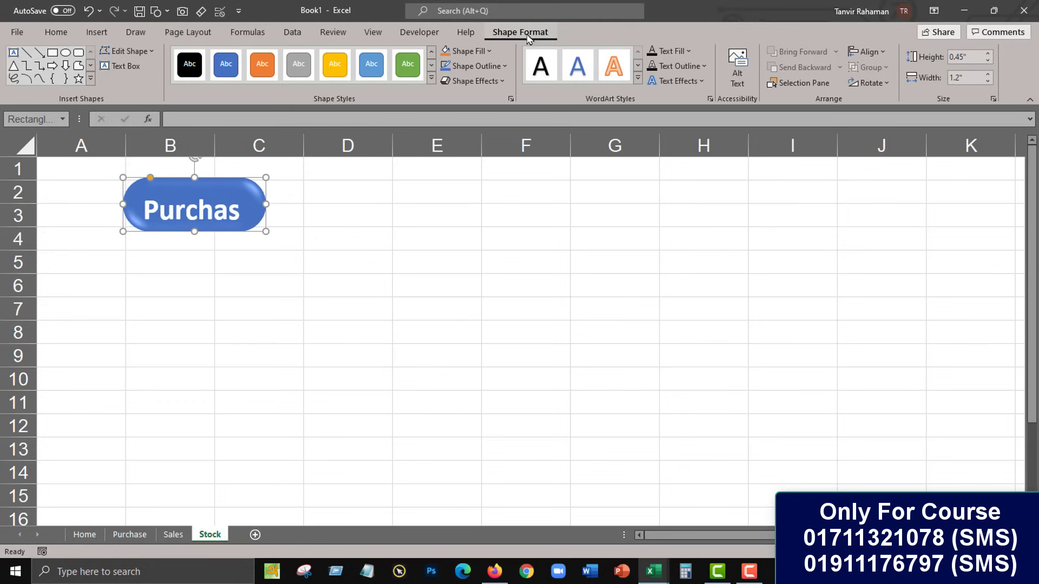
Step: Set the shape's Text Box top margin to 0 in Format Shape, then close the pane
{"action": "left_click", "coordinate": [511, 99]}
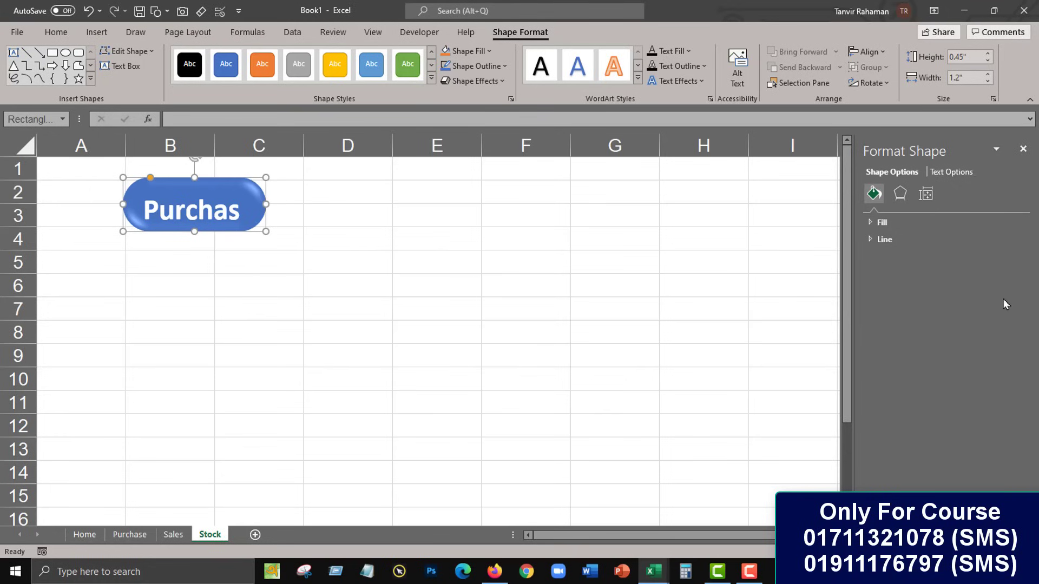
{"action": "left_click", "coordinate": [900, 194]}
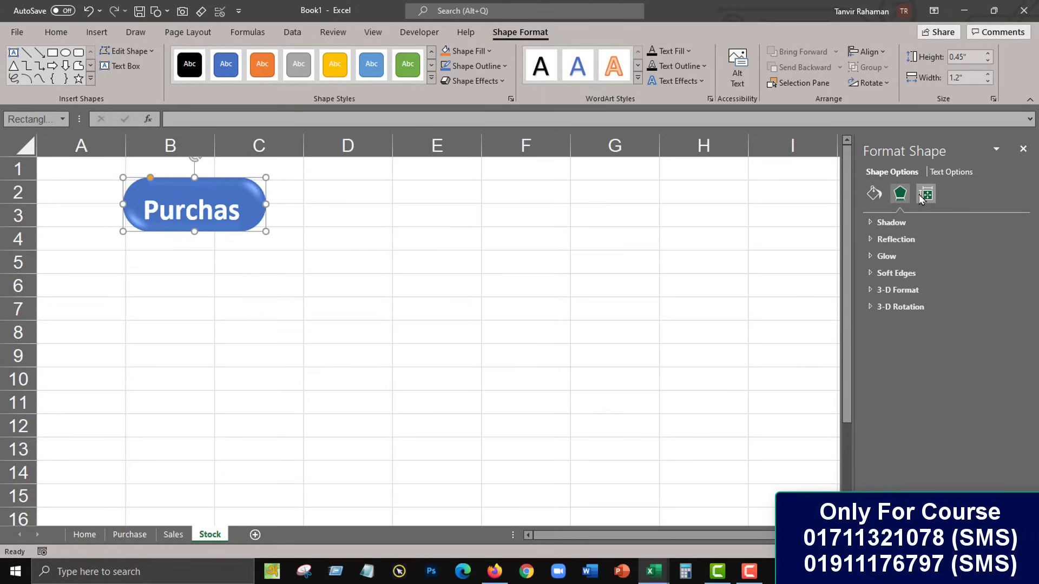
{"action": "left_click", "coordinate": [925, 194]}
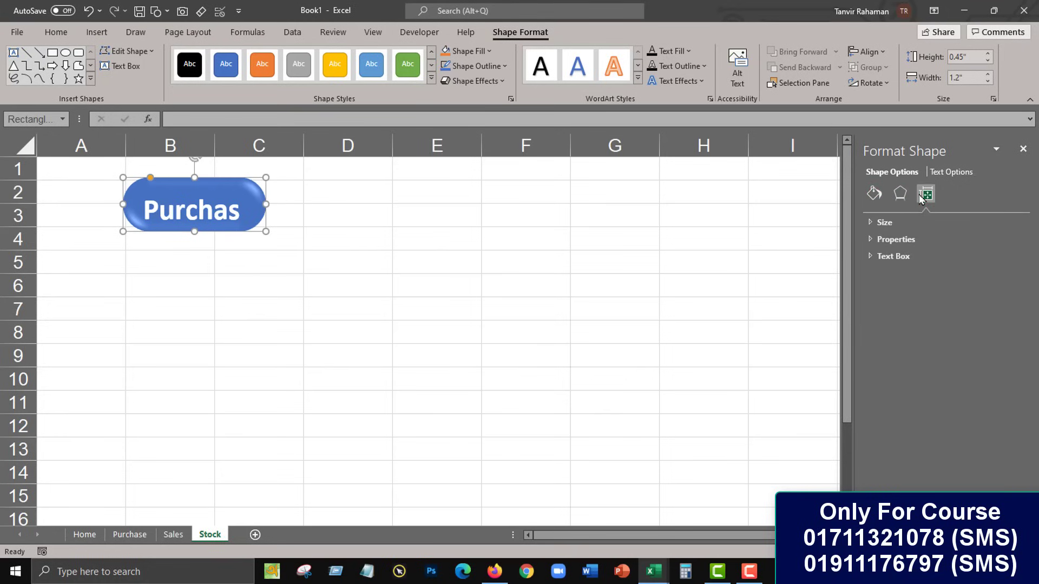
{"action": "left_click", "coordinate": [872, 257]}
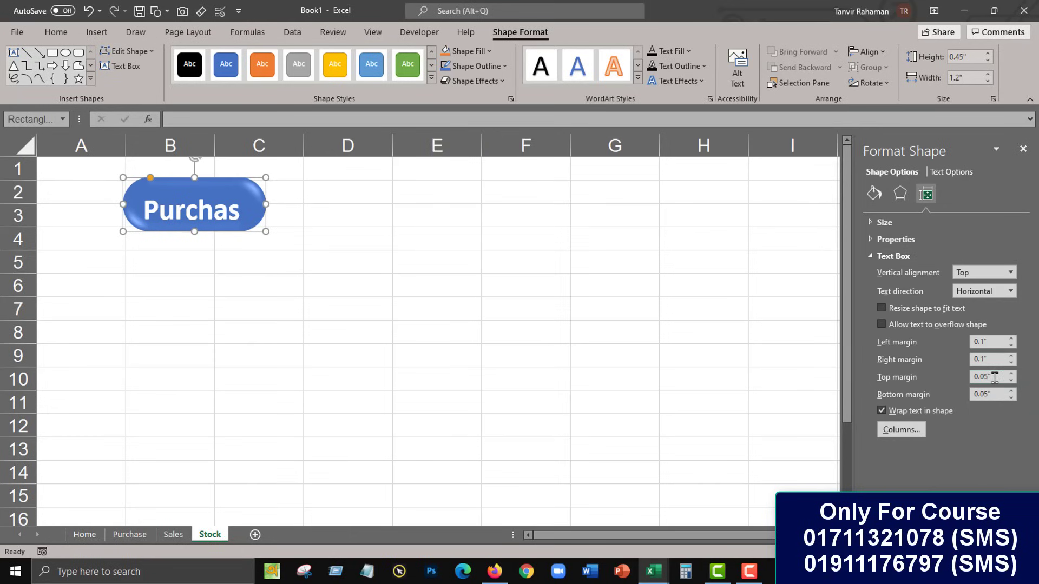
{"action": "left_click_drag", "start_coordinate": [994, 377], "coordinate": [972, 378]}
{"action": "type", "text": "0"}
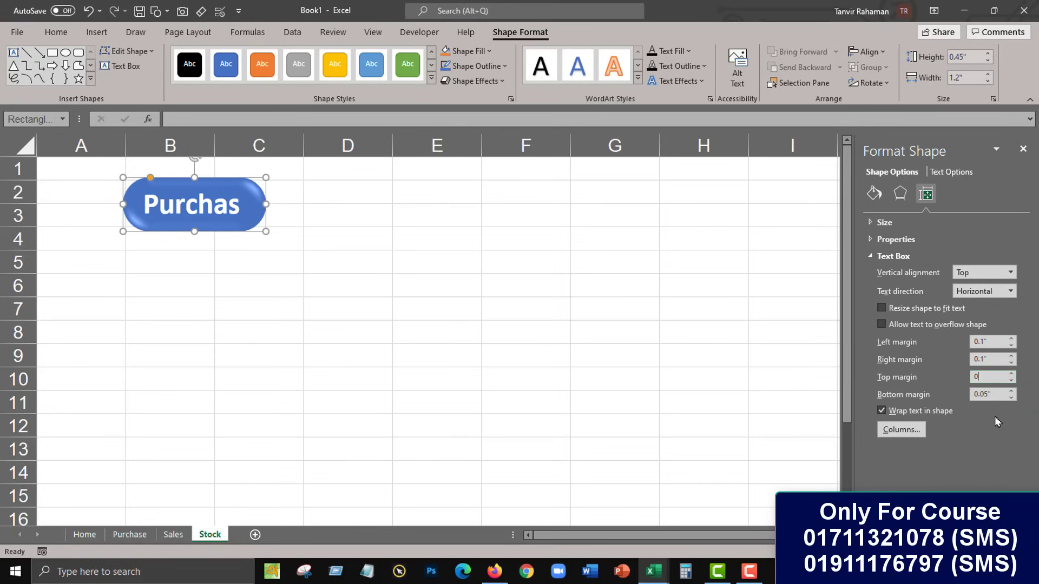
{"action": "left_click", "coordinate": [1023, 149]}
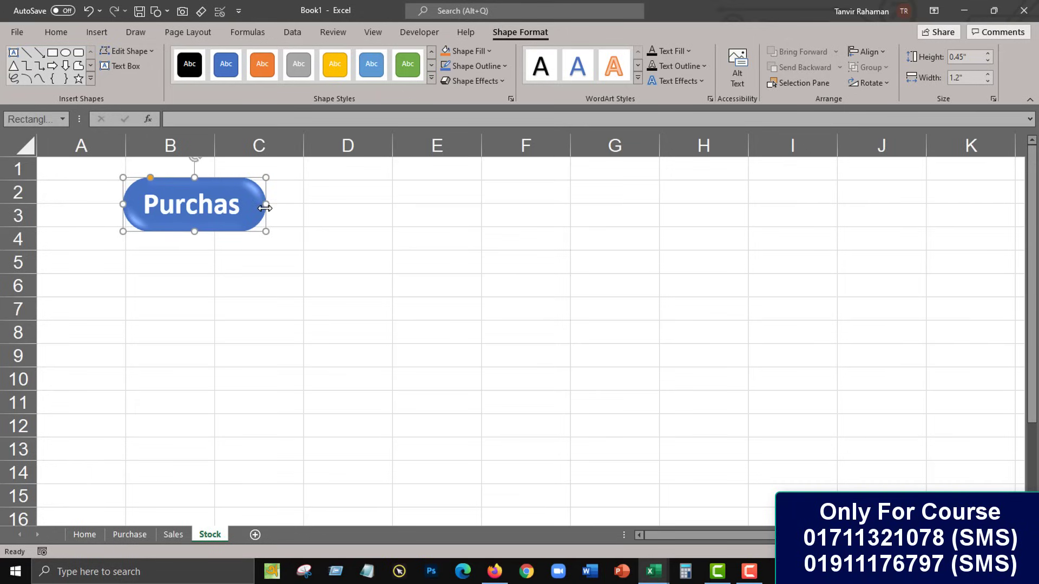
Step: Copy the Purchas button twice to the right at the same spacing
{"action": "left_click_drag", "start_coordinate": [259, 206], "coordinate": [255, 204]}
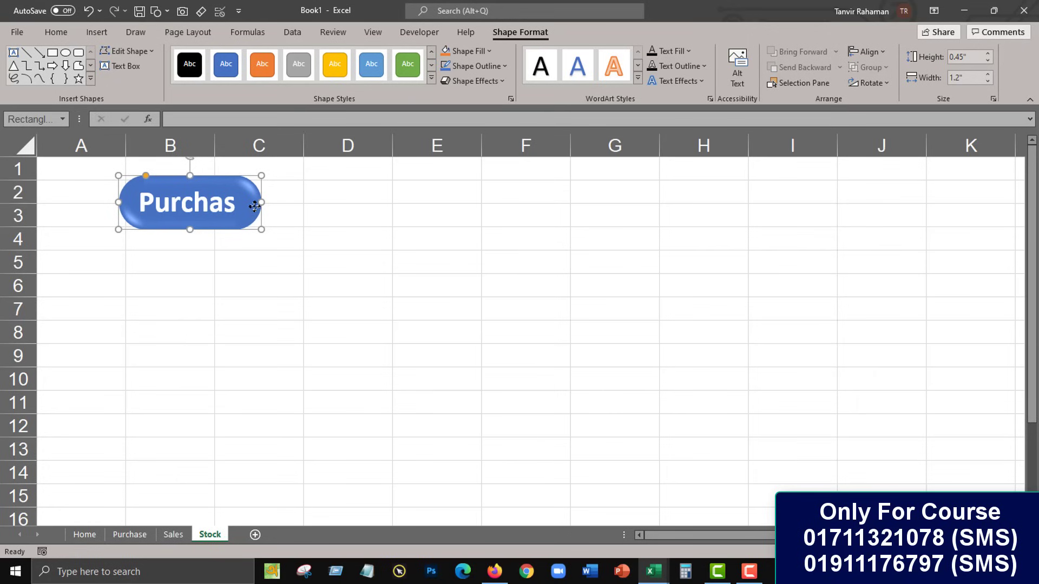
{"action": "left_click_drag", "start_coordinate": [254, 207], "coordinate": [407, 191]}
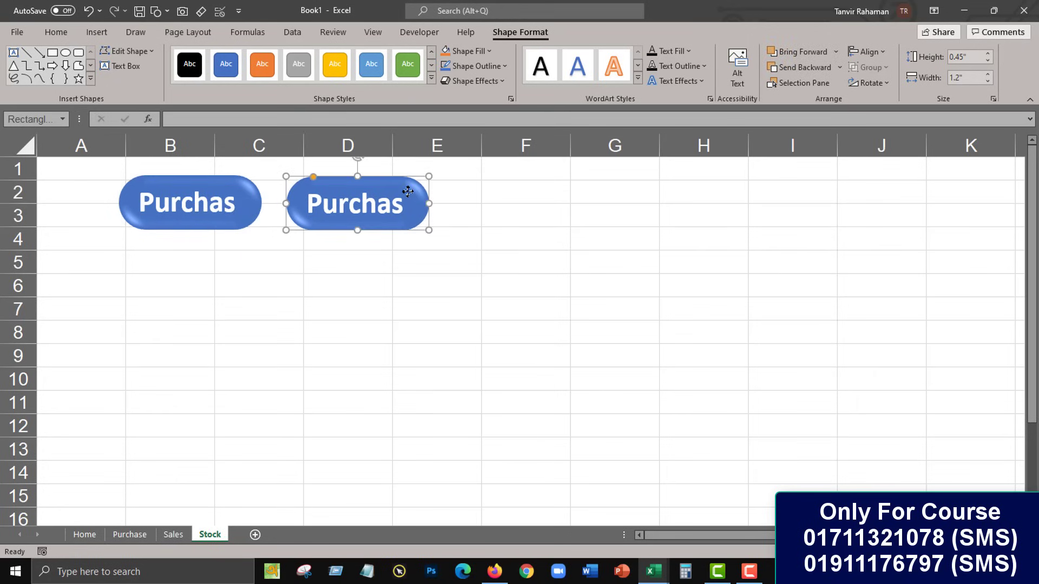
{"action": "key", "text": "ctrl+d"}
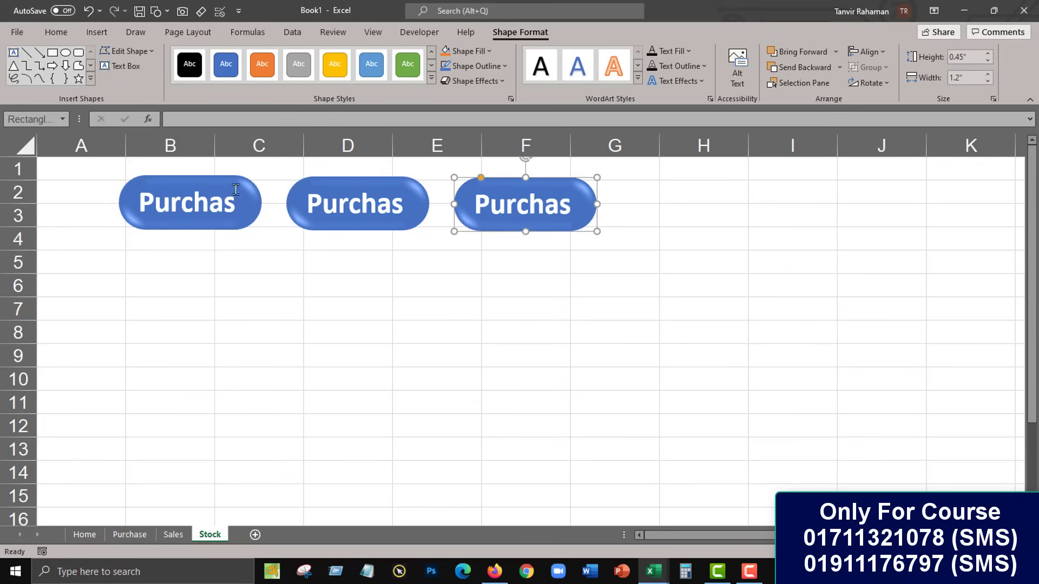
Step: Align the three buttons to the same middle height and distribute them horizontally
{"action": "left_click", "coordinate": [243, 186]}
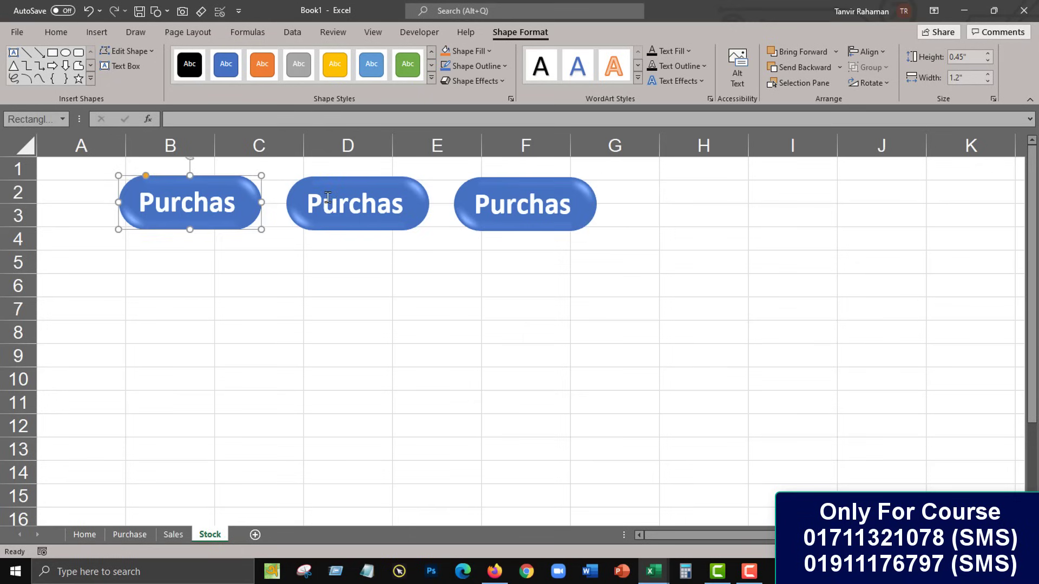
{"action": "left_click", "coordinate": [409, 198], "text": "shift"}
{"action": "left_click", "coordinate": [583, 197], "text": "shift"}
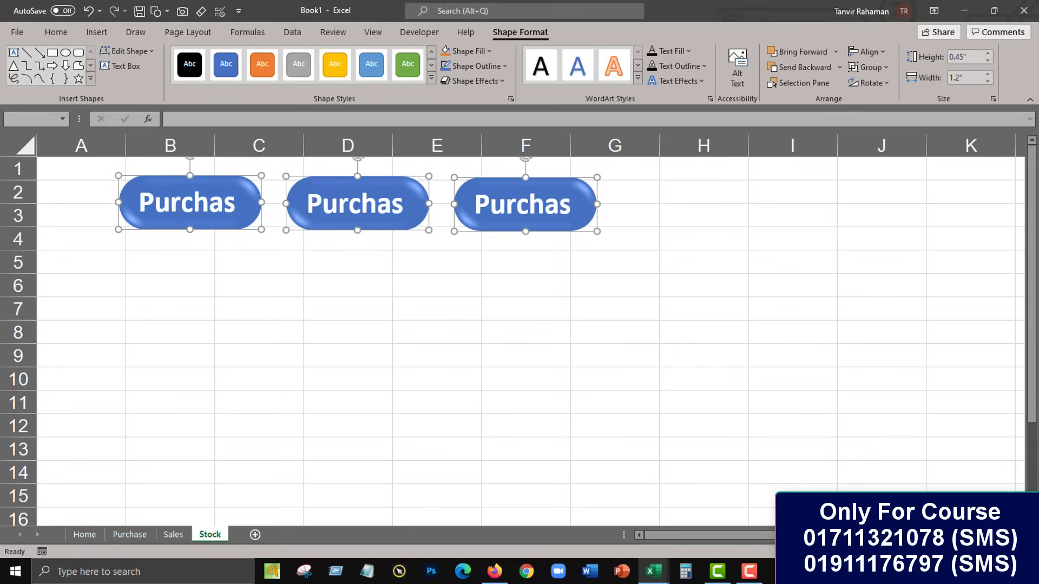
{"action": "left_click", "coordinate": [878, 52]}
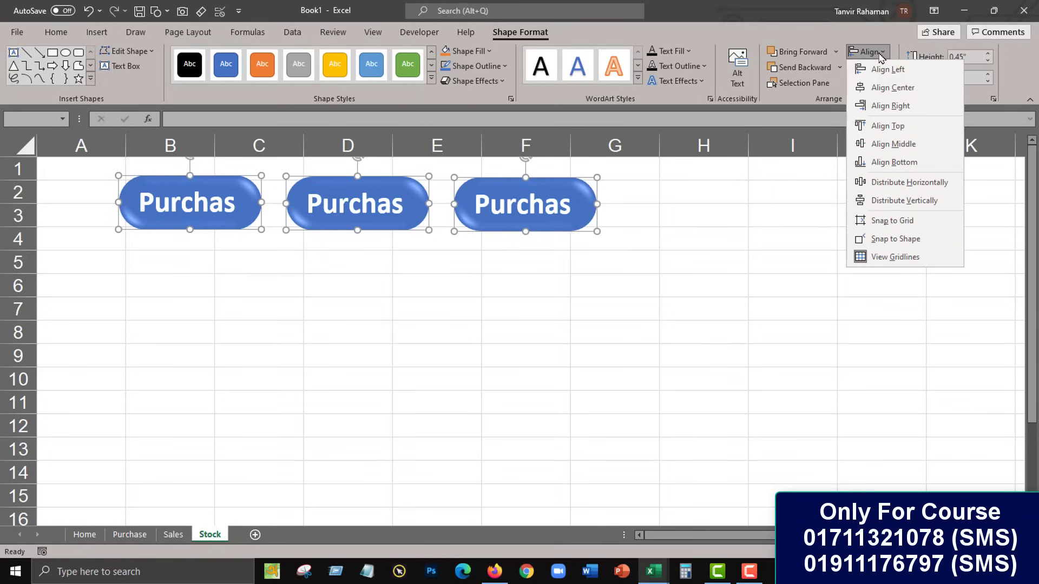
{"action": "left_click", "coordinate": [921, 144]}
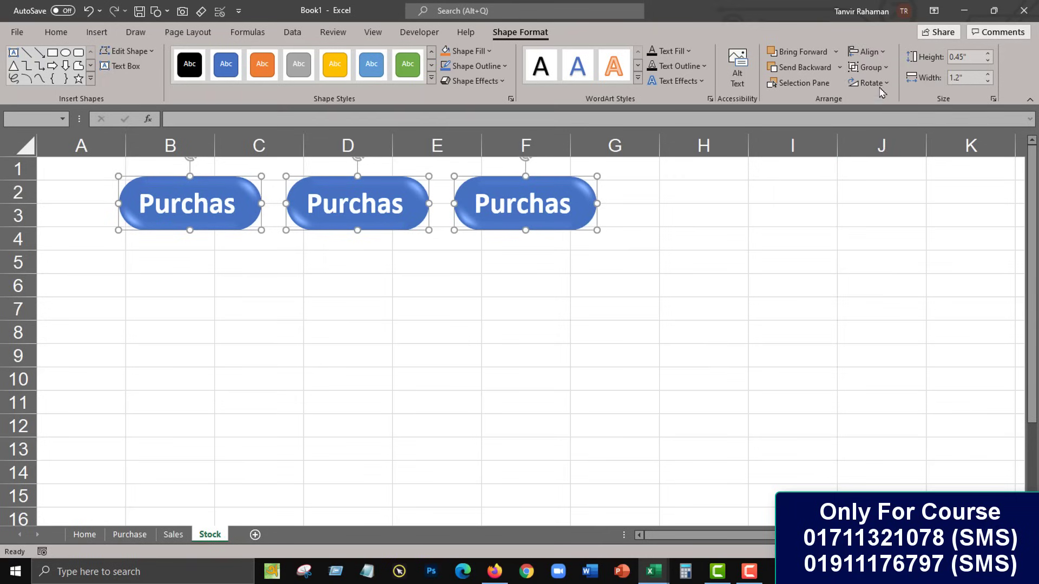
{"action": "left_click", "coordinate": [868, 52]}
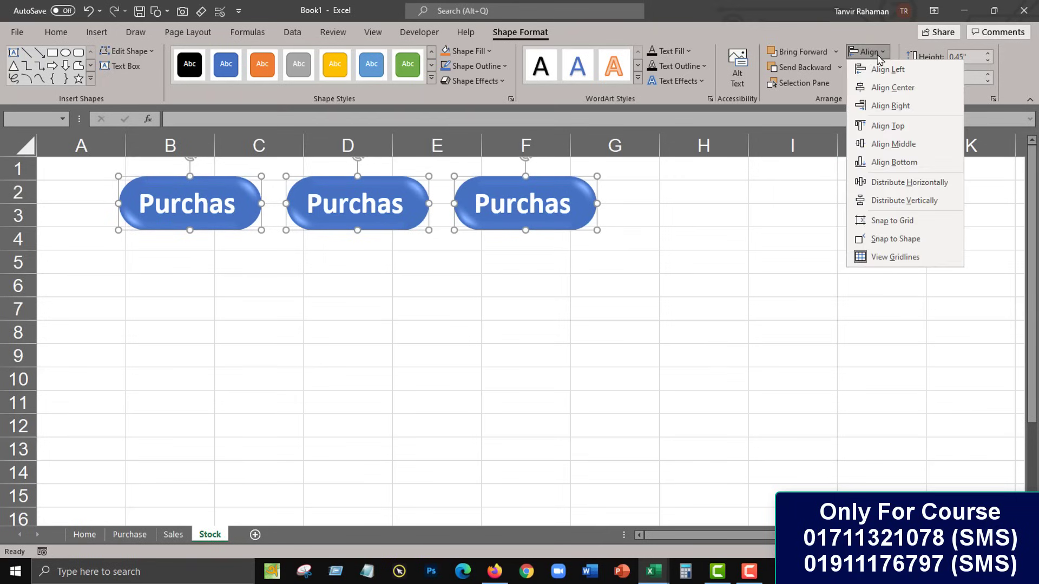
{"action": "left_click", "coordinate": [931, 188]}
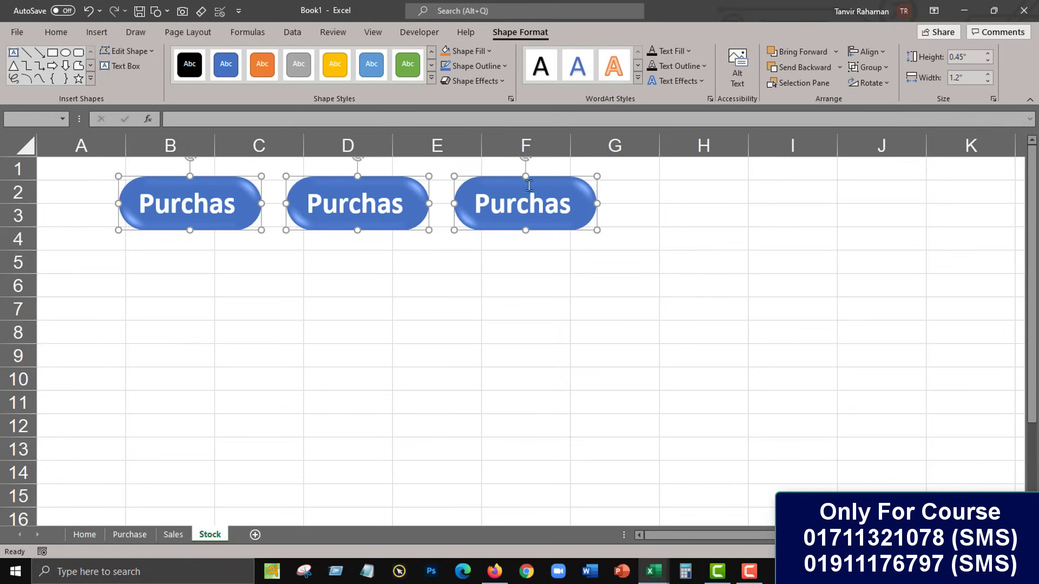
Step: Relabel the middle and right buttons 'Sales' and 'Stock'
{"action": "double_click", "coordinate": [375, 213]}
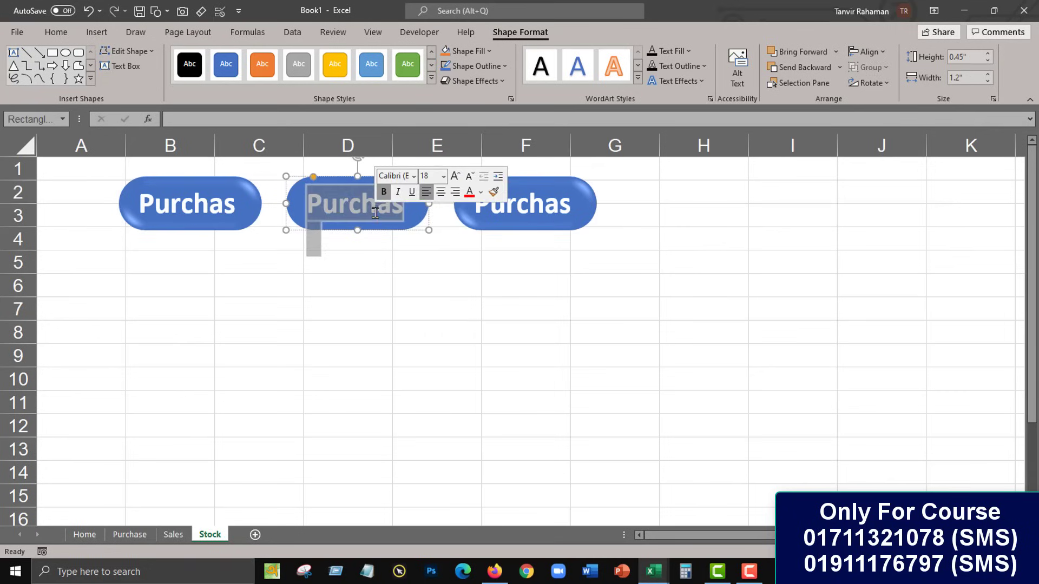
{"action": "type", "text": "Sal"}
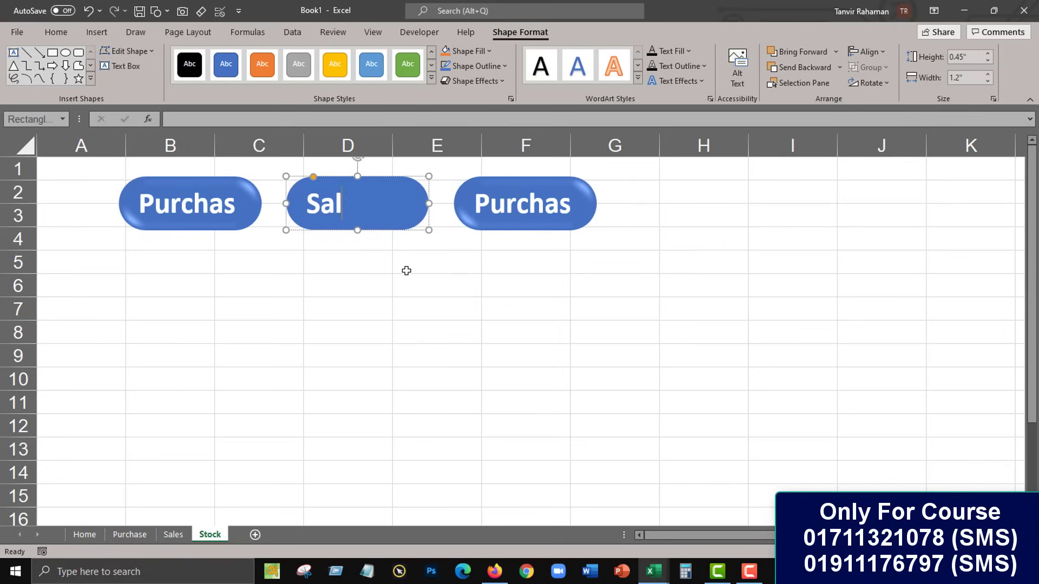
{"action": "type", "text": "es"}
{"action": "double_click", "coordinate": [533, 206]}
{"action": "type", "text": "S"}
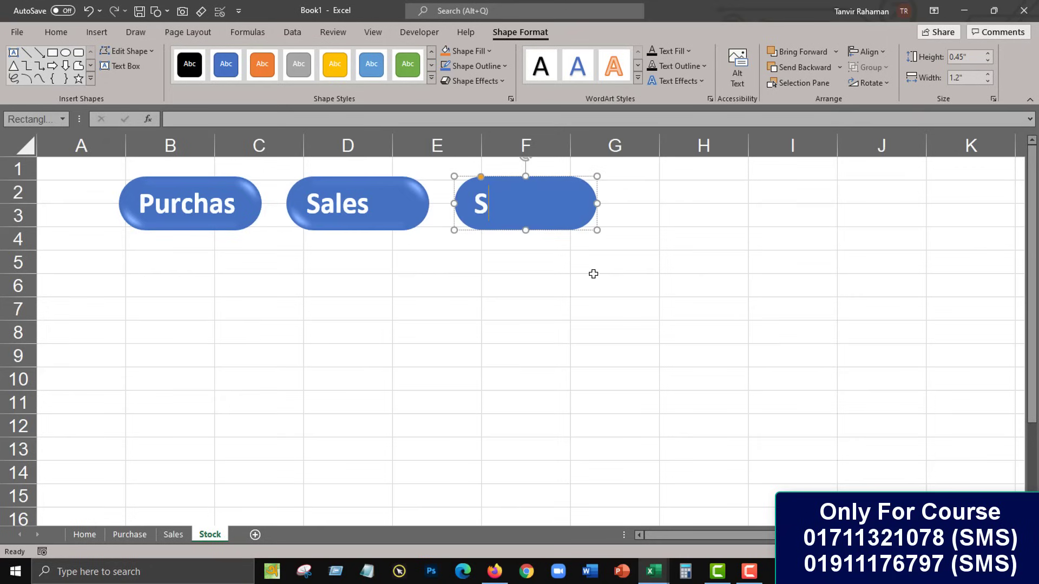
{"action": "type", "text": "tock"}
{"action": "left_click", "coordinate": [593, 274]}
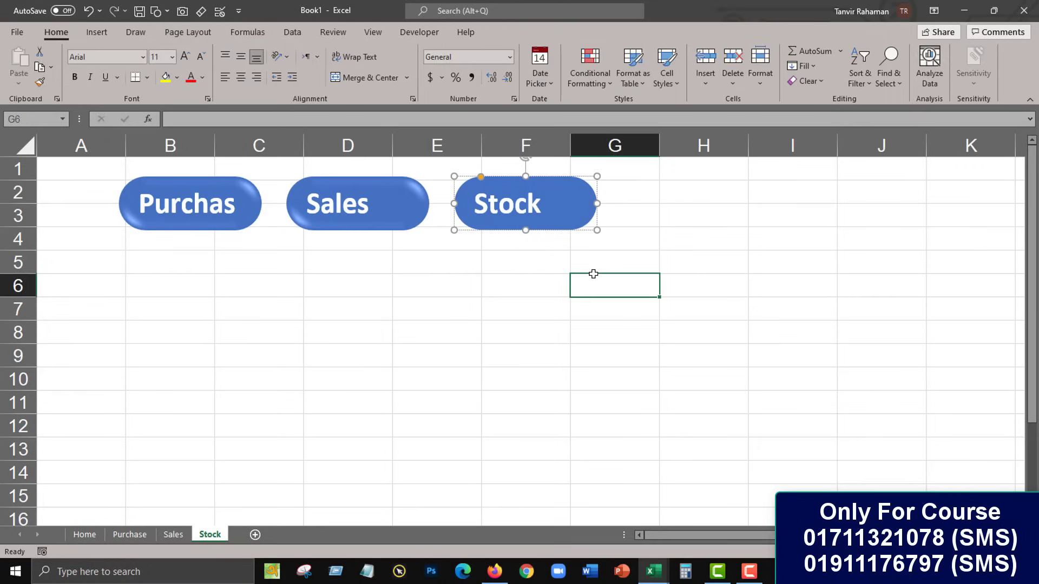
Step: Centre the label text on the Sales, Stock and Purchas buttons
{"action": "left_click", "coordinate": [407, 205]}
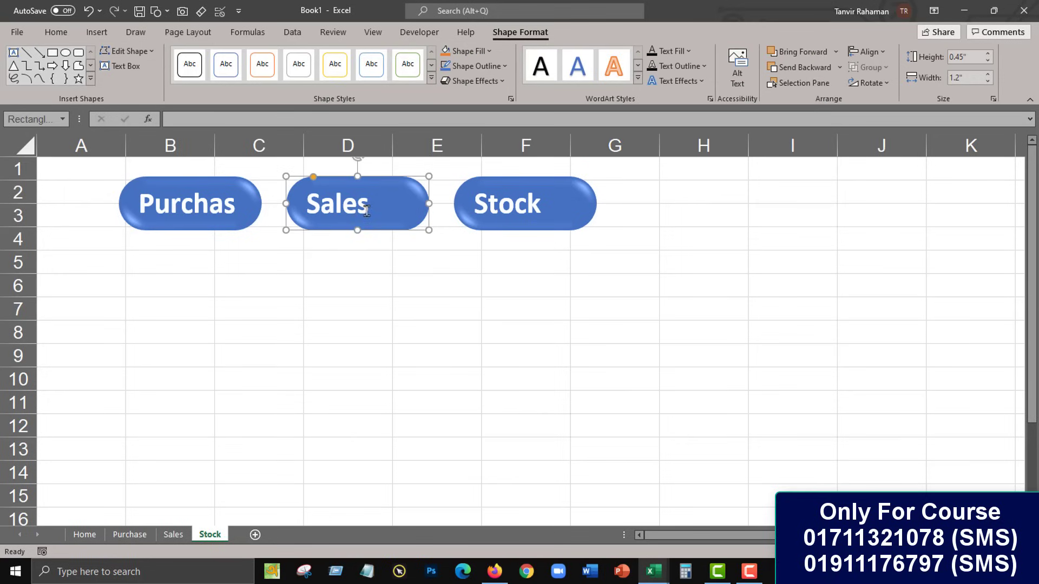
{"action": "left_click", "coordinate": [56, 32]}
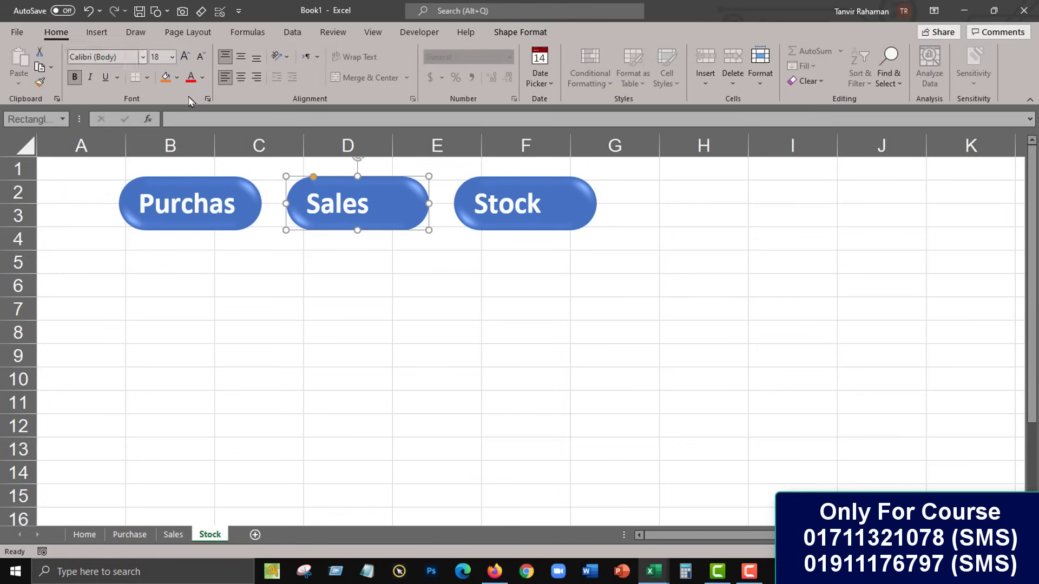
{"action": "left_click", "coordinate": [241, 77]}
{"action": "left_click", "coordinate": [575, 204]}
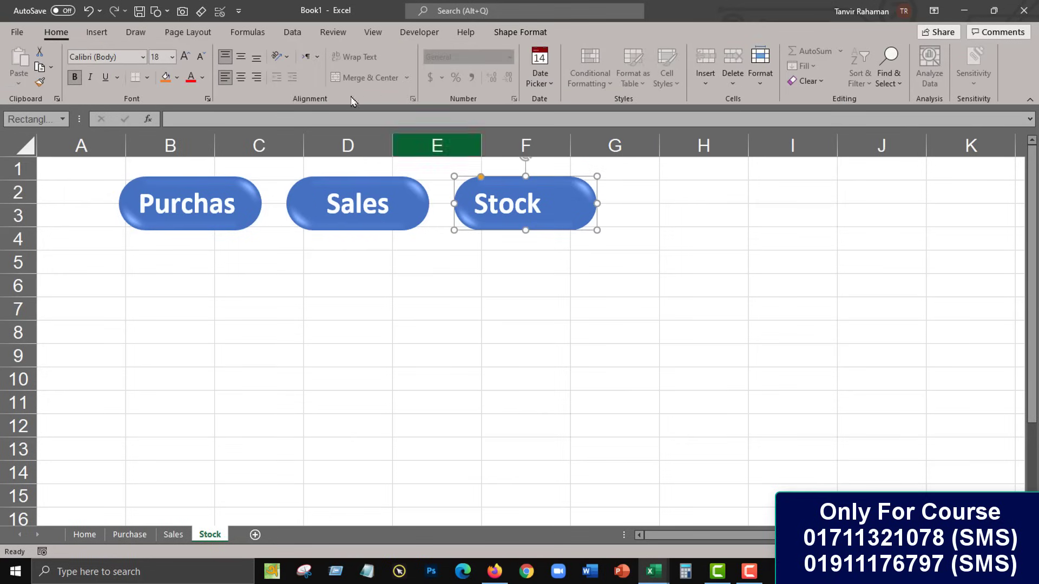
{"action": "left_click", "coordinate": [241, 77]}
{"action": "left_click", "coordinate": [253, 203]}
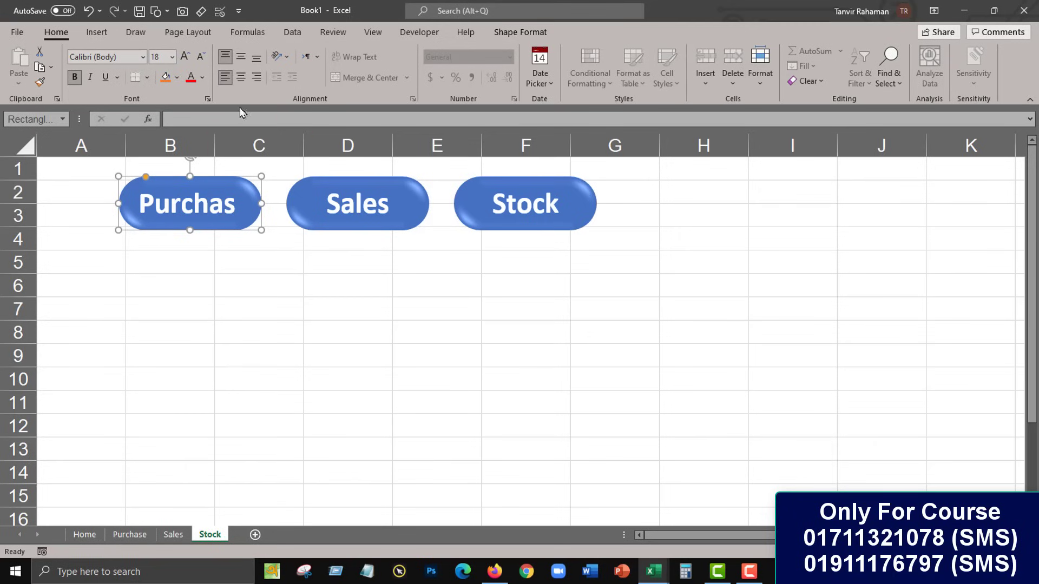
{"action": "left_click", "coordinate": [241, 77]}
{"action": "left_click", "coordinate": [436, 302]}
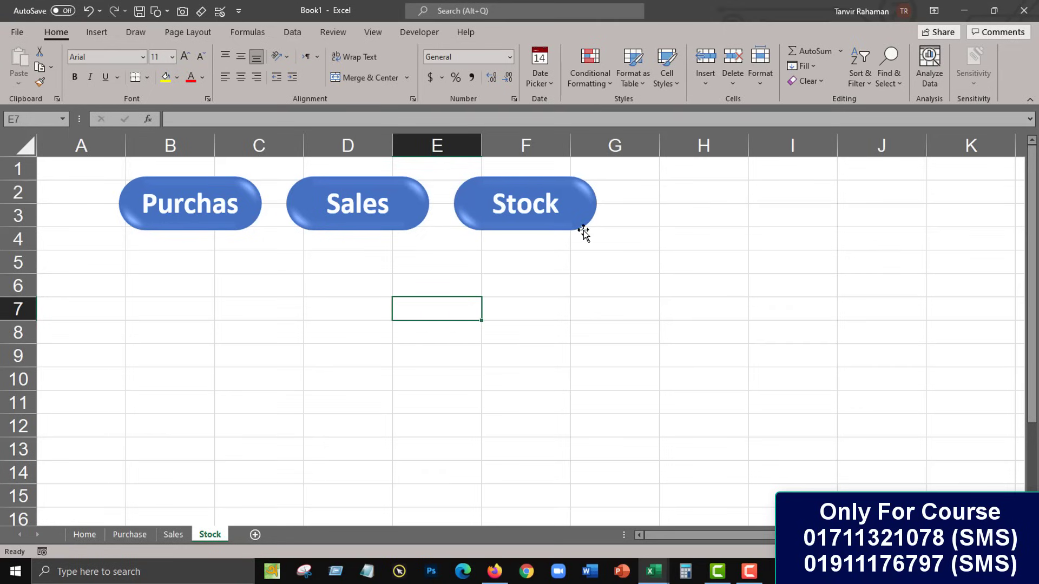
Step: Enter 'Entry Type' in C5, merge and centre it across C5:D5, bold at size 12
{"action": "key", "text": "Left"}
{"action": "key", "text": "Up"}
{"action": "left_click", "coordinate": [260, 269]}
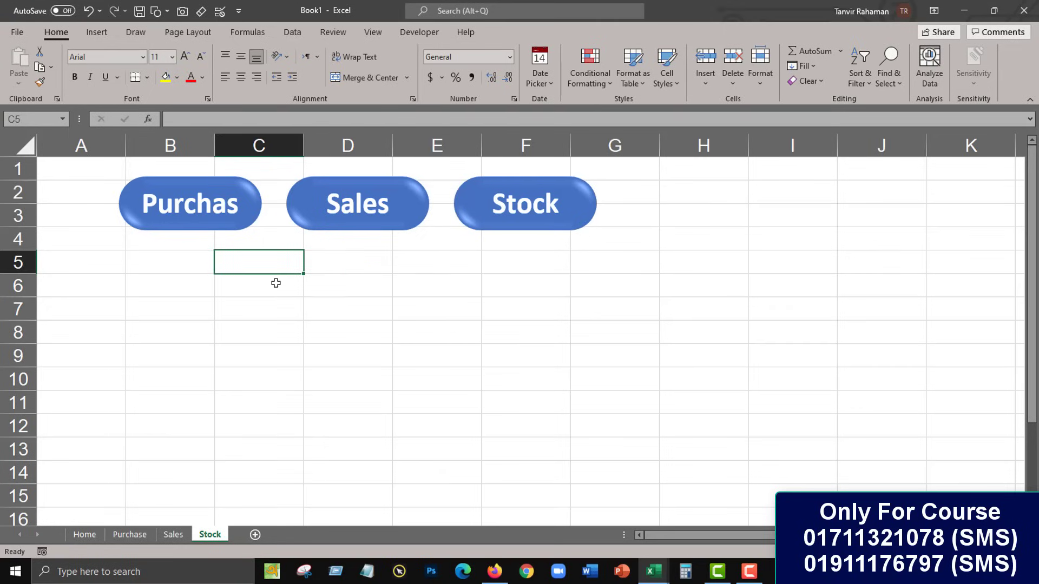
{"action": "type", "text": "En"}
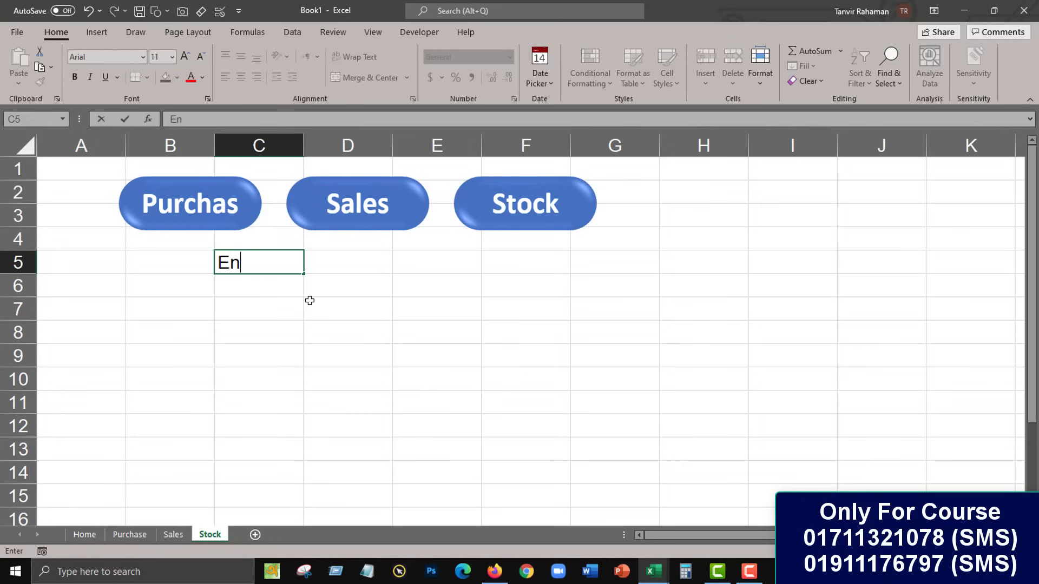
{"action": "type", "text": "try "}
{"action": "type", "text": "Type"}
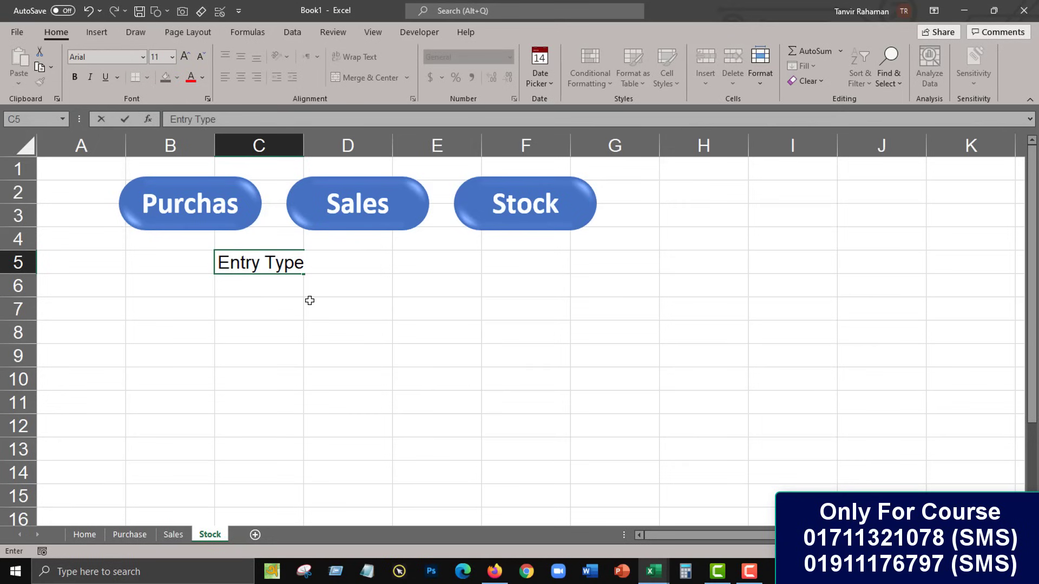
{"action": "key", "text": "Return"}
{"action": "left_click", "coordinate": [337, 261]}
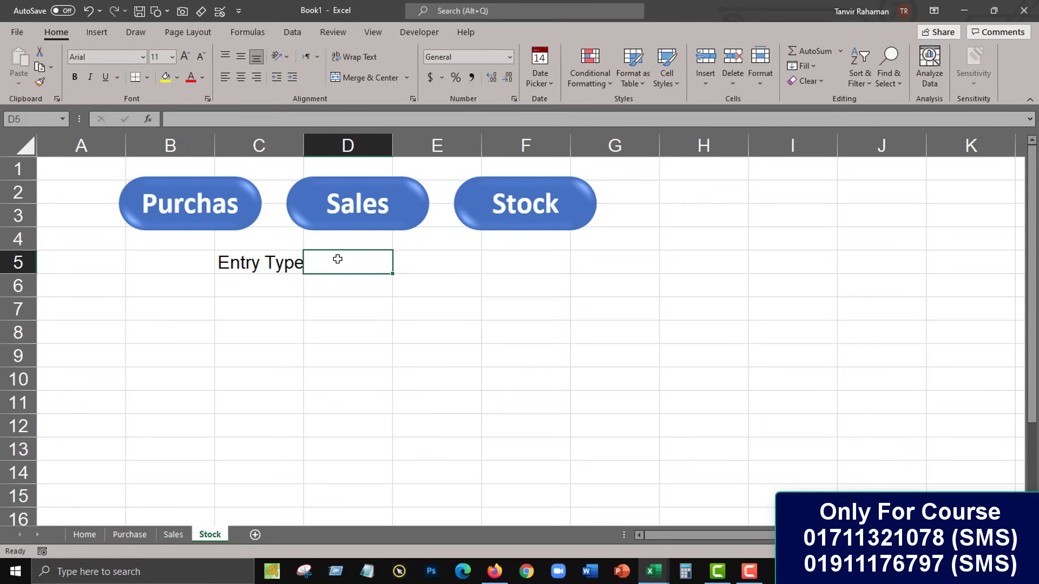
{"action": "left_click_drag", "start_coordinate": [260, 261], "coordinate": [341, 258]}
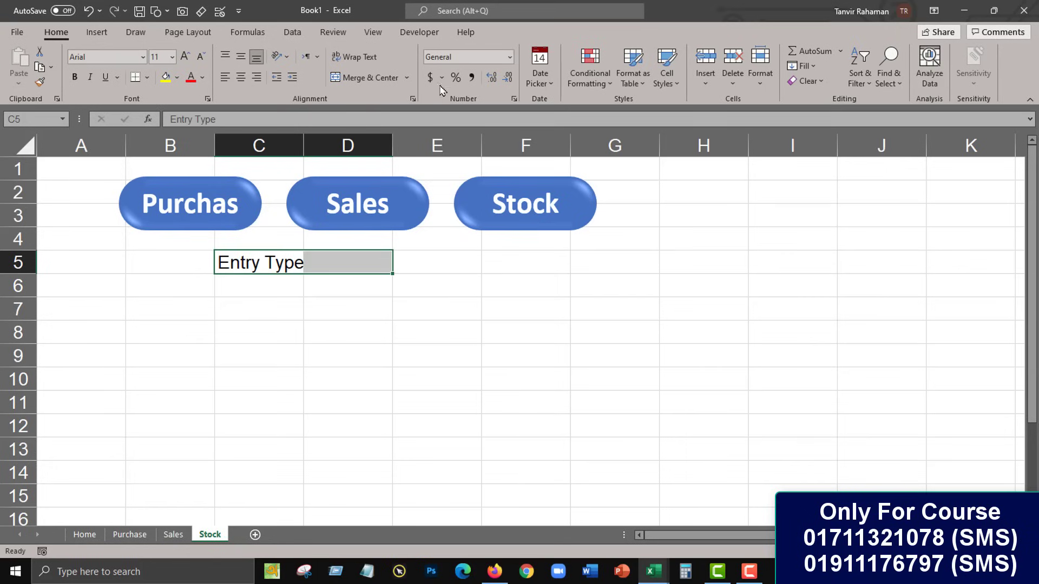
{"action": "left_click", "coordinate": [368, 78]}
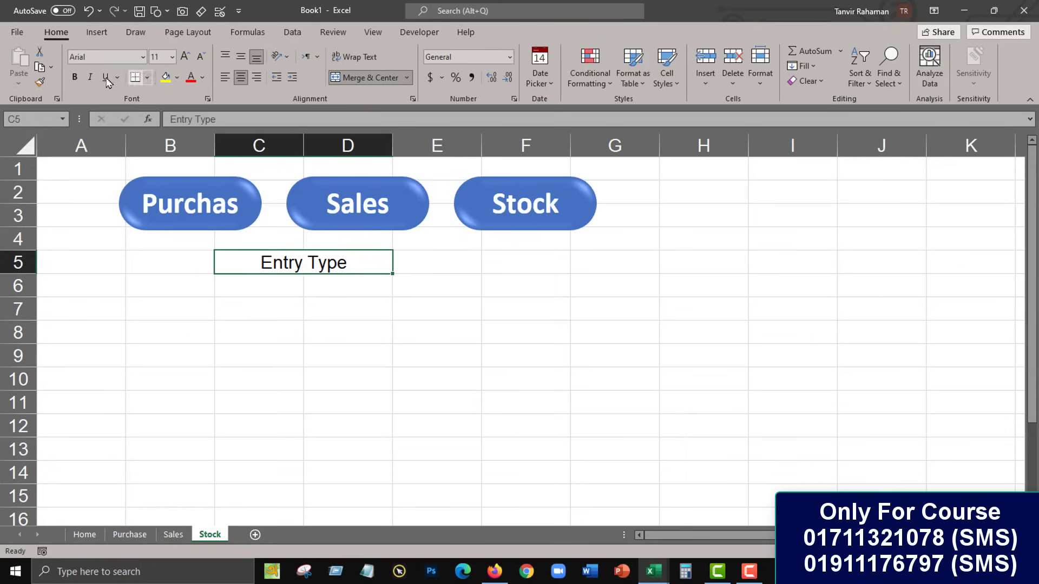
{"action": "left_click", "coordinate": [75, 77]}
{"action": "left_click", "coordinate": [185, 57]}
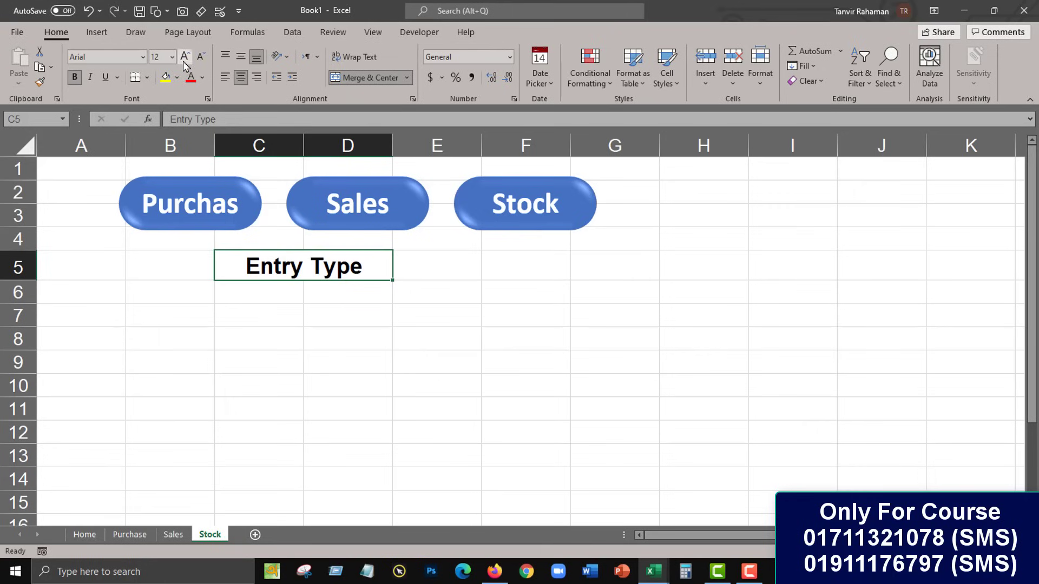
Step: Merge and centre E5:F5 into one cell beside the label
{"action": "left_click", "coordinate": [315, 283]}
{"action": "left_click_drag", "start_coordinate": [425, 270], "coordinate": [535, 274]}
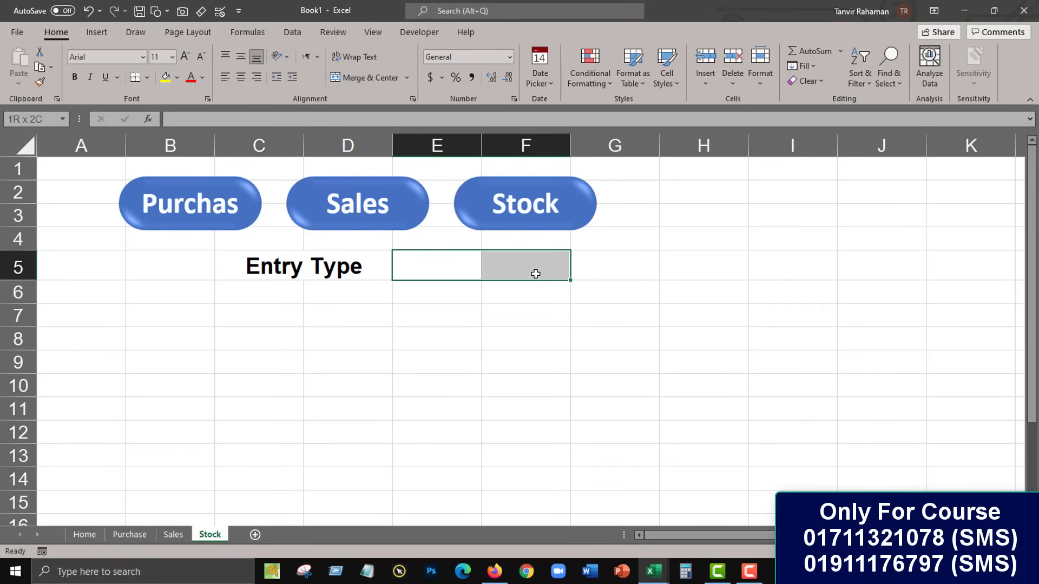
{"action": "left_click", "coordinate": [364, 78]}
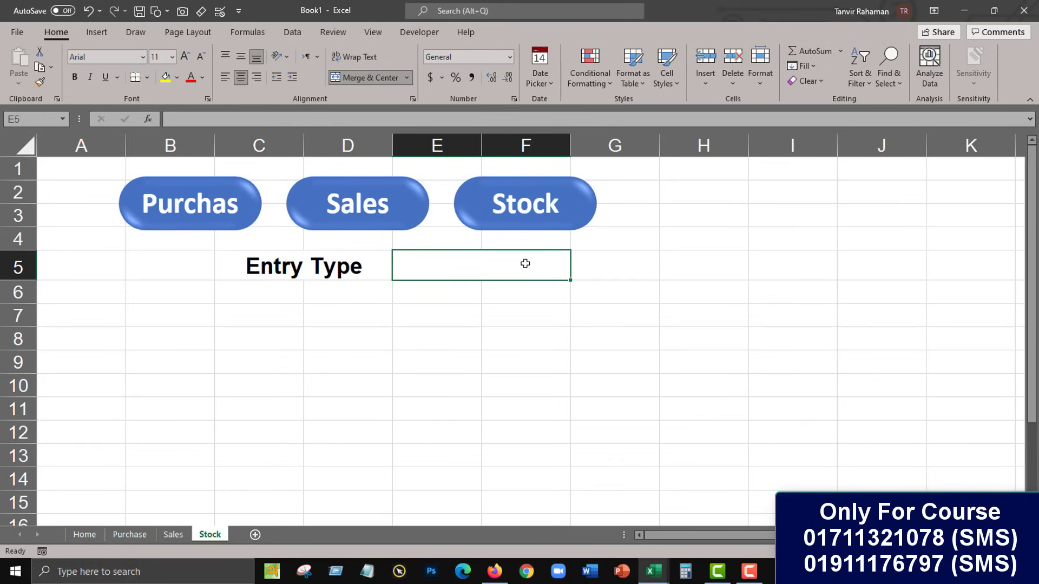
{"action": "left_click", "coordinate": [513, 303]}
{"action": "left_click", "coordinate": [478, 269]}
Step: Open Data Validation for merged E5 and set Allow to List
{"action": "left_click", "coordinate": [293, 32]}
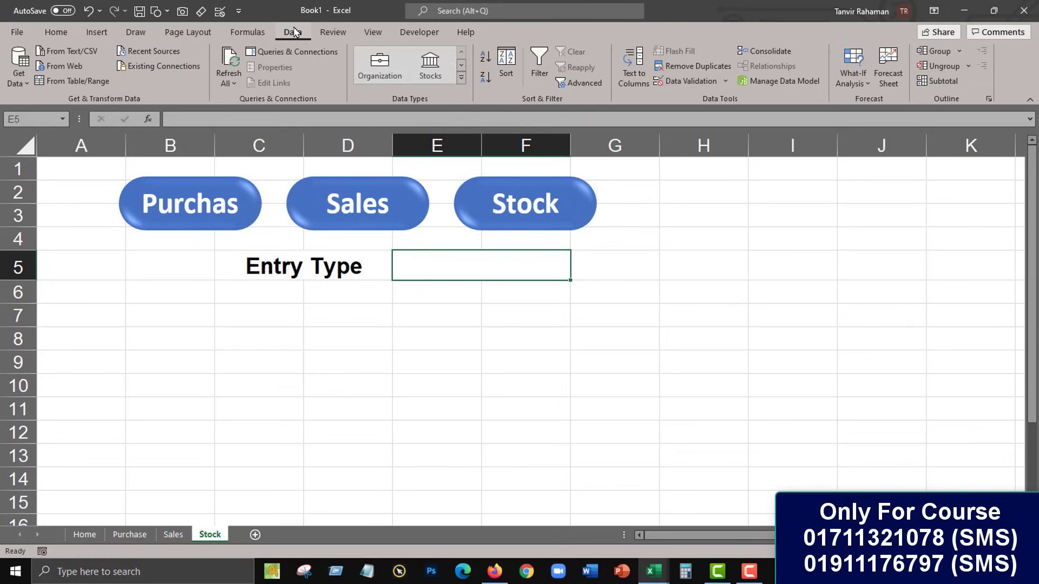
{"action": "left_click", "coordinate": [677, 80]}
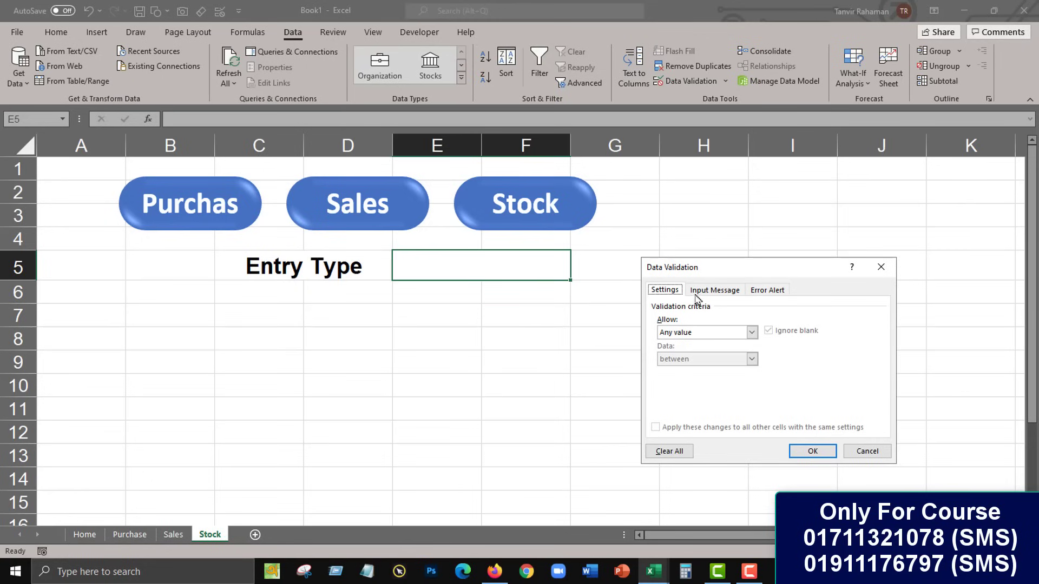
{"action": "left_click_drag", "start_coordinate": [698, 273], "coordinate": [678, 179]}
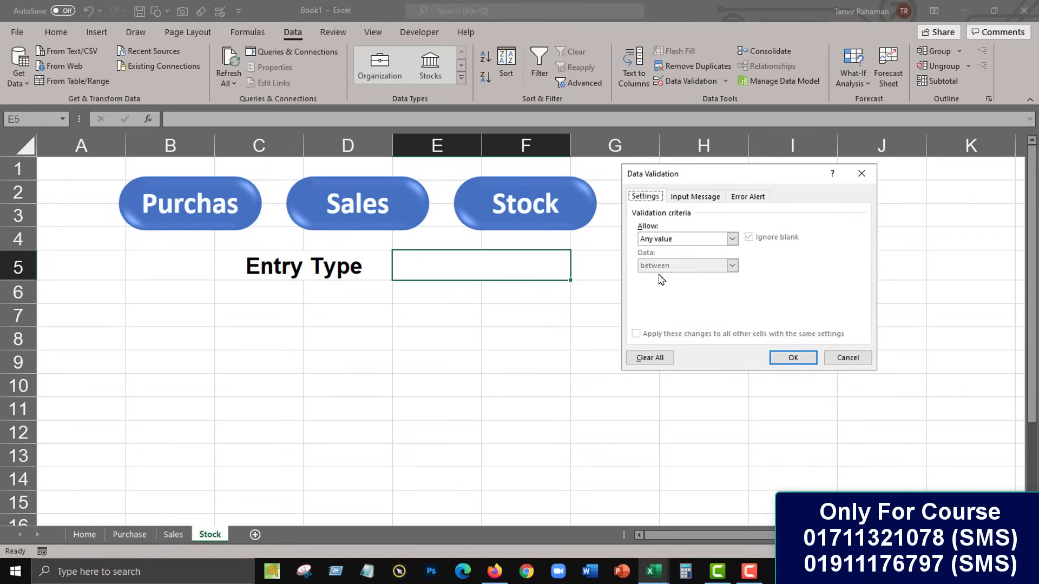
{"action": "left_click", "coordinate": [663, 239]}
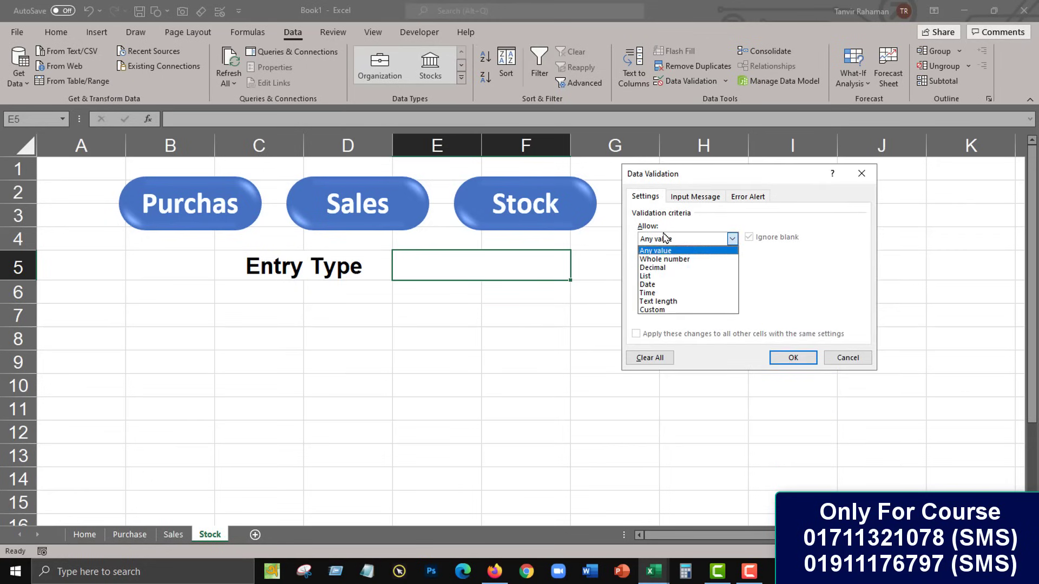
{"action": "left_click", "coordinate": [659, 277]}
{"action": "type", "text": "Purchase, Sale"}
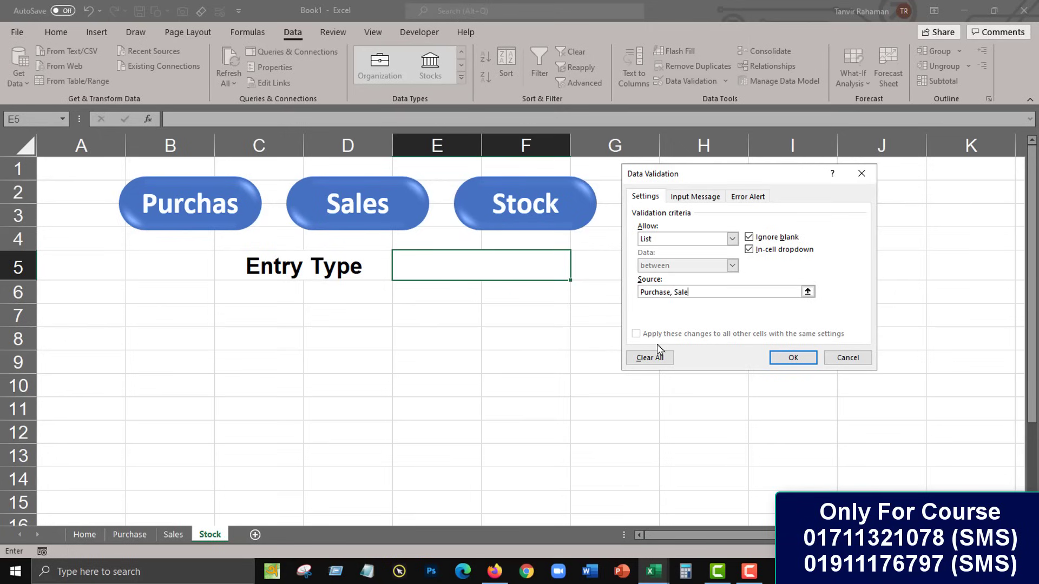
Step: Apply the Purchase/Sale list to E5 and test the dropdown, leaving Purchase selected
{"action": "left_click", "coordinate": [789, 359]}
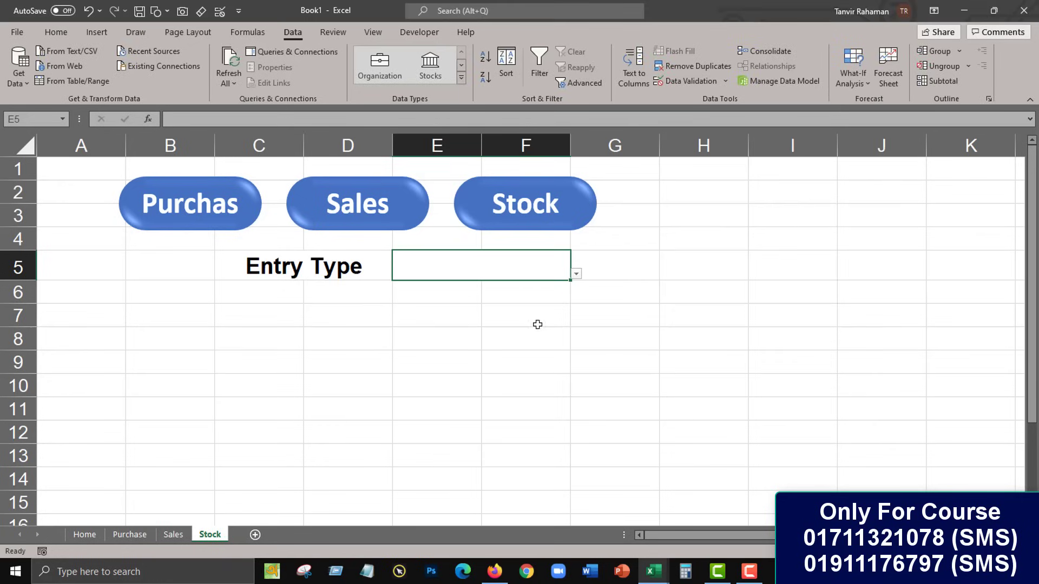
{"action": "left_click", "coordinate": [538, 319]}
{"action": "left_click", "coordinate": [514, 244]}
{"action": "left_click", "coordinate": [563, 270]}
{"action": "left_click", "coordinate": [576, 274]}
{"action": "left_click", "coordinate": [480, 288]}
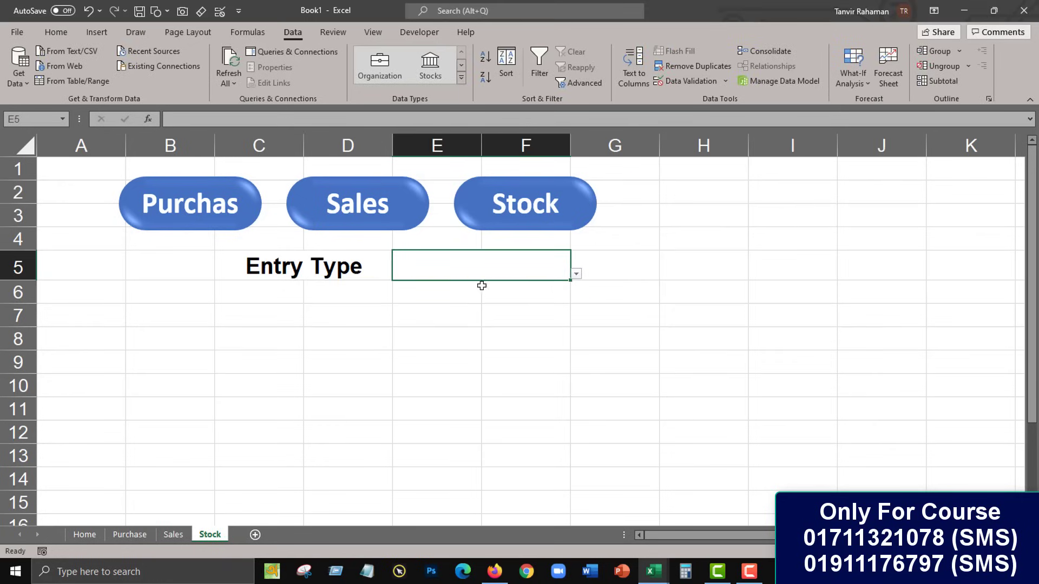
{"action": "left_click", "coordinate": [576, 274]}
{"action": "left_click", "coordinate": [485, 304]}
{"action": "left_click", "coordinate": [576, 274]}
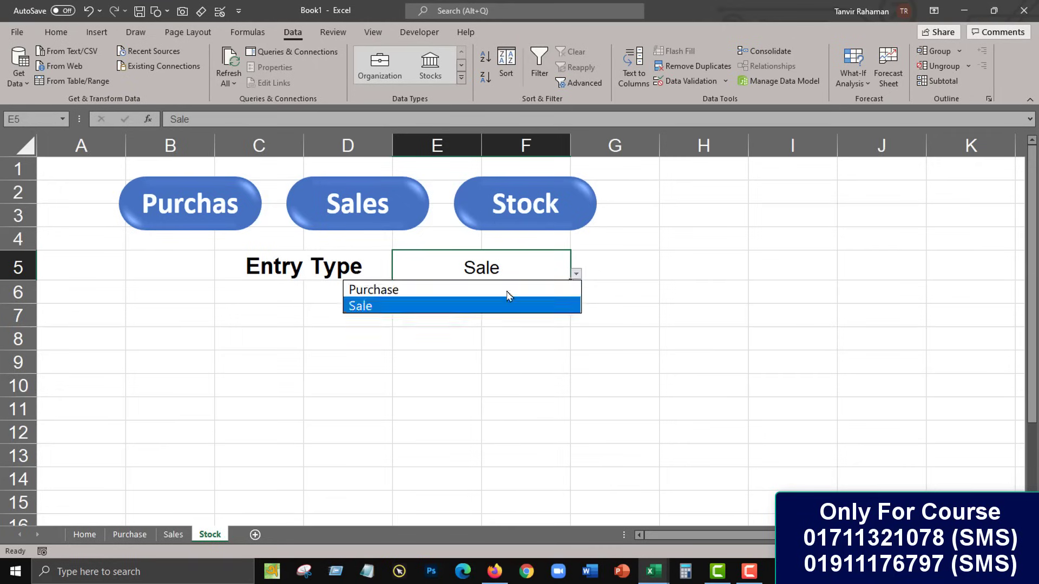
{"action": "left_click", "coordinate": [506, 287]}
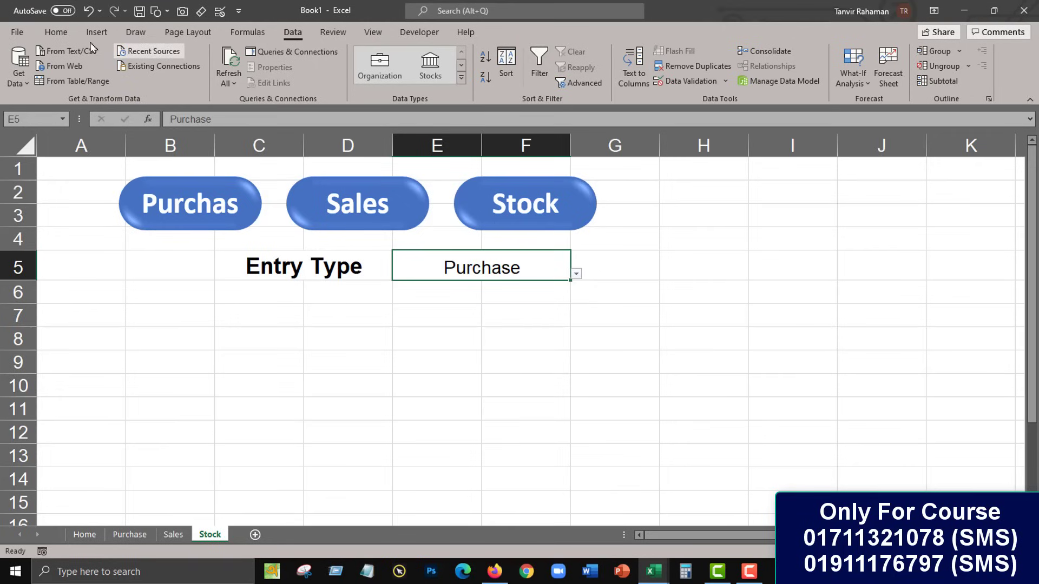
Step: Make Purchase bold, 14 pt and middle-aligned, then select C6:D6
{"action": "left_click", "coordinate": [55, 32]}
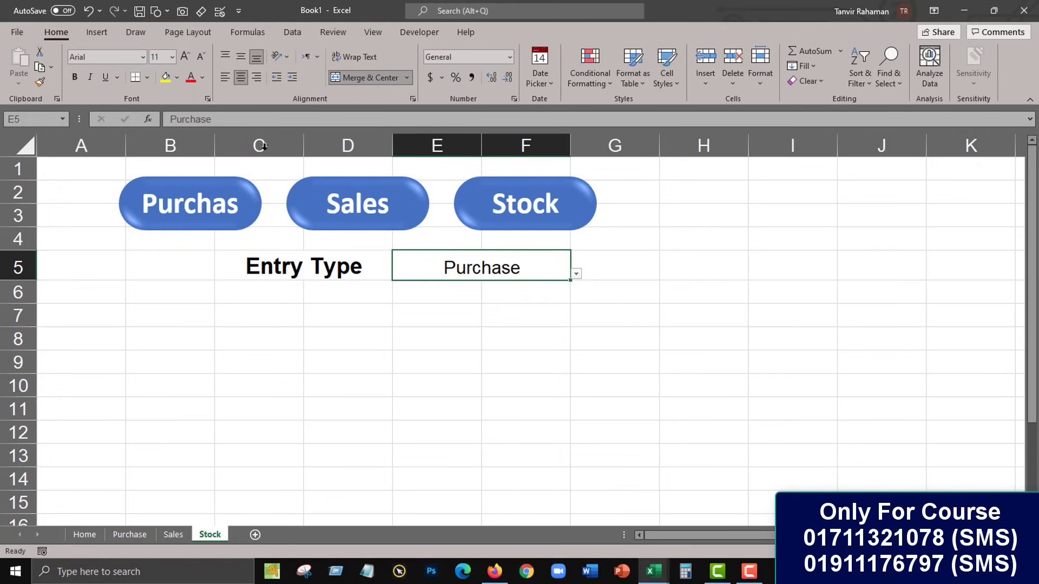
{"action": "left_click", "coordinate": [75, 77]}
{"action": "left_click", "coordinate": [186, 56]}
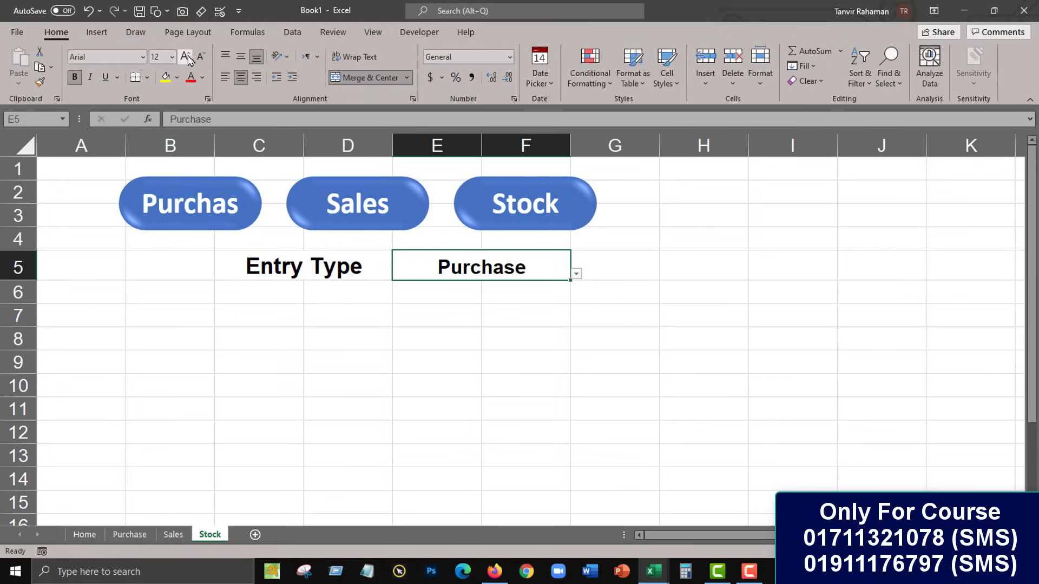
{"action": "left_click", "coordinate": [185, 56]}
{"action": "left_click", "coordinate": [241, 57]}
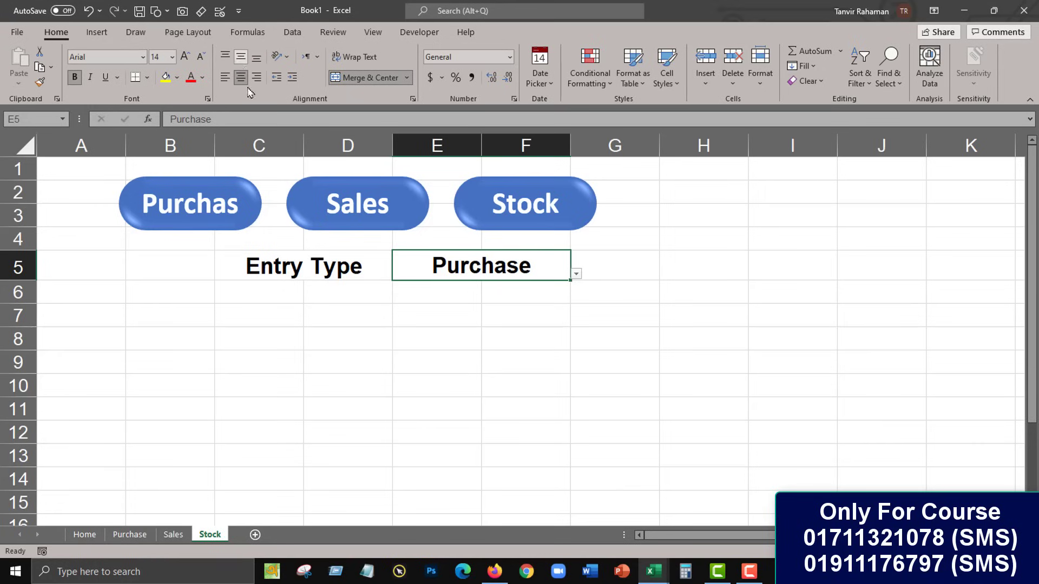
{"action": "left_click", "coordinate": [354, 266]}
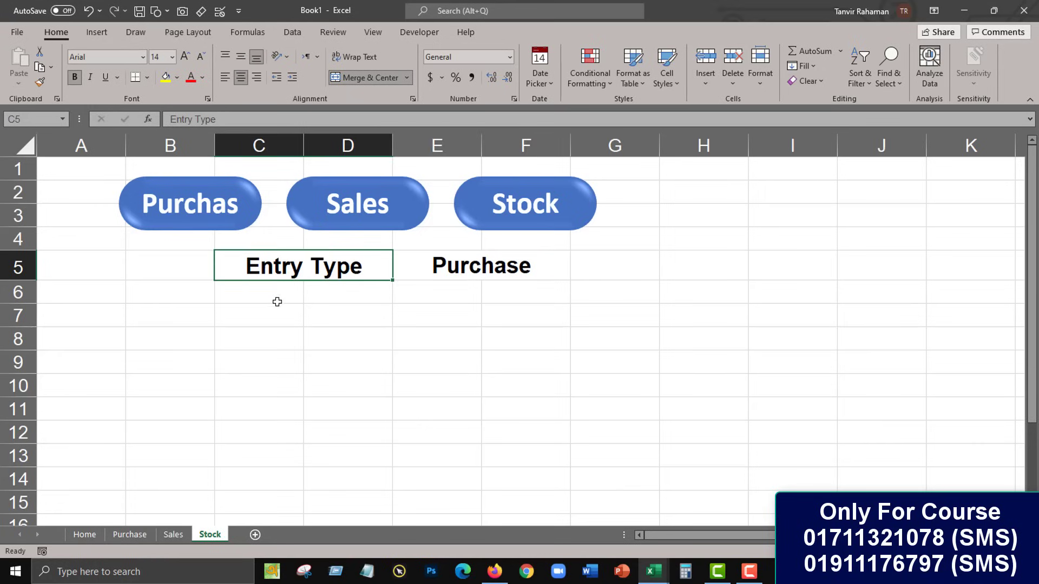
{"action": "left_click_drag", "start_coordinate": [277, 301], "coordinate": [338, 297]}
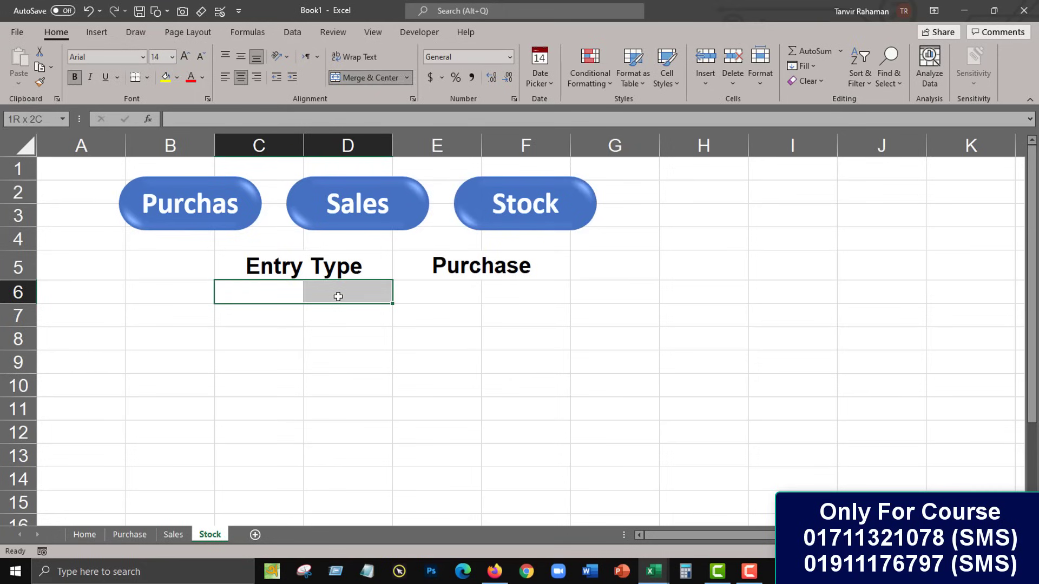
{"action": "left_click_drag", "start_coordinate": [338, 296], "coordinate": [338, 297]}
Step: Merge C6:D6 and enter the label 'Invoice Number'
{"action": "left_click", "coordinate": [364, 77]}
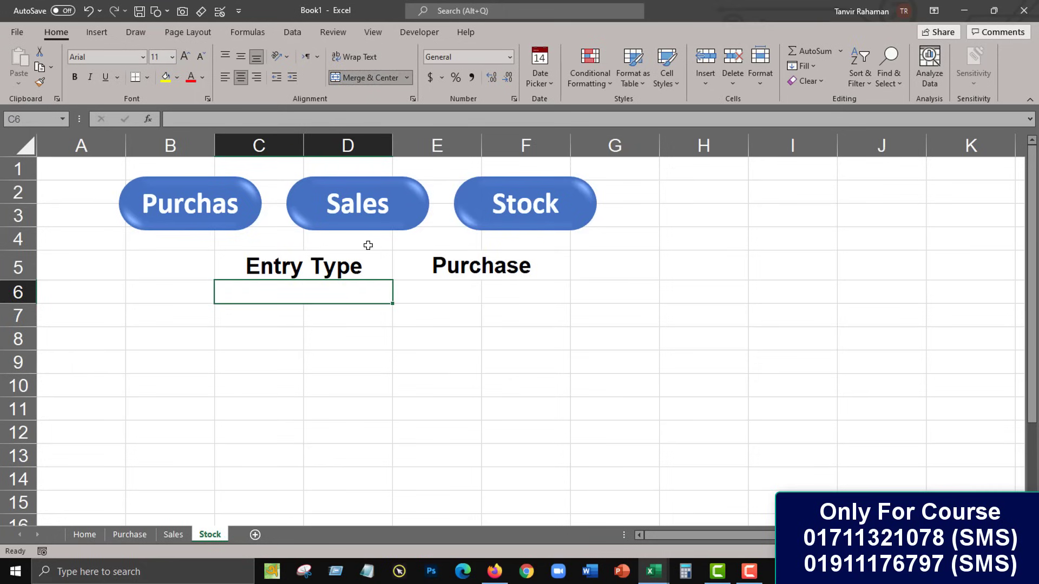
{"action": "type", "text": "I"}
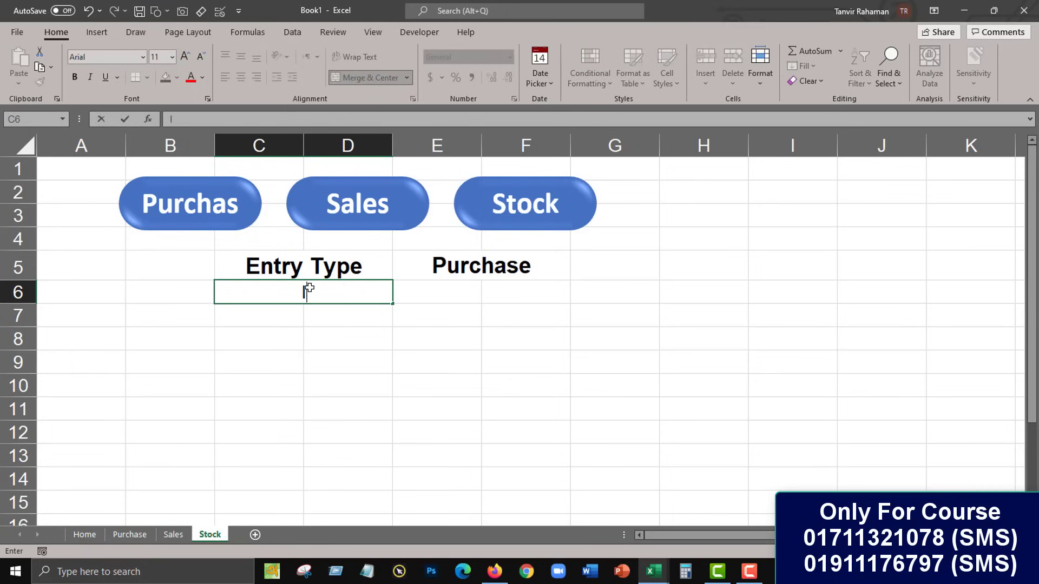
{"action": "type", "text": "nvoice "}
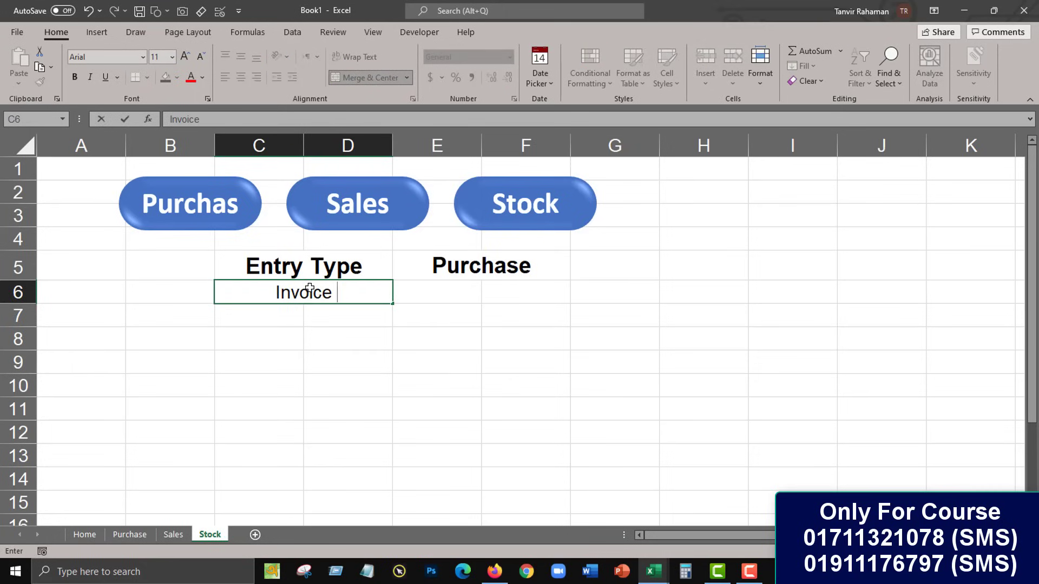
{"action": "type", "text": "Number"}
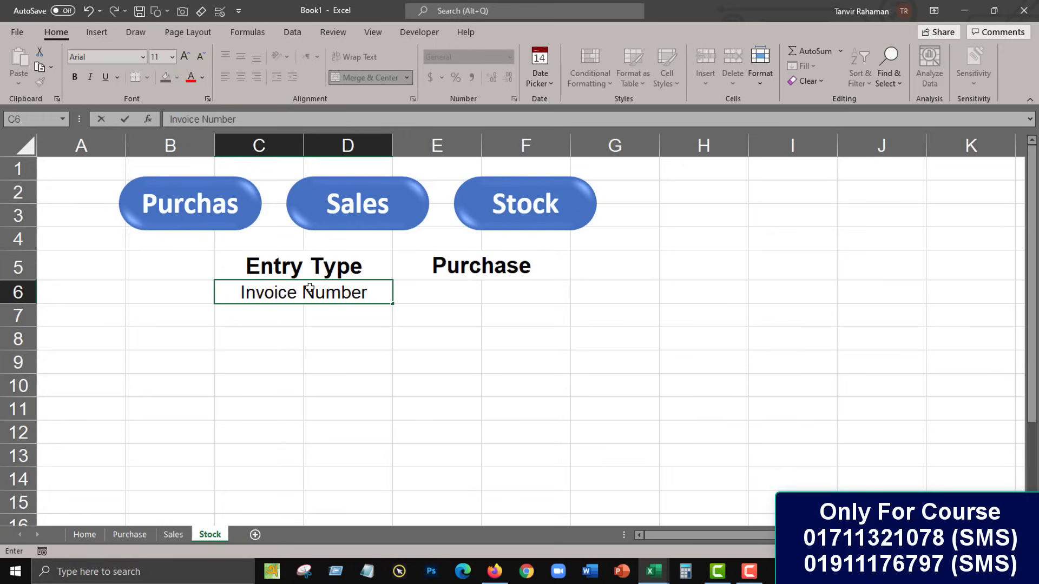
{"action": "left_click", "coordinate": [312, 312]}
{"action": "left_click", "coordinate": [310, 295]}
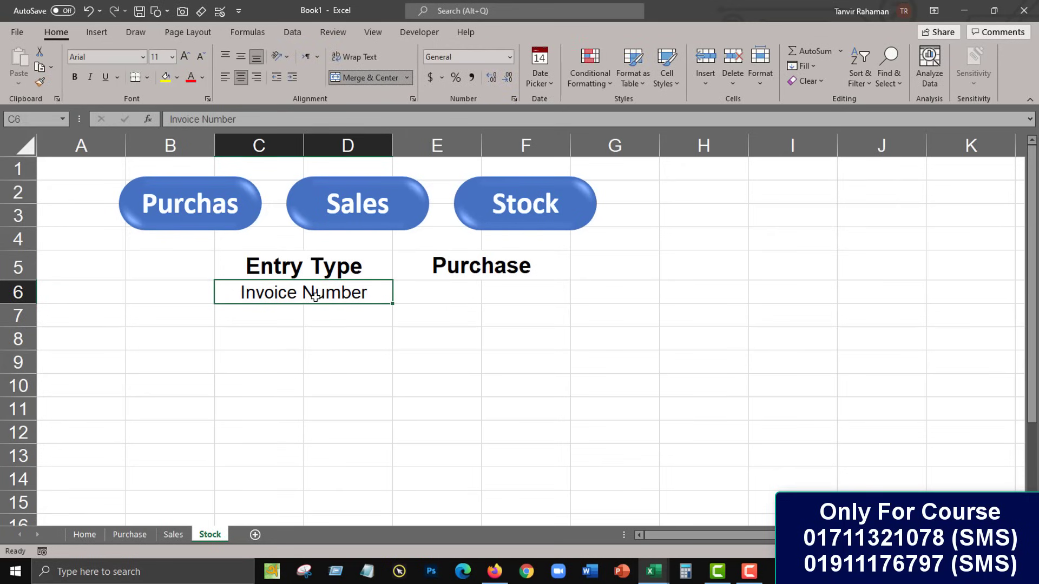
{"action": "left_click", "coordinate": [319, 264]}
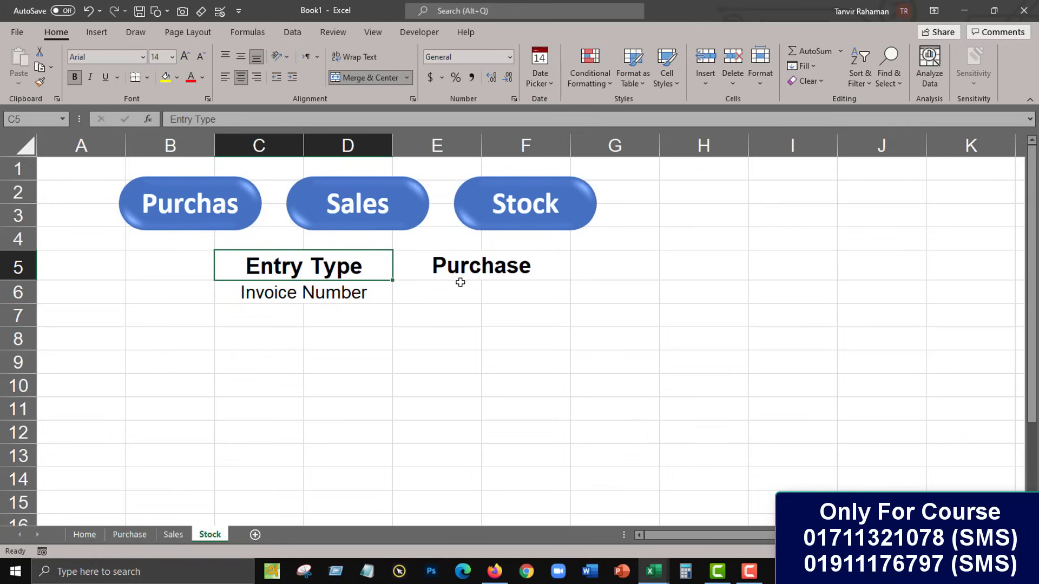
Step: Merge and centre E6:F6 as the Invoice Number entry cell
{"action": "left_click_drag", "start_coordinate": [440, 290], "coordinate": [507, 290]}
{"action": "left_click", "coordinate": [347, 78]}
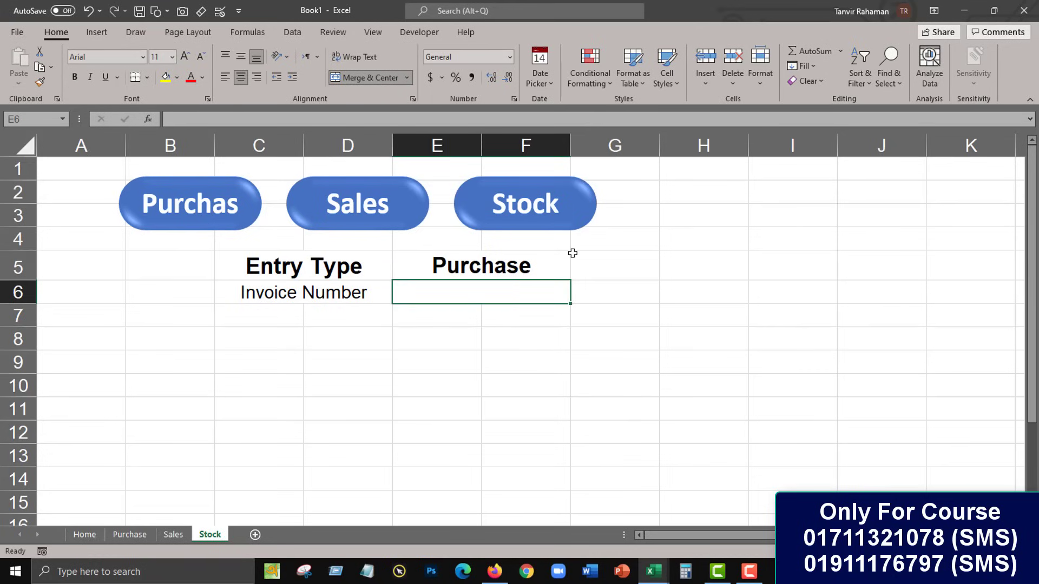
{"action": "left_click", "coordinate": [521, 270]}
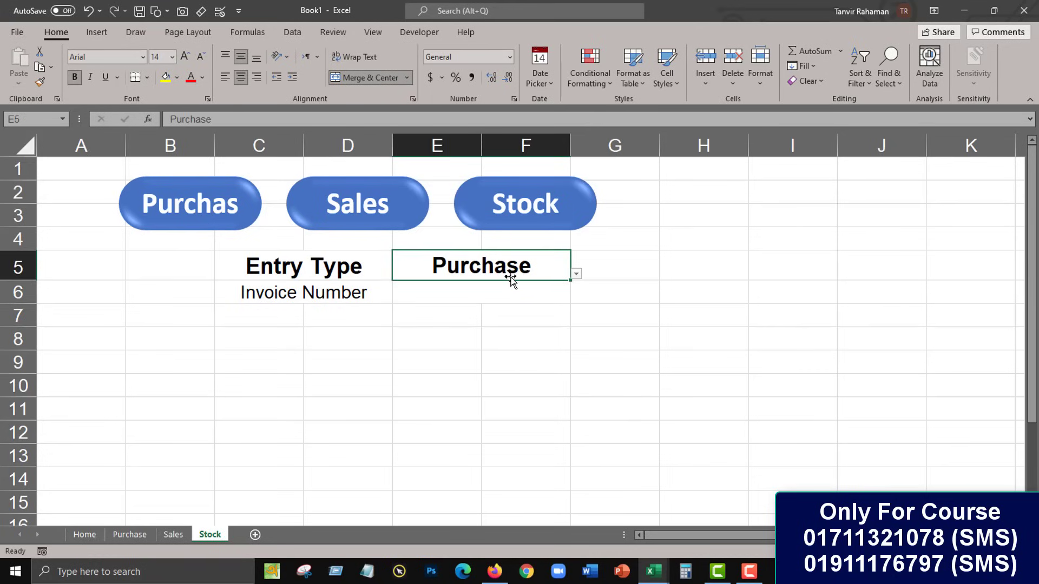
{"action": "left_click", "coordinate": [503, 288]}
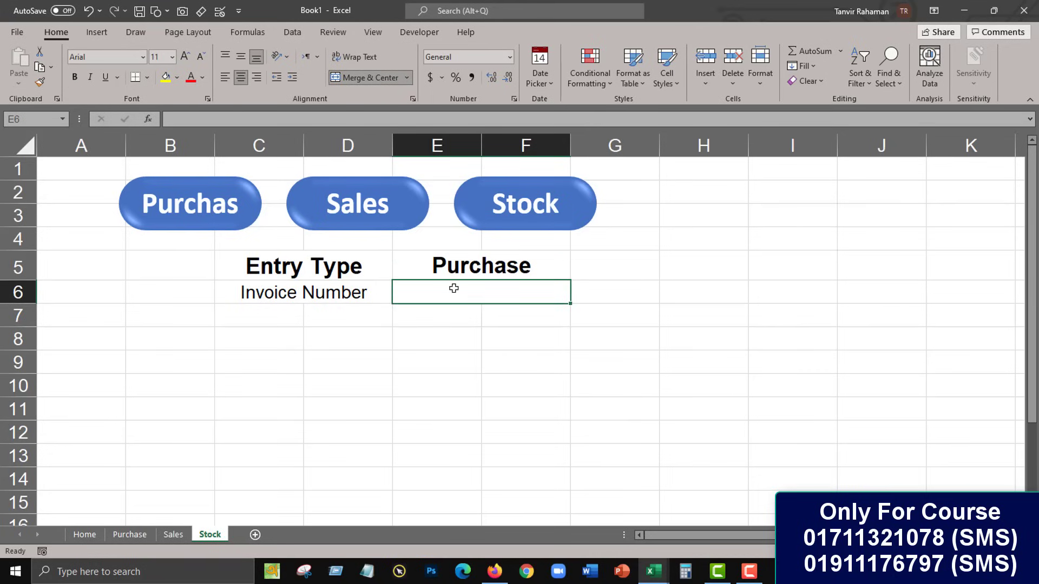
{"action": "left_click_drag", "start_coordinate": [349, 266], "coordinate": [349, 281]}
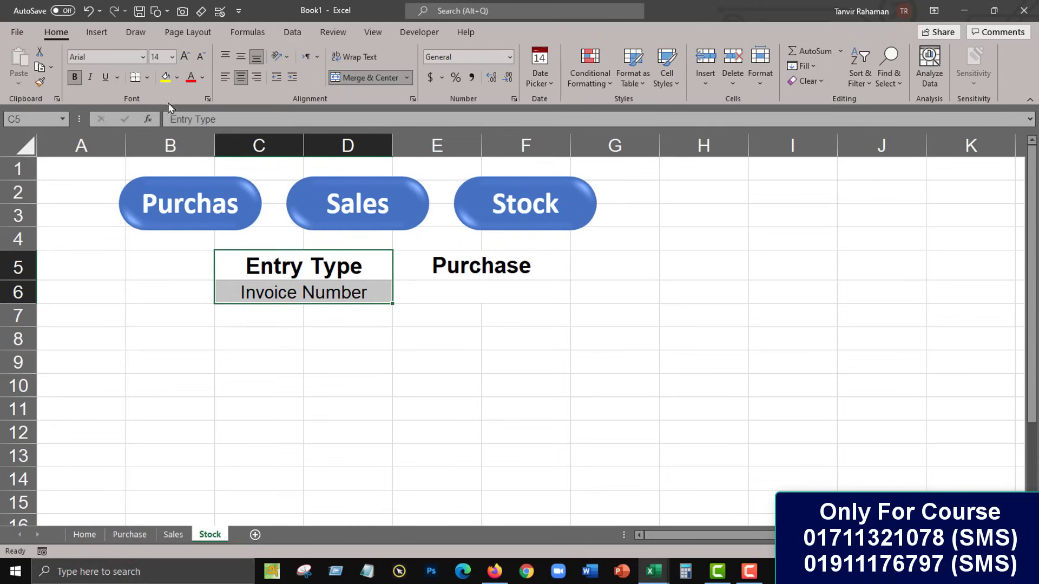
Step: Fill the label cells with a two-colour pale-to-light gold gradient via Fill Effects
{"action": "left_click", "coordinate": [207, 99]}
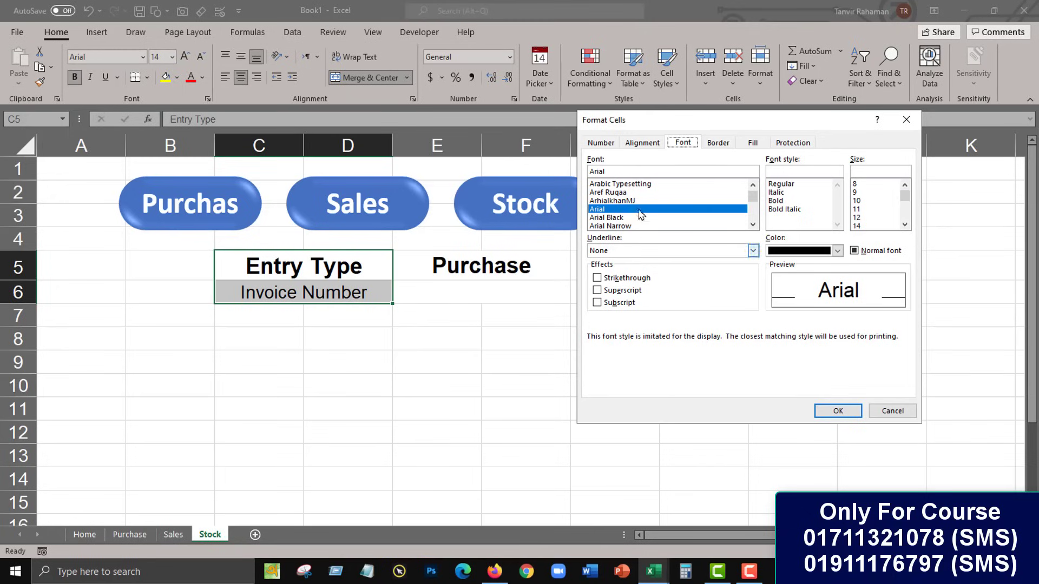
{"action": "left_click", "coordinate": [751, 146]}
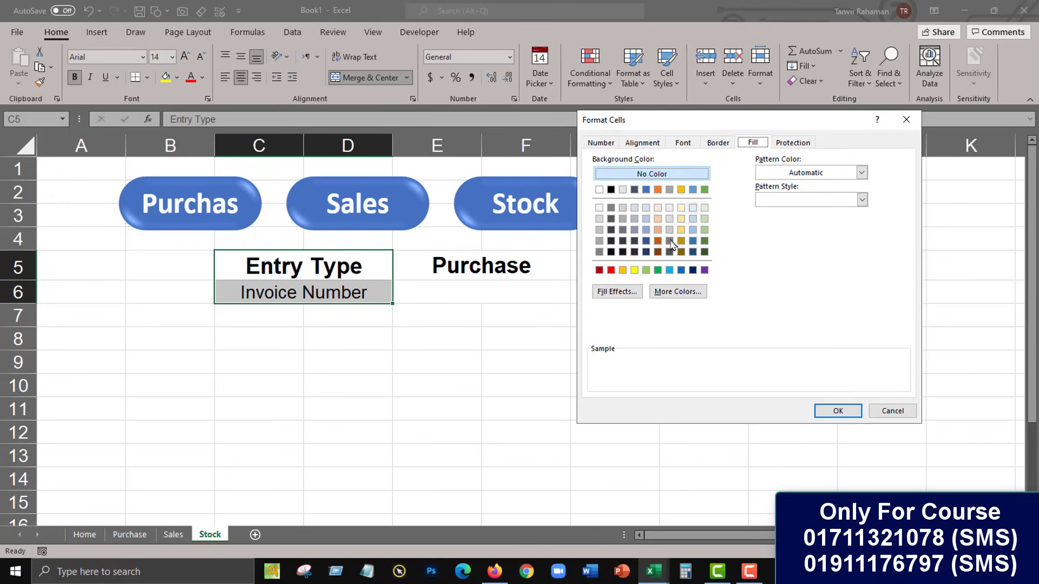
{"action": "left_click", "coordinate": [623, 292]}
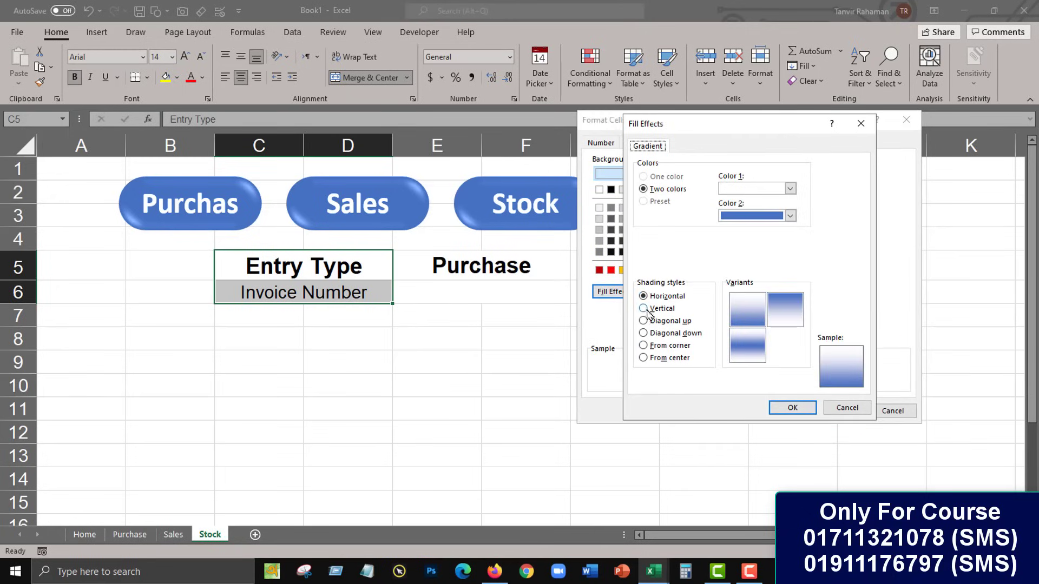
{"action": "left_click", "coordinate": [767, 188]}
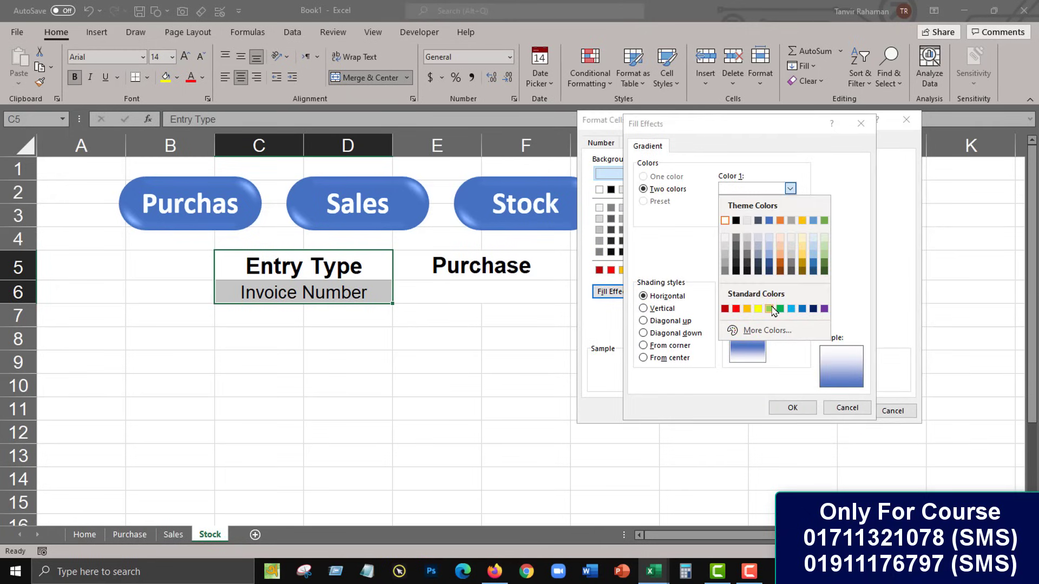
{"action": "left_click", "coordinate": [801, 238]}
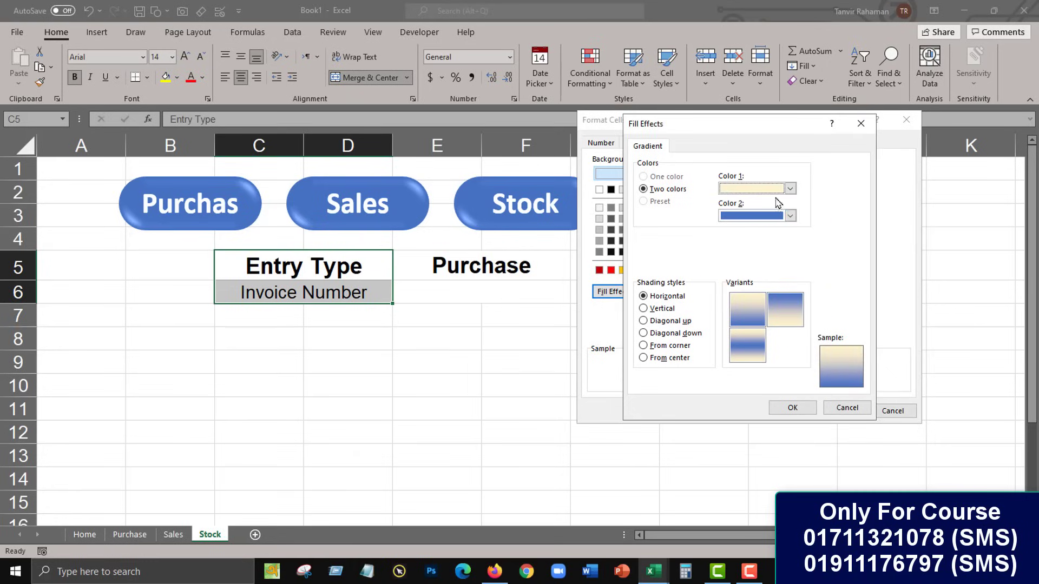
{"action": "left_click", "coordinate": [790, 215]}
{"action": "left_click", "coordinate": [802, 273]}
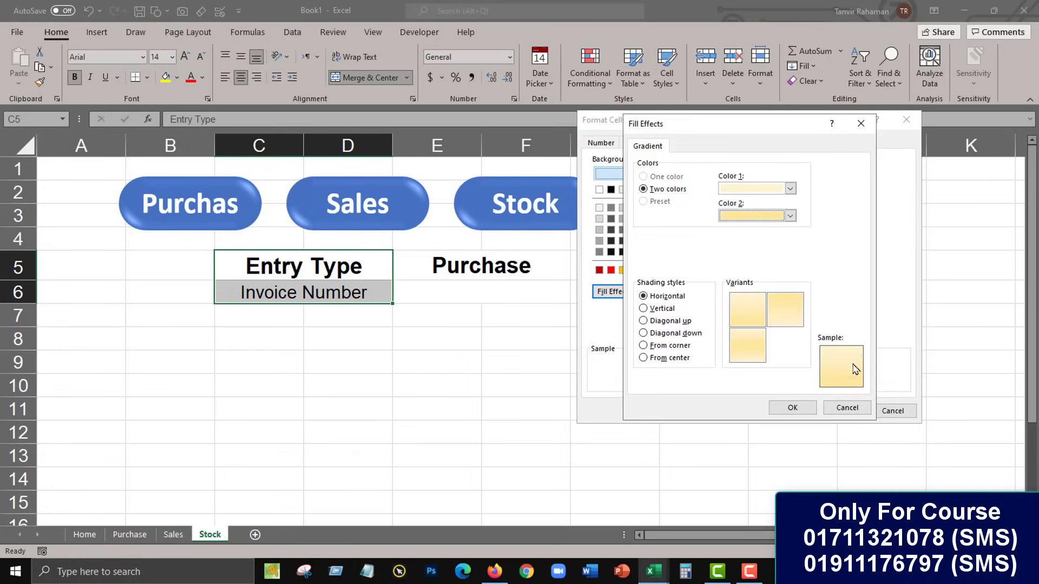
{"action": "left_click", "coordinate": [791, 408]}
{"action": "left_click", "coordinate": [838, 410]}
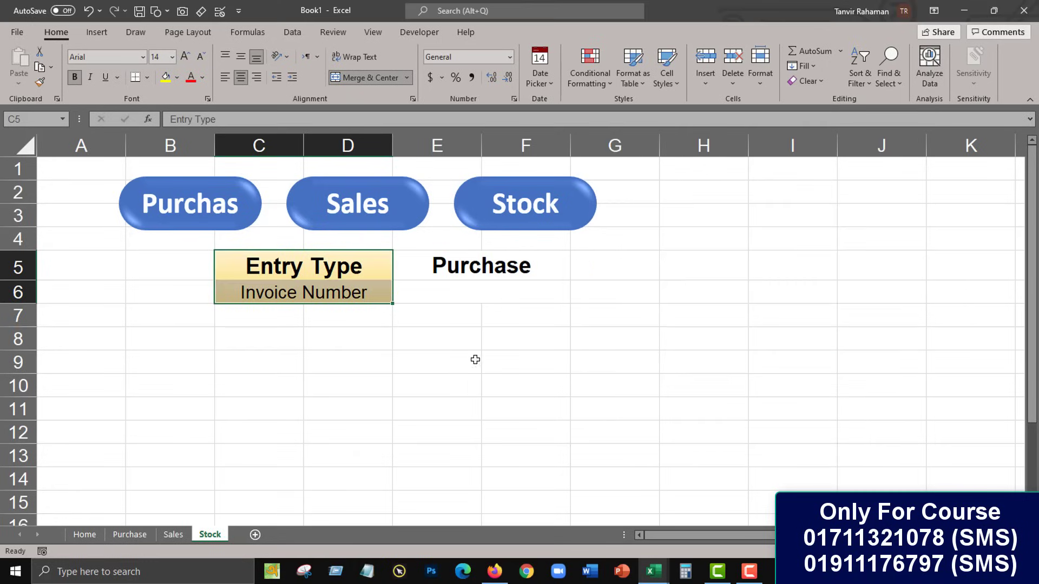
{"action": "left_click", "coordinate": [423, 340]}
Step: Copy Entry Type's bold, larger formatting onto Invoice Number with Format Painter
{"action": "left_click", "coordinate": [352, 292]}
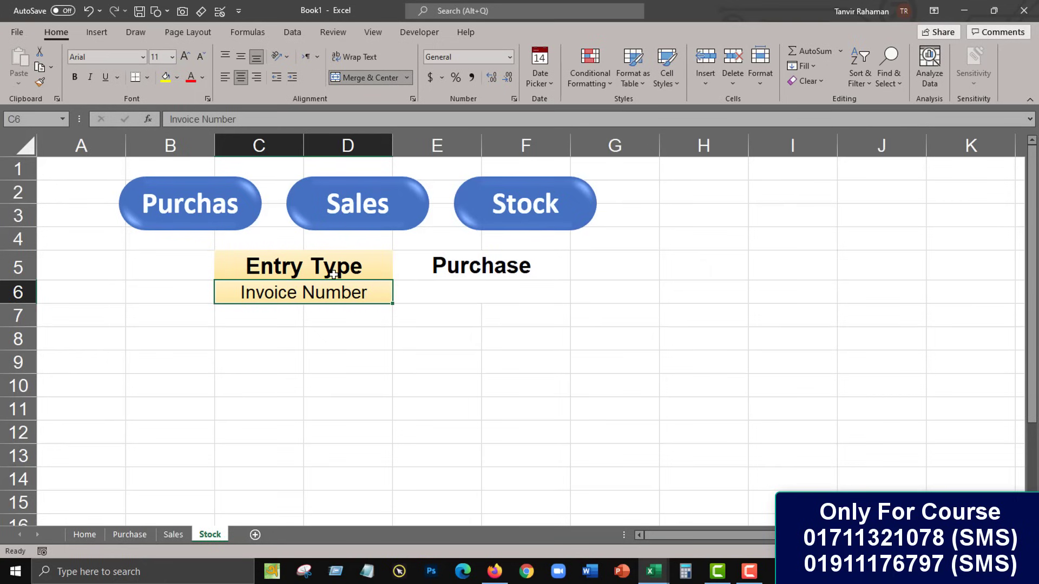
{"action": "left_click", "coordinate": [338, 270]}
{"action": "left_click", "coordinate": [40, 82]}
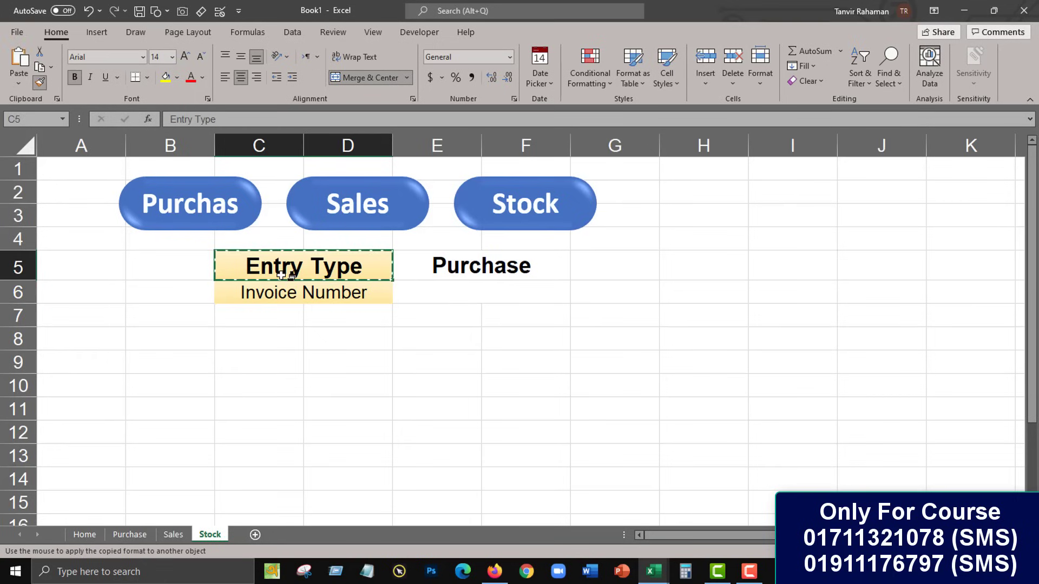
{"action": "left_click", "coordinate": [284, 292]}
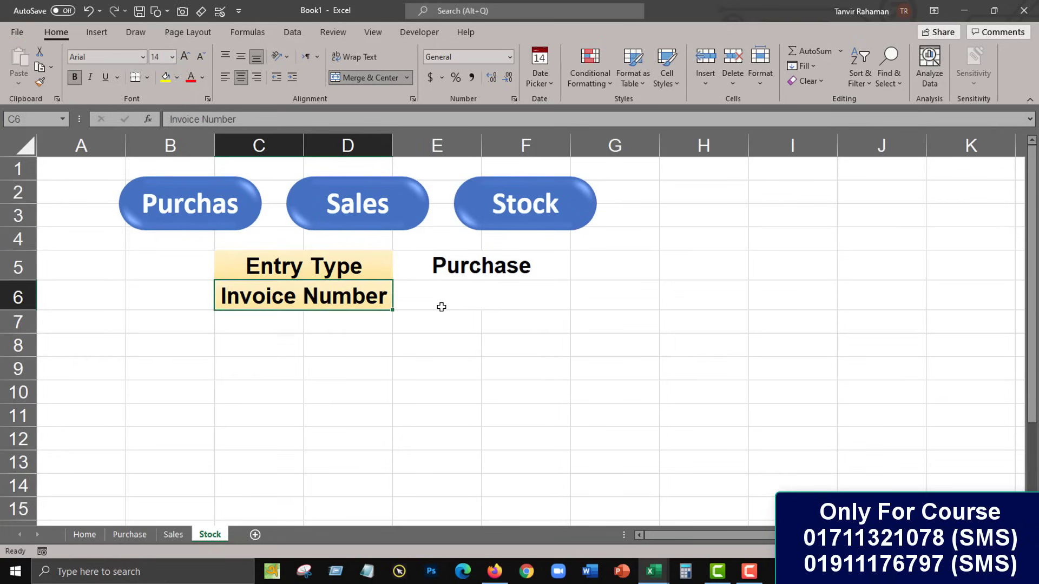
{"action": "left_click", "coordinate": [400, 292]}
Step: Left-align the labels in C5:D6 and the Purchase value in E5:F6
{"action": "left_click", "coordinate": [373, 266]}
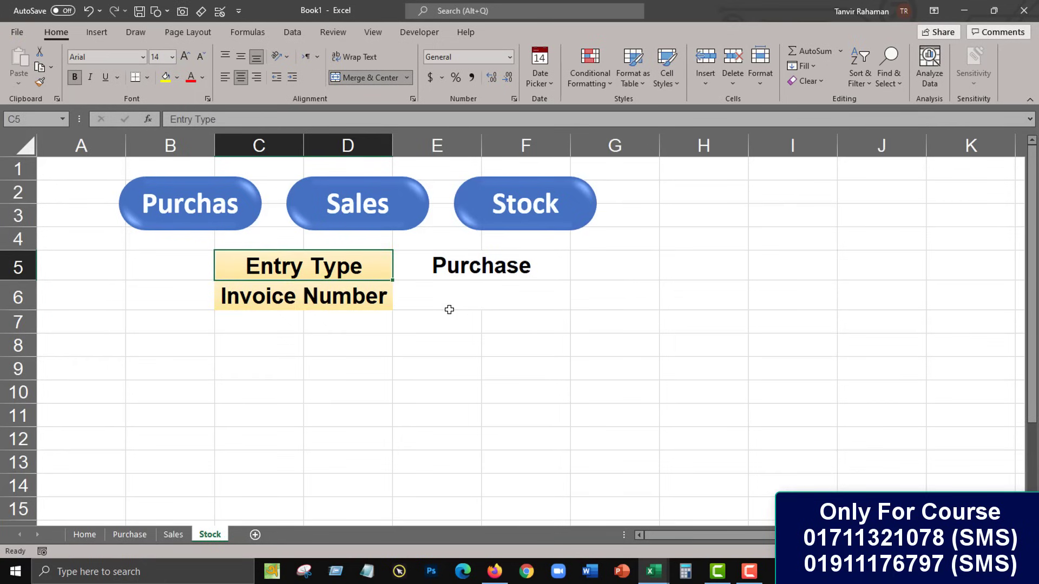
{"action": "left_click", "coordinate": [377, 294]}
{"action": "left_click", "coordinate": [439, 297]}
{"action": "left_click_drag", "start_coordinate": [360, 271], "coordinate": [356, 291]}
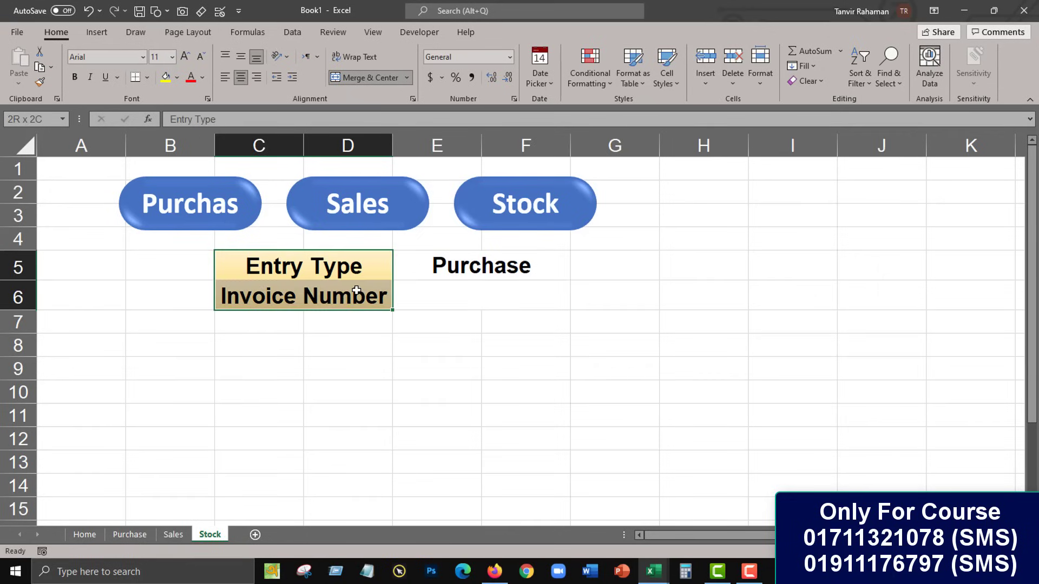
{"action": "left_click", "coordinate": [225, 77]}
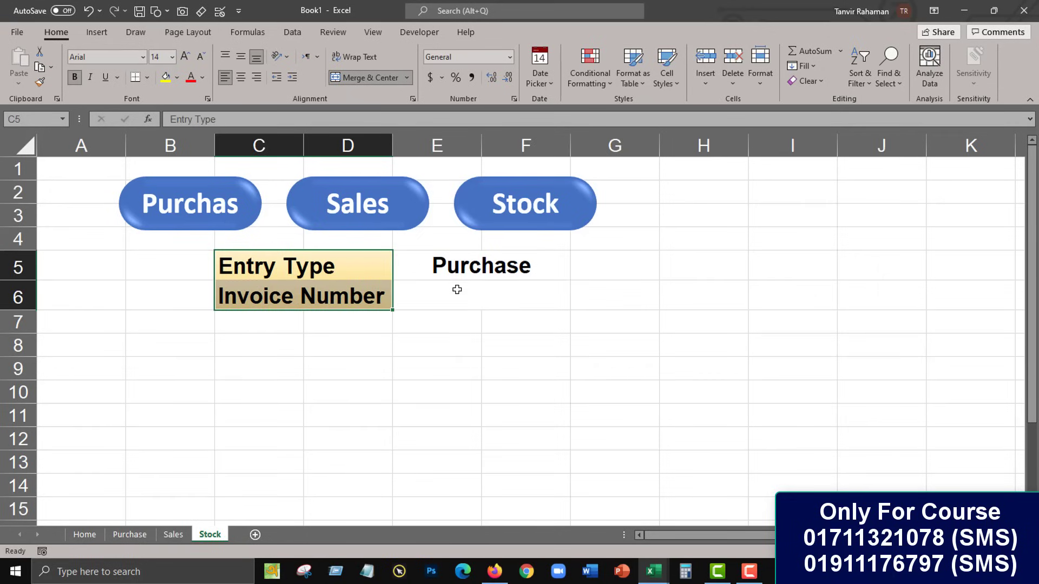
{"action": "left_click_drag", "start_coordinate": [462, 271], "coordinate": [457, 286]}
{"action": "key", "text": "alt+h"}
{"action": "key", "text": "a"}
{"action": "key", "text": "l"}
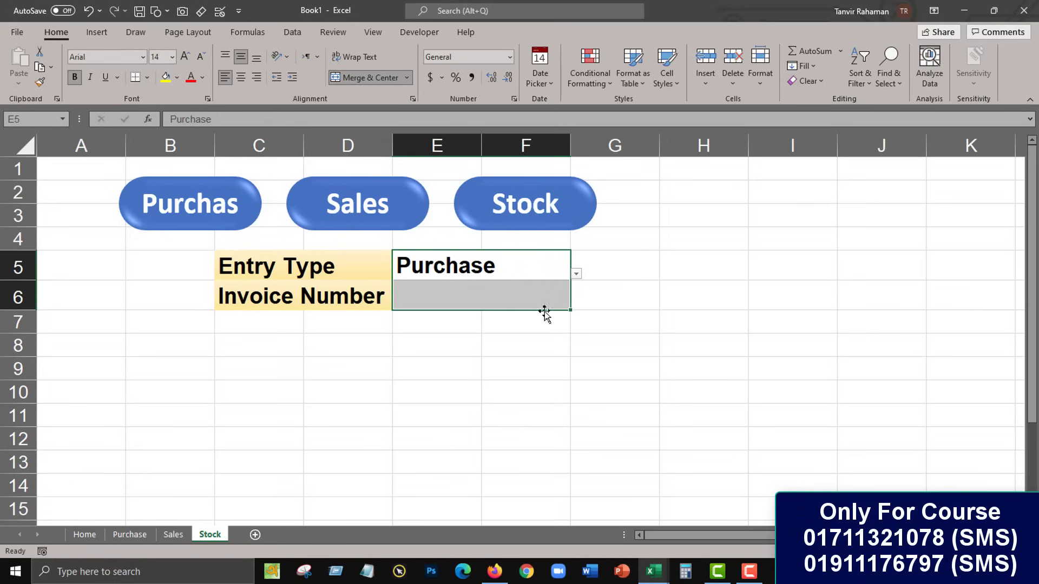
{"action": "left_click", "coordinate": [503, 325]}
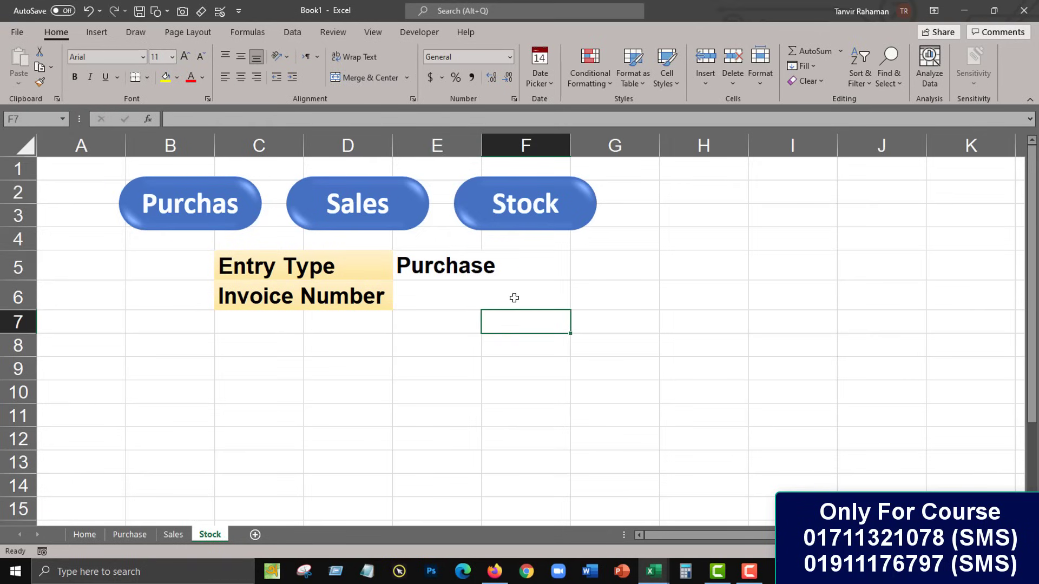
Step: Apply All Borders to the C5:F6 form block
{"action": "left_click_drag", "start_coordinate": [348, 267], "coordinate": [470, 286]}
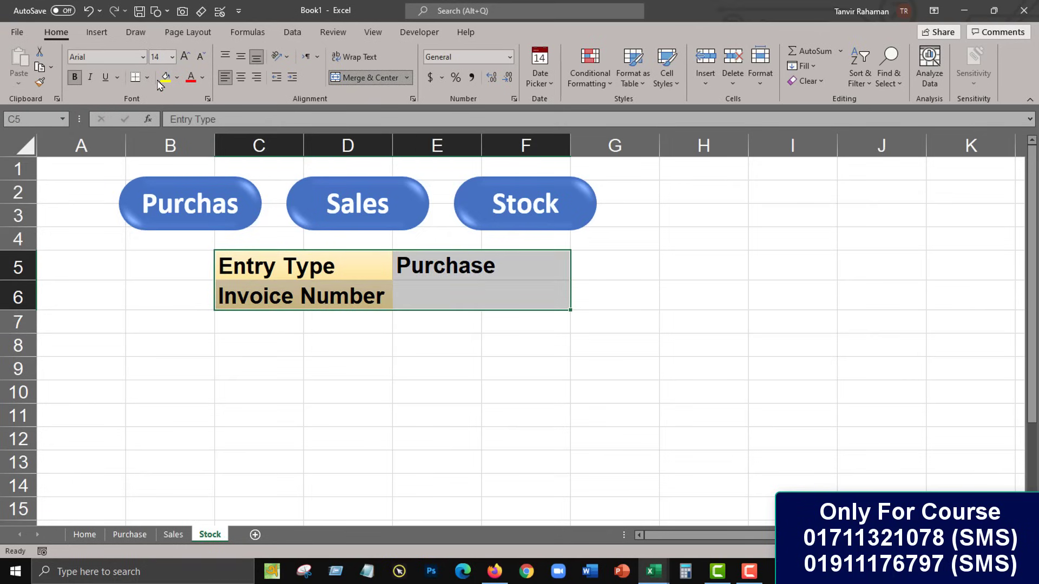
{"action": "left_click", "coordinate": [147, 77]}
{"action": "left_click", "coordinate": [173, 212]}
{"action": "left_click", "coordinate": [439, 296]}
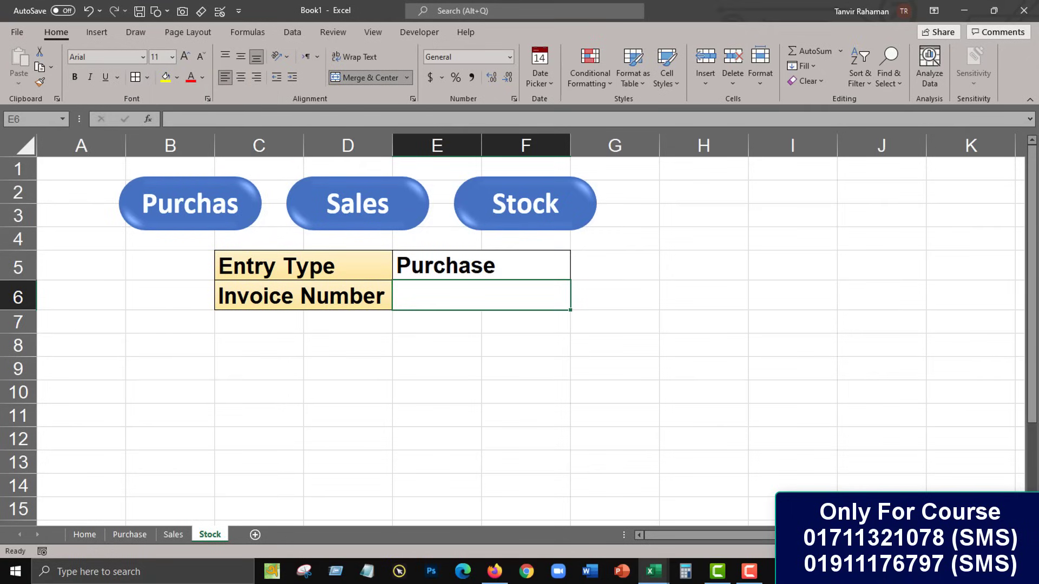
Step: Move the Purchas, Sales and Stock buttons to the right of the form
{"action": "scroll", "coordinate": [513, 330], "scroll_direction": "down", "scroll_amount": 1}
{"action": "scroll", "coordinate": [556, 301], "scroll_direction": "down", "scroll_amount": 1}
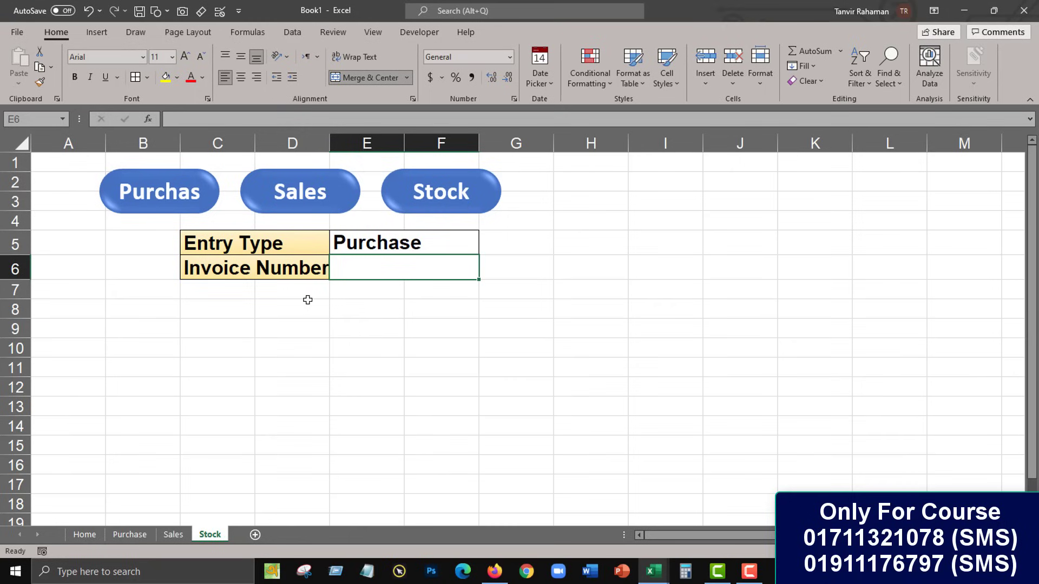
{"action": "left_click", "coordinate": [214, 195]}
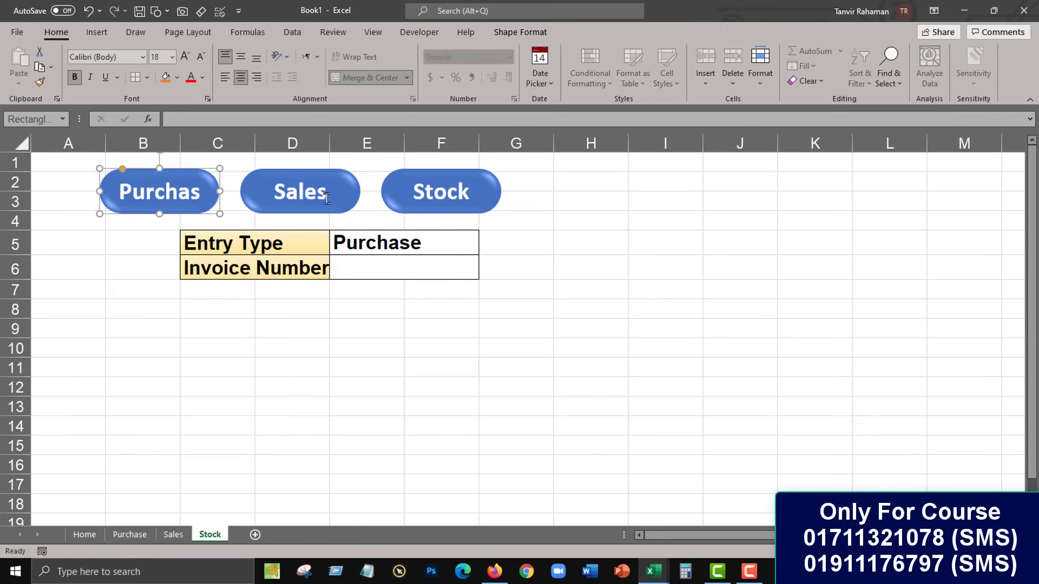
{"action": "left_click", "coordinate": [344, 206], "text": "ctrl"}
{"action": "left_click", "coordinate": [489, 204], "text": "ctrl"}
{"action": "mouse_move", "coordinate": [489, 204]}
{"action": "left_mouse_down"}
{"action": "mouse_move", "coordinate": [950, 271]}
{"action": "mouse_move", "coordinate": [900, 238]}
{"action": "left_mouse_up"}
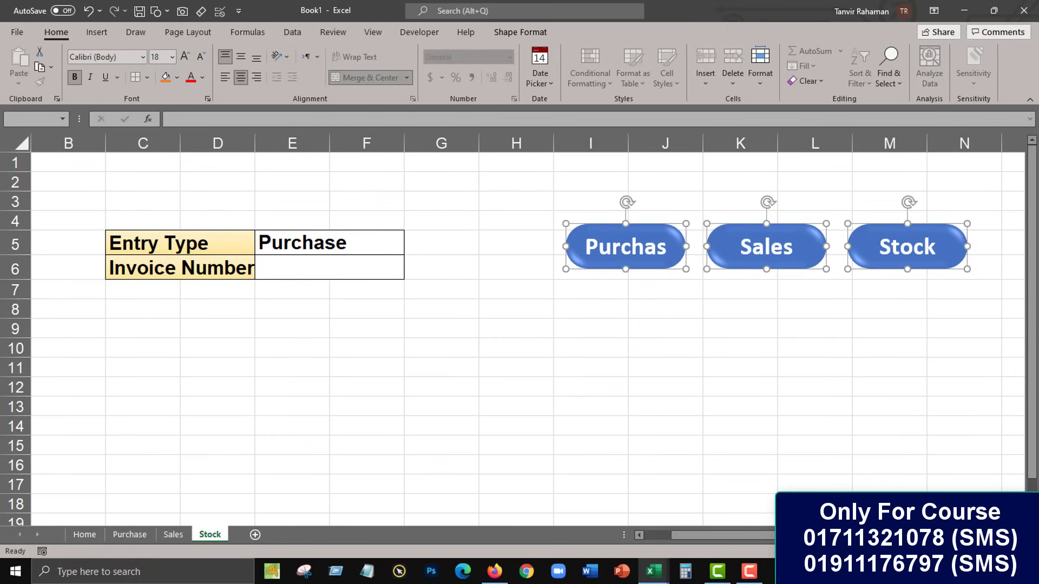
Step: Insert a blank column E before the Purchase values and narrow it to a thin strip
{"action": "scroll", "coordinate": [412, 392], "scroll_direction": "left", "scroll_amount": 1}
{"action": "left_click", "coordinate": [250, 334]}
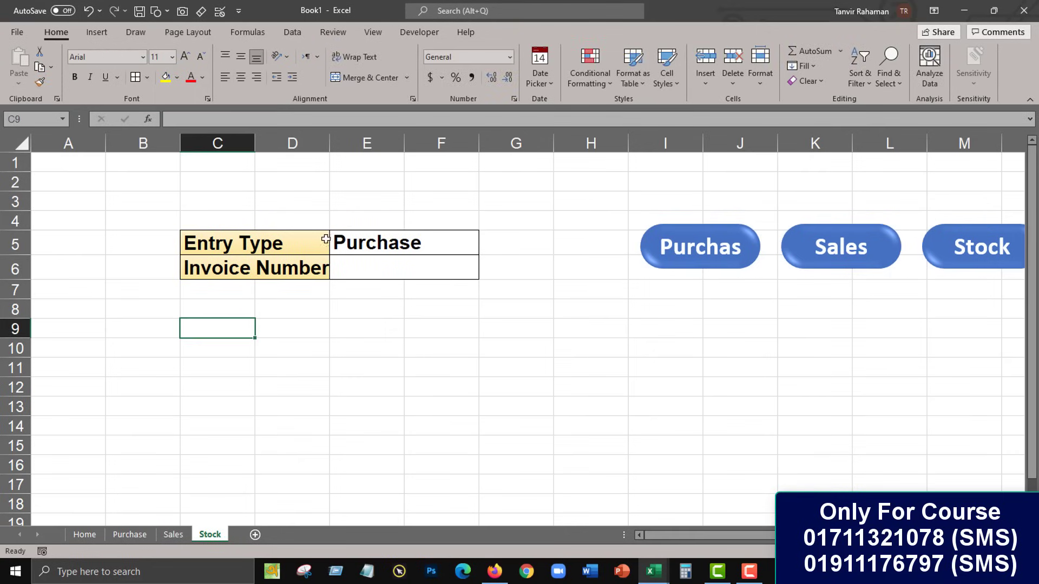
{"action": "left_click", "coordinate": [392, 145]}
{"action": "right_click", "coordinate": [392, 144]}
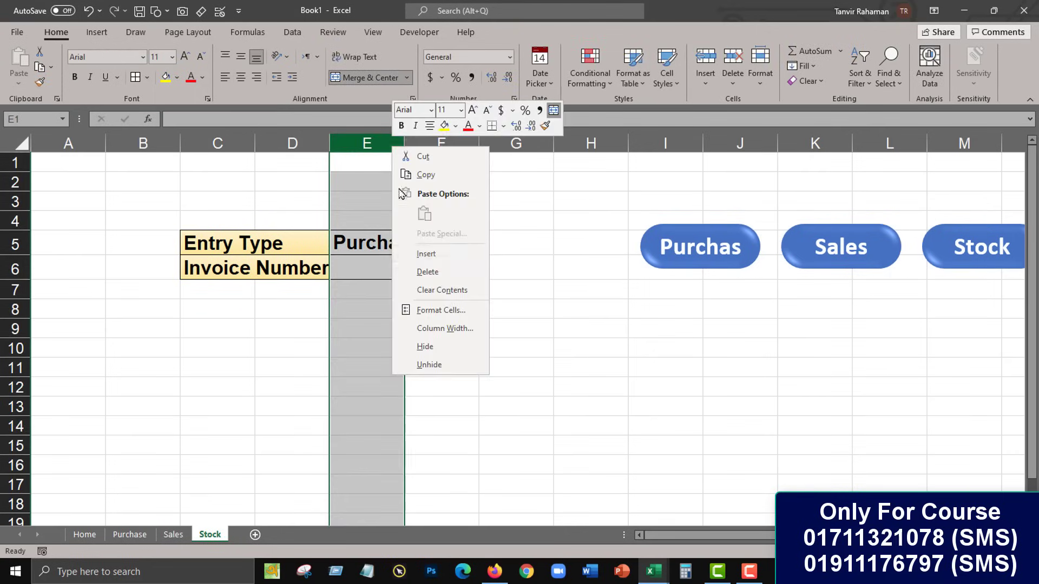
{"action": "left_click", "coordinate": [427, 253]}
{"action": "left_click", "coordinate": [427, 306]}
{"action": "left_click_drag", "start_coordinate": [404, 144], "coordinate": [346, 149]}
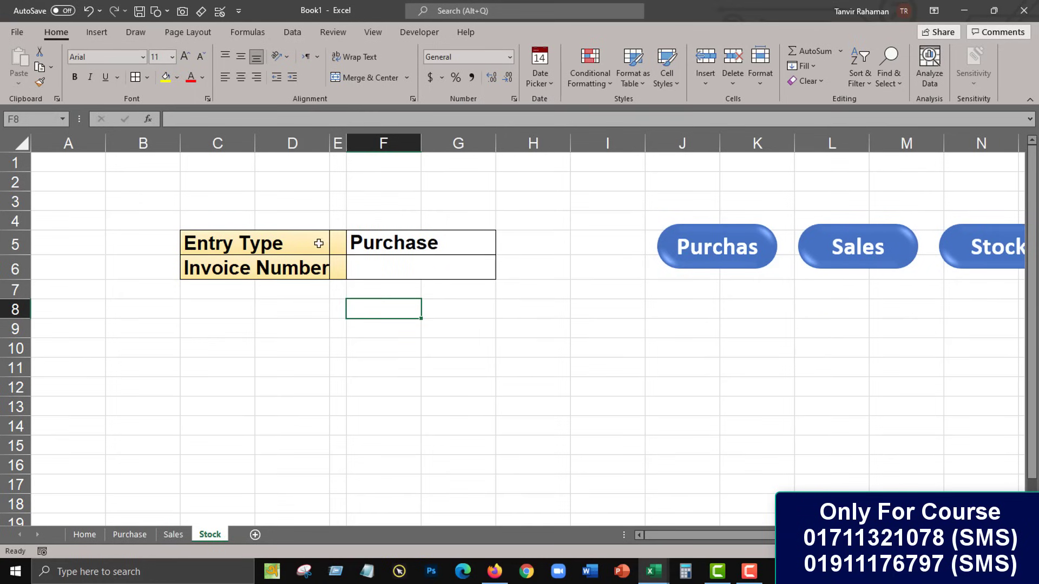
Step: Fill the divider cells E5:E6 with dark navy blue
{"action": "left_click_drag", "start_coordinate": [336, 241], "coordinate": [351, 271]}
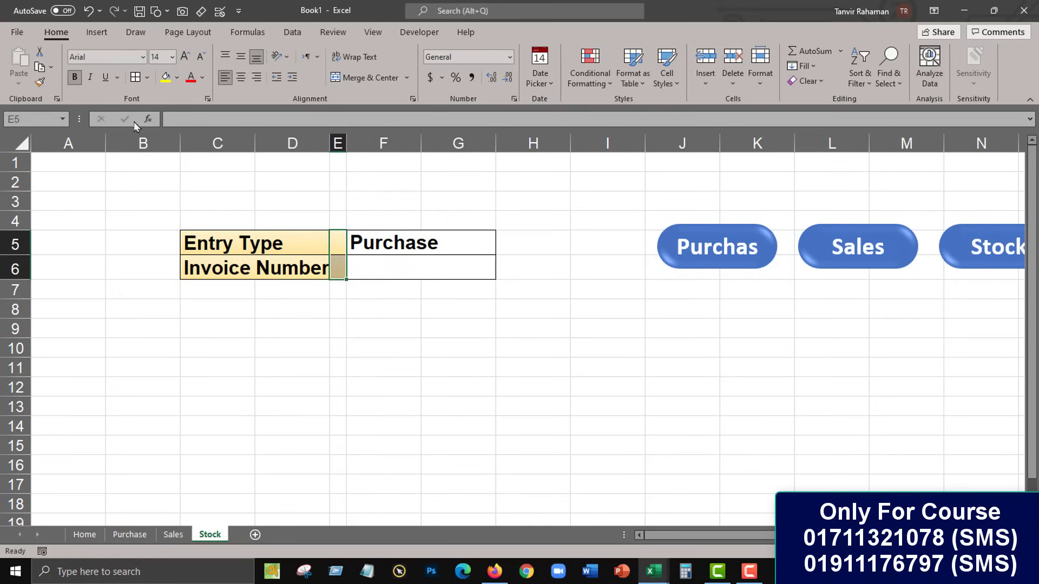
{"action": "left_click", "coordinate": [177, 78]}
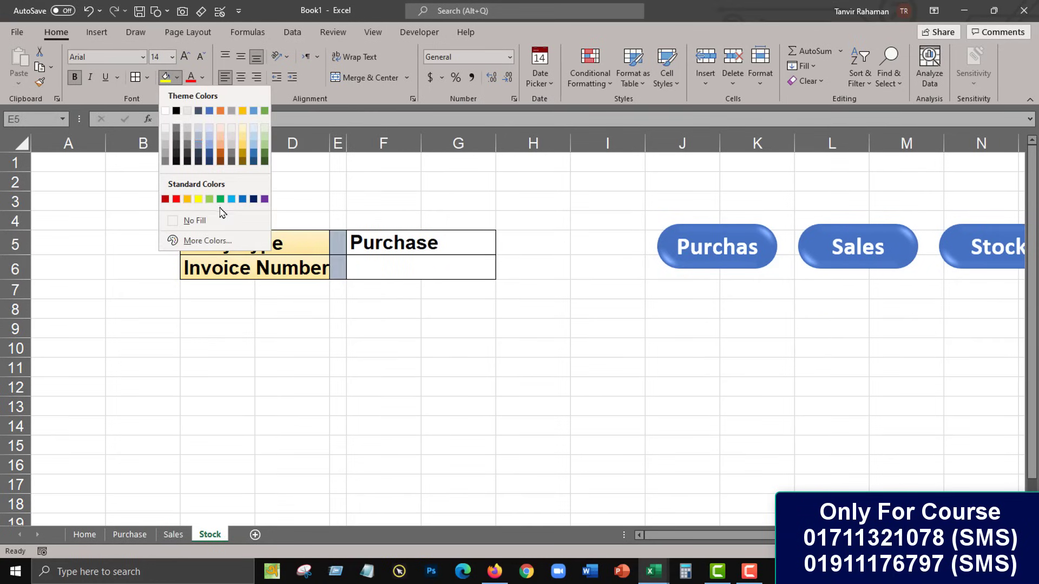
{"action": "left_click", "coordinate": [253, 200]}
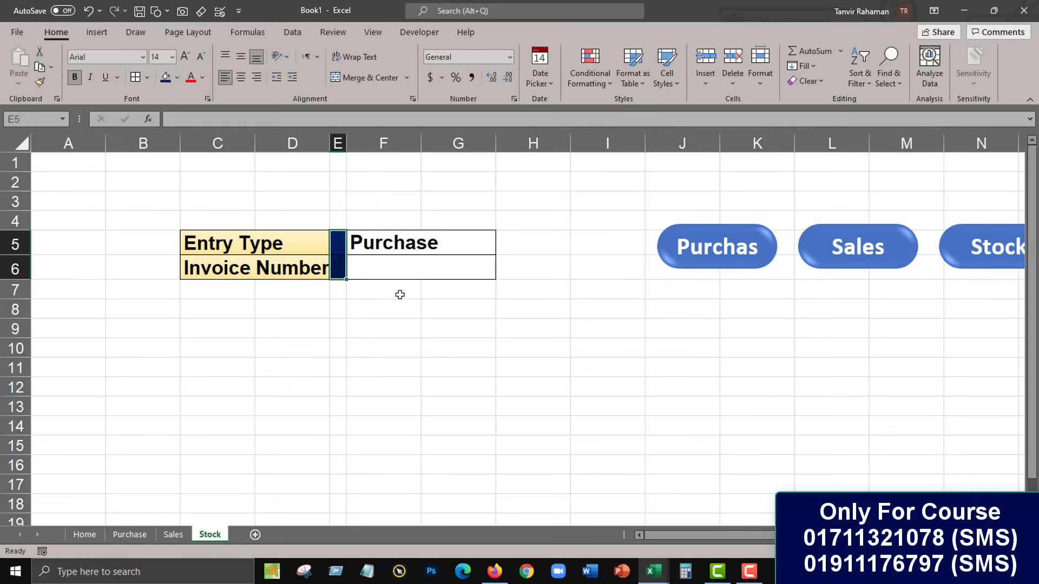
{"action": "left_click", "coordinate": [146, 77]}
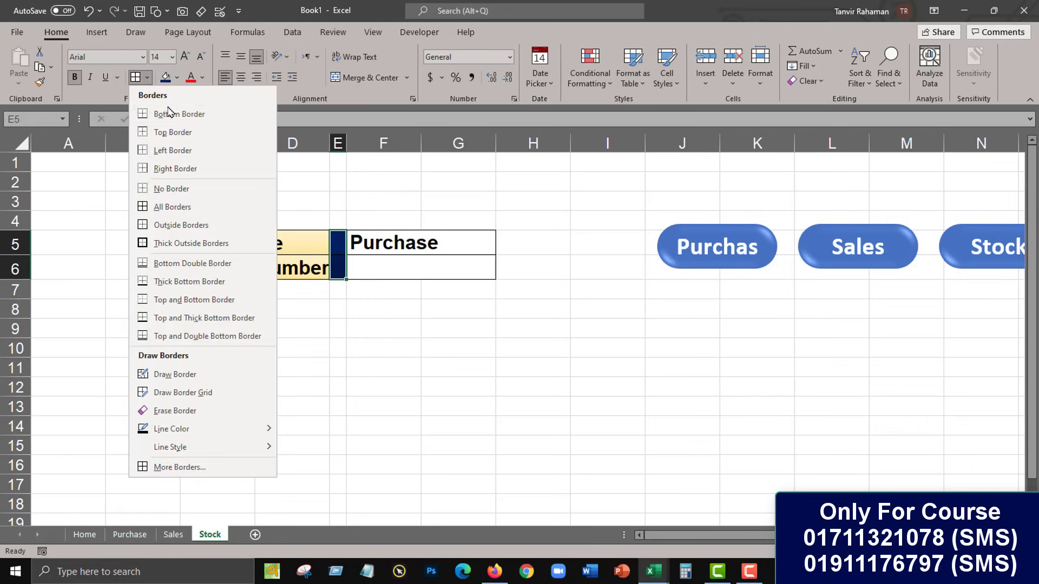
{"action": "left_click", "coordinate": [196, 15]}
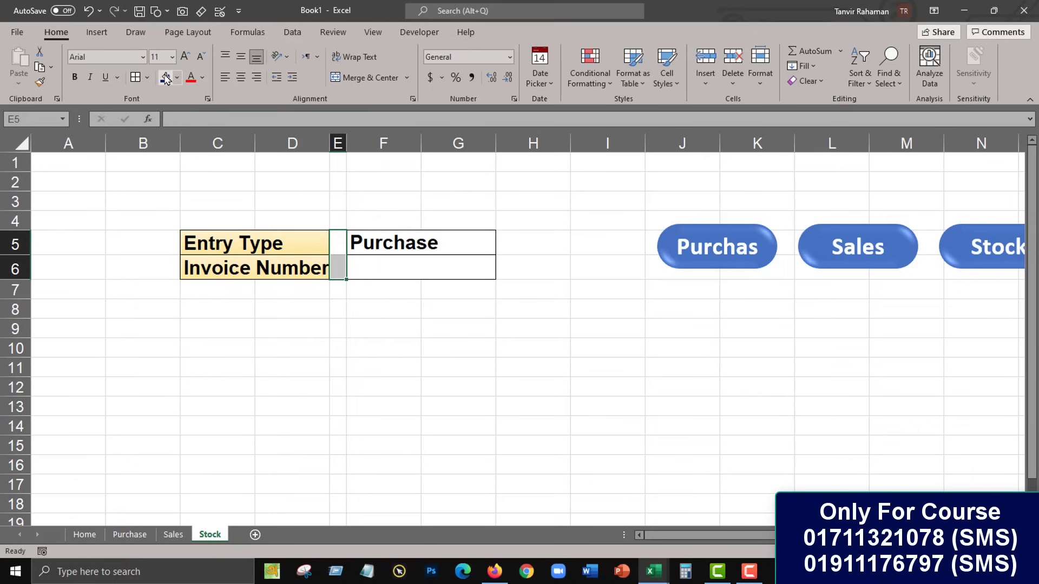
{"action": "left_click", "coordinate": [375, 312]}
{"action": "key", "text": "Down"}
{"action": "key", "text": "Down"}
{"action": "key", "text": "Down"}
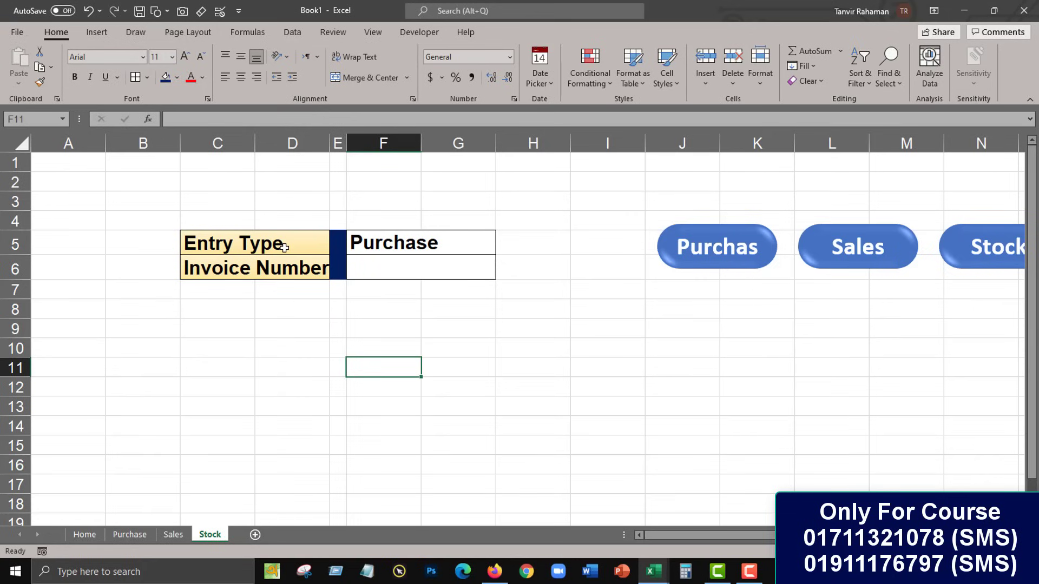
{"action": "left_click_drag", "start_coordinate": [281, 247], "coordinate": [281, 256]}
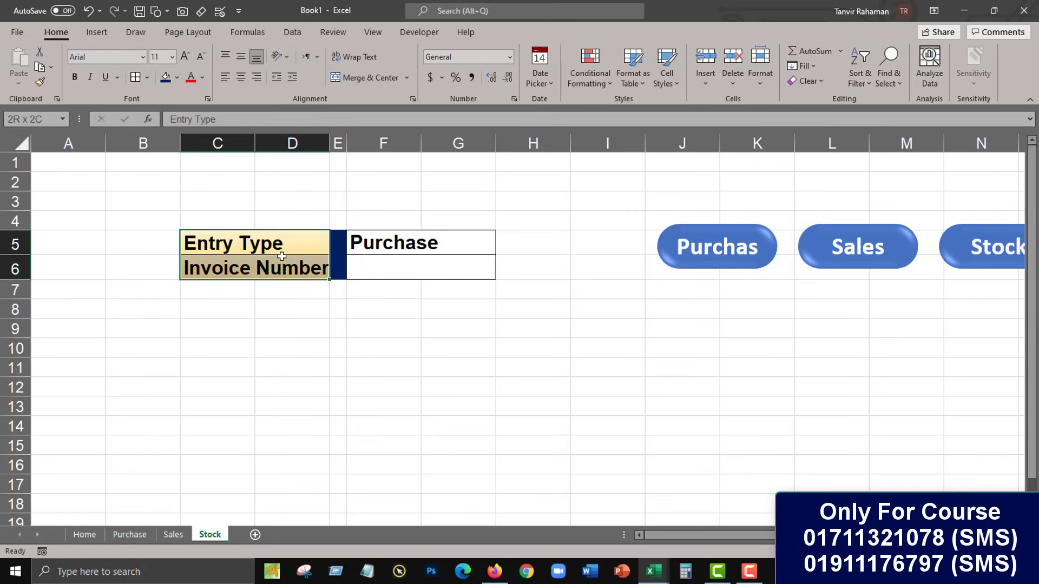
{"action": "left_click", "coordinate": [335, 311]}
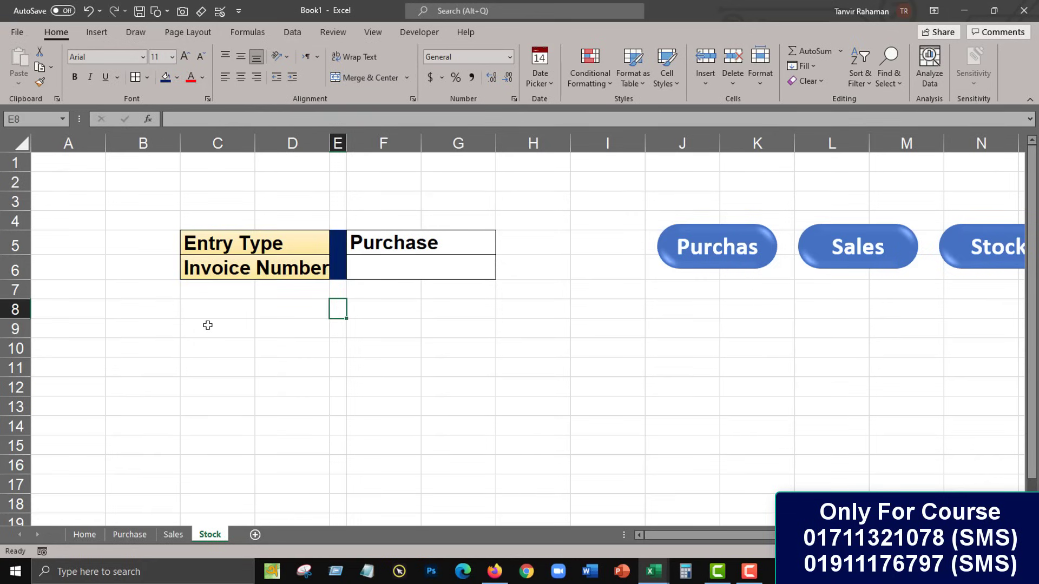
{"action": "left_click_drag", "start_coordinate": [209, 325], "coordinate": [426, 326]}
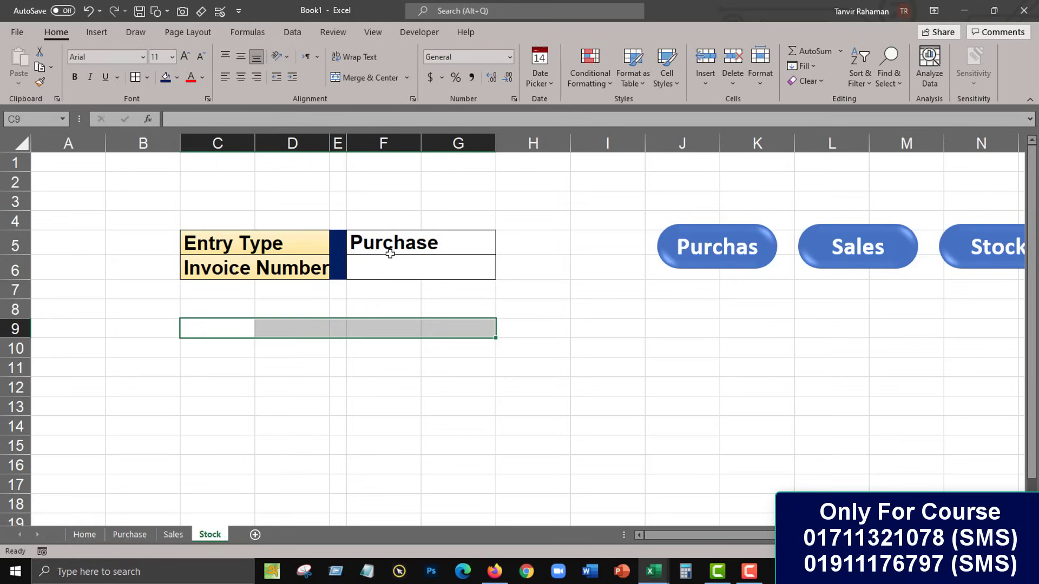
{"action": "left_click_drag", "start_coordinate": [254, 143], "coordinate": [264, 142]}
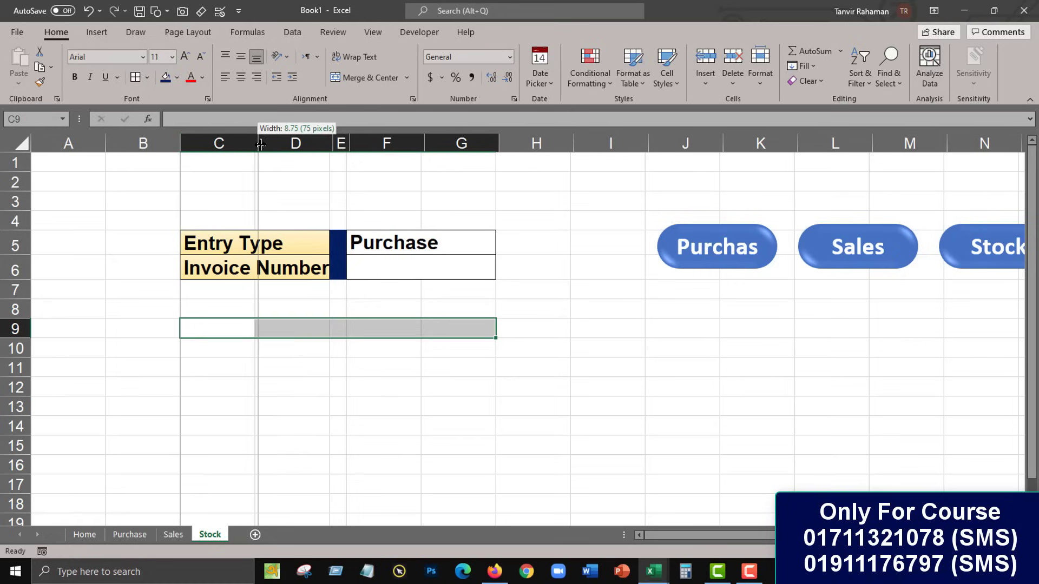
{"action": "key", "text": "shift+BackSpace"}
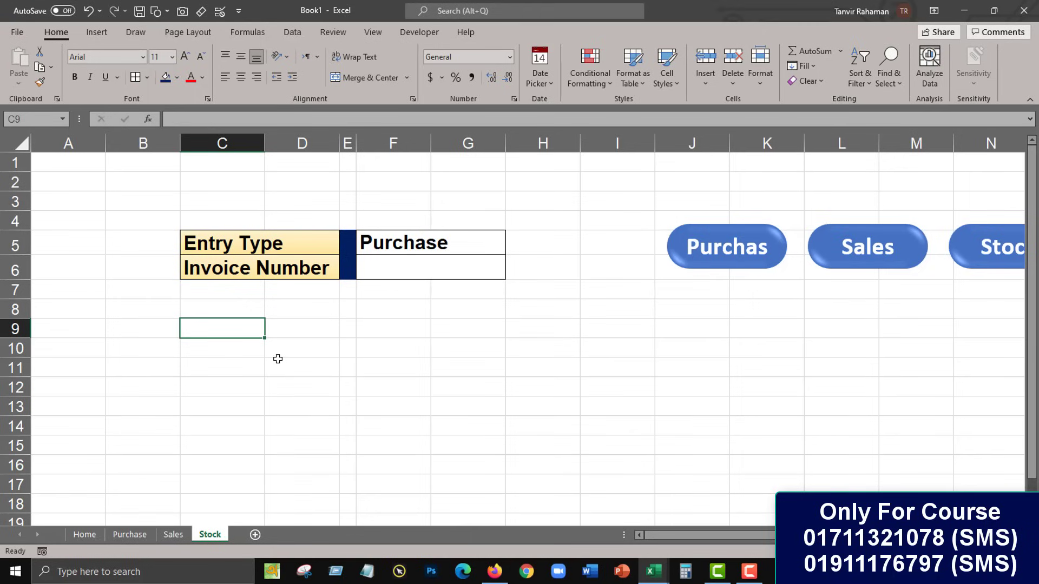
{"action": "left_click_drag", "start_coordinate": [217, 333], "coordinate": [283, 327]}
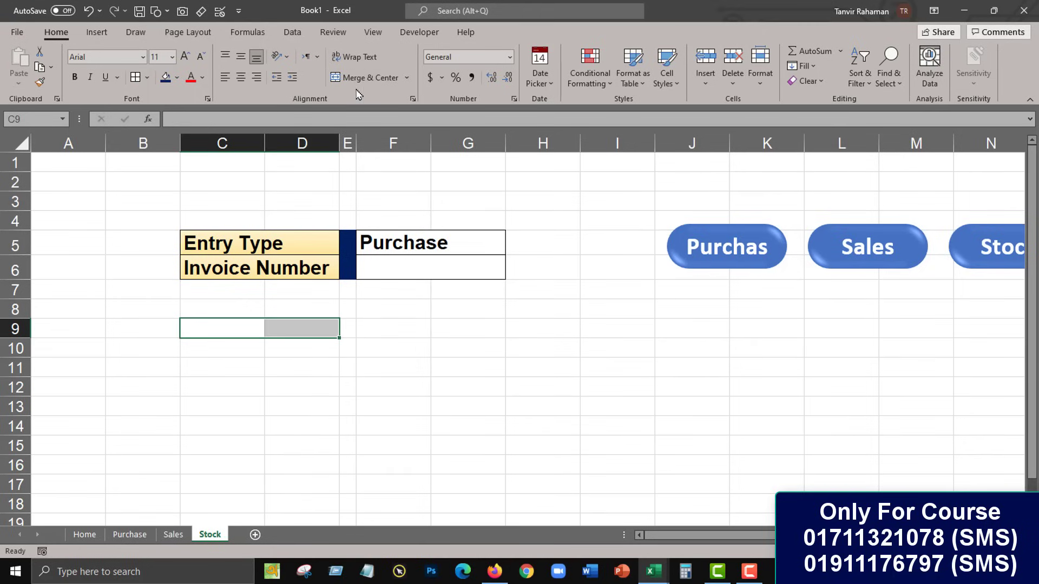
{"action": "left_click", "coordinate": [226, 384]}
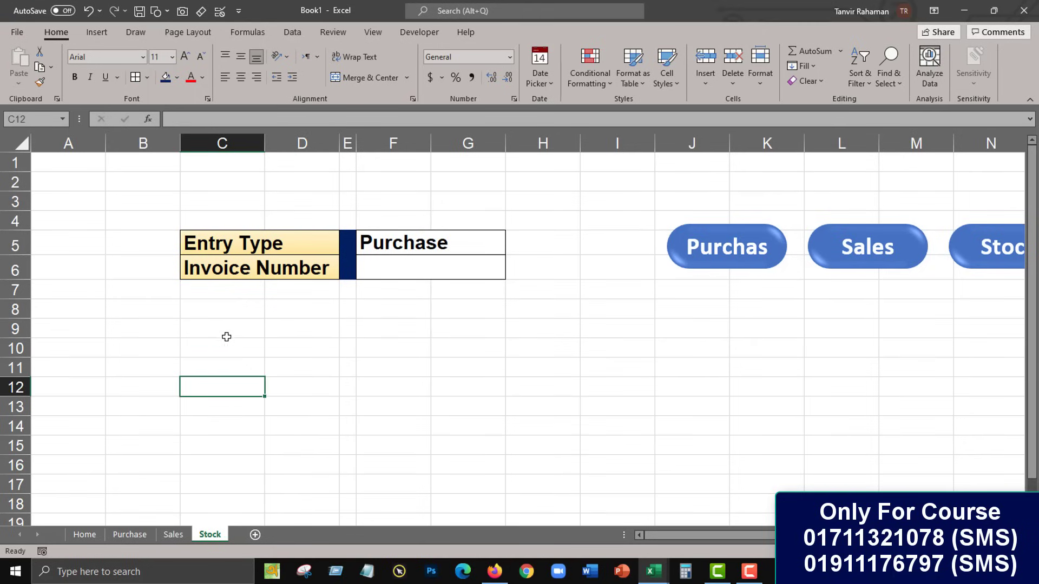
{"action": "mouse_move", "coordinate": [254, 317]}
{"action": "left_mouse_down"}
{"action": "mouse_move", "coordinate": [281, 304]}
{"action": "mouse_move", "coordinate": [277, 392]}
{"action": "left_mouse_up"}
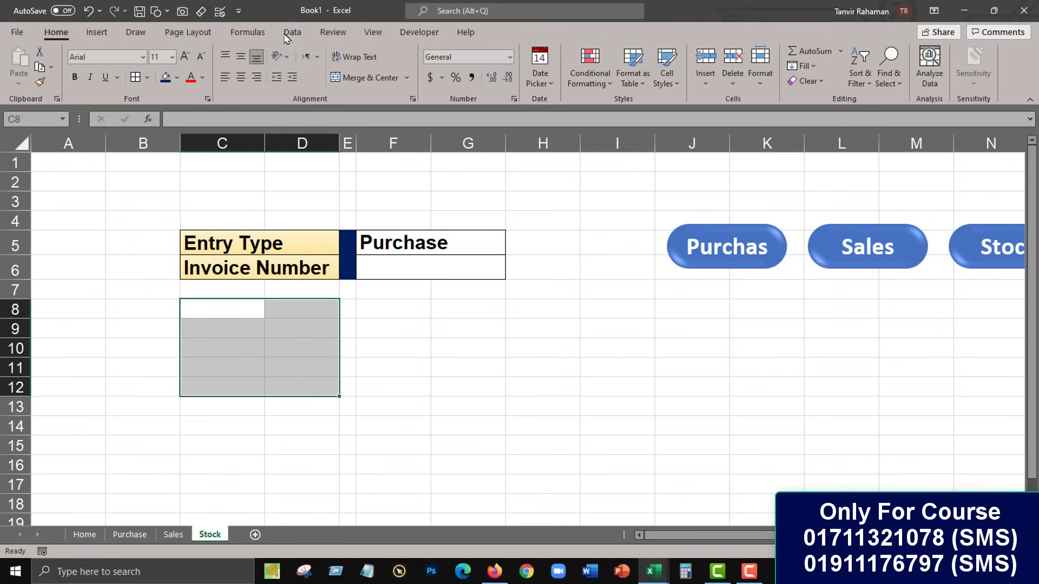
Step: Merge each row of C8:D12 across and give the merged label rows all borders
{"action": "left_click", "coordinate": [407, 77]}
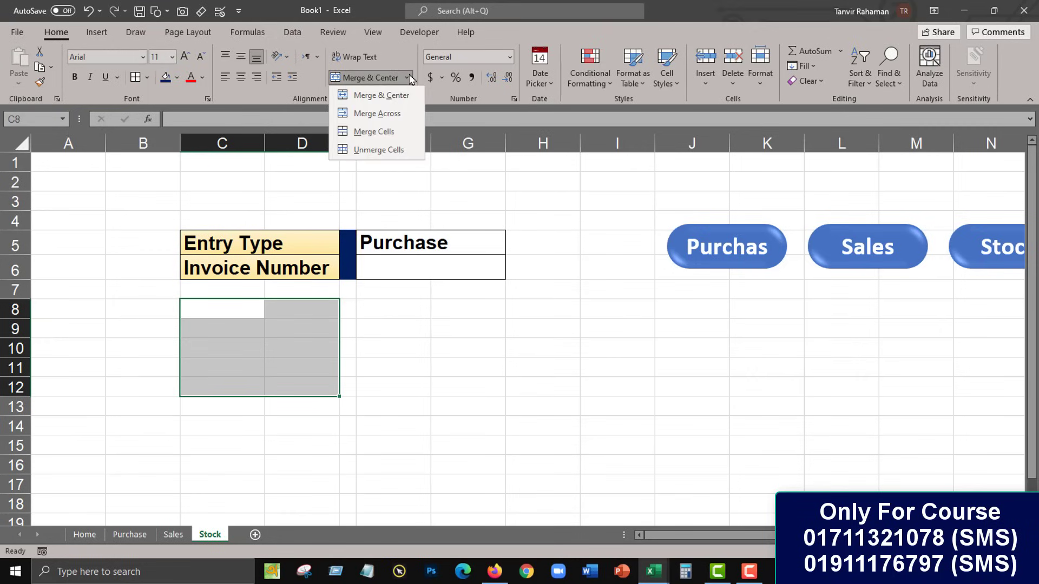
{"action": "left_click", "coordinate": [395, 113]}
{"action": "left_click_drag", "start_coordinate": [301, 309], "coordinate": [297, 381]}
{"action": "left_click", "coordinate": [135, 77]}
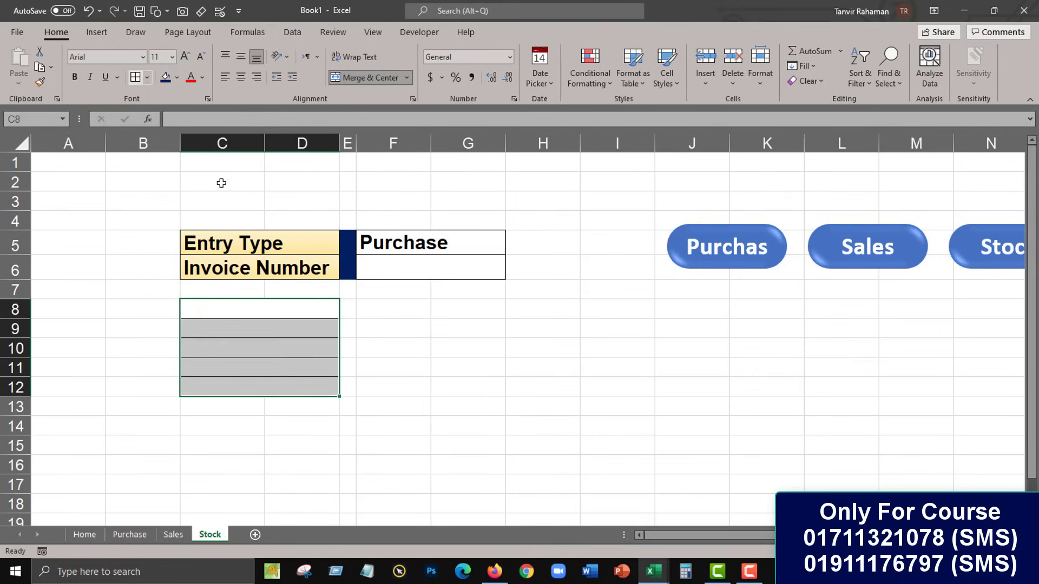
Step: Fill the E8:E12 divider dark navy with a thick outside border
{"action": "left_click_drag", "start_coordinate": [349, 307], "coordinate": [350, 380]}
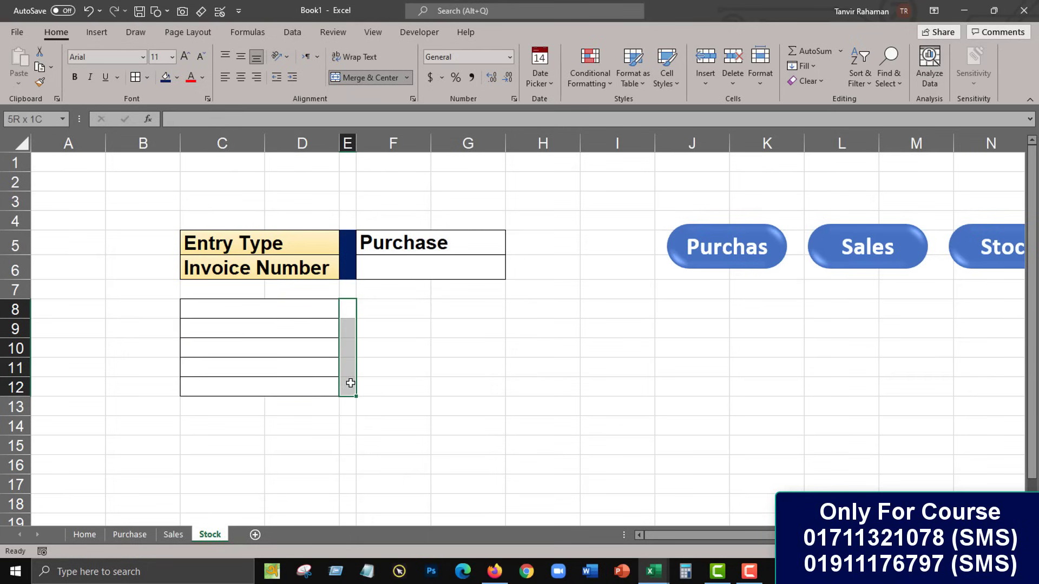
{"action": "left_click", "coordinate": [166, 77]}
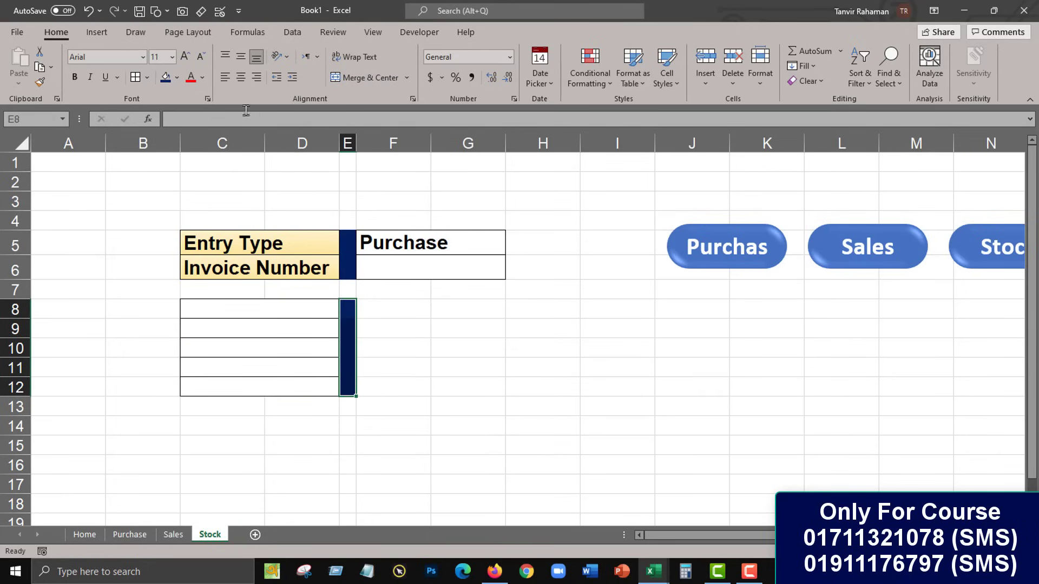
{"action": "left_click", "coordinate": [147, 77]}
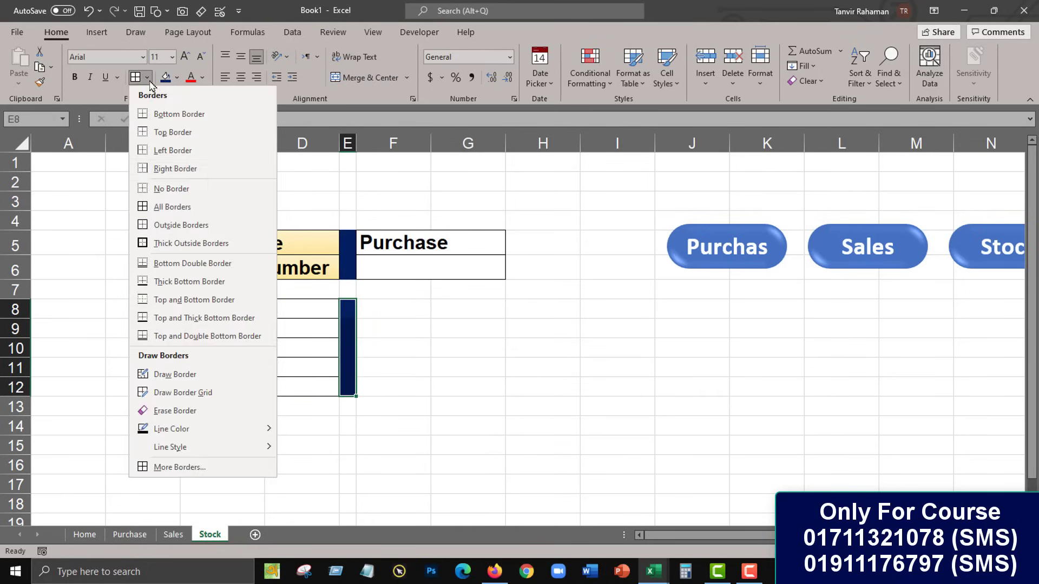
{"action": "left_click", "coordinate": [181, 244]}
Step: Merge each row of F8:G12 across and apply all borders to the merged value rows
{"action": "left_click", "coordinate": [383, 331]}
{"action": "mouse_move", "coordinate": [393, 306]}
{"action": "left_mouse_down"}
{"action": "mouse_move", "coordinate": [452, 305]}
{"action": "mouse_move", "coordinate": [448, 385]}
{"action": "left_mouse_up"}
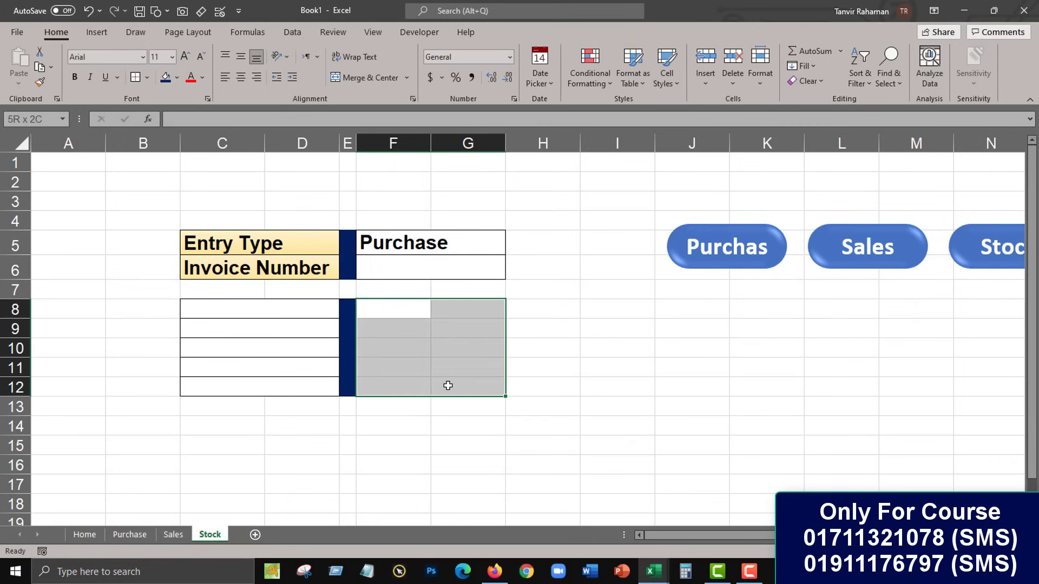
{"action": "left_click", "coordinate": [406, 78]}
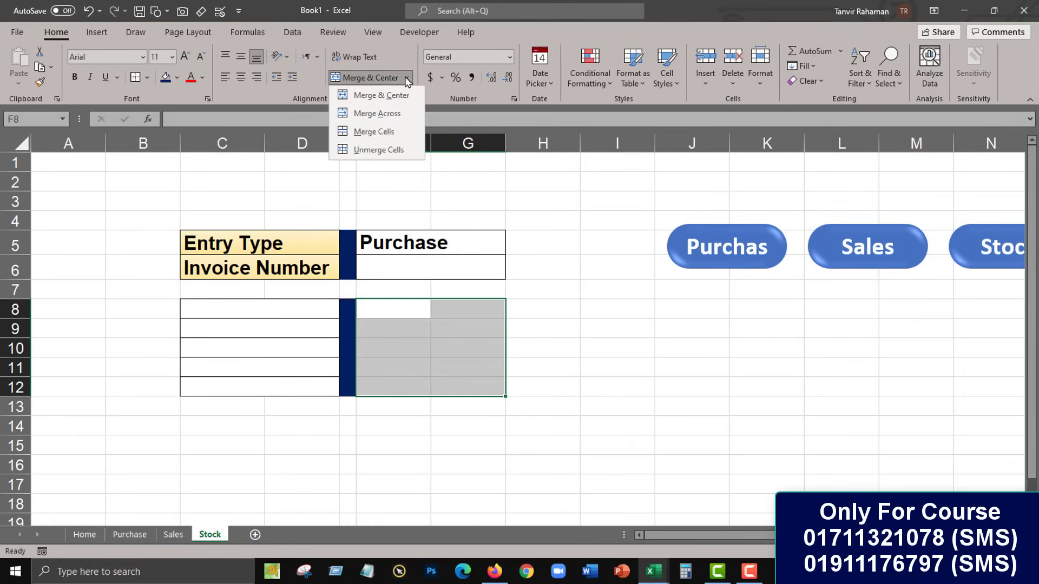
{"action": "left_click", "coordinate": [385, 119]}
{"action": "left_click", "coordinate": [469, 327]}
{"action": "left_click", "coordinate": [459, 309]}
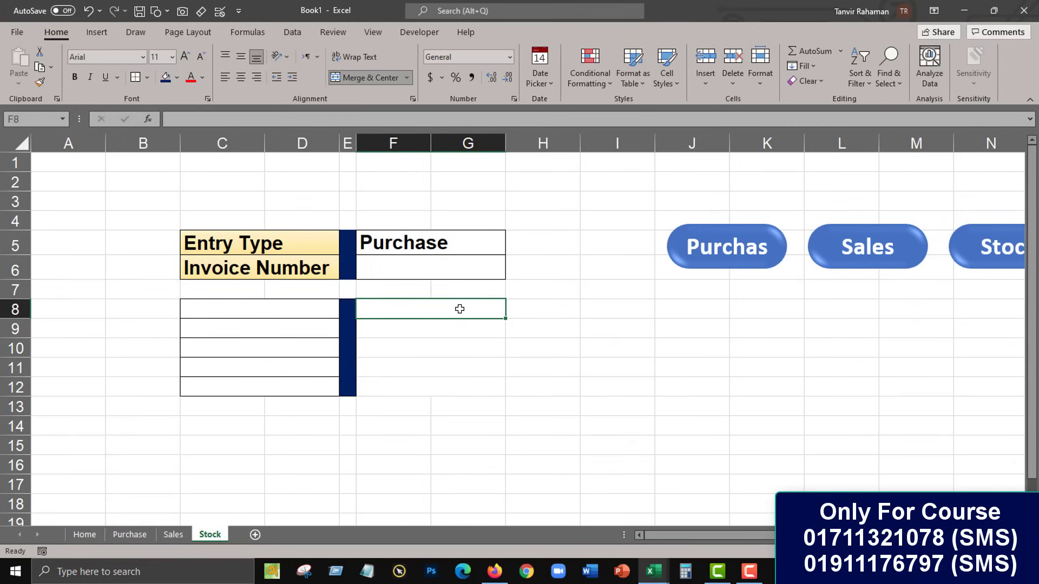
{"action": "left_click", "coordinate": [427, 359]}
{"action": "left_click_drag", "start_coordinate": [388, 310], "coordinate": [390, 377]}
{"action": "left_click", "coordinate": [146, 77]}
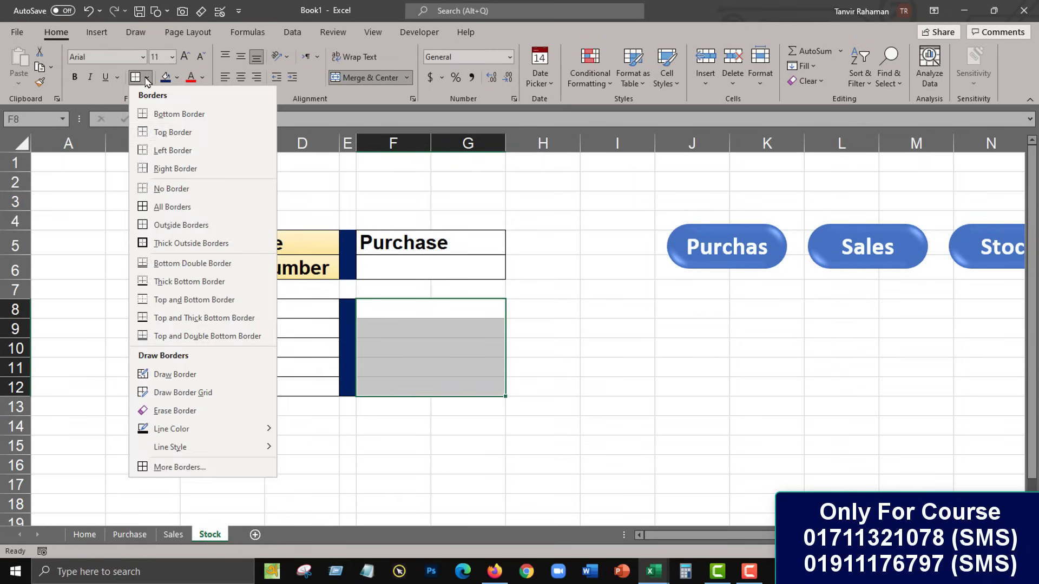
{"action": "left_click", "coordinate": [179, 206]}
Step: Enter Invoice Number, Date, Item Name, Qty and Rate into C8 through C12
{"action": "left_click", "coordinate": [287, 303]}
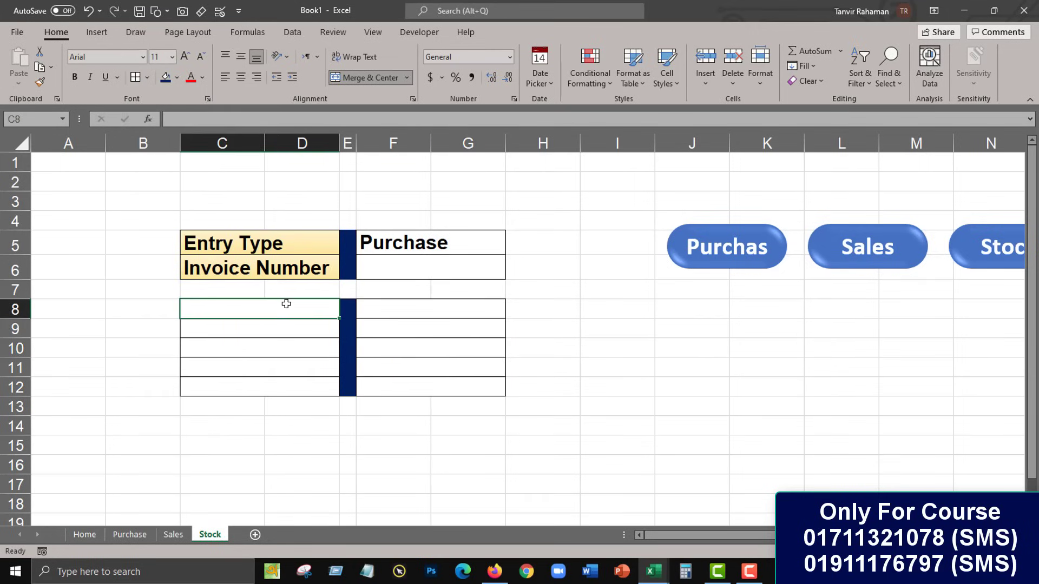
{"action": "type", "text": "In"}
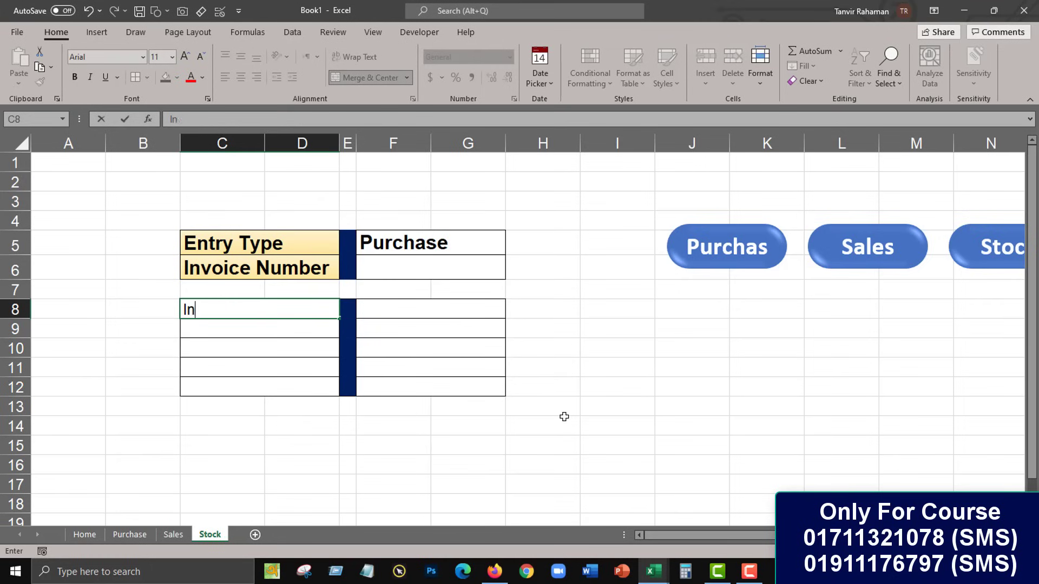
{"action": "type", "text": "voice "}
{"action": "type", "text": "Number"}
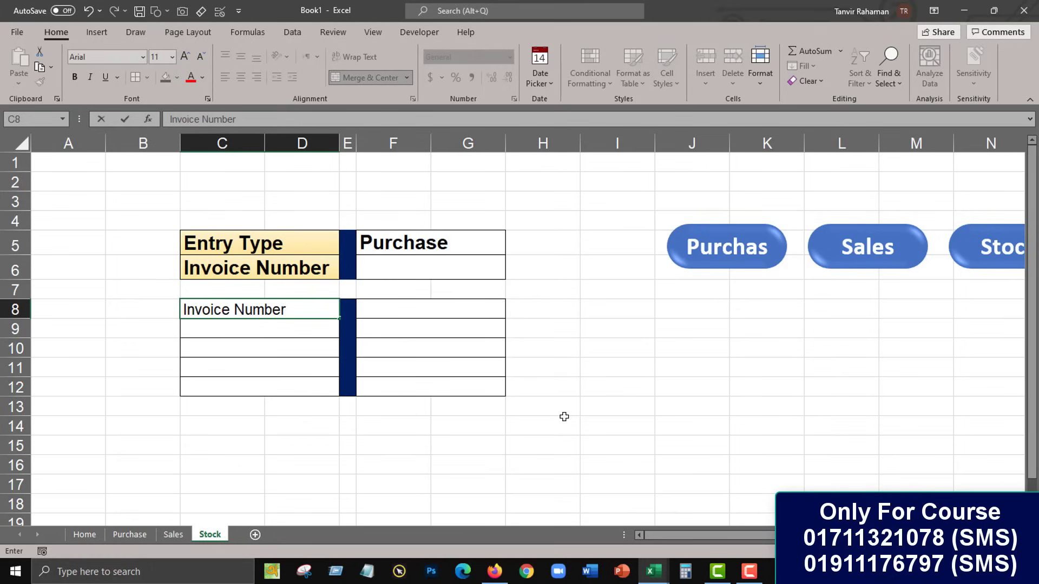
{"action": "key", "text": "Return"}
{"action": "type", "text": "Date"}
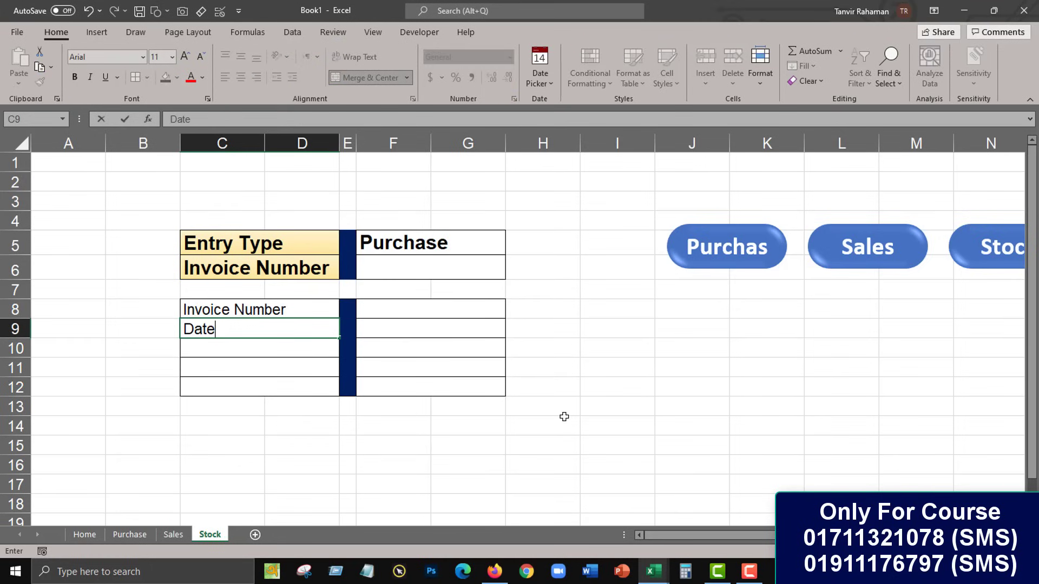
{"action": "key", "text": "Return"}
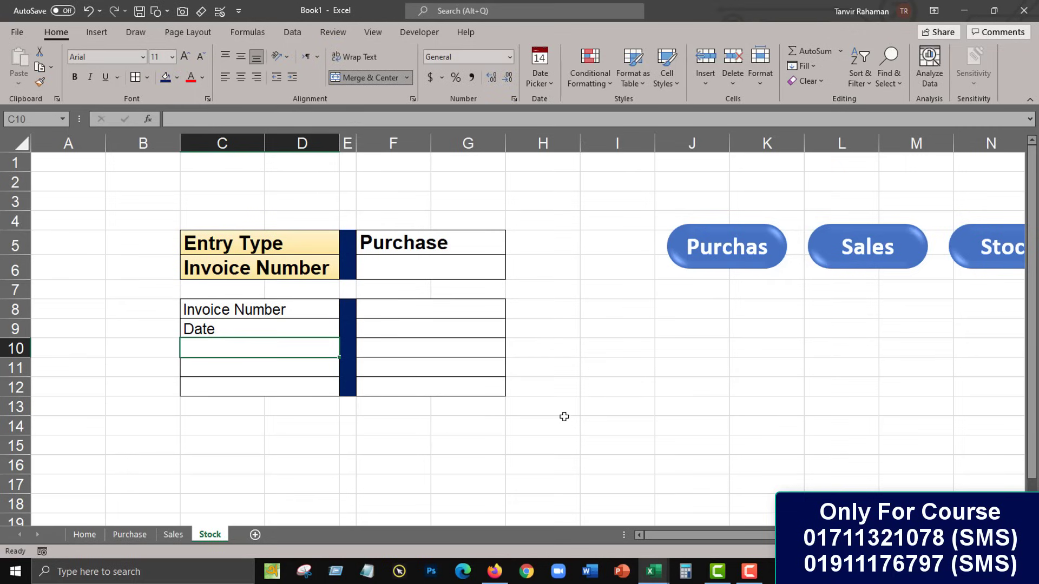
{"action": "type", "text": "Item"}
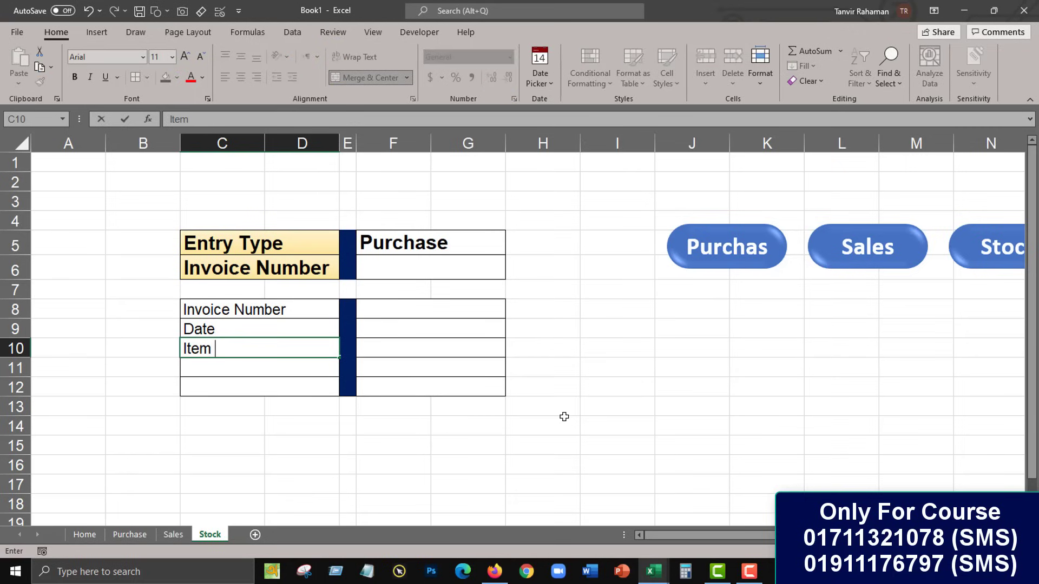
{"action": "type", "text": " Name"}
{"action": "key", "text": "Return"}
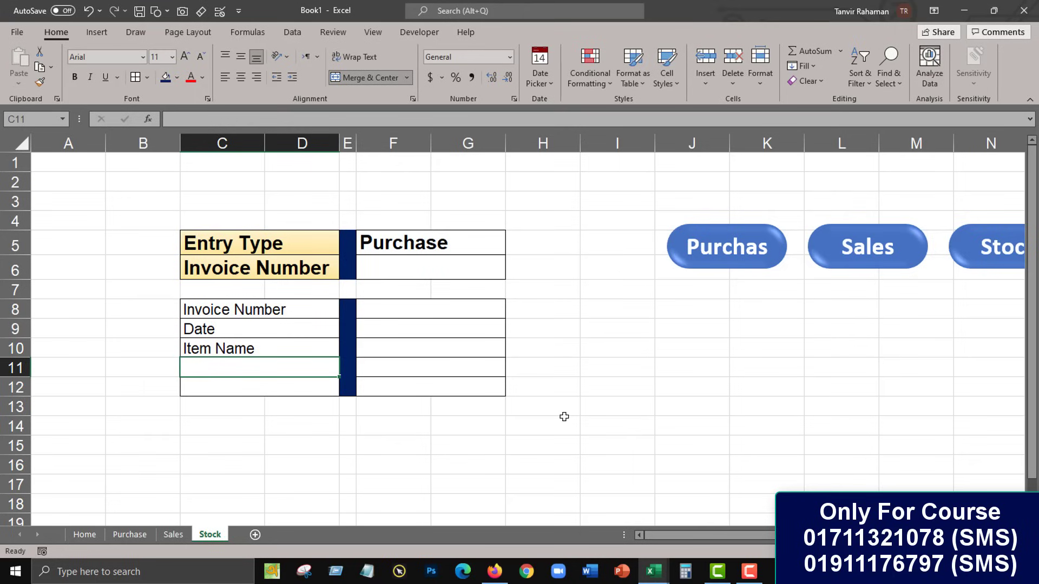
{"action": "type", "text": "Qty"}
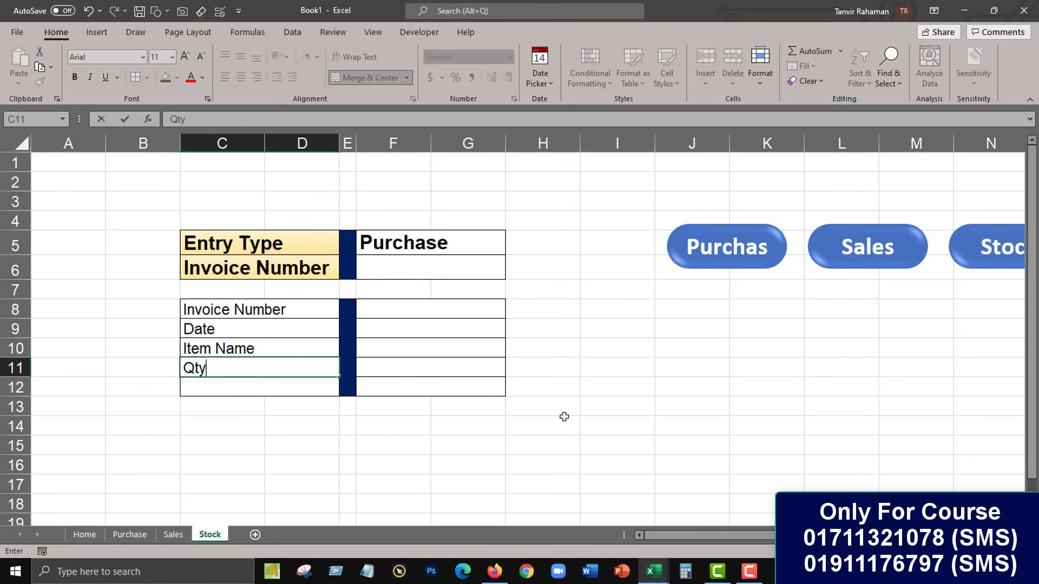
{"action": "key", "text": "Return"}
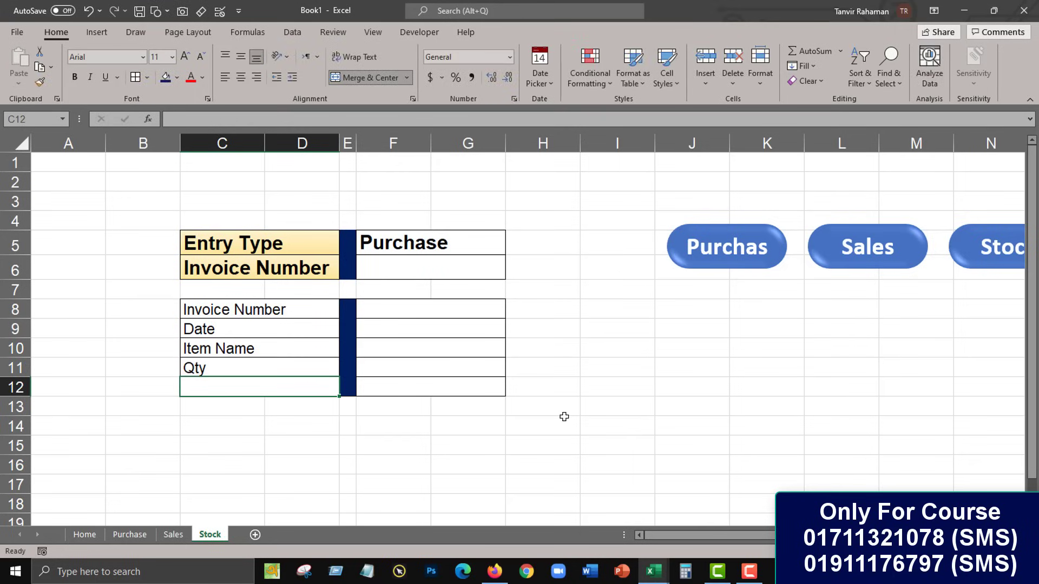
{"action": "type", "text": "Rate"}
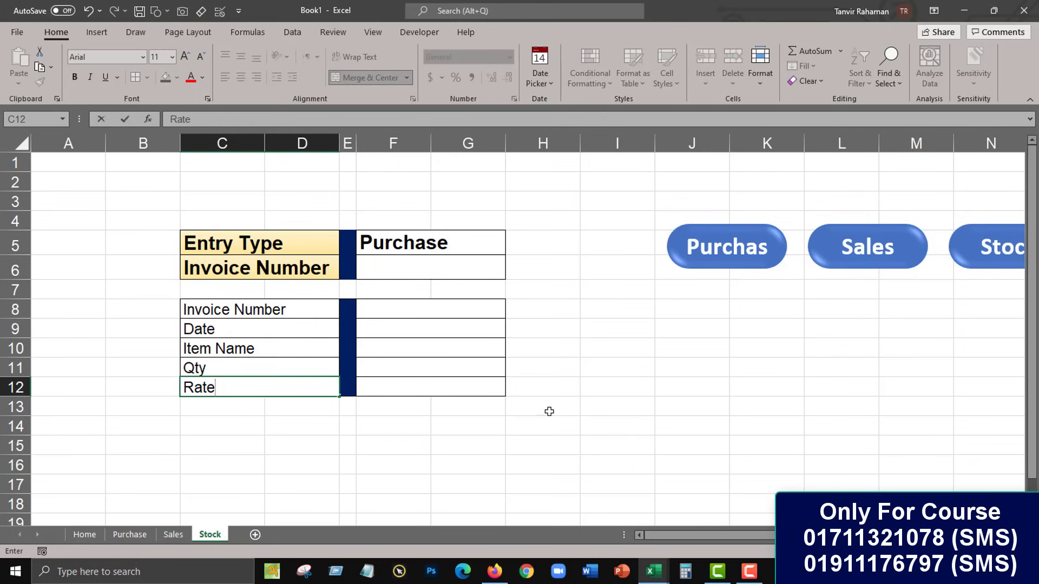
{"action": "left_click", "coordinate": [546, 410]}
{"action": "left_click_drag", "start_coordinate": [326, 310], "coordinate": [323, 386]}
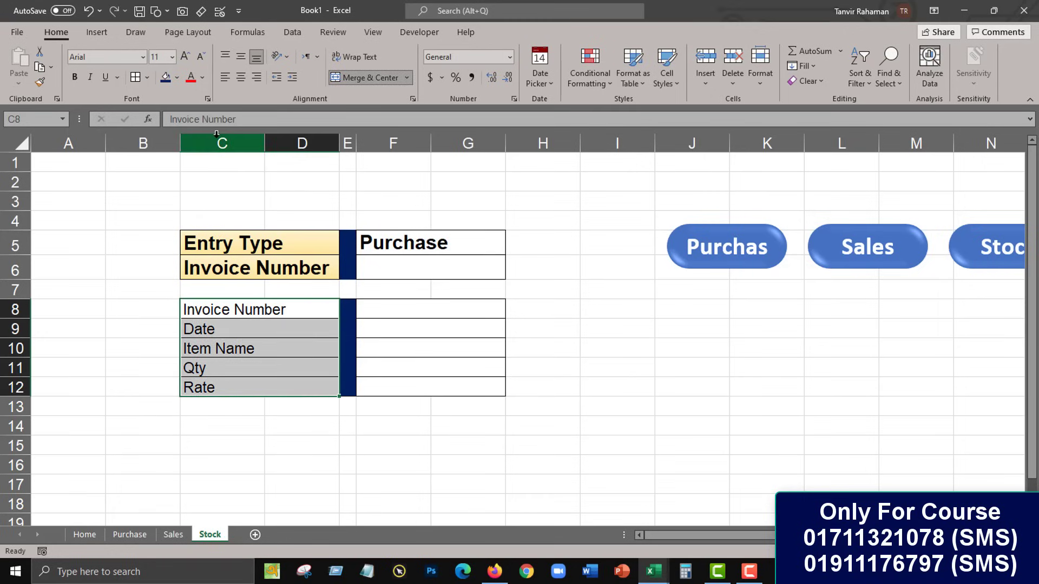
Step: Make the Invoice Number–Rate labels bold at 12 pt, then return to value cell F8
{"action": "left_click", "coordinate": [75, 79]}
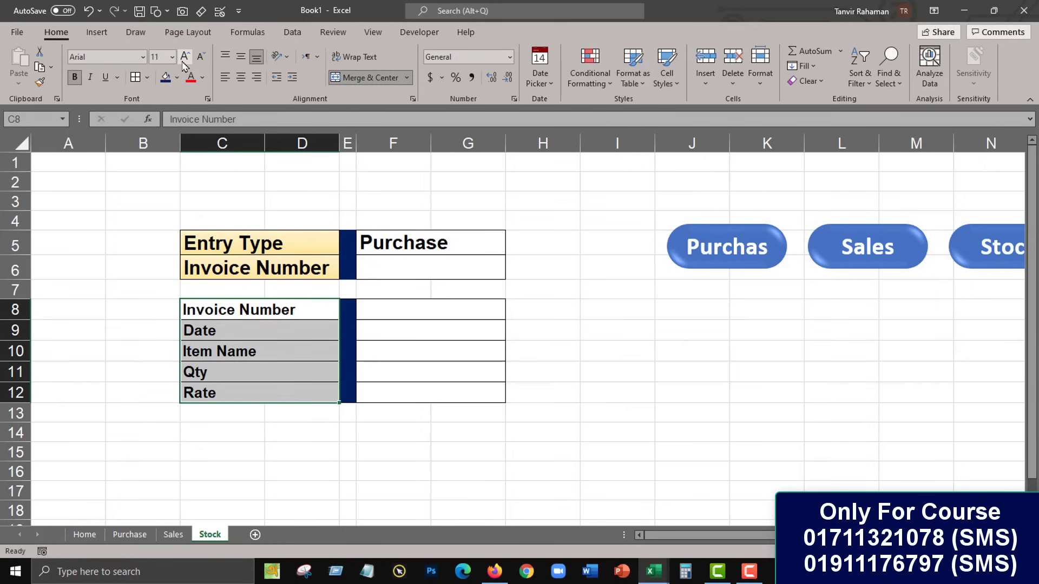
{"action": "left_click", "coordinate": [183, 60]}
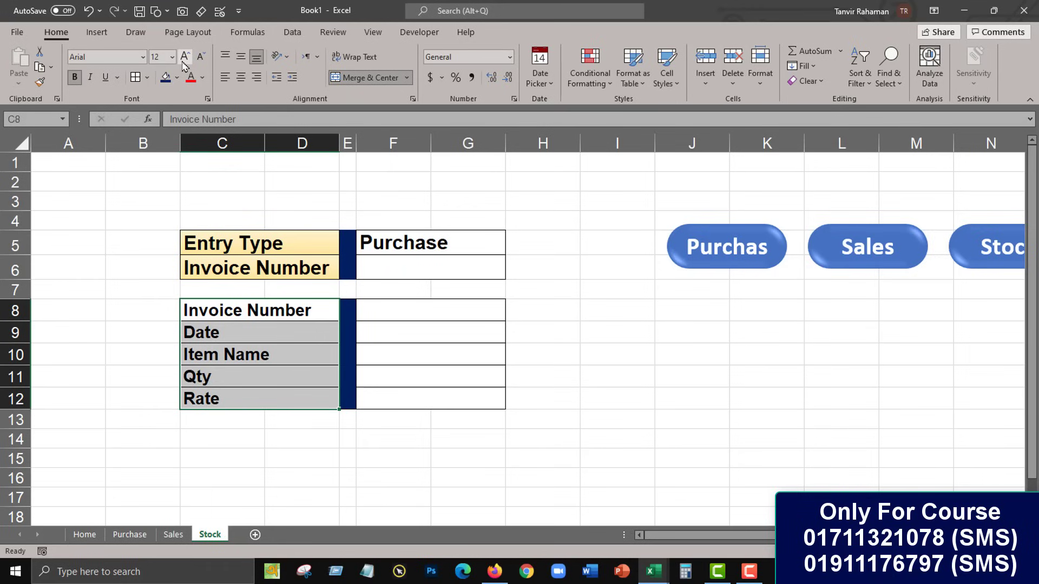
{"action": "left_click", "coordinate": [378, 311]}
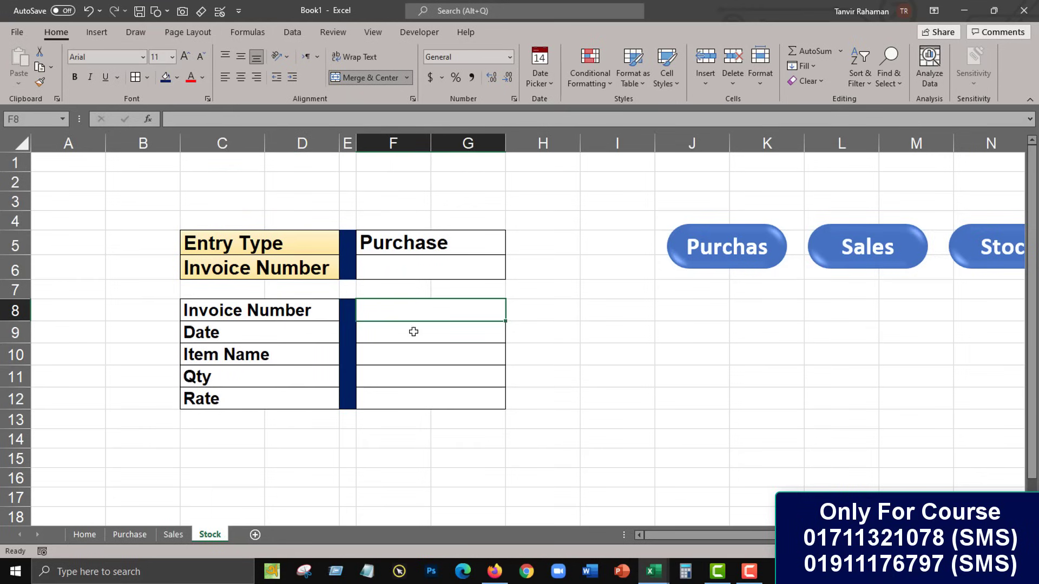
{"action": "left_click", "coordinate": [449, 379]}
{"action": "left_click", "coordinate": [458, 310]}
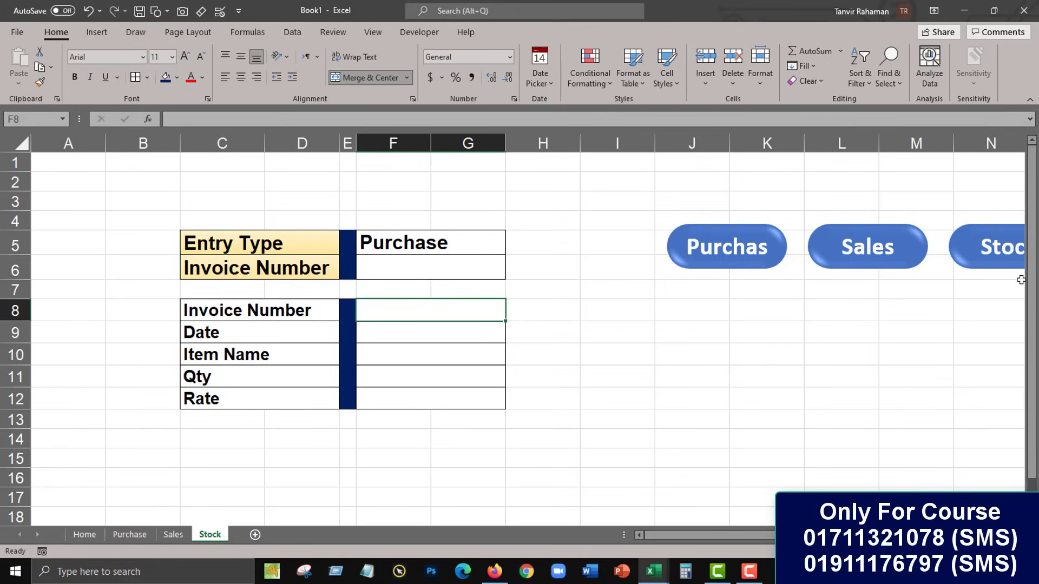
Step: Move the Purchas, Sales and Stock shapes together up to rows 2–3 above the entry form
{"action": "left_click", "coordinate": [774, 237]}
{"action": "left_click", "coordinate": [899, 248], "text": "ctrl"}
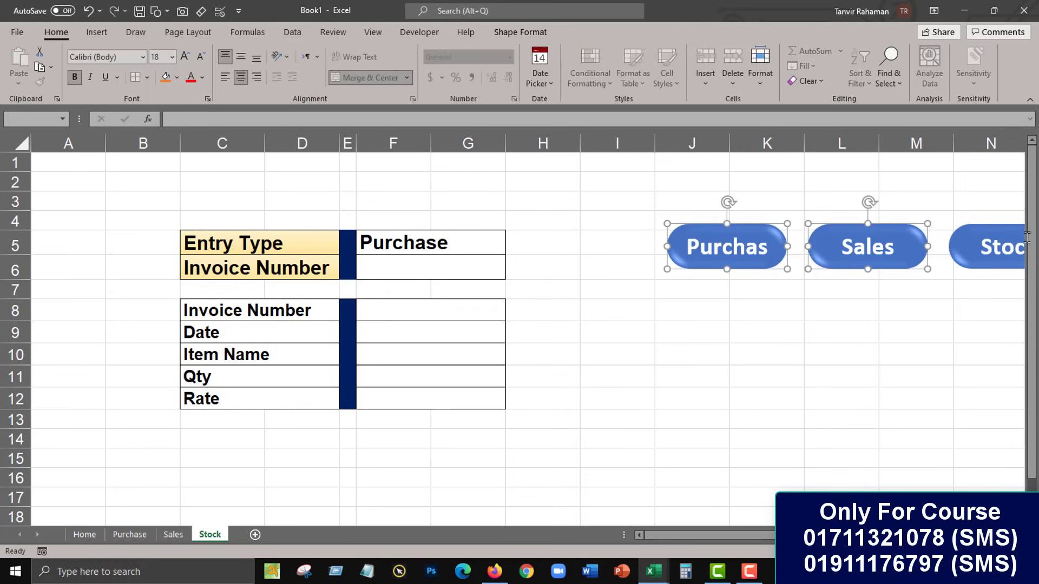
{"action": "left_click", "coordinate": [989, 238], "text": "ctrl"}
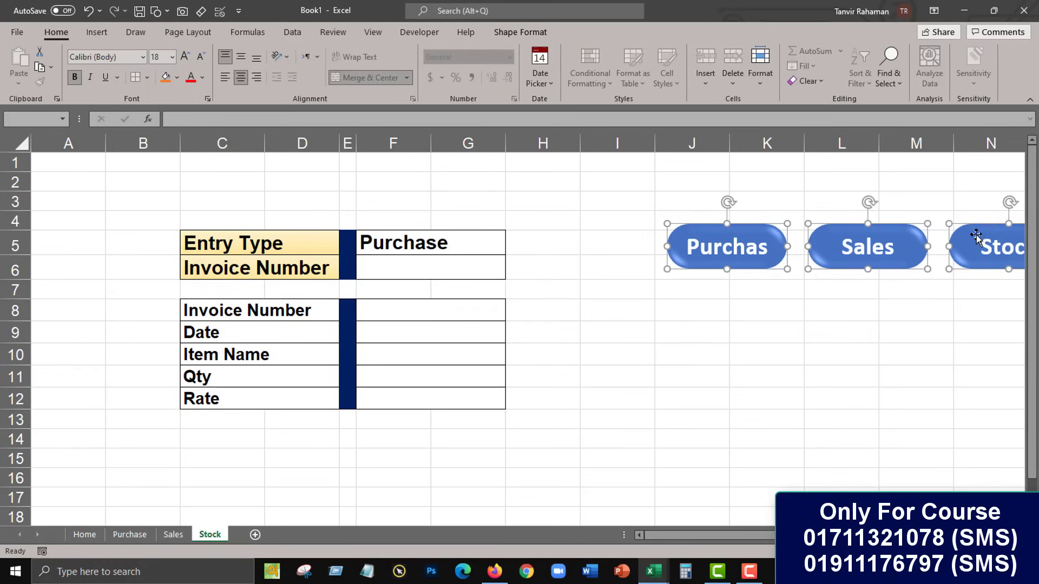
{"action": "left_click_drag", "start_coordinate": [985, 235], "coordinate": [465, 181]}
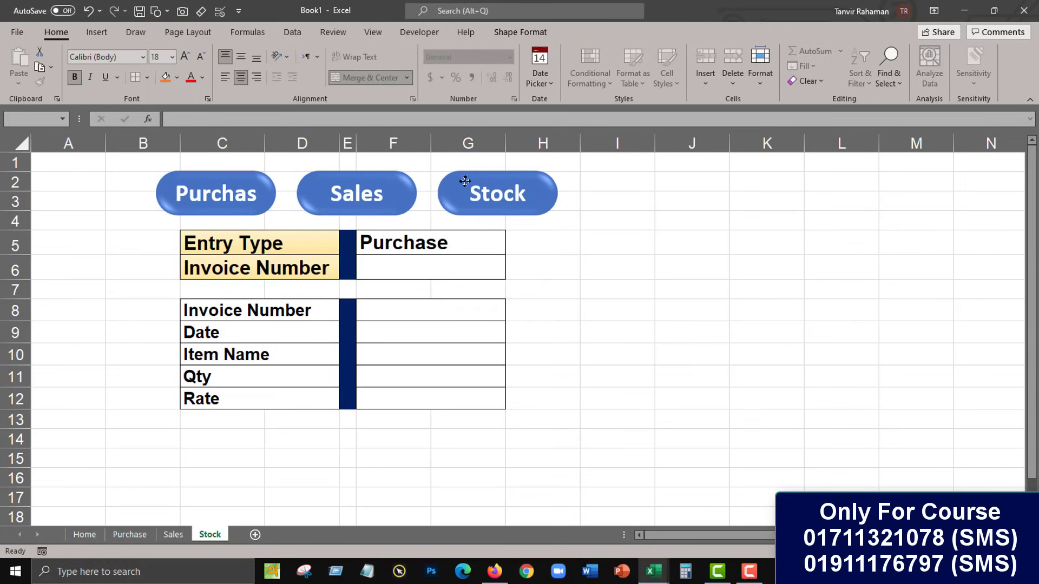
{"action": "left_click_drag", "start_coordinate": [465, 181], "coordinate": [456, 183]}
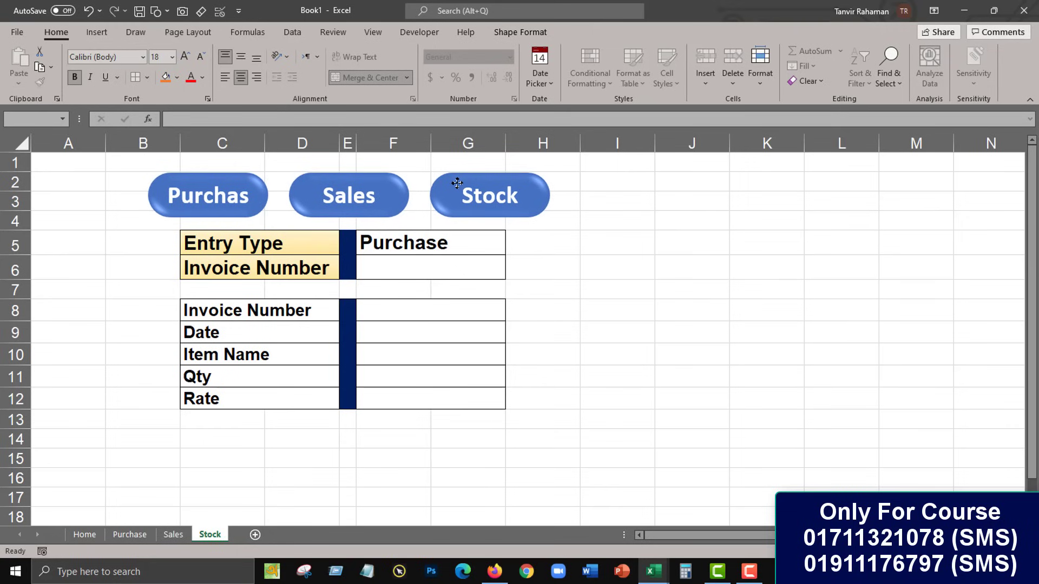
{"action": "left_click", "coordinate": [665, 351]}
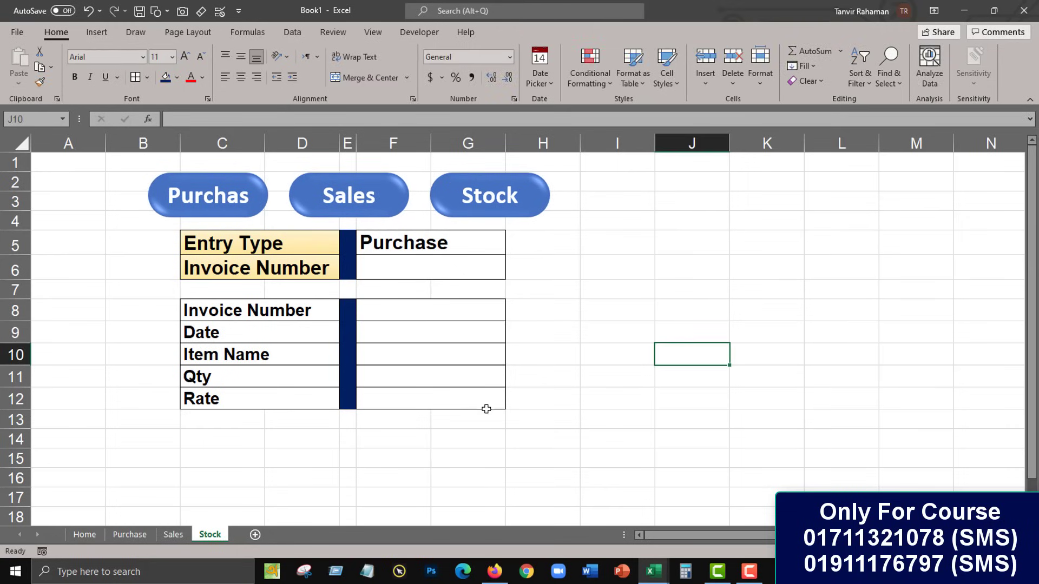
Step: Duplicate the Purchas and Sales shapes and place the copies below the form at rows 14–15
{"action": "left_click", "coordinate": [263, 205]}
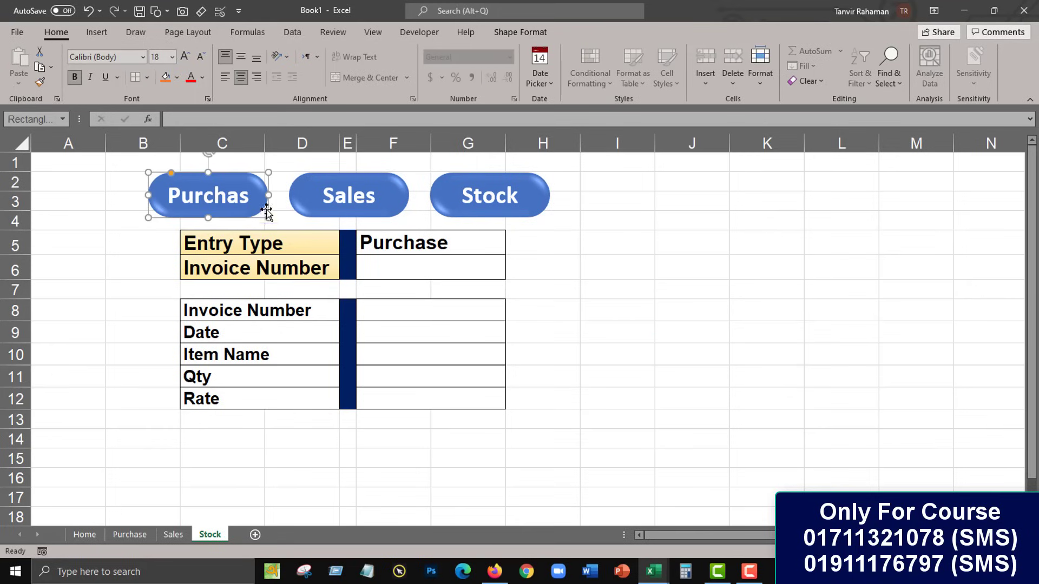
{"action": "left_click", "coordinate": [405, 211], "text": "ctrl"}
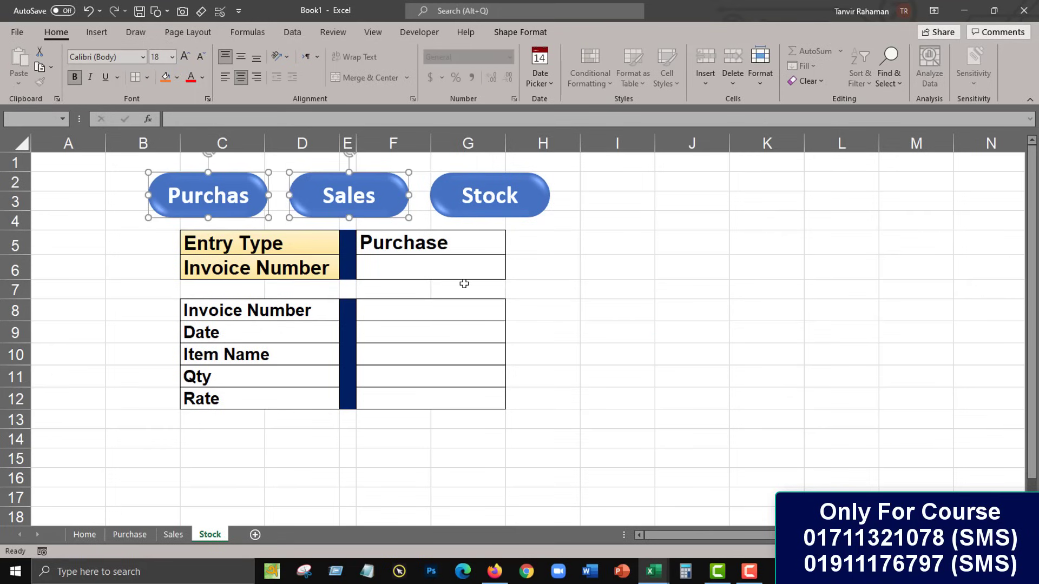
{"action": "key", "text": "ctrl+d"}
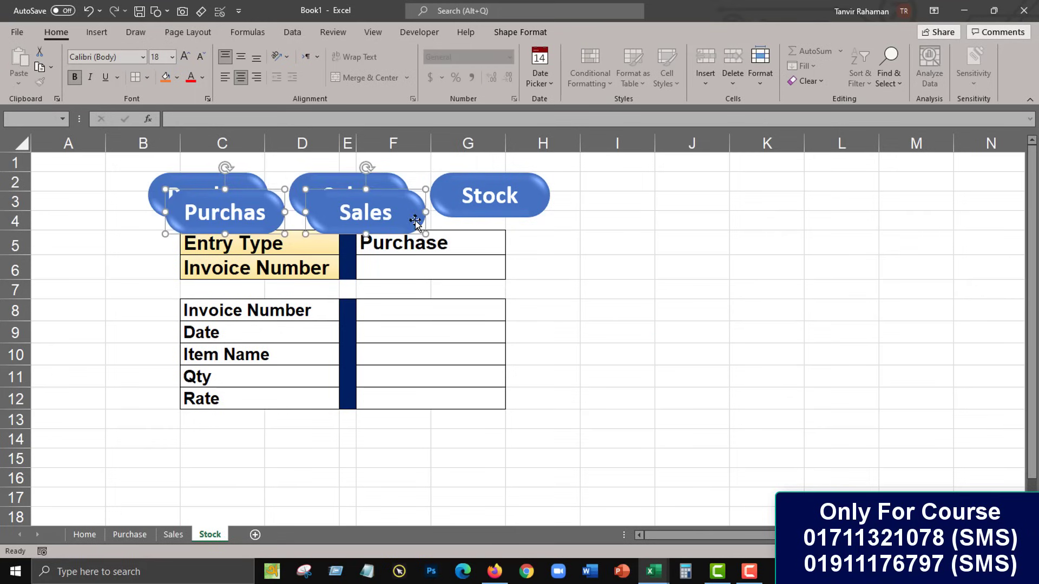
{"action": "left_click_drag", "start_coordinate": [421, 221], "coordinate": [470, 453]}
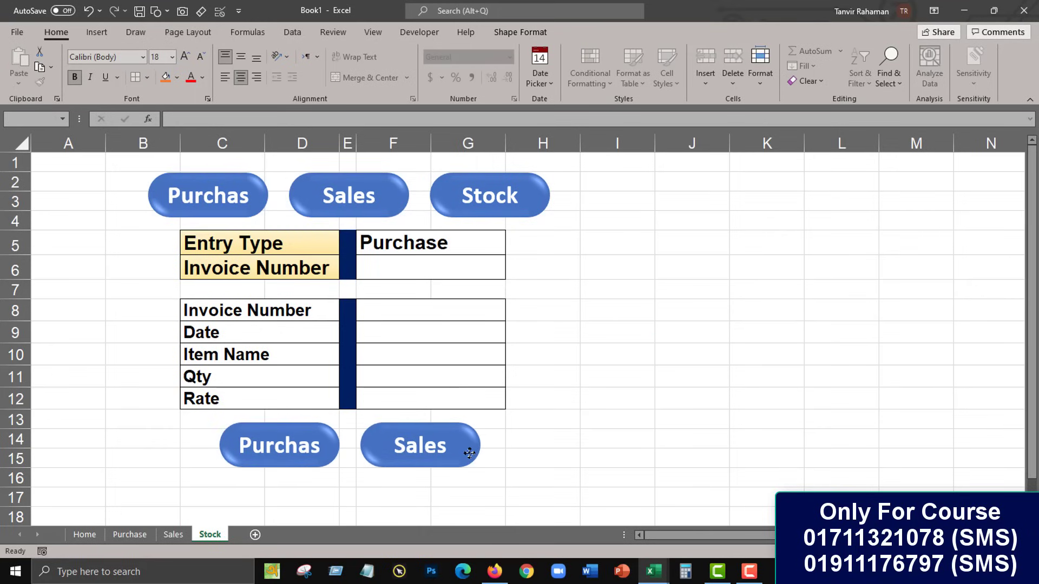
Step: Relabel the Purchas copy as 'Purchas Entry' and widen it so the label fits one line
{"action": "left_click", "coordinate": [278, 457]}
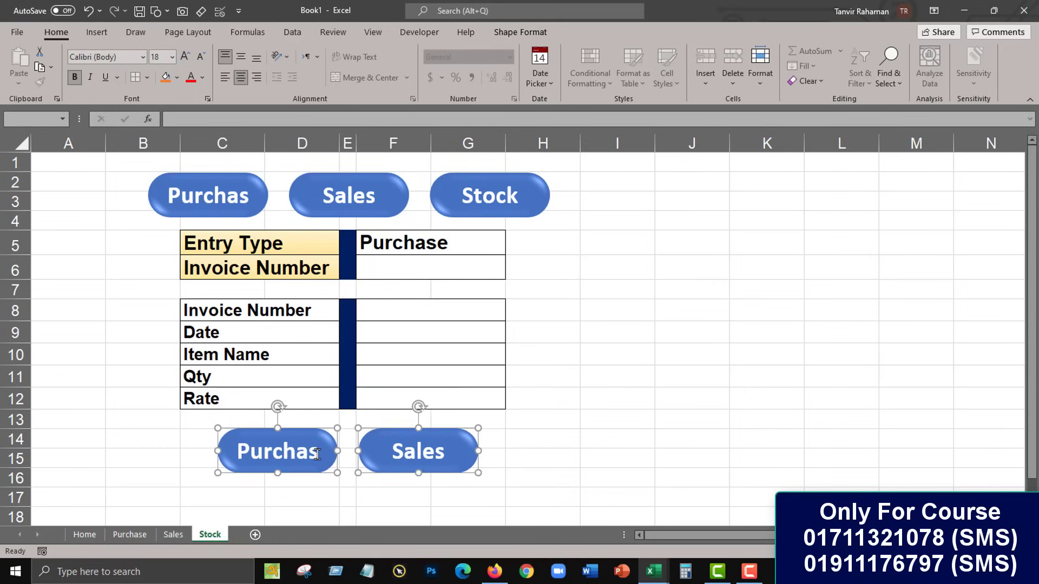
{"action": "double_click", "coordinate": [278, 453]}
{"action": "left_click", "coordinate": [309, 452]}
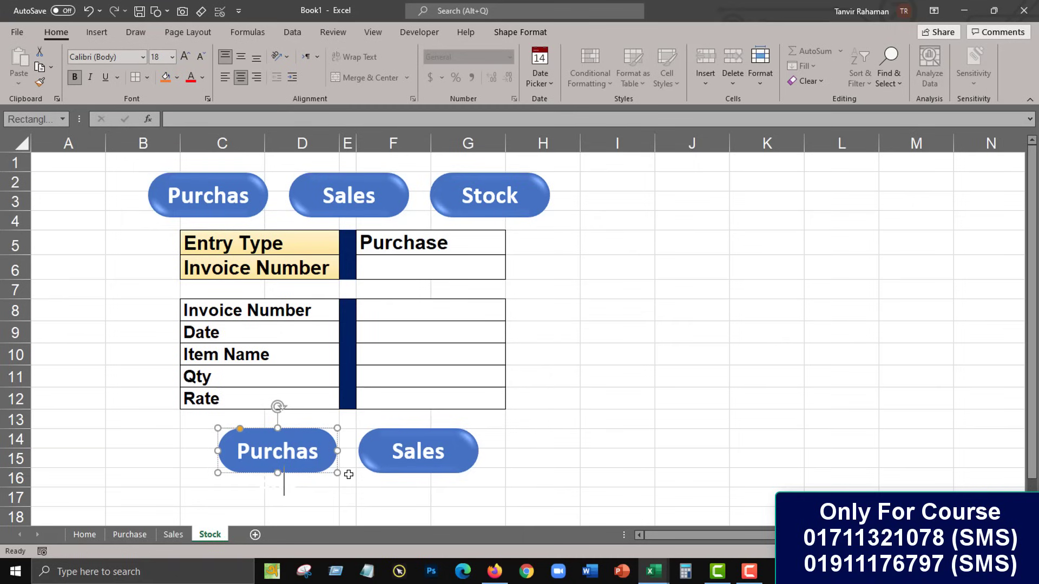
{"action": "type", "text": "e"}
{"action": "left_click_drag", "start_coordinate": [215, 449], "coordinate": [165, 451]}
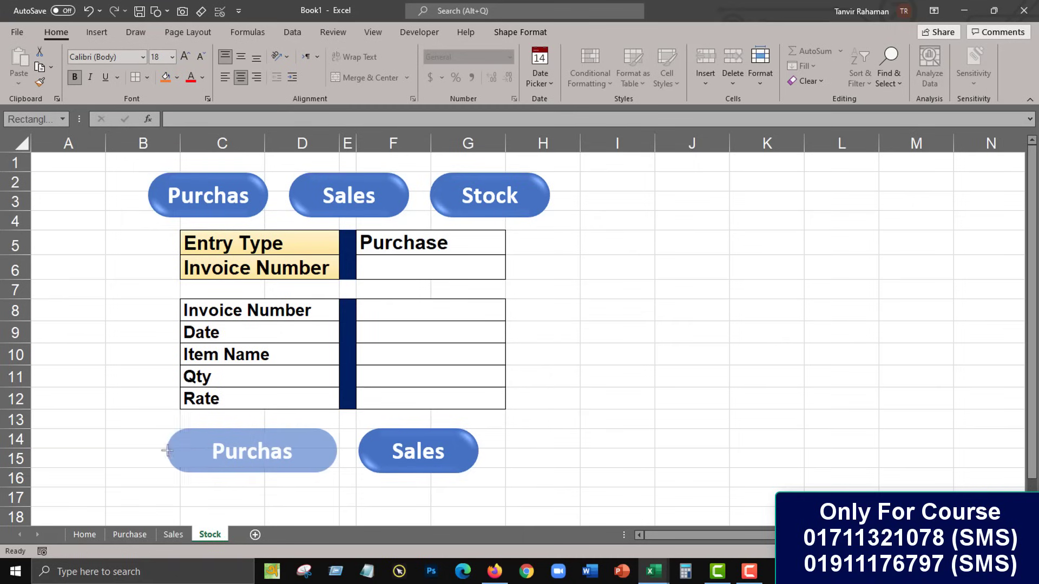
{"action": "left_click_drag", "start_coordinate": [331, 456], "coordinate": [355, 456]}
{"action": "type", "text": "Entrye"}
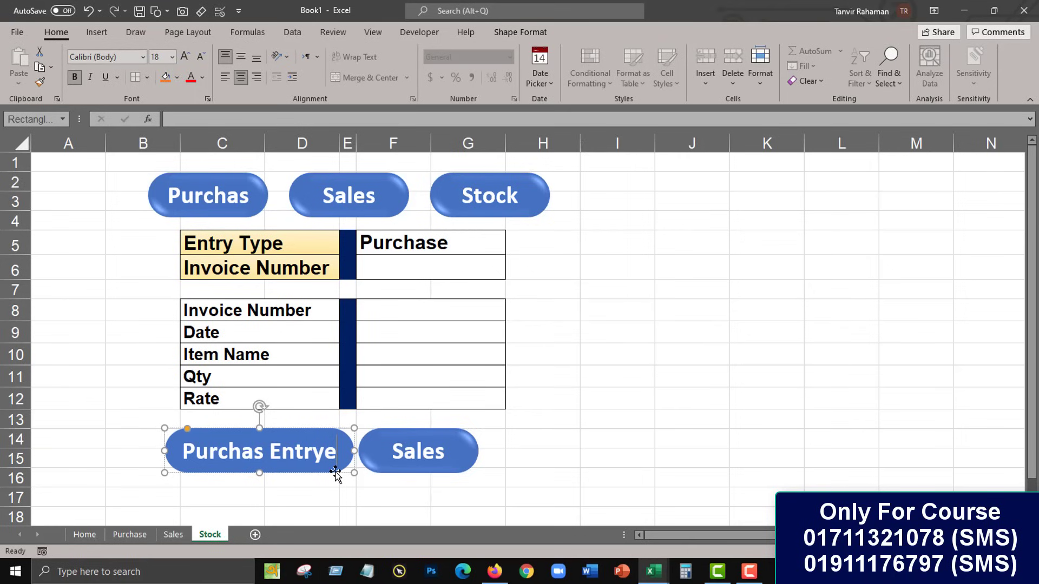
{"action": "key", "text": "BackSpace"}
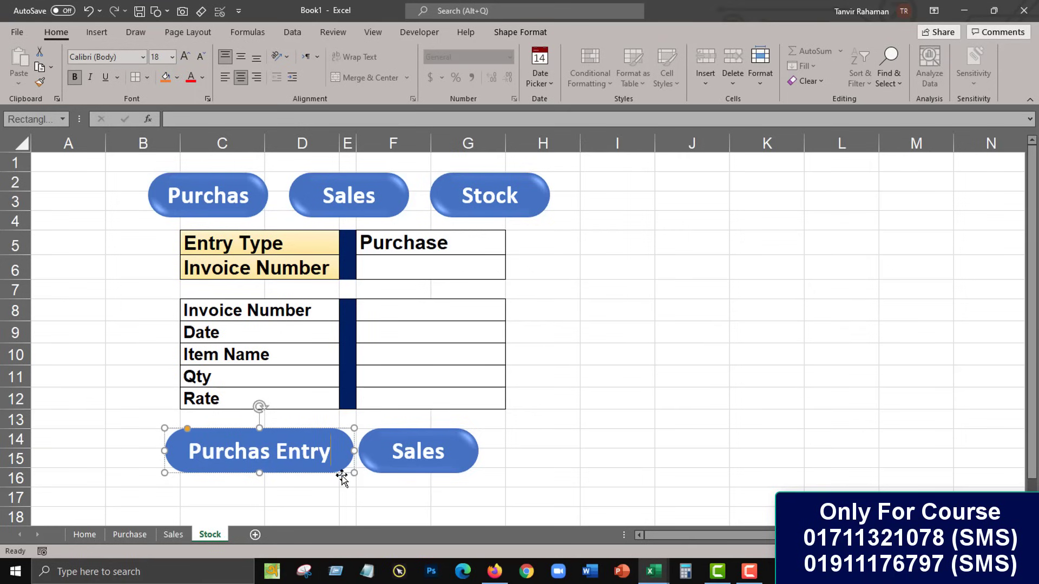
{"action": "left_click", "coordinate": [330, 502]}
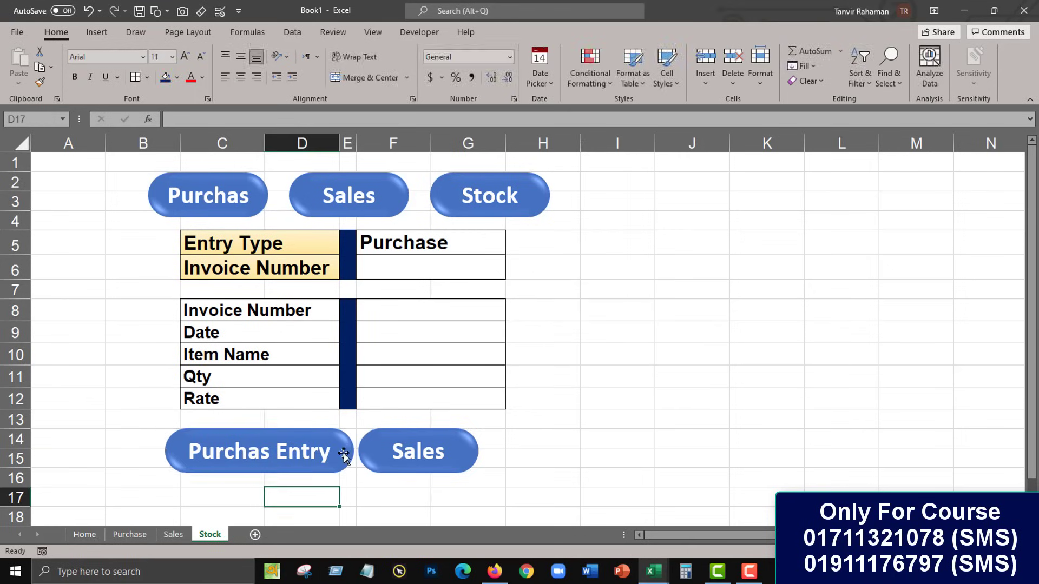
{"action": "left_click_drag", "start_coordinate": [349, 453], "coordinate": [344, 451]}
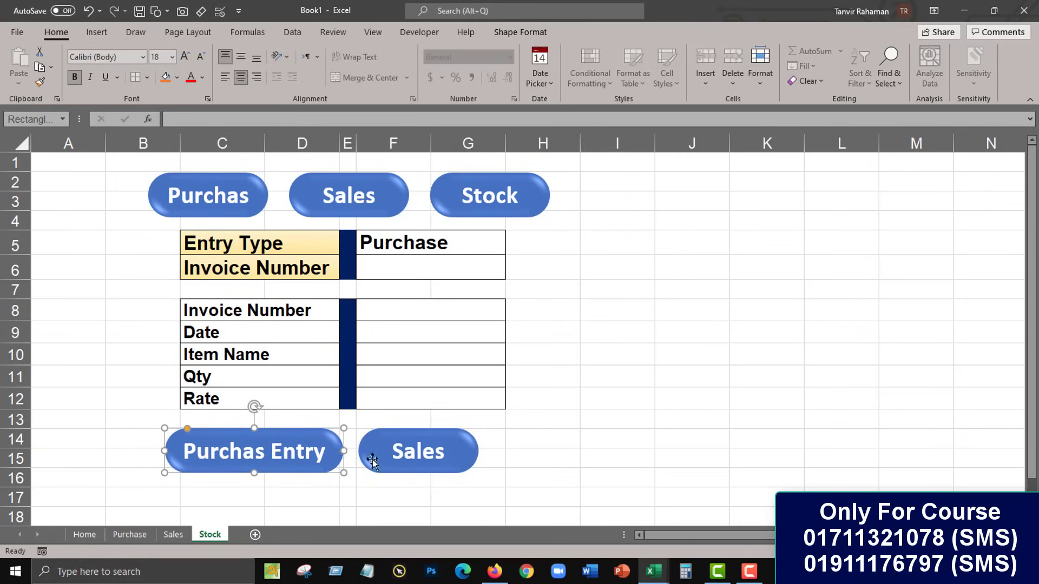
Step: Relabel the Sales copy as 'Sales Entry' and widen it to fit on one line
{"action": "left_click", "coordinate": [462, 447]}
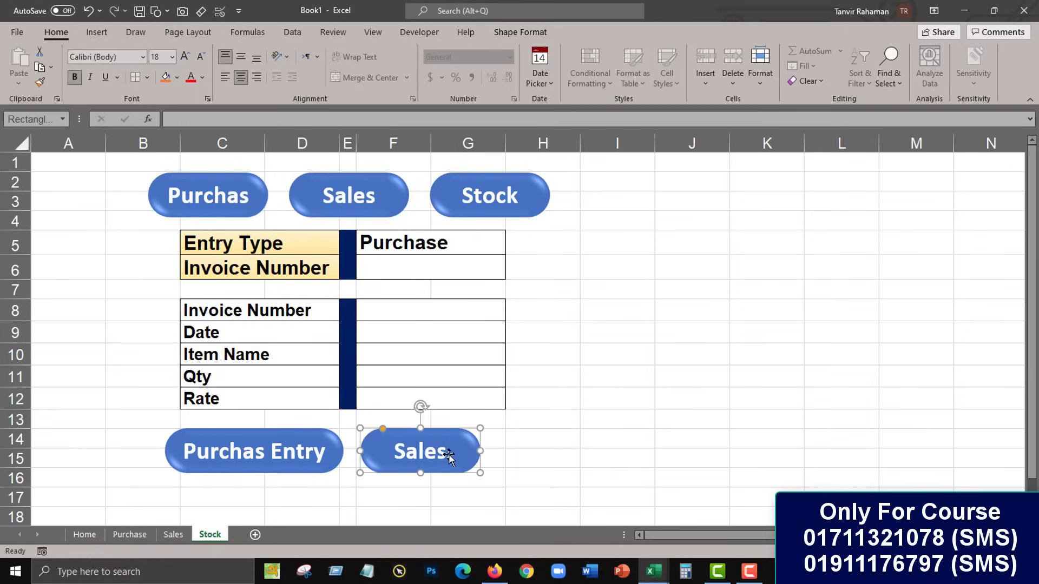
{"action": "left_click", "coordinate": [447, 452]}
{"action": "type", "text": "E"}
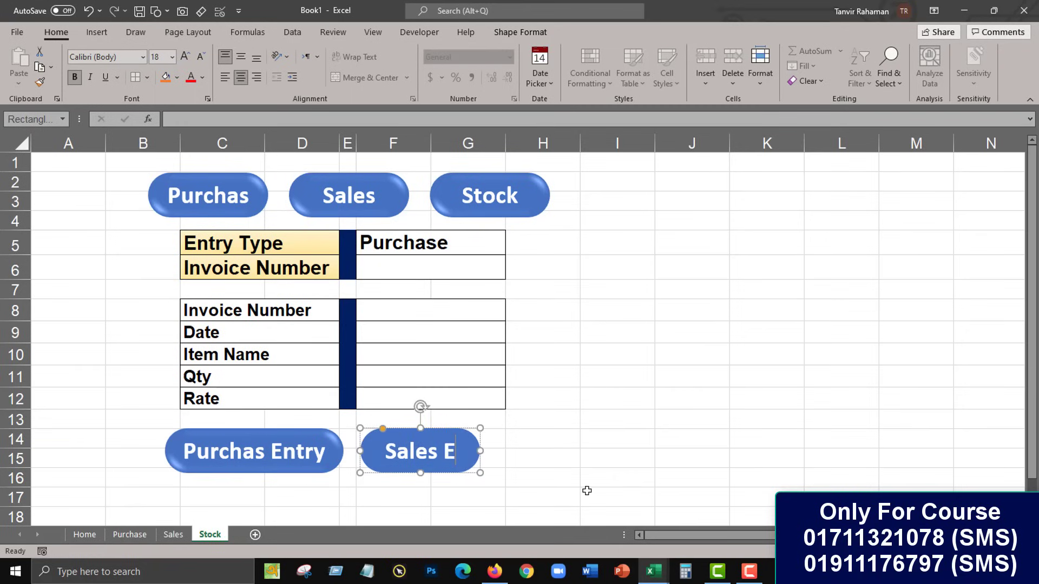
{"action": "type", "text": "ntry"}
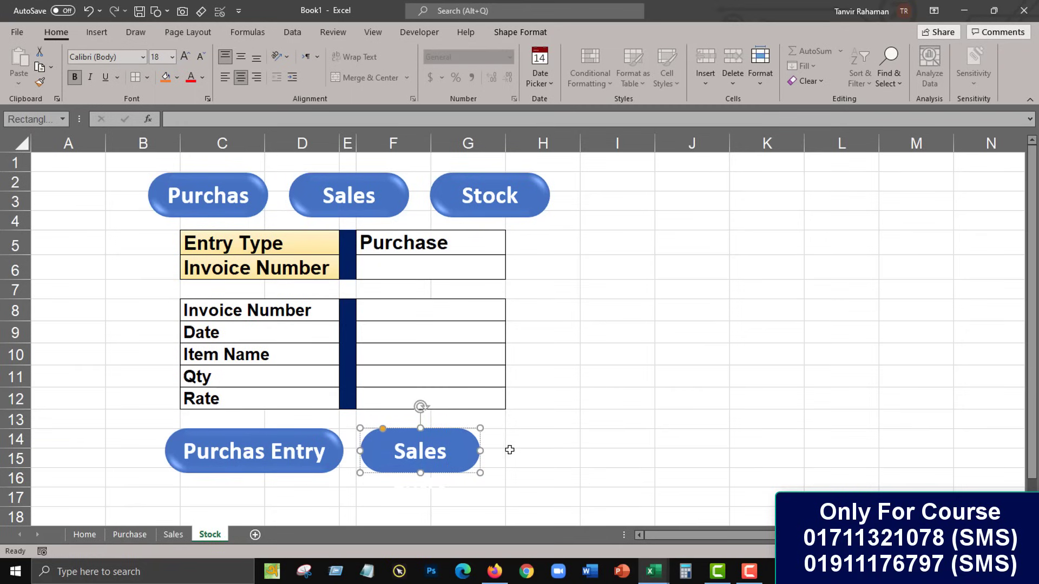
{"action": "mouse_move", "coordinate": [480, 450]}
{"action": "left_mouse_down"}
{"action": "mouse_move", "coordinate": [555, 448]}
{"action": "mouse_move", "coordinate": [339, 447]}
{"action": "mouse_move", "coordinate": [568, 457]}
{"action": "mouse_move", "coordinate": [550, 454]}
{"action": "left_mouse_up"}
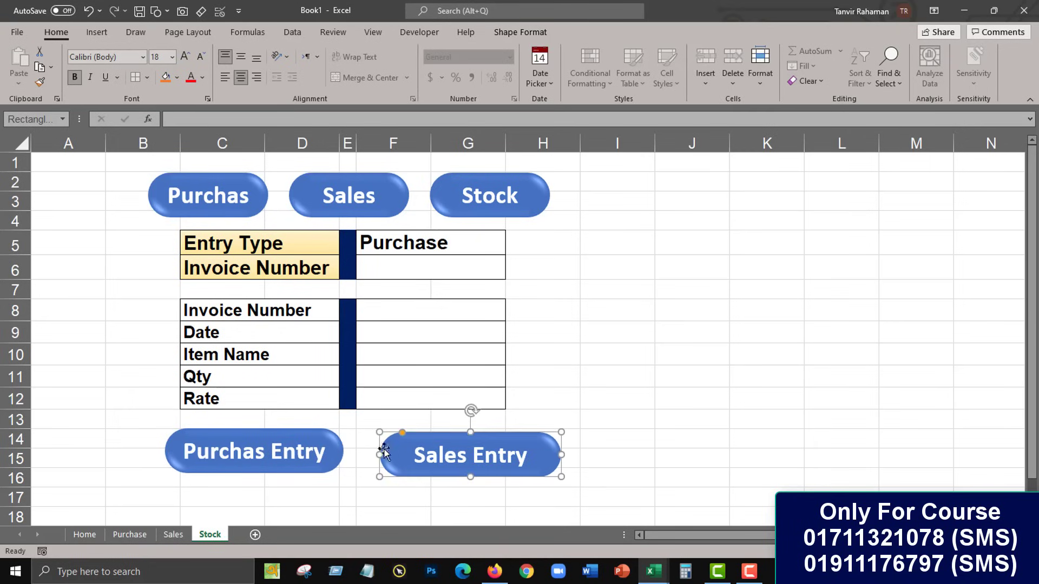
Step: Align Purchas Entry and Sales Entry on their middles with Align Middle and shift both slightly left
{"action": "left_click", "coordinate": [334, 450], "text": "ctrl"}
{"action": "left_click", "coordinate": [522, 34]}
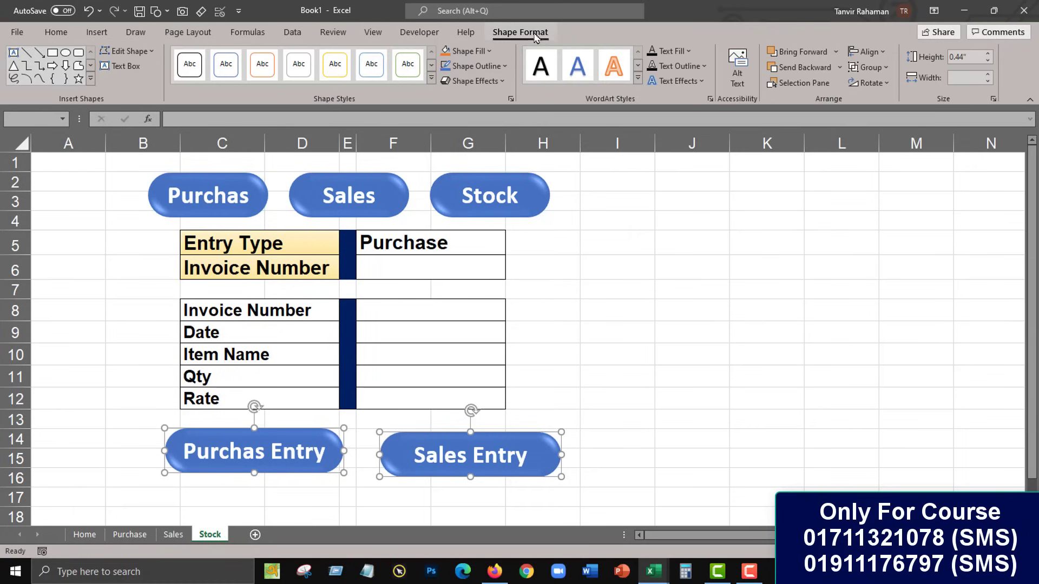
{"action": "left_click", "coordinate": [867, 51]}
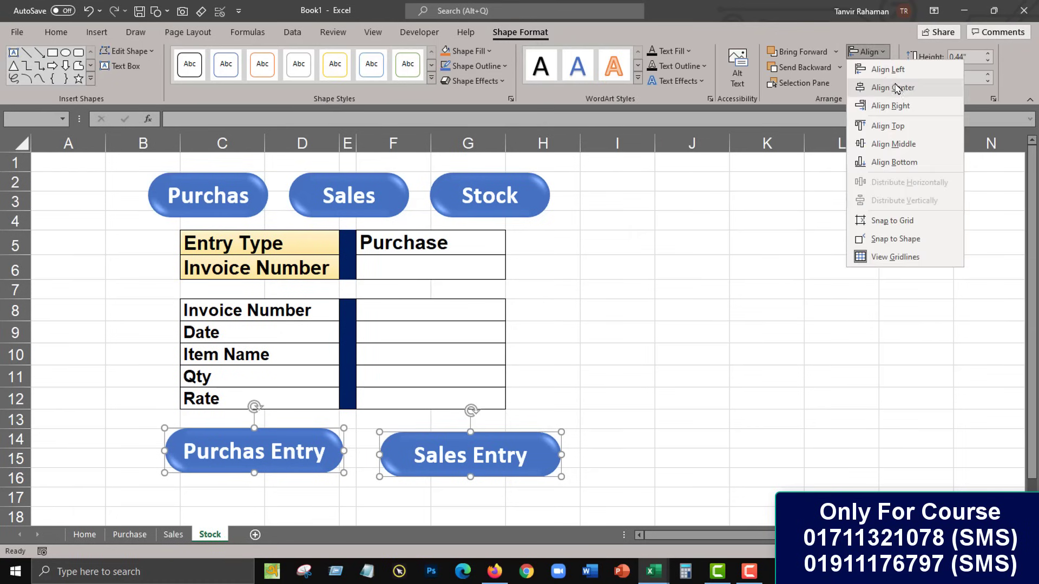
{"action": "left_click", "coordinate": [890, 145]}
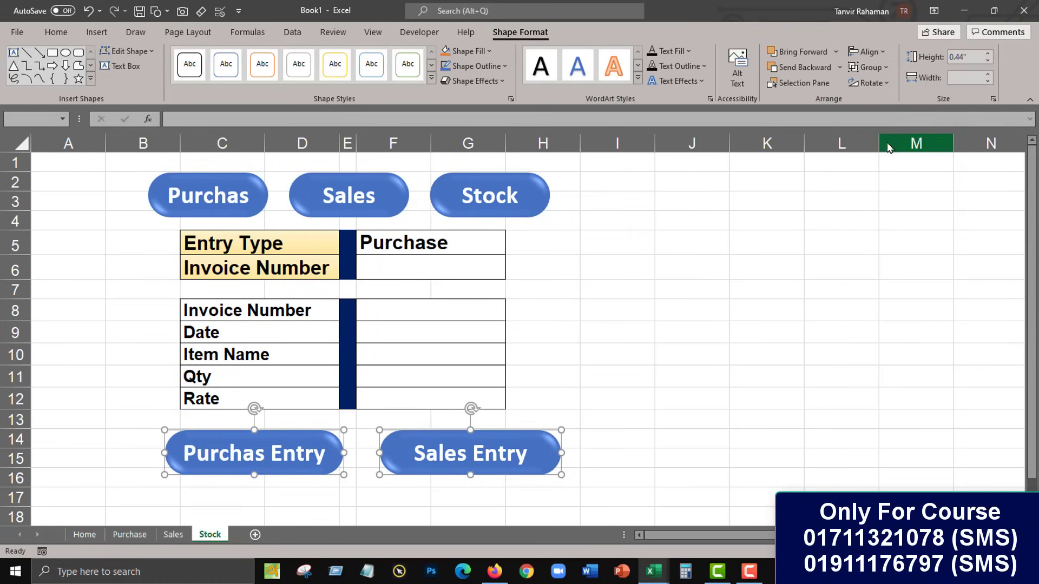
{"action": "left_click", "coordinate": [867, 51]}
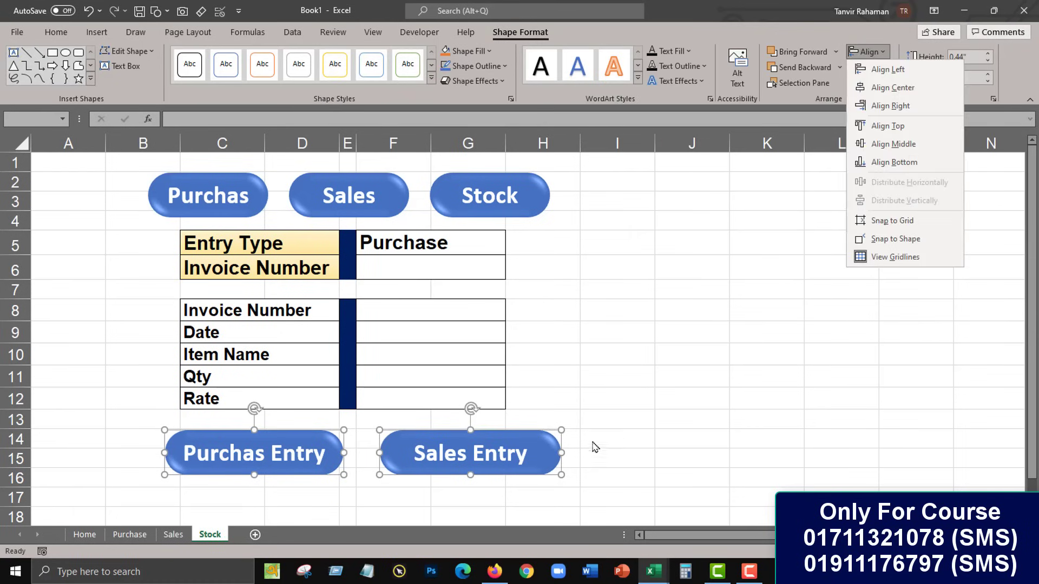
{"action": "left_click", "coordinate": [535, 461]}
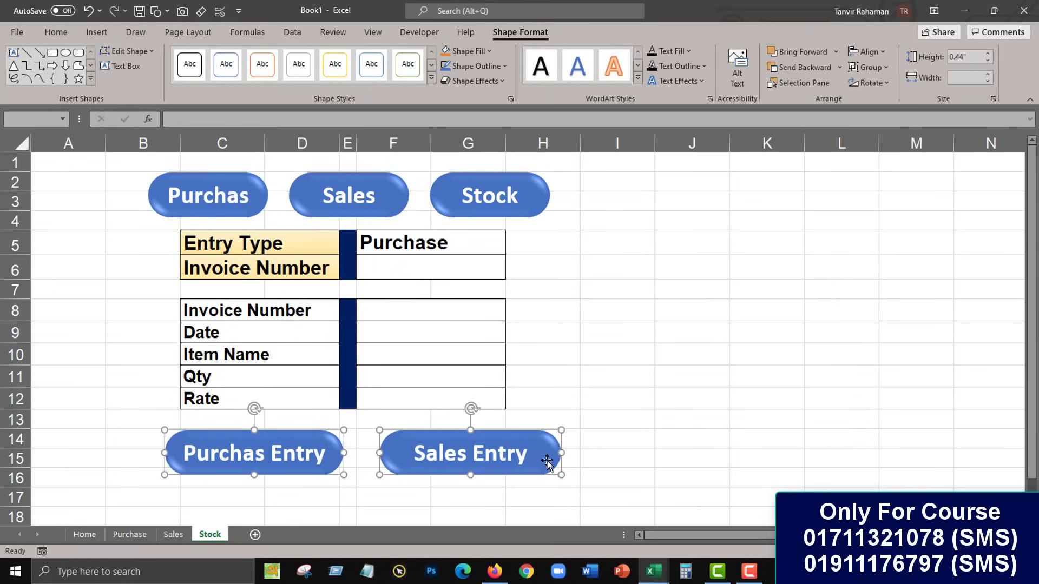
{"action": "left_click_drag", "start_coordinate": [548, 461], "coordinate": [520, 457]}
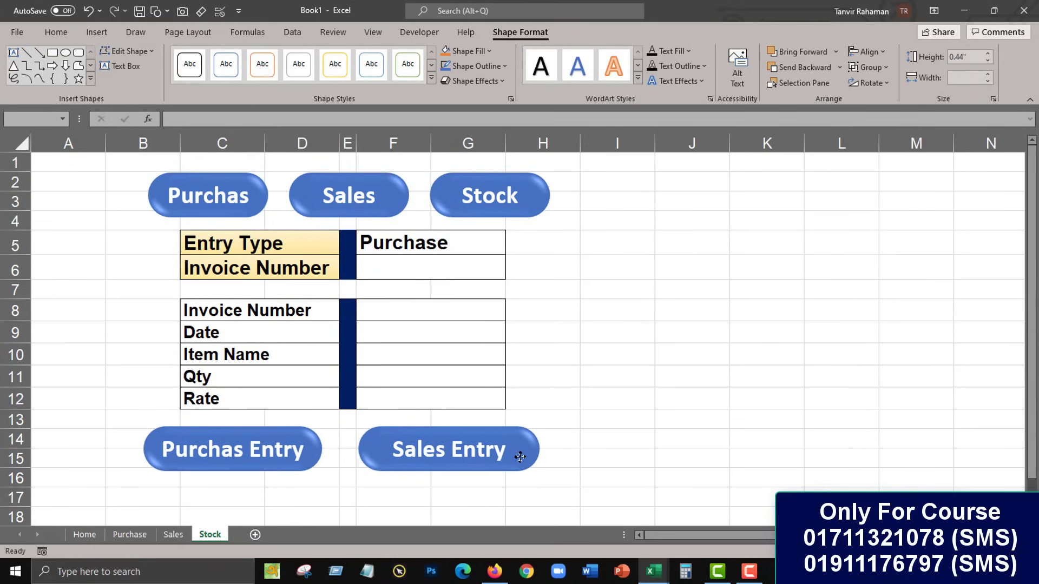
{"action": "left_click", "coordinate": [572, 454]}
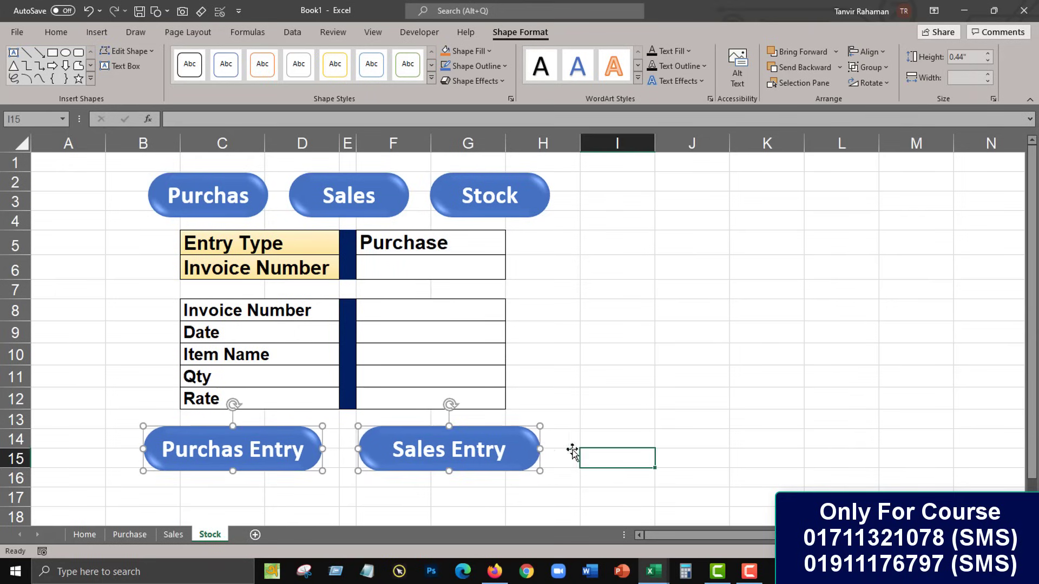
{"action": "left_click", "coordinate": [532, 454]}
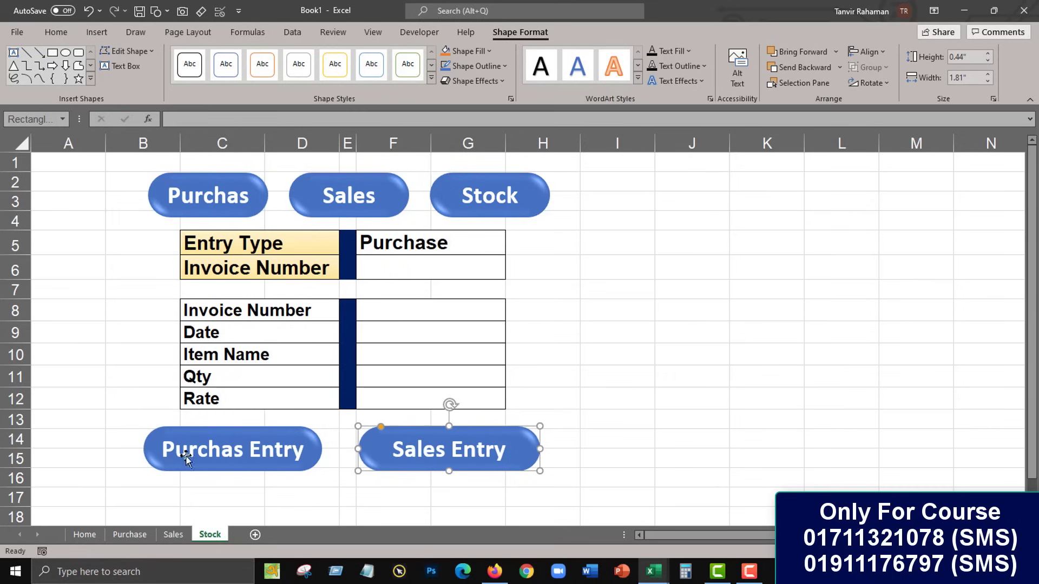
Step: Give the Sales Entry button a gold fill with black text
{"action": "left_click", "coordinate": [490, 51]}
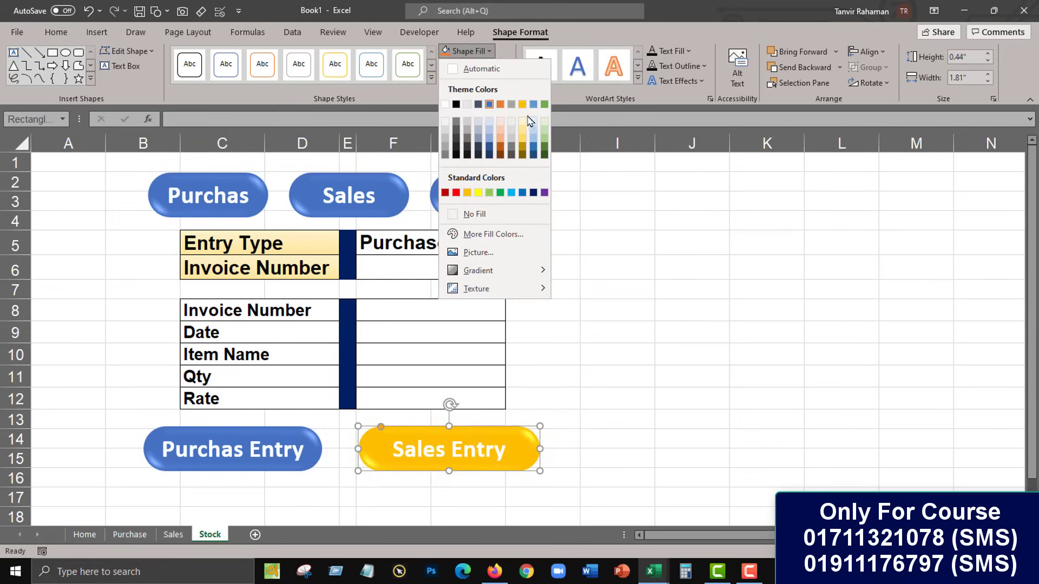
{"action": "left_click", "coordinate": [522, 105]}
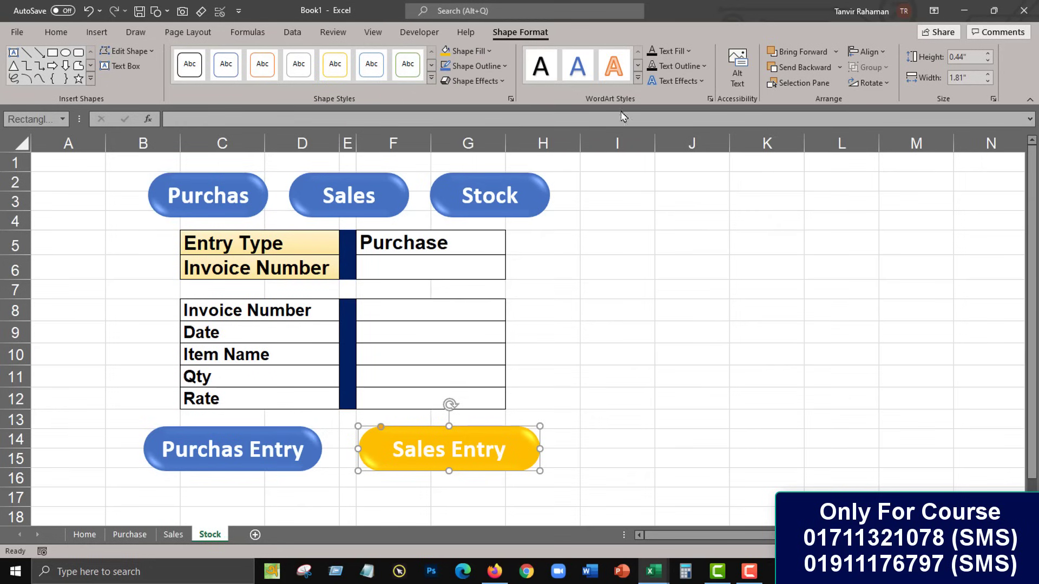
{"action": "left_click", "coordinate": [691, 56]}
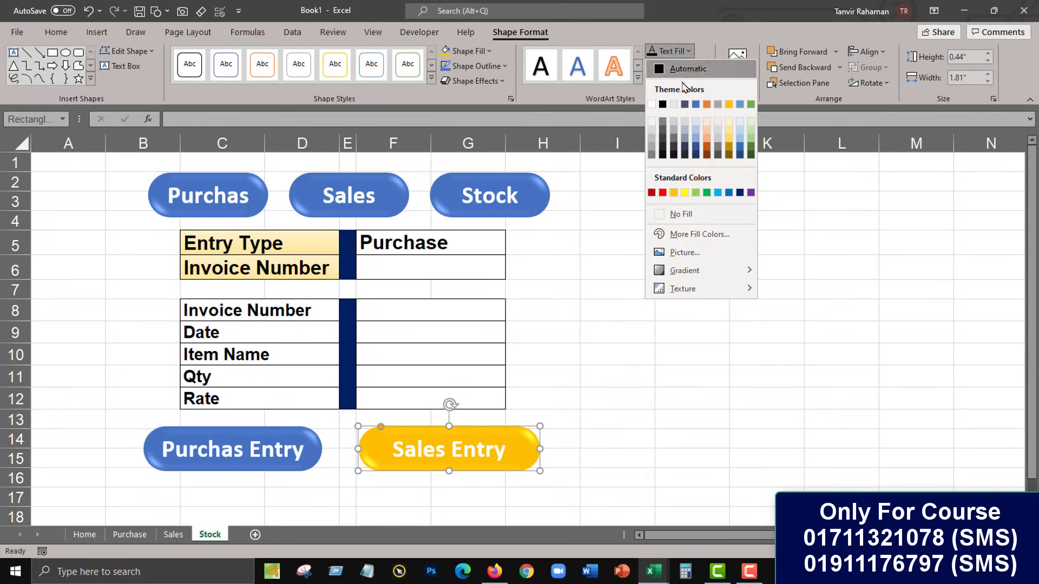
{"action": "left_click", "coordinate": [666, 103]}
Step: Fill the Purchas Entry button dark blue
{"action": "left_click", "coordinate": [312, 465]}
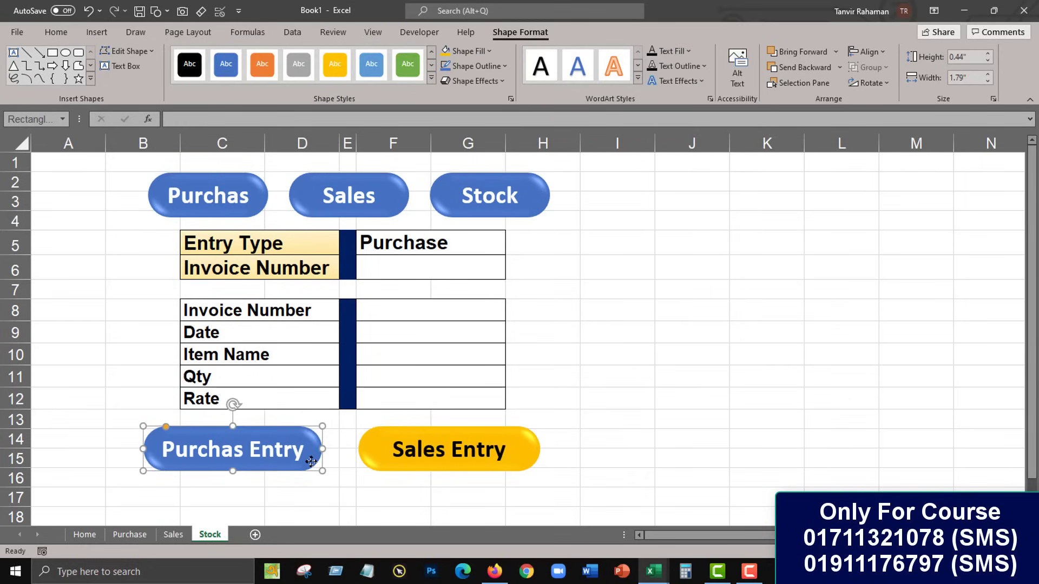
{"action": "left_click", "coordinate": [489, 52]}
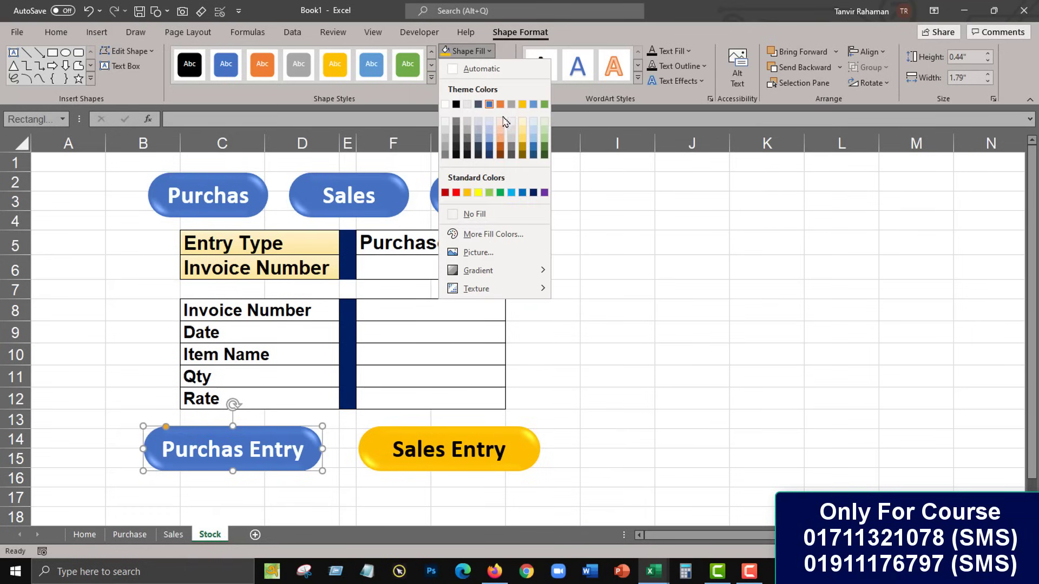
{"action": "left_click", "coordinate": [532, 193]}
{"action": "left_click", "coordinate": [625, 394]}
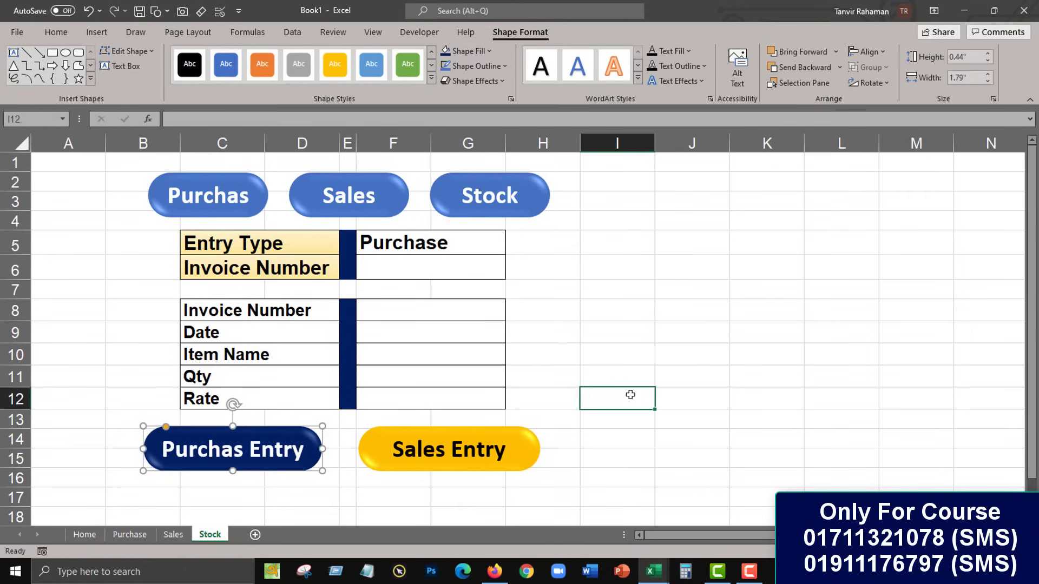
{"action": "left_click", "coordinate": [619, 475]}
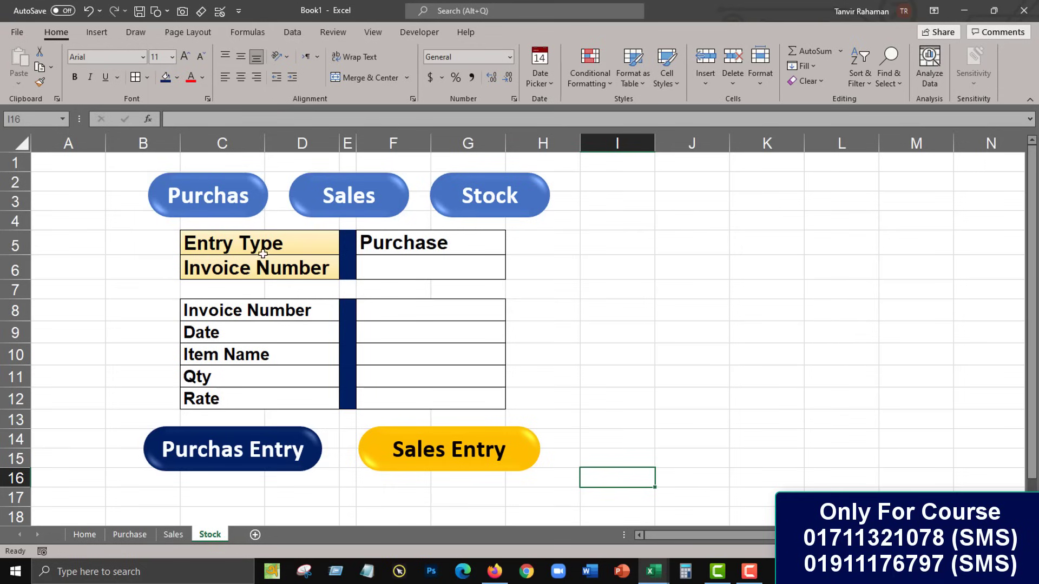
Step: Link the Purchas button to the Purchase sheet in this workbook
{"action": "left_click", "coordinate": [254, 189]}
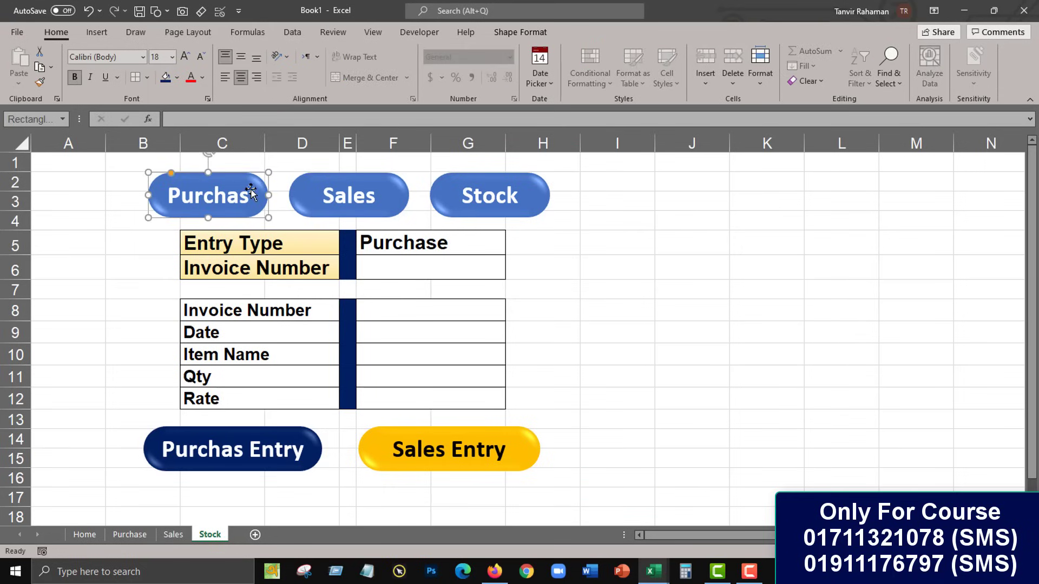
{"action": "right_click", "coordinate": [254, 191]}
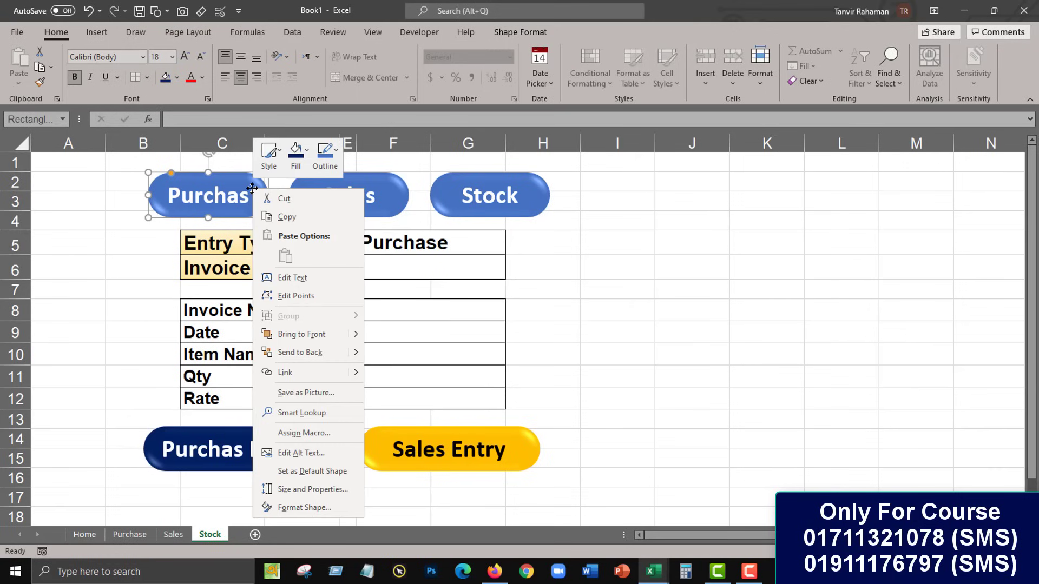
{"action": "left_click", "coordinate": [286, 372]}
{"action": "left_click", "coordinate": [579, 266]}
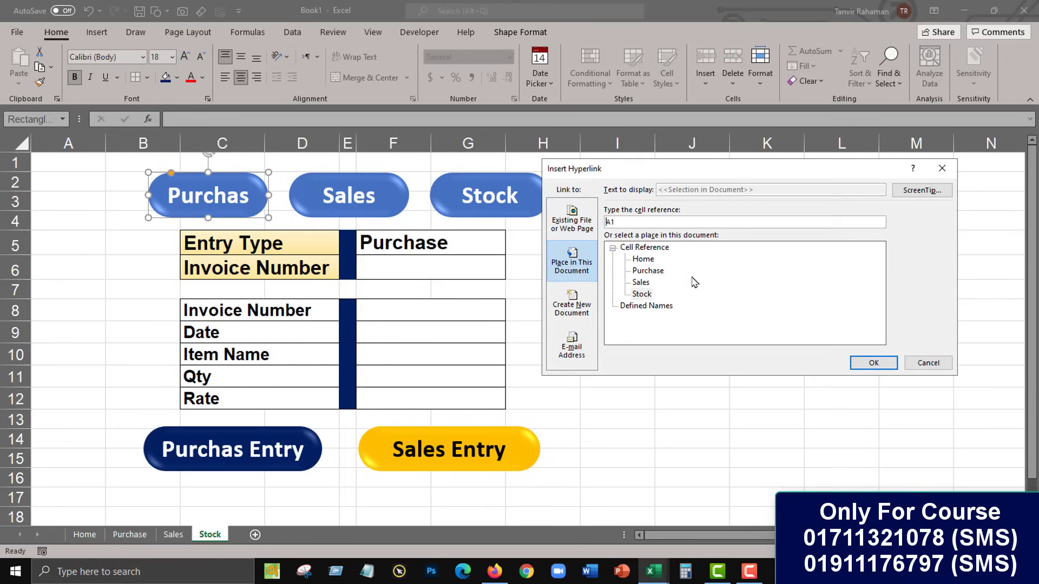
{"action": "left_click", "coordinate": [648, 273]}
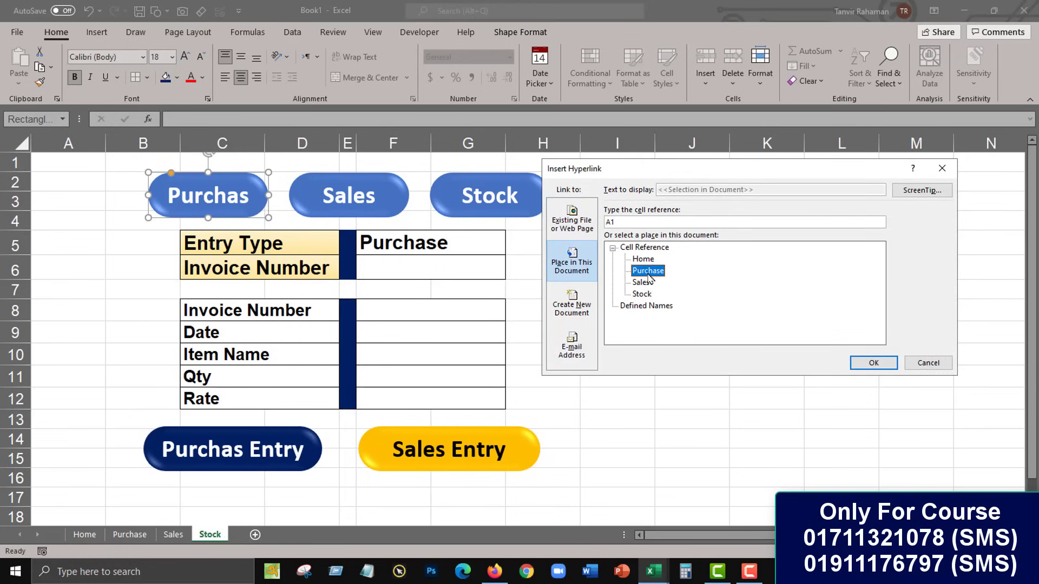
{"action": "left_click", "coordinate": [873, 363]}
Step: Link the Sales button to the Sales sheet in this workbook
{"action": "left_click", "coordinate": [394, 193]}
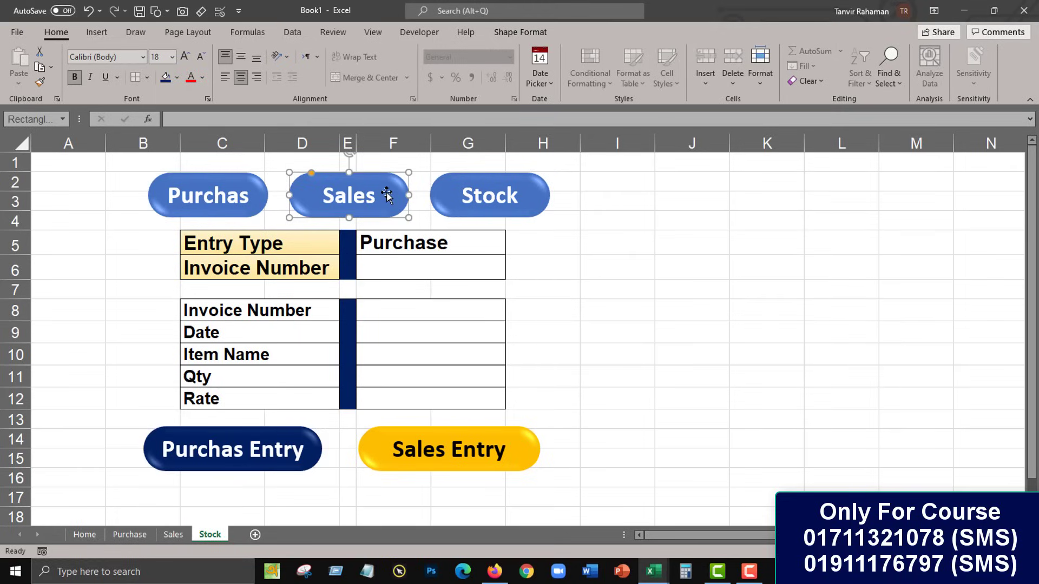
{"action": "right_click", "coordinate": [390, 192]}
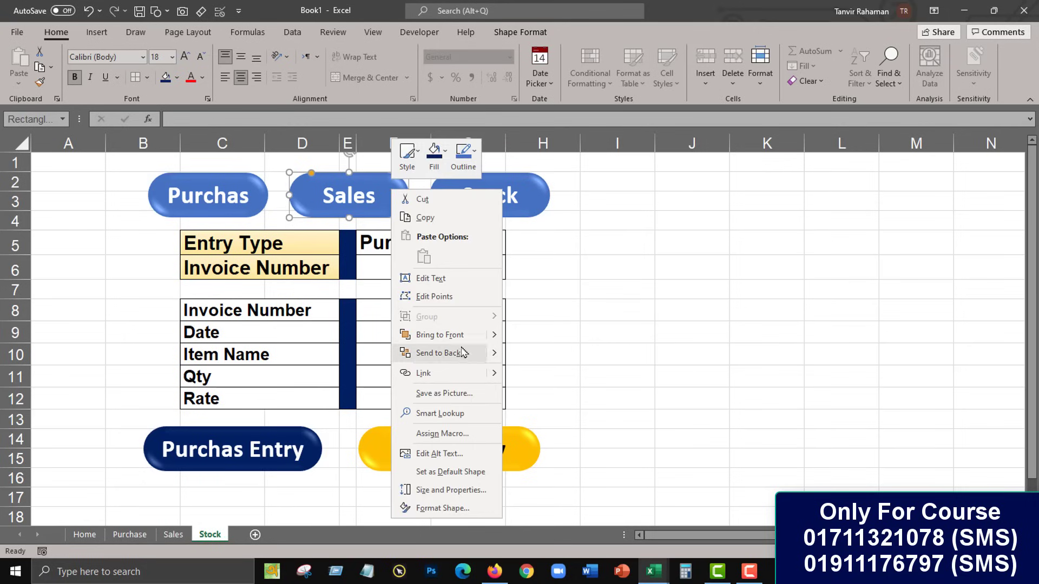
{"action": "left_click", "coordinate": [427, 374]}
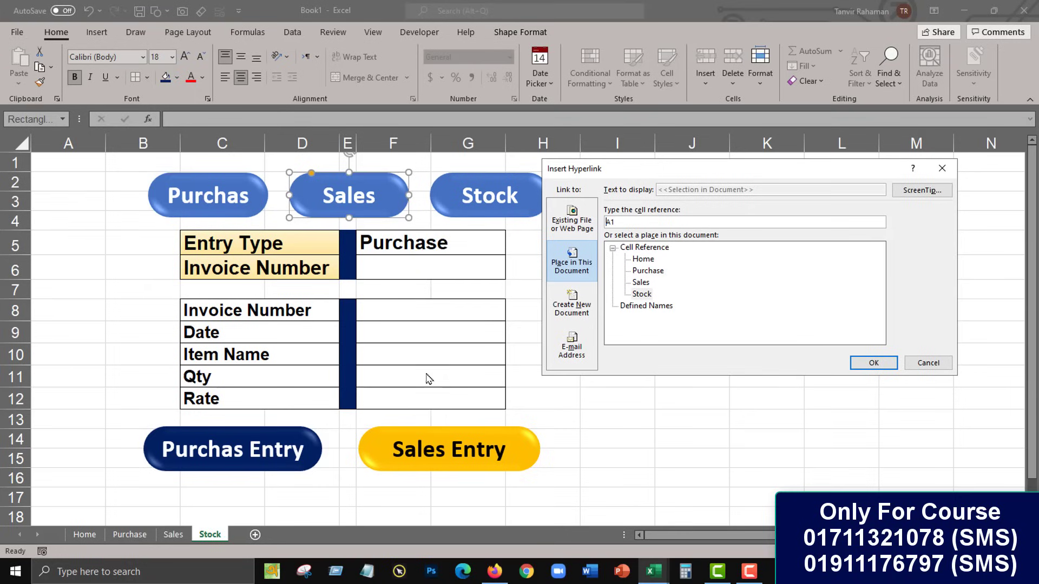
{"action": "left_click", "coordinate": [641, 282]}
{"action": "left_click", "coordinate": [896, 367]}
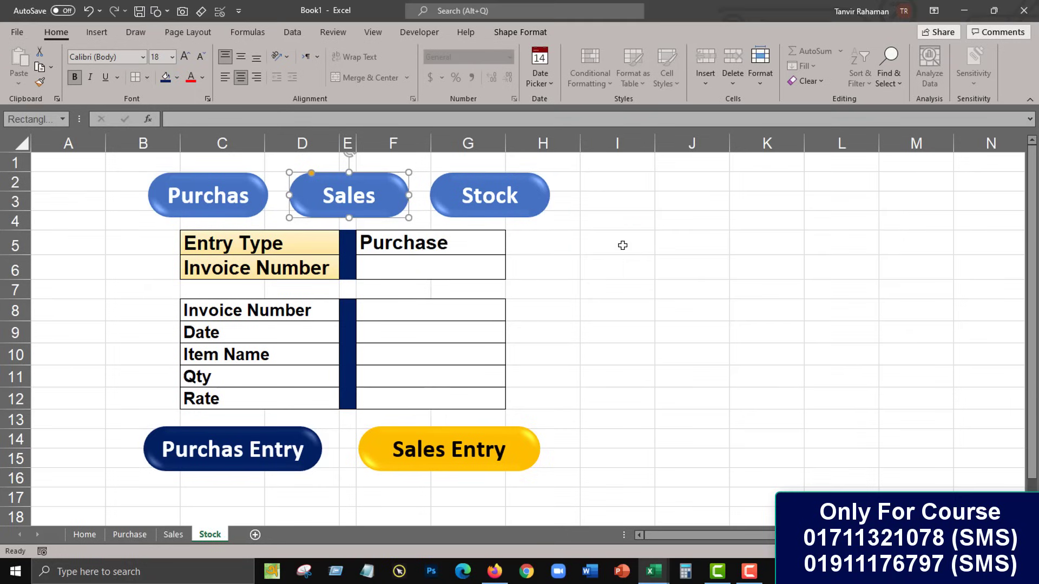
{"action": "left_click", "coordinate": [534, 199]}
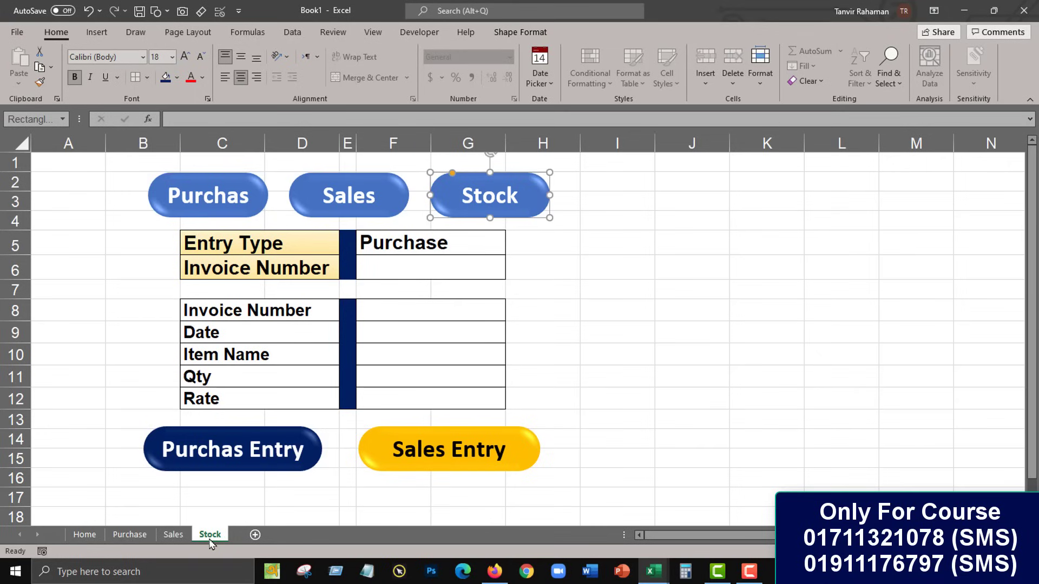
{"action": "left_click", "coordinate": [84, 537]}
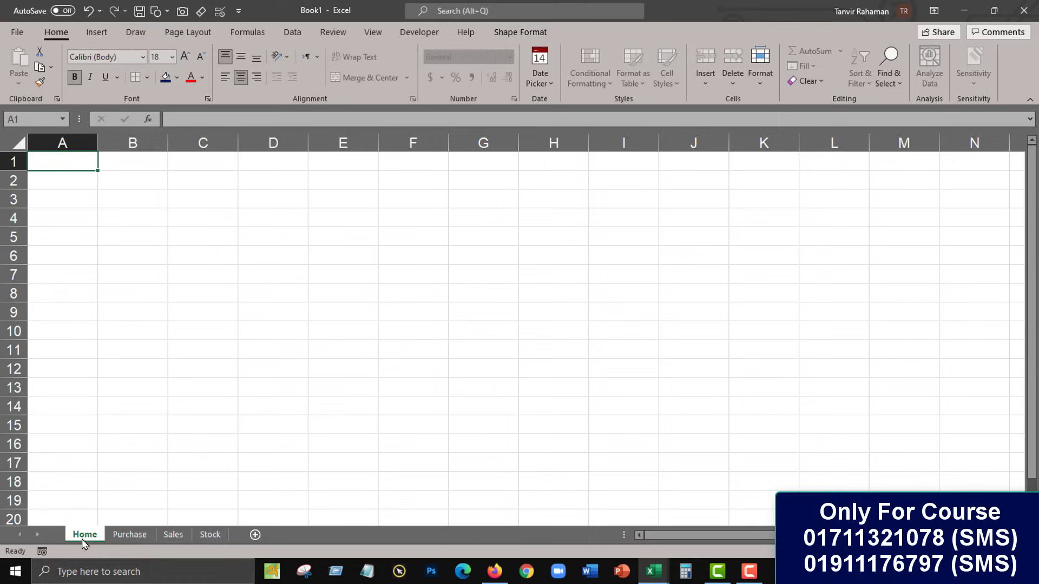
{"action": "left_click", "coordinate": [215, 539]}
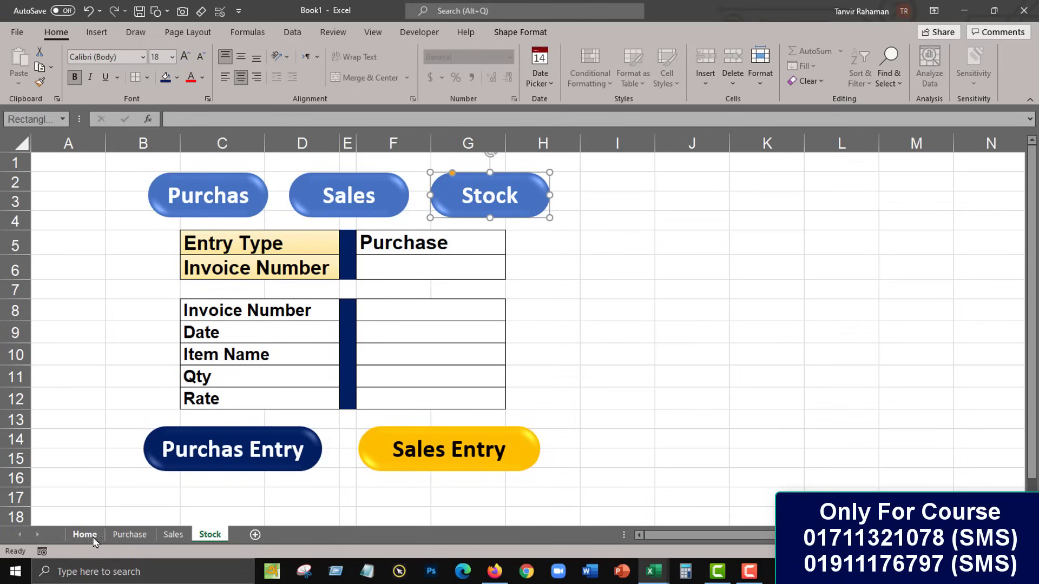
Step: Rename the sheet tabs, moving the entry-form sheet to the front and naming it Home
{"action": "left_click", "coordinate": [85, 535]}
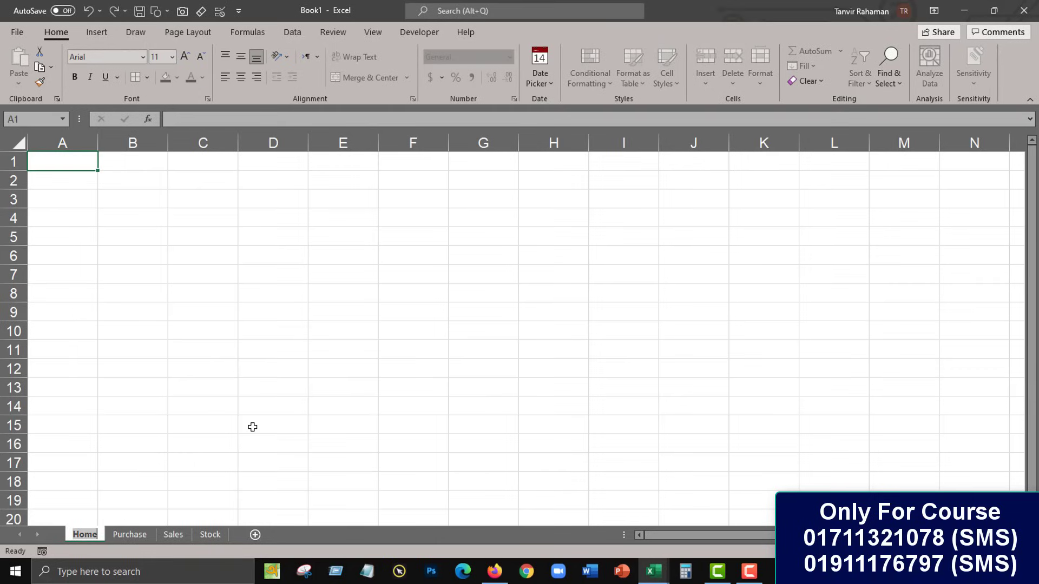
{"action": "type", "text": "Stroc"}
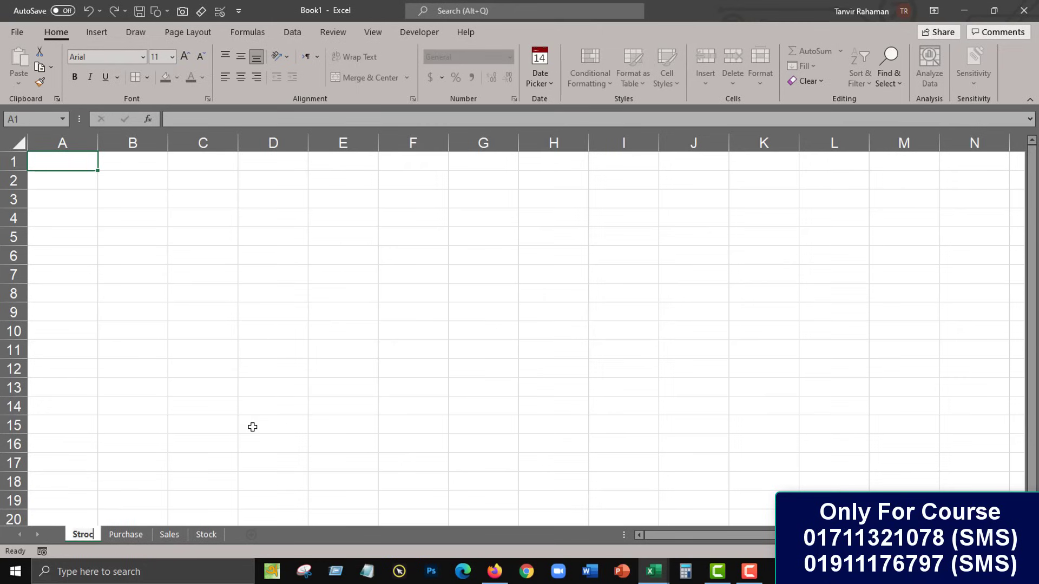
{"action": "key", "text": "BackSpace"}
{"action": "key", "text": "BackSpace"}
{"action": "key", "text": "BackSpace"}
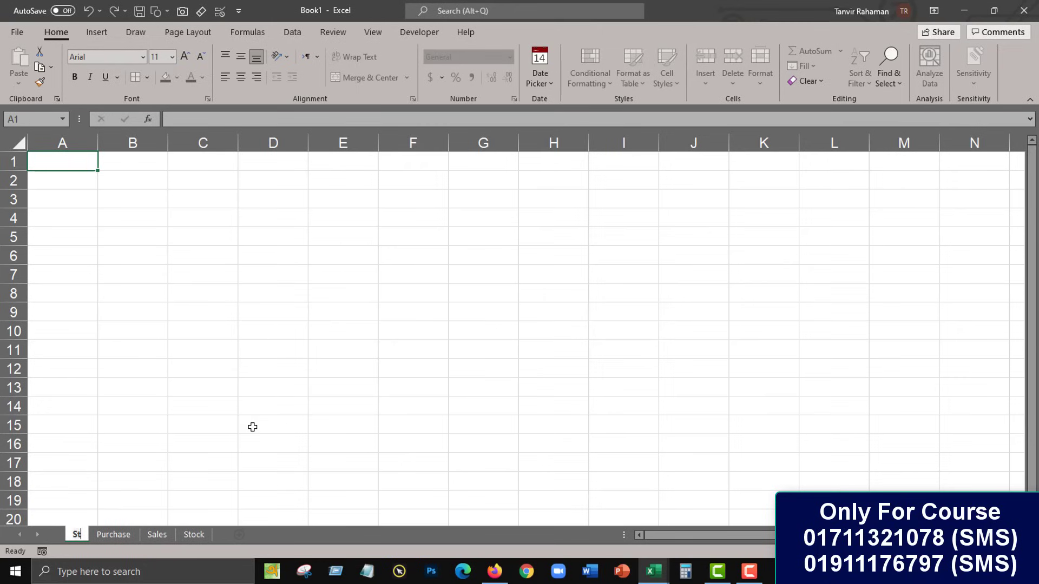
{"action": "type", "text": "ocks"}
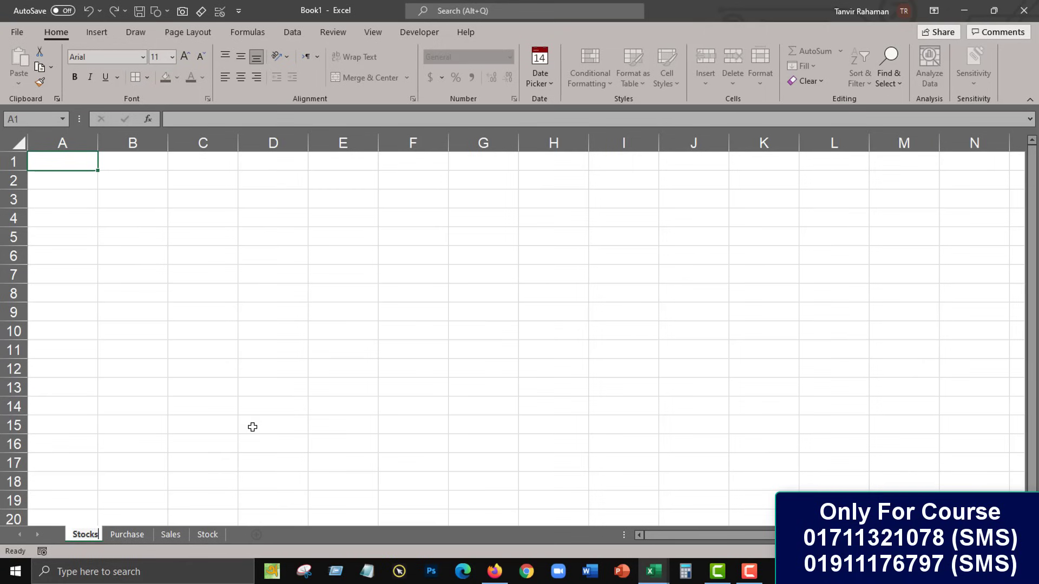
{"action": "left_click", "coordinate": [253, 427]}
{"action": "left_click", "coordinate": [211, 535]}
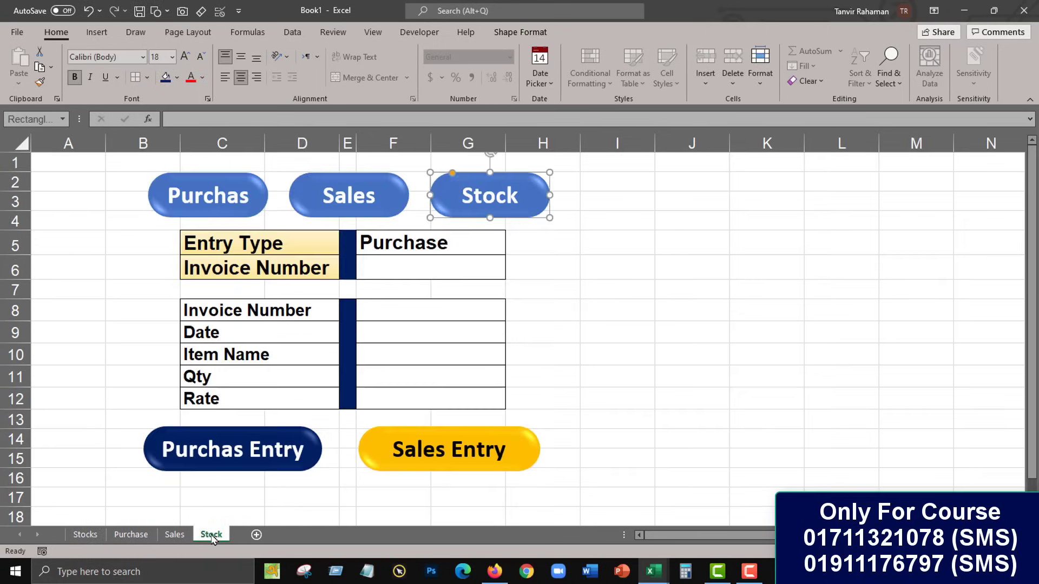
{"action": "left_click_drag", "start_coordinate": [211, 536], "coordinate": [84, 536]}
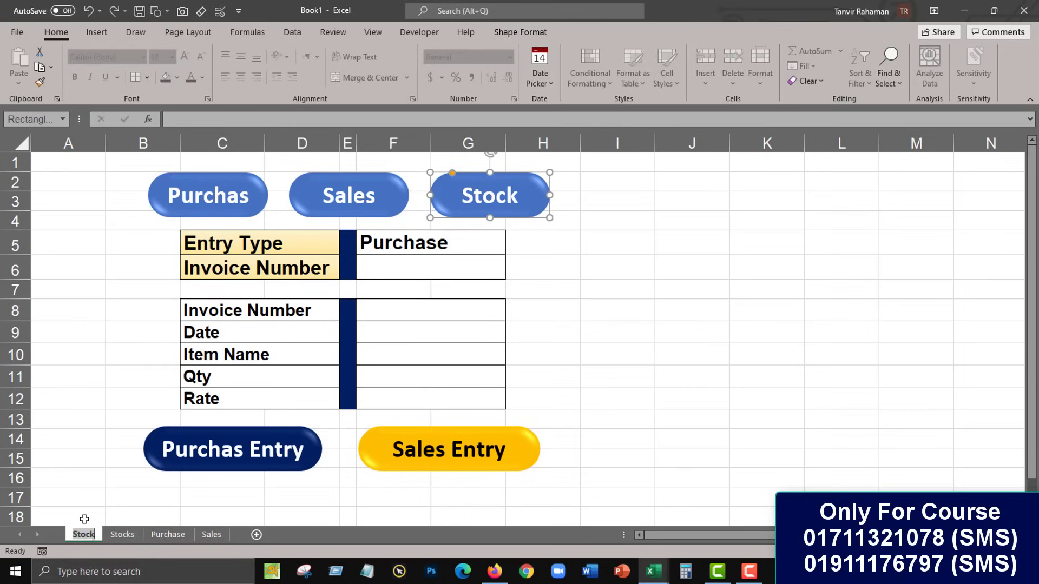
{"action": "type", "text": "Home"}
{"action": "key", "text": "Return"}
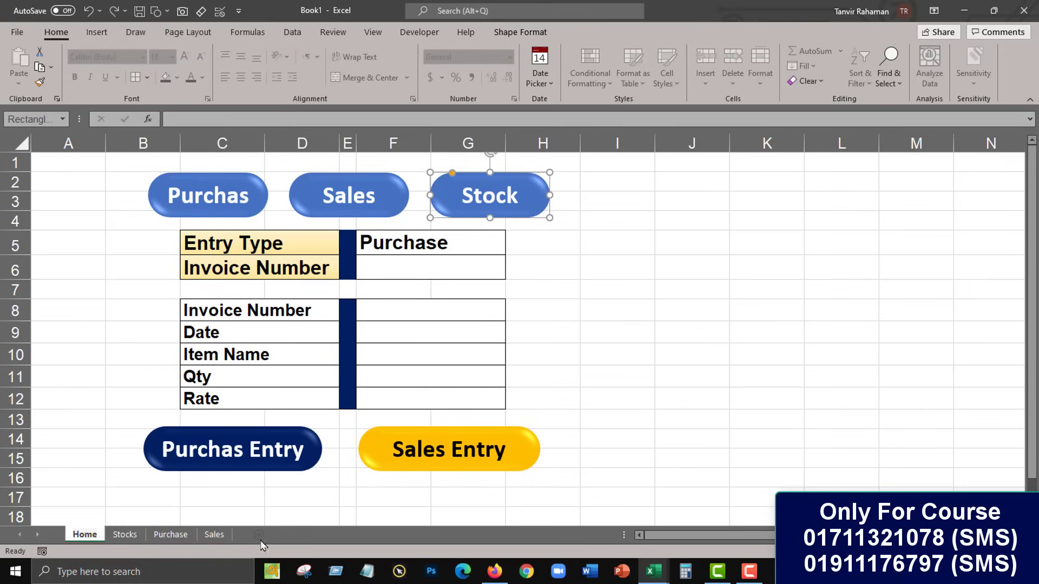
Step: Move the Stocks sheet after Sales, rename it Stock, and return to Home
{"action": "left_click", "coordinate": [125, 534]}
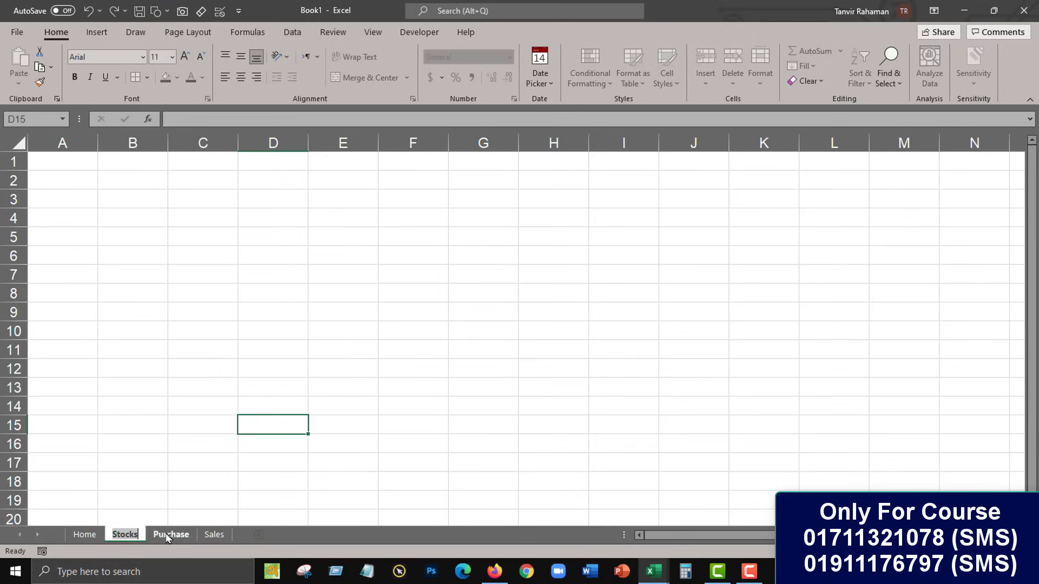
{"action": "left_click", "coordinate": [126, 538]}
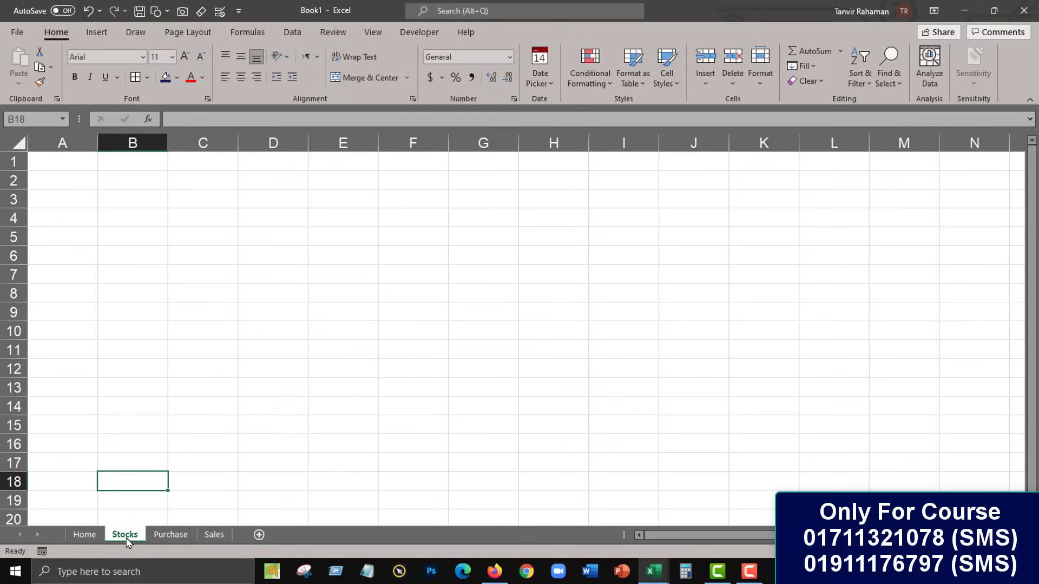
{"action": "left_click", "coordinate": [171, 536]}
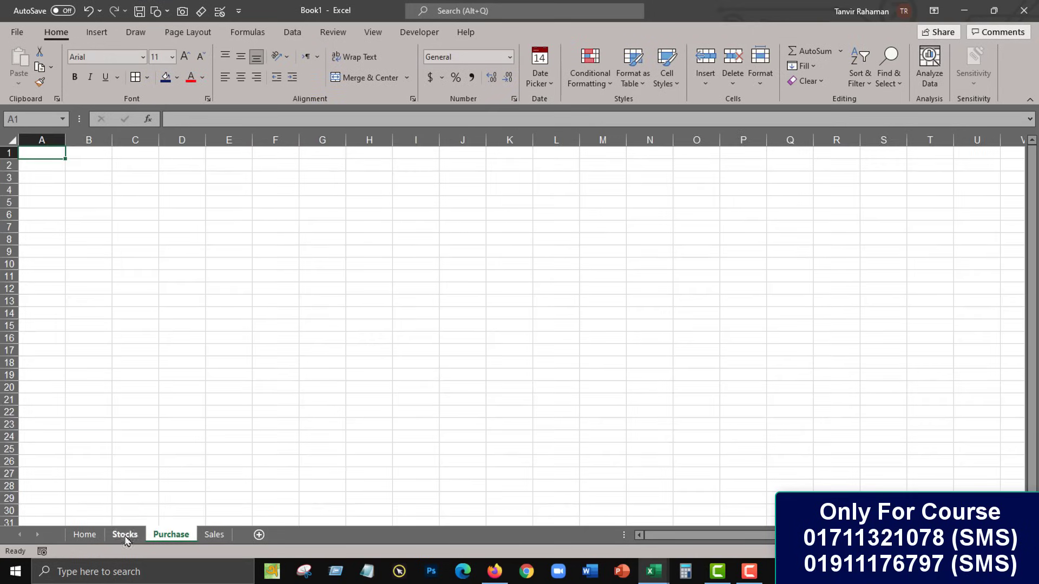
{"action": "left_click", "coordinate": [125, 536]}
{"action": "left_click_drag", "start_coordinate": [125, 539], "coordinate": [226, 538]}
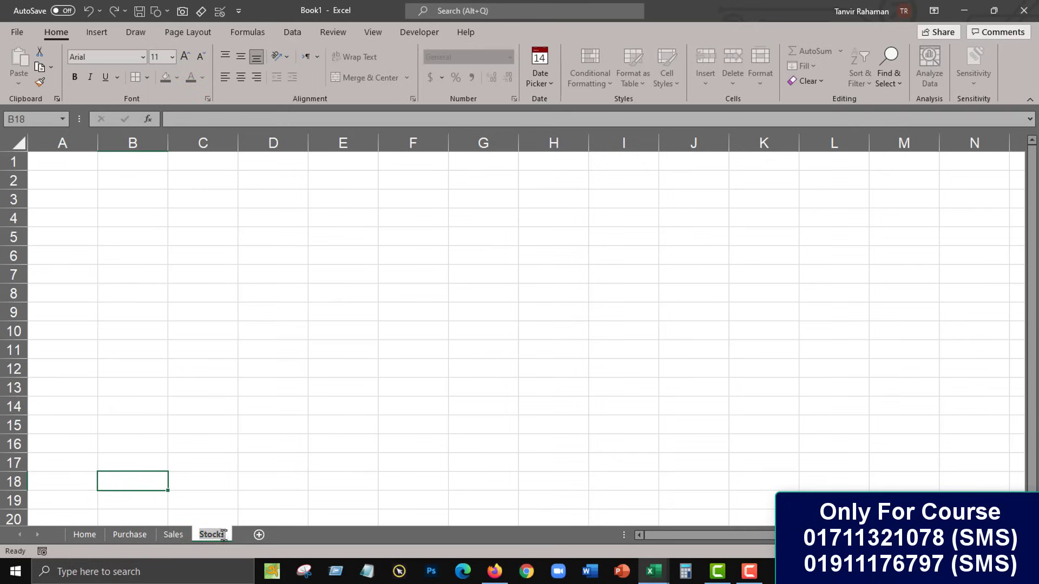
{"action": "left_click", "coordinate": [223, 535]}
{"action": "key", "text": "BackSpace"}
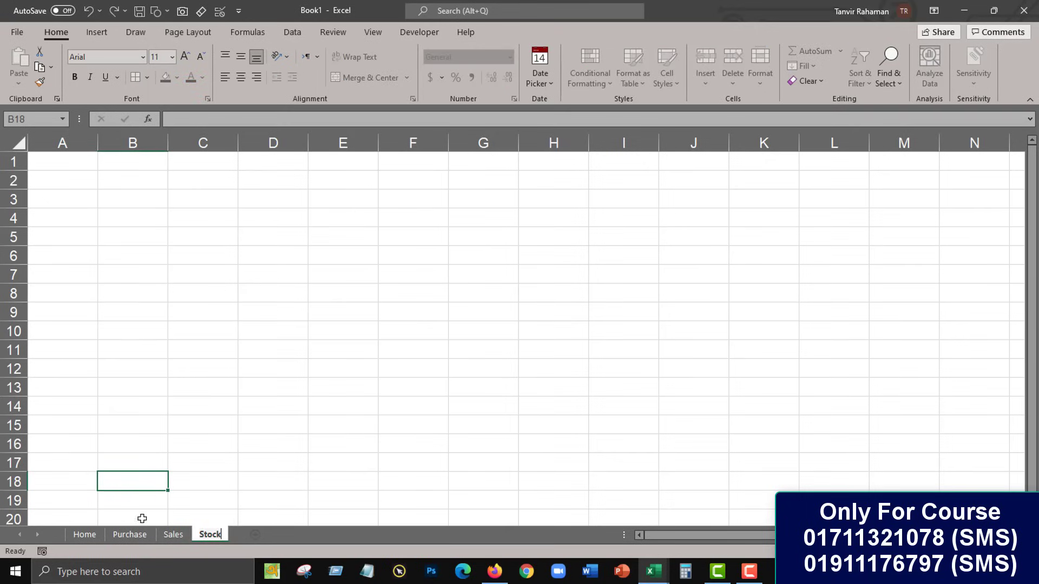
{"action": "left_click", "coordinate": [86, 536]}
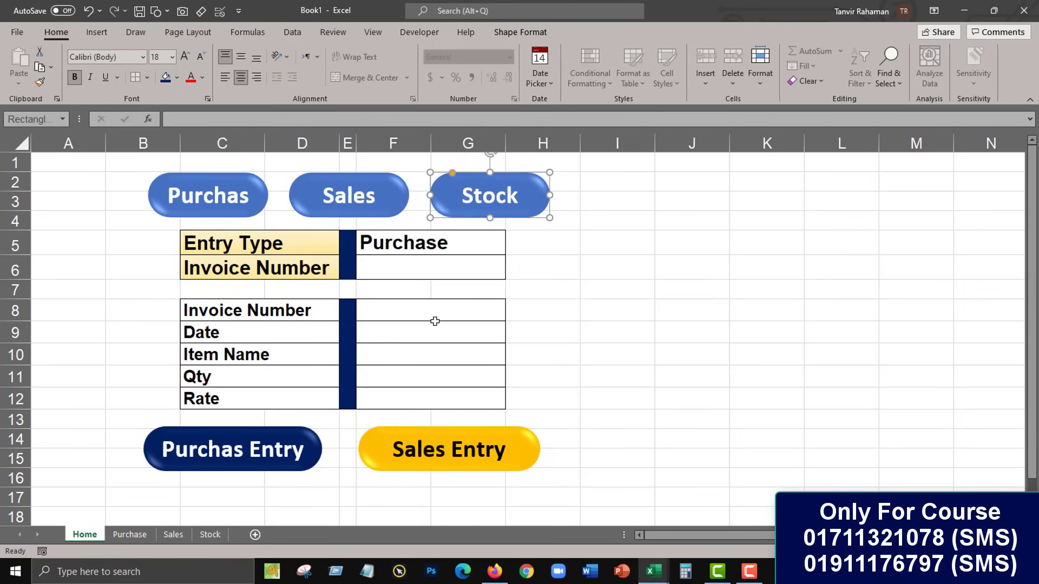
{"action": "left_click", "coordinate": [596, 257]}
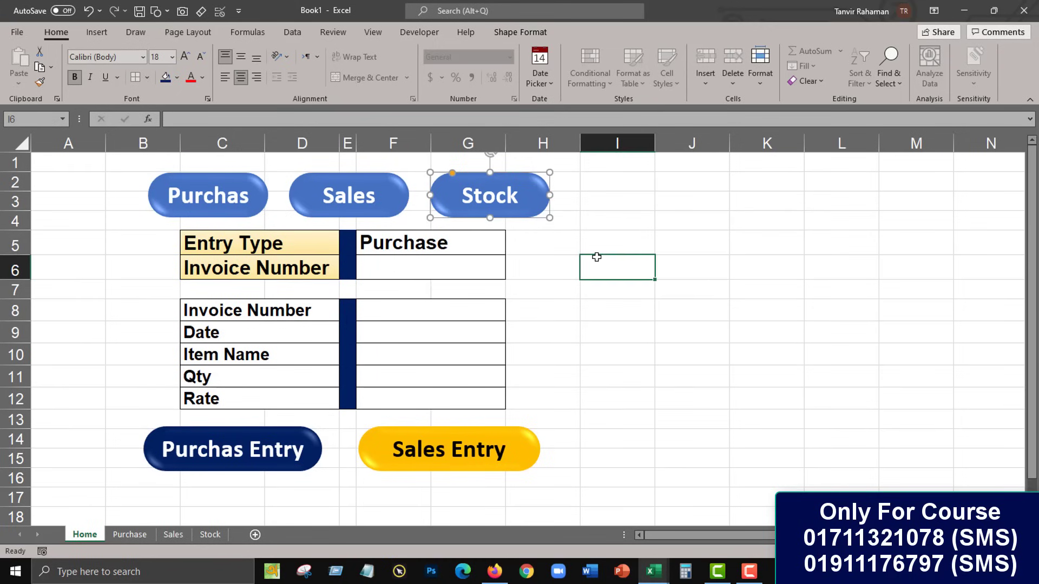
Step: Give the Home sheet's Stock button a hyperlink to the Stock sheet in this workbook
{"action": "left_click", "coordinate": [534, 204]}
{"action": "right_click", "coordinate": [535, 200]}
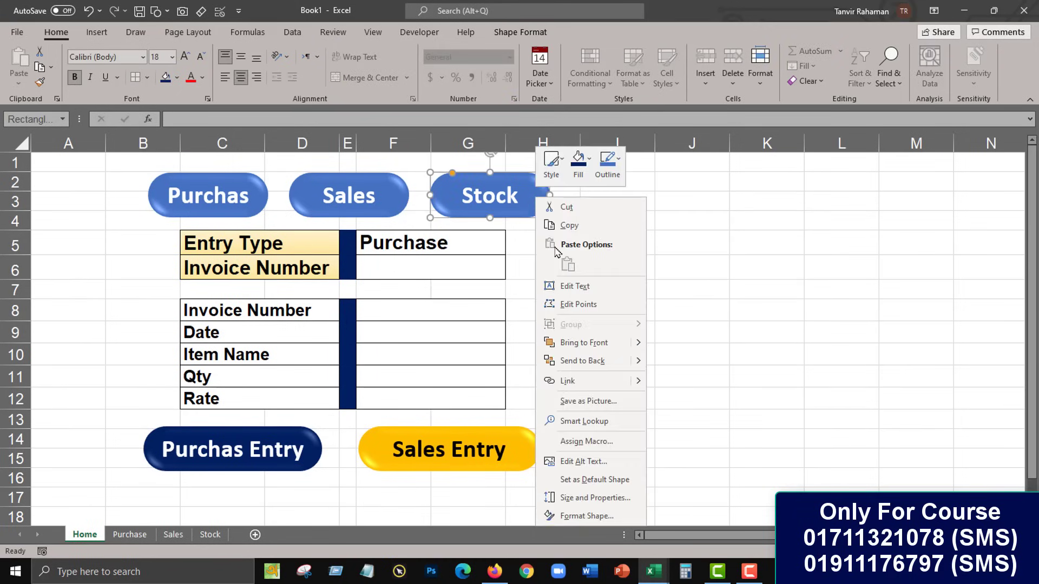
{"action": "left_click", "coordinate": [568, 381]}
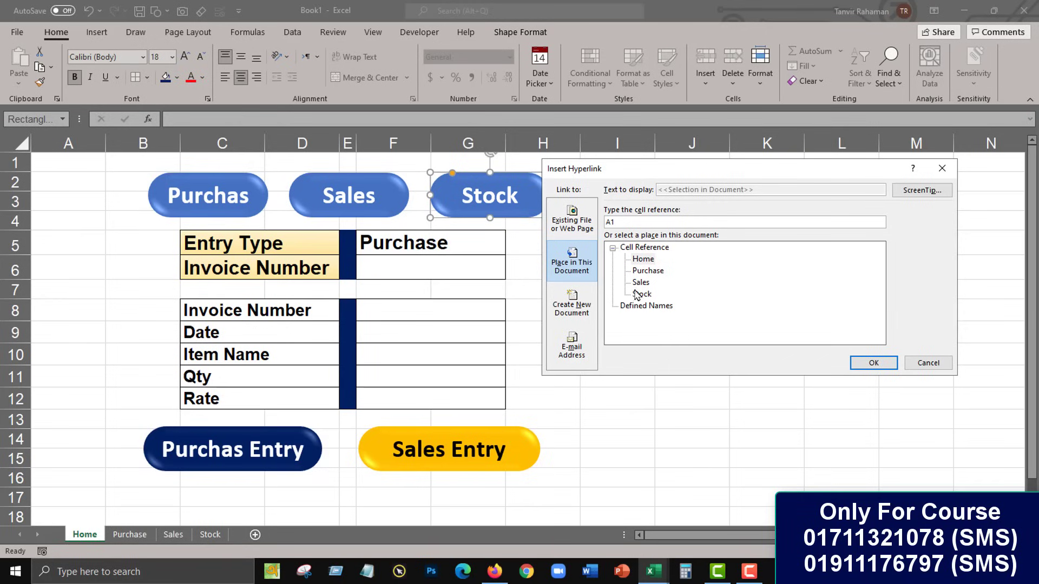
{"action": "left_click", "coordinate": [641, 294]}
{"action": "left_click", "coordinate": [871, 363]}
{"action": "left_click", "coordinate": [692, 346]}
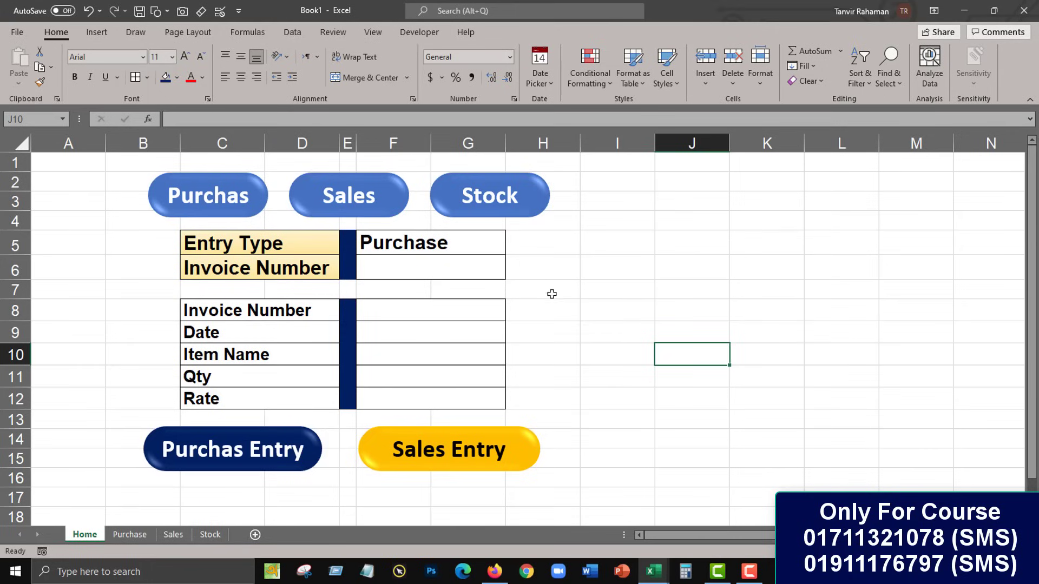
{"action": "left_click", "coordinate": [598, 290]}
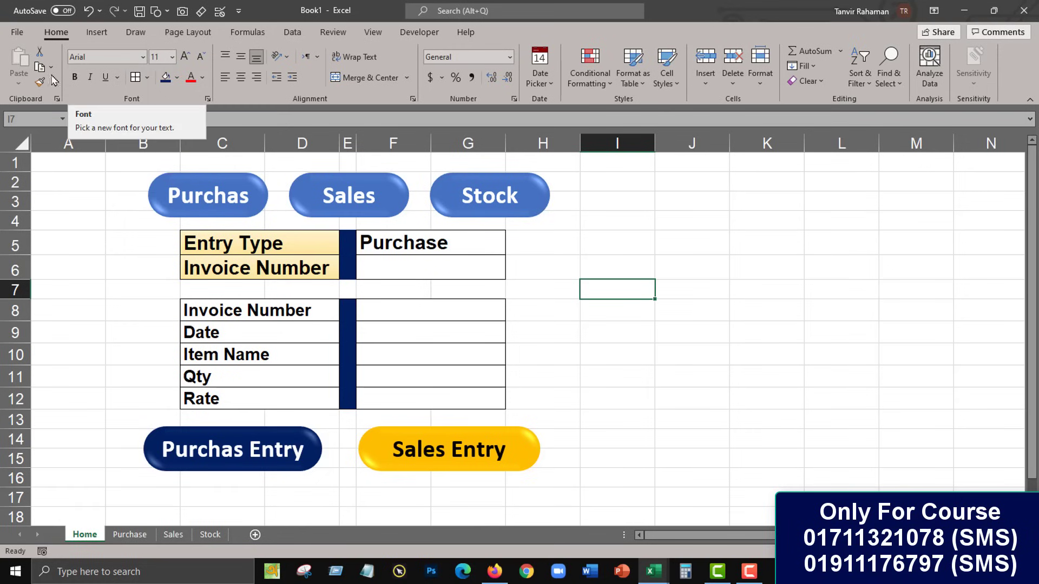
Step: Save the workbook to the Desktop as YouTube Video Stock.xlsm, an Excel Macro-Enabled Workbook
{"action": "left_click", "coordinate": [17, 32]}
{"action": "left_click", "coordinate": [21, 211]}
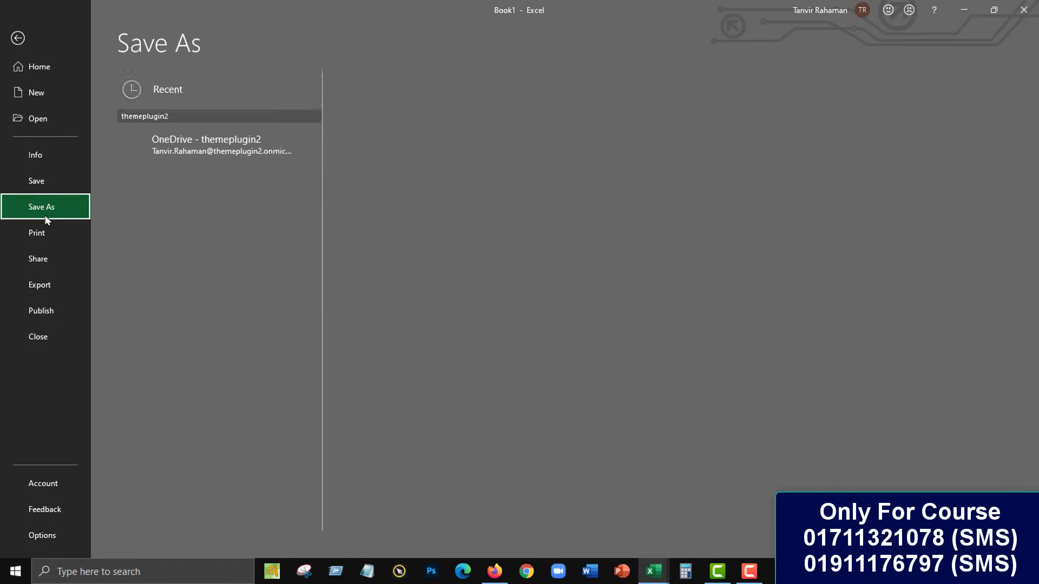
{"action": "left_click", "coordinate": [436, 152]}
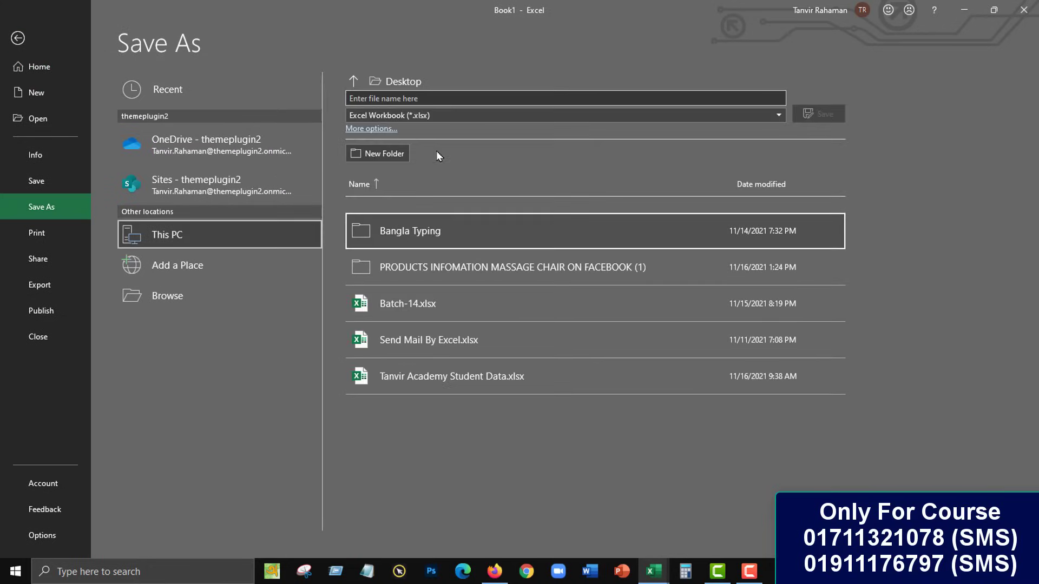
{"action": "left_click", "coordinate": [161, 303]}
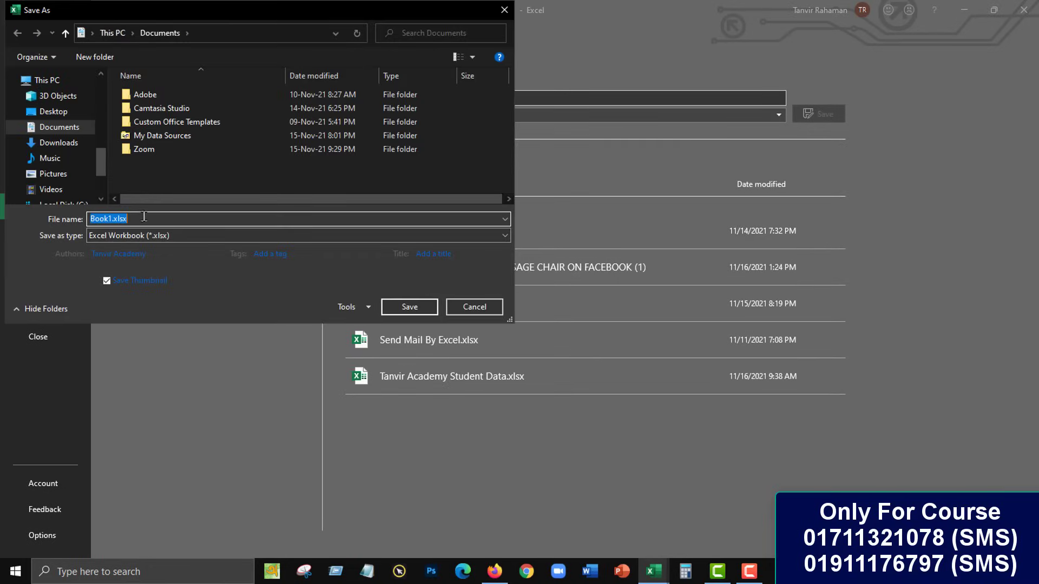
{"action": "scroll", "coordinate": [88, 157], "scroll_direction": "up", "scroll_amount": 2}
{"action": "scroll", "coordinate": [84, 98], "scroll_direction": "up", "scroll_amount": 3}
{"action": "left_click", "coordinate": [52, 101]}
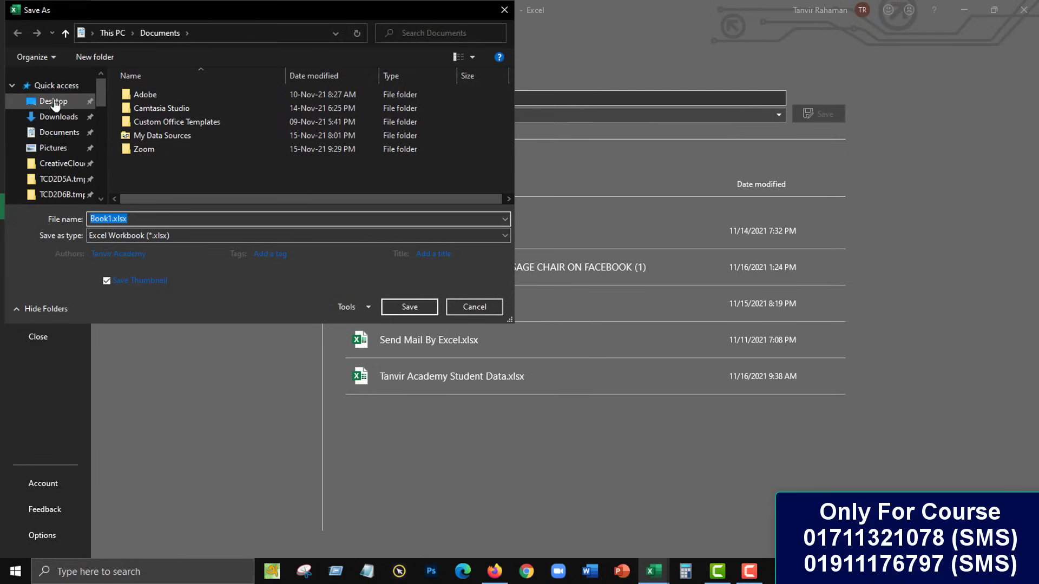
{"action": "left_click", "coordinate": [154, 219]}
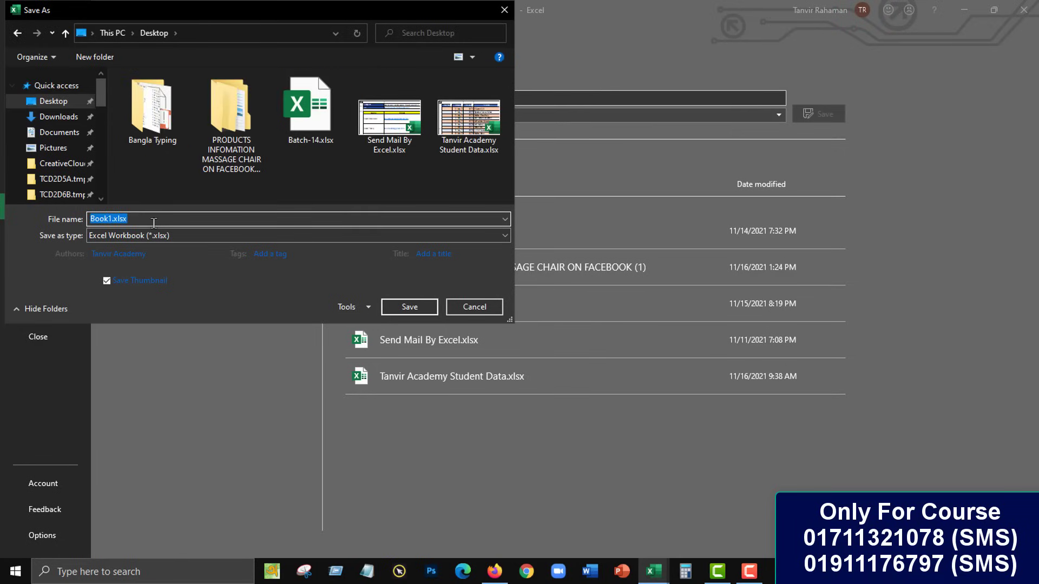
{"action": "type", "text": "YouTube VIdeo Stock"}
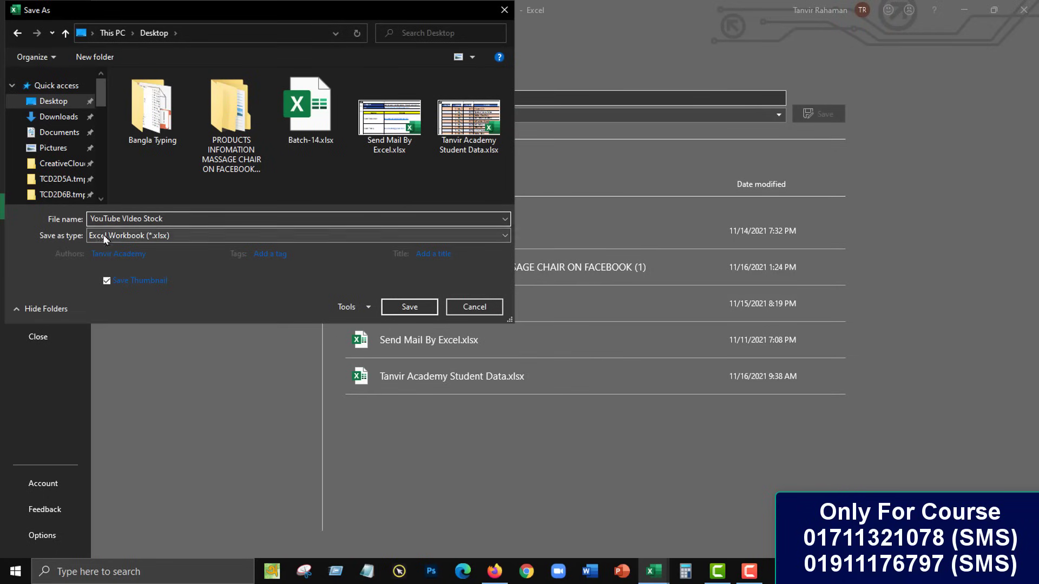
{"action": "left_click", "coordinate": [112, 234]}
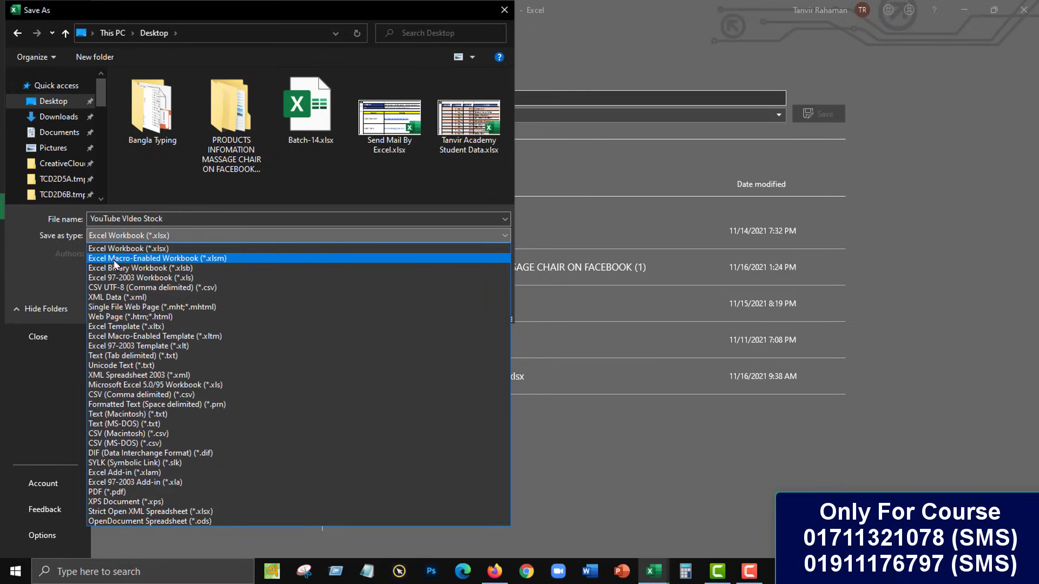
{"action": "left_click", "coordinate": [152, 259]}
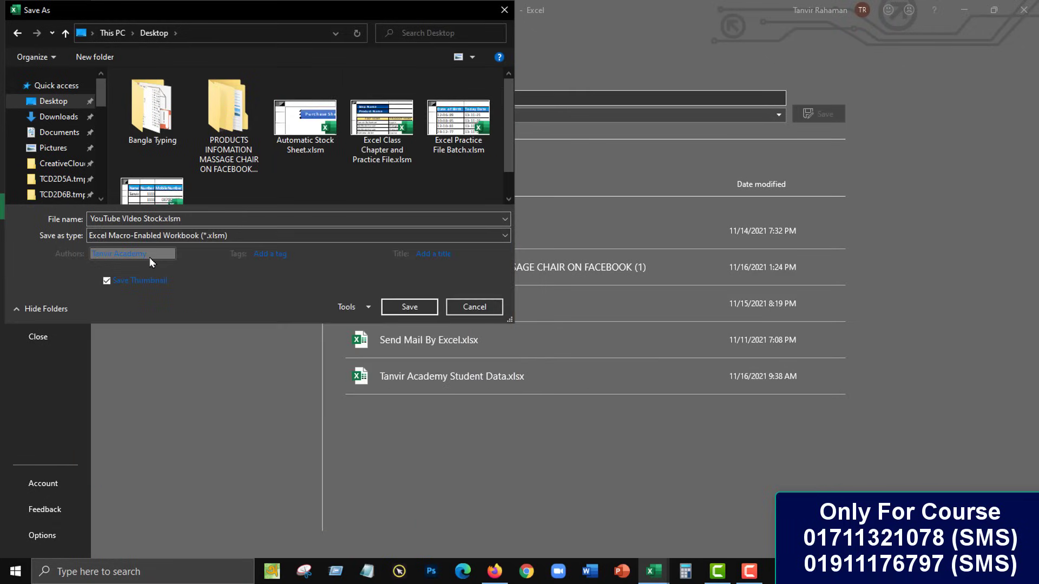
{"action": "left_click", "coordinate": [427, 311]}
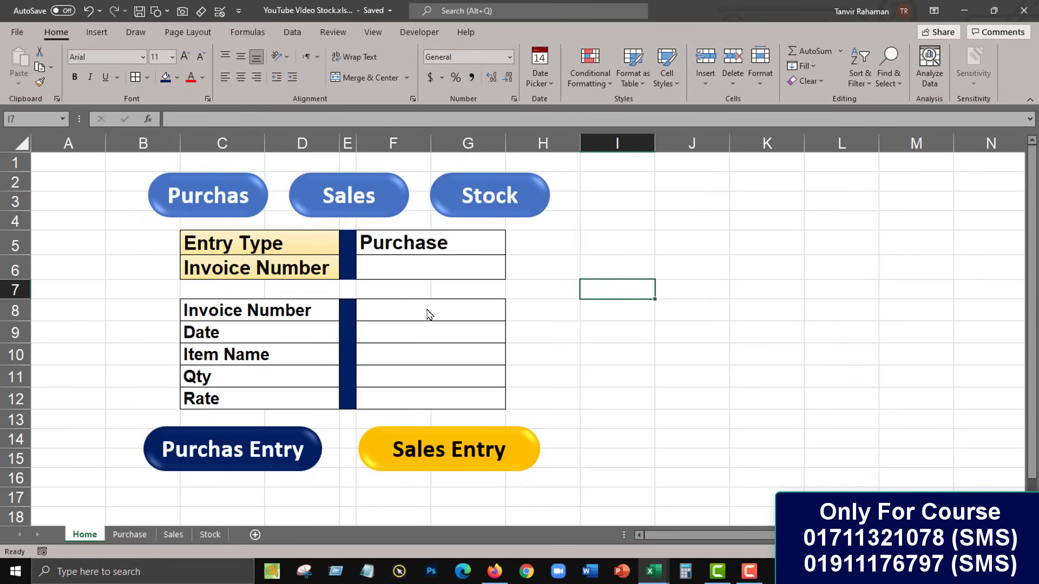
Step: Copy the Home form's field labels in C8:D12
{"action": "left_click", "coordinate": [677, 264]}
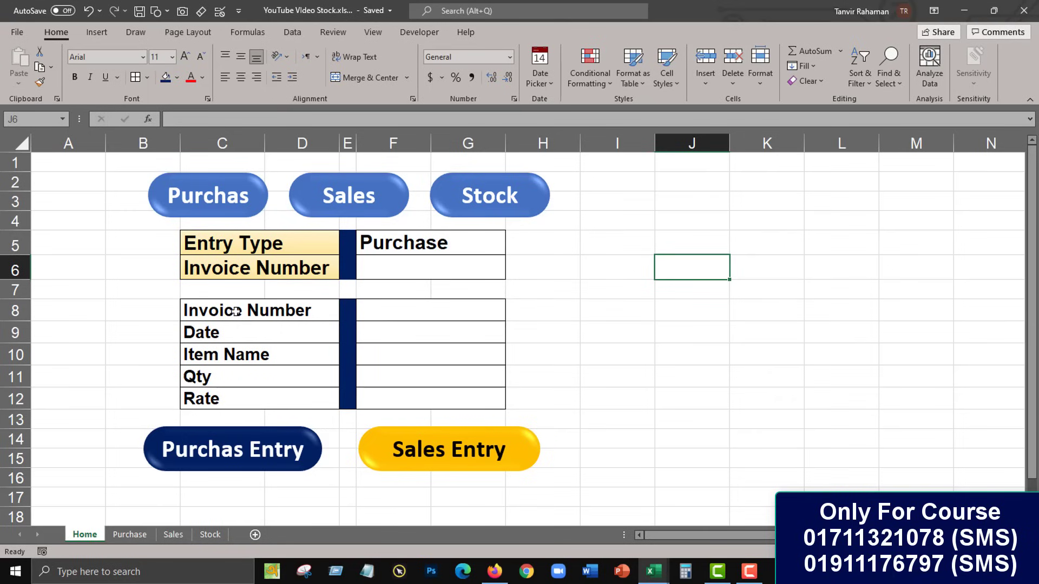
{"action": "left_click_drag", "start_coordinate": [235, 311], "coordinate": [233, 402]}
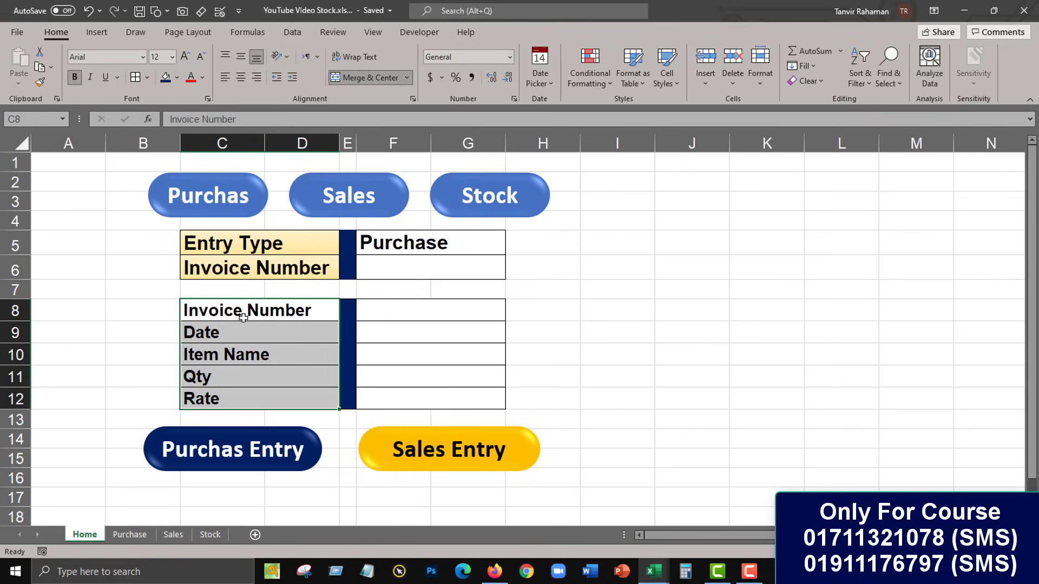
{"action": "left_click_drag", "start_coordinate": [241, 313], "coordinate": [243, 394]}
{"action": "key", "text": "ctrl+c"}
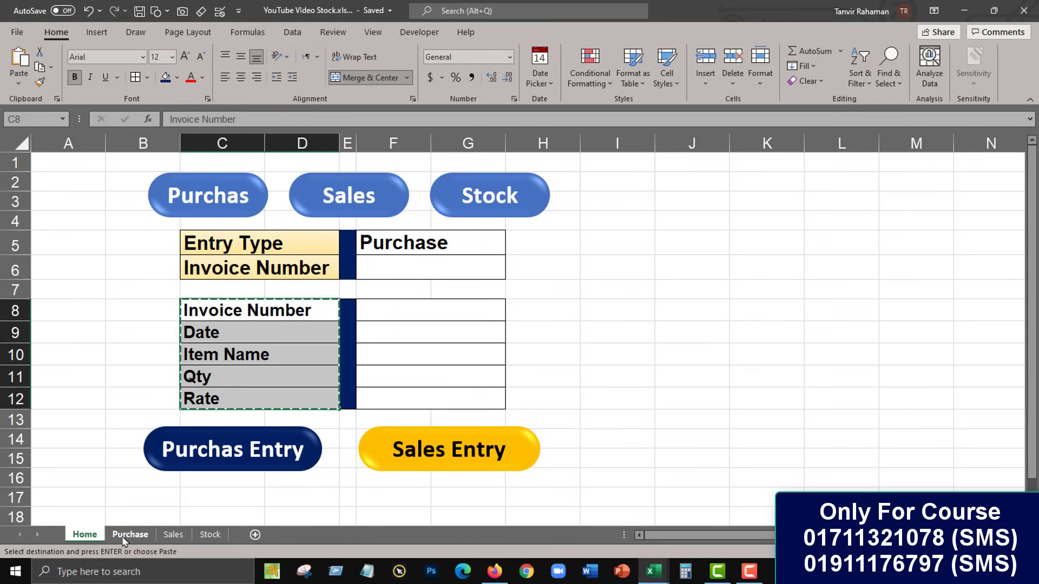
Step: Paste the labels transposed into B4 on the Purchase sheet as a header row
{"action": "left_click", "coordinate": [125, 536]}
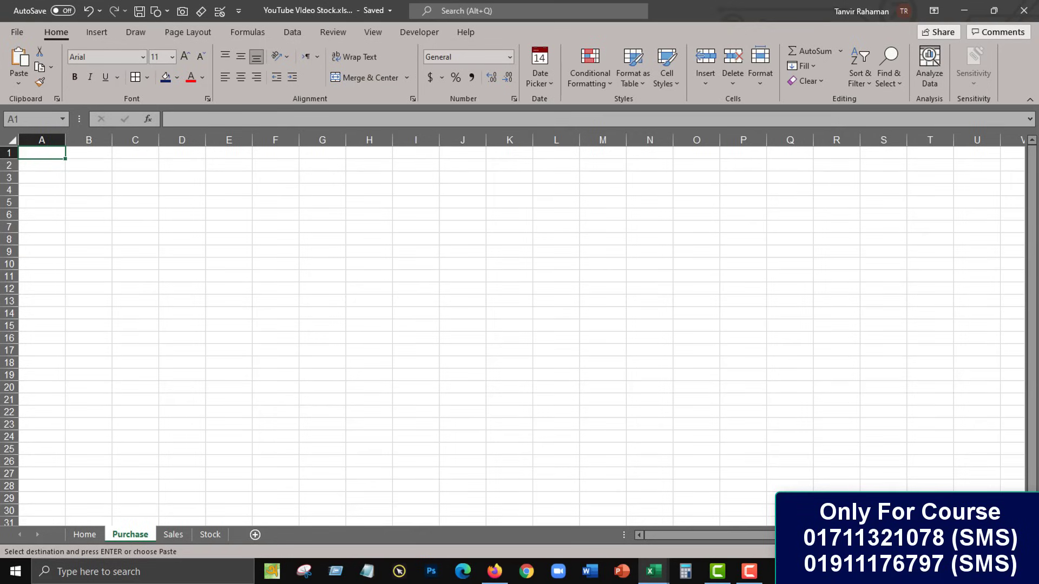
{"action": "scroll", "coordinate": [954, 481], "scroll_direction": "up", "scroll_amount": 3}
{"action": "scroll", "coordinate": [954, 481], "scroll_direction": "up", "scroll_amount": 2}
{"action": "scroll", "coordinate": [954, 481], "scroll_direction": "up", "scroll_amount": 1}
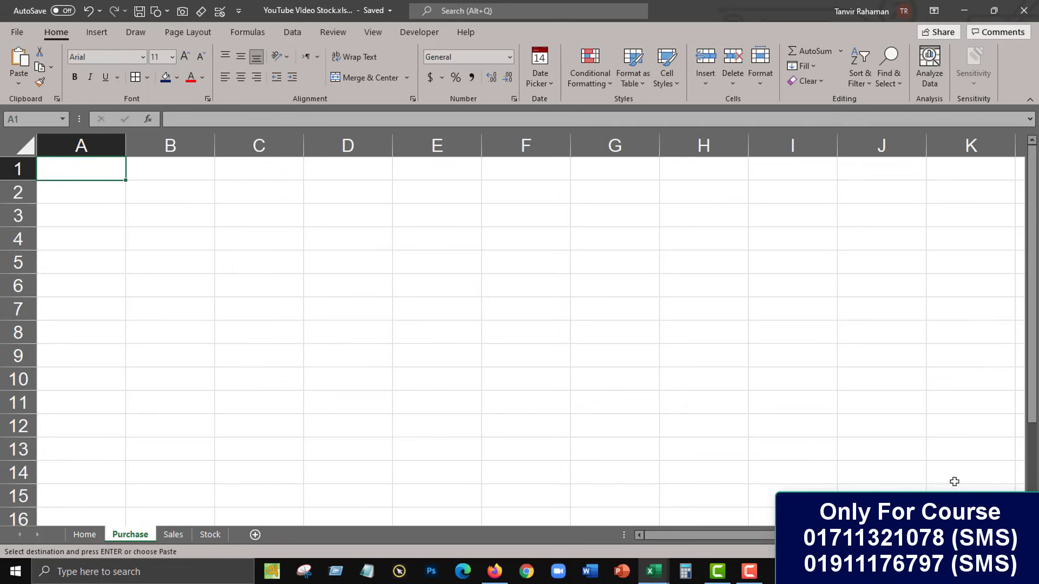
{"action": "left_click", "coordinate": [153, 239]}
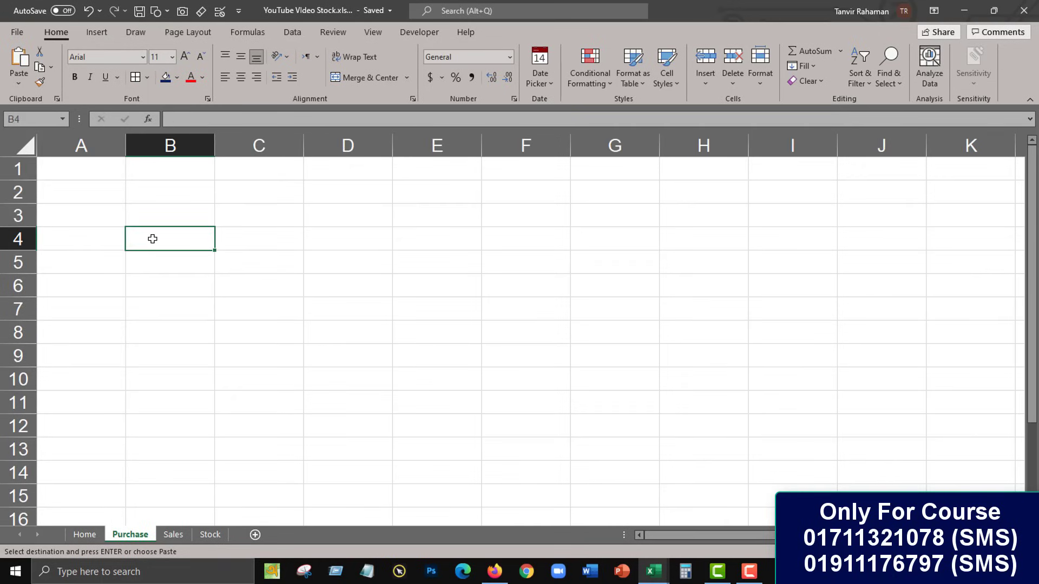
{"action": "right_click", "coordinate": [153, 239]}
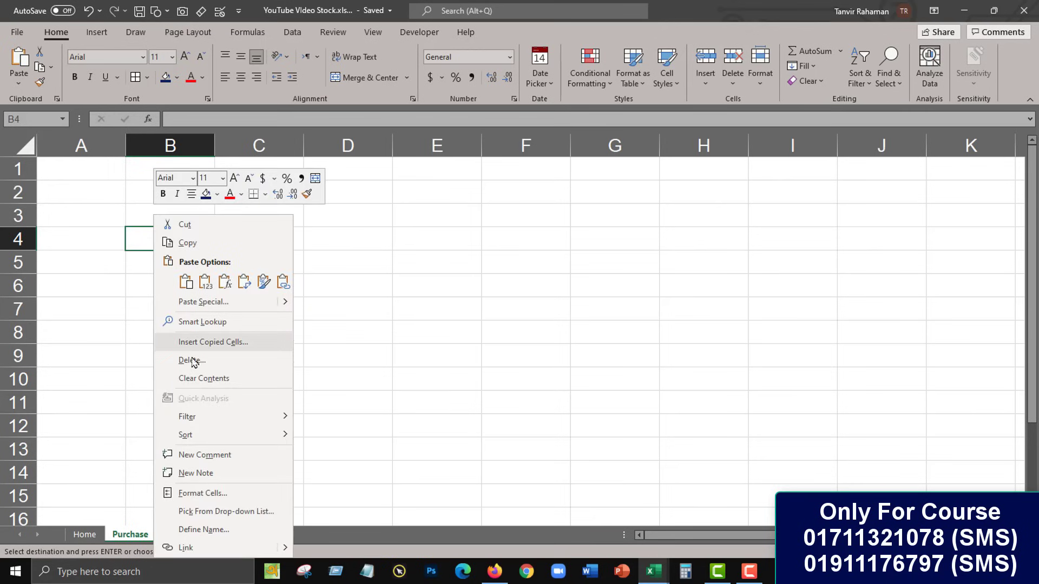
{"action": "left_click", "coordinate": [214, 302]}
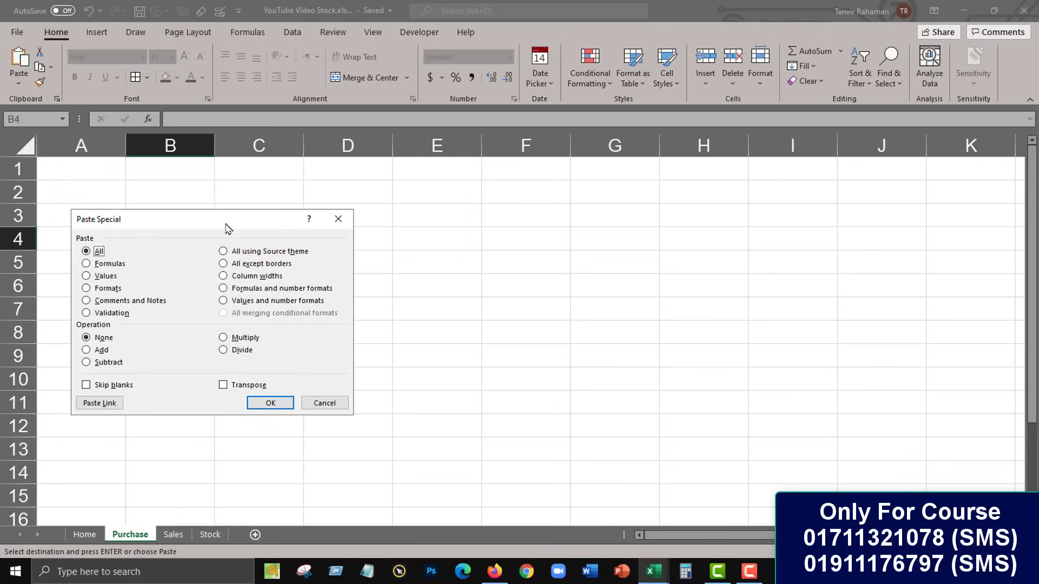
{"action": "left_click_drag", "start_coordinate": [245, 222], "coordinate": [428, 219]}
{"action": "left_click", "coordinate": [444, 379]}
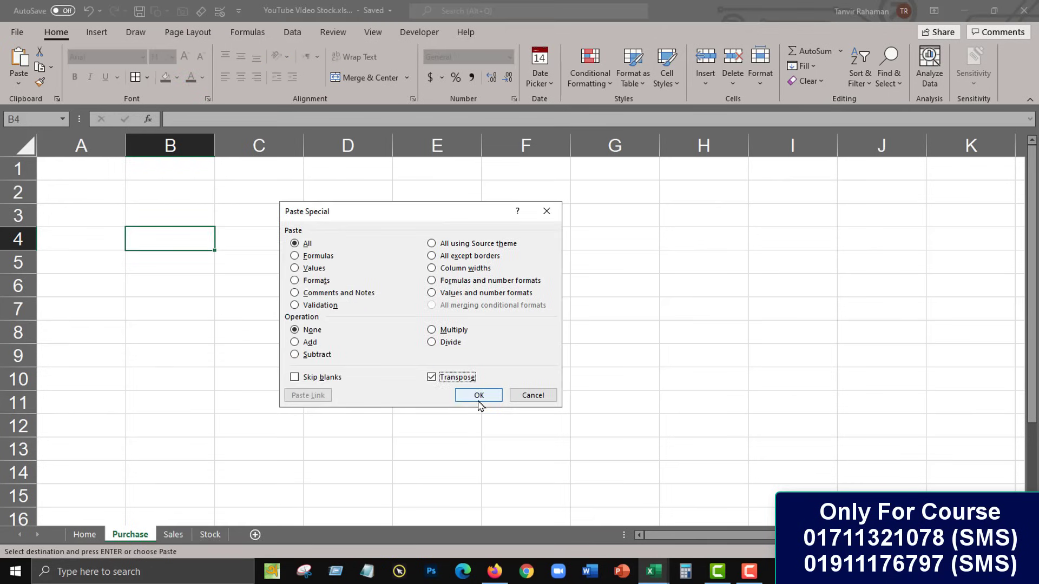
{"action": "left_click", "coordinate": [481, 399]}
Step: Unmerge the B4:F5 headers into row 4 and delete the empty row 5
{"action": "left_click", "coordinate": [456, 356]}
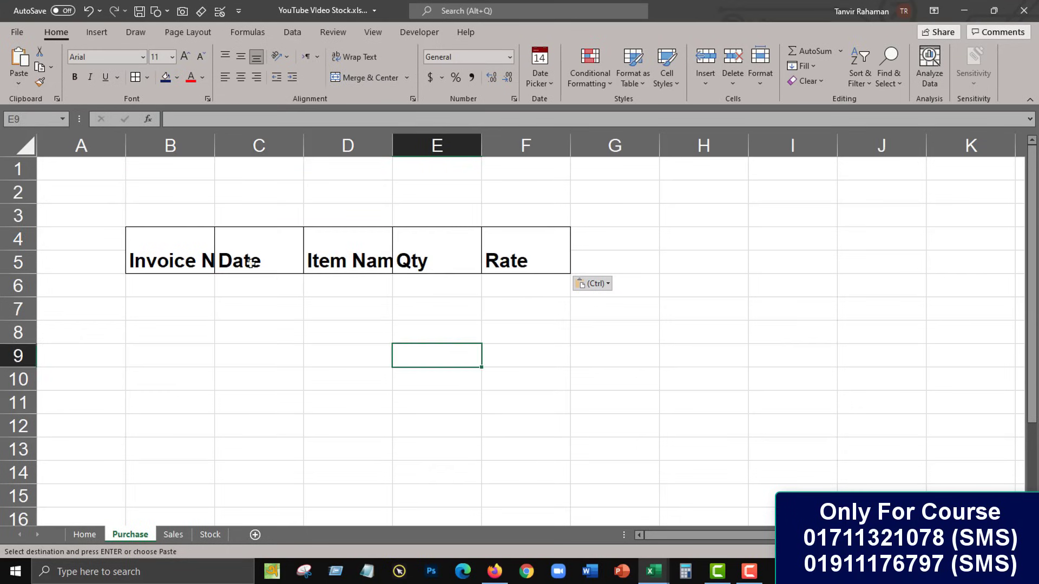
{"action": "left_click", "coordinate": [188, 247]}
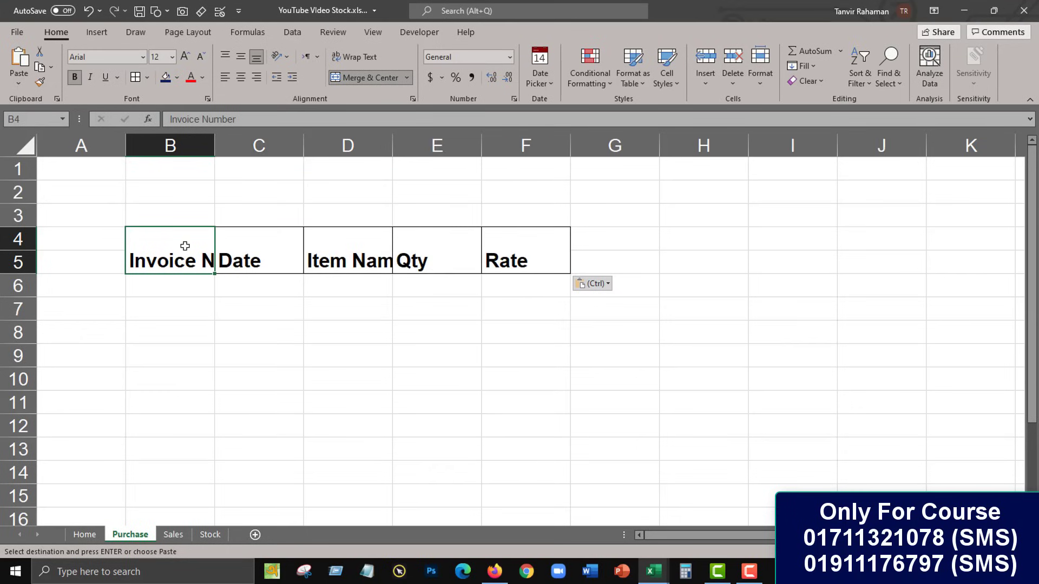
{"action": "left_click_drag", "start_coordinate": [182, 243], "coordinate": [523, 252]}
{"action": "left_click", "coordinate": [378, 75]}
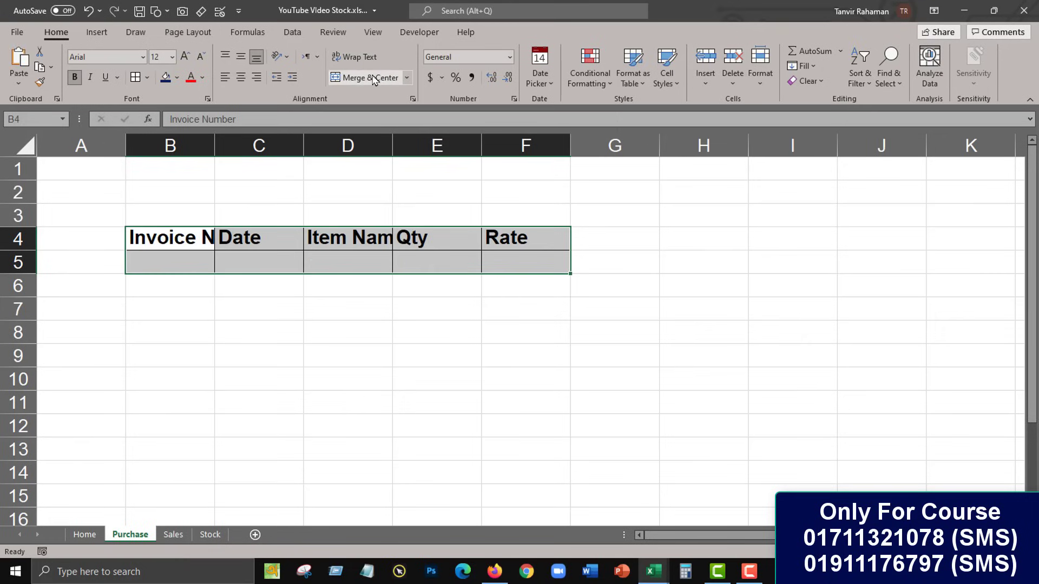
{"action": "left_click", "coordinate": [332, 255]}
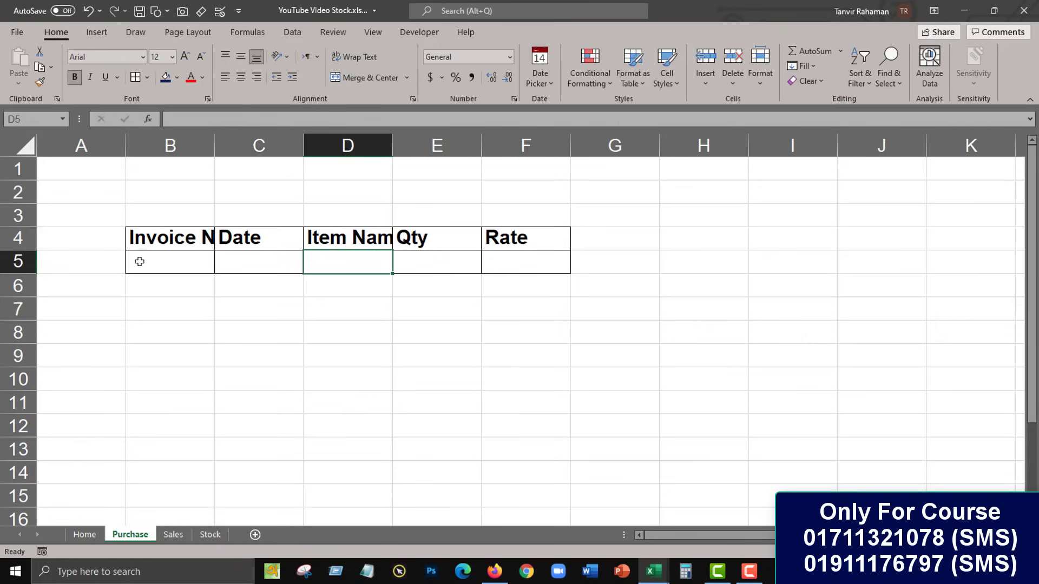
{"action": "right_click", "coordinate": [15, 262]}
{"action": "left_click", "coordinate": [76, 392]}
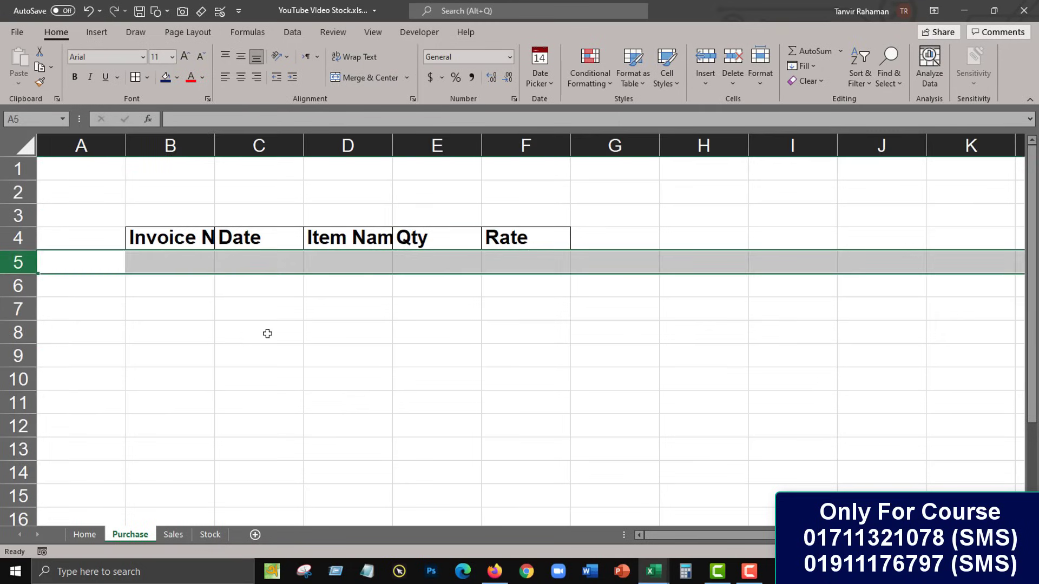
{"action": "left_click", "coordinate": [266, 332]}
Step: Autofit all columns, then widen columns C through F so every heading shows fully
{"action": "left_click", "coordinate": [23, 146]}
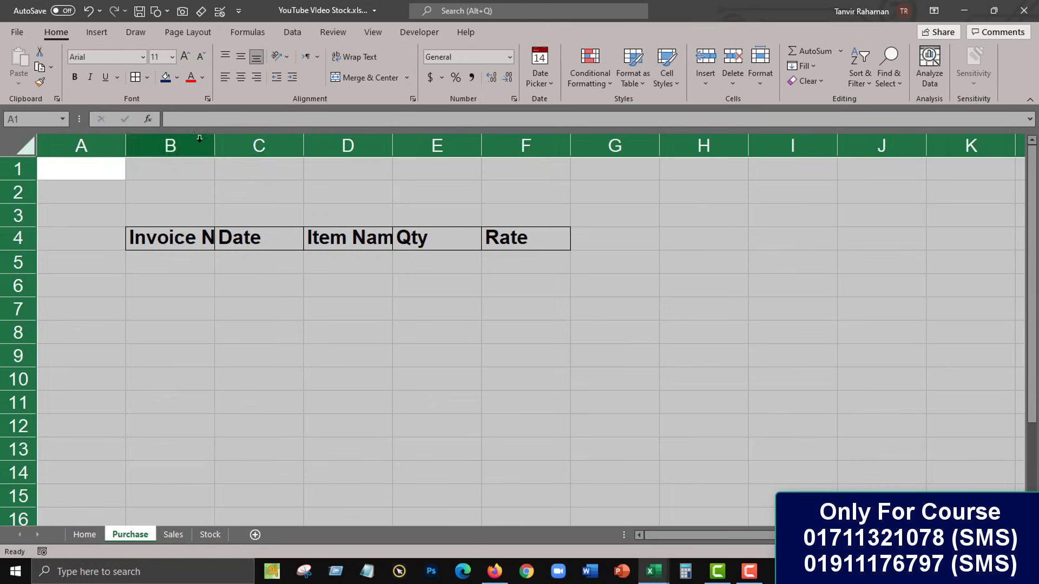
{"action": "double_click", "coordinate": [218, 143]}
{"action": "left_click", "coordinate": [275, 238]}
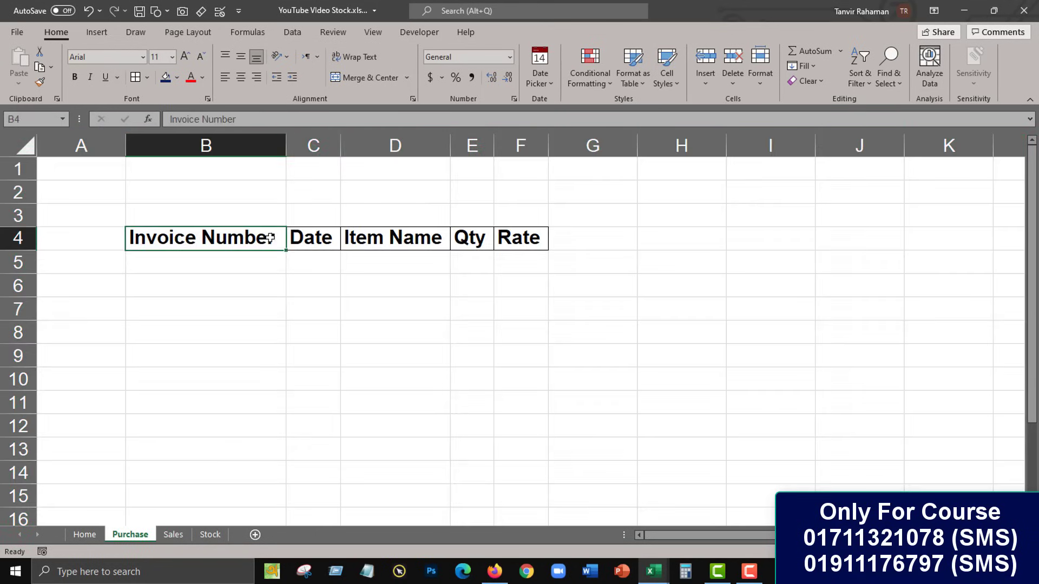
{"action": "left_click_drag", "start_coordinate": [340, 146], "coordinate": [385, 146]}
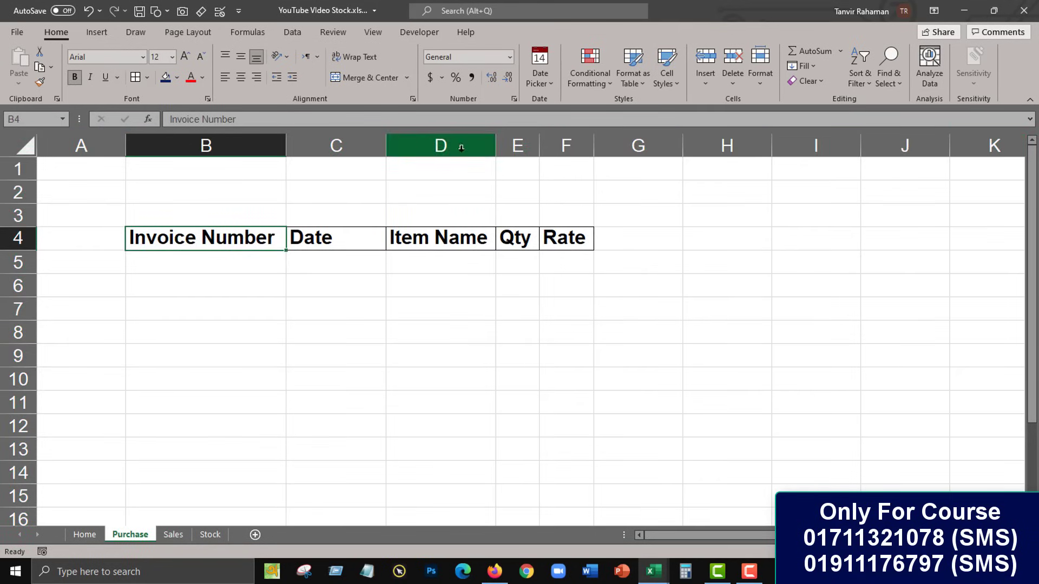
{"action": "left_click_drag", "start_coordinate": [495, 141], "coordinate": [732, 146]}
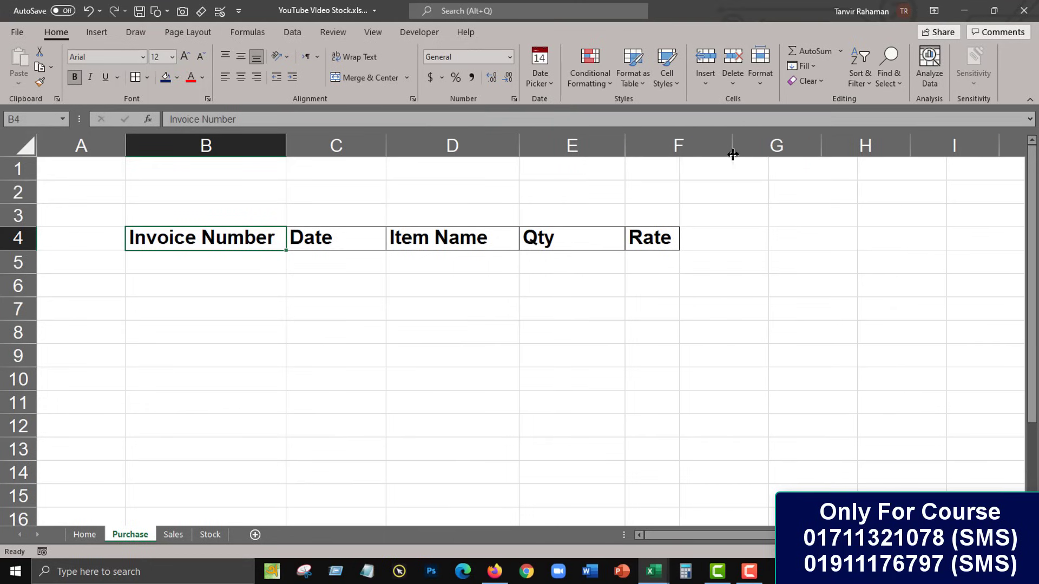
{"action": "left_click", "coordinate": [684, 271]}
{"action": "left_click_drag", "start_coordinate": [184, 241], "coordinate": [661, 279]}
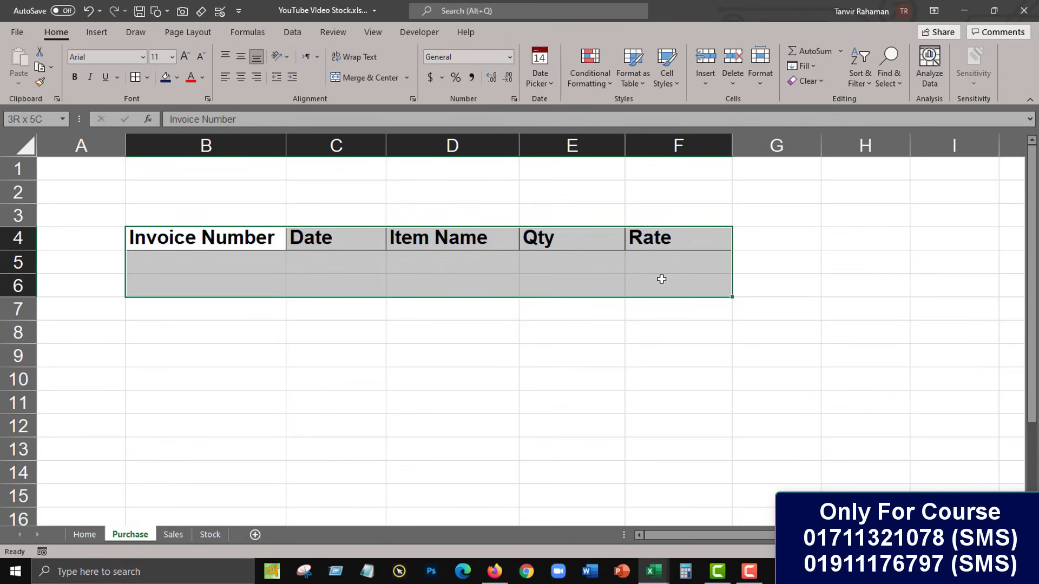
Step: Convert B4:F6, the Invoice Number to Rate headings plus two empty rows, into a table with headers
{"action": "left_click_drag", "start_coordinate": [661, 279], "coordinate": [661, 279]}
{"action": "key", "text": "ctrl+t"}
{"action": "mouse_move", "coordinate": [747, 258]}
{"action": "left_mouse_down"}
{"action": "mouse_move", "coordinate": [357, 306]}
{"action": "mouse_move", "coordinate": [369, 311]}
{"action": "left_mouse_up"}
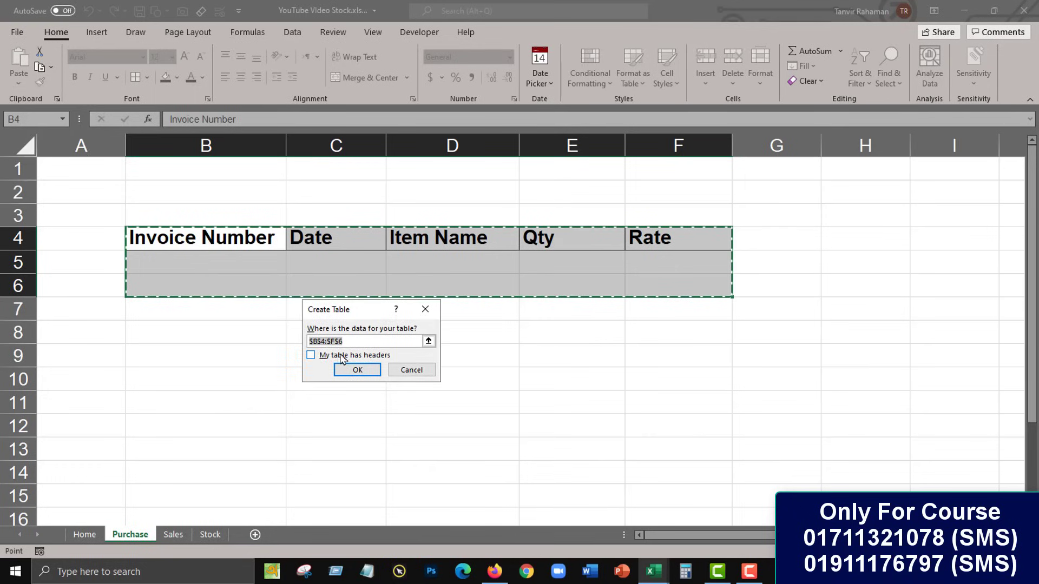
{"action": "left_click", "coordinate": [343, 356]}
{"action": "left_click", "coordinate": [349, 368]}
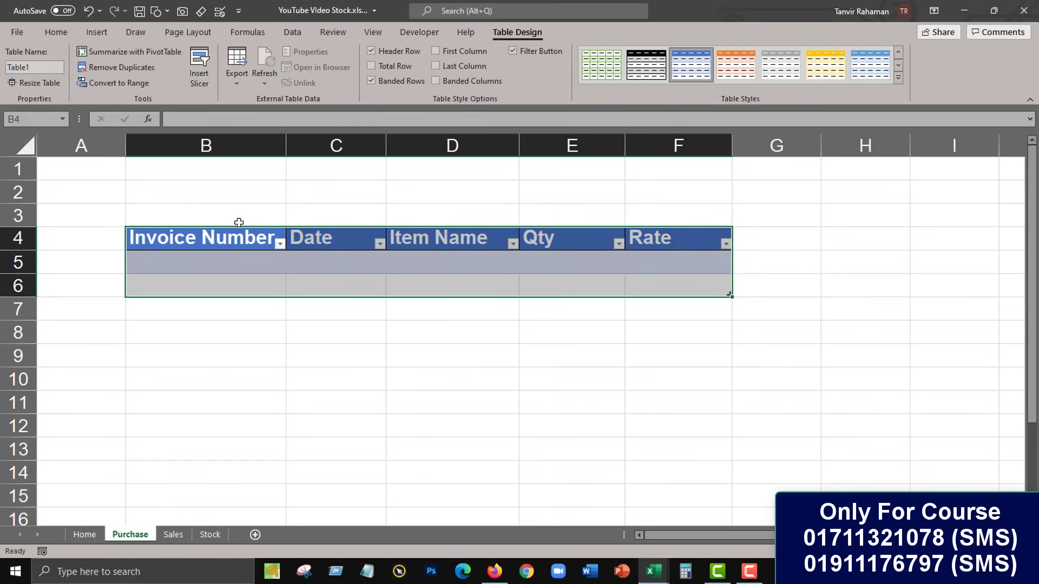
Step: Merge B1:F3 into one cell and enter the title 'Purchase'
{"action": "left_click", "coordinate": [208, 183]}
{"action": "mouse_move", "coordinate": [185, 165]}
{"action": "left_mouse_down"}
{"action": "mouse_move", "coordinate": [268, 193]}
{"action": "mouse_move", "coordinate": [656, 215]}
{"action": "left_mouse_up"}
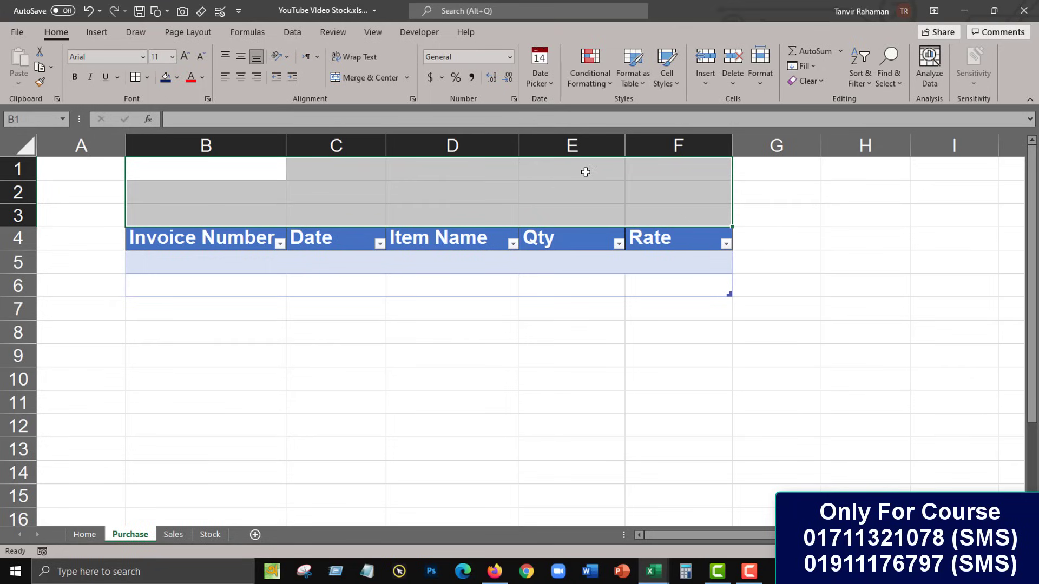
{"action": "left_click", "coordinate": [333, 78]}
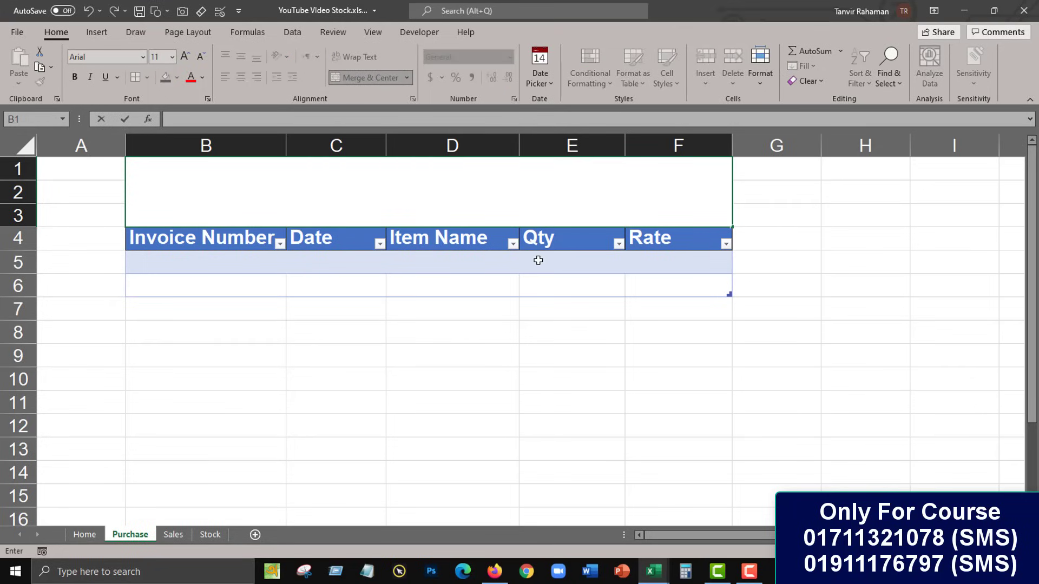
{"action": "type", "text": "Pur"}
{"action": "type", "text": "ch"}
{"action": "type", "text": "ase"}
{"action": "left_click", "coordinate": [476, 363]}
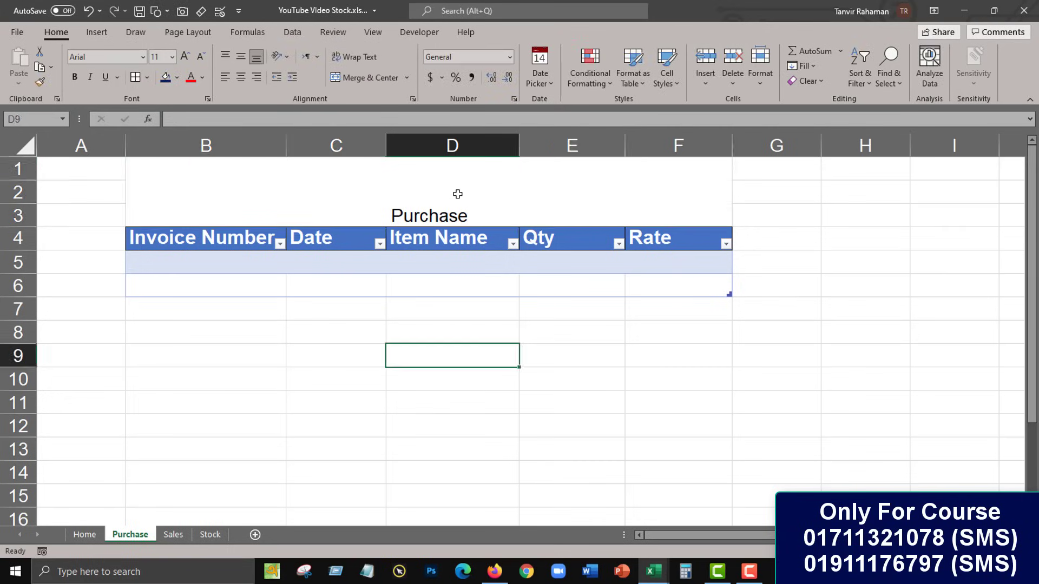
Step: Make the Purchase title bold, middle-aligned and white on a dark blue fill
{"action": "left_click", "coordinate": [456, 194]}
{"action": "left_click", "coordinate": [75, 77]}
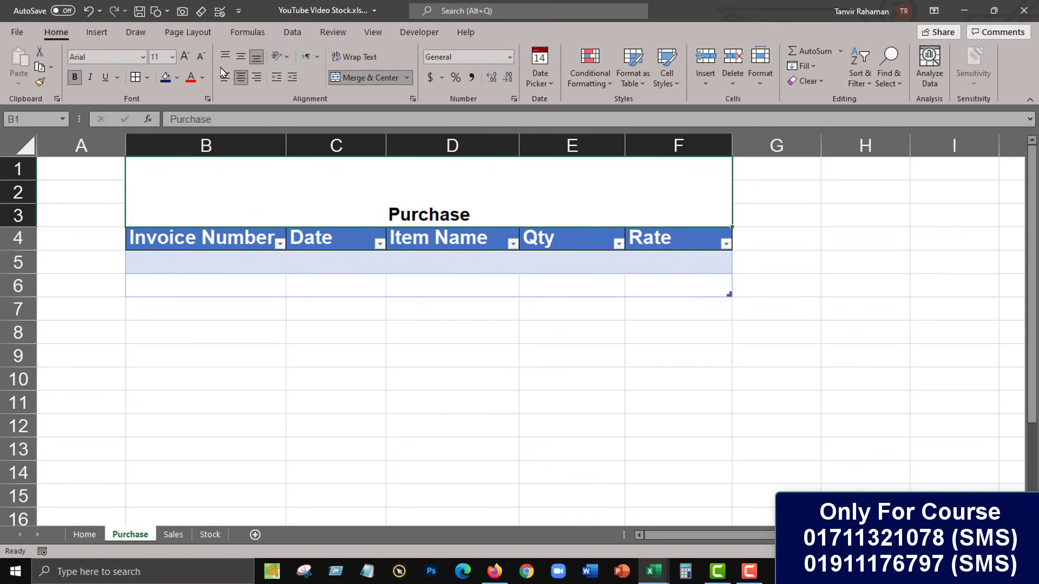
{"action": "left_click", "coordinate": [241, 58]}
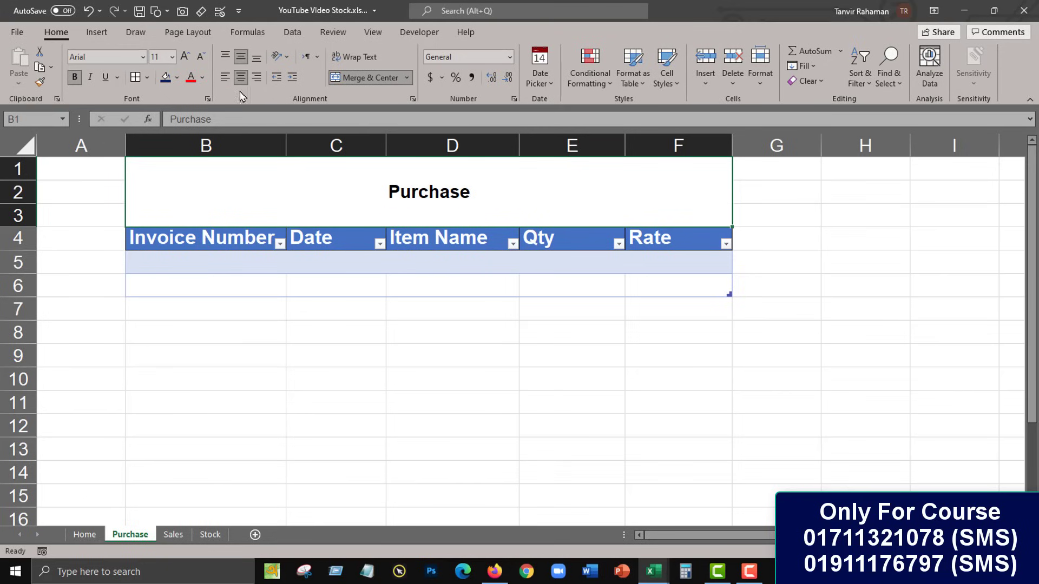
{"action": "left_click", "coordinate": [165, 77]}
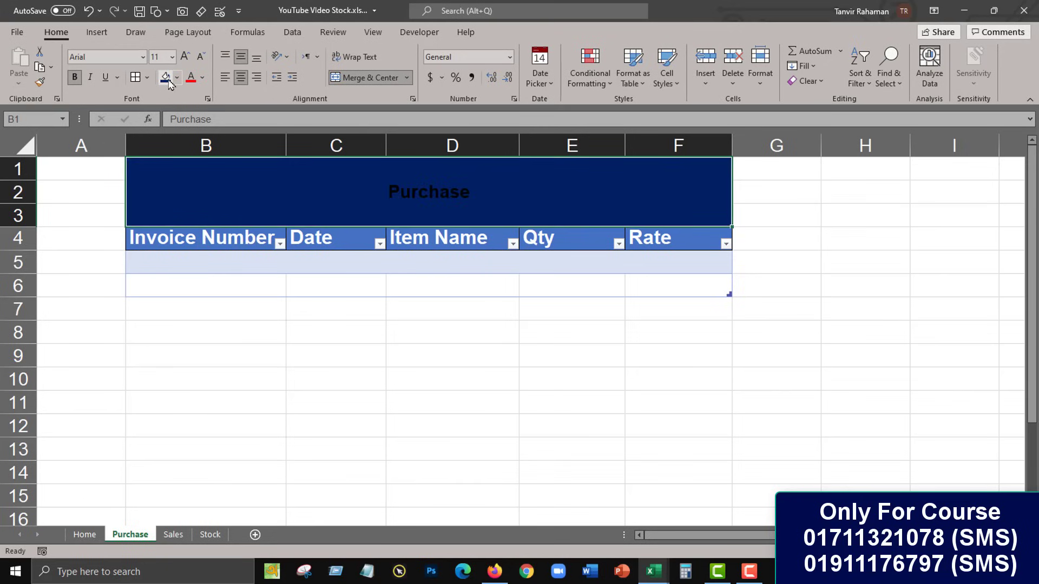
{"action": "left_click", "coordinate": [202, 77]}
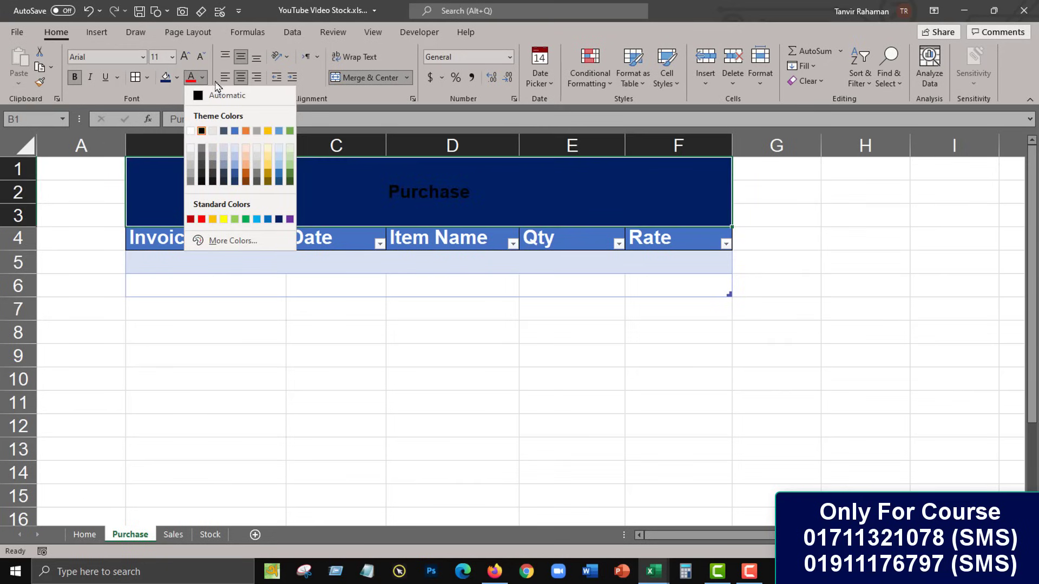
{"action": "left_click", "coordinate": [190, 131]}
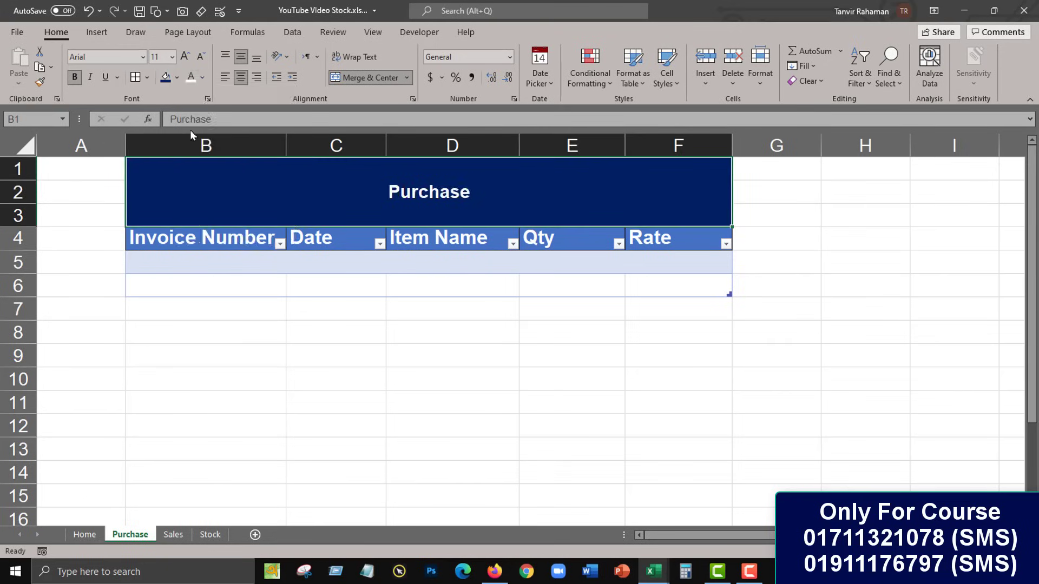
Step: Increase the title font to 24 and put an outside border around the band
{"action": "left_click", "coordinate": [185, 56]}
{"action": "left_click", "coordinate": [185, 56]}
{"action": "left_click", "coordinate": [185, 56]}
{"action": "left_click", "coordinate": [185, 56]}
{"action": "left_click", "coordinate": [185, 57]}
{"action": "left_click", "coordinate": [185, 56]}
{"action": "left_click", "coordinate": [185, 56]}
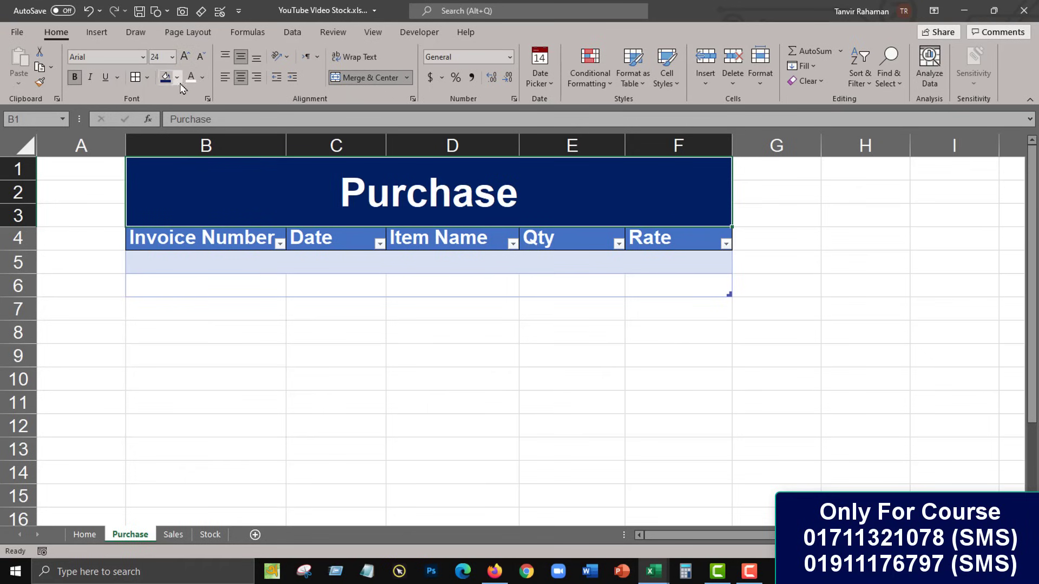
{"action": "left_click", "coordinate": [146, 78]}
{"action": "left_click", "coordinate": [168, 230]}
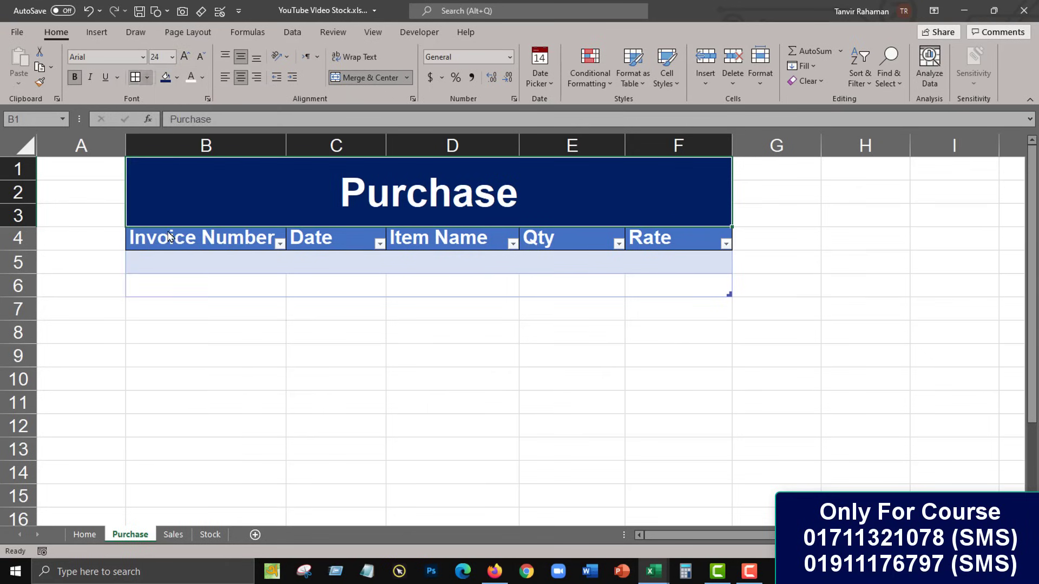
{"action": "left_click", "coordinate": [331, 394]}
Step: Apply All Borders to the table range B4:F6
{"action": "mouse_move", "coordinate": [211, 244]}
{"action": "left_mouse_down"}
{"action": "mouse_move", "coordinate": [399, 274]}
{"action": "mouse_move", "coordinate": [675, 285]}
{"action": "left_mouse_up"}
{"action": "left_click", "coordinate": [147, 77]}
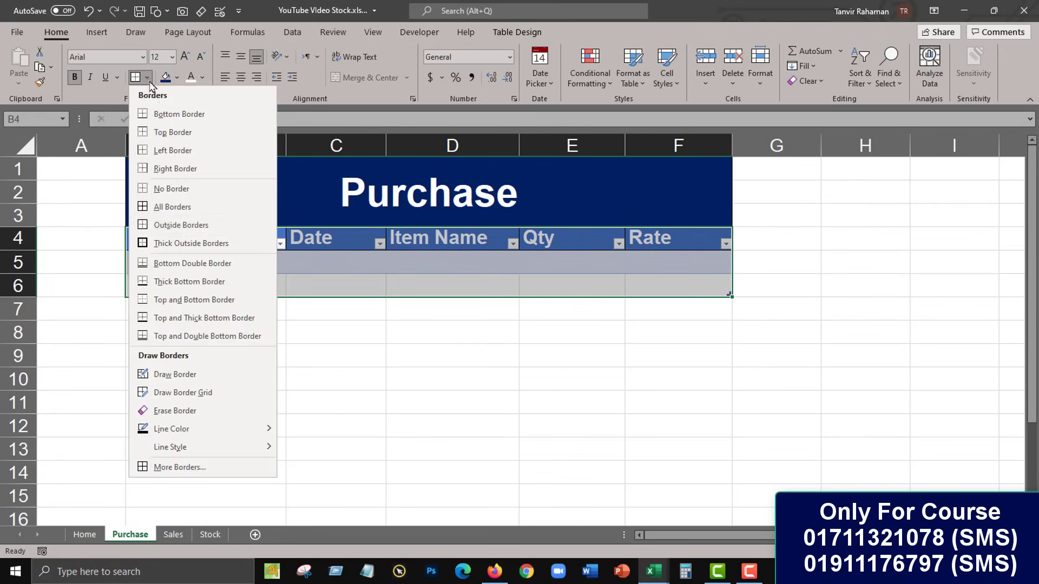
{"action": "left_click", "coordinate": [162, 204]}
{"action": "left_click", "coordinate": [331, 350]}
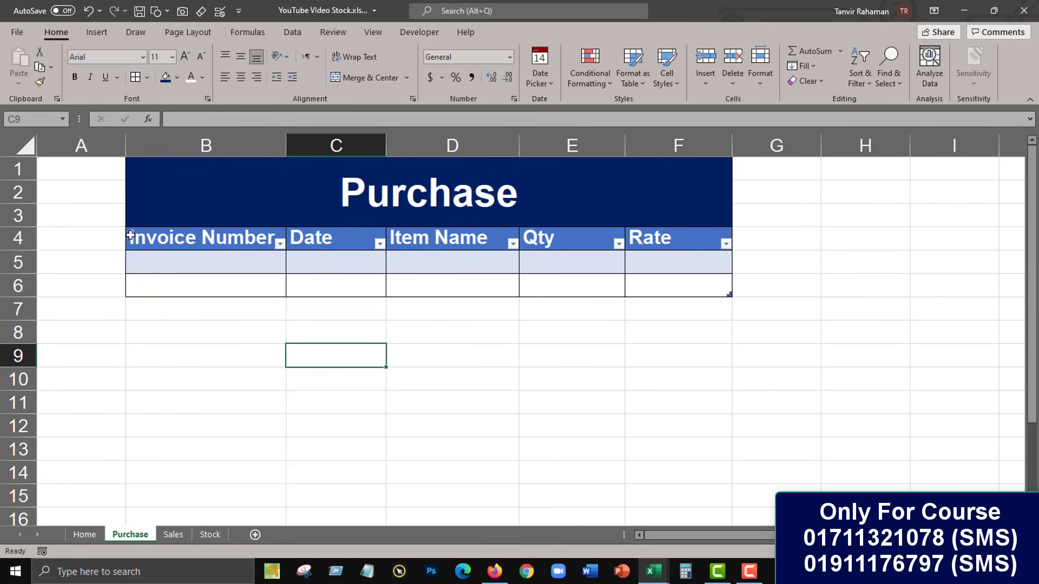
Step: Centre the table's column headings in row 4
{"action": "mouse_move", "coordinate": [148, 244]}
{"action": "left_mouse_down"}
{"action": "mouse_move", "coordinate": [637, 249]}
{"action": "mouse_move", "coordinate": [668, 238]}
{"action": "left_mouse_up"}
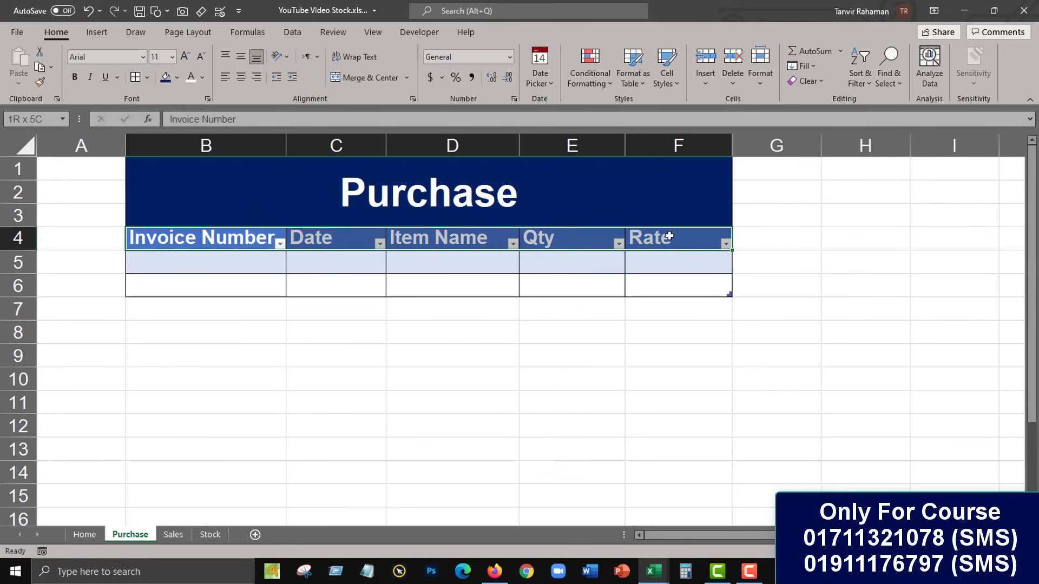
{"action": "left_click", "coordinate": [241, 78]}
{"action": "left_click", "coordinate": [456, 339]}
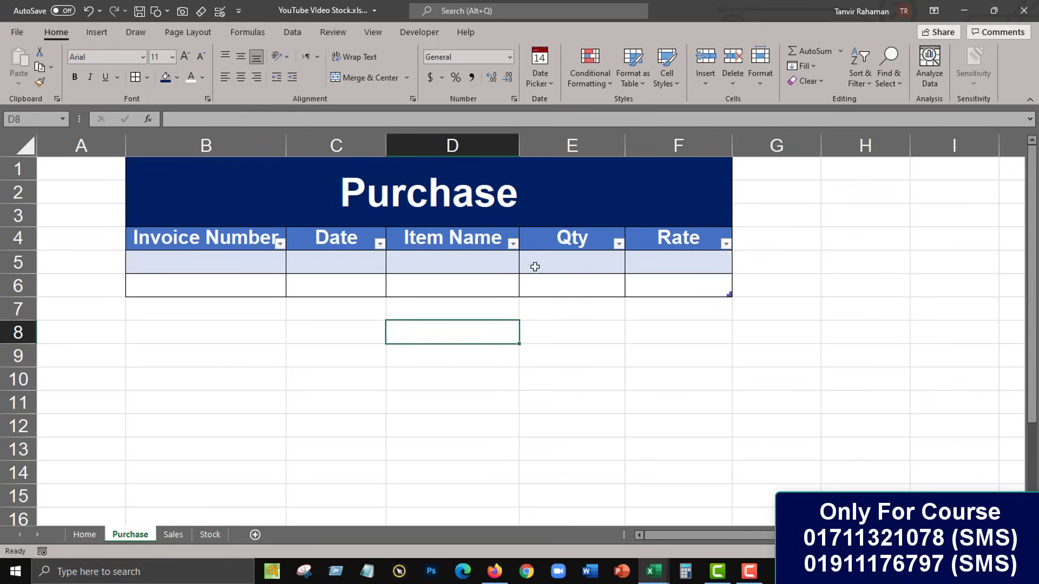
{"action": "left_click", "coordinate": [524, 200]}
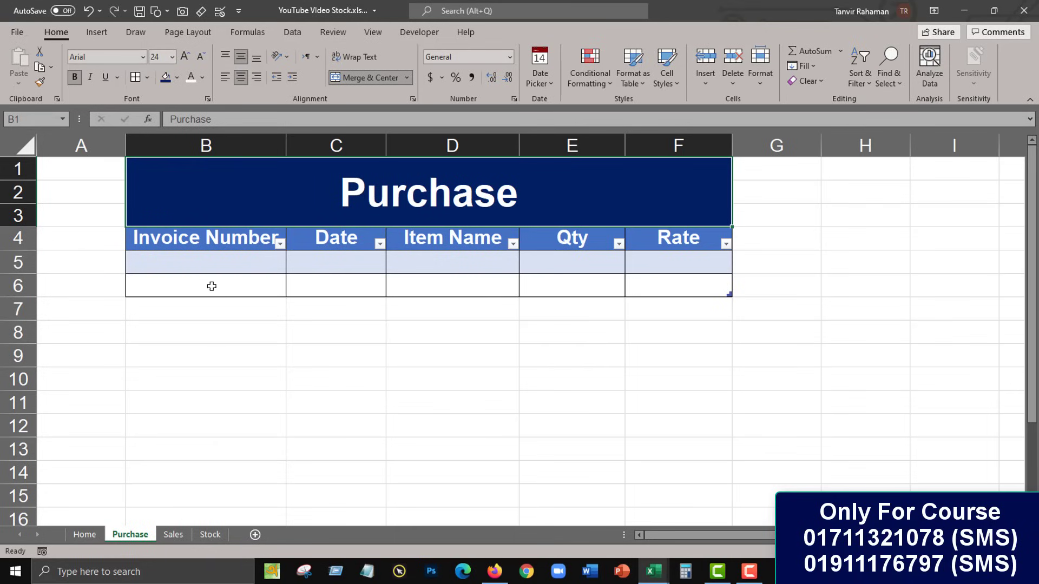
Step: Copy the Home form labels Invoice Number through Rate and go to the Sales sheet
{"action": "left_click", "coordinate": [86, 536]}
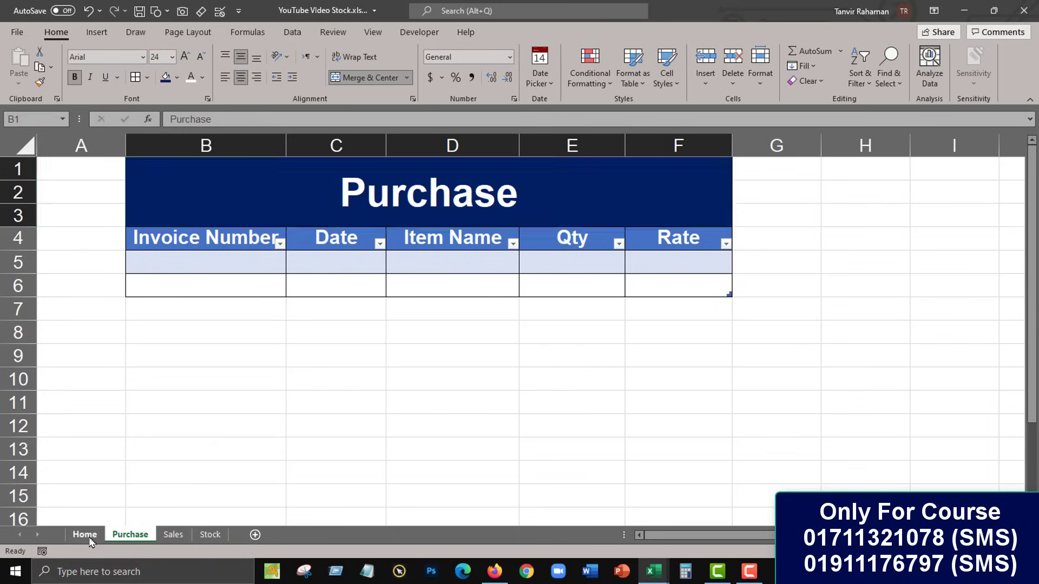
{"action": "left_click", "coordinate": [86, 536]}
{"action": "left_click_drag", "start_coordinate": [268, 307], "coordinate": [266, 395]}
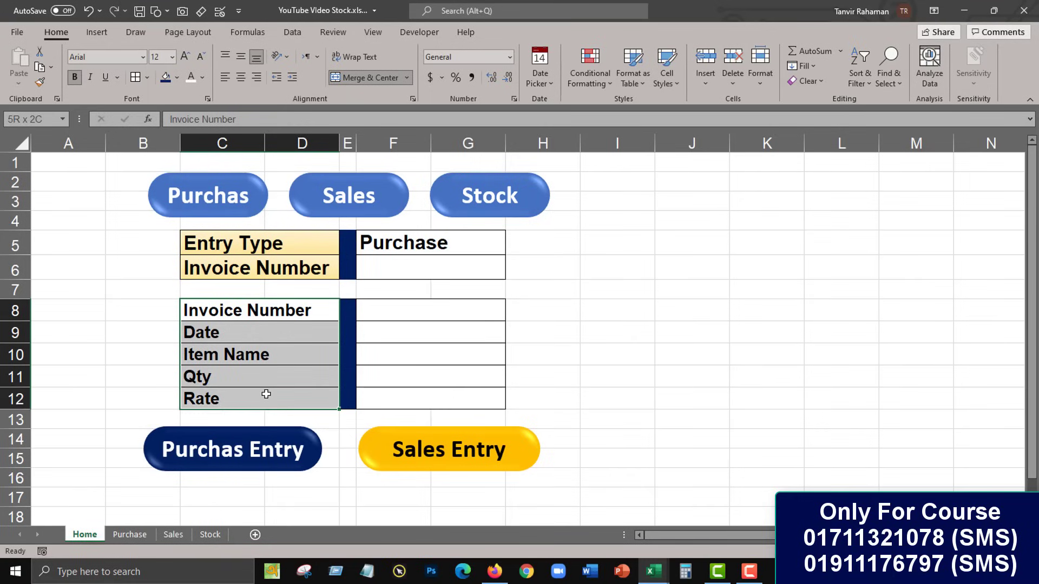
{"action": "key", "text": "ctrl+c"}
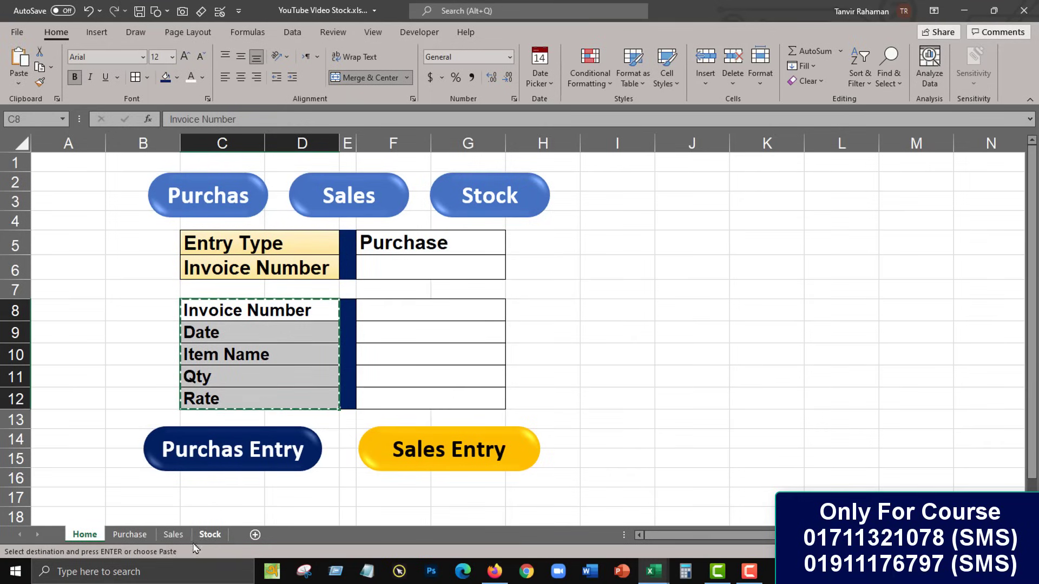
{"action": "left_click", "coordinate": [173, 534]}
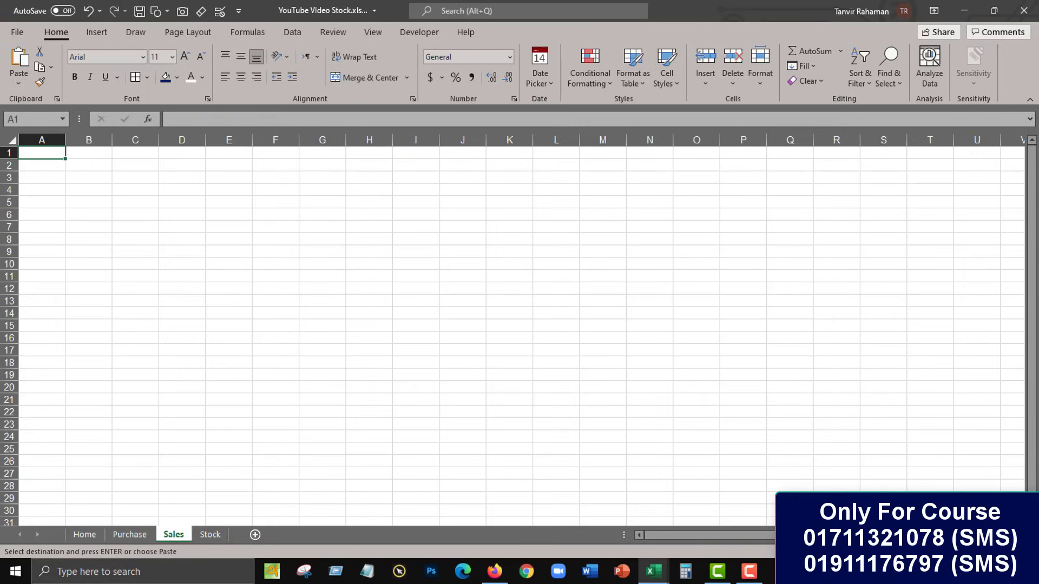
{"action": "scroll", "coordinate": [244, 202], "scroll_direction": "up", "scroll_amount": 5, "text": "ctrl"}
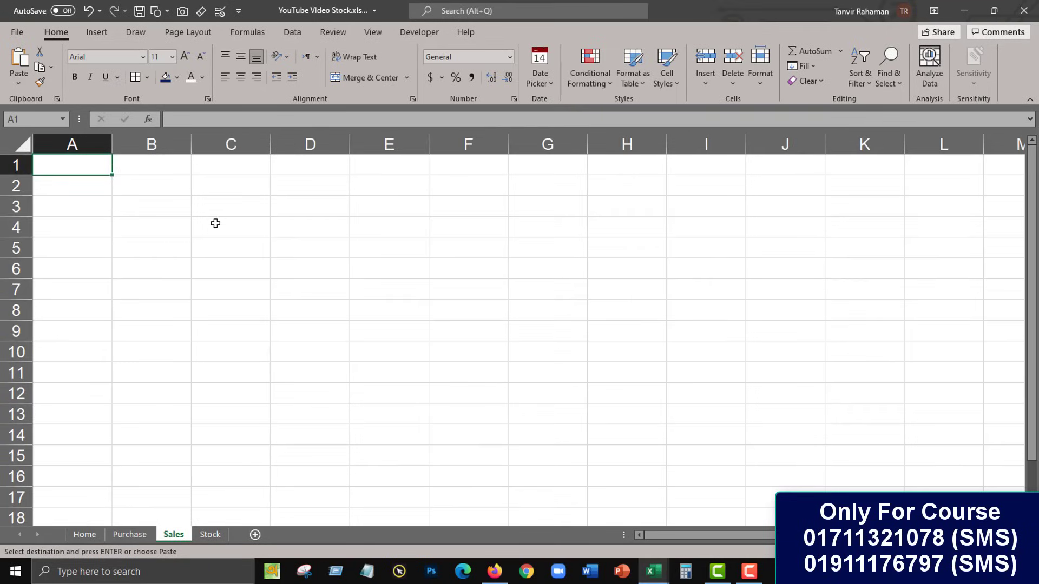
{"action": "left_click", "coordinate": [178, 224]}
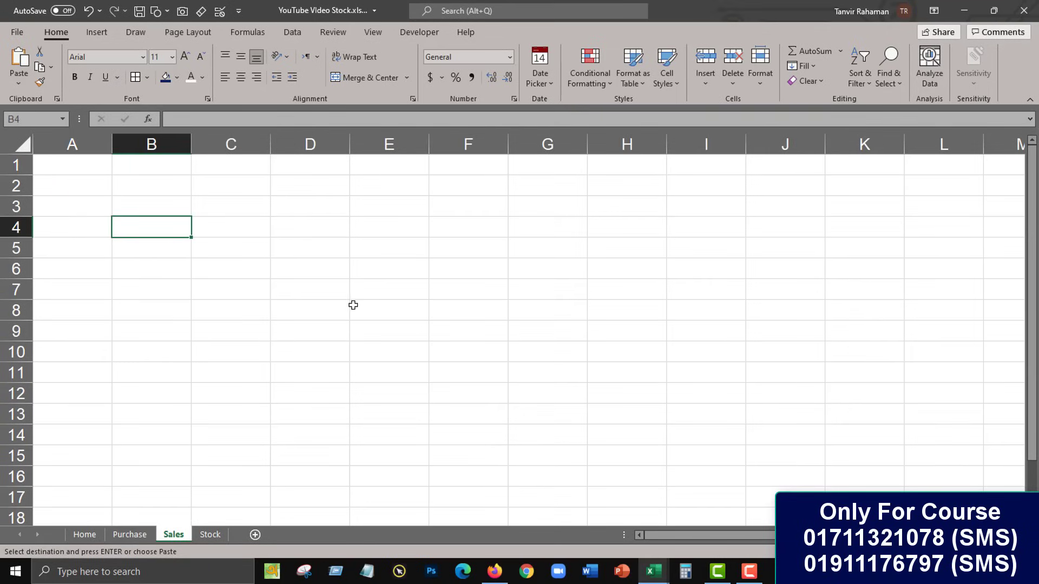
Step: Undo the vertical paste and paste the labels transposed across row 4 starting at C4
{"action": "left_click", "coordinate": [239, 231]}
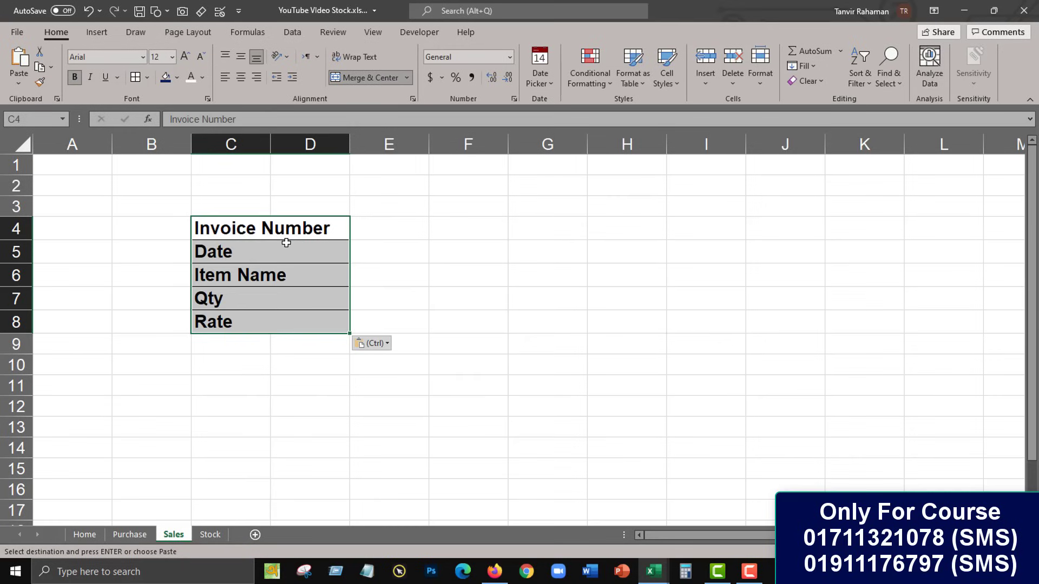
{"action": "key", "text": "ctrl+z"}
{"action": "left_click", "coordinate": [251, 223]}
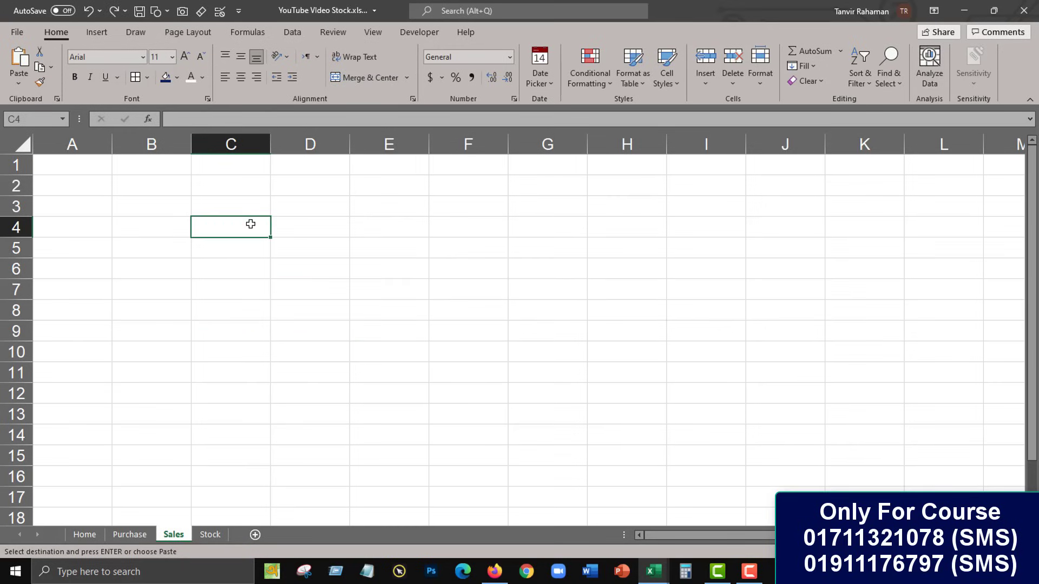
{"action": "right_click", "coordinate": [252, 223]}
{"action": "left_click", "coordinate": [294, 305]}
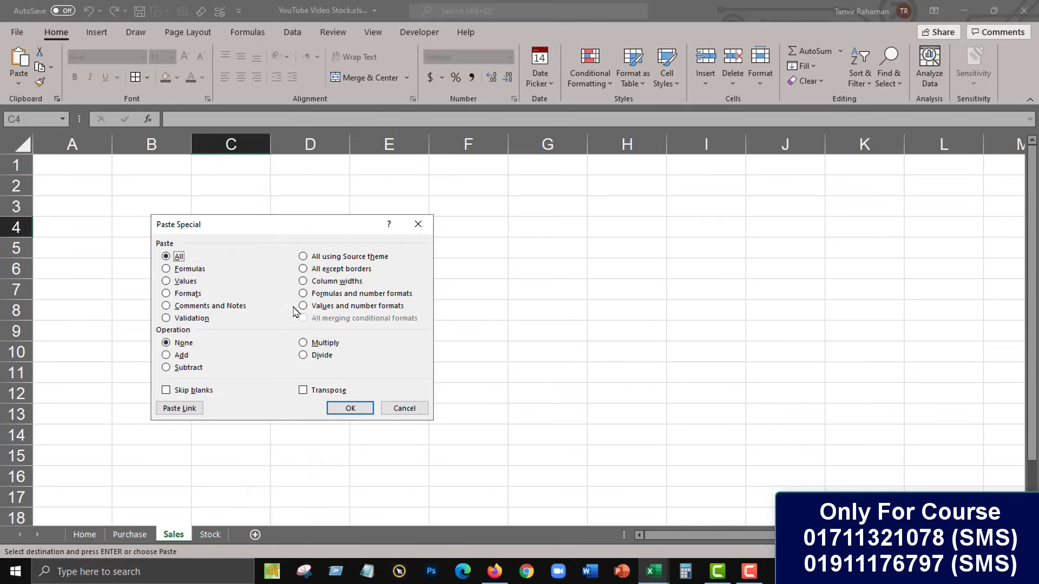
{"action": "left_click", "coordinate": [317, 395]}
{"action": "left_click", "coordinate": [348, 409]}
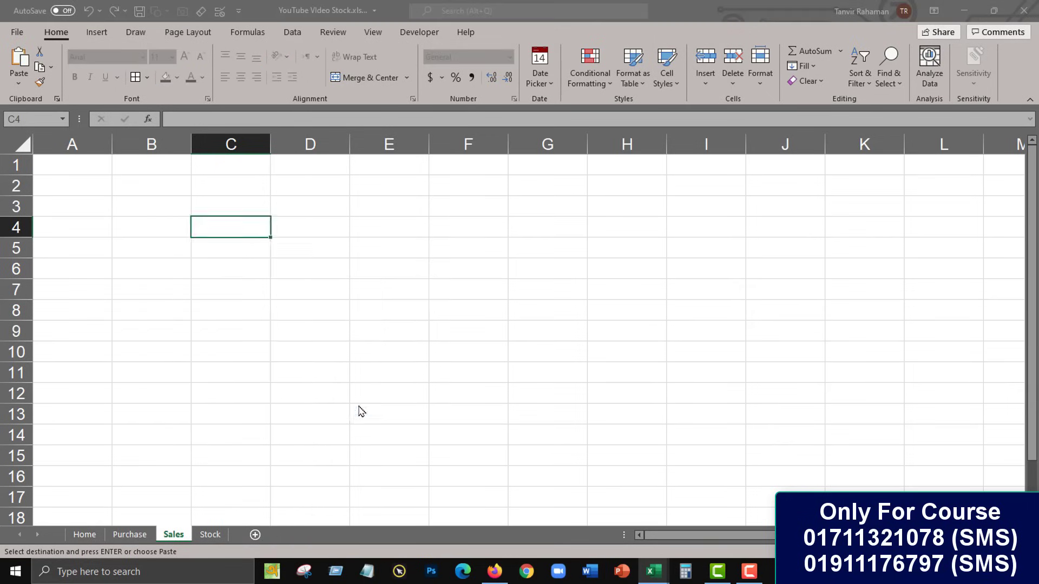
Step: Unmerge the pasted heading cells and delete the empty row 5
{"action": "left_click", "coordinate": [370, 77]}
{"action": "right_click", "coordinate": [8, 248]}
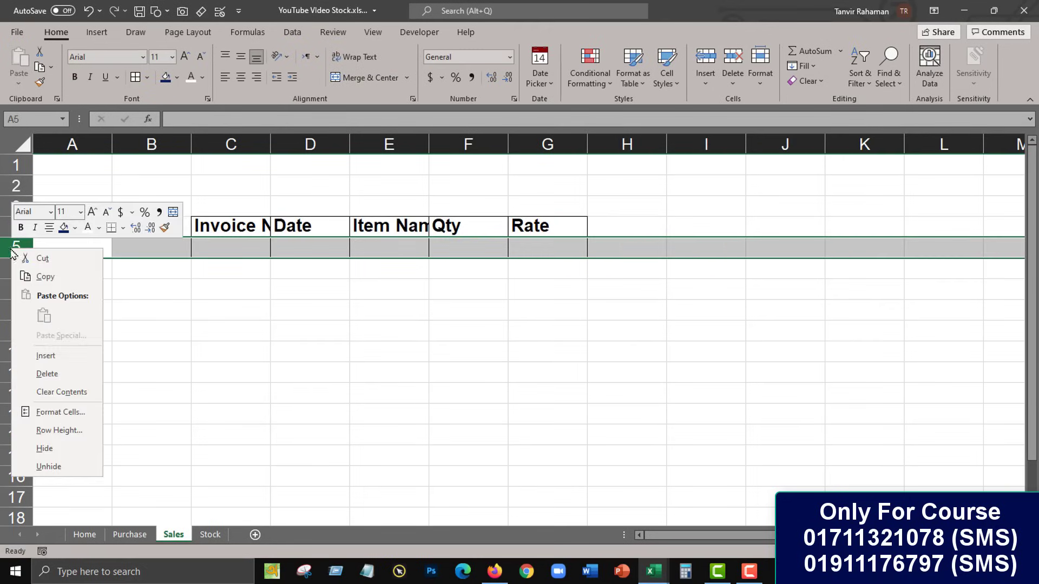
{"action": "left_click", "coordinate": [38, 371]}
{"action": "left_click", "coordinate": [146, 330]}
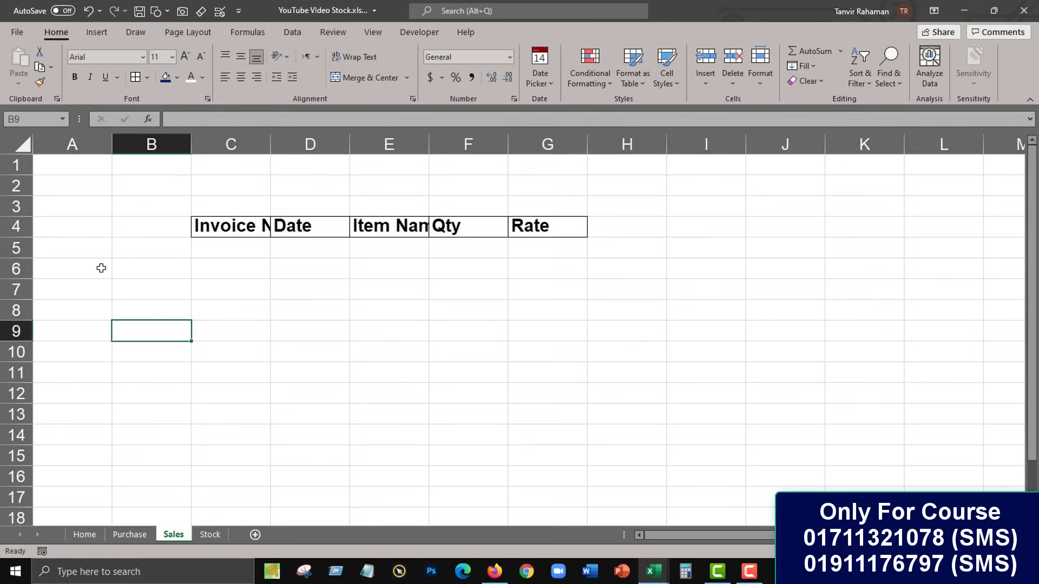
Step: Autofit all columns, then widen the Date and Item Name columns
{"action": "left_click", "coordinate": [21, 144]}
{"action": "double_click", "coordinate": [191, 144]}
{"action": "left_click", "coordinate": [264, 248]}
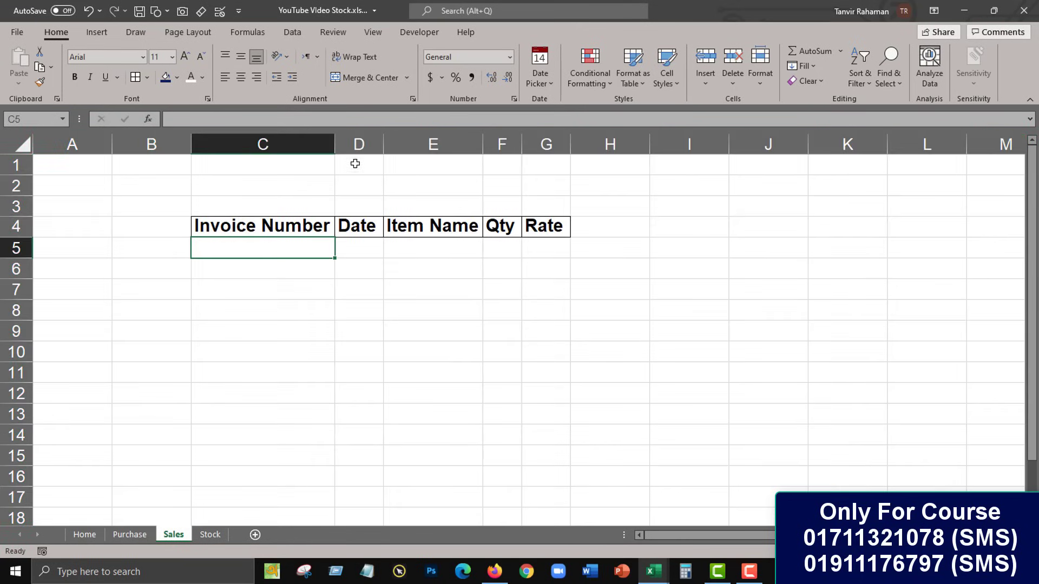
{"action": "left_click_drag", "start_coordinate": [384, 140], "coordinate": [438, 140]}
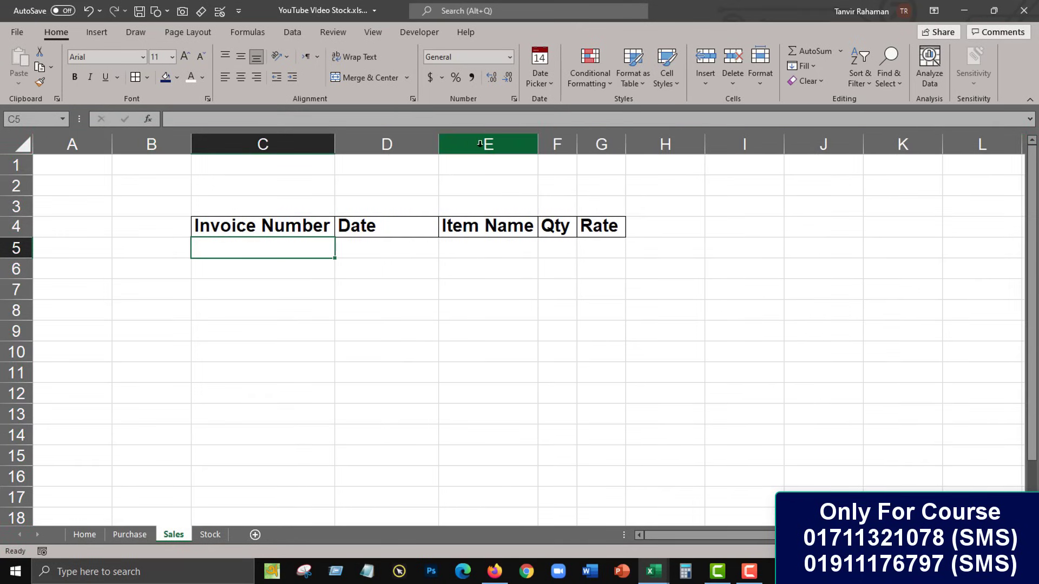
{"action": "left_click_drag", "start_coordinate": [534, 142], "coordinate": [749, 140]}
Step: Convert C4:G6 on the Sales sheet into a table with headers
{"action": "left_click", "coordinate": [558, 314]}
{"action": "left_click_drag", "start_coordinate": [274, 225], "coordinate": [700, 264]}
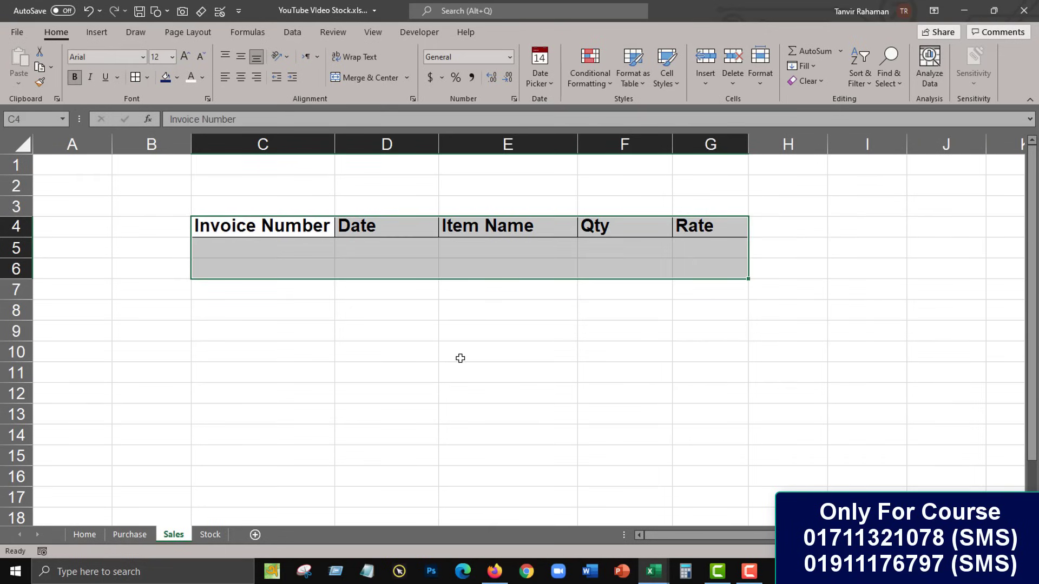
{"action": "key", "text": "ctrl+t"}
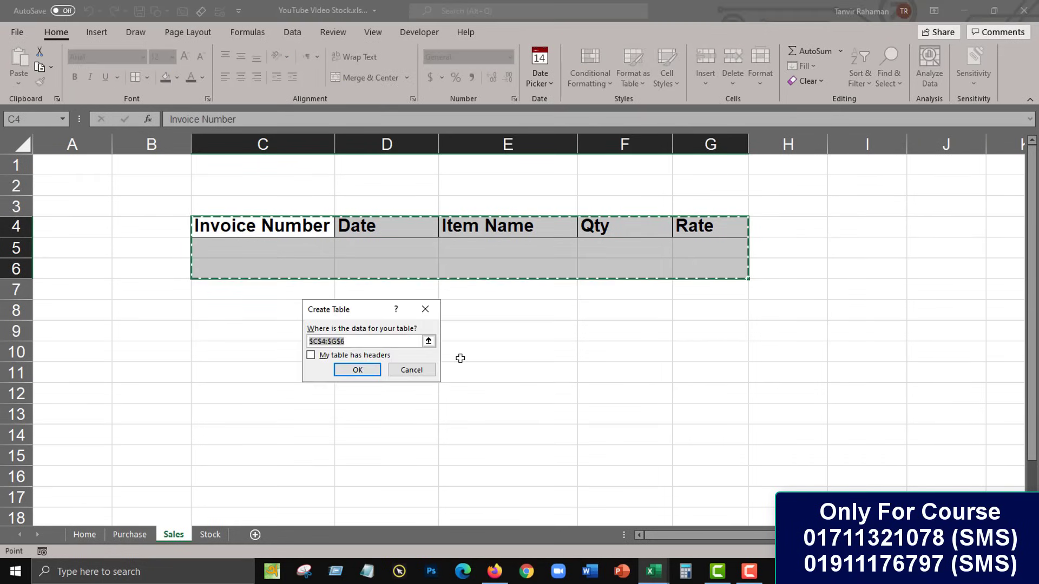
{"action": "left_click_drag", "start_coordinate": [379, 309], "coordinate": [423, 295]}
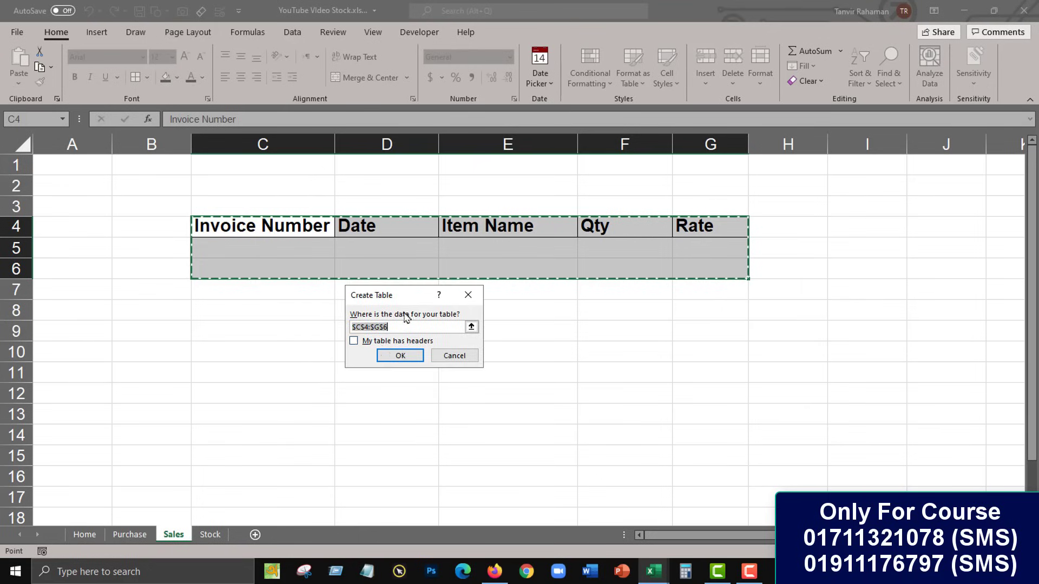
{"action": "left_click", "coordinate": [354, 341]}
{"action": "left_click", "coordinate": [400, 356]}
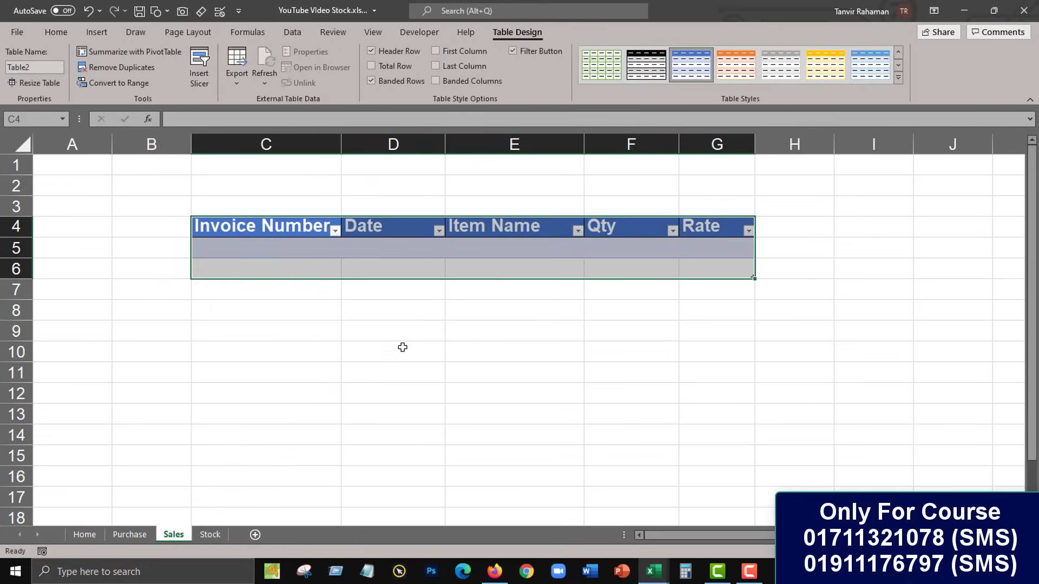
Step: Centre the Sales table's heading row
{"action": "left_click", "coordinate": [56, 31]}
{"action": "left_click_drag", "start_coordinate": [291, 237], "coordinate": [747, 234]}
{"action": "left_click", "coordinate": [244, 77]}
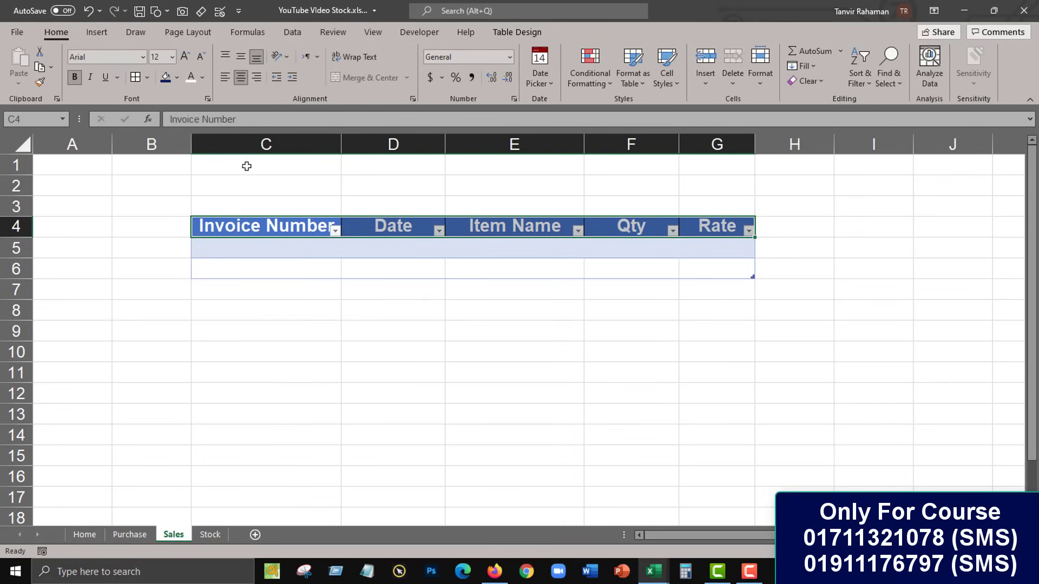
Step: Merge C1:G3 with navy fill and white font, and enter the title 'Sales'
{"action": "left_click_drag", "start_coordinate": [246, 167], "coordinate": [747, 203]}
{"action": "left_click", "coordinate": [363, 77]}
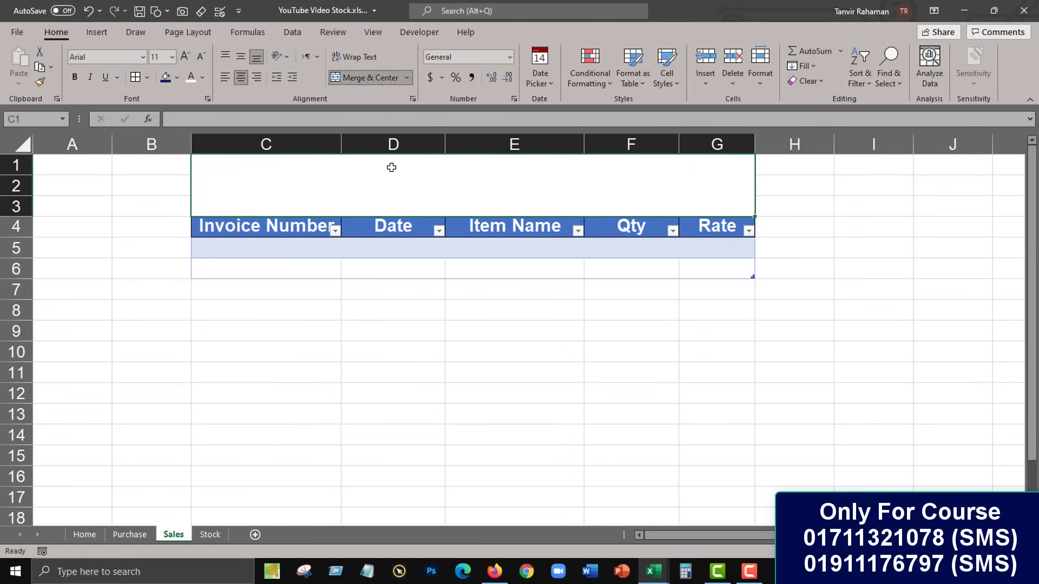
{"action": "left_click", "coordinate": [165, 76]}
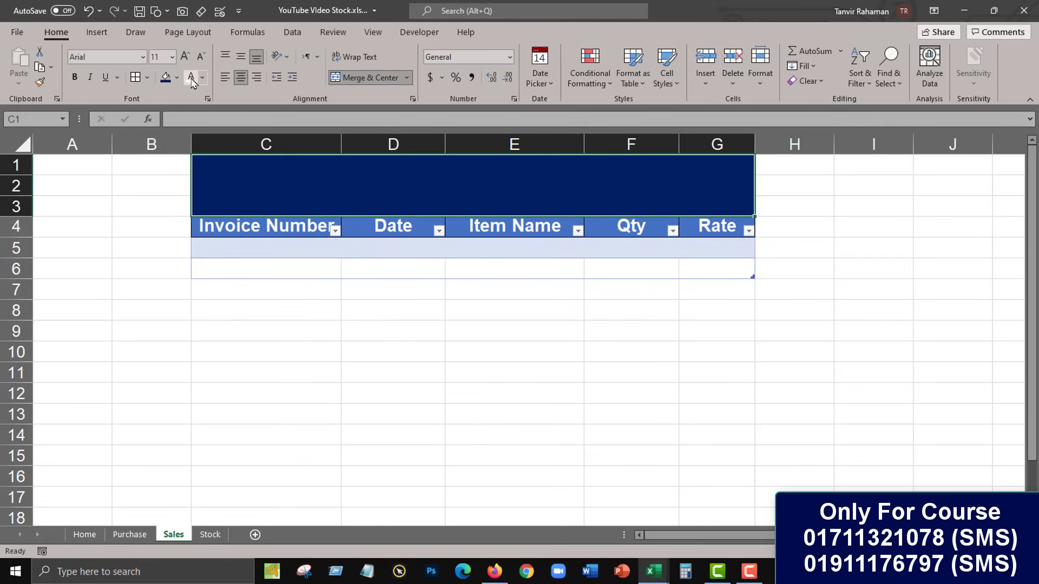
{"action": "left_click", "coordinate": [191, 77]}
{"action": "double_click", "coordinate": [462, 186]}
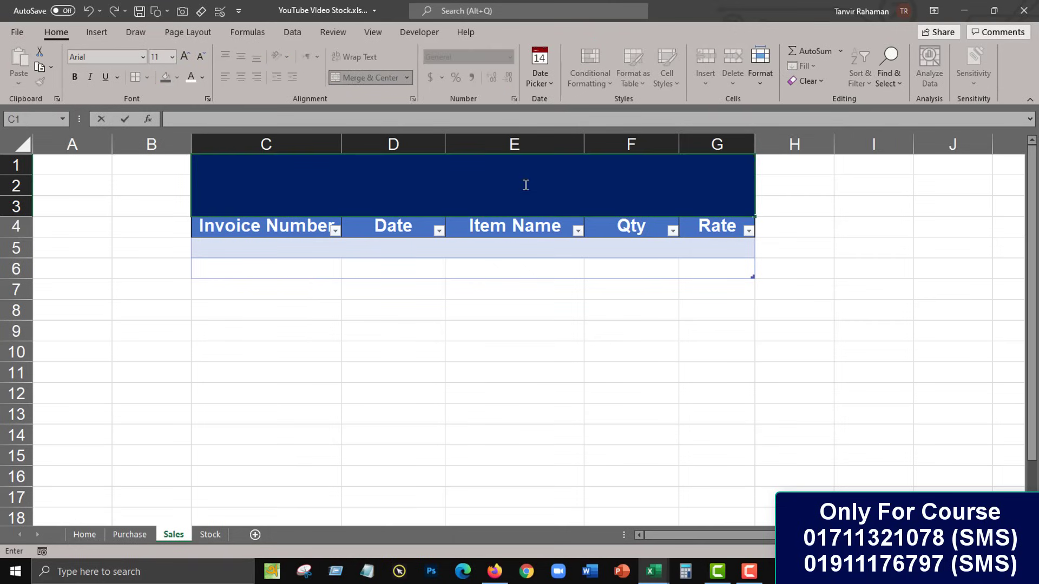
{"action": "type", "text": "Sales"}
{"action": "left_click", "coordinate": [531, 347]}
Step: Make the Sales title bold, middle-aligned and size 36
{"action": "left_click", "coordinate": [540, 189]}
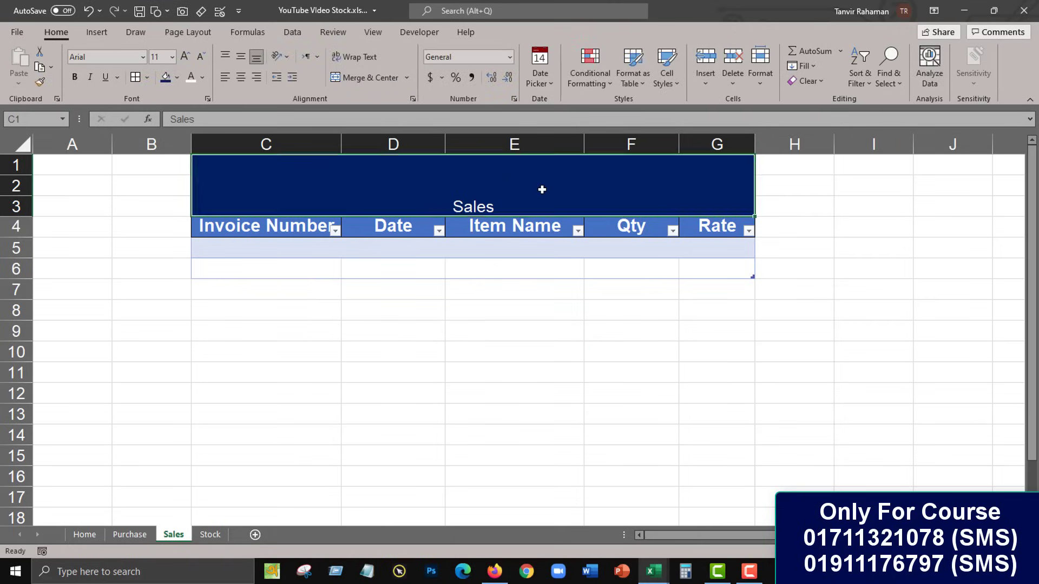
{"action": "left_click", "coordinate": [184, 57]}
{"action": "left_click", "coordinate": [184, 56]}
{"action": "left_click", "coordinate": [184, 57]}
{"action": "left_click", "coordinate": [185, 57]}
{"action": "left_click", "coordinate": [185, 56]}
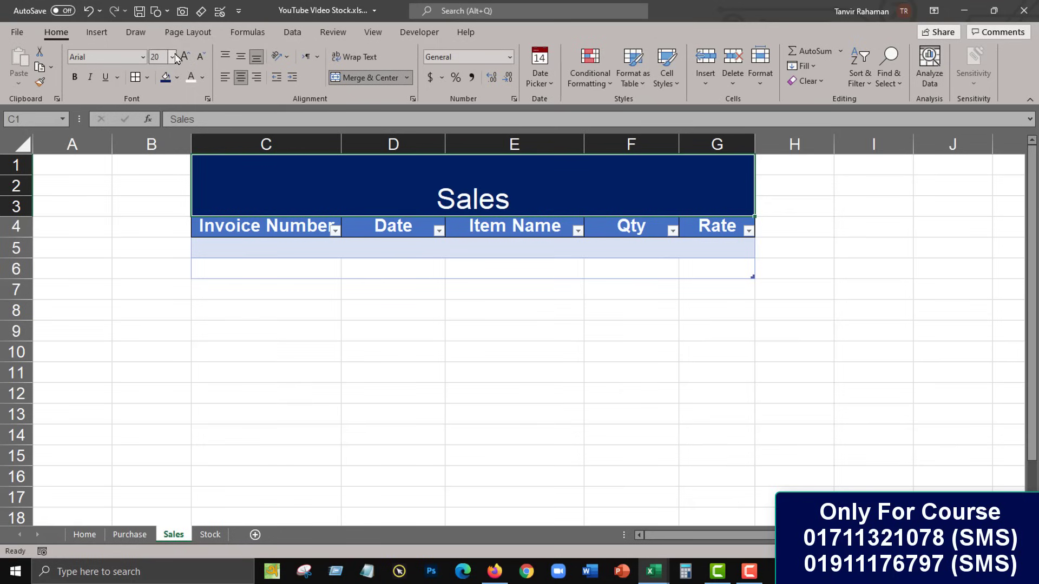
{"action": "left_click", "coordinate": [75, 77]}
{"action": "left_click", "coordinate": [241, 57]}
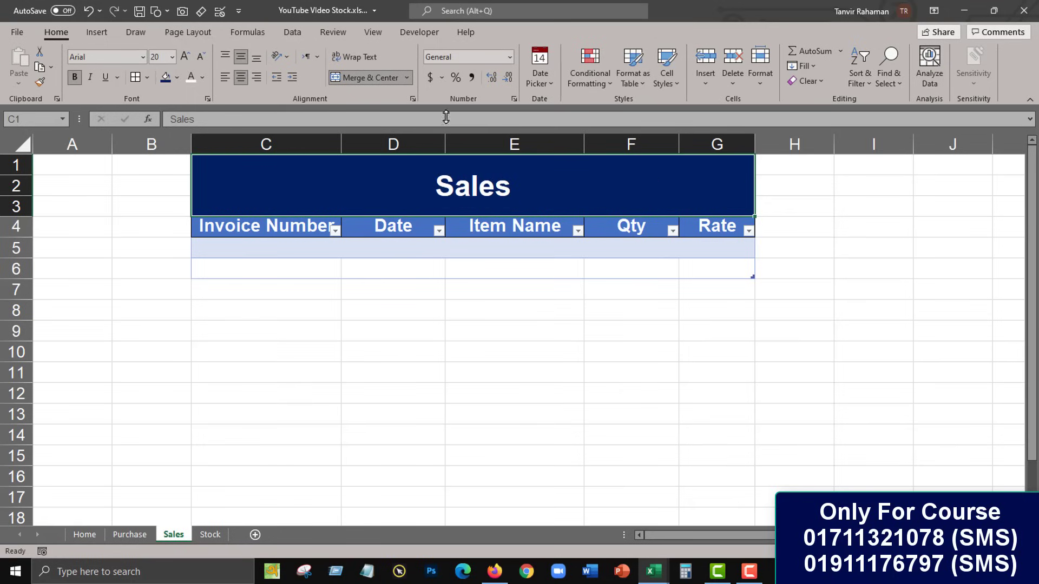
{"action": "left_click", "coordinate": [185, 56]}
{"action": "left_click", "coordinate": [184, 56]}
{"action": "left_click", "coordinate": [185, 56]}
{"action": "left_click", "coordinate": [185, 57]}
{"action": "left_click", "coordinate": [184, 57]}
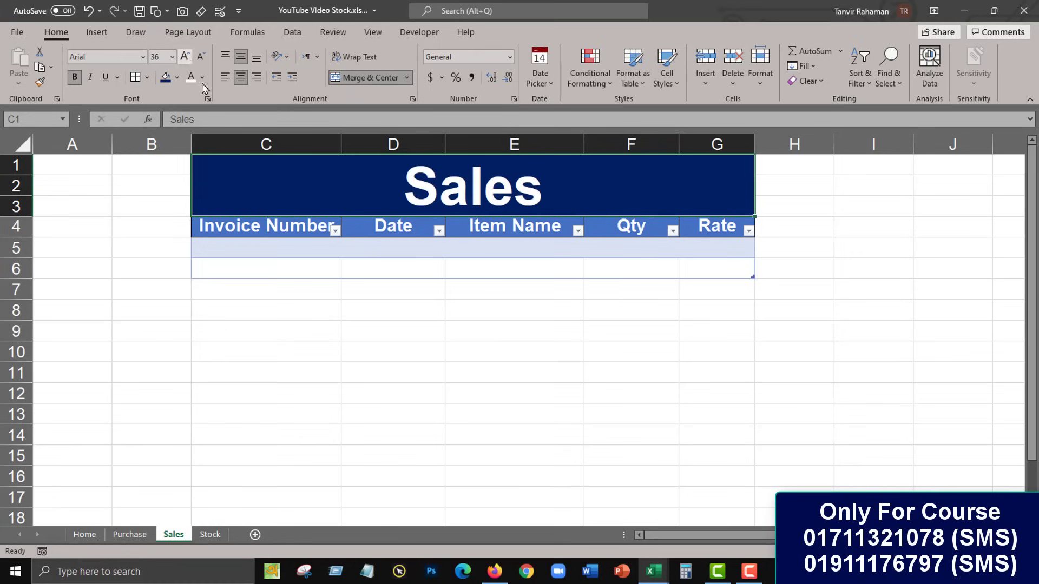
{"action": "left_click", "coordinate": [410, 339]}
Step: Apply black borders to every cell of the table C4:G6
{"action": "left_click_drag", "start_coordinate": [262, 225], "coordinate": [700, 261]}
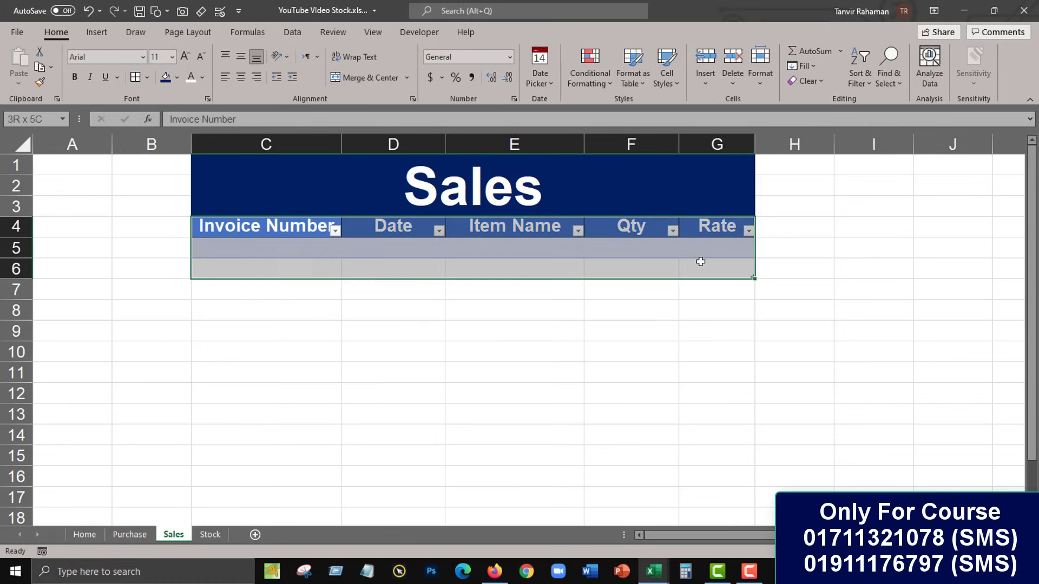
{"action": "left_click", "coordinate": [136, 77]}
{"action": "key", "text": "Up"}
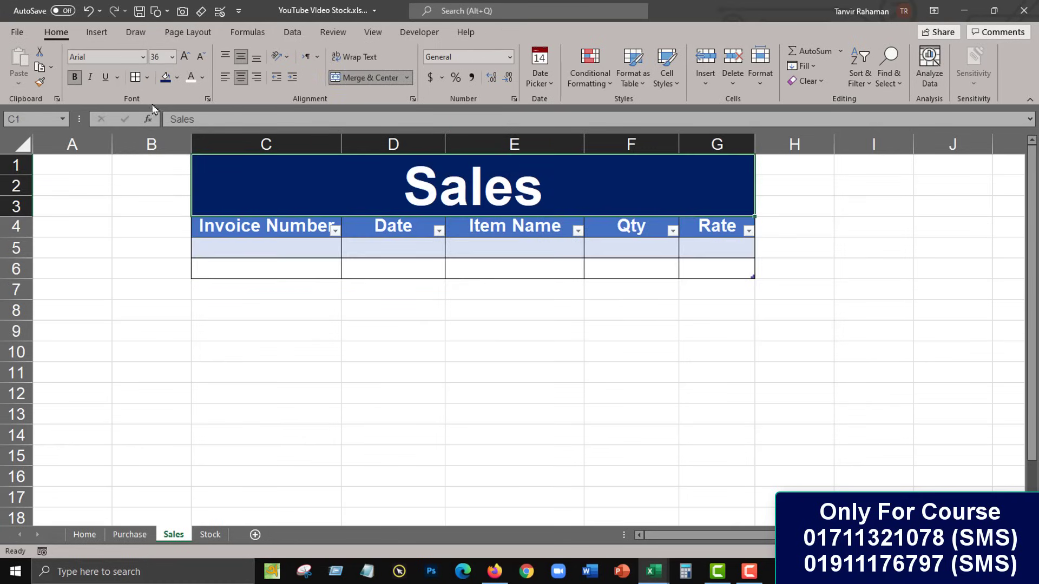
{"action": "left_click", "coordinate": [382, 371]}
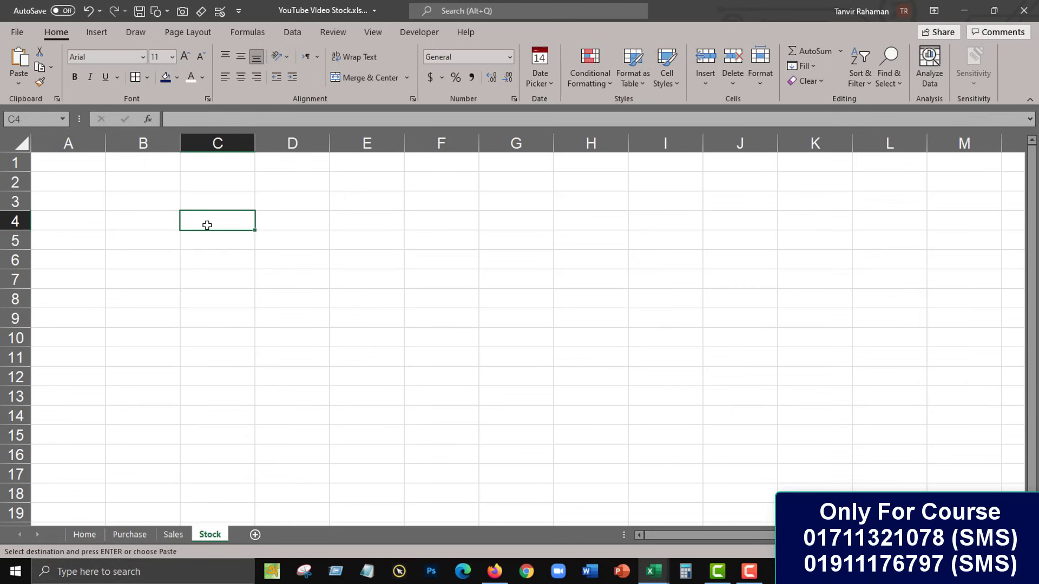
Step: Paste the Item Name, Purchase Qty, Sale Qty and Stock headings into row 4 and autofit columns C–F
{"action": "key", "text": "ctrl+v"}
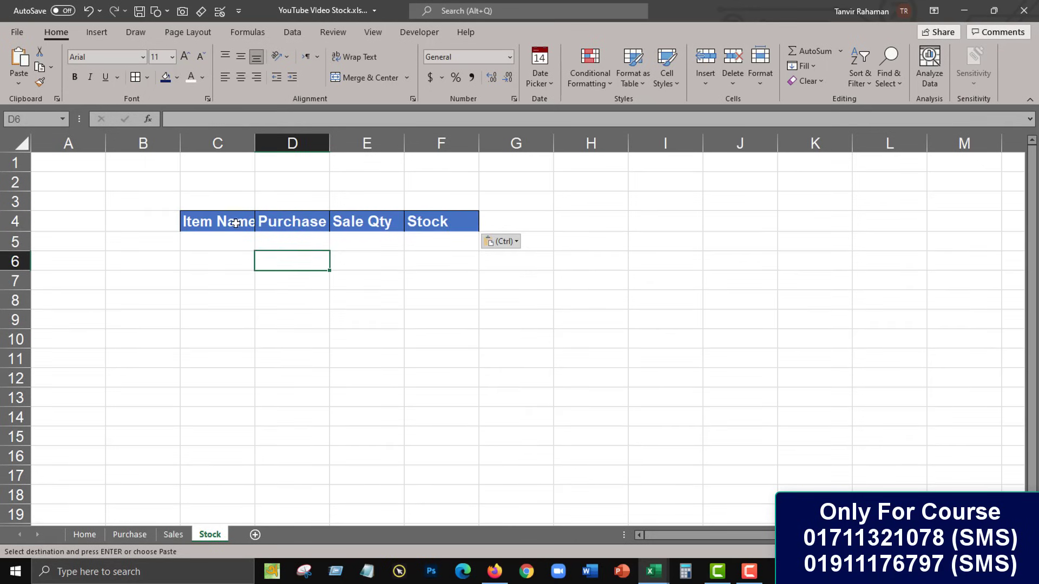
{"action": "double_click", "coordinate": [259, 136]}
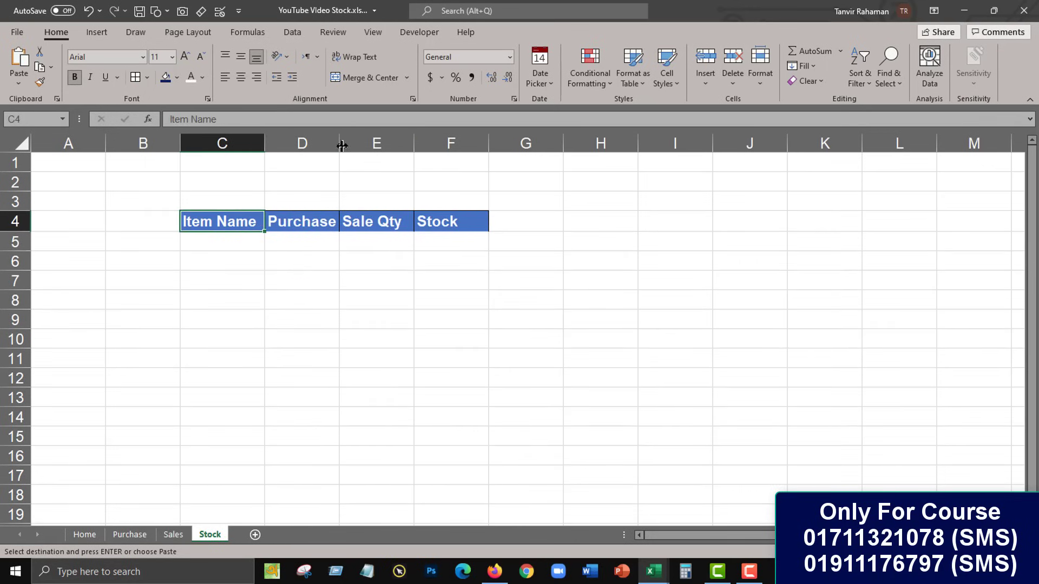
{"action": "double_click", "coordinate": [340, 142]}
{"action": "double_click", "coordinate": [445, 143]}
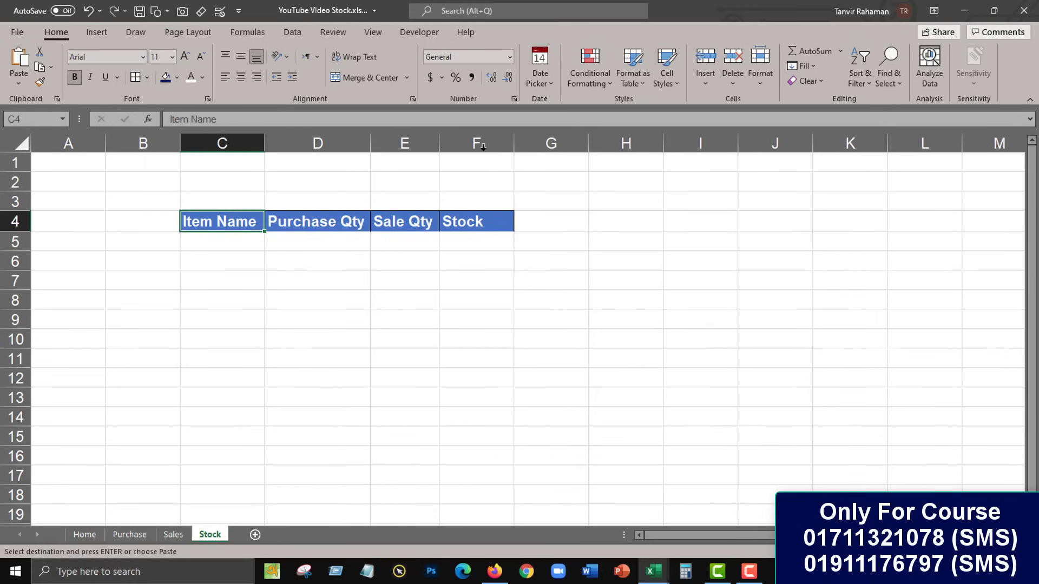
{"action": "double_click", "coordinate": [514, 143]}
{"action": "left_click", "coordinate": [449, 222]}
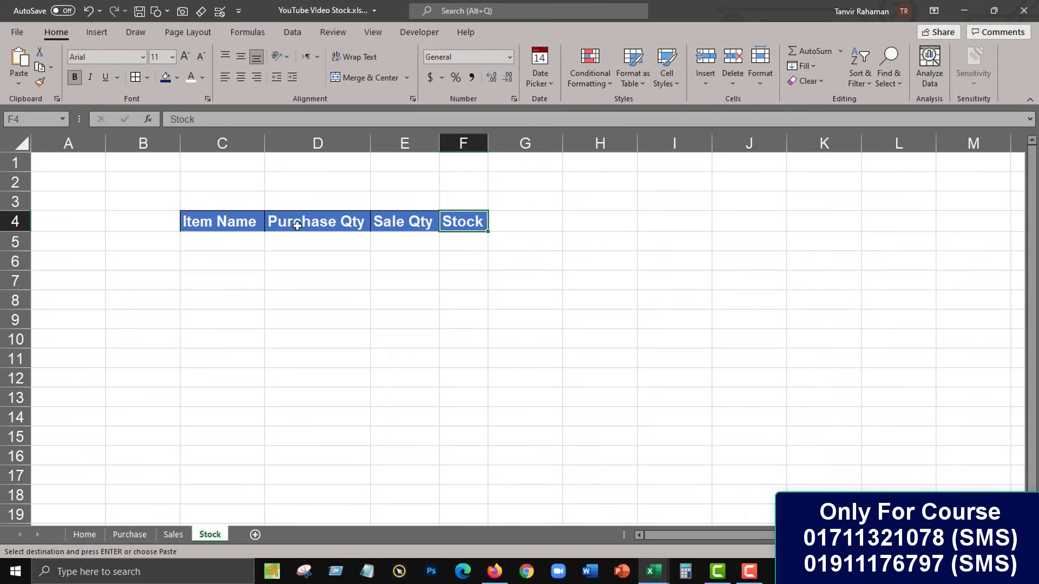
Step: Convert C4:F15 into a table with headers
{"action": "left_click_drag", "start_coordinate": [221, 221], "coordinate": [457, 430]}
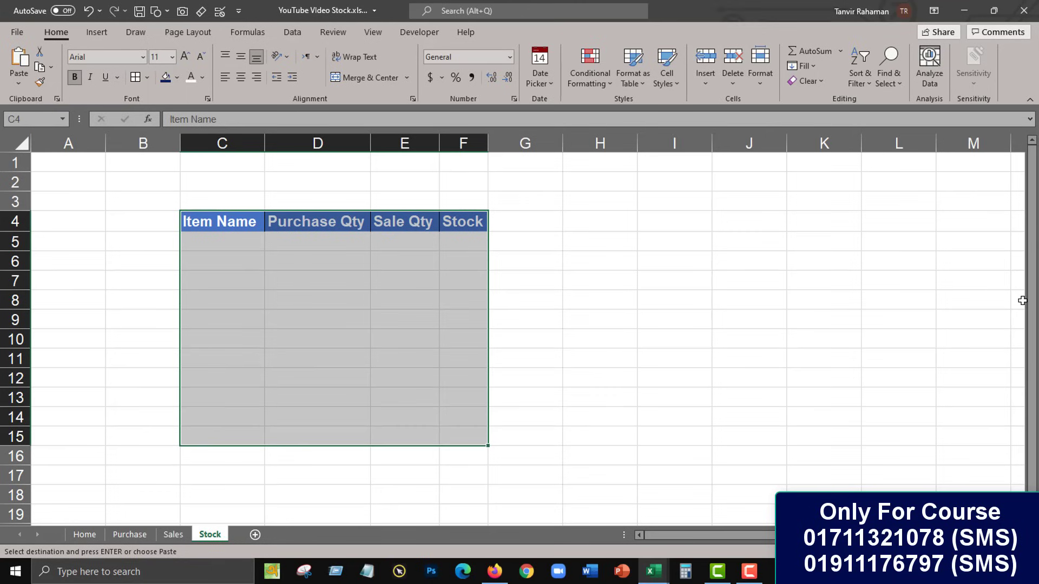
{"action": "key", "text": "ctrl+t"}
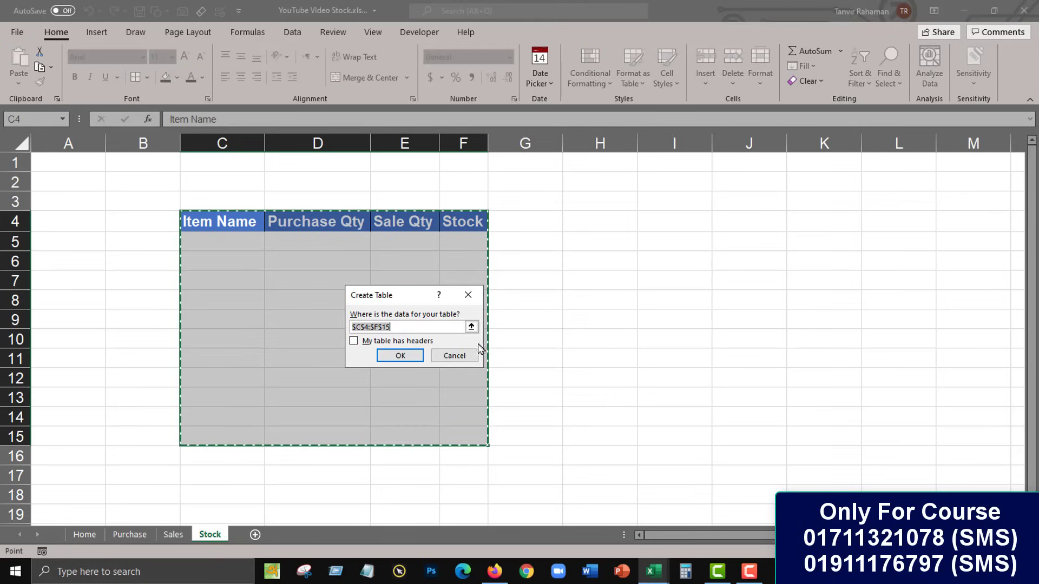
{"action": "left_click", "coordinate": [385, 341]}
{"action": "left_click", "coordinate": [400, 356]}
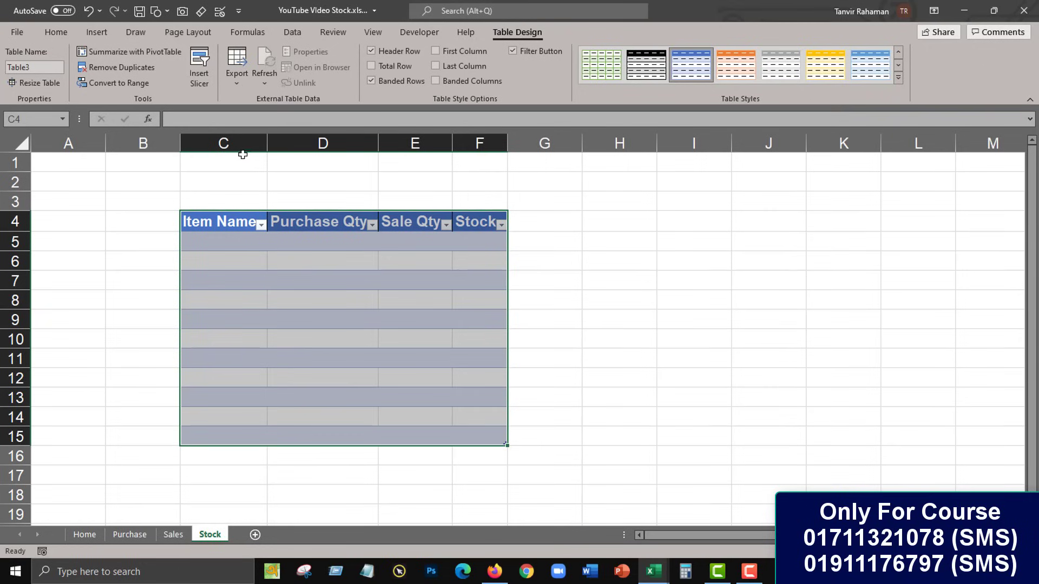
{"action": "left_click_drag", "start_coordinate": [242, 155], "coordinate": [464, 193]}
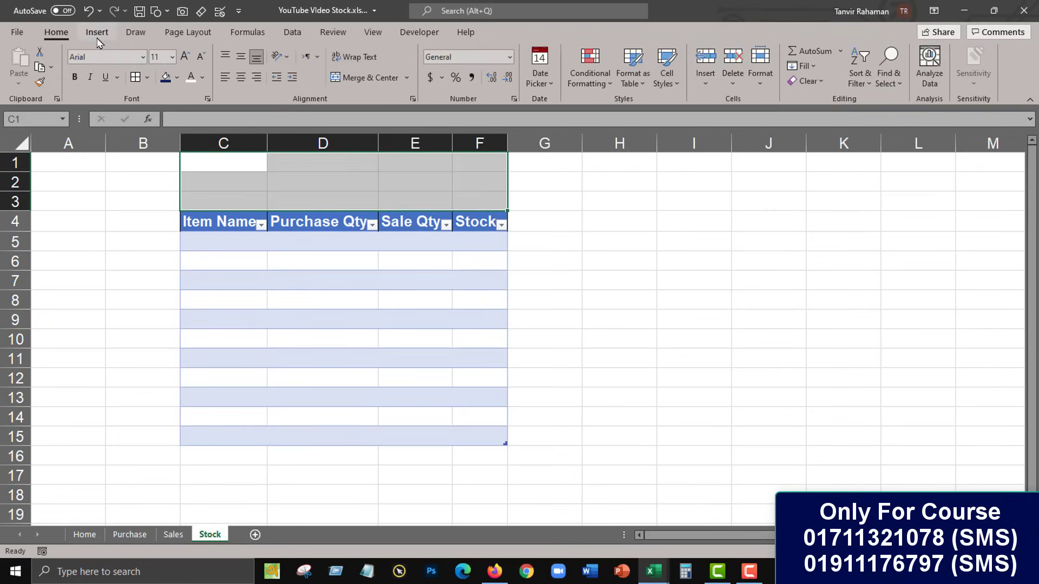
Step: Merge C1:F3 into one cell and enter the title 'Stock'
{"action": "left_click", "coordinate": [368, 78]}
{"action": "double_click", "coordinate": [324, 171]}
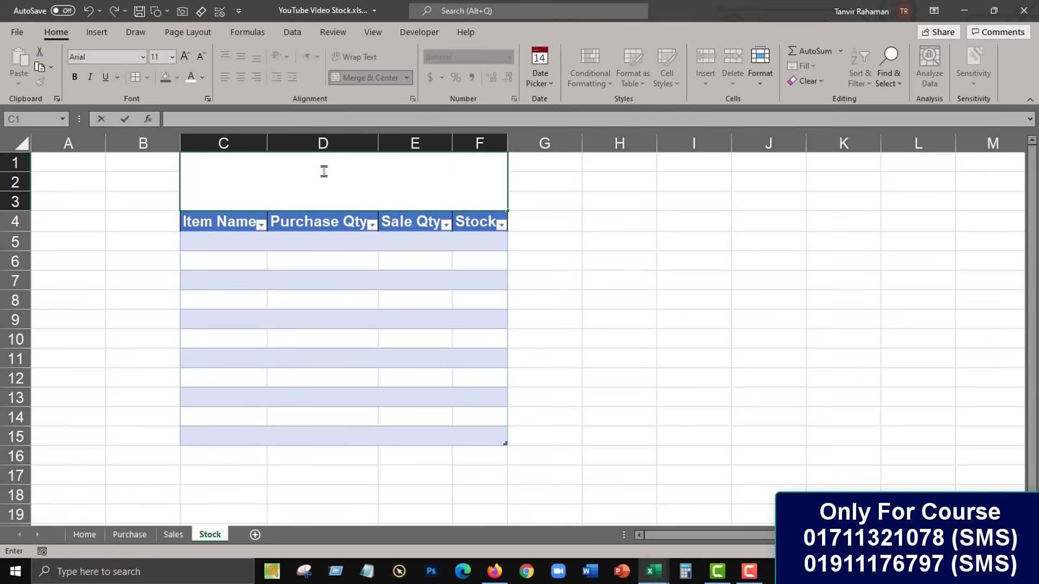
{"action": "type", "text": "Stock"}
{"action": "left_click", "coordinate": [564, 227]}
{"action": "left_click", "coordinate": [491, 188]}
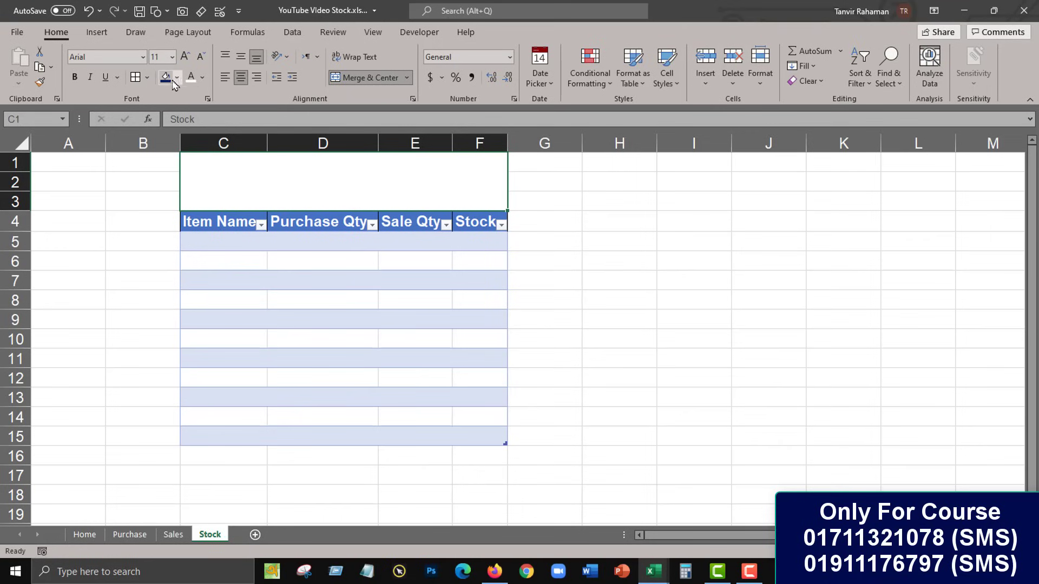
Step: Give the Stock title a dark blue fill, middle alignment, size 28 and bold
{"action": "left_click", "coordinate": [167, 82]}
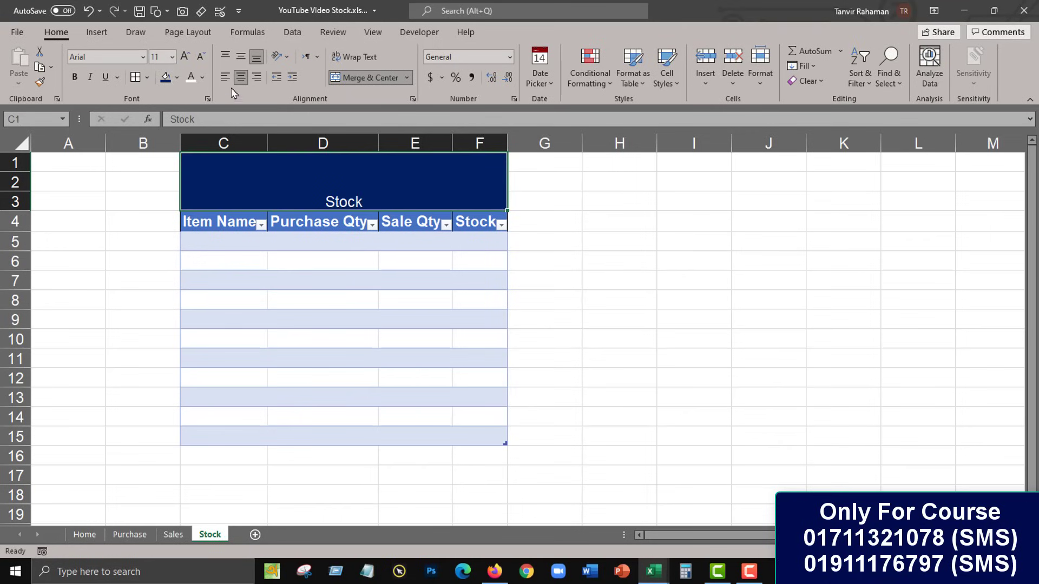
{"action": "left_click", "coordinate": [240, 56]}
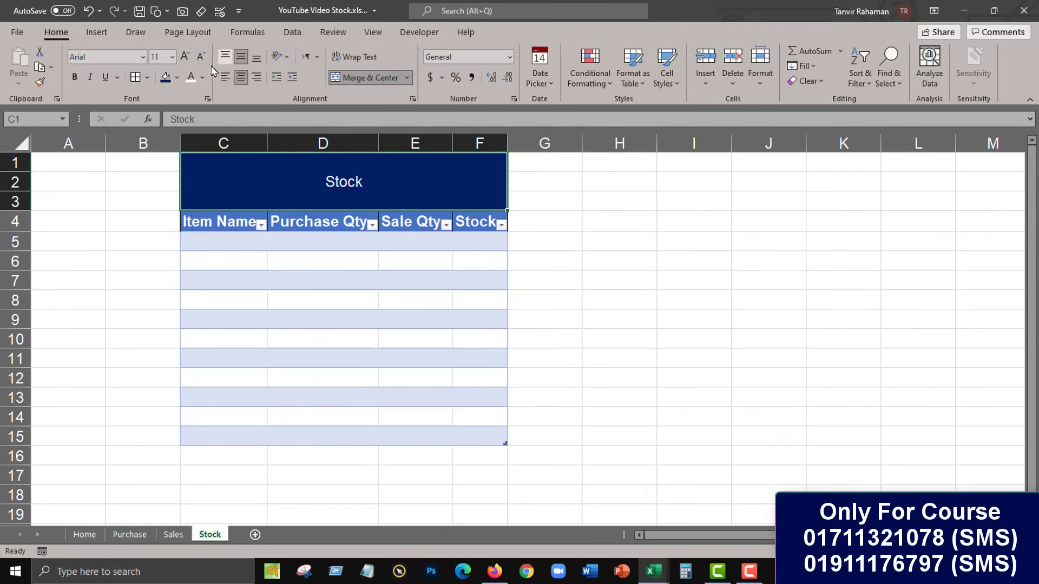
{"action": "left_click", "coordinate": [184, 57]}
{"action": "left_click", "coordinate": [185, 56]}
{"action": "left_click", "coordinate": [185, 57]}
{"action": "left_click", "coordinate": [184, 56]}
{"action": "left_click", "coordinate": [184, 56]}
{"action": "left_click", "coordinate": [184, 56]}
{"action": "left_click", "coordinate": [185, 56]}
{"action": "left_click", "coordinate": [185, 56]}
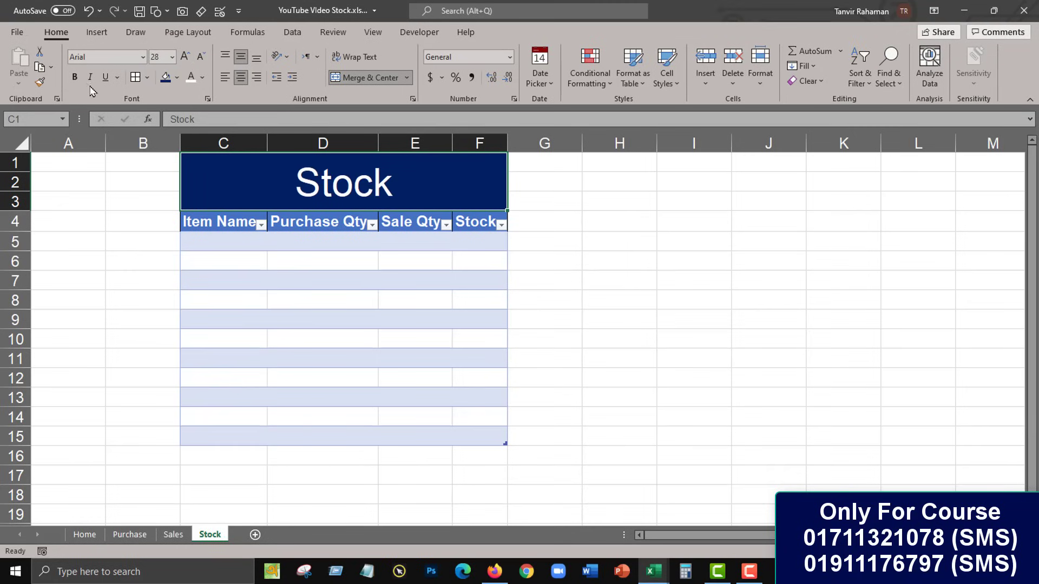
{"action": "left_click", "coordinate": [75, 77]}
{"action": "left_click", "coordinate": [567, 272]}
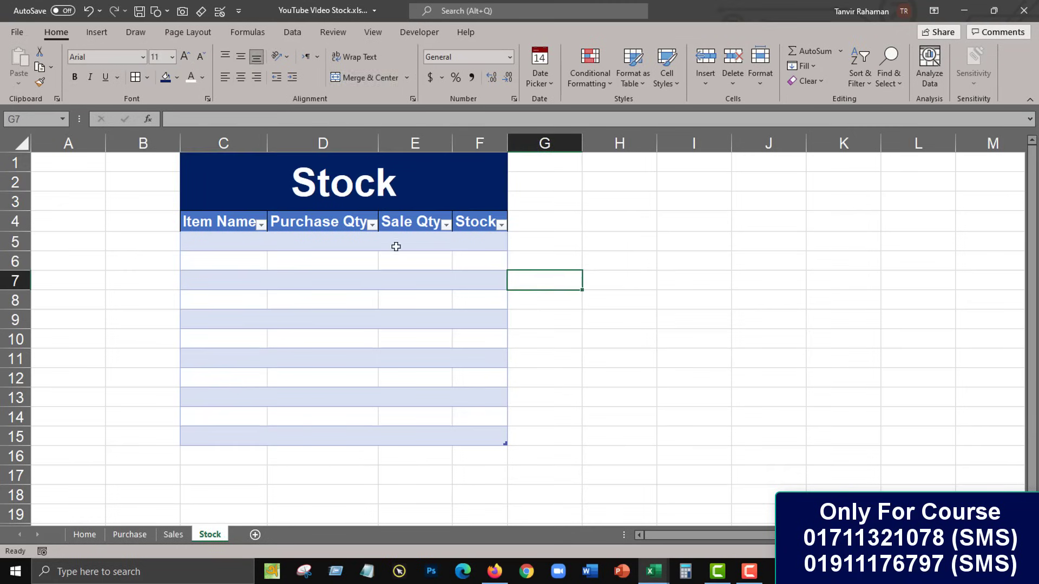
Step: Add borders to all cells of C4:F15 and widen columns C, D and E
{"action": "left_click_drag", "start_coordinate": [227, 222], "coordinate": [480, 433]}
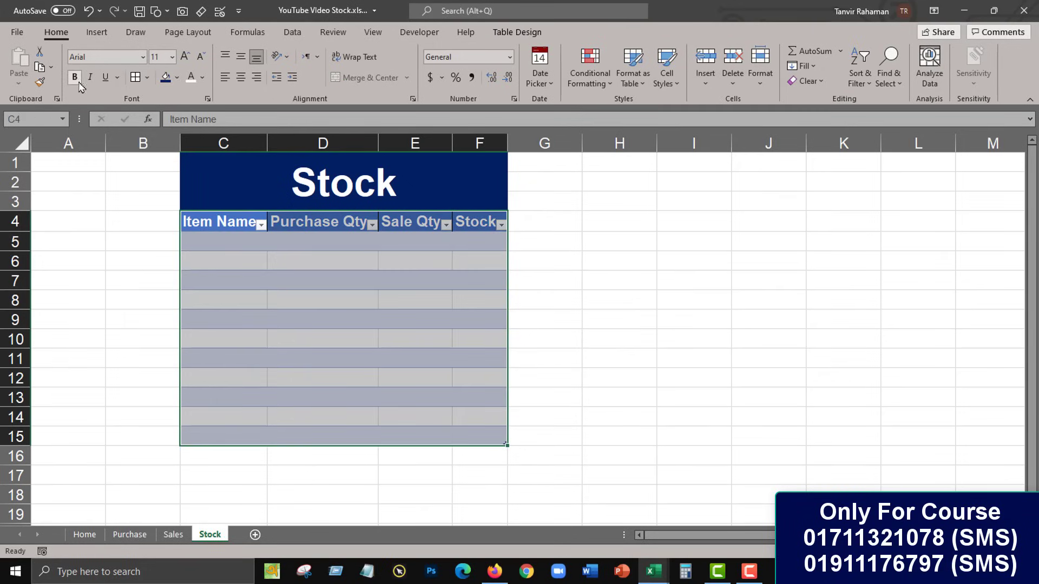
{"action": "left_click", "coordinate": [135, 77]}
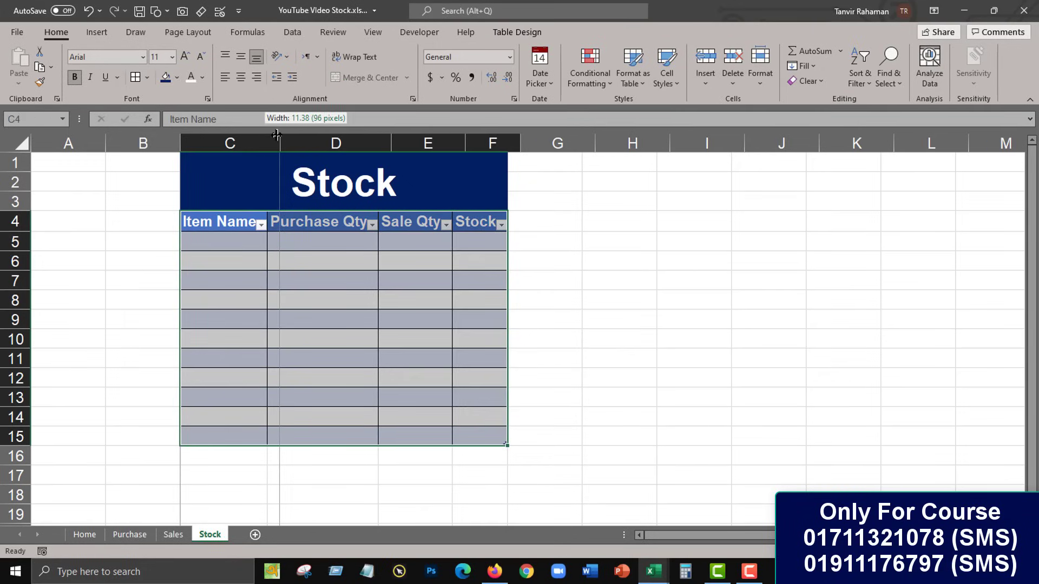
{"action": "left_click_drag", "start_coordinate": [266, 135], "coordinate": [286, 144]}
{"action": "left_click_drag", "start_coordinate": [396, 144], "coordinate": [411, 144]}
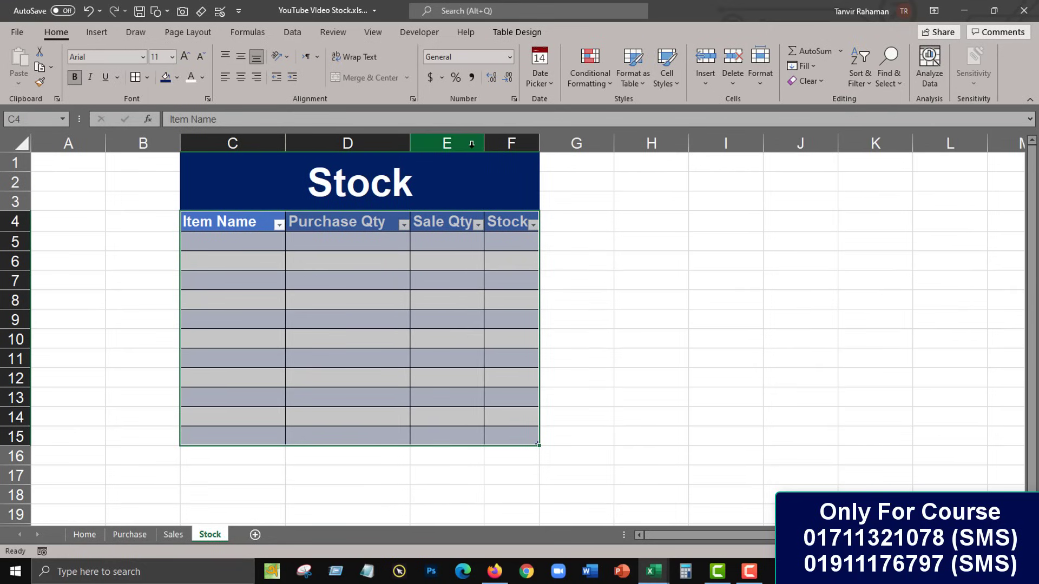
{"action": "left_click_drag", "start_coordinate": [480, 143], "coordinate": [566, 147]}
{"action": "left_click", "coordinate": [481, 191]}
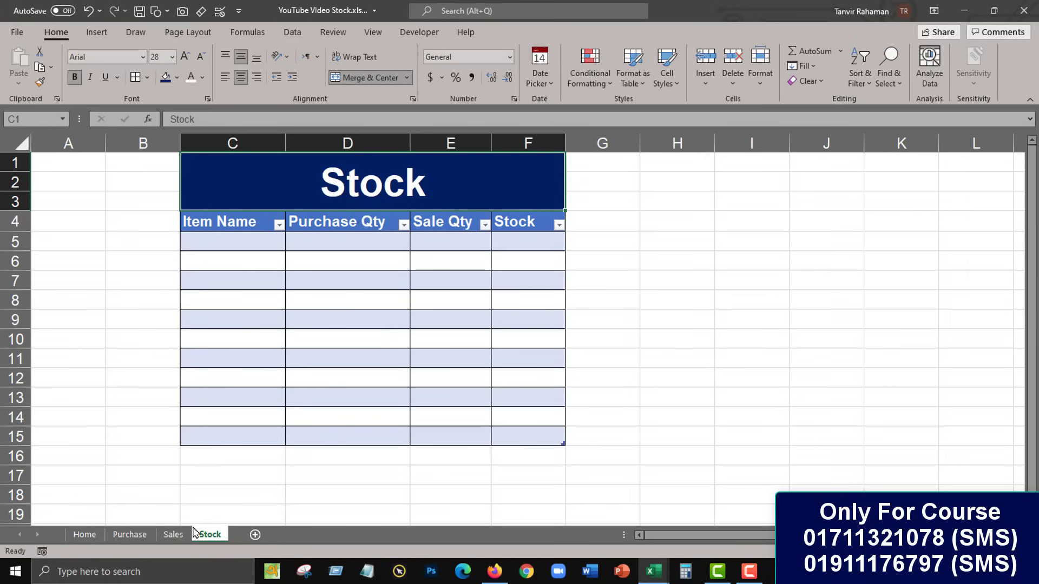
Step: On the Home sheet, unmerge the form value cells F8:G12 and F5:G6
{"action": "left_click", "coordinate": [88, 543]}
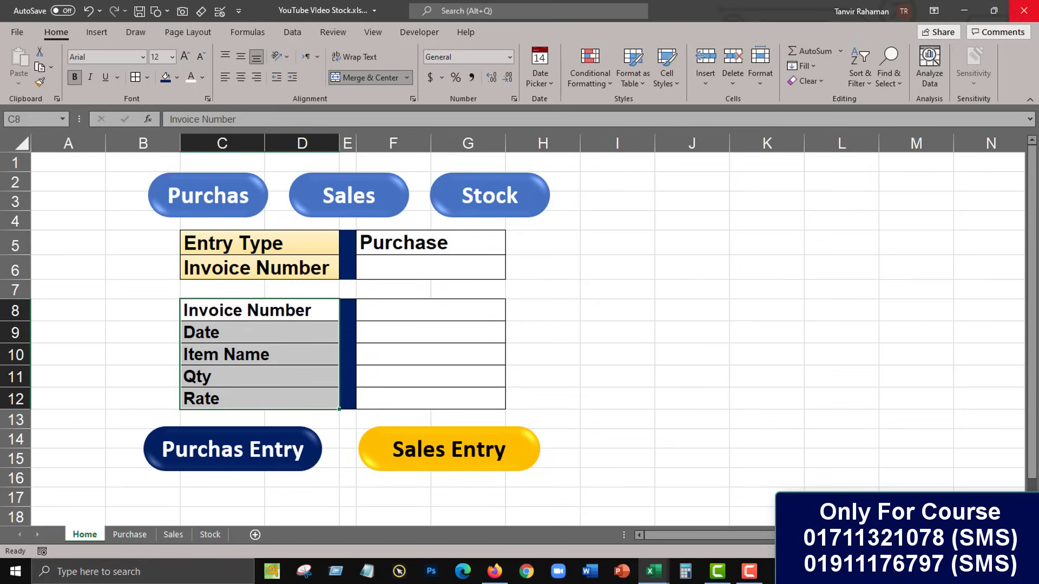
{"action": "left_click", "coordinate": [512, 355]}
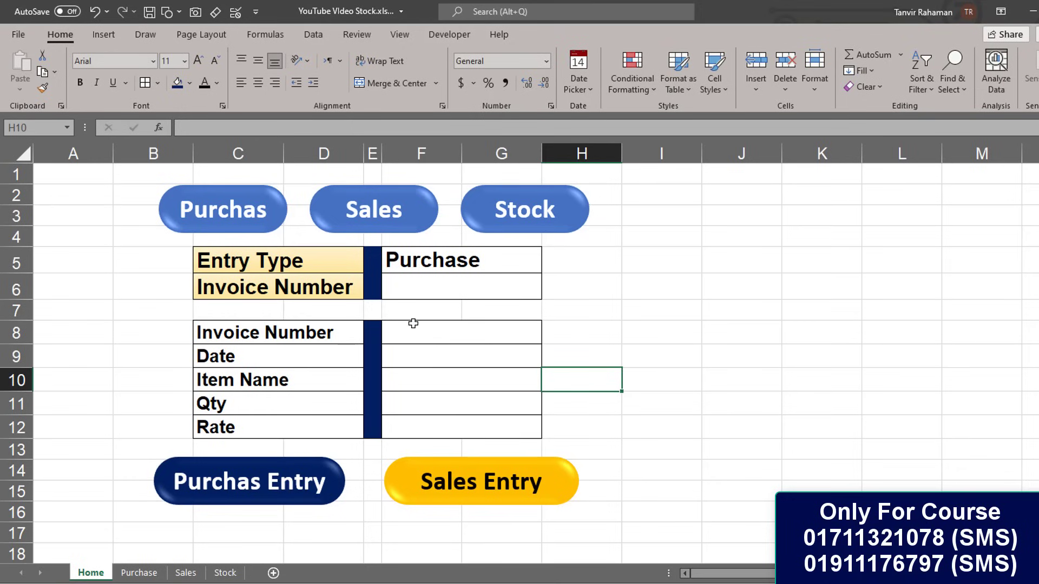
{"action": "left_click_drag", "start_coordinate": [413, 323], "coordinate": [418, 426]}
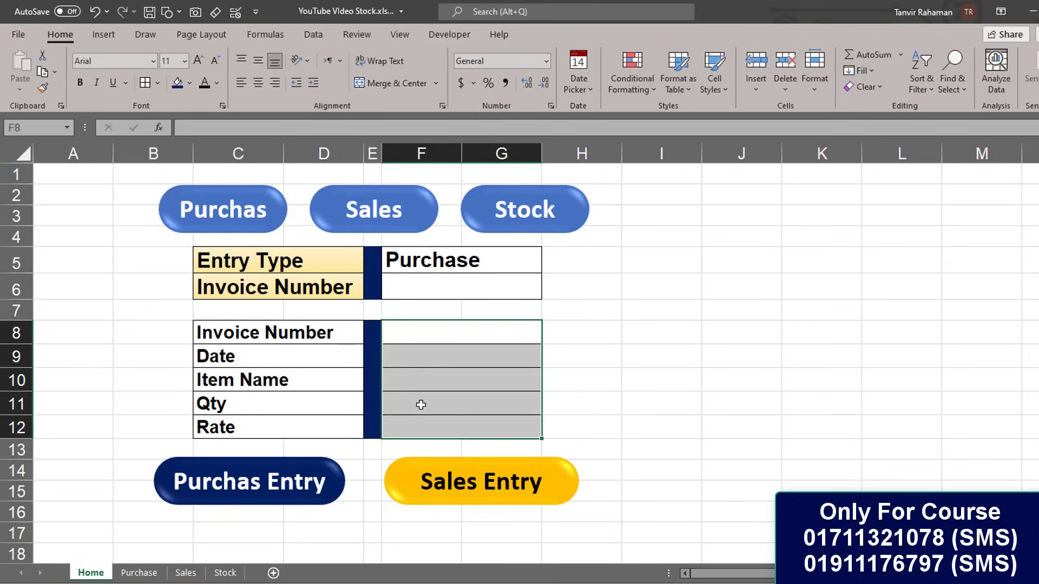
{"action": "left_click_drag", "start_coordinate": [440, 334], "coordinate": [444, 421]}
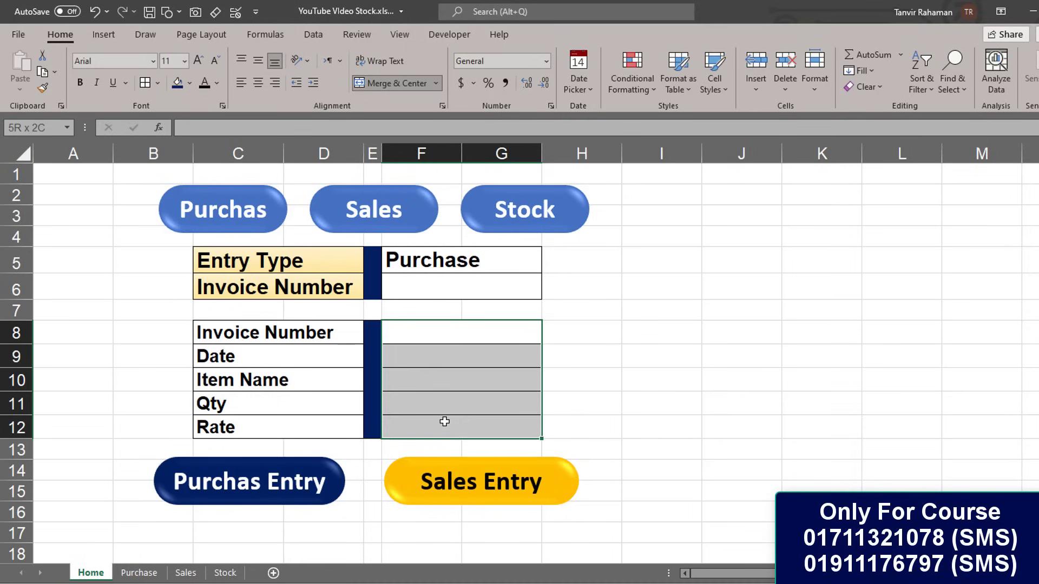
{"action": "left_click_drag", "start_coordinate": [453, 324], "coordinate": [445, 429]}
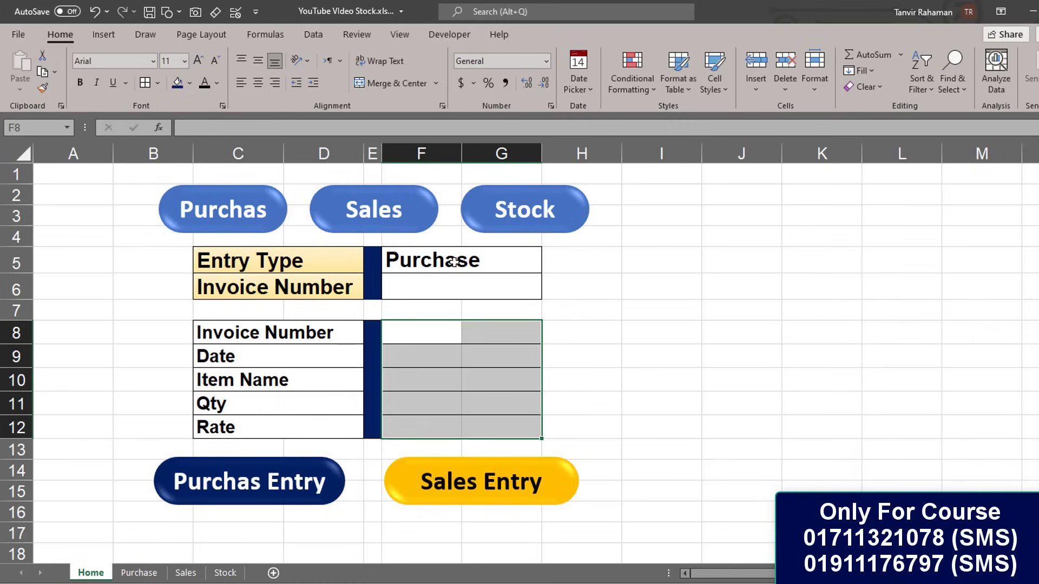
{"action": "left_click_drag", "start_coordinate": [453, 262], "coordinate": [454, 276]}
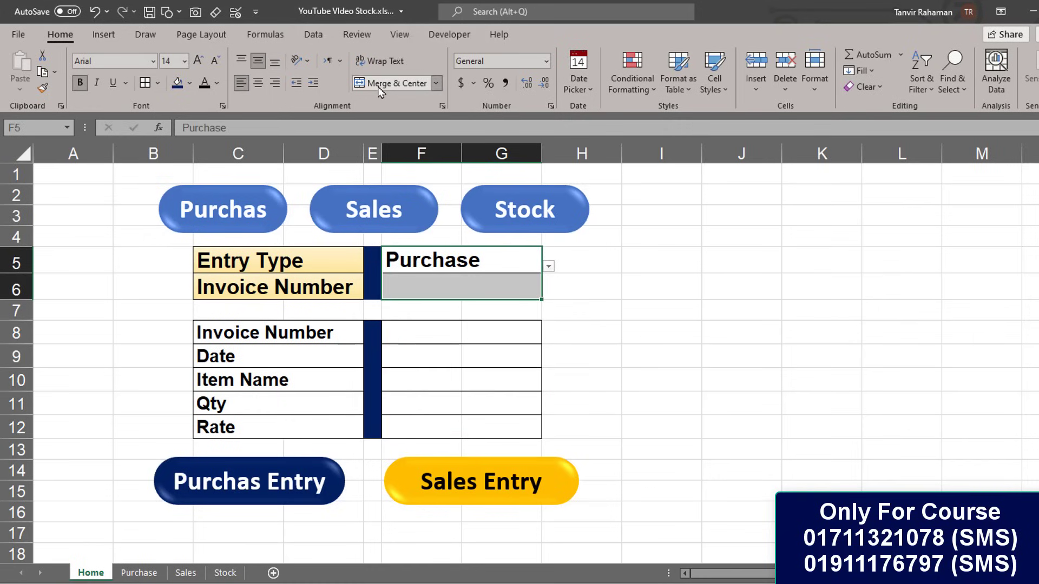
{"action": "left_click", "coordinate": [512, 287]}
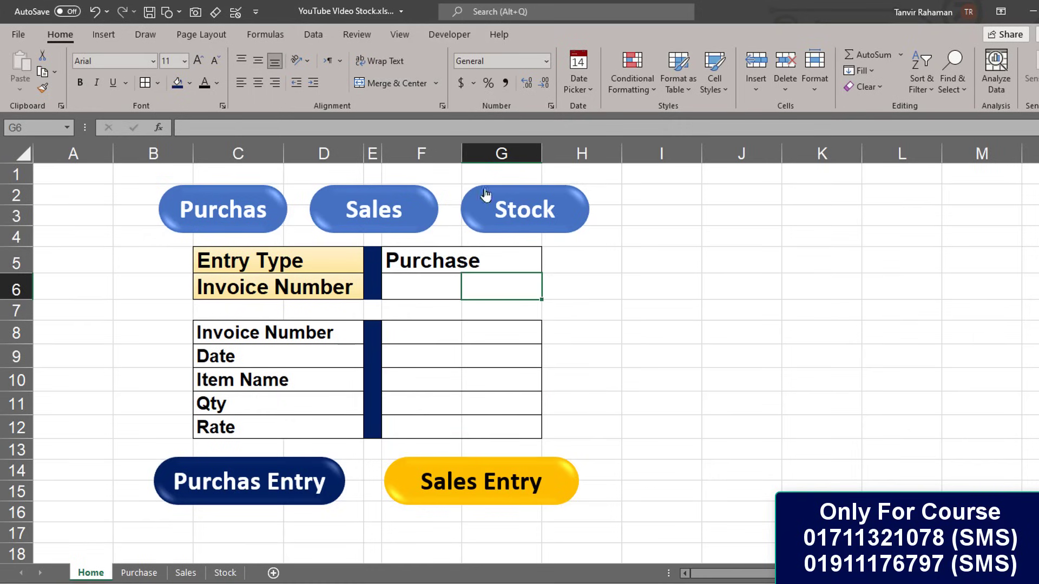
{"action": "left_click", "coordinate": [501, 154]}
Step: Delete column G and widen column F to make up its width
{"action": "right_click", "coordinate": [501, 153]}
{"action": "left_click", "coordinate": [579, 273]}
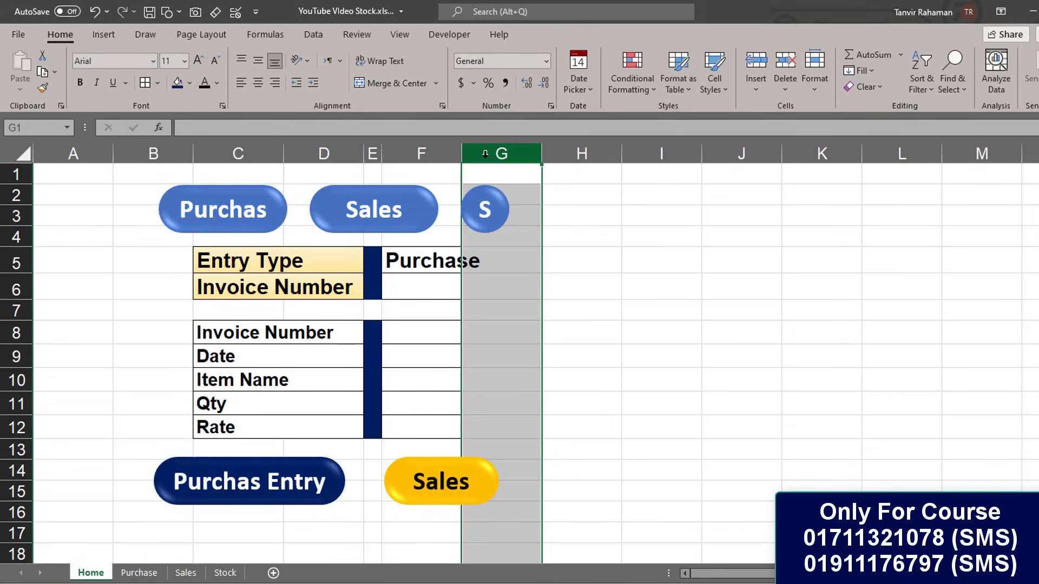
{"action": "left_click_drag", "start_coordinate": [462, 154], "coordinate": [542, 162]}
{"action": "left_click", "coordinate": [582, 255]}
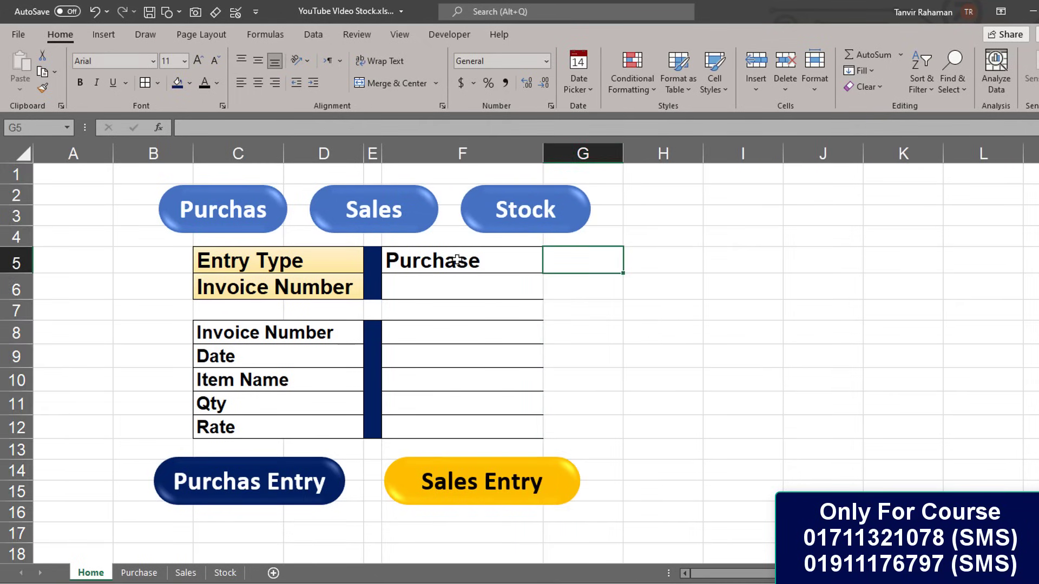
{"action": "left_click_drag", "start_coordinate": [461, 258], "coordinate": [461, 286]}
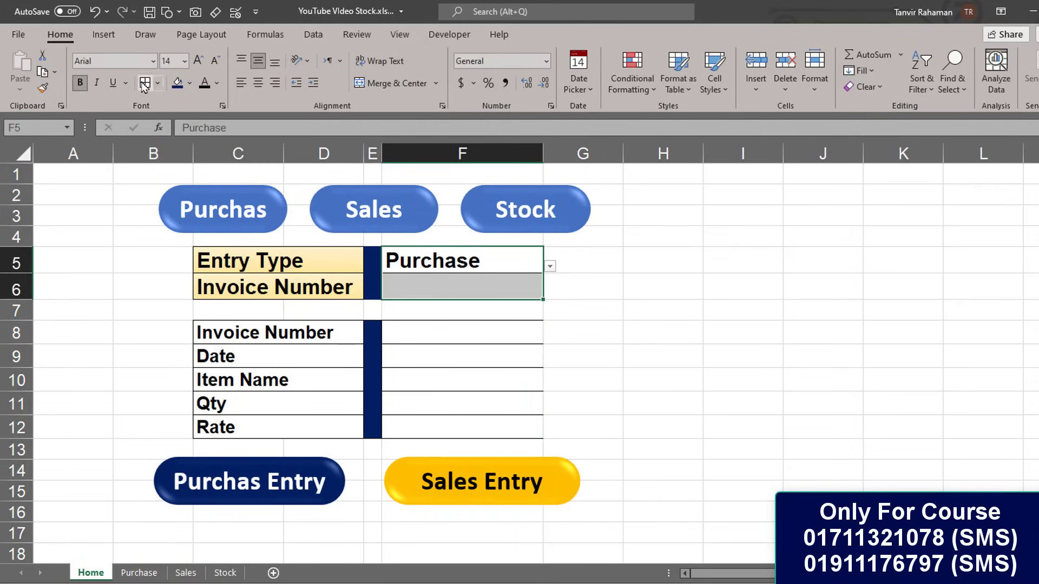
Step: Check each form value cell from F5 through F12 in the widened column F
{"action": "left_click_drag", "start_coordinate": [485, 333], "coordinate": [489, 424]}
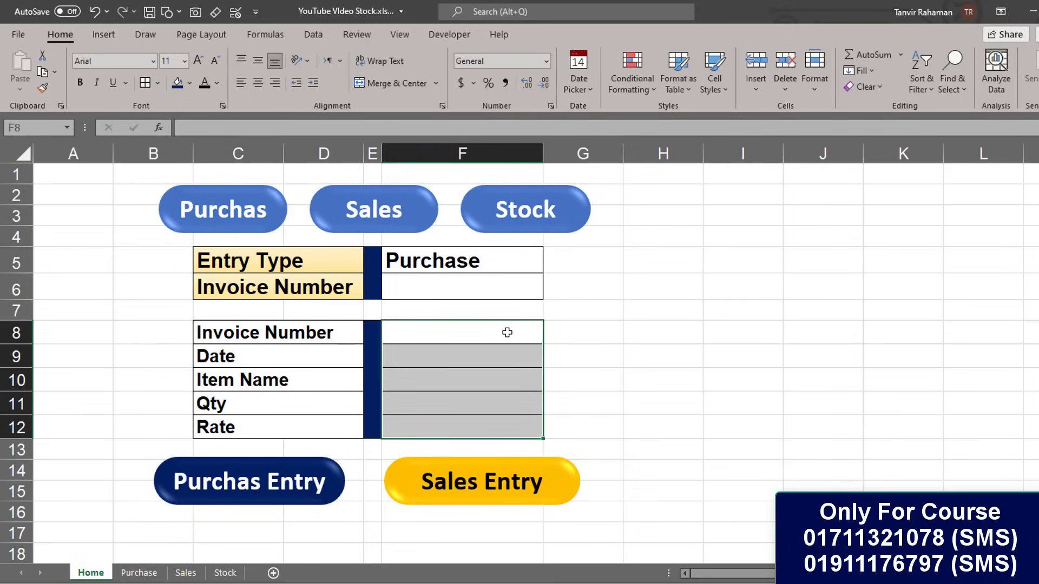
{"action": "left_click", "coordinate": [482, 330]}
{"action": "left_click", "coordinate": [476, 378]}
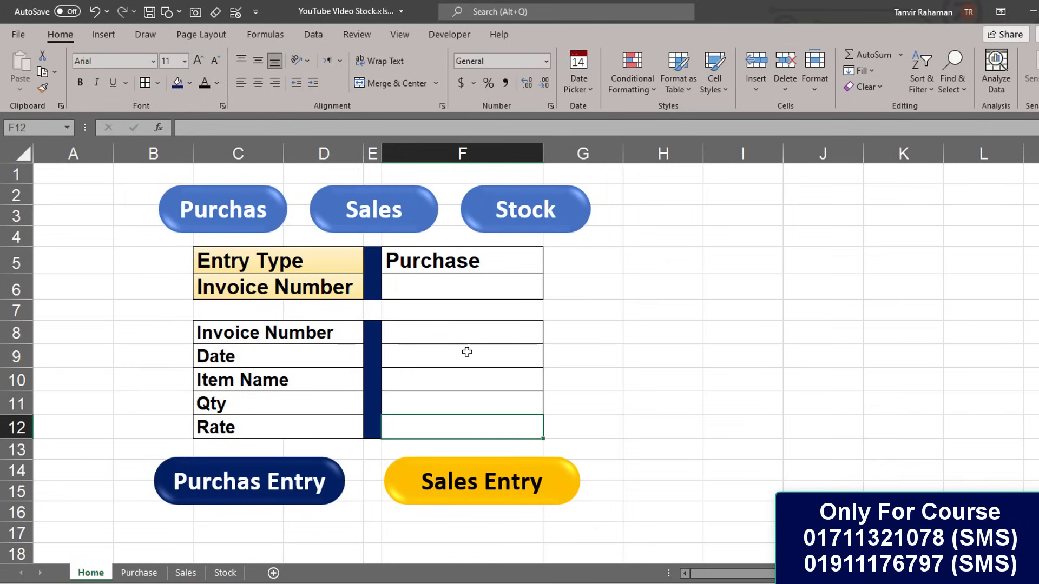
{"action": "left_click", "coordinate": [490, 331]}
{"action": "left_click", "coordinate": [466, 361]}
{"action": "left_click", "coordinate": [460, 393]}
{"action": "left_click", "coordinate": [484, 264]}
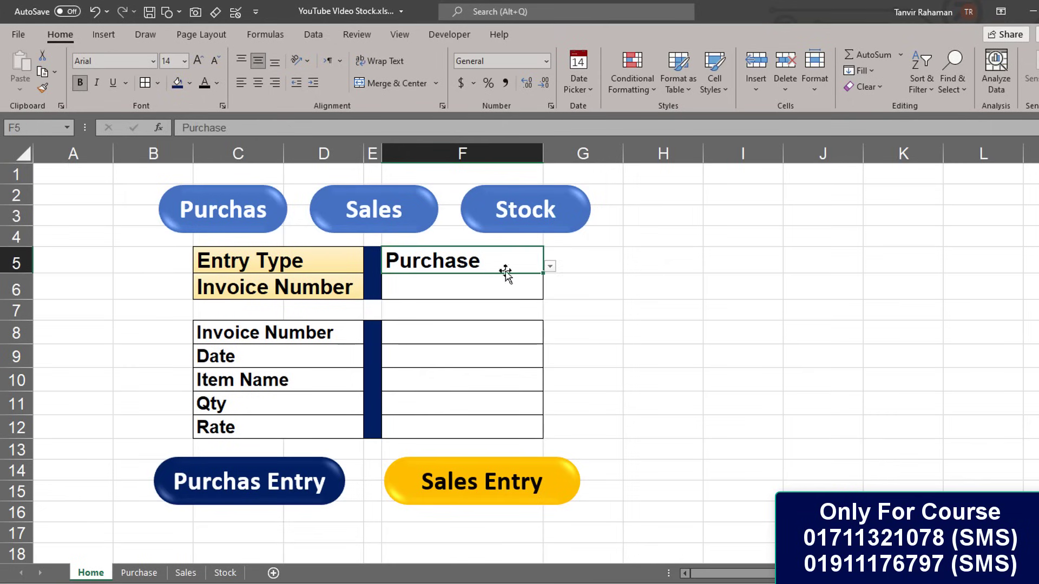
{"action": "left_click", "coordinate": [501, 286]}
{"action": "left_click", "coordinate": [488, 332]}
{"action": "left_click", "coordinate": [484, 370]}
{"action": "left_click", "coordinate": [502, 399]}
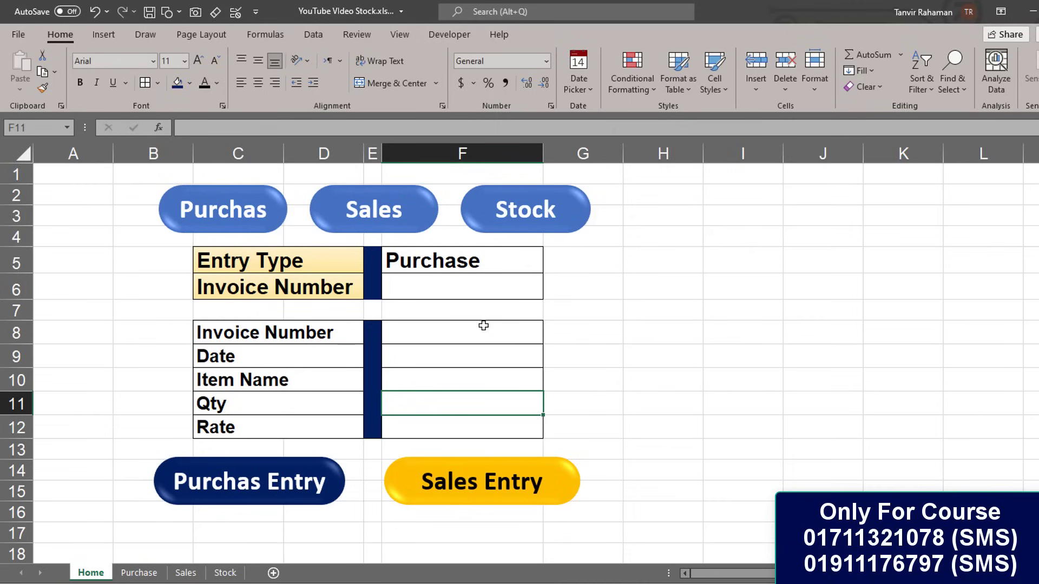
Step: Fill the Home form with invoice 1001, date 16-11-2021, item RAM, quantity 500 and rate 2500
{"action": "left_click", "coordinate": [438, 334]}
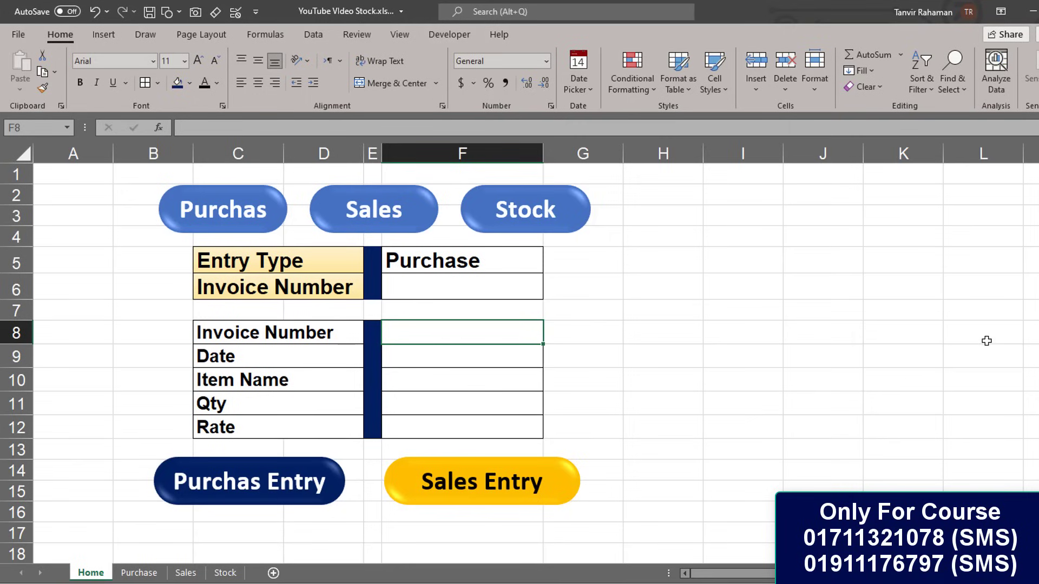
{"action": "type", "text": "1001"}
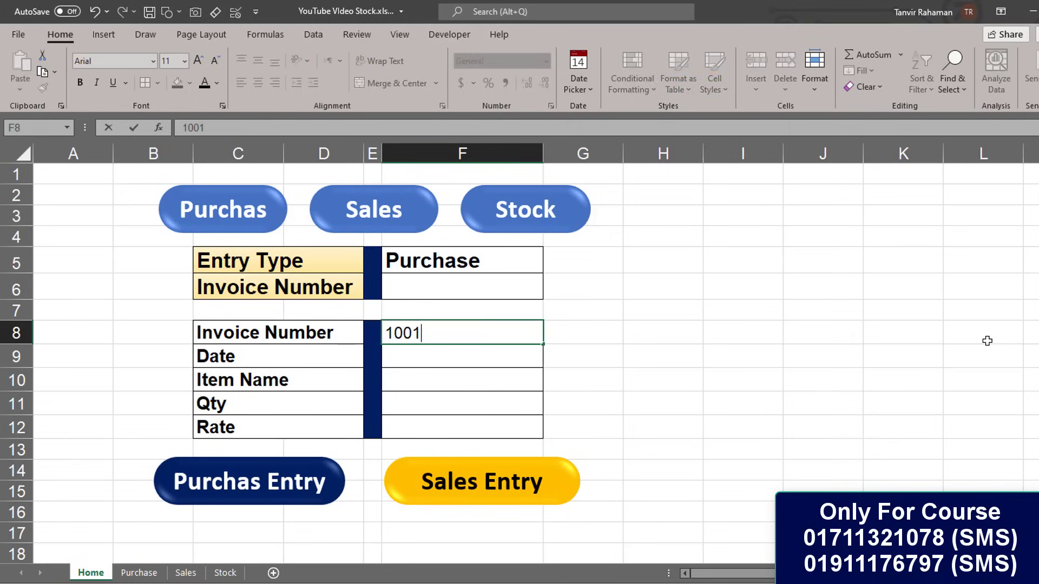
{"action": "key", "text": "Return"}
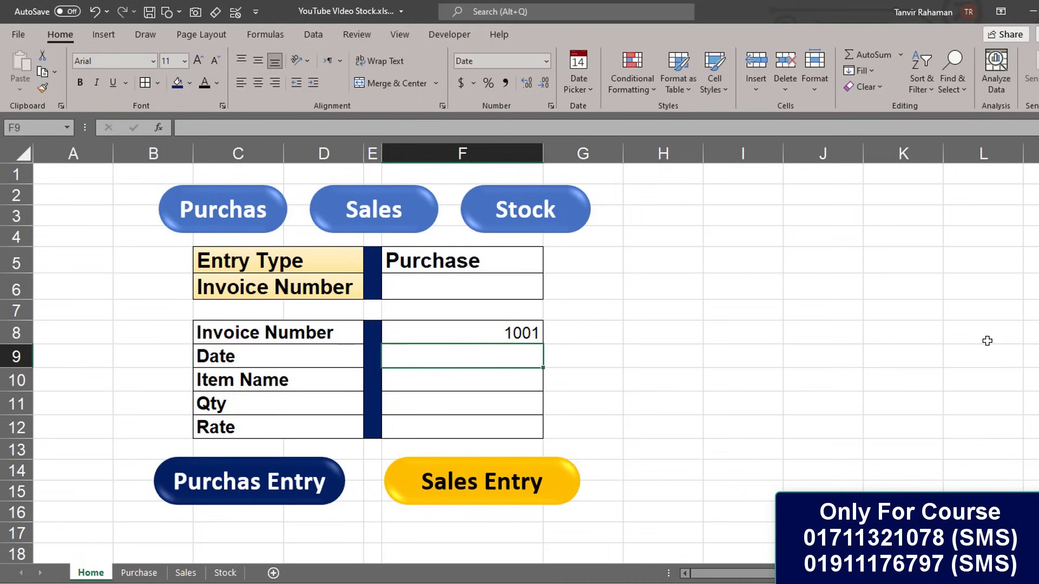
{"action": "type", "text": "16-"}
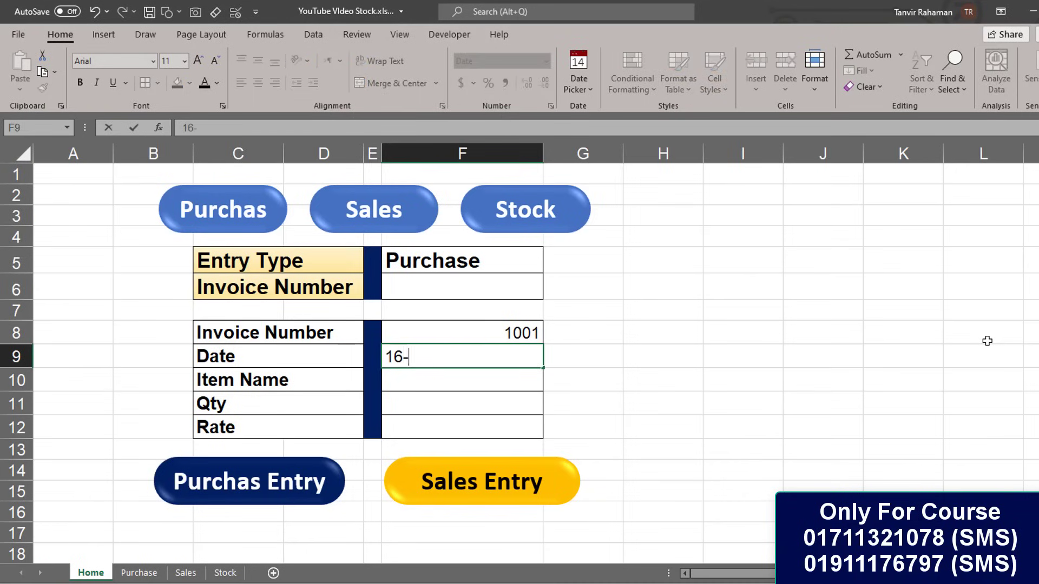
{"action": "type", "text": "11-2021"}
{"action": "key", "text": "Return"}
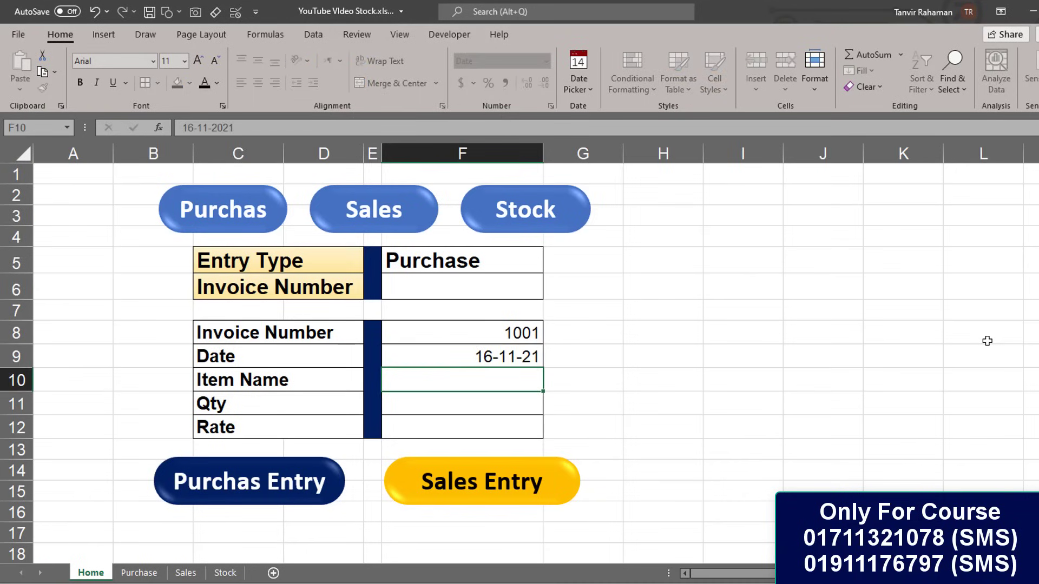
{"action": "type", "text": "RA"}
{"action": "type", "text": "M"}
{"action": "key", "text": "Return"}
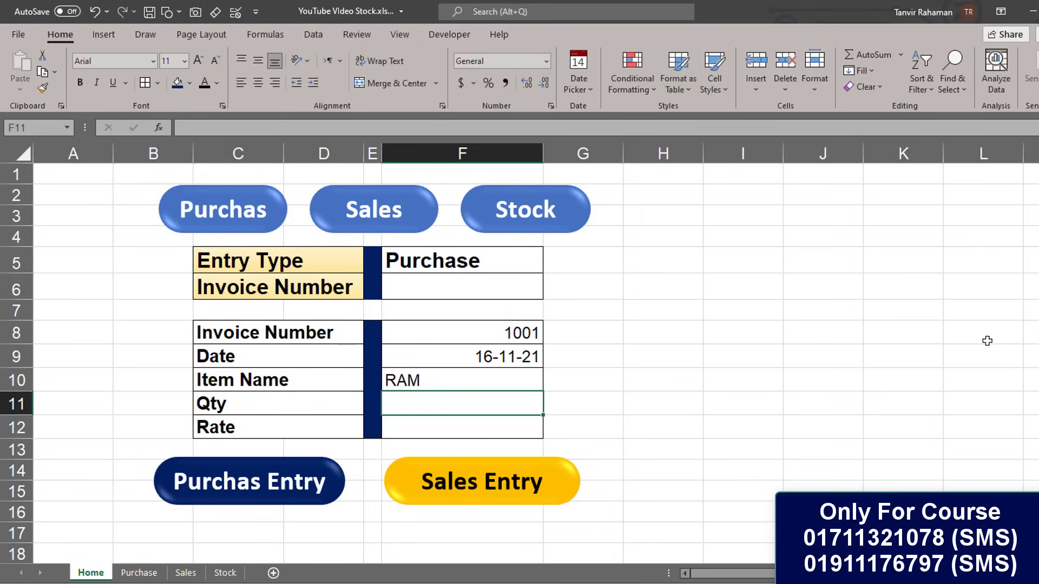
{"action": "type", "text": "500"}
{"action": "key", "text": "Return"}
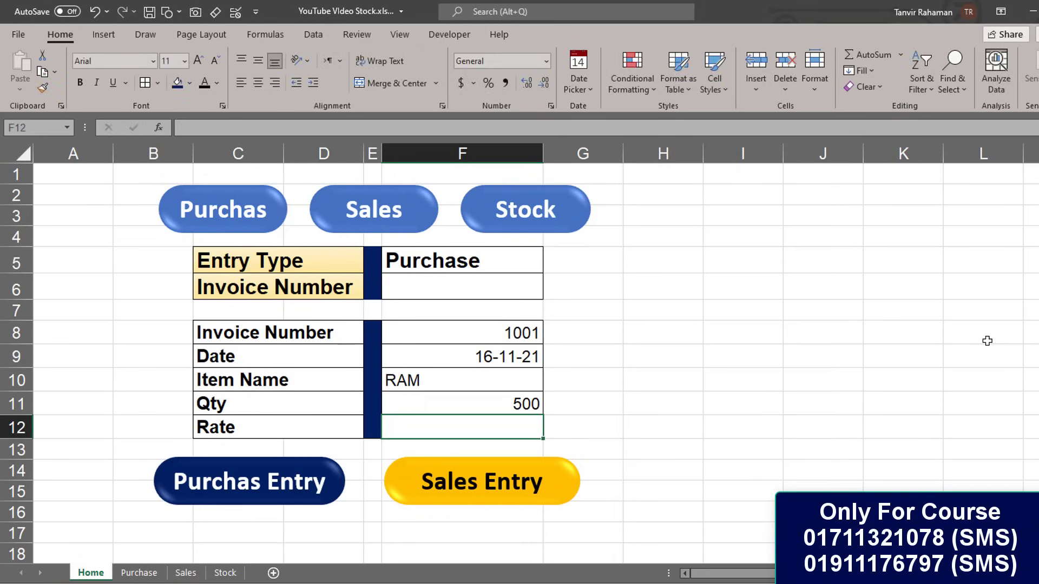
{"action": "type", "text": "2500"}
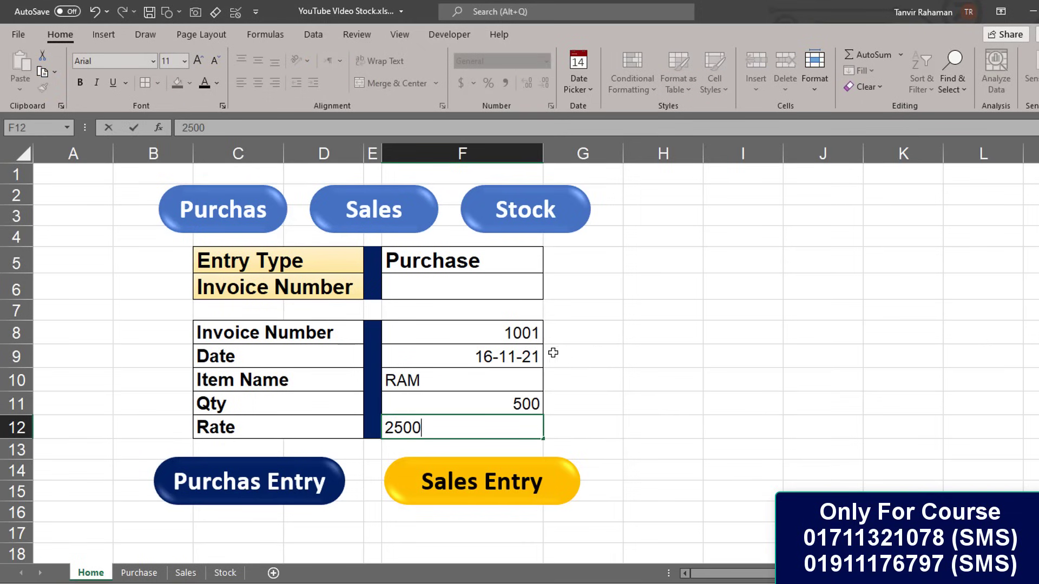
{"action": "left_click", "coordinate": [528, 336]}
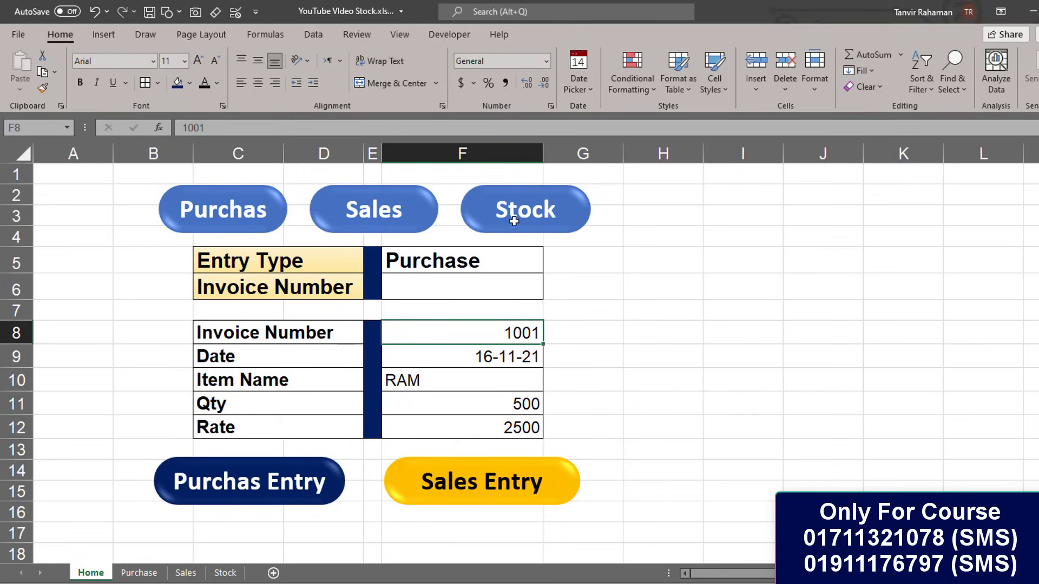
Step: Set up a new macro recording and begin typing 'Purc' as its name
{"action": "left_click", "coordinate": [400, 35]}
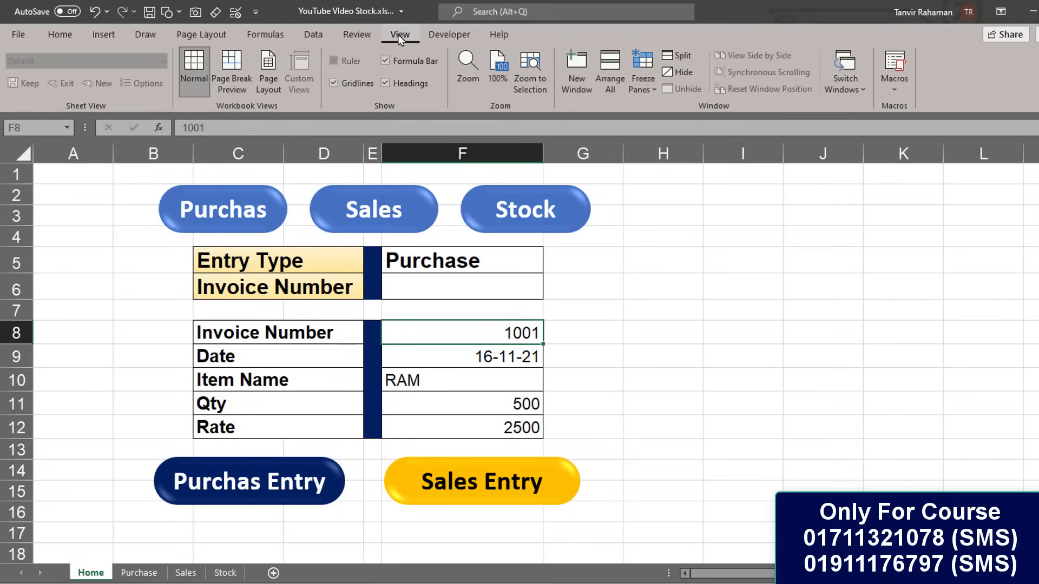
{"action": "left_click", "coordinate": [895, 93]}
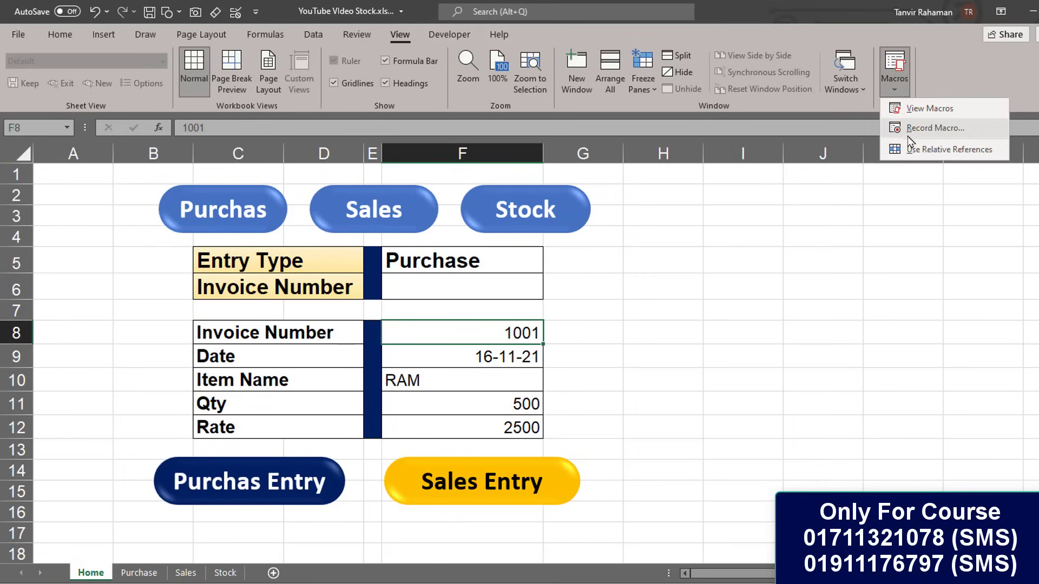
{"action": "left_click", "coordinate": [928, 129]}
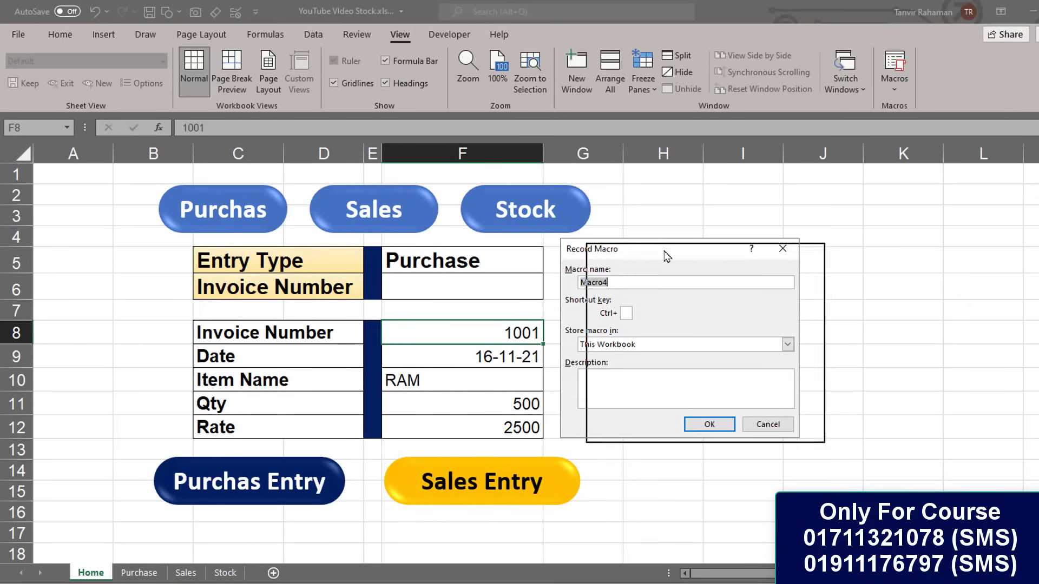
{"action": "left_click_drag", "start_coordinate": [640, 250], "coordinate": [666, 254]}
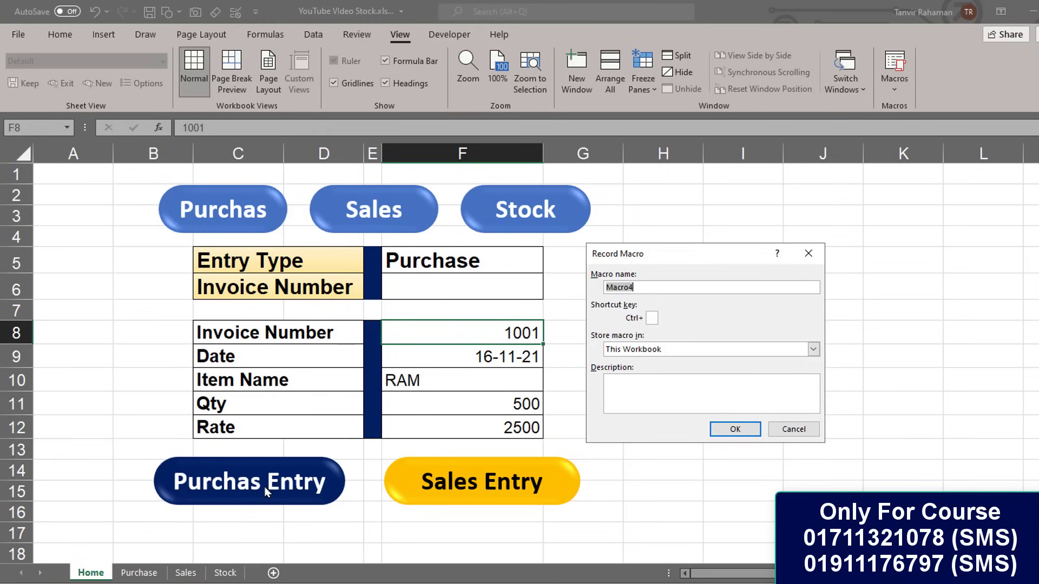
{"action": "type", "text": "Pur"}
{"action": "type", "text": "chase"}
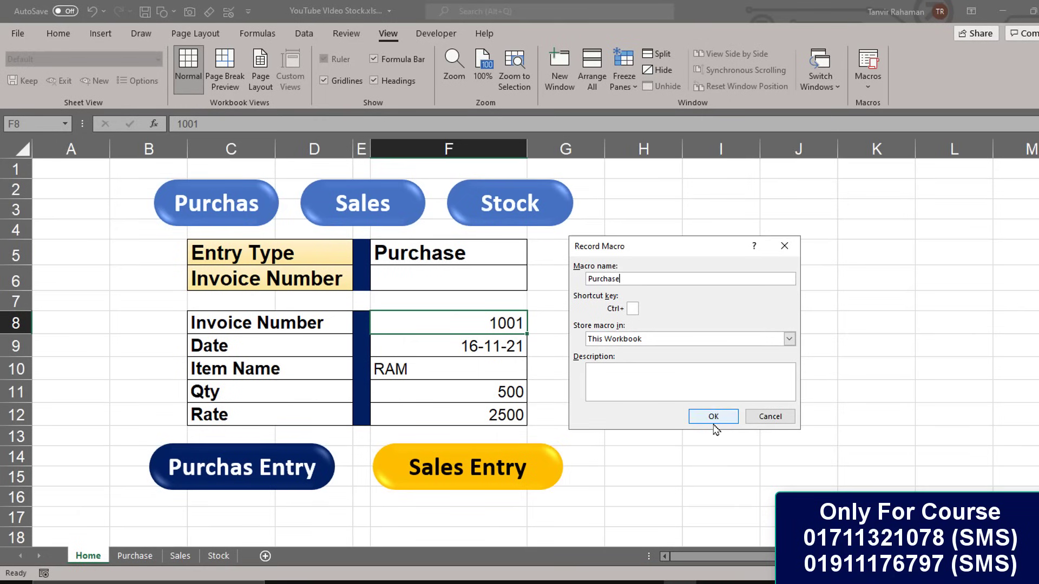
Step: Start recording, then paste the Home entries F8:F12 transposed into cell B5 on the Purchase sheet
{"action": "left_click", "coordinate": [734, 431]}
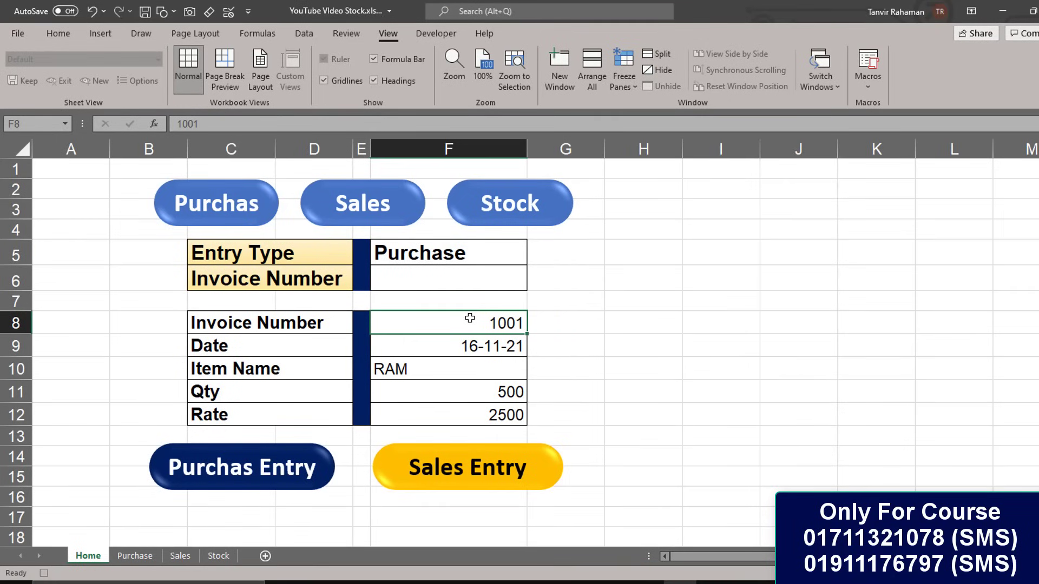
{"action": "left_click_drag", "start_coordinate": [469, 318], "coordinate": [466, 413]}
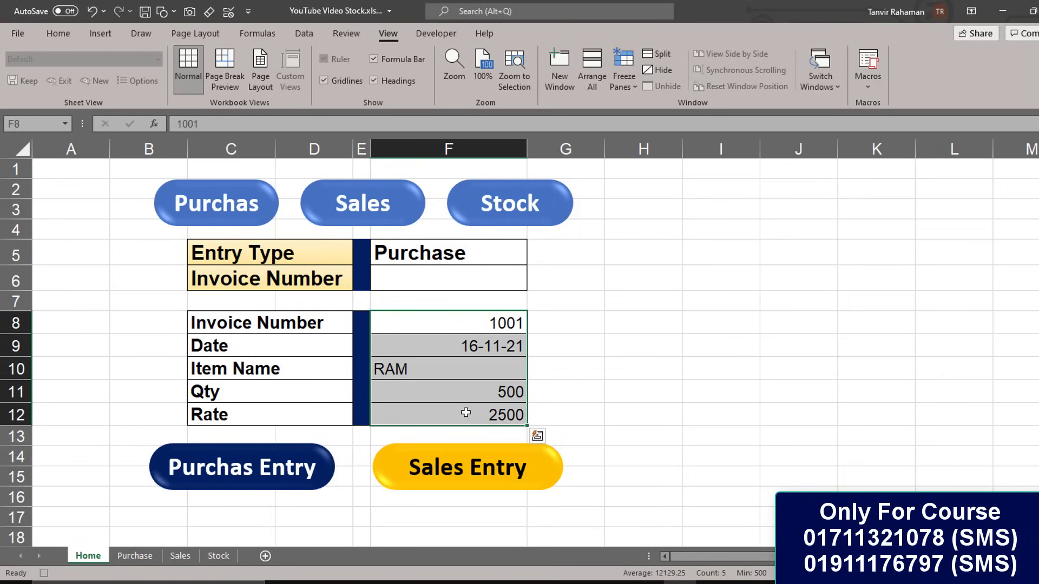
{"action": "key", "text": "ctrl+c"}
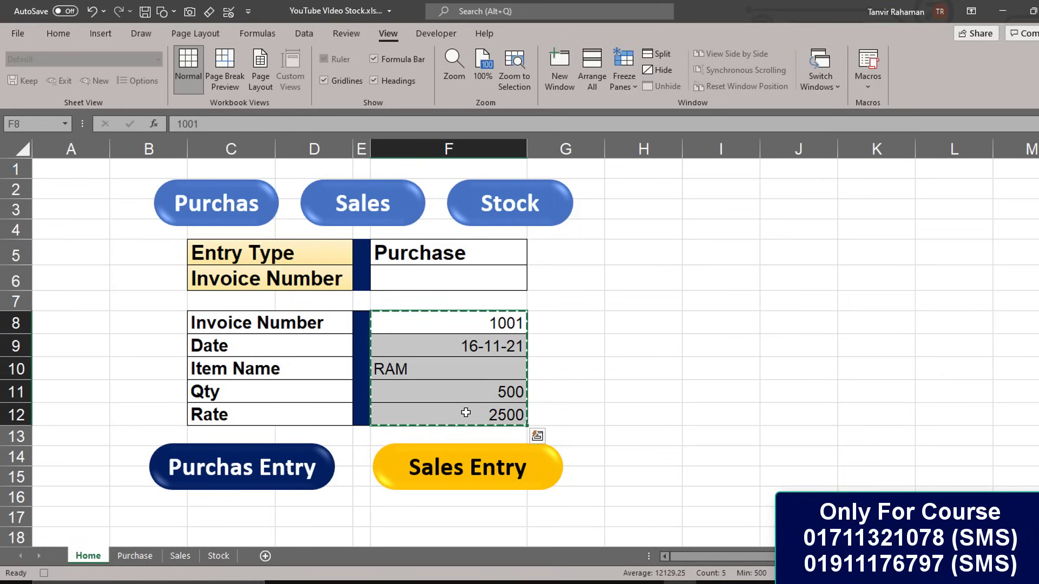
{"action": "left_click", "coordinate": [136, 557]}
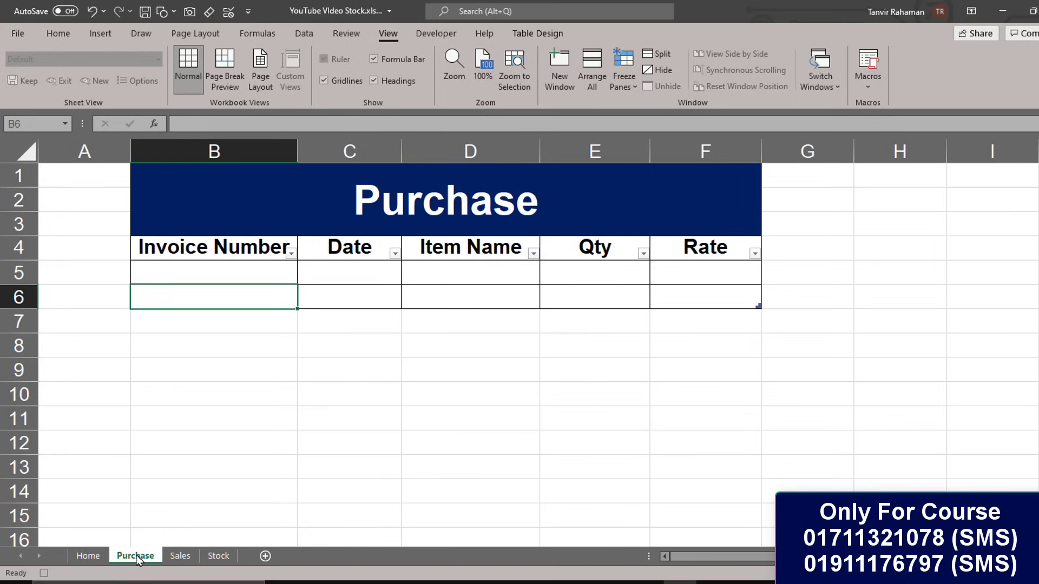
{"action": "left_click", "coordinate": [202, 267]}
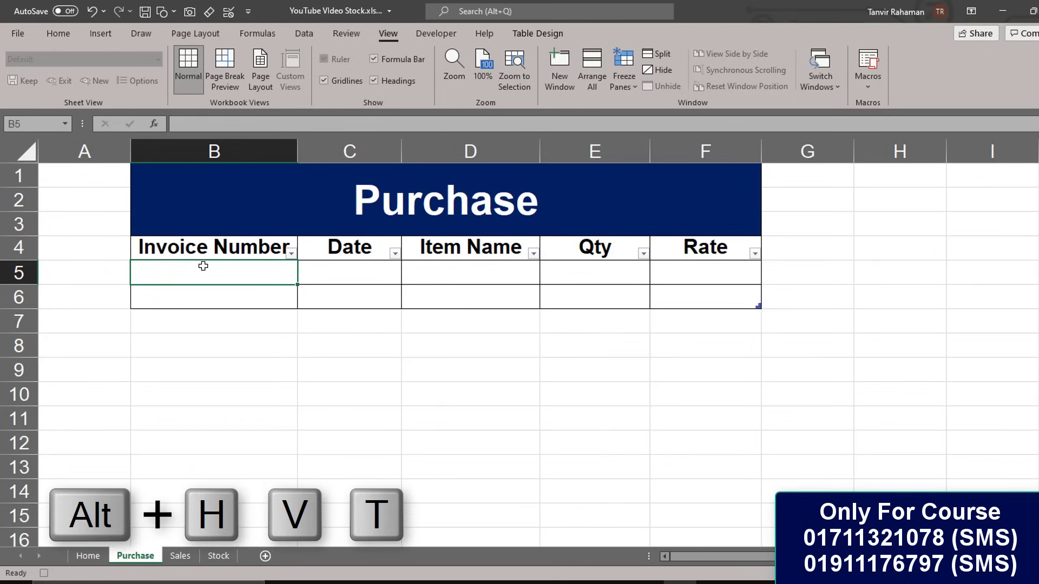
{"action": "key", "text": "alt+h"}
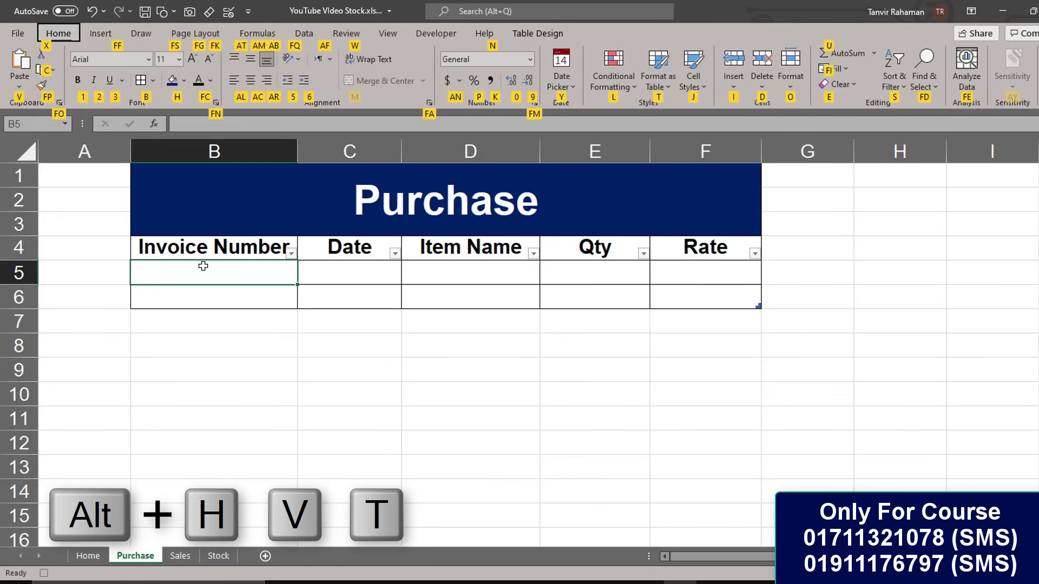
{"action": "key", "text": "v"}
{"action": "key", "text": "t"}
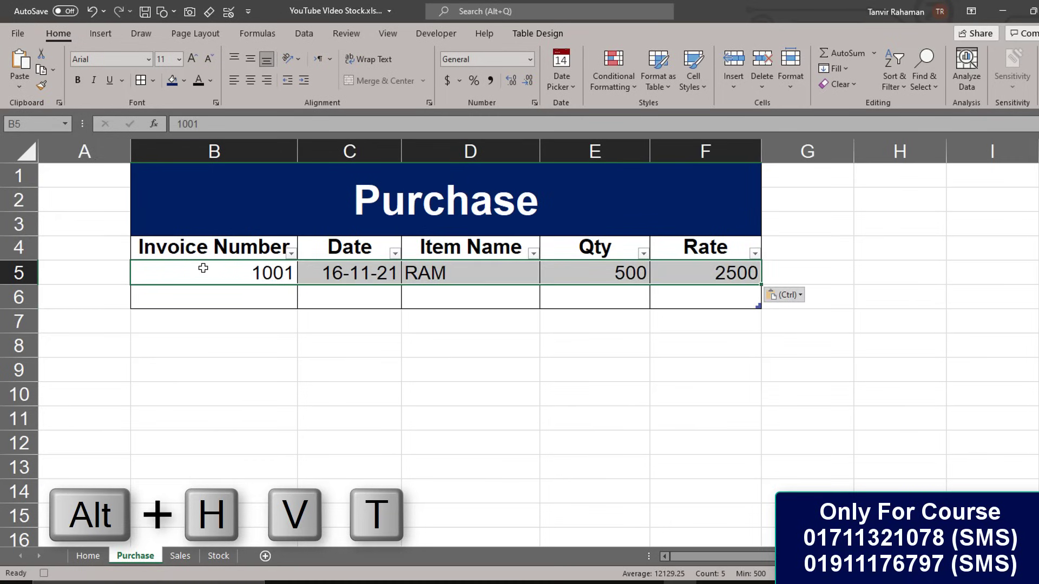
Step: Insert a blank table row above the pasted entry and go back to the Home sheet
{"action": "right_click", "coordinate": [204, 270]}
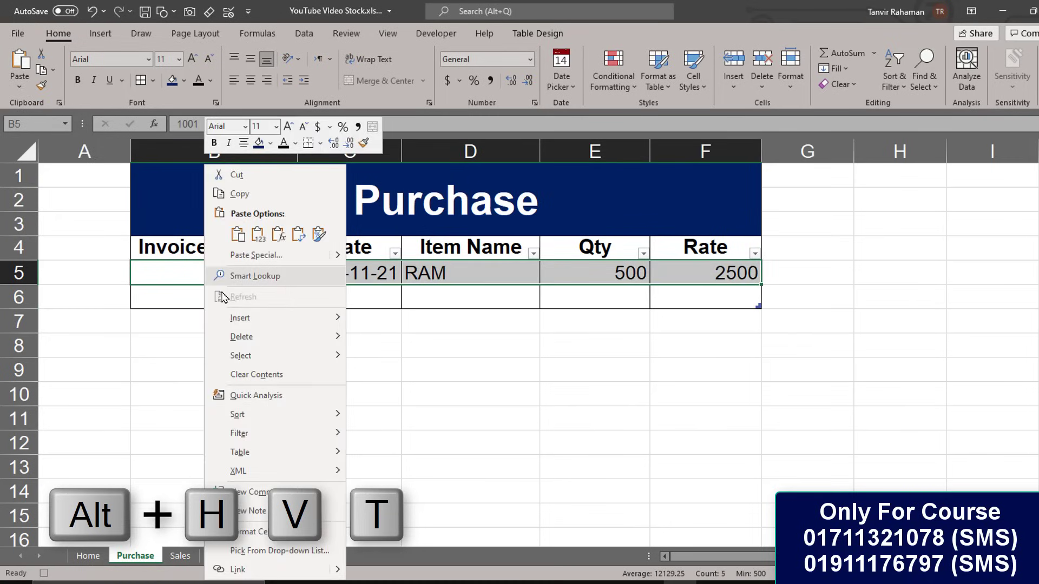
{"action": "mouse_move", "coordinate": [240, 317]}
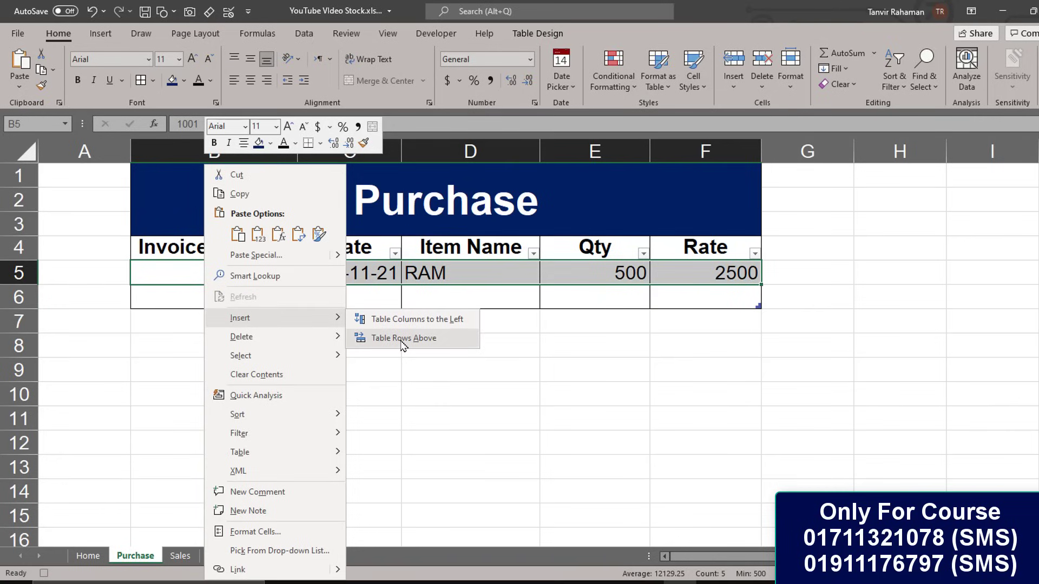
{"action": "left_click", "coordinate": [403, 340]}
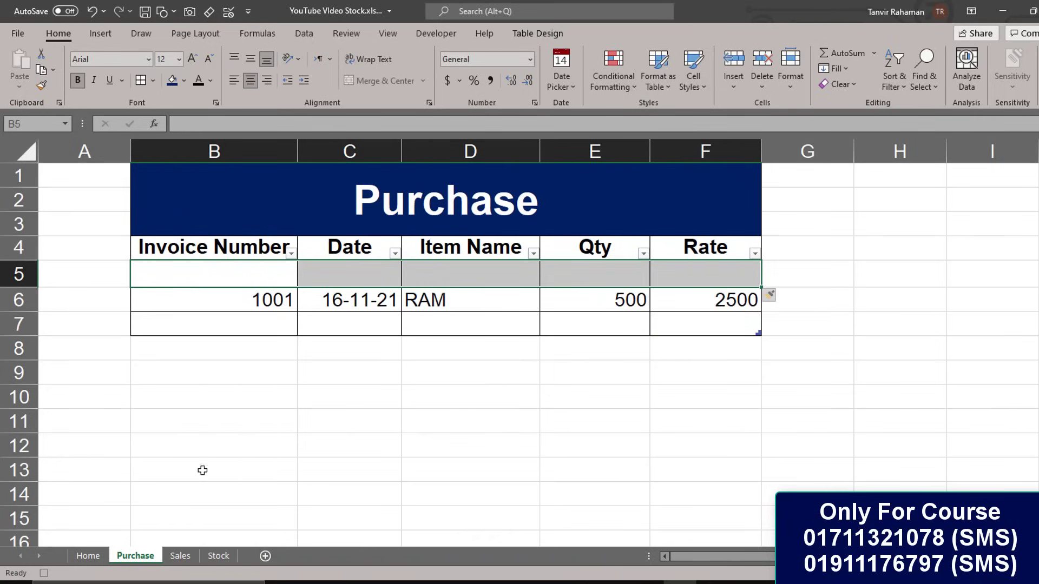
{"action": "left_click", "coordinate": [102, 557]}
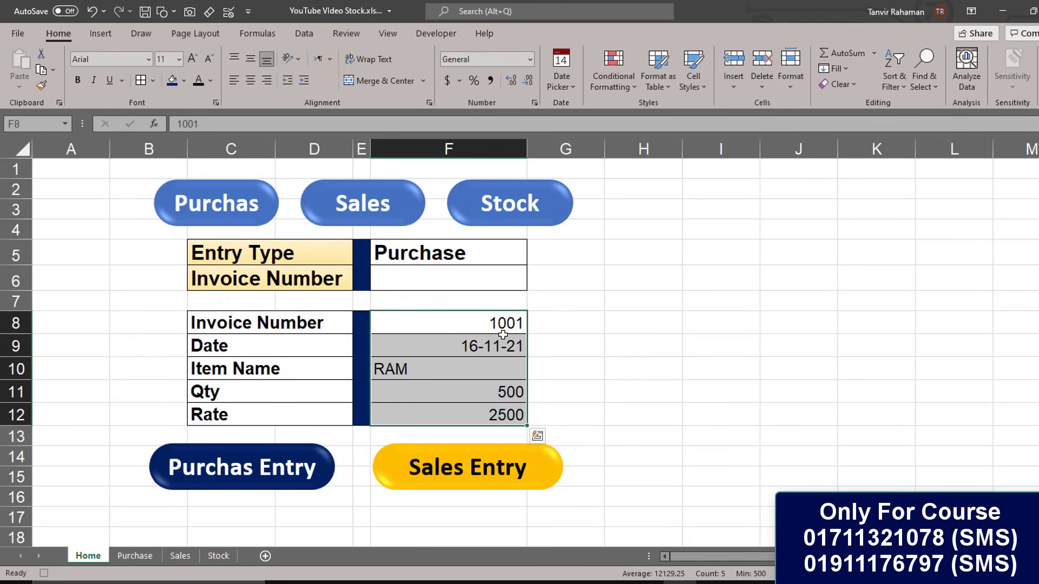
Step: Clear the form cells F8:F12, select F5, and stop the macro recording
{"action": "key", "text": "Delete"}
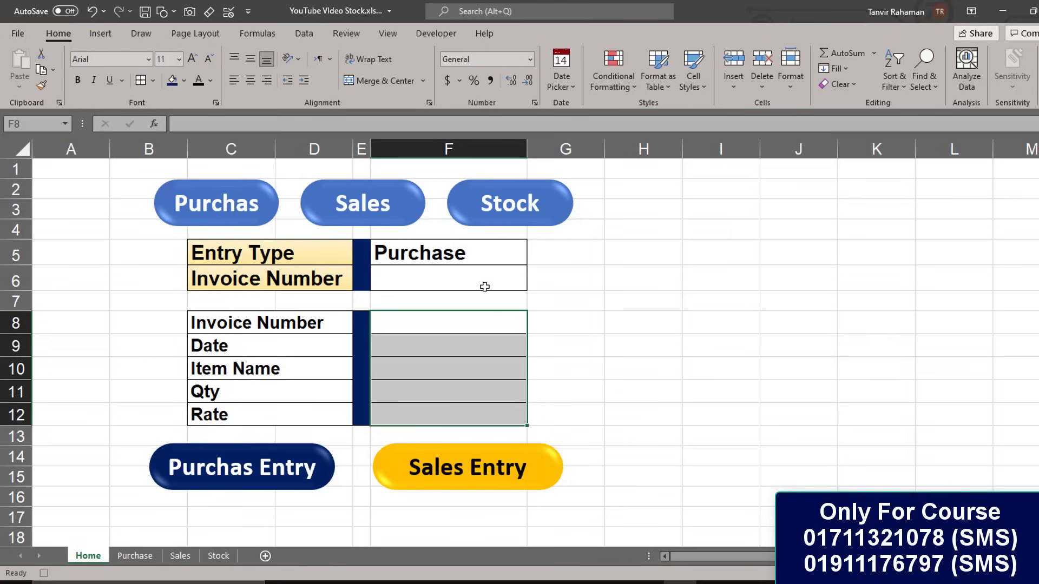
{"action": "left_click", "coordinate": [458, 250]}
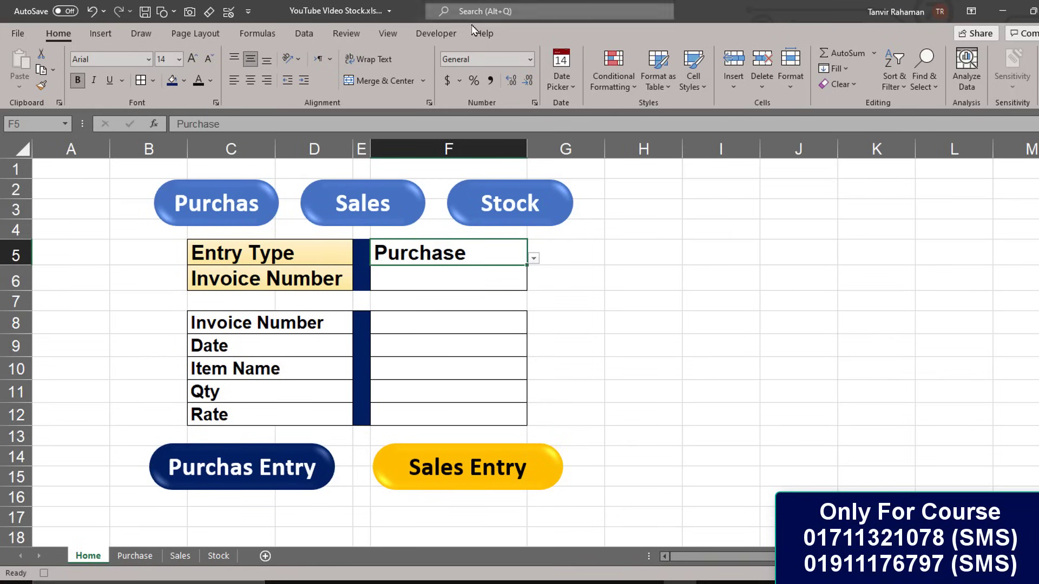
{"action": "left_click", "coordinate": [388, 33]}
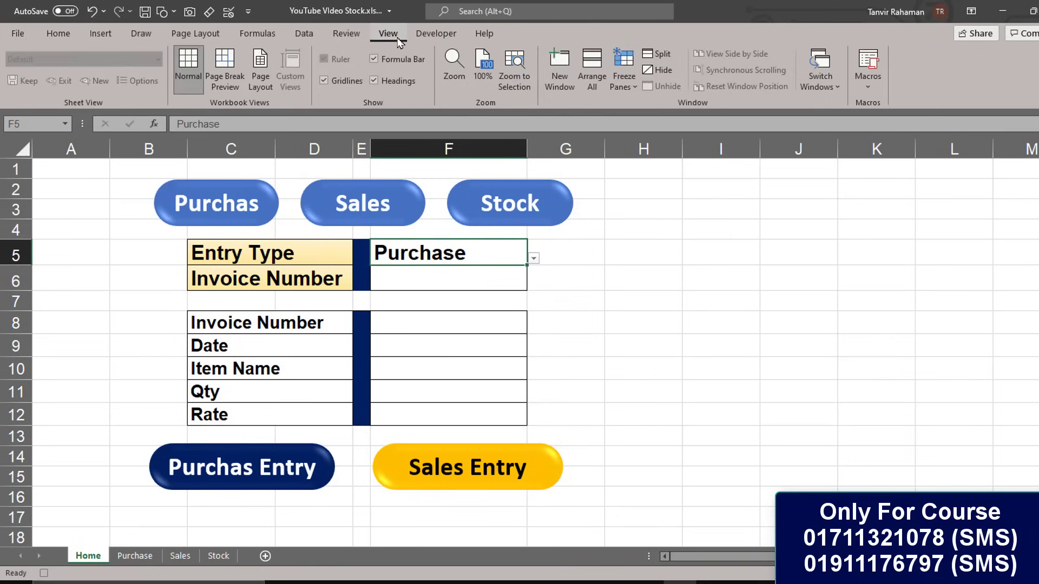
{"action": "left_click", "coordinate": [867, 84]}
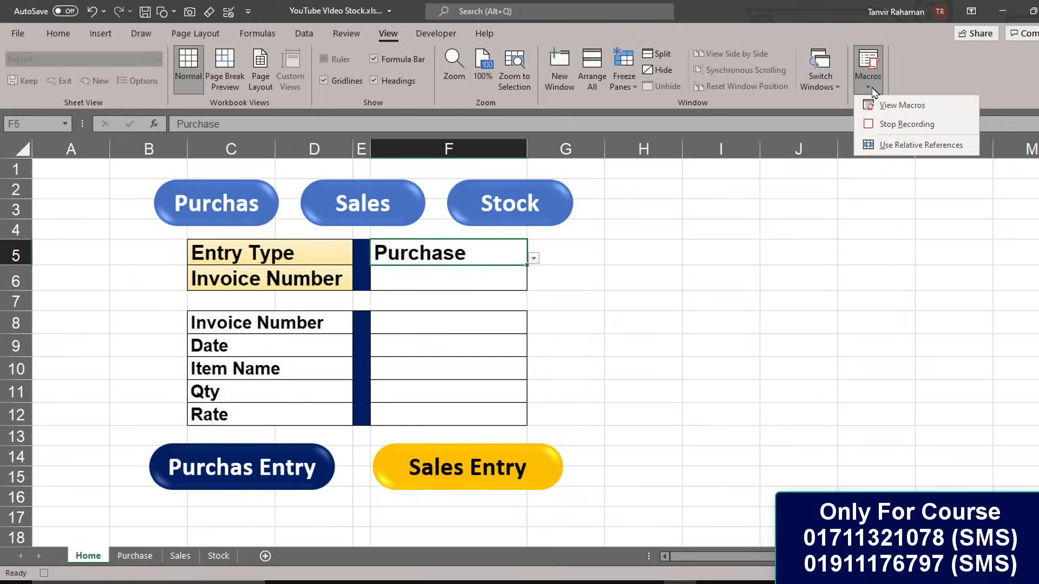
{"action": "left_click", "coordinate": [895, 130]}
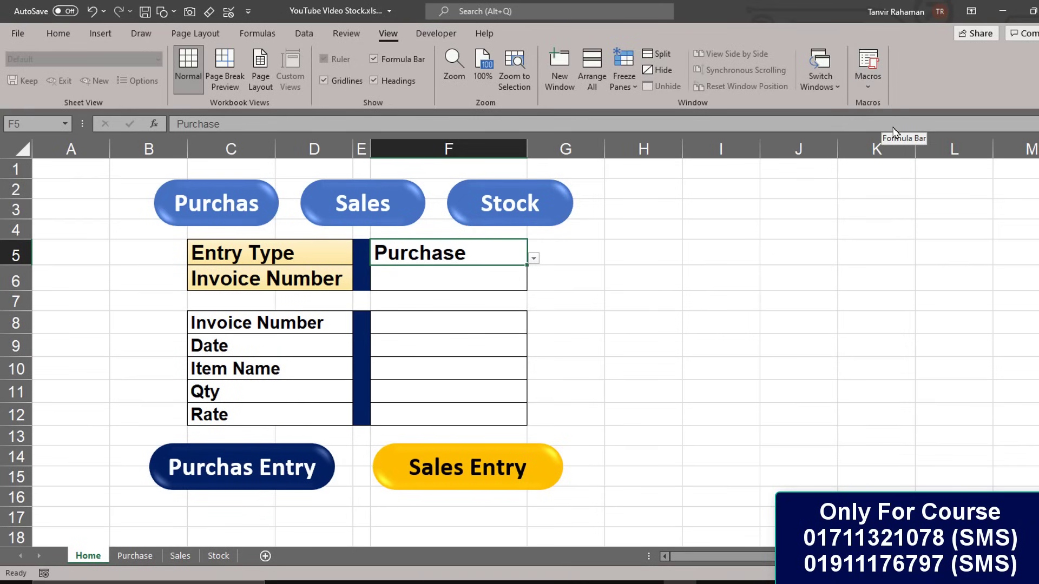
Step: Confirm the Purchase macro appears in the macro list, then close the list
{"action": "left_click", "coordinate": [867, 92]}
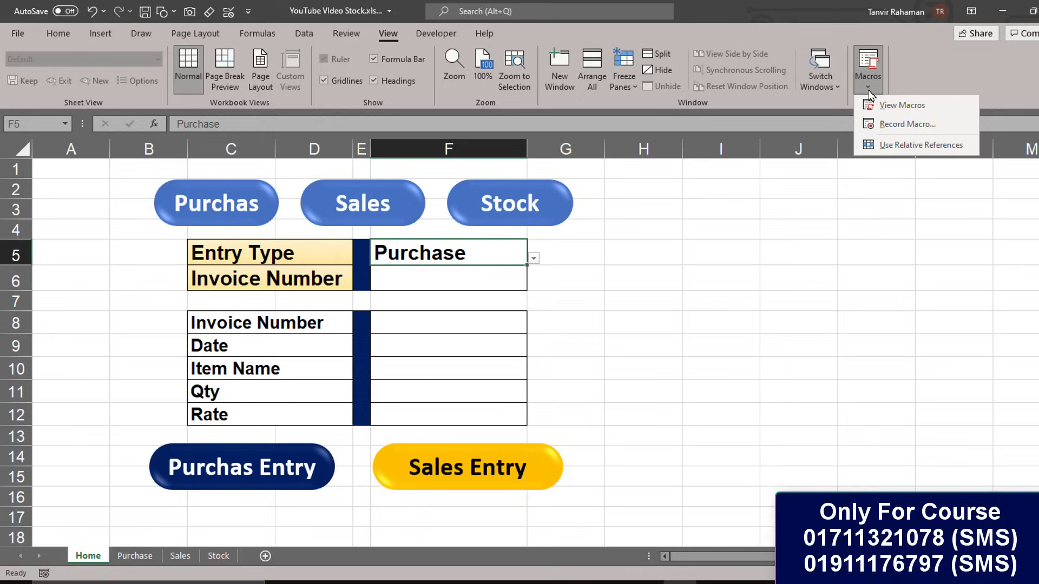
{"action": "left_click", "coordinate": [888, 108]}
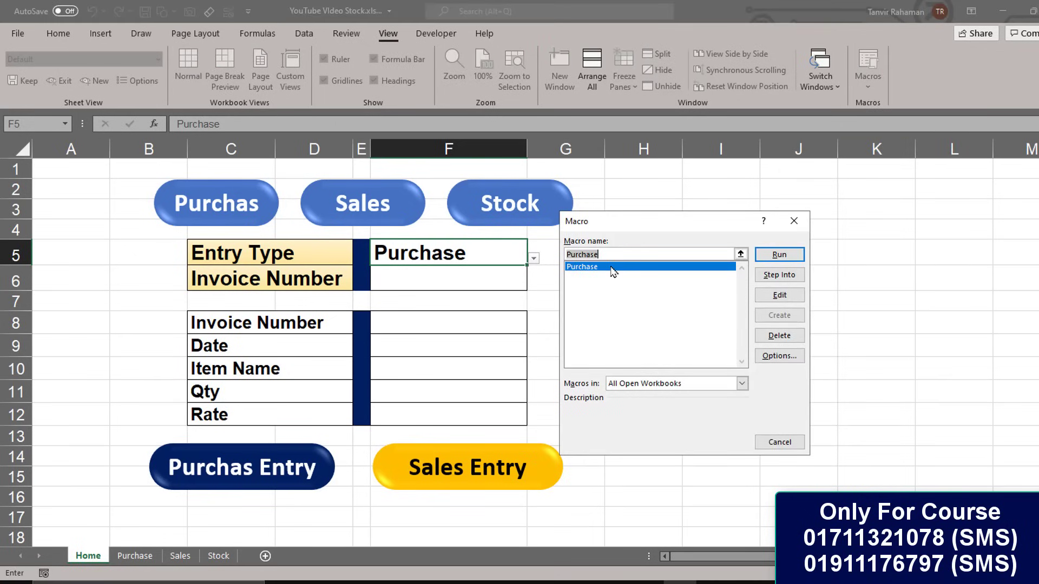
{"action": "left_click", "coordinate": [795, 221]}
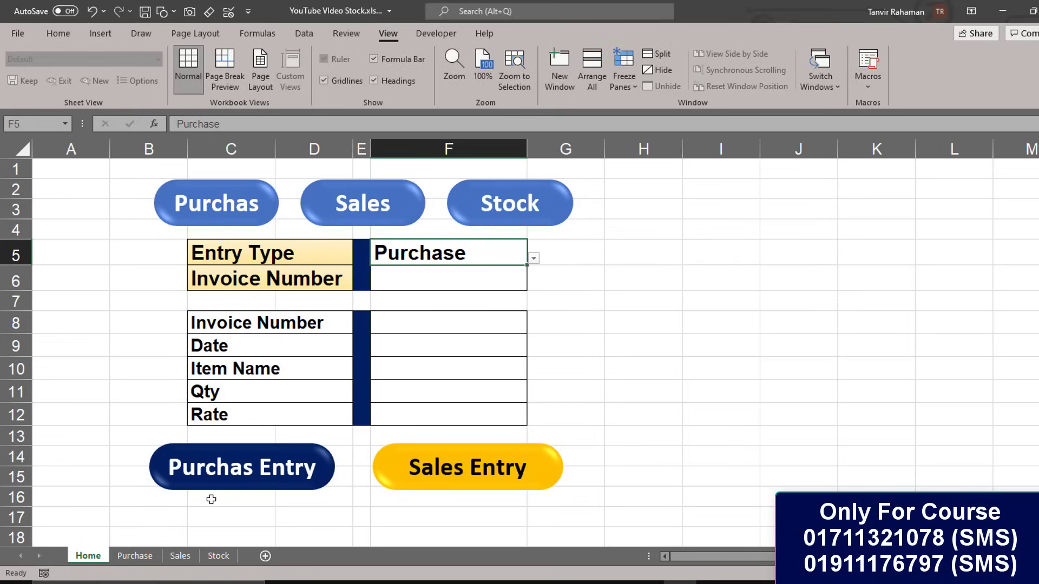
Step: Assign the recorded Purchase macro to the Purchas Entry button on the Home sheet
{"action": "right_click", "coordinate": [319, 482]}
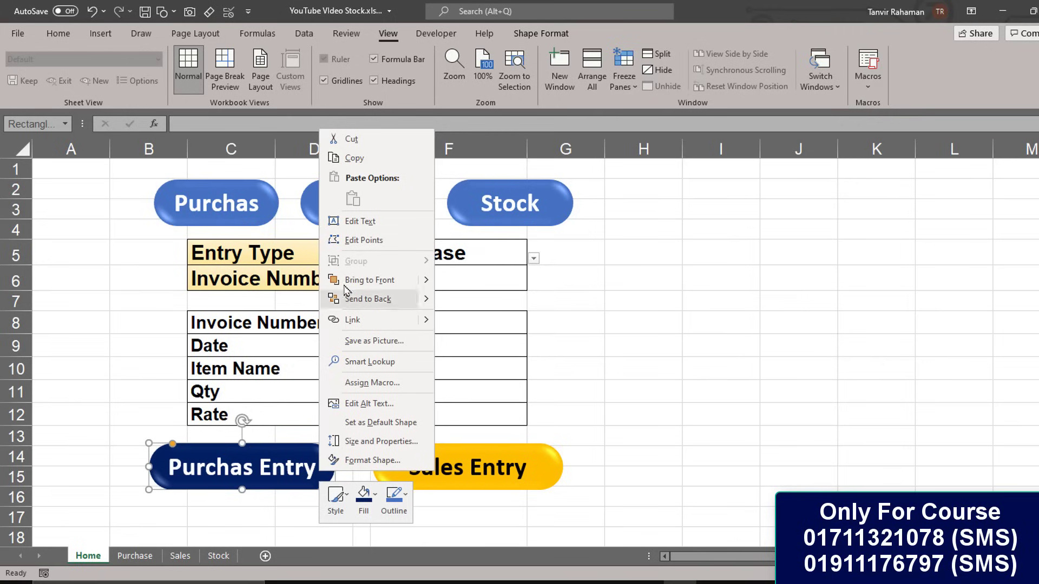
{"action": "left_click", "coordinate": [367, 384]}
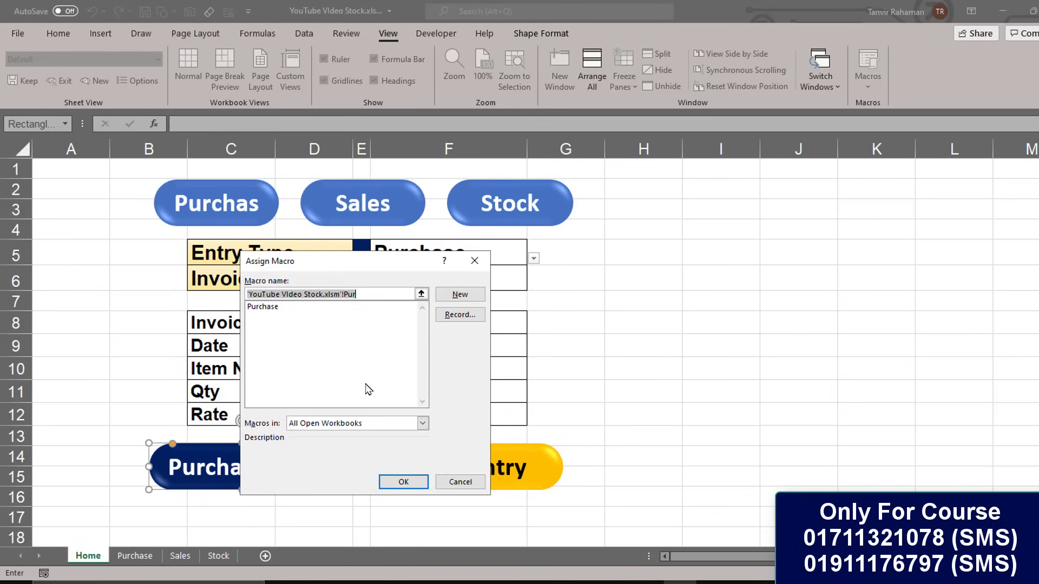
{"action": "left_click", "coordinate": [265, 309]}
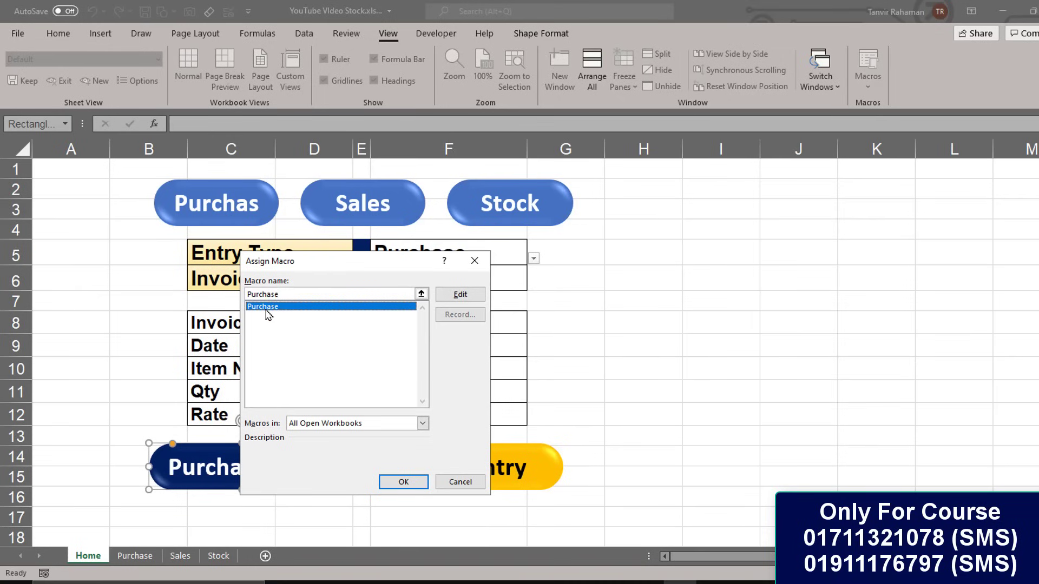
{"action": "left_click", "coordinate": [403, 481]}
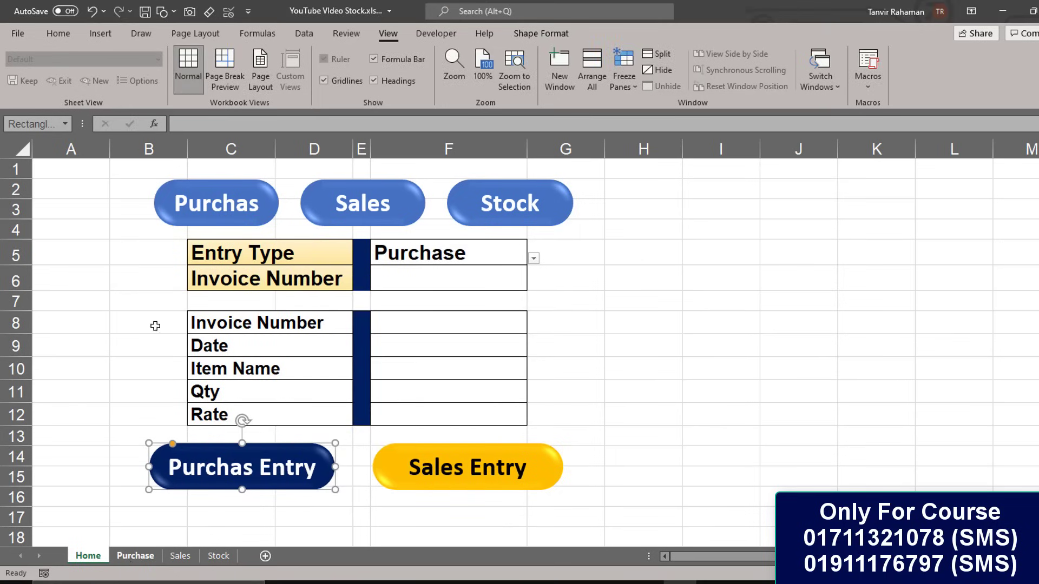
Step: Delete the old RAM row 6 from the Purchase table and return to Home
{"action": "left_click", "coordinate": [226, 207]}
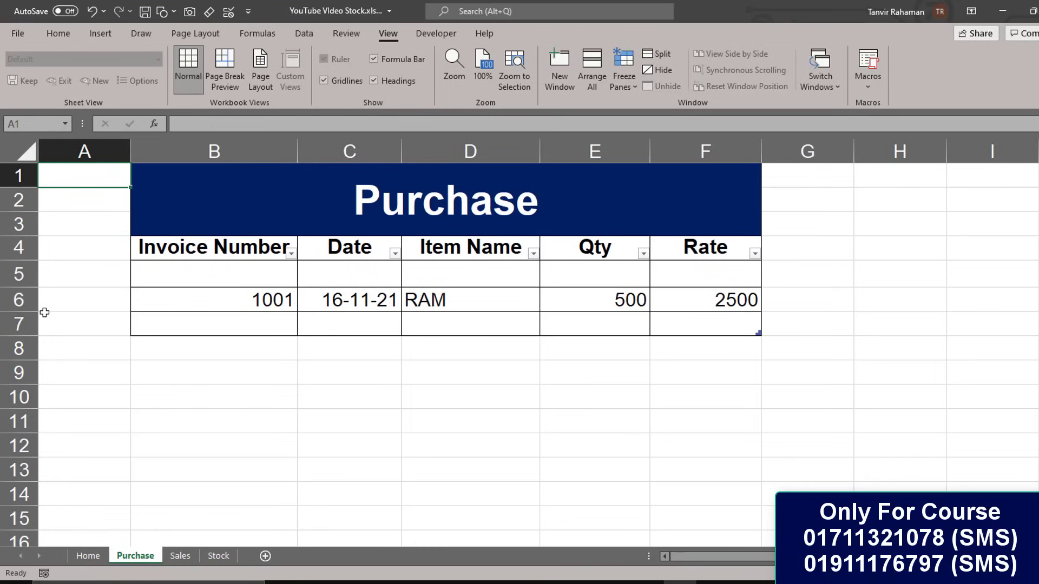
{"action": "left_click", "coordinate": [8, 300]}
{"action": "right_click", "coordinate": [8, 301]}
{"action": "left_click", "coordinate": [73, 433]}
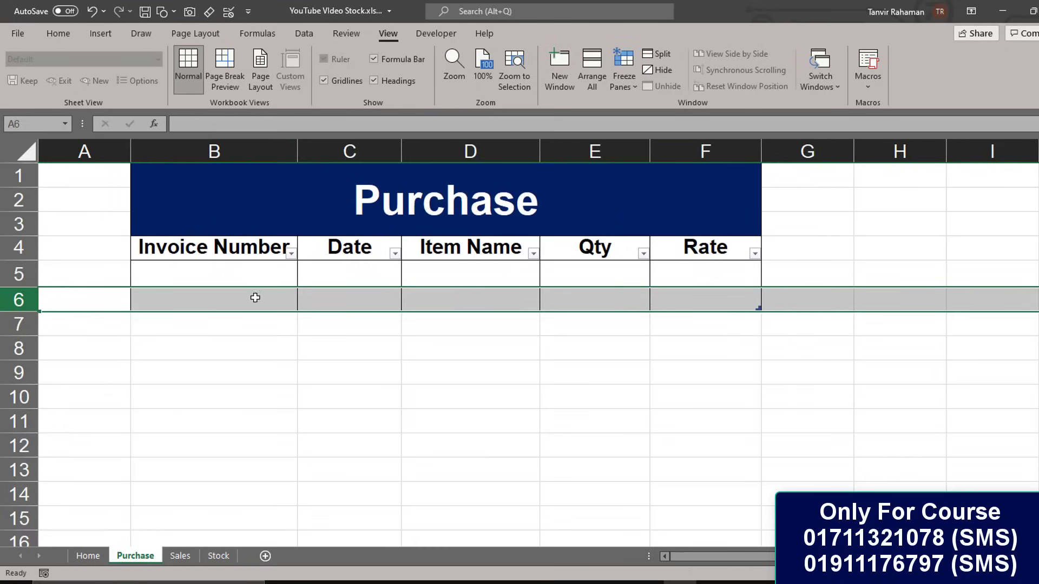
{"action": "left_click", "coordinate": [89, 560]}
Step: Enter invoice 101, 16-11-21, SSD Card, 500, 3500 and run Purchas Entry to add it
{"action": "left_click", "coordinate": [432, 318]}
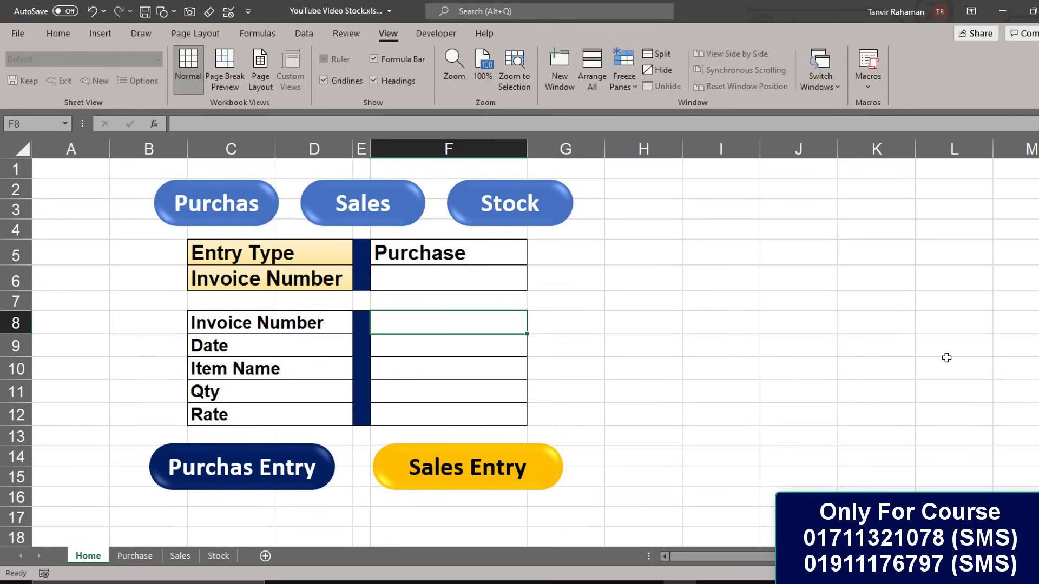
{"action": "type", "text": "101"}
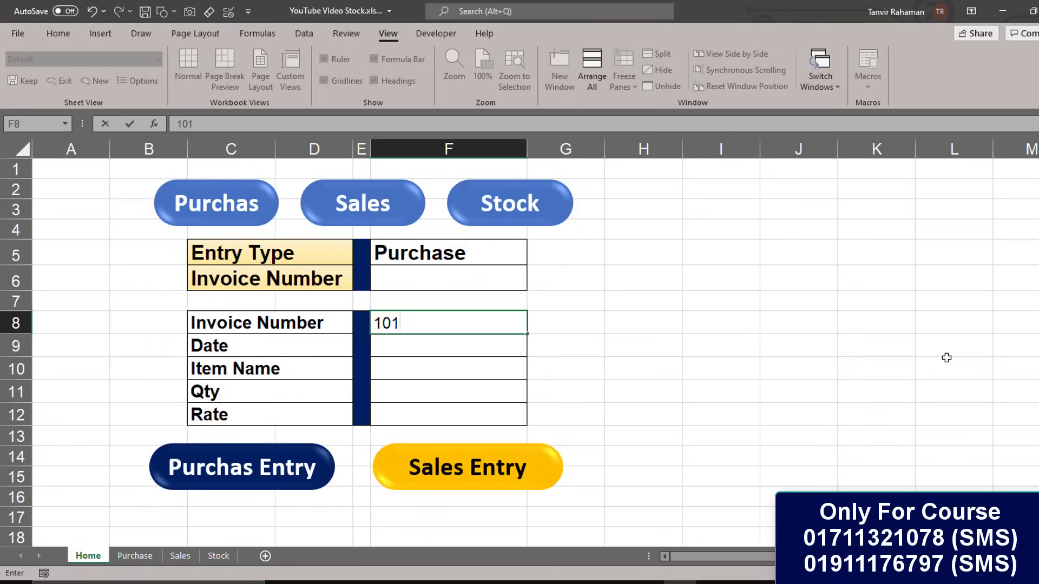
{"action": "key", "text": "Return"}
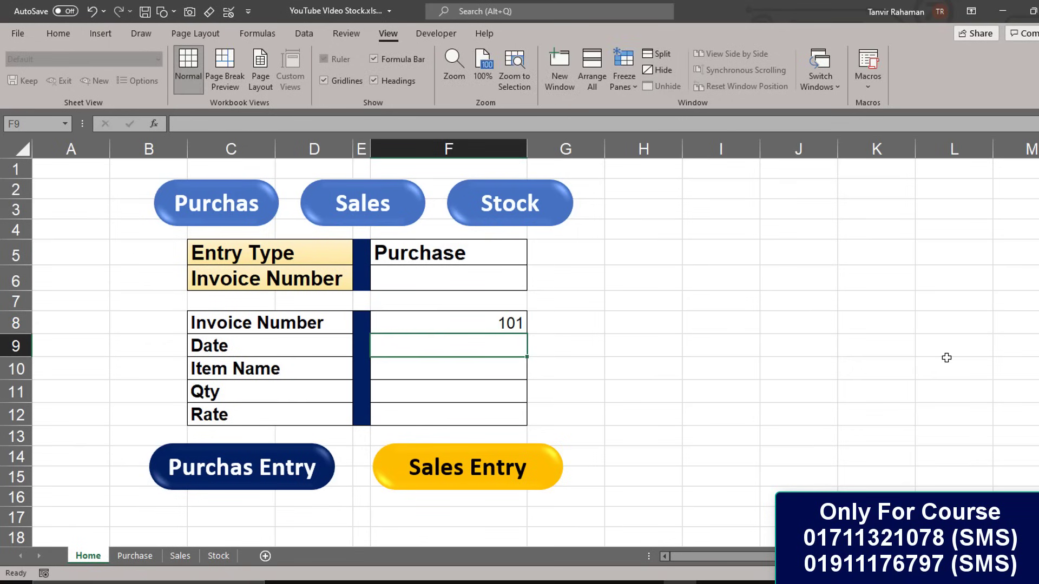
{"action": "type", "text": "16-11-"}
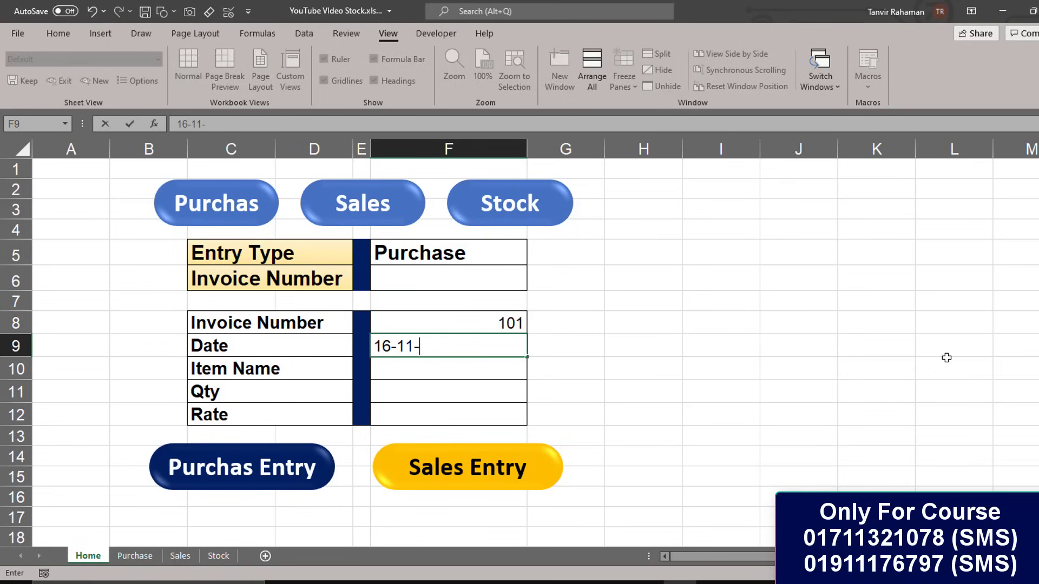
{"action": "type", "text": "2021"}
{"action": "key", "text": "Return"}
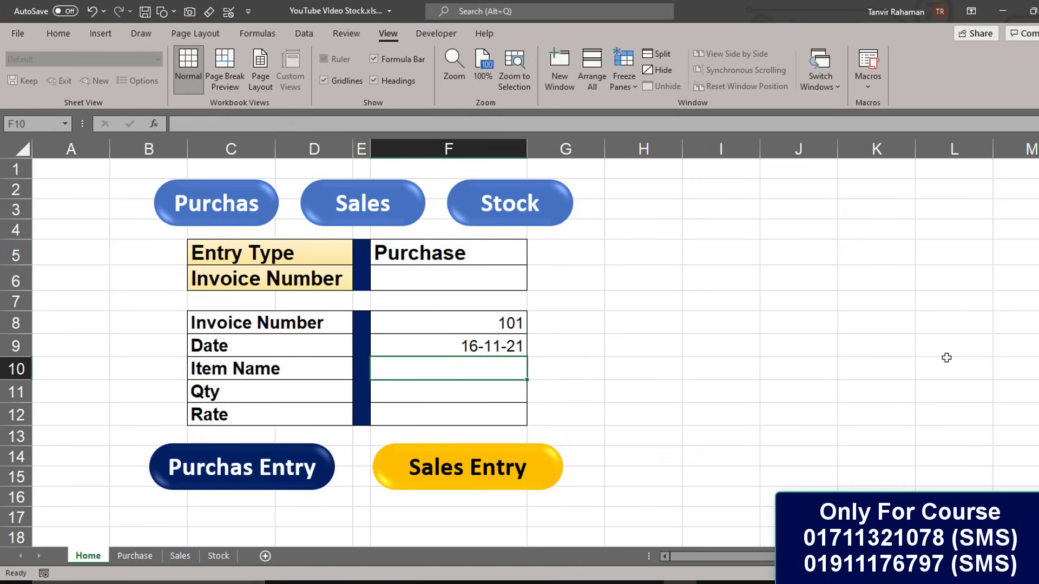
{"action": "type", "text": "SSD C"}
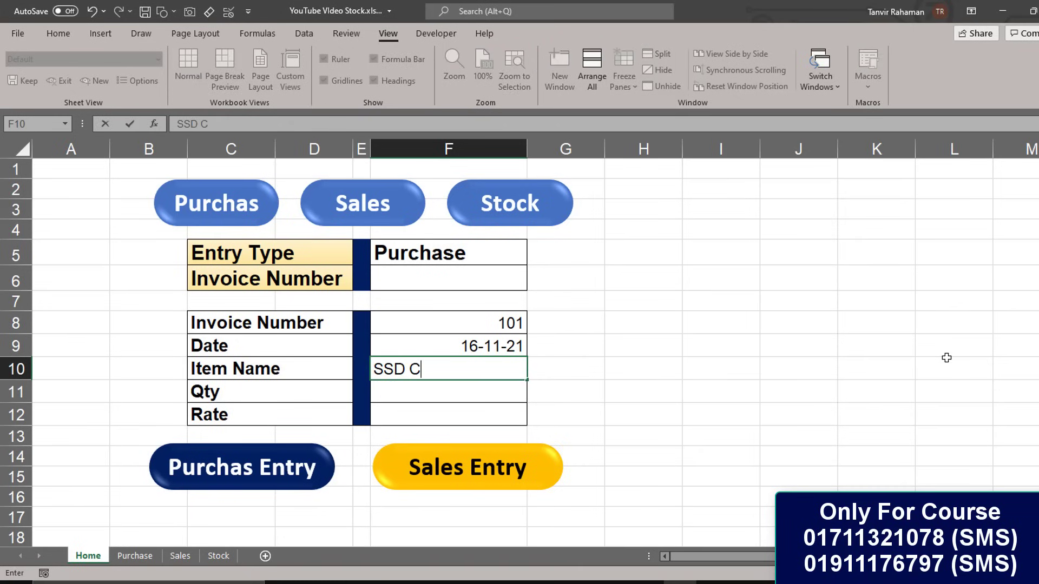
{"action": "type", "text": "ard"}
{"action": "left_click", "coordinate": [488, 393]}
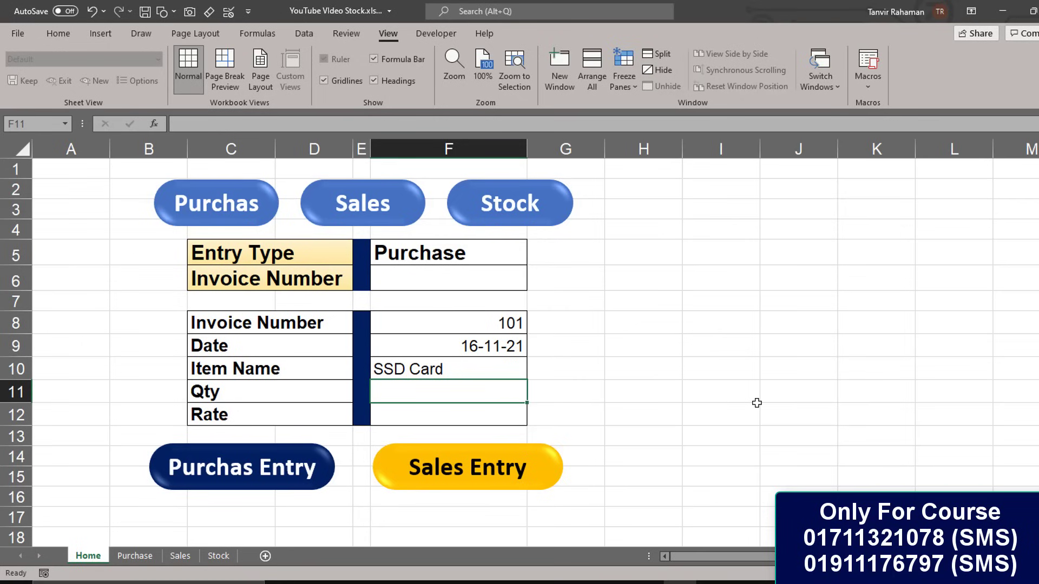
{"action": "type", "text": "500"}
{"action": "key", "text": "Return"}
{"action": "type", "text": "3"}
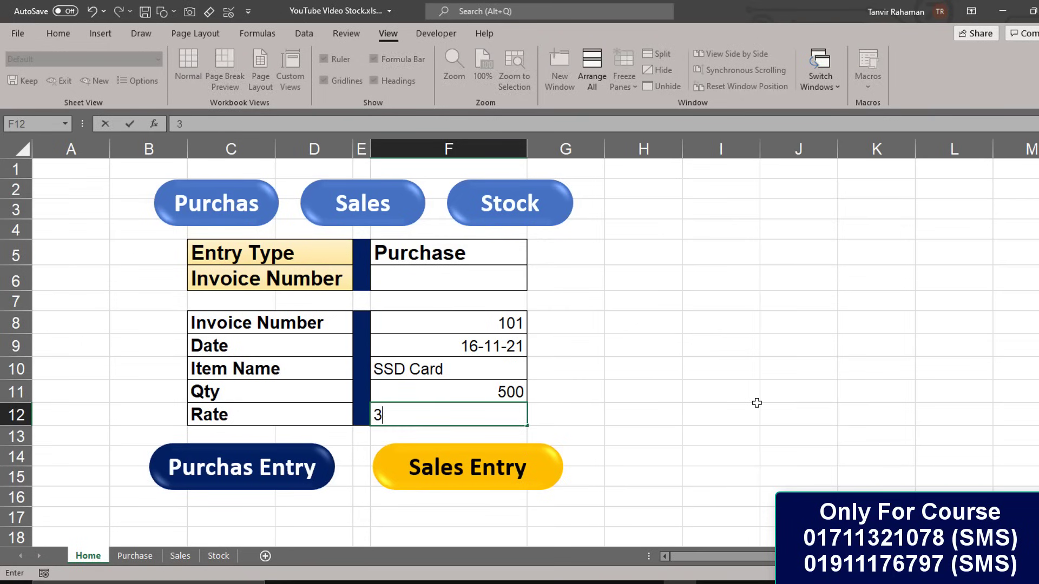
{"action": "type", "text": "500"}
{"action": "left_click", "coordinate": [239, 469]}
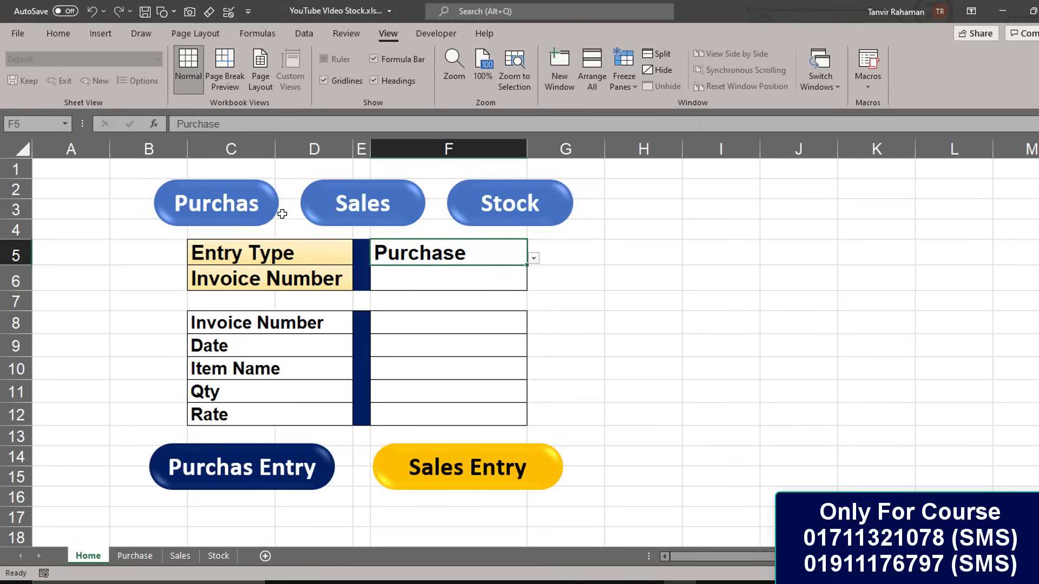
{"action": "left_click", "coordinate": [213, 205]}
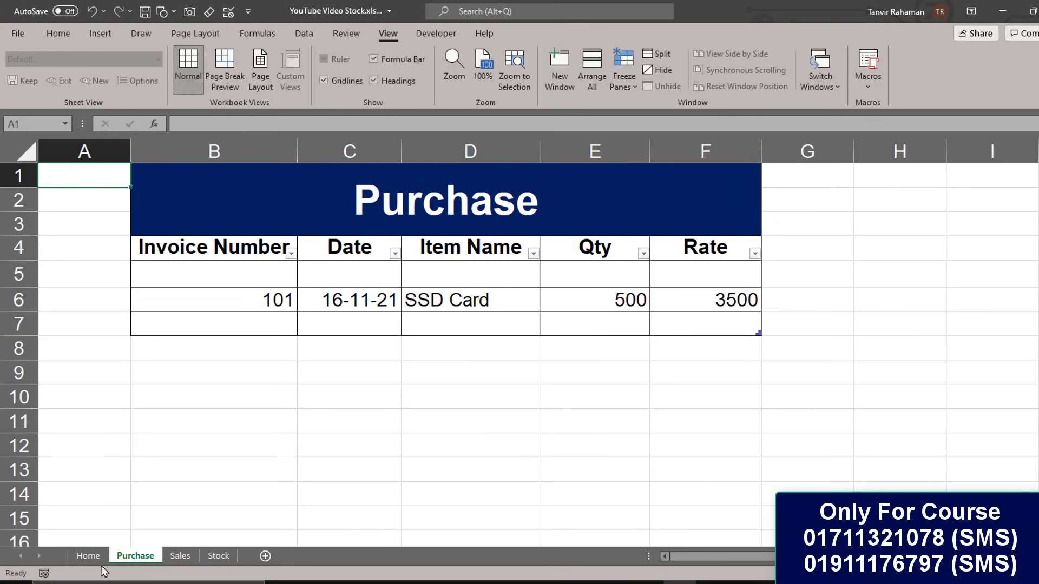
Step: Enter invoice 102, 16-11-21, HDD, 600, 2800, run Purchas Entry and view the Purchase table
{"action": "left_click", "coordinate": [87, 556]}
{"action": "left_click", "coordinate": [463, 325]}
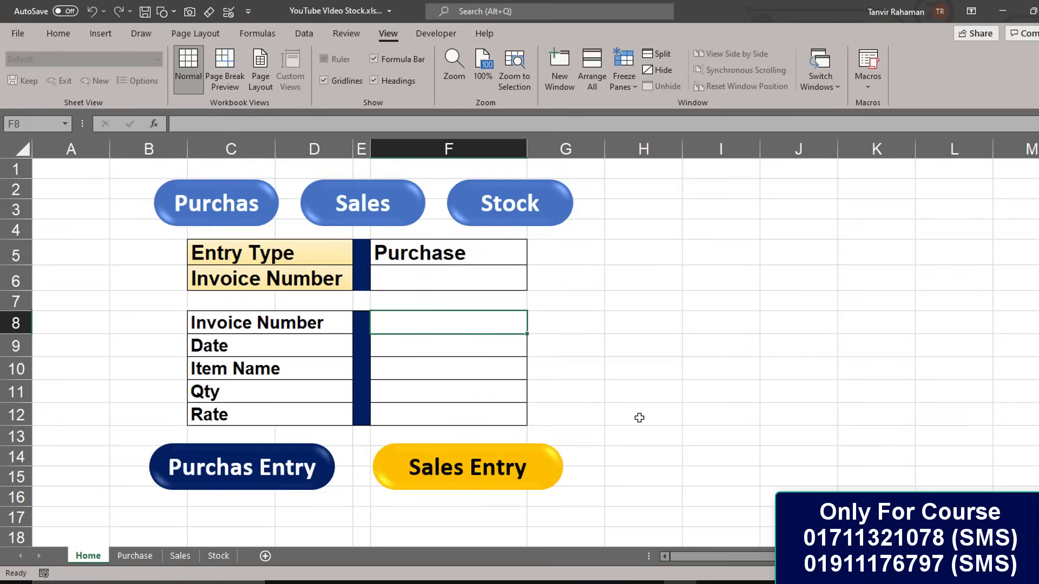
{"action": "type", "text": "102"}
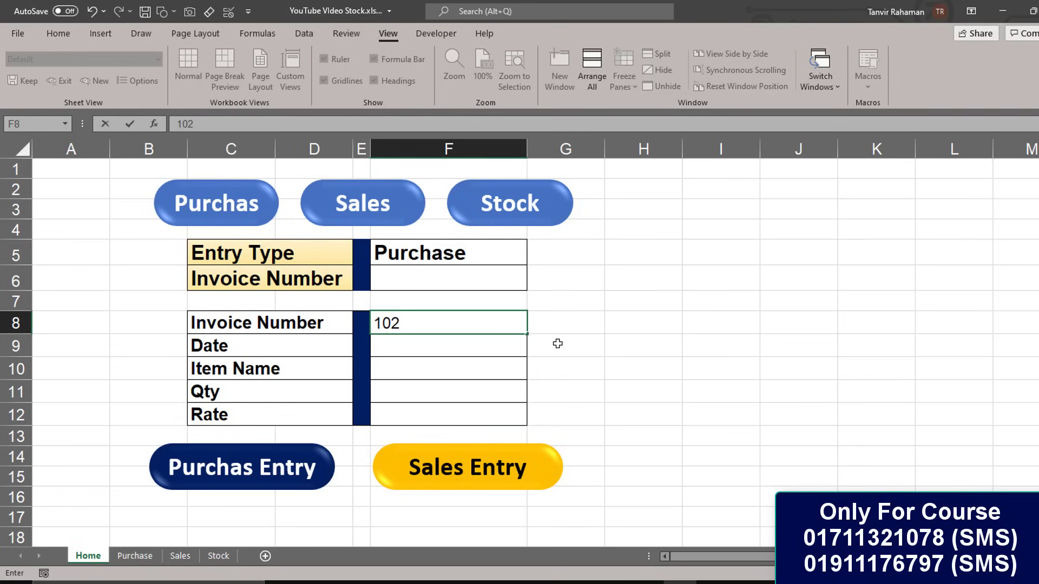
{"action": "key", "text": "Return"}
{"action": "type", "text": "16-11-"}
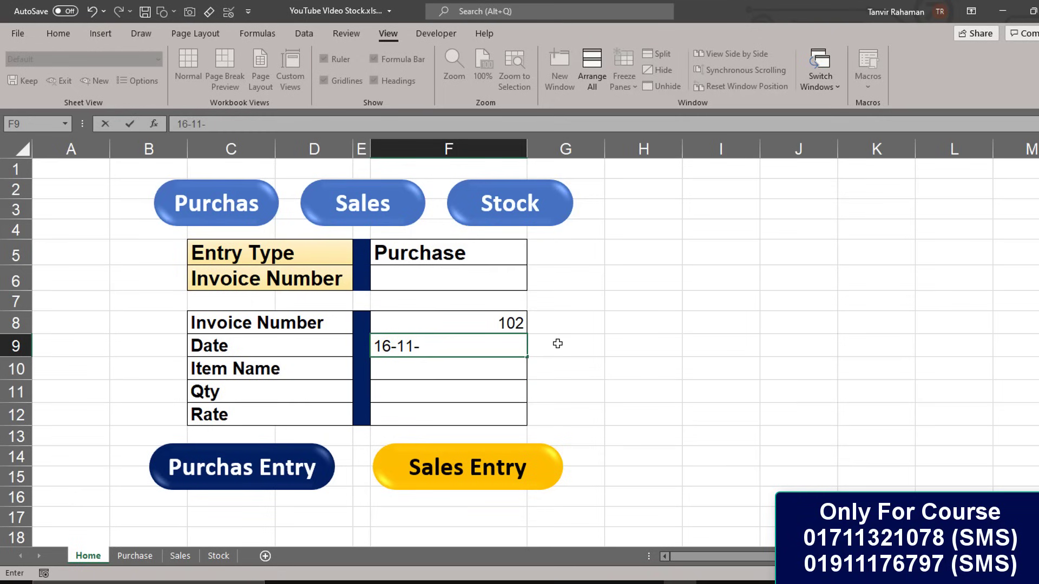
{"action": "type", "text": "21"}
{"action": "key", "text": "Return"}
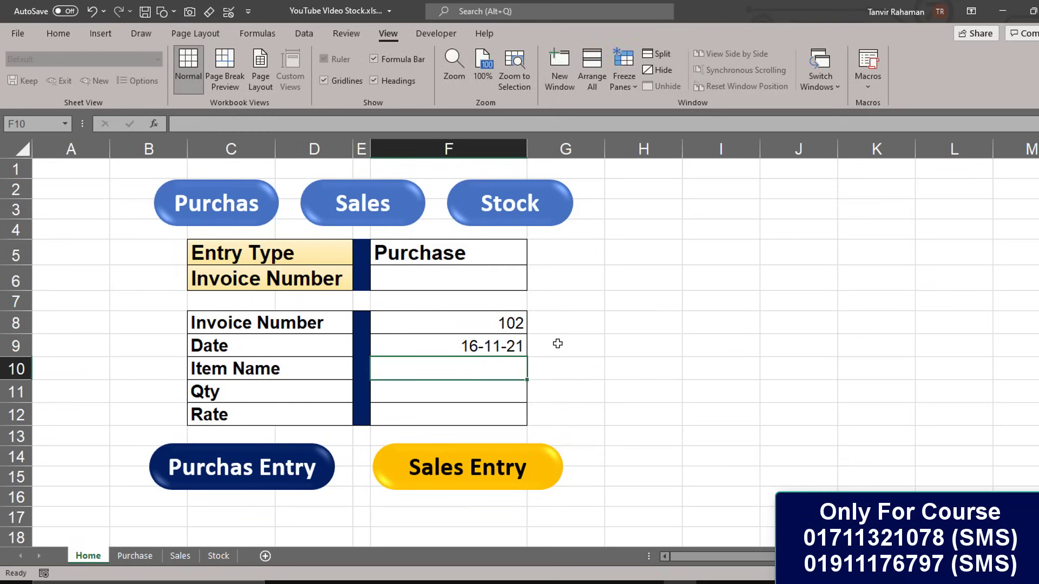
{"action": "type", "text": "HDD"}
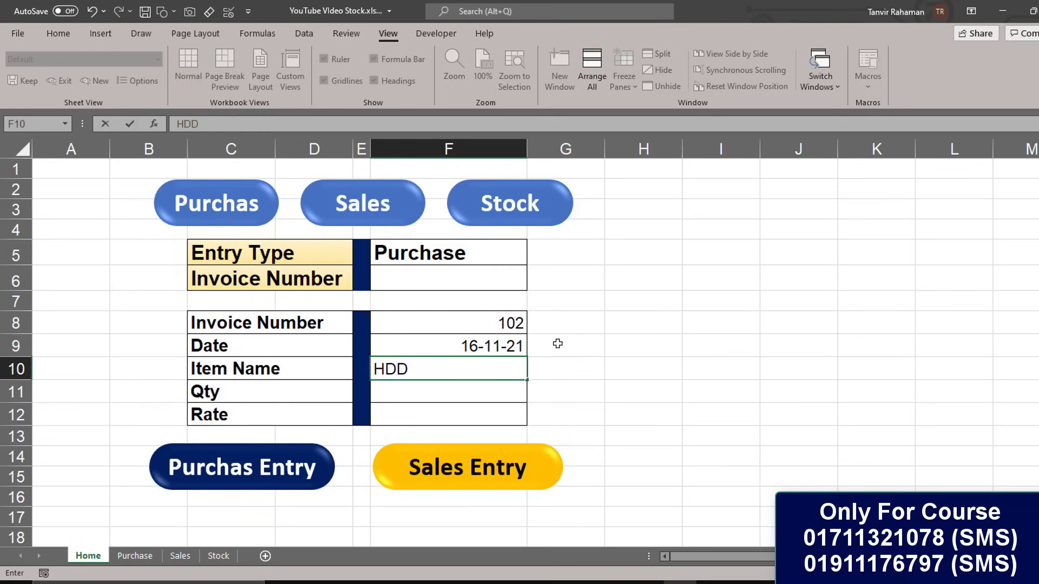
{"action": "key", "text": "Return"}
{"action": "type", "text": "6"}
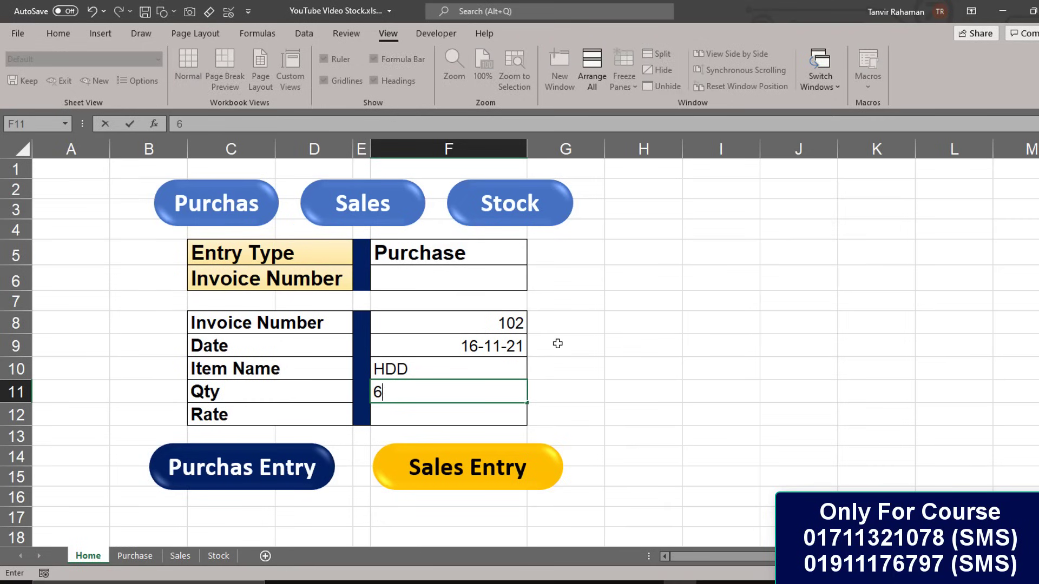
{"action": "type", "text": "00"}
{"action": "key", "text": "Return"}
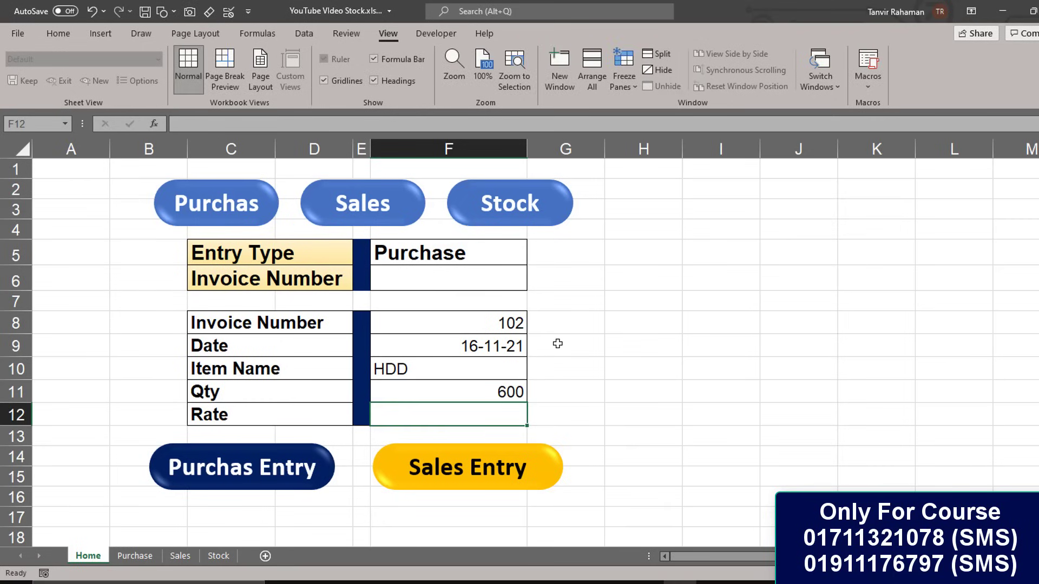
{"action": "type", "text": "2800"}
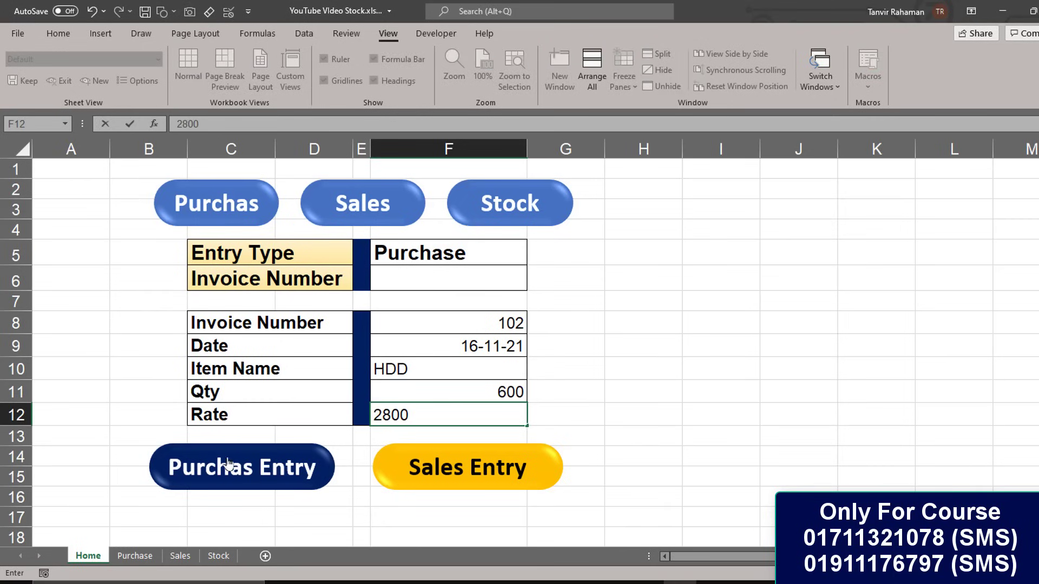
{"action": "left_click", "coordinate": [223, 470]}
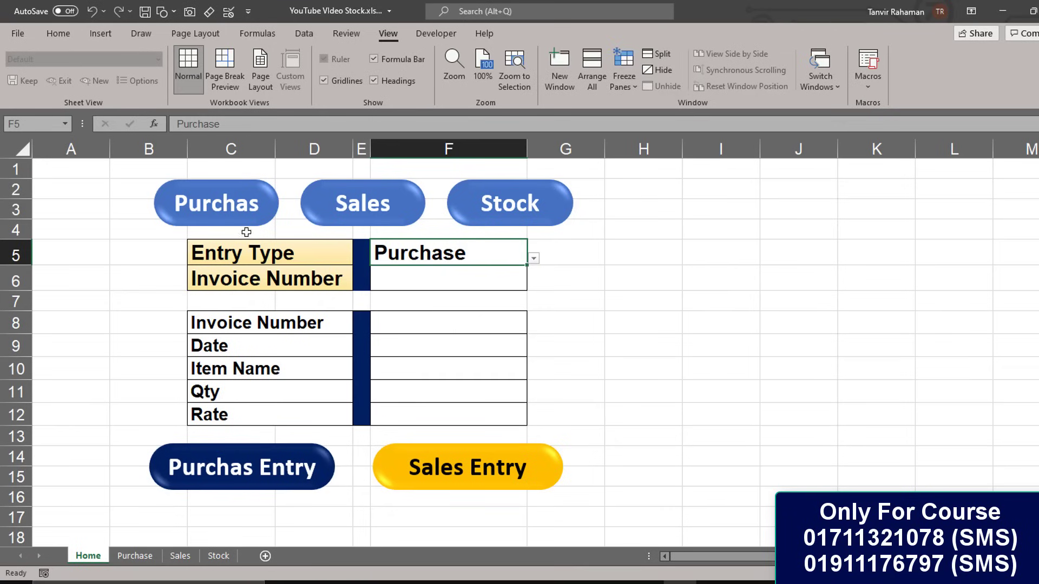
{"action": "left_click", "coordinate": [239, 209]}
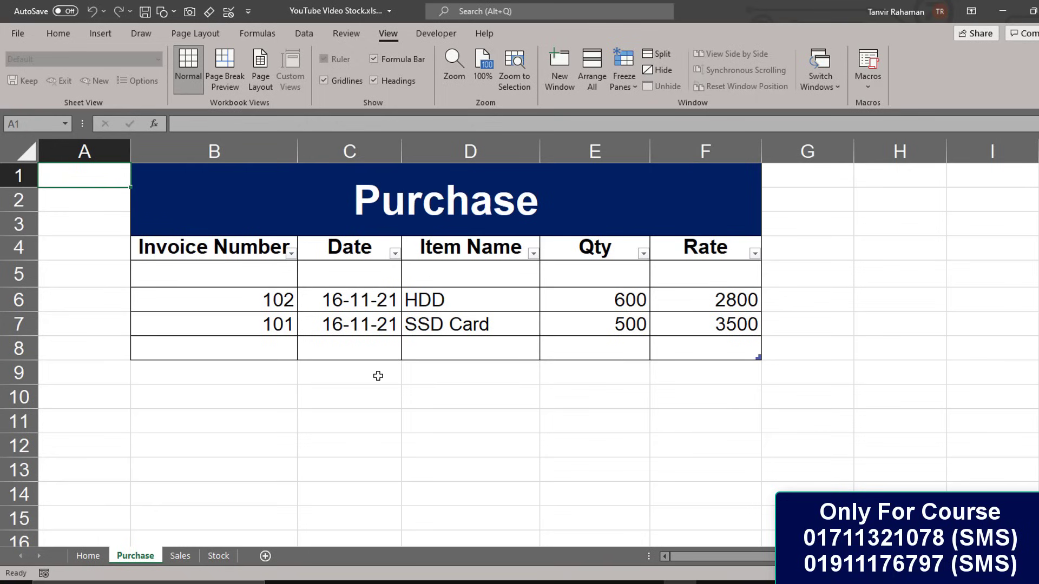
Step: After glancing at the Sales sheet, enter invoice 101 and date 16-11-21 in the Home form
{"action": "left_click", "coordinate": [187, 562]}
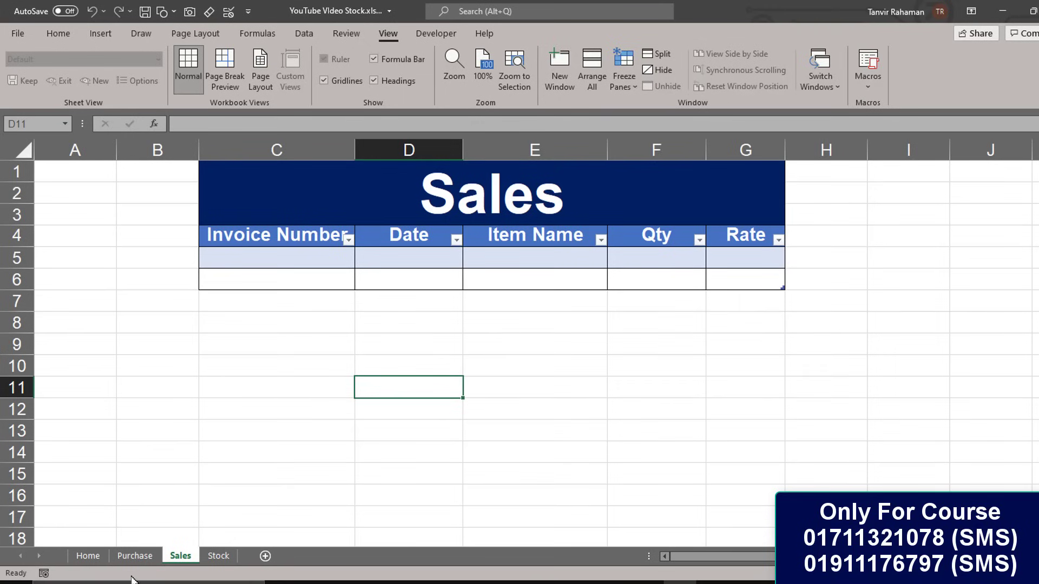
{"action": "left_click", "coordinate": [98, 557]}
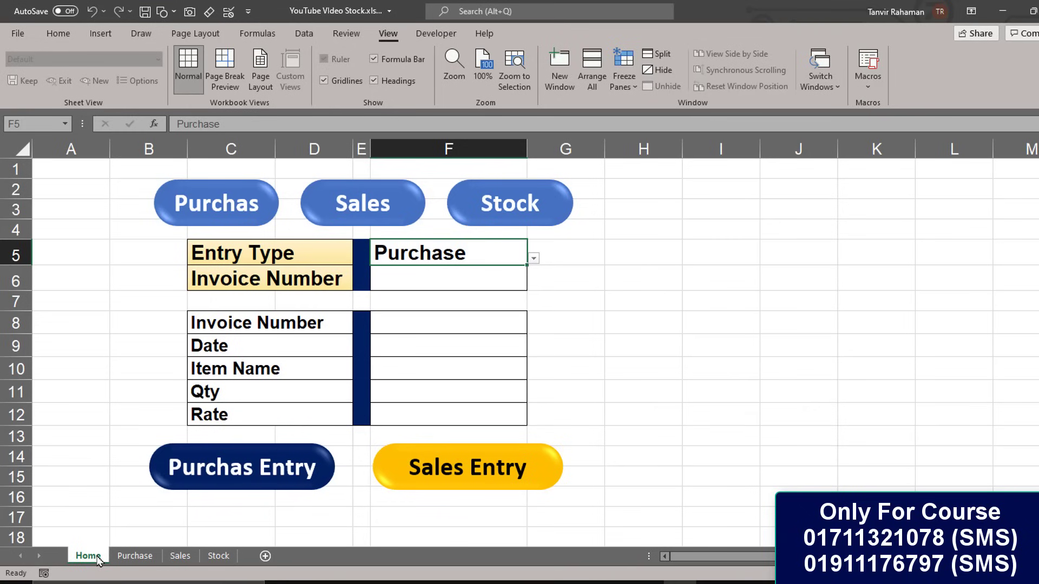
{"action": "left_click", "coordinate": [416, 324]}
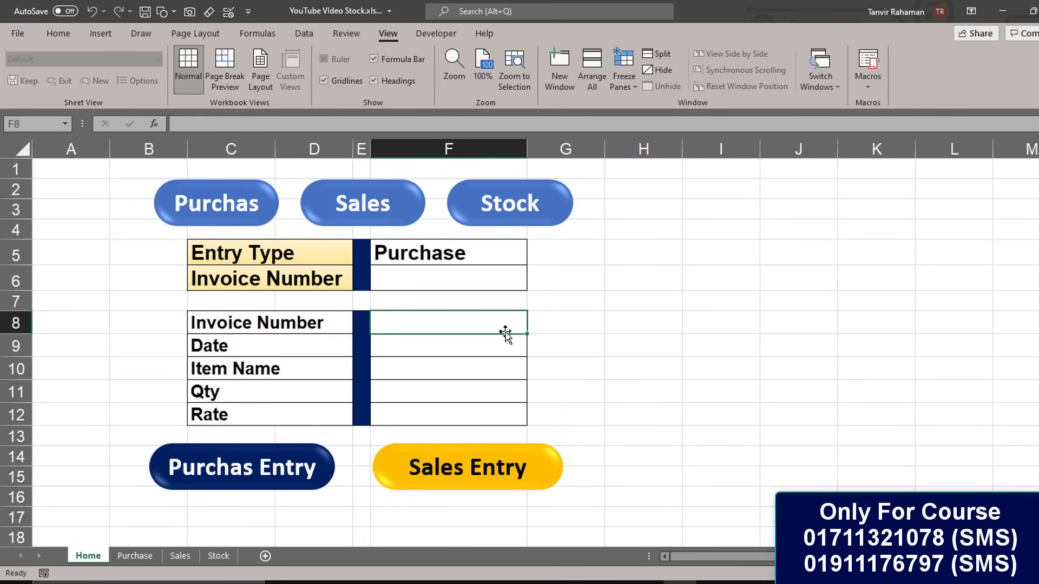
{"action": "type", "text": "1"}
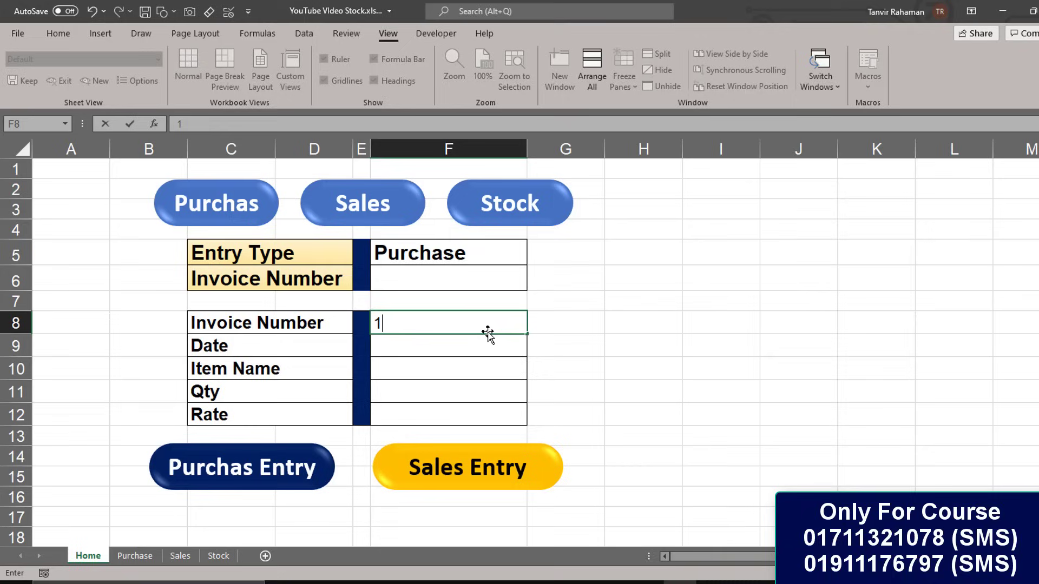
{"action": "type", "text": "01"}
{"action": "key", "text": "Return"}
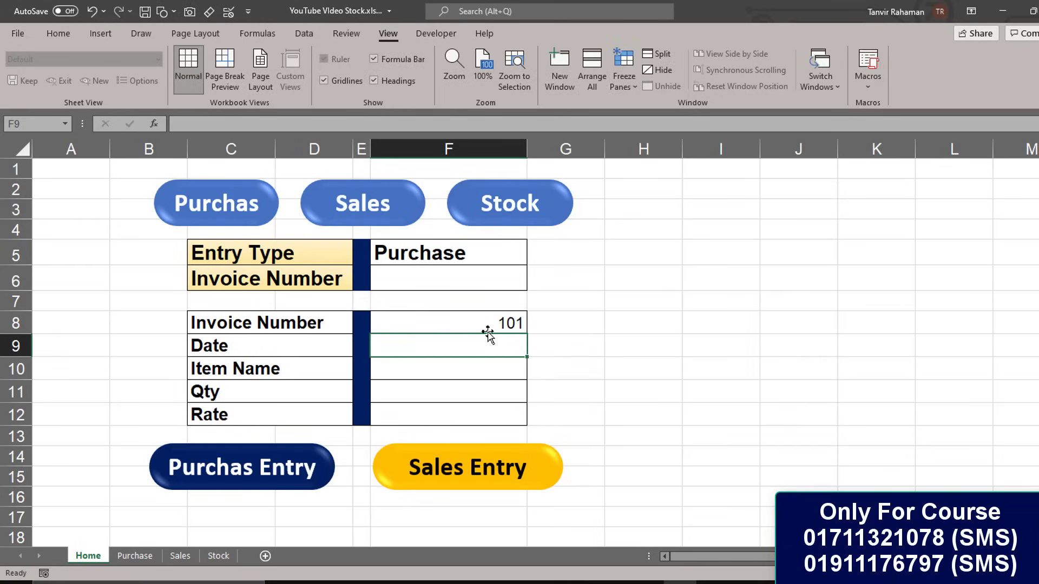
{"action": "type", "text": "16-"}
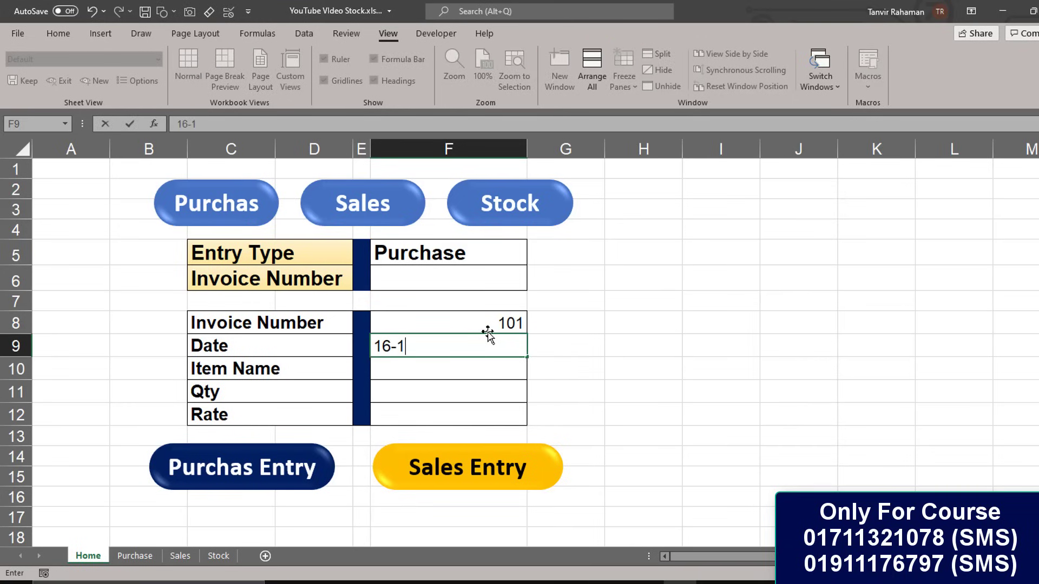
{"action": "type", "text": "11-21"}
{"action": "key", "text": "Return"}
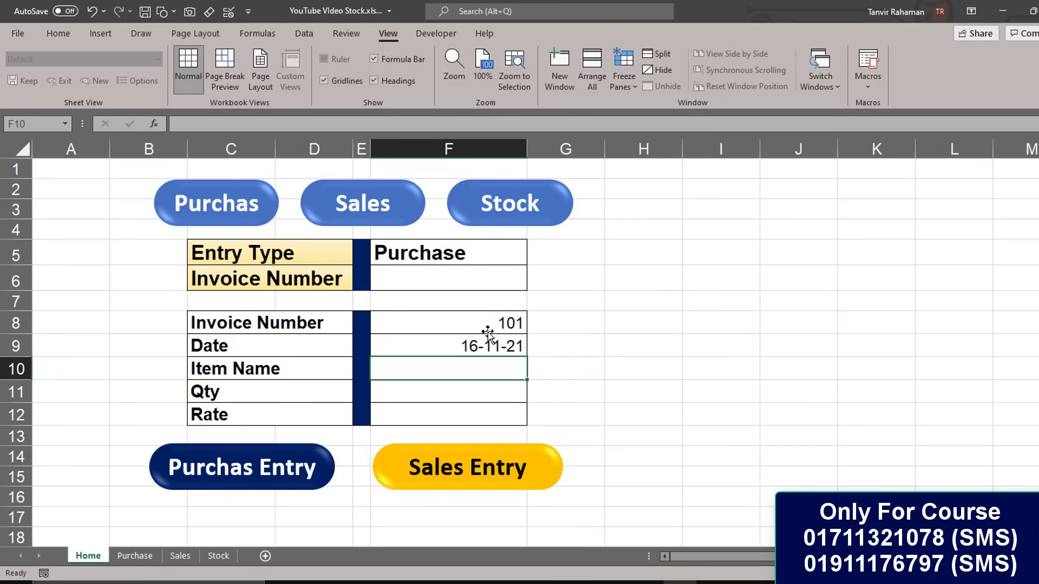
Step: Fill in item SSD Card, quantity 500 and rate 4000
{"action": "type", "text": "Mo"}
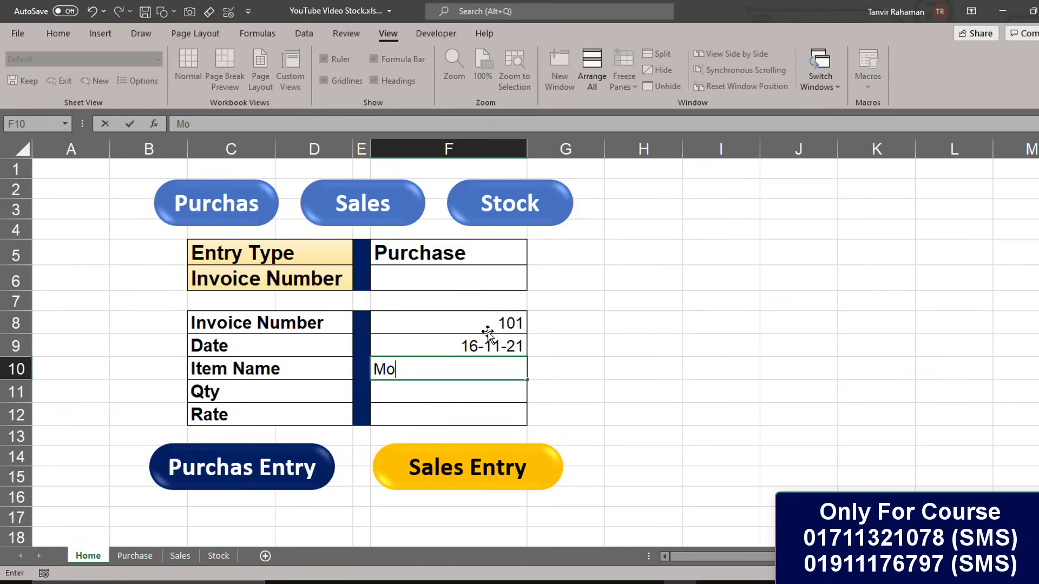
{"action": "type", "text": "d"}
{"action": "key", "text": "BackSpace"}
{"action": "key", "text": "BackSpace"}
{"action": "key", "text": "BackSpace"}
{"action": "key", "text": "BackSpace"}
{"action": "type", "text": "SSD Car"}
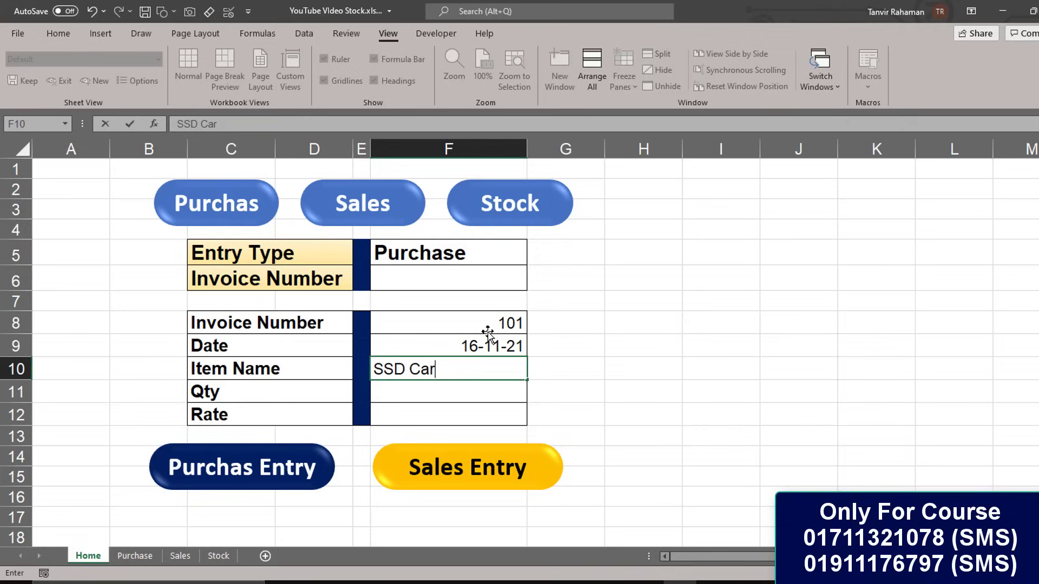
{"action": "type", "text": "d"}
{"action": "key", "text": "Return"}
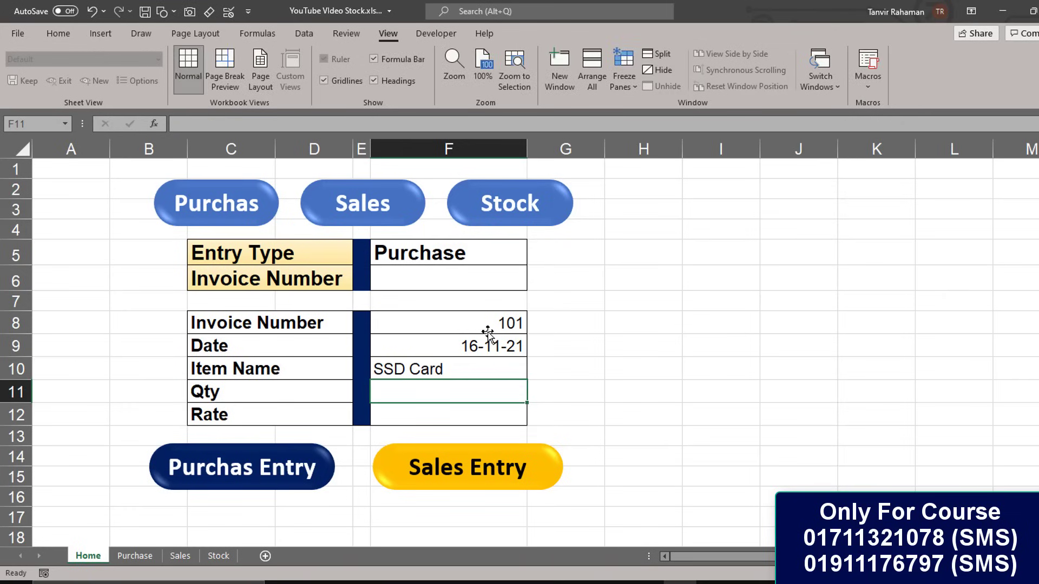
{"action": "type", "text": "500"}
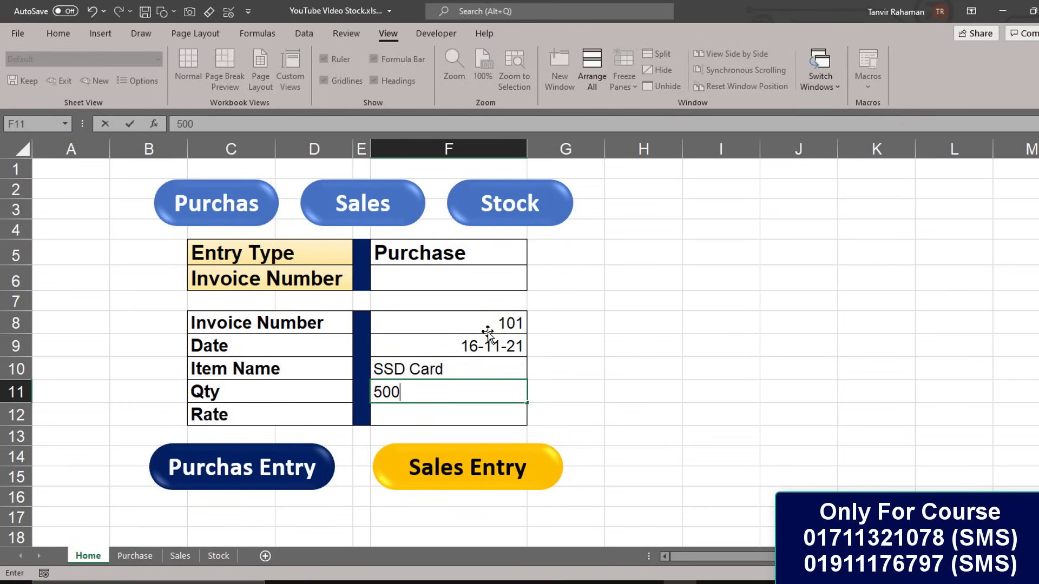
{"action": "key", "text": "Return"}
{"action": "type", "text": "40"}
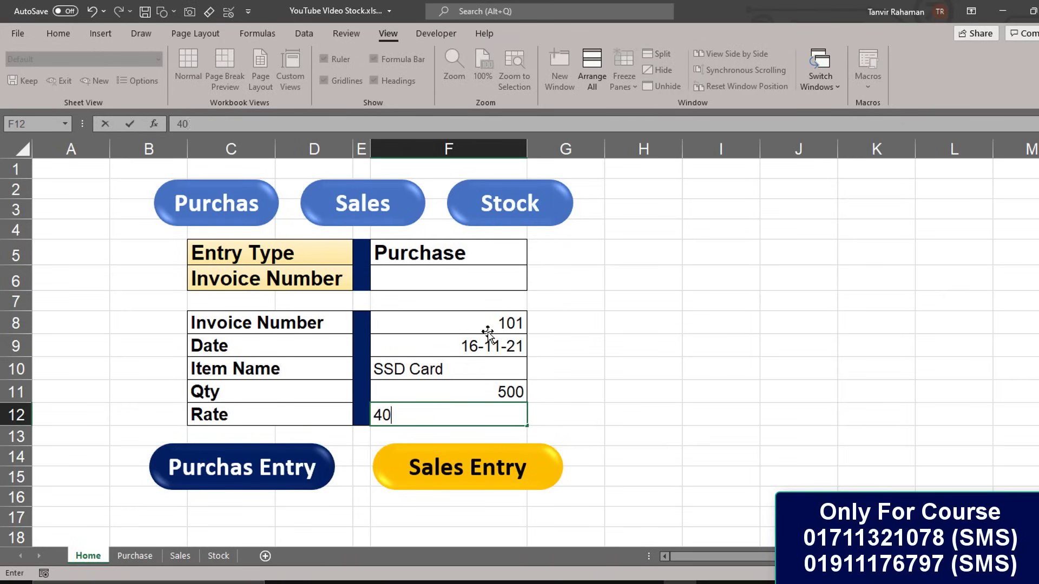
{"action": "type", "text": "00"}
{"action": "left_click", "coordinate": [488, 332]}
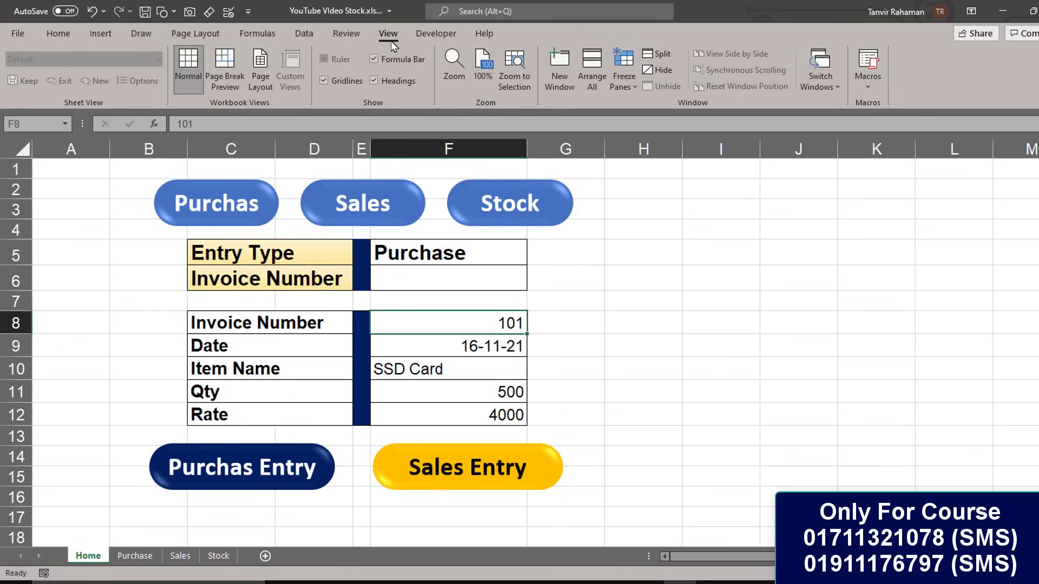
Step: Start recording a new macro named Sale
{"action": "left_click", "coordinate": [870, 90]}
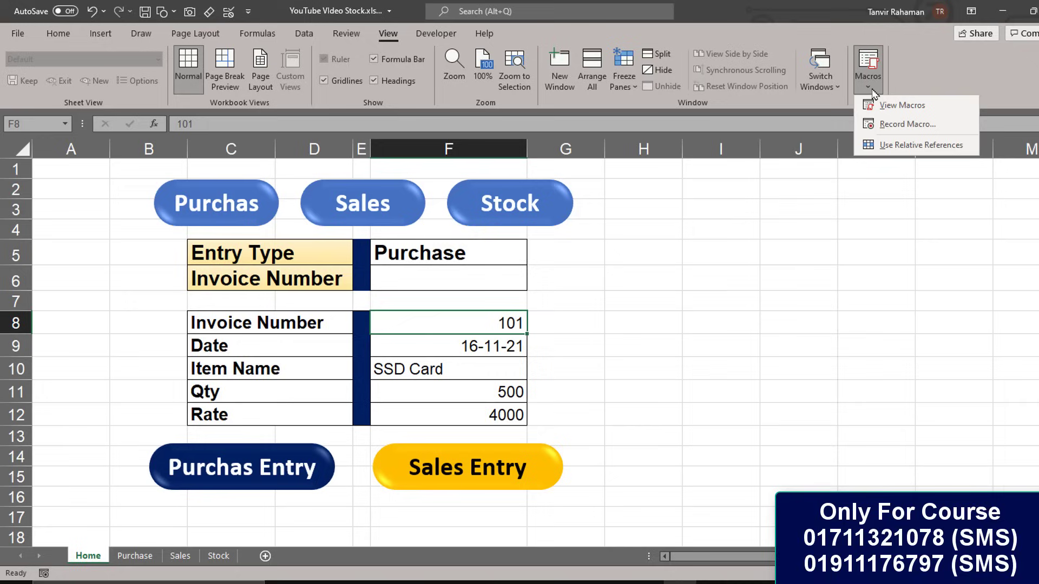
{"action": "left_click", "coordinate": [888, 124]}
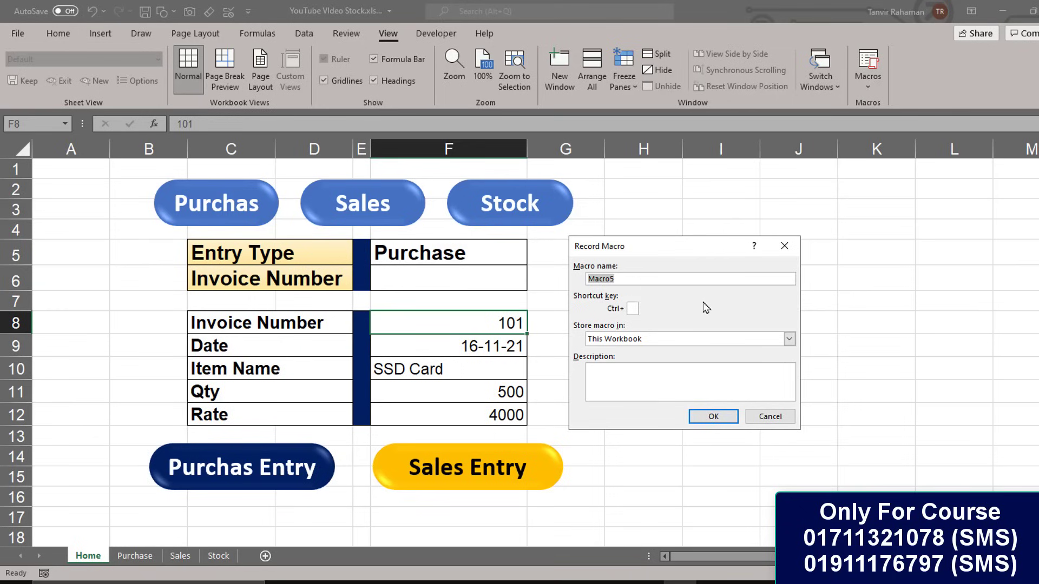
{"action": "type", "text": "Sale"}
{"action": "left_click", "coordinate": [709, 416]}
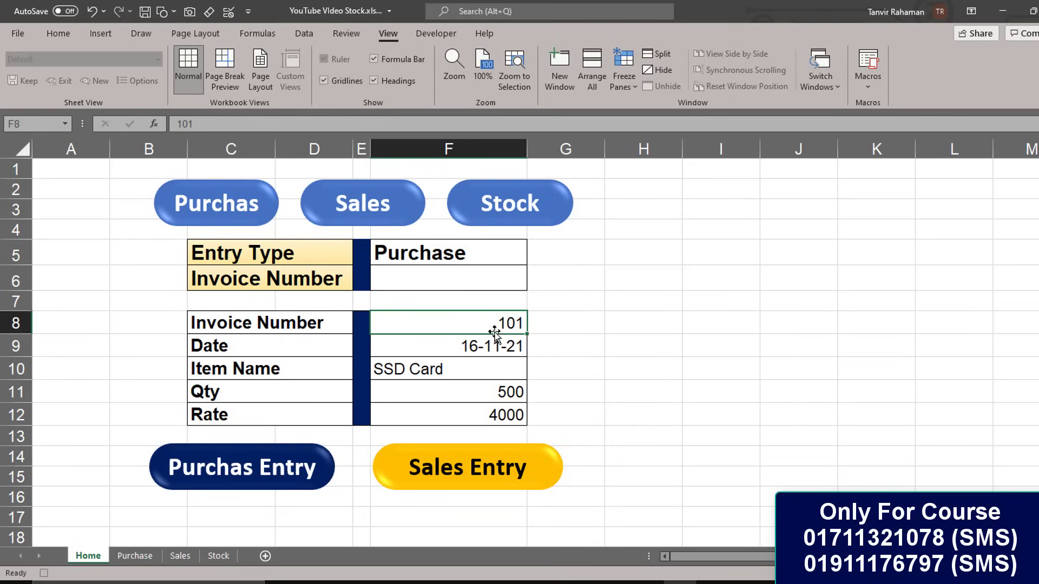
Step: Copy the form values F8:F12 into the Sales table at C5 and insert a table row above
{"action": "left_click_drag", "start_coordinate": [473, 323], "coordinate": [483, 406]}
{"action": "key", "text": "ctrl+c"}
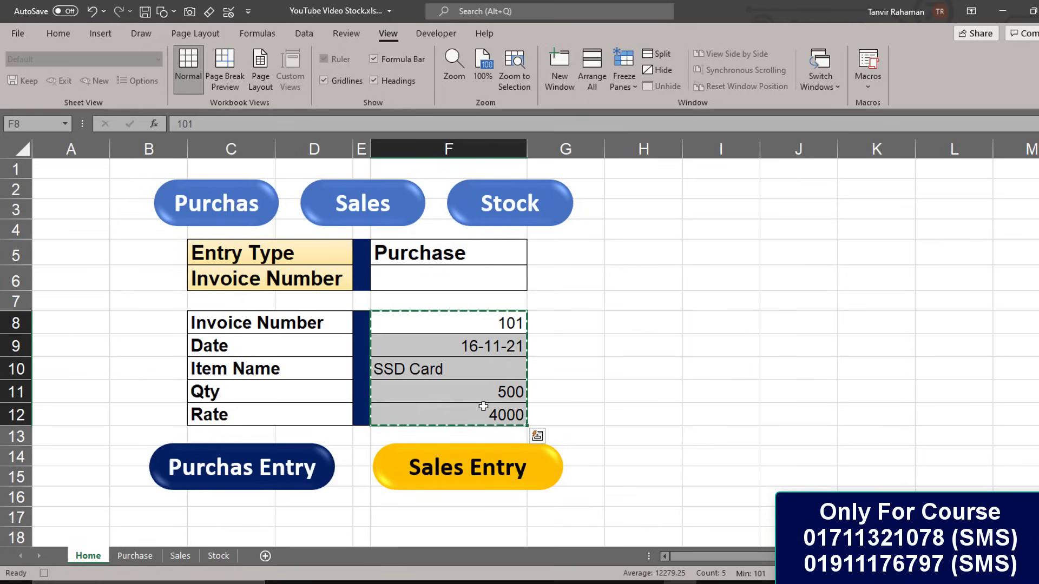
{"action": "left_click", "coordinate": [180, 555]}
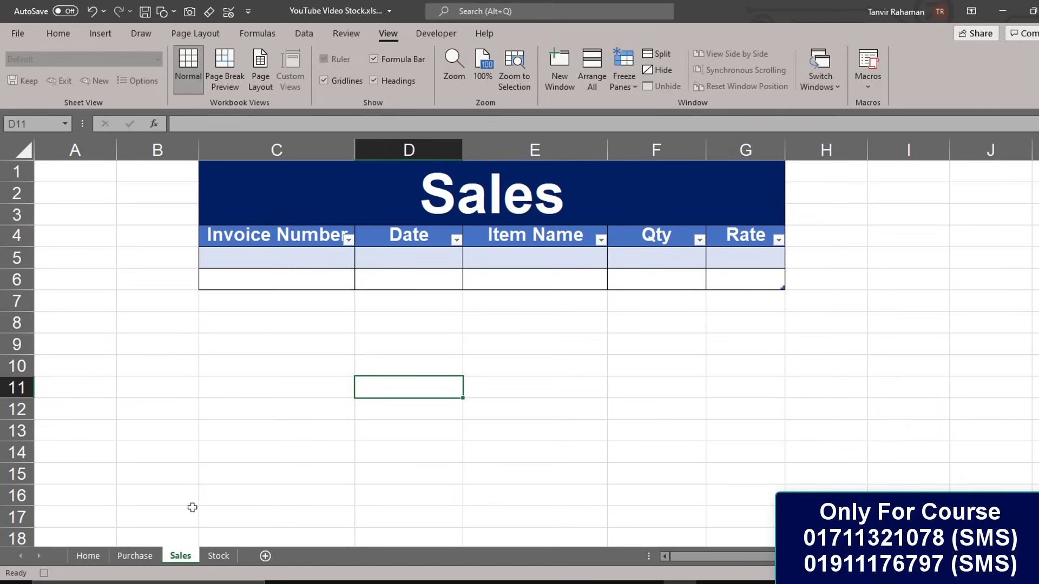
{"action": "left_click", "coordinate": [256, 256]}
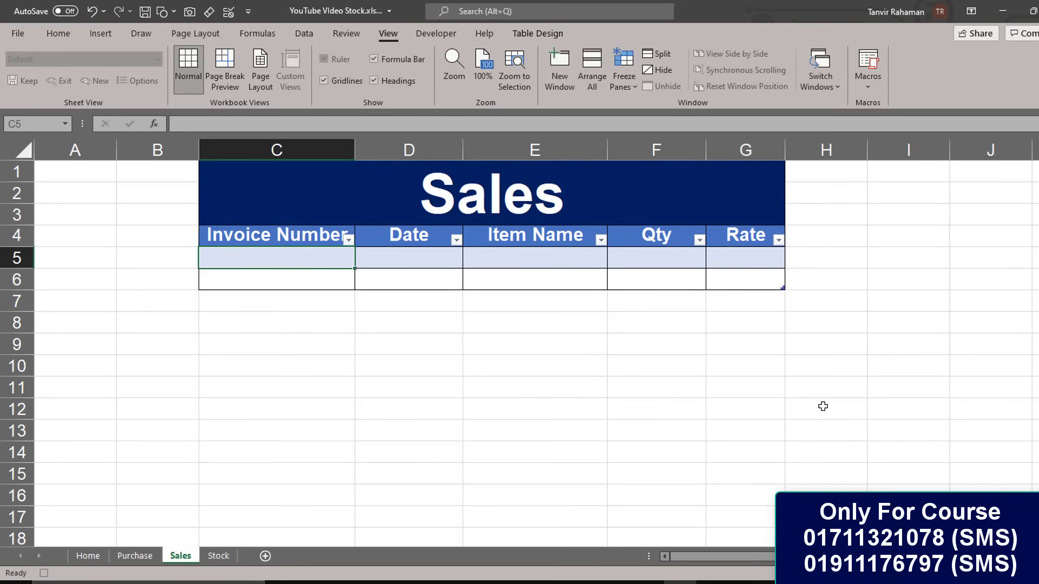
{"action": "key", "text": "ctrl+v"}
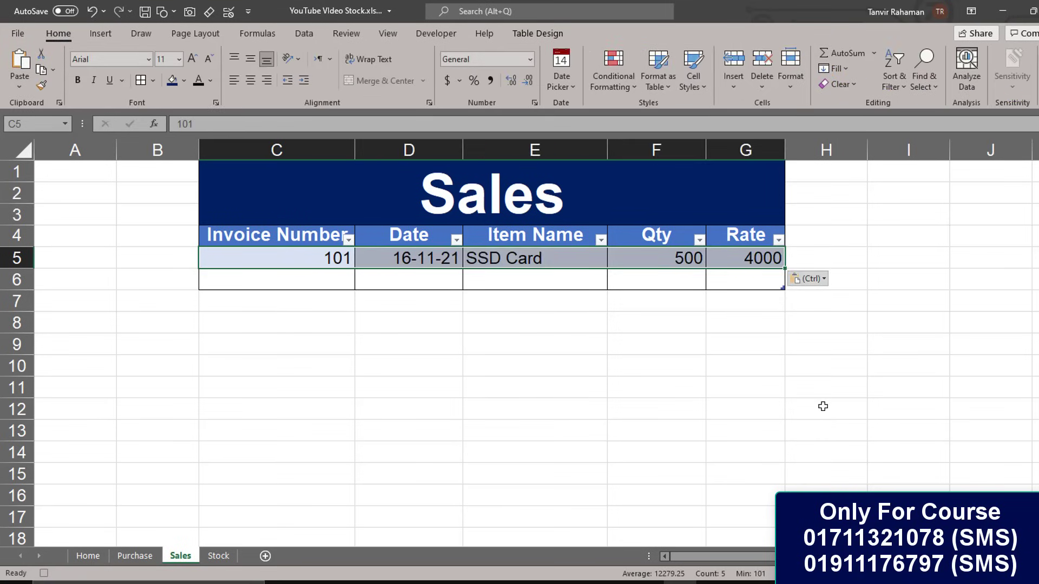
{"action": "right_click", "coordinate": [264, 258]}
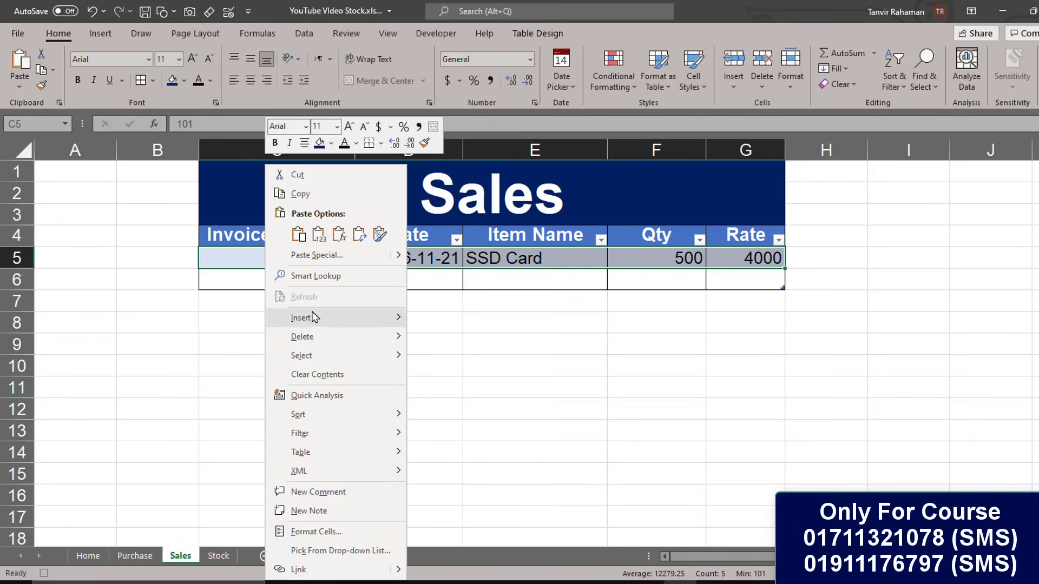
{"action": "mouse_move", "coordinate": [301, 317]}
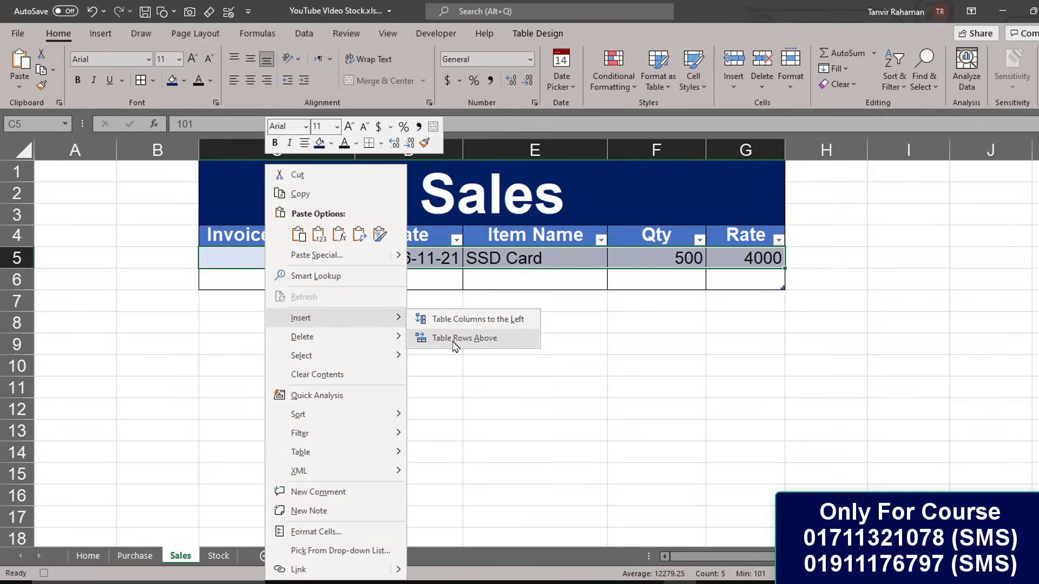
{"action": "left_click", "coordinate": [454, 339]}
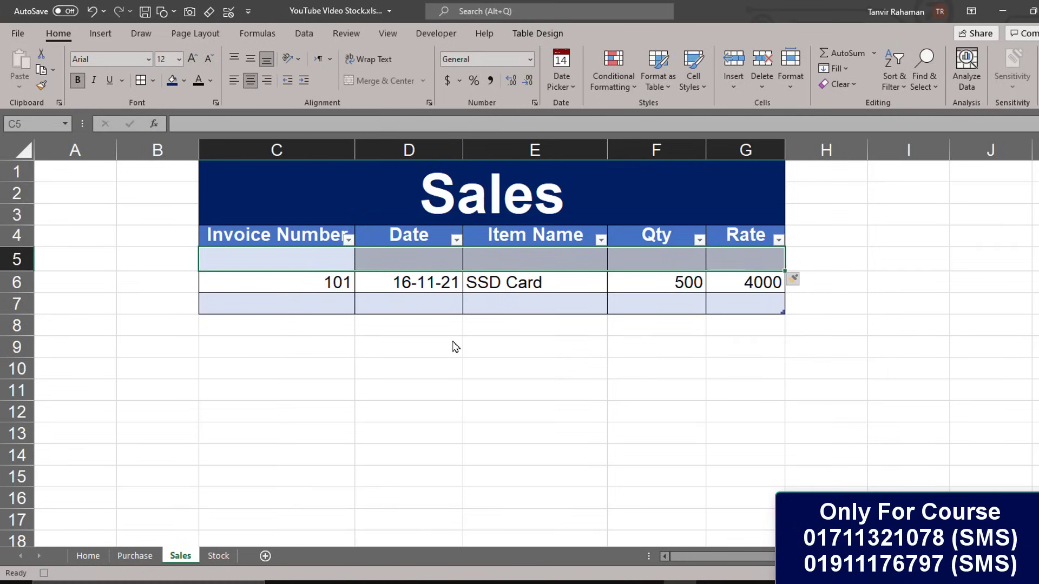
Step: Clear the Home form fields, select F5, and stop the macro recording
{"action": "left_click", "coordinate": [88, 556]}
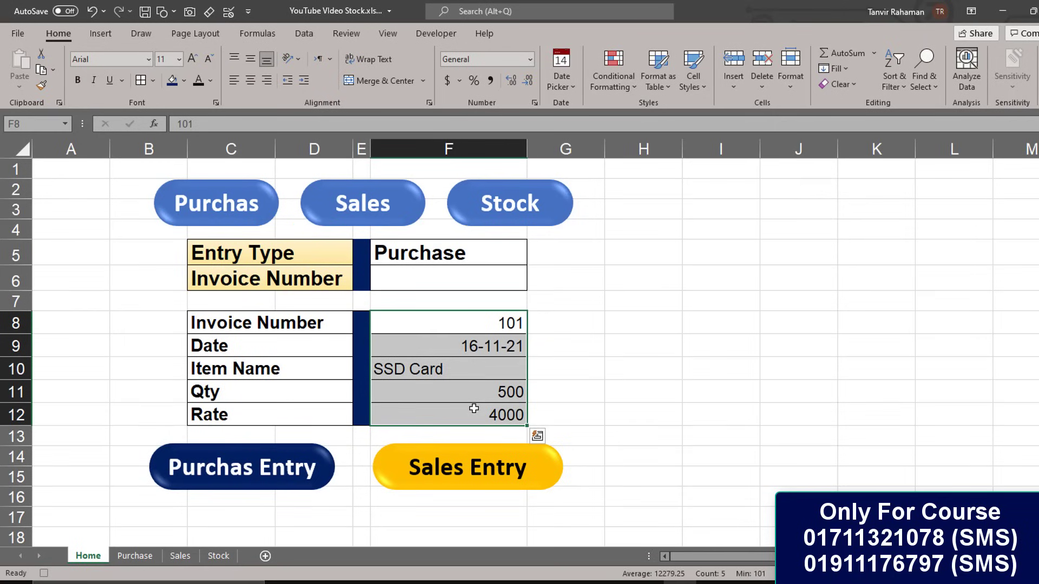
{"action": "key", "text": "Delete"}
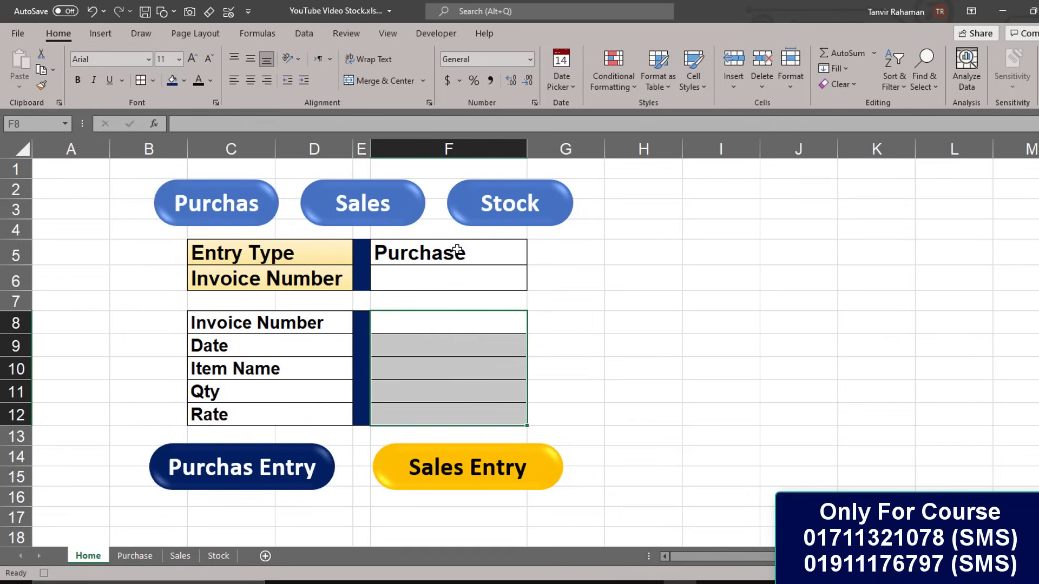
{"action": "left_click", "coordinate": [457, 250]}
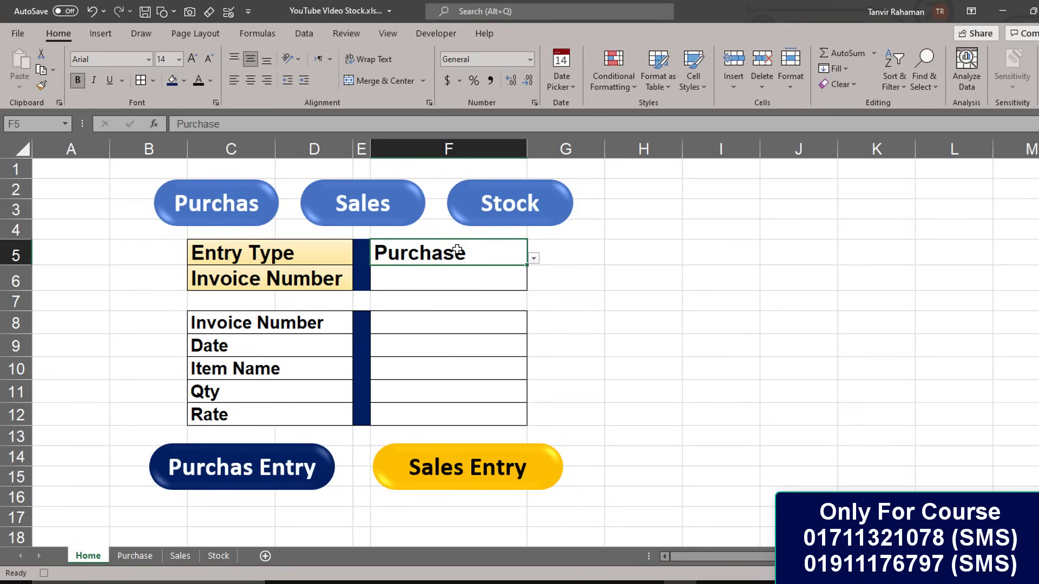
{"action": "left_click", "coordinate": [388, 34]}
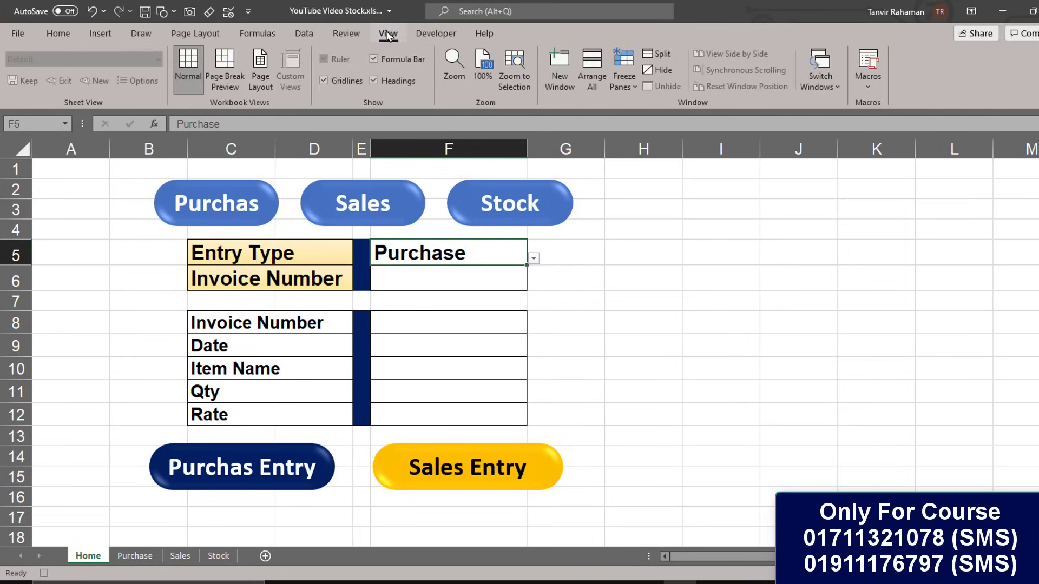
{"action": "left_click", "coordinate": [868, 81]}
{"action": "left_click", "coordinate": [894, 125]}
Step: Assign the Sale macro to the Sales Entry shape
{"action": "left_click", "coordinate": [595, 358]}
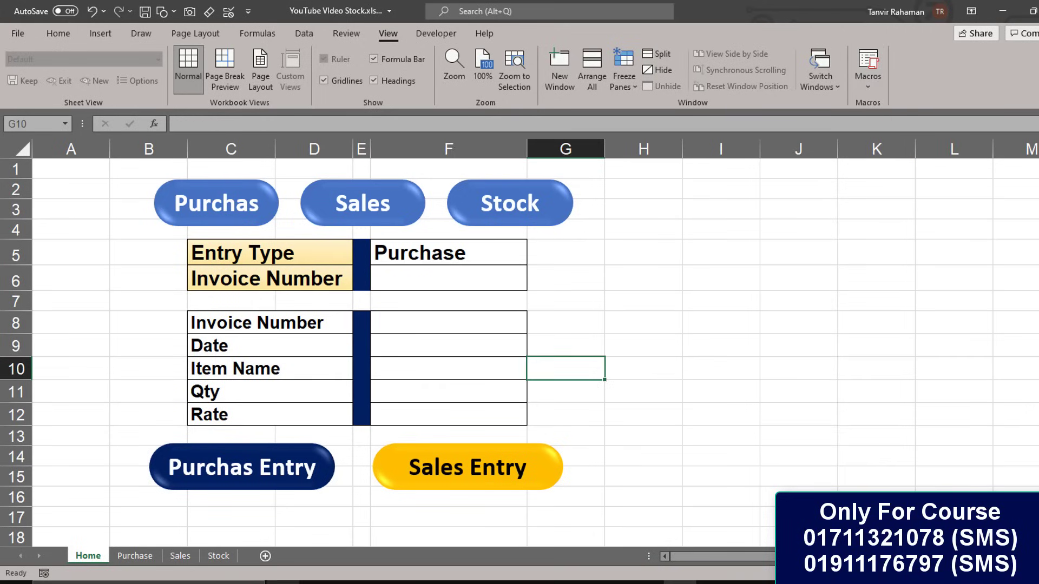
{"action": "left_click", "coordinate": [546, 476]}
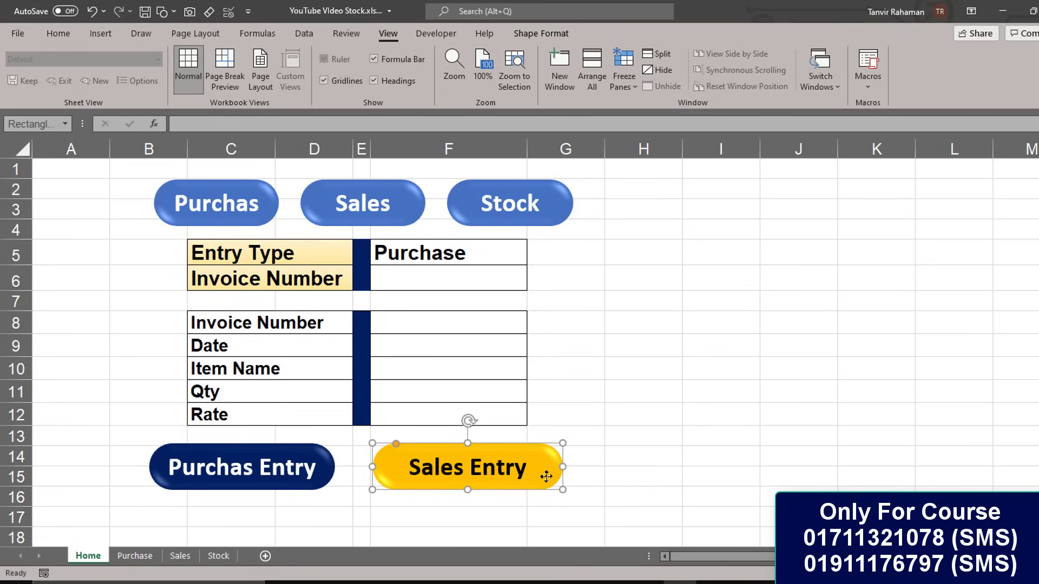
{"action": "right_click", "coordinate": [544, 460]}
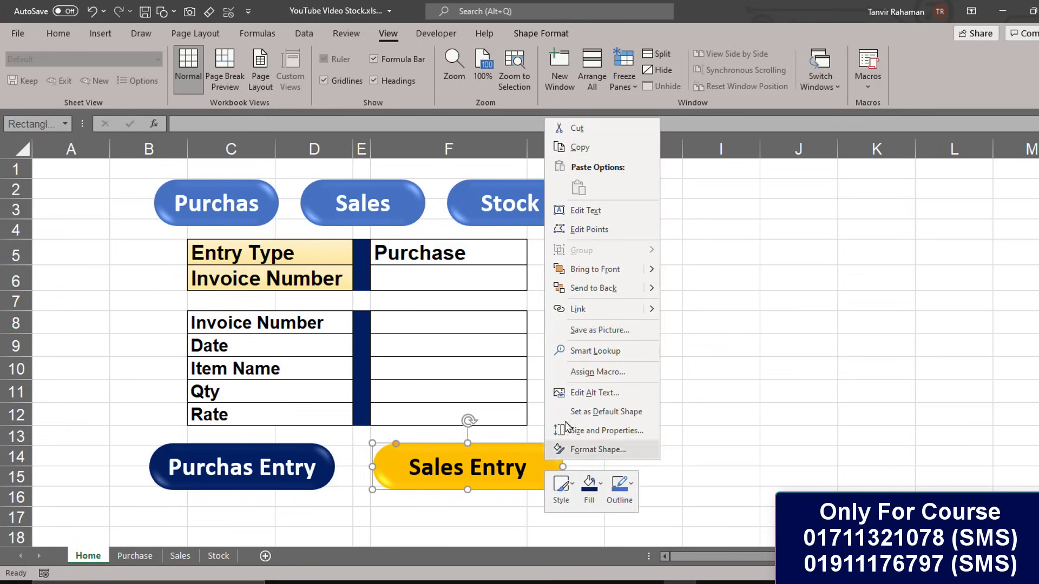
{"action": "left_click", "coordinate": [588, 376]}
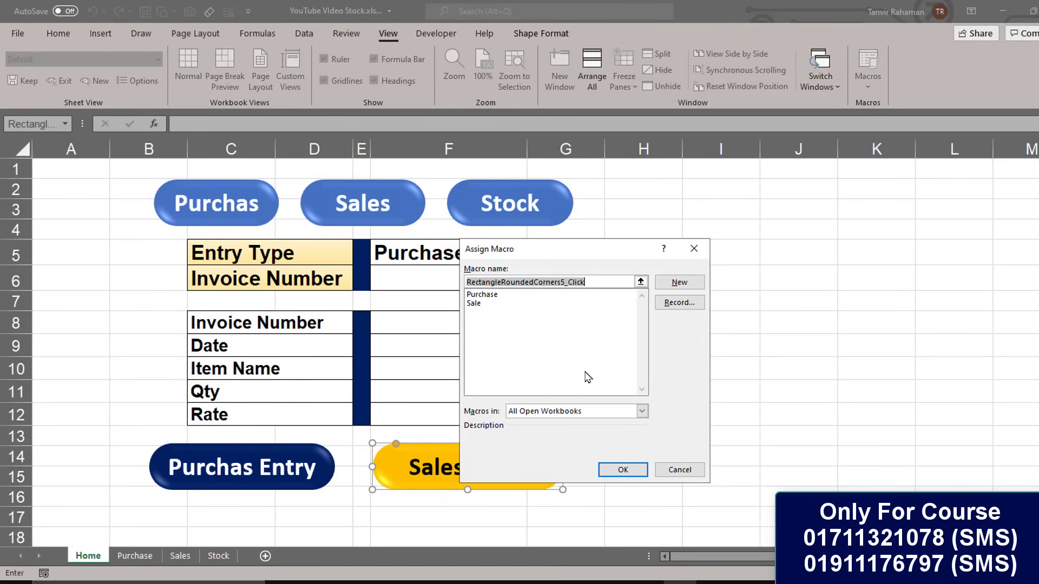
{"action": "left_click", "coordinate": [475, 304]}
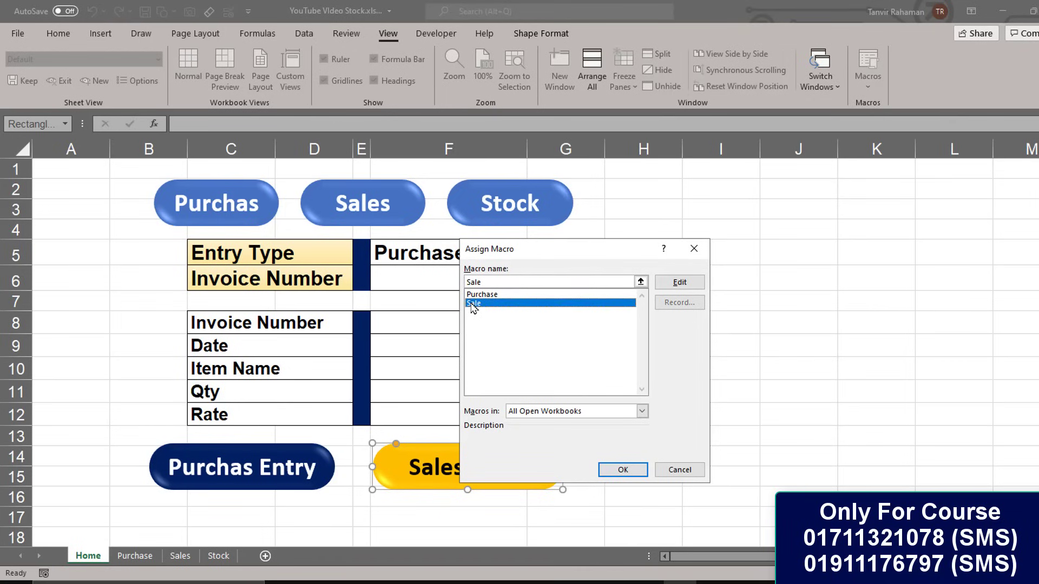
{"action": "left_click", "coordinate": [623, 469]}
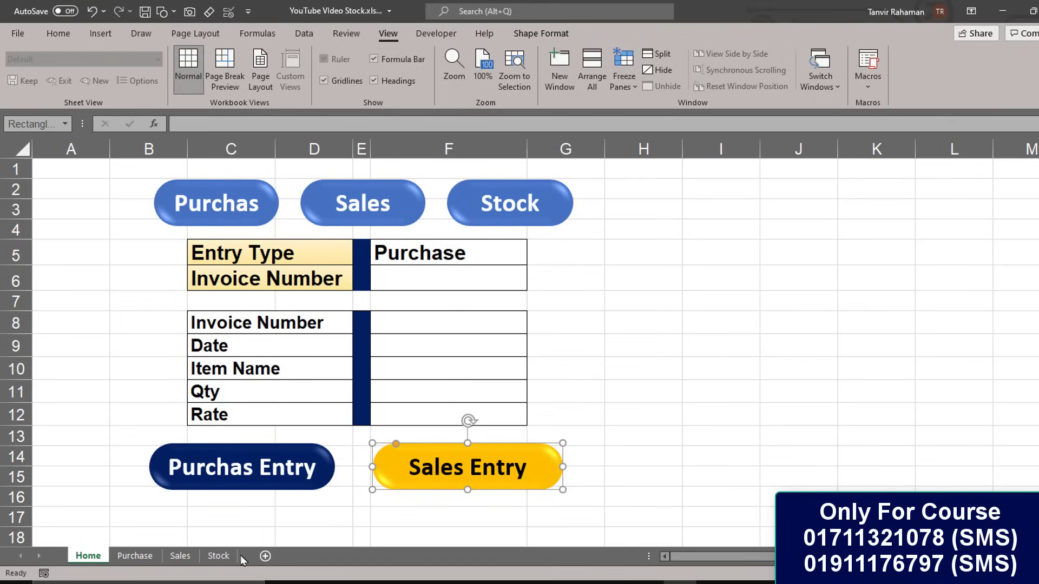
Step: Remove the test record from Sales row 6, then return to the Home form's invoice cell
{"action": "left_click", "coordinate": [180, 556]}
{"action": "left_click", "coordinate": [16, 287]}
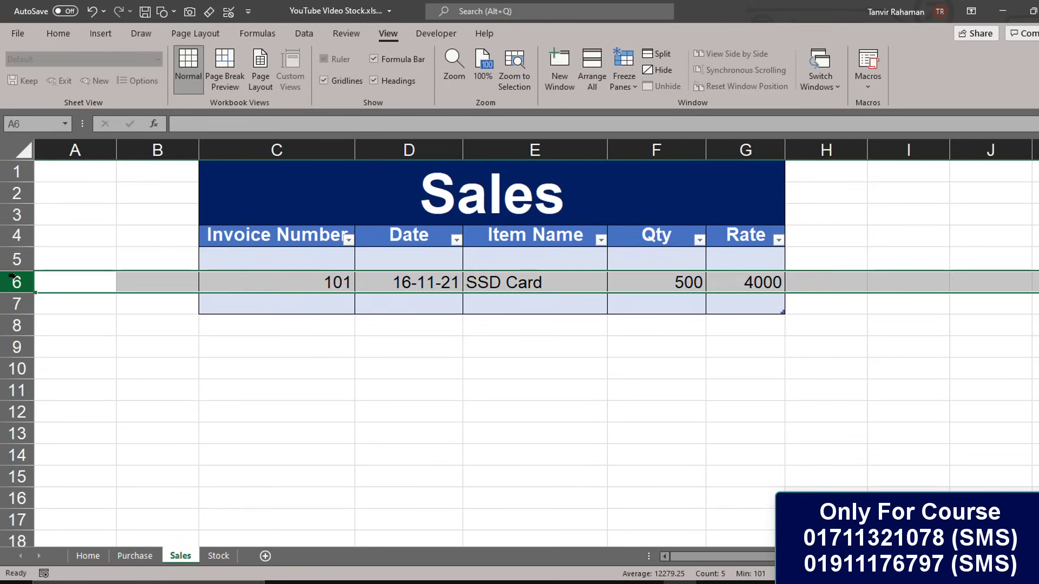
{"action": "right_click", "coordinate": [16, 284]}
{"action": "key", "text": "Escape"}
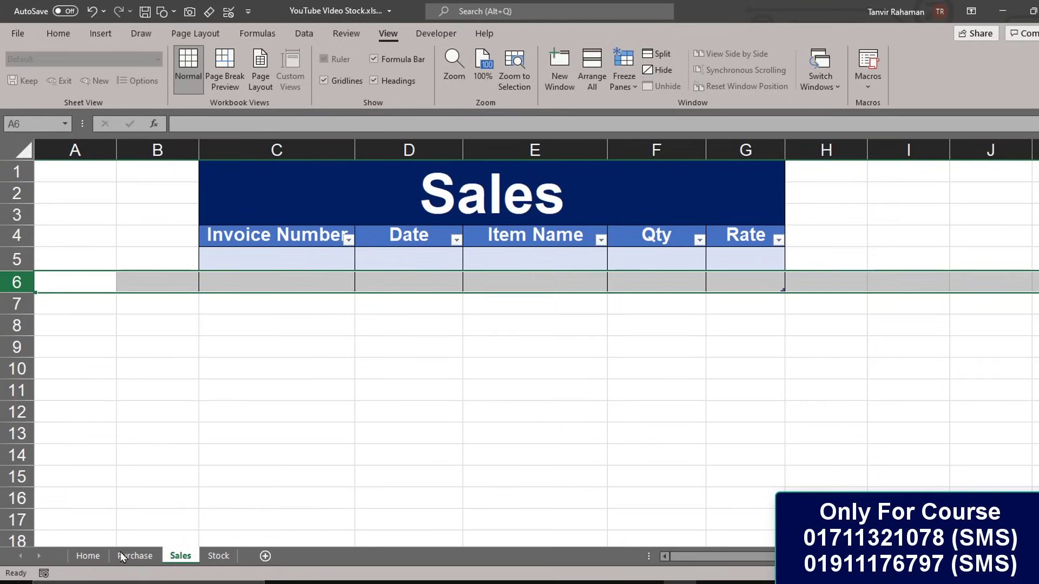
{"action": "left_click", "coordinate": [88, 556]}
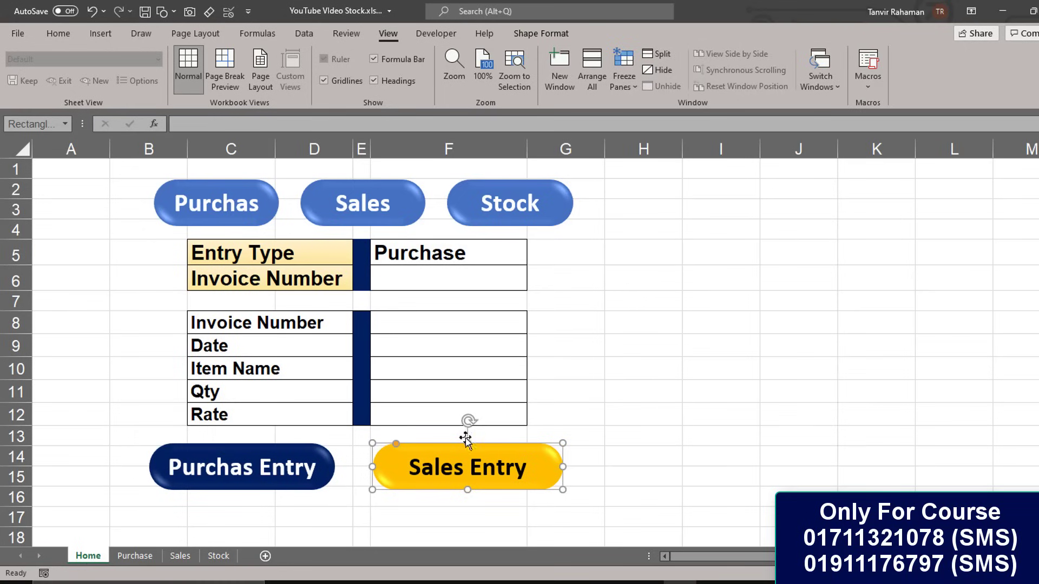
{"action": "left_click", "coordinate": [441, 331]}
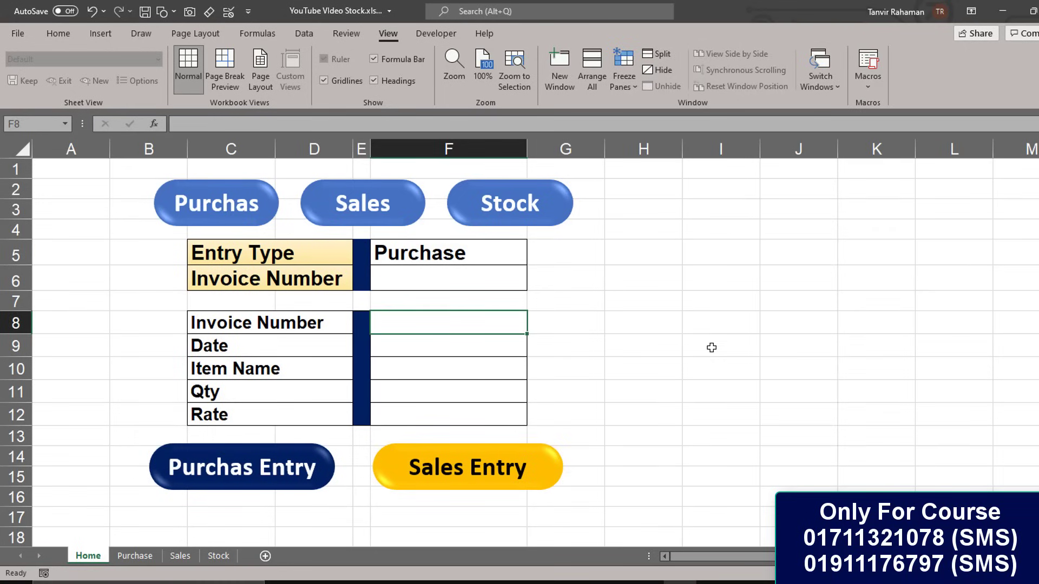
Step: Enter invoice 101, date 17-11-21 and item HDD in the Home form
{"action": "type", "text": "101"}
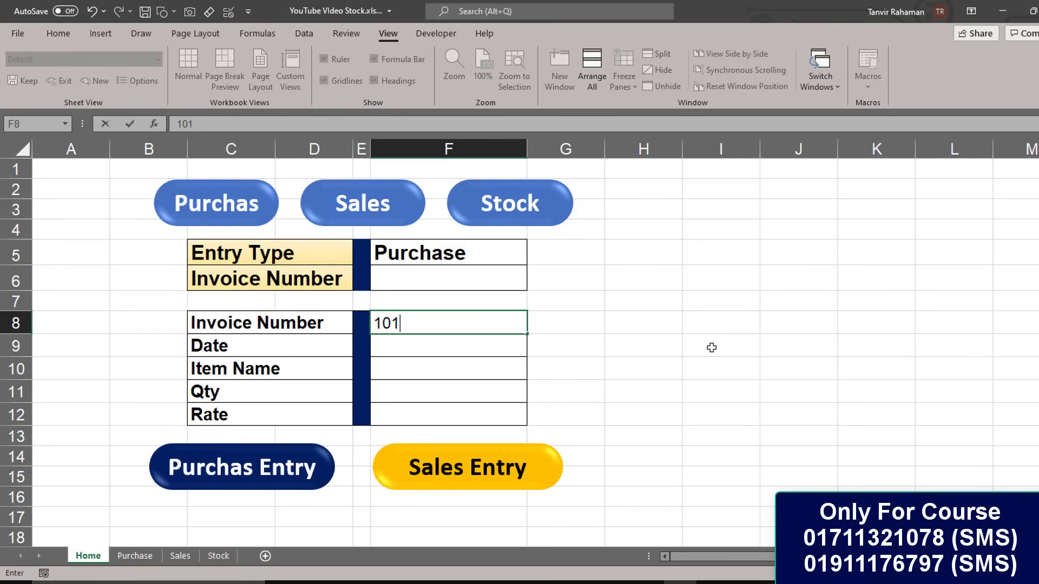
{"action": "key", "text": "Return"}
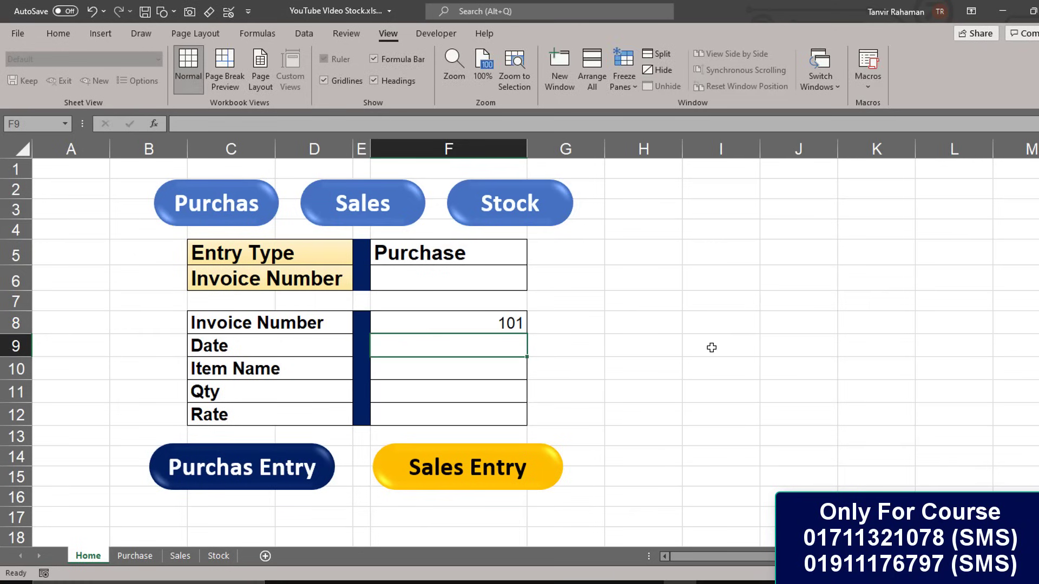
{"action": "type", "text": "17-11-"}
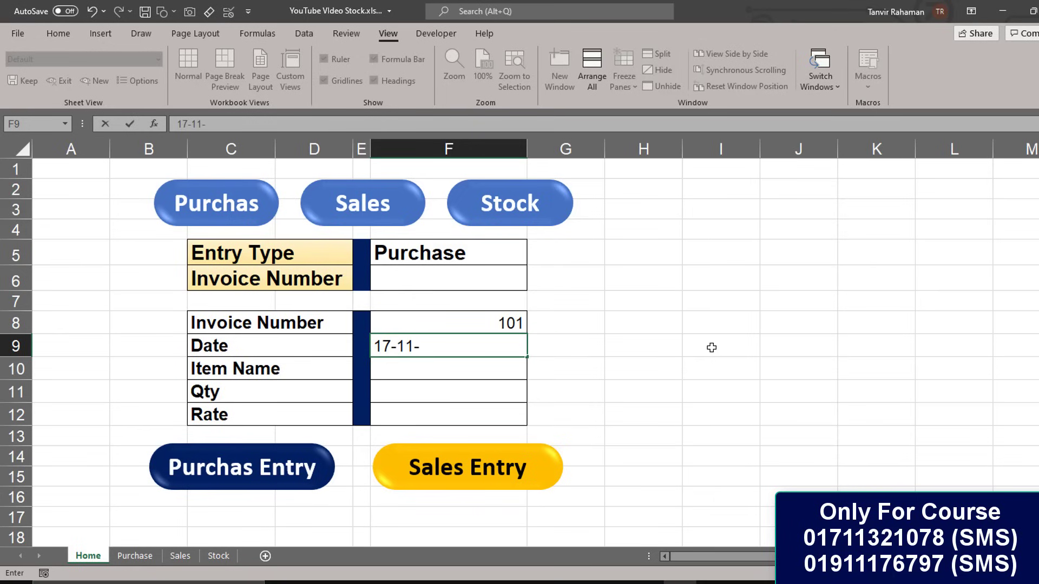
{"action": "type", "text": "21"}
{"action": "key", "text": "Return"}
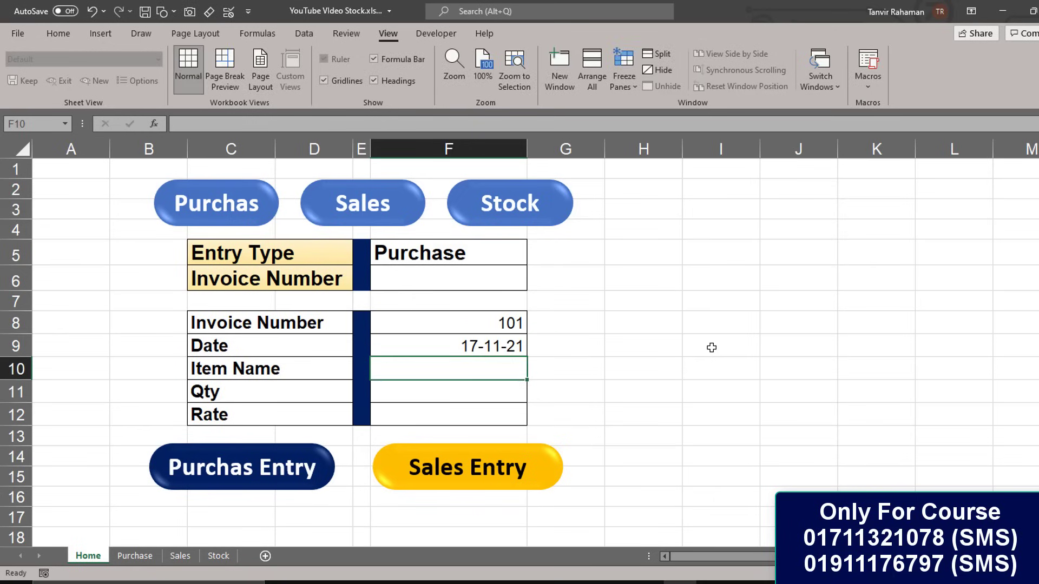
{"action": "type", "text": "R"}
{"action": "key", "text": "BackSpace"}
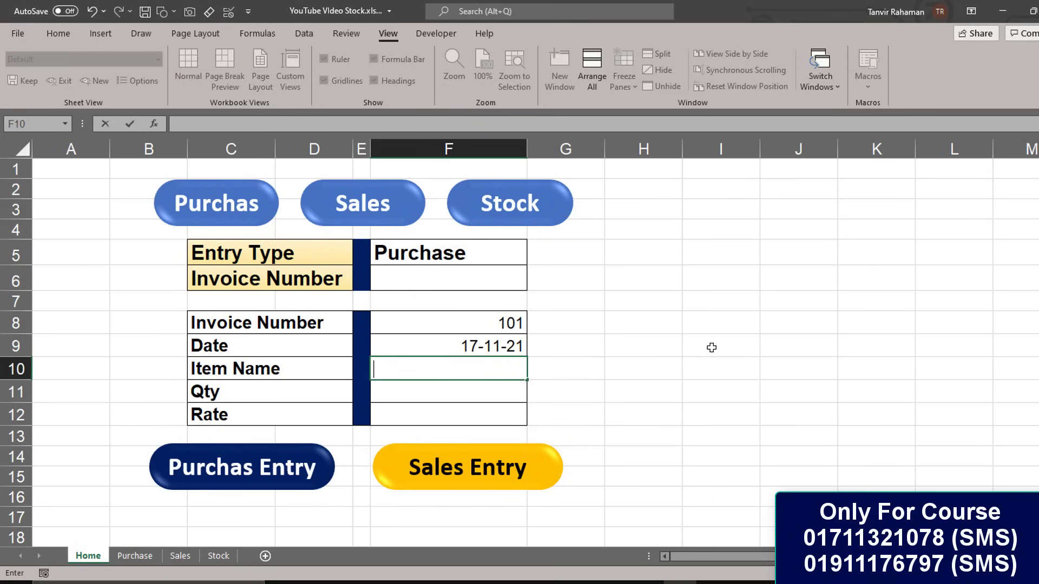
{"action": "type", "text": "HDD"}
{"action": "key", "text": "Return"}
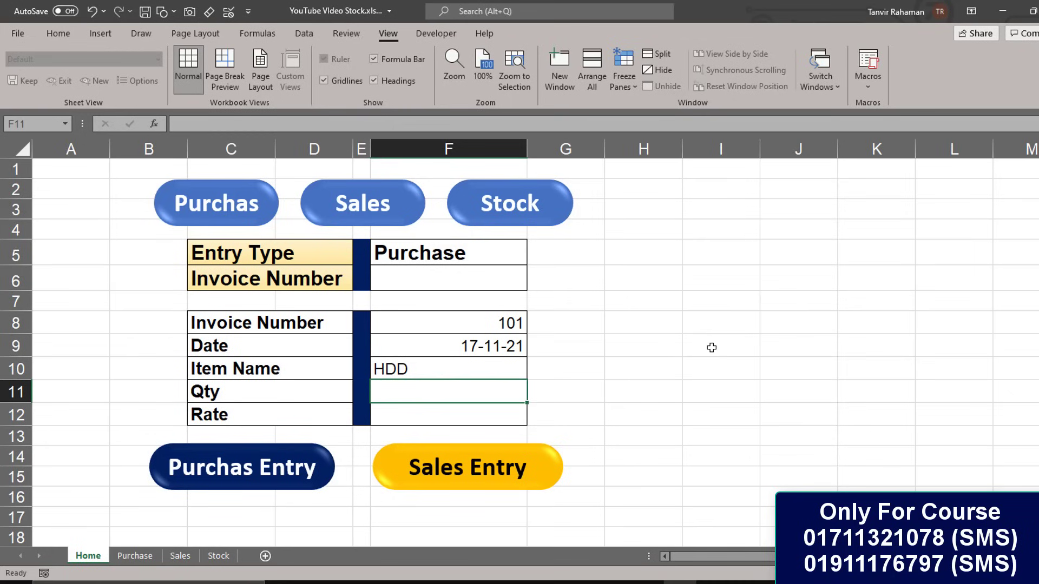
Step: Add quantity 200 and rate 3200, run Sales Entry, and check the Sales table
{"action": "type", "text": "200"}
{"action": "key", "text": "Return"}
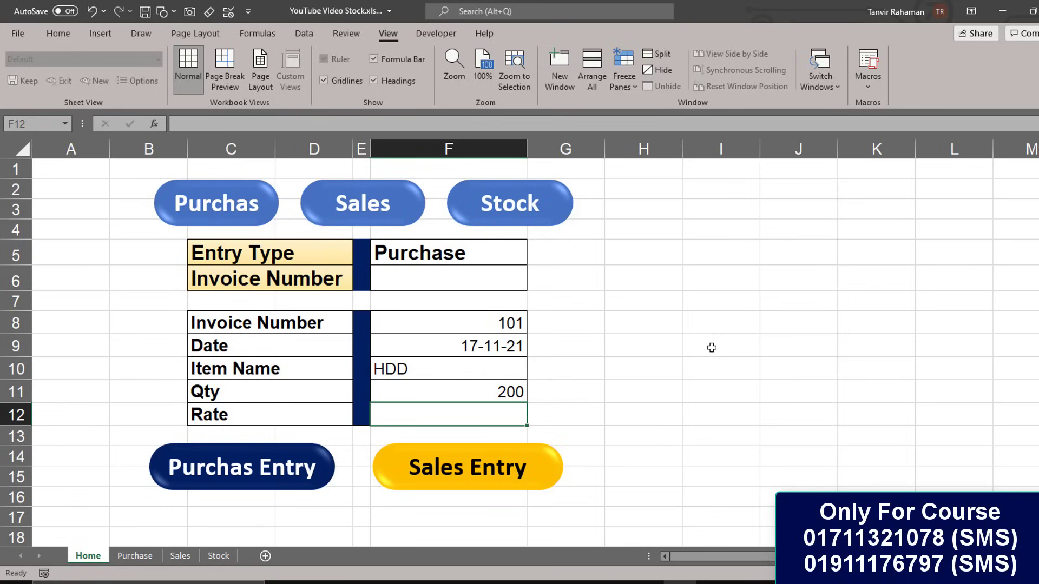
{"action": "type", "text": "320"}
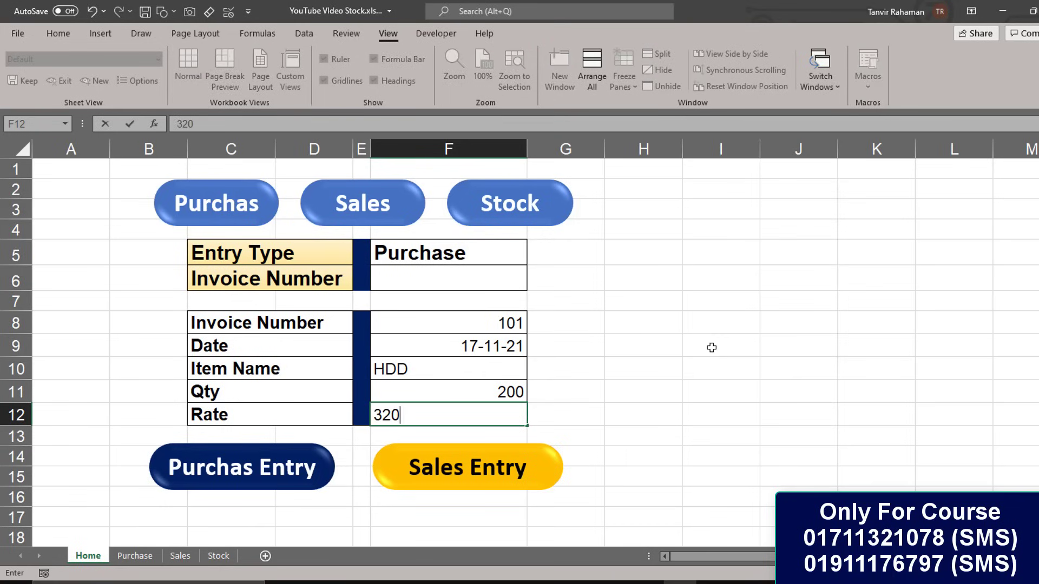
{"action": "type", "text": "0"}
{"action": "left_click", "coordinate": [436, 469]}
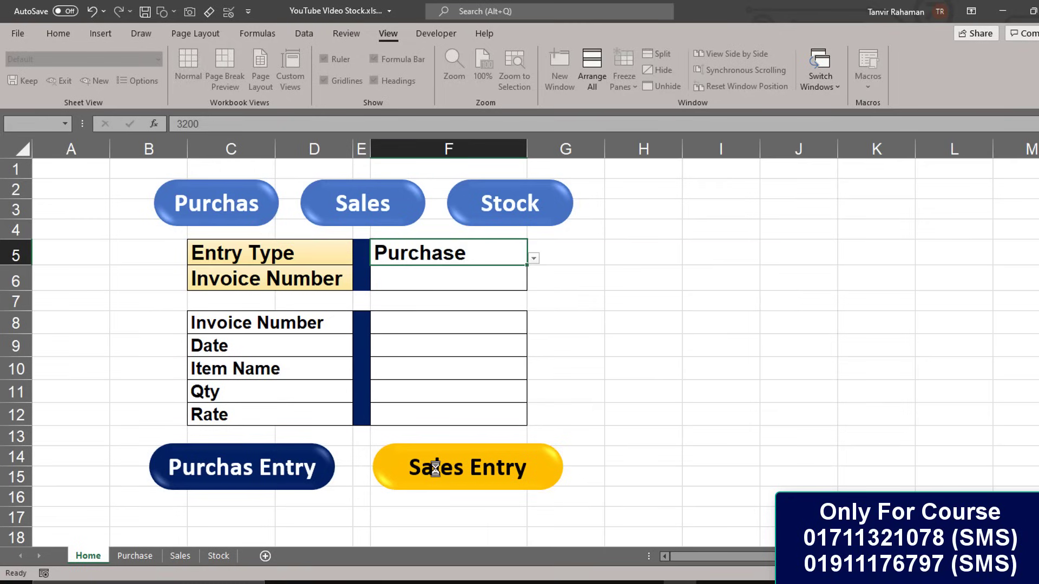
{"action": "left_click", "coordinate": [391, 211]}
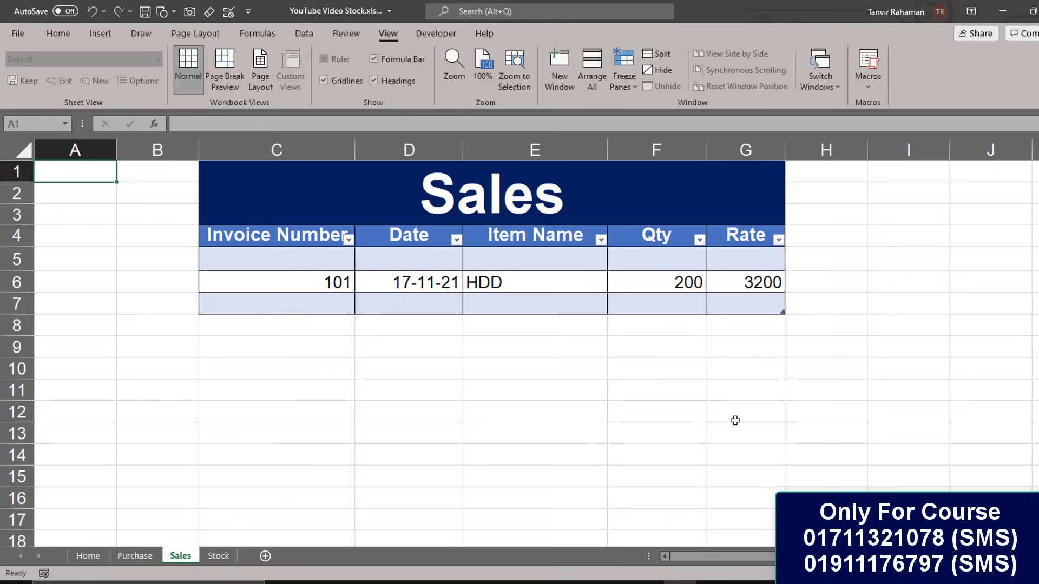
Step: Review the Purchase and Stock sheets back and forth, then return to Home
{"action": "left_click", "coordinate": [146, 557]}
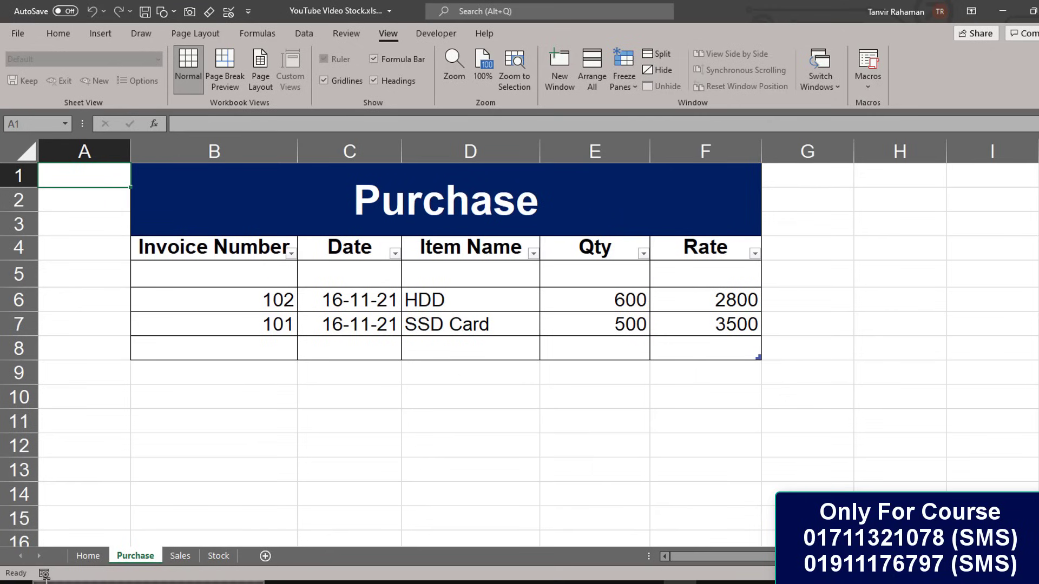
{"action": "left_click", "coordinate": [215, 556]}
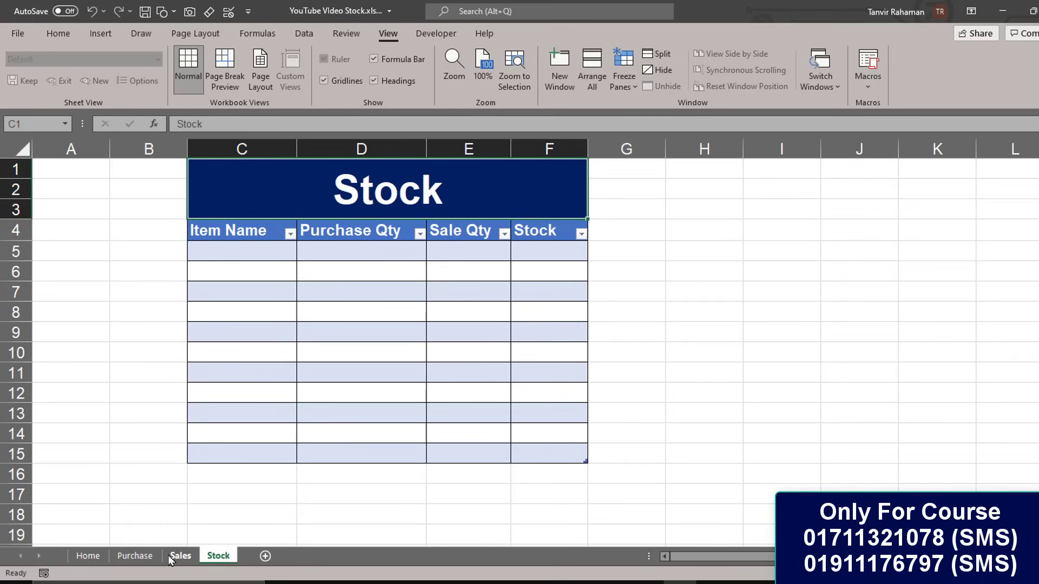
{"action": "left_click", "coordinate": [136, 558]}
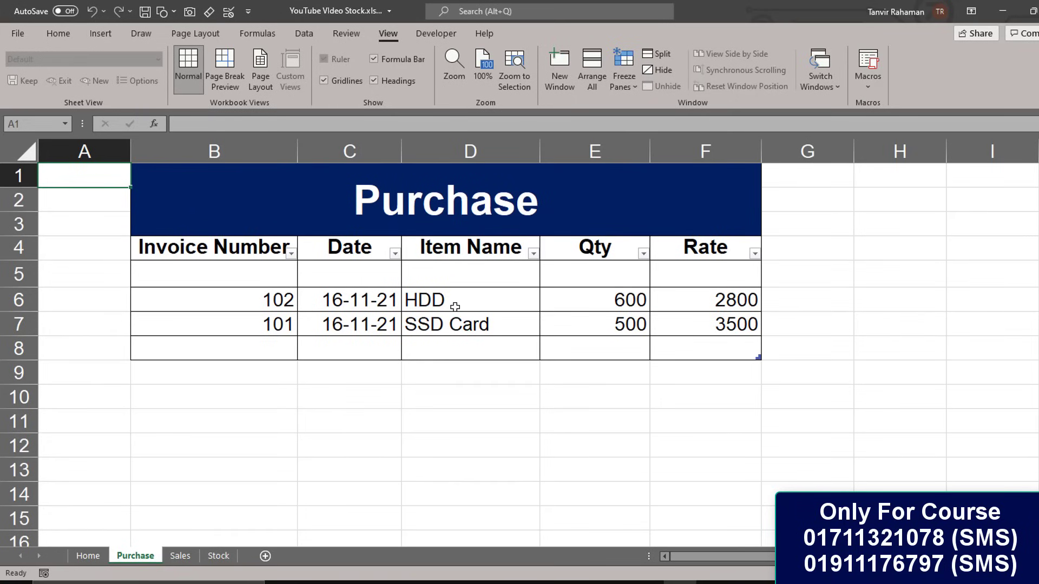
{"action": "left_click", "coordinate": [218, 556]}
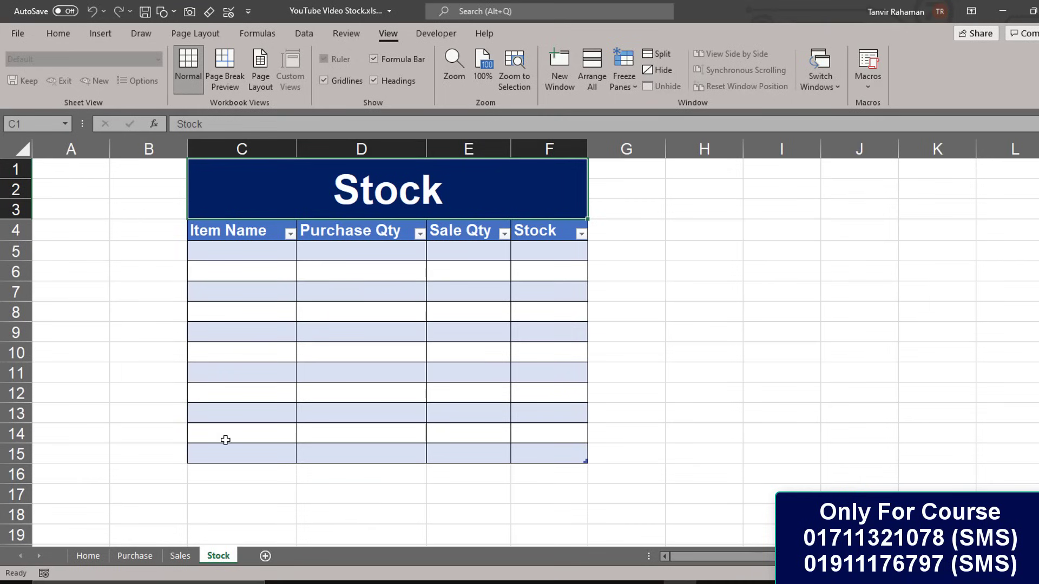
{"action": "left_click", "coordinate": [95, 562]}
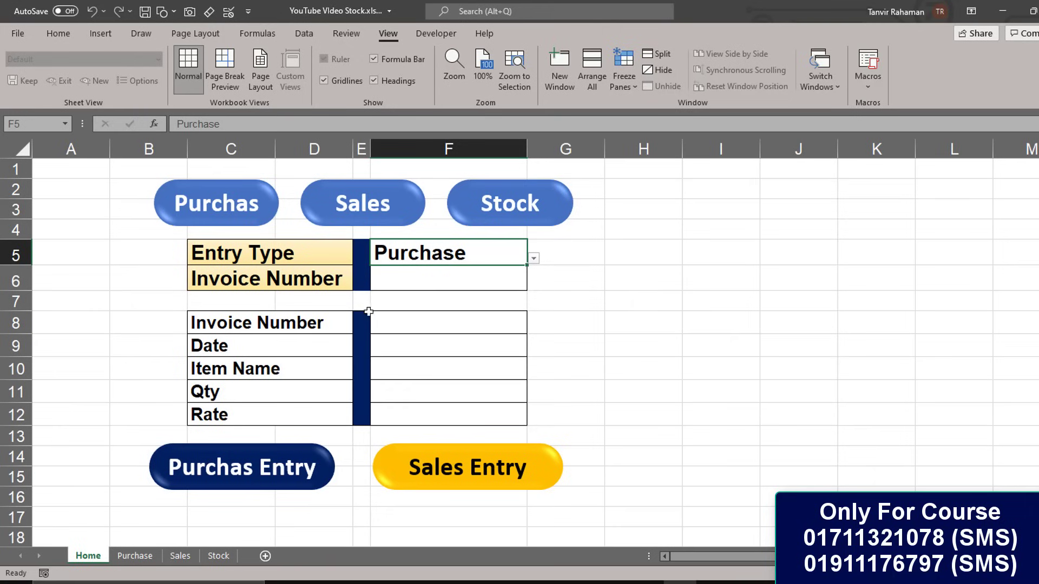
Step: Enter purchase invoice 103 dated 17-11-21 for 800 Mouse
{"action": "left_click", "coordinate": [473, 325]}
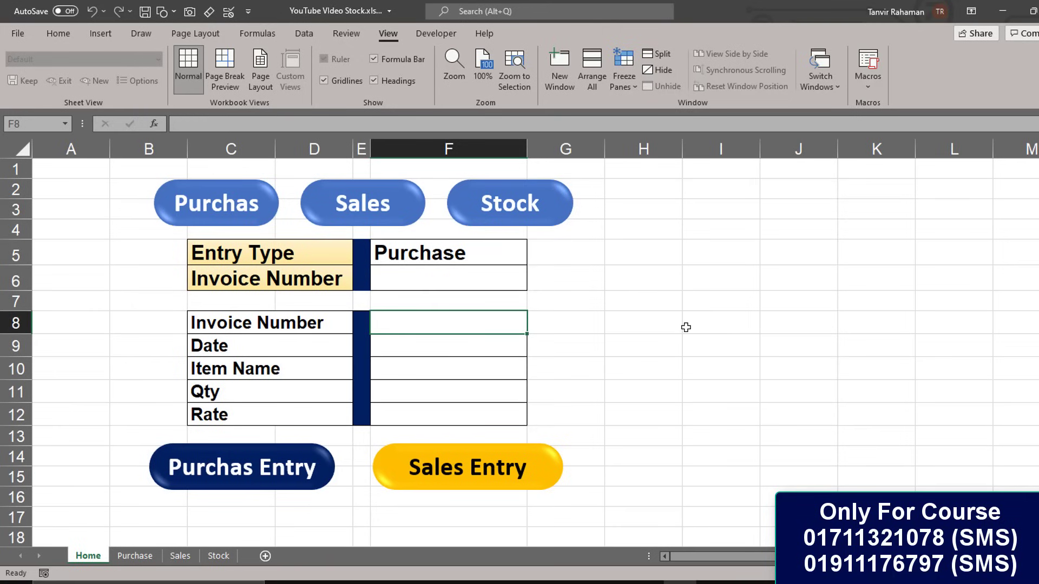
{"action": "type", "text": "103"}
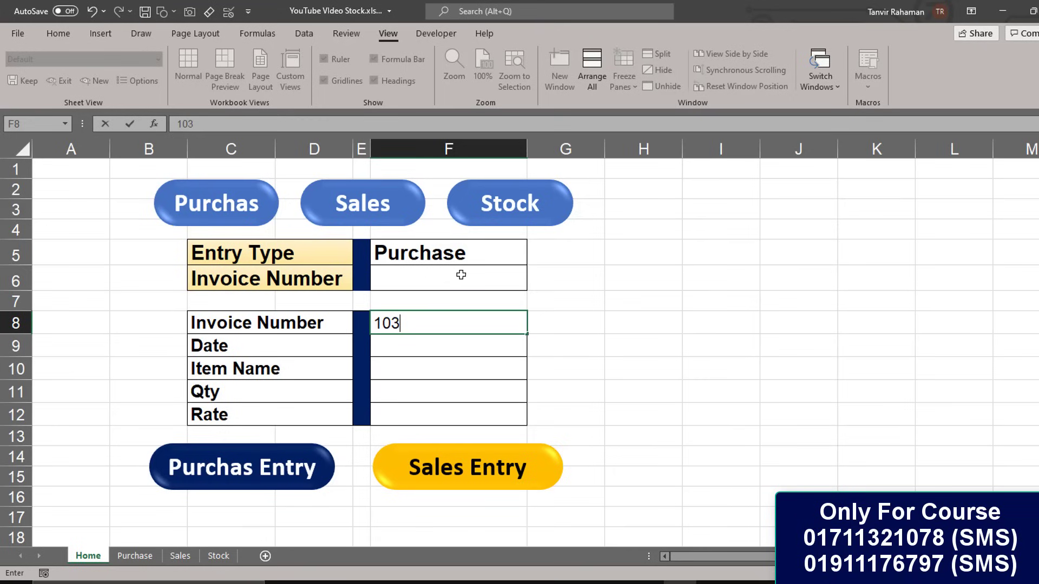
{"action": "key", "text": "Return"}
{"action": "type", "text": "17-1"}
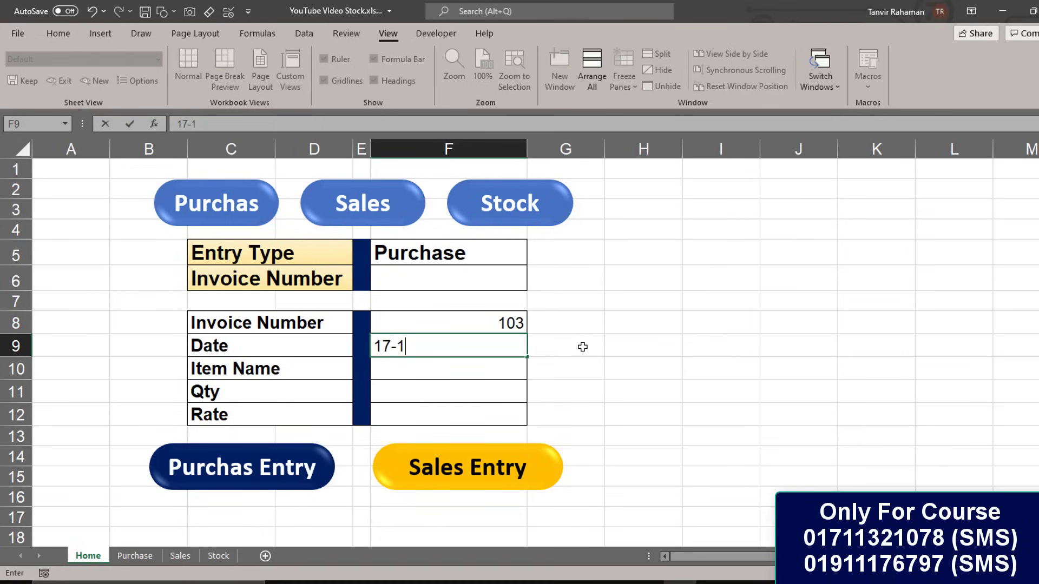
{"action": "type", "text": "1-21"}
{"action": "key", "text": "Return"}
{"action": "type", "text": "Mouse"}
{"action": "key", "text": "Return"}
{"action": "type", "text": "800"}
{"action": "key", "text": "Return"}
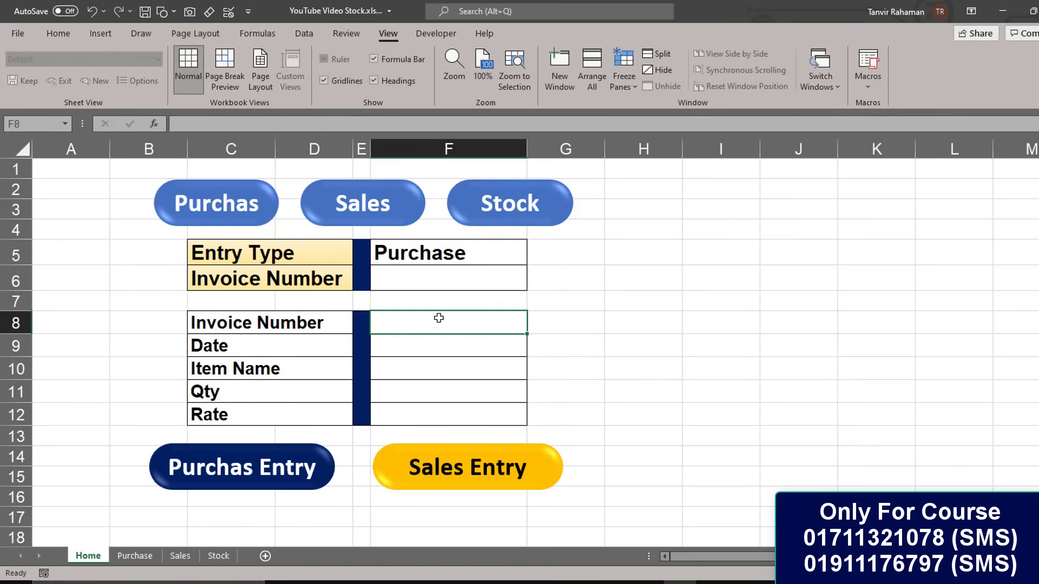
Step: Enter purchase invoice 104 dated 18-11-21 for 50 Laptop-HP at rate 48000
{"action": "type", "text": "104"}
{"action": "key", "text": "Return"}
{"action": "type", "text": "18-11-21"}
{"action": "key", "text": "Return"}
{"action": "type", "text": "Laptop-HP"}
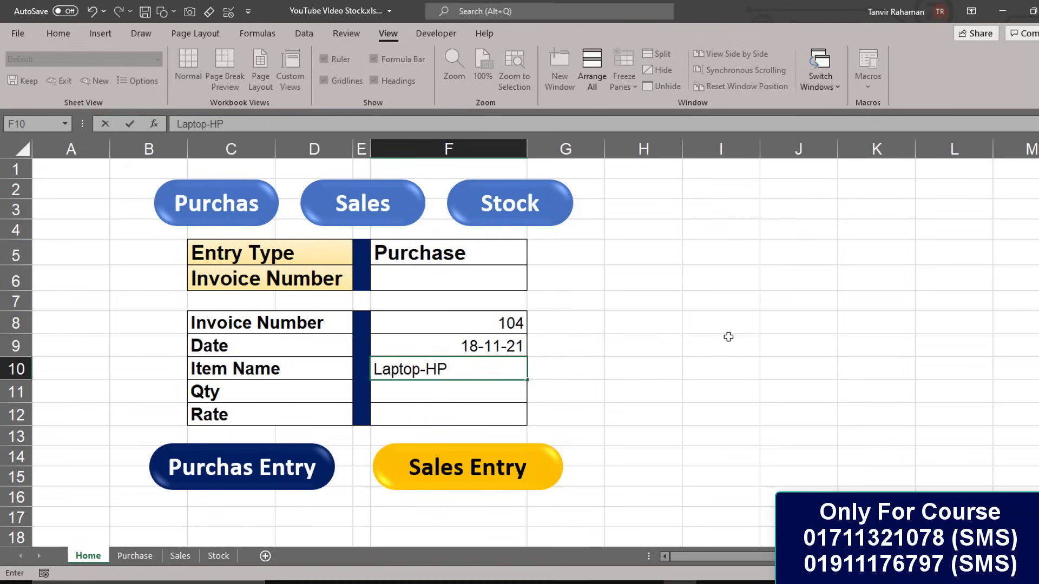
{"action": "key", "text": "Return"}
{"action": "type", "text": "50"}
{"action": "key", "text": "Return"}
{"action": "type", "text": "48000"}
{"action": "key", "text": "Return"}
{"action": "type", "text": "Mus"}
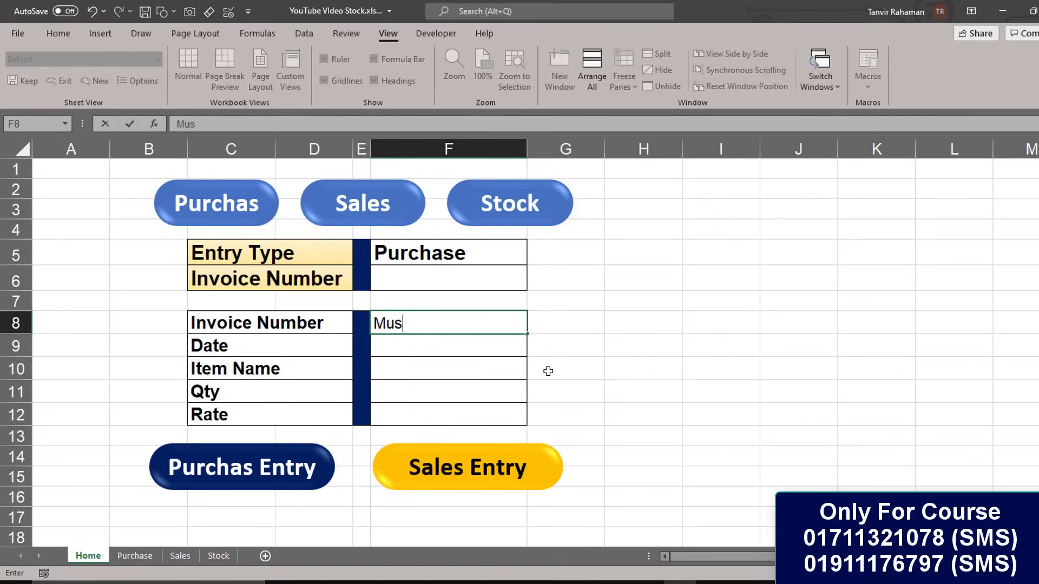
{"action": "type", "text": "105"}
Step: Enter invoice 105 dated 15-11-21 for 250 Mouse and submit it as a purchase
{"action": "key", "text": "Return"}
{"action": "type", "text": "15-11-"}
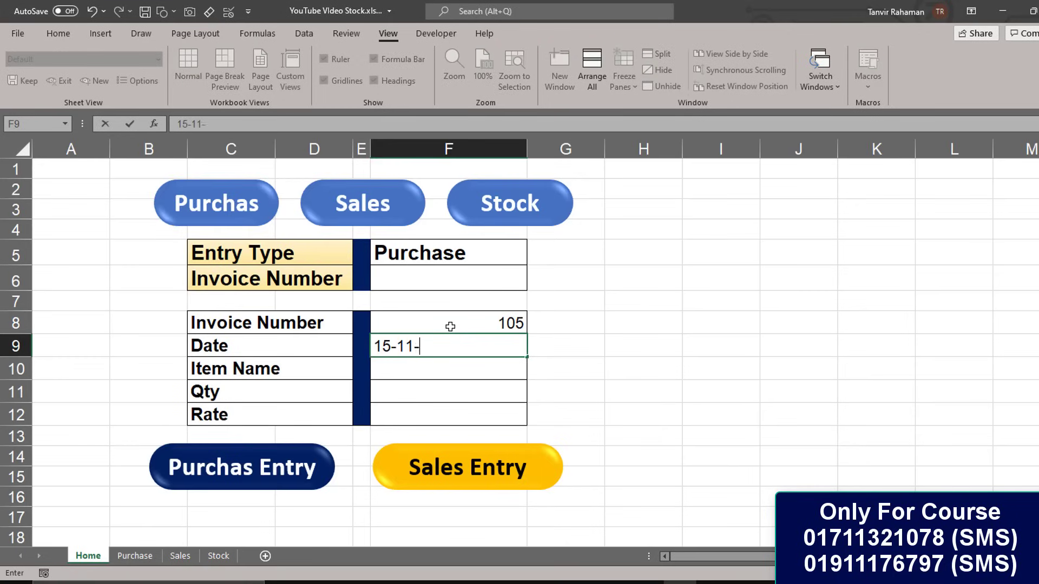
{"action": "type", "text": "21"}
{"action": "key", "text": "Return"}
{"action": "type", "text": "Mouse"}
{"action": "key", "text": "Return"}
{"action": "type", "text": "250"}
{"action": "key", "text": "Return"}
{"action": "key", "text": "Return"}
{"action": "type", "text": "43"}
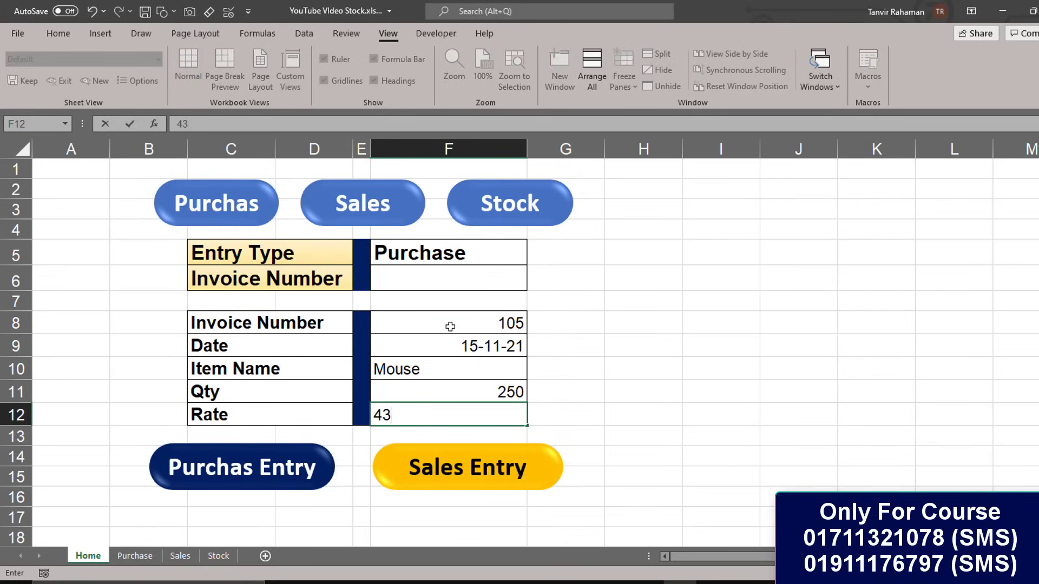
{"action": "type", "text": "0"}
{"action": "left_click", "coordinate": [265, 464]}
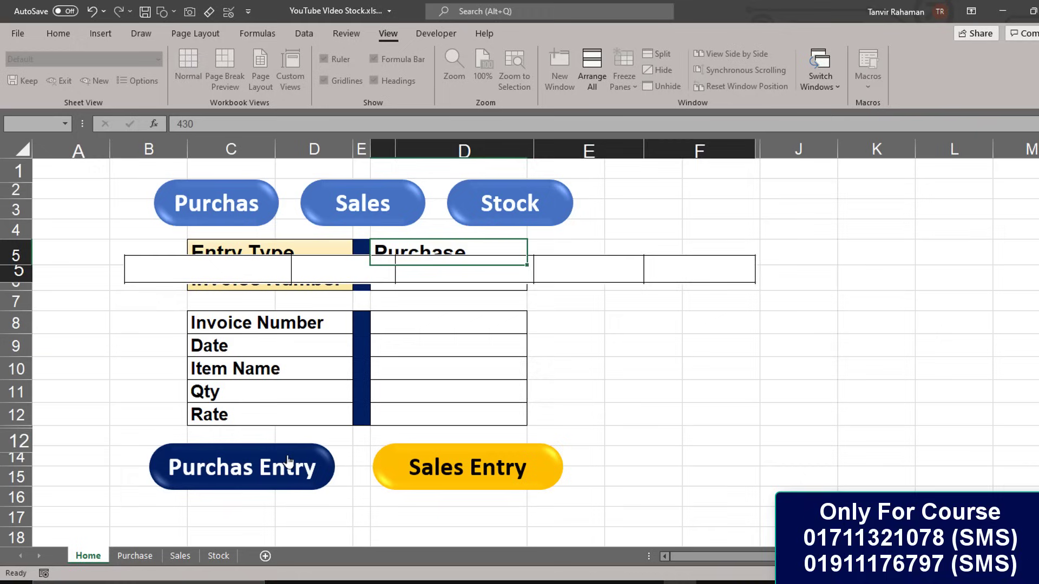
Step: Compare the two Mouse purchases in D6 and D8 on the Purchase sheet, then return Home
{"action": "left_click", "coordinate": [235, 210]}
{"action": "left_click", "coordinate": [461, 302]}
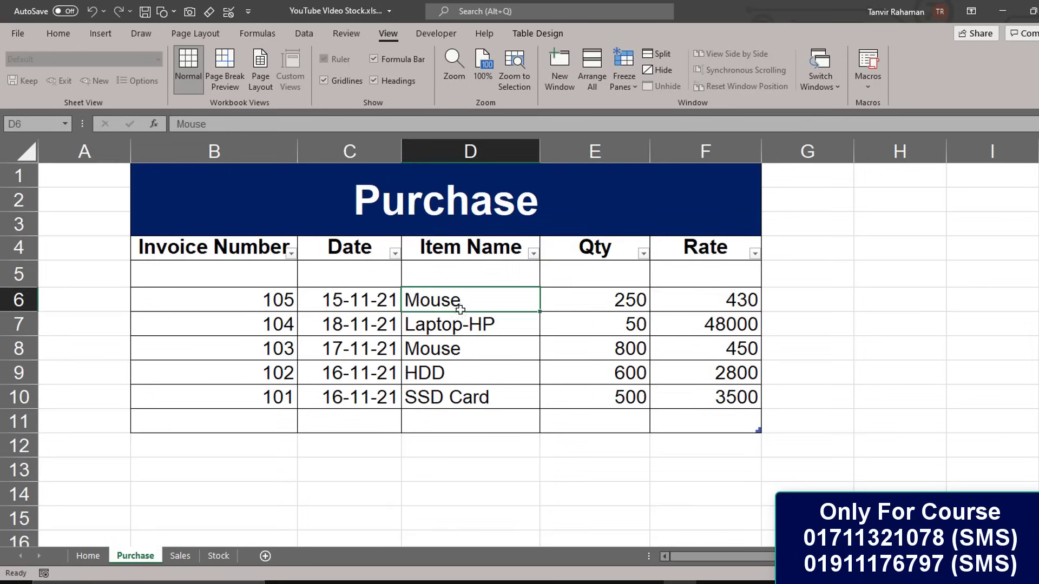
{"action": "left_click", "coordinate": [460, 341]}
{"action": "left_click", "coordinate": [457, 306]}
{"action": "left_click", "coordinate": [457, 359]}
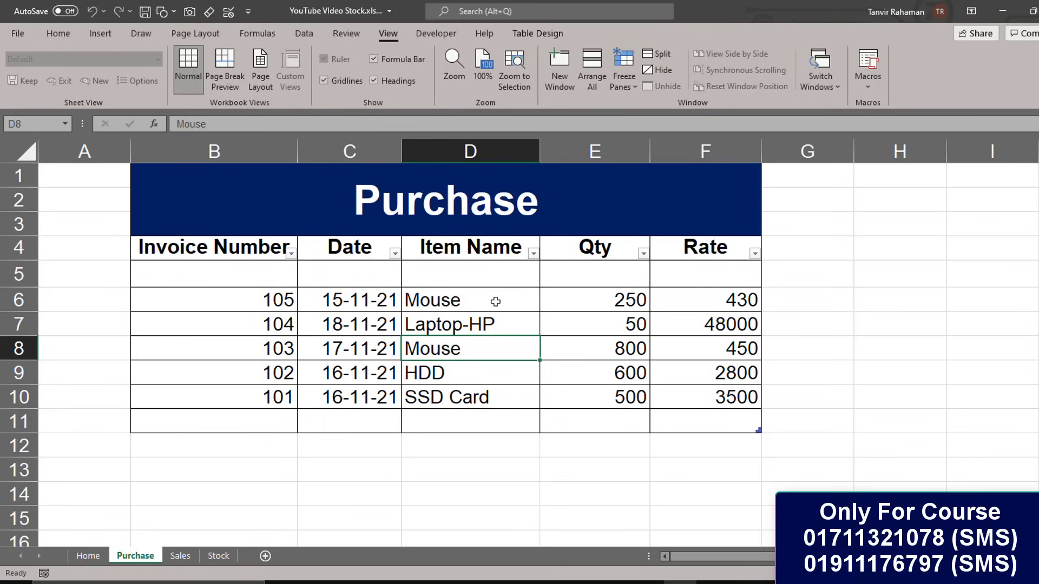
{"action": "left_click", "coordinate": [88, 557]}
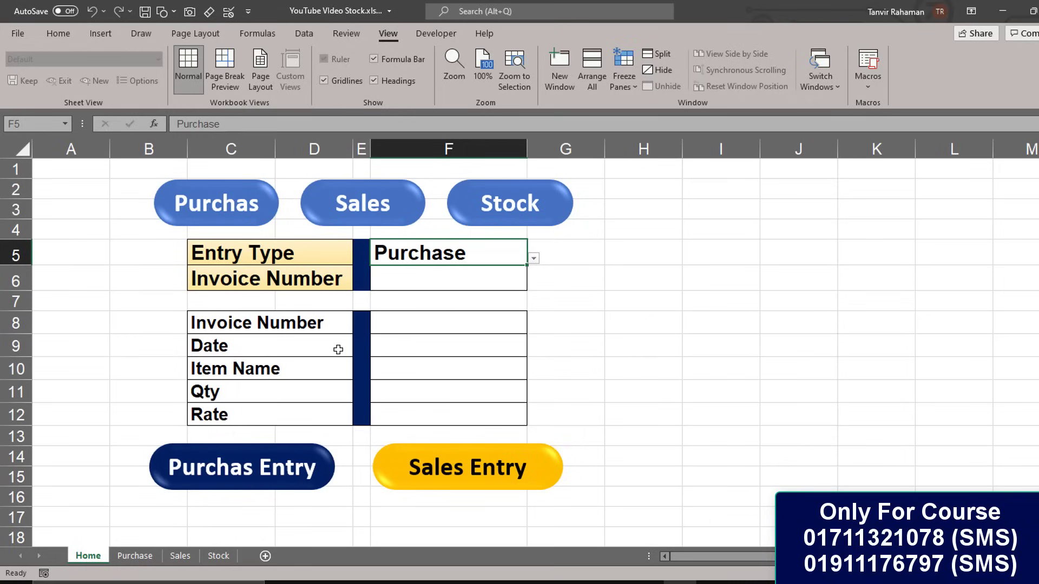
Step: Submit purchase invoice 106 (15-11-21, HDD, 500 at 3200) and verify it on the Purchase sheet
{"action": "left_click", "coordinate": [221, 221]}
{"action": "left_click", "coordinate": [97, 557]}
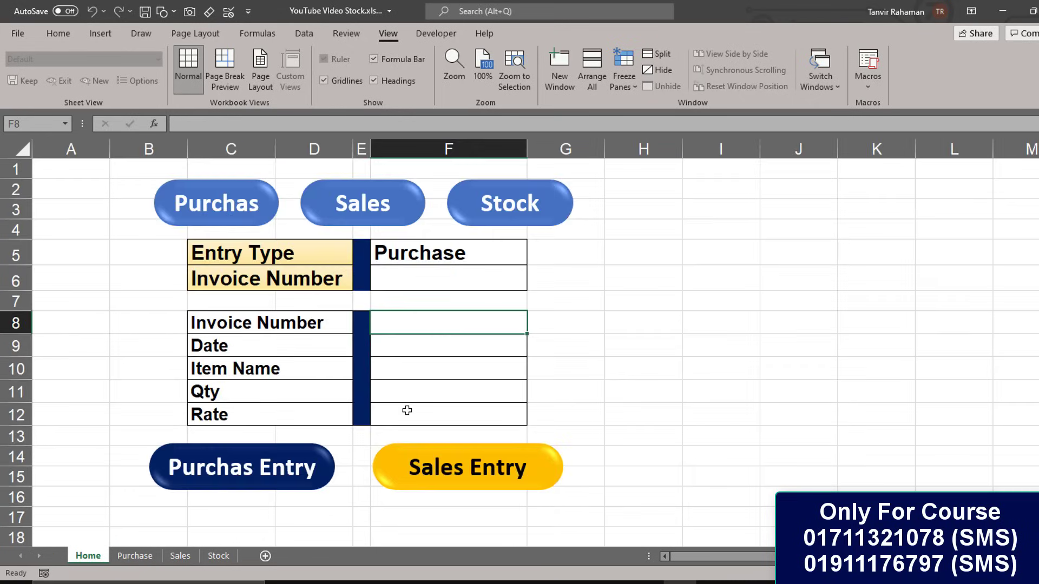
{"action": "type", "text": "106"}
{"action": "key", "text": "Return"}
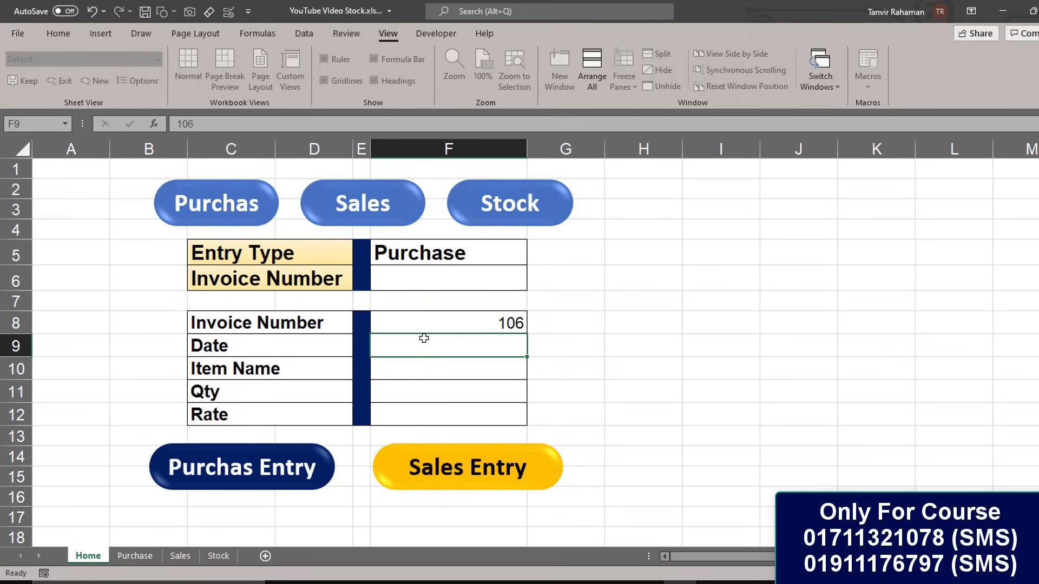
{"action": "type", "text": "15-"}
{"action": "type", "text": "11-21"}
{"action": "key", "text": "Return"}
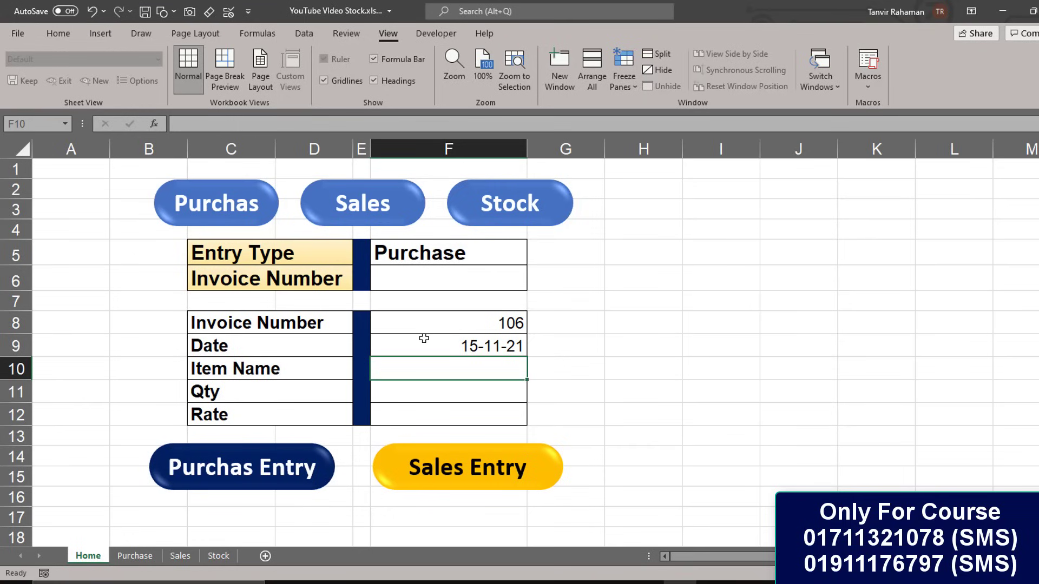
{"action": "type", "text": "HHD"}
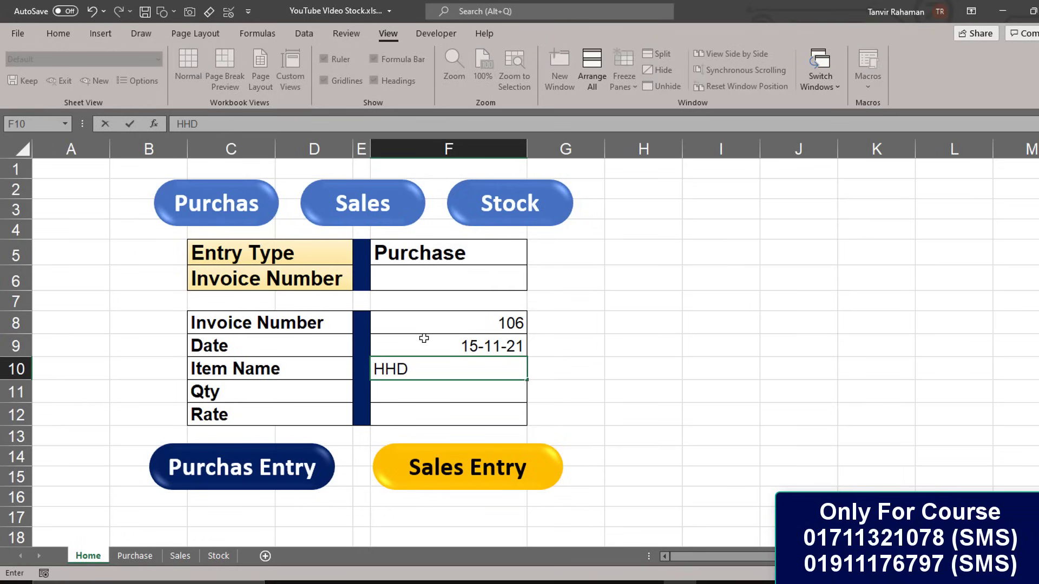
{"action": "key", "text": "BackSpace"}
{"action": "key", "text": "BackSpace"}
{"action": "type", "text": "DD"}
{"action": "key", "text": "Return"}
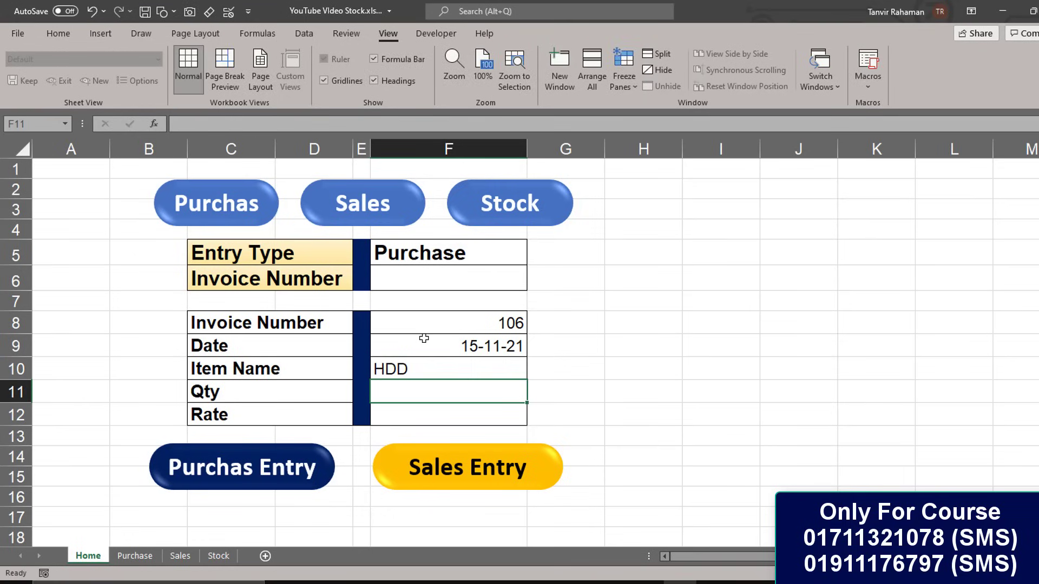
{"action": "type", "text": "500"}
{"action": "key", "text": "Return"}
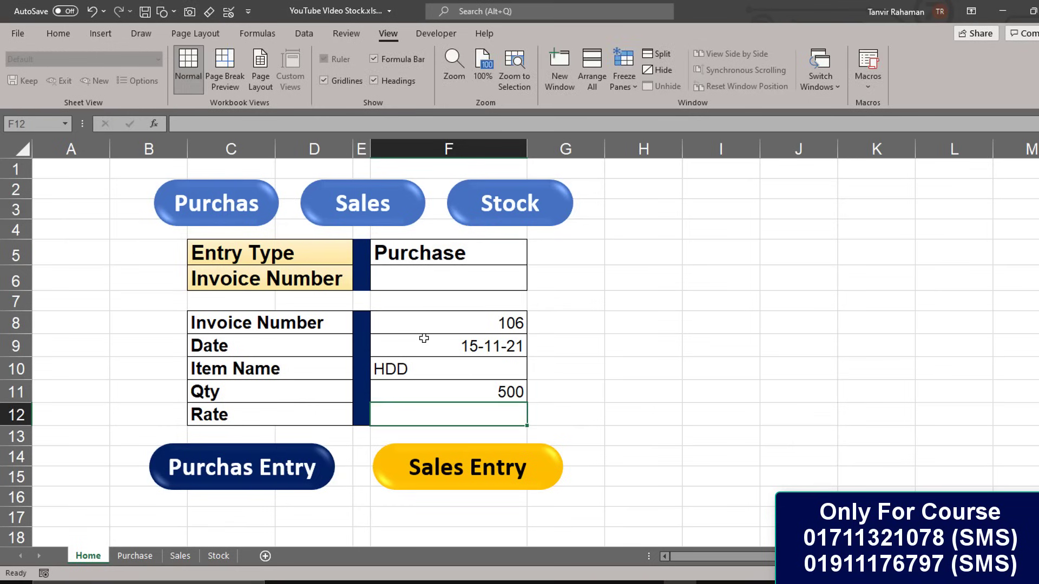
{"action": "type", "text": "3200"}
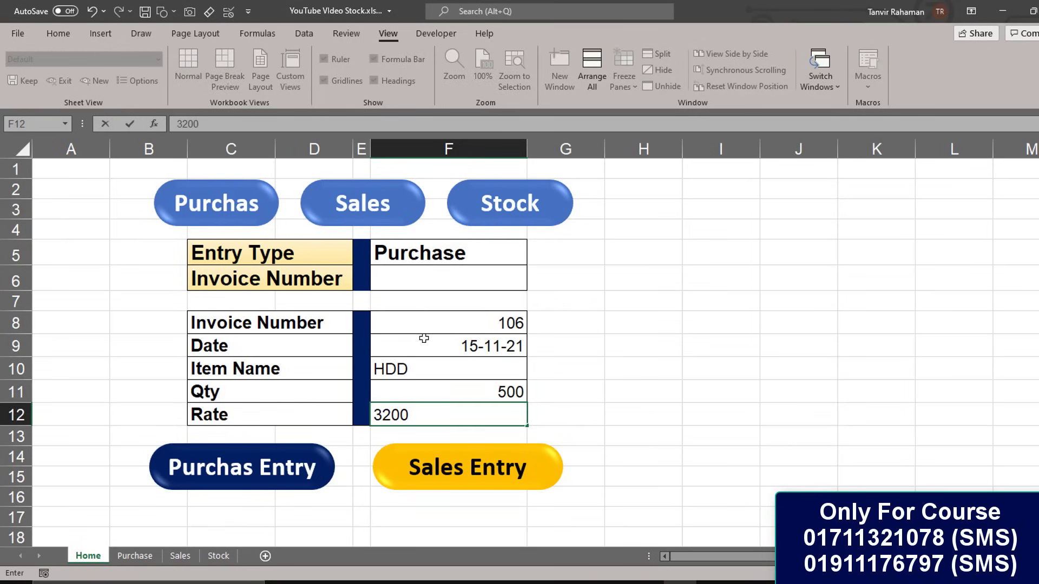
{"action": "left_click", "coordinate": [275, 461]}
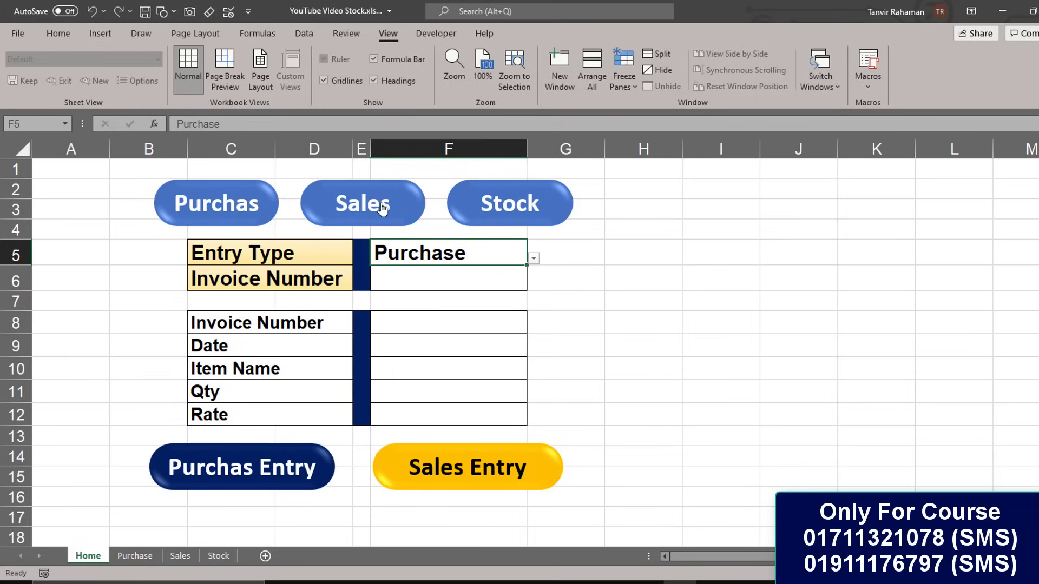
{"action": "left_click", "coordinate": [242, 204]}
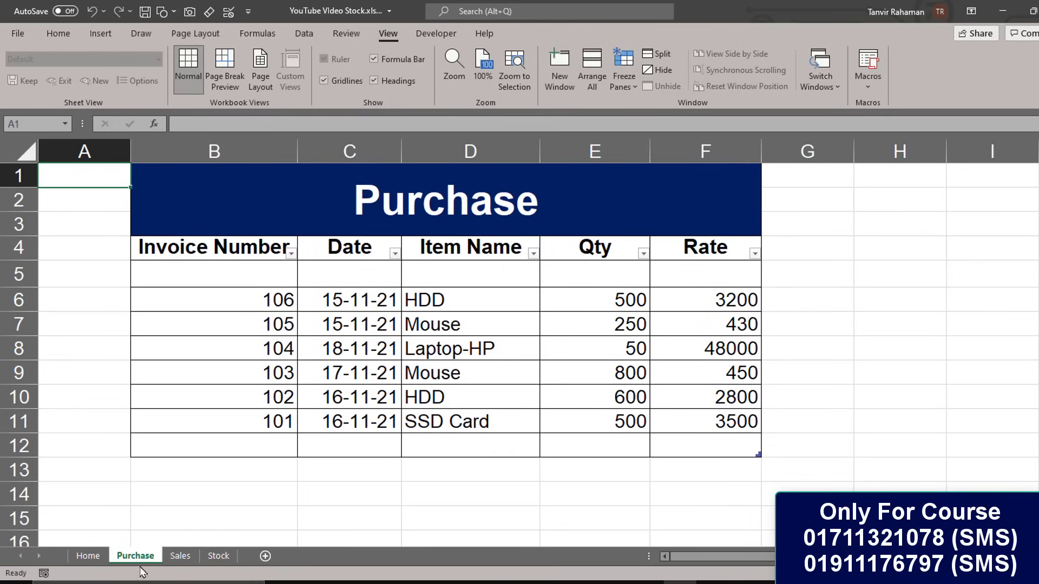
{"action": "left_click", "coordinate": [88, 556]}
Step: Submit sale invoice 102 (16-11-21, HDD, 50 at 3500) via Sales Entry, then view the Stock sheet
{"action": "left_click", "coordinate": [479, 325]}
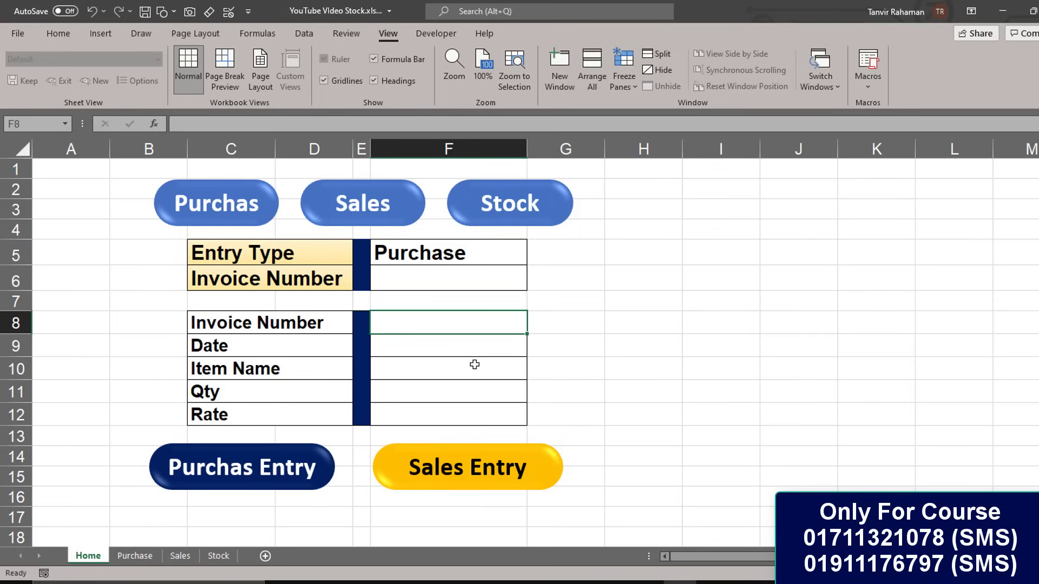
{"action": "type", "text": "102"}
{"action": "key", "text": "Return"}
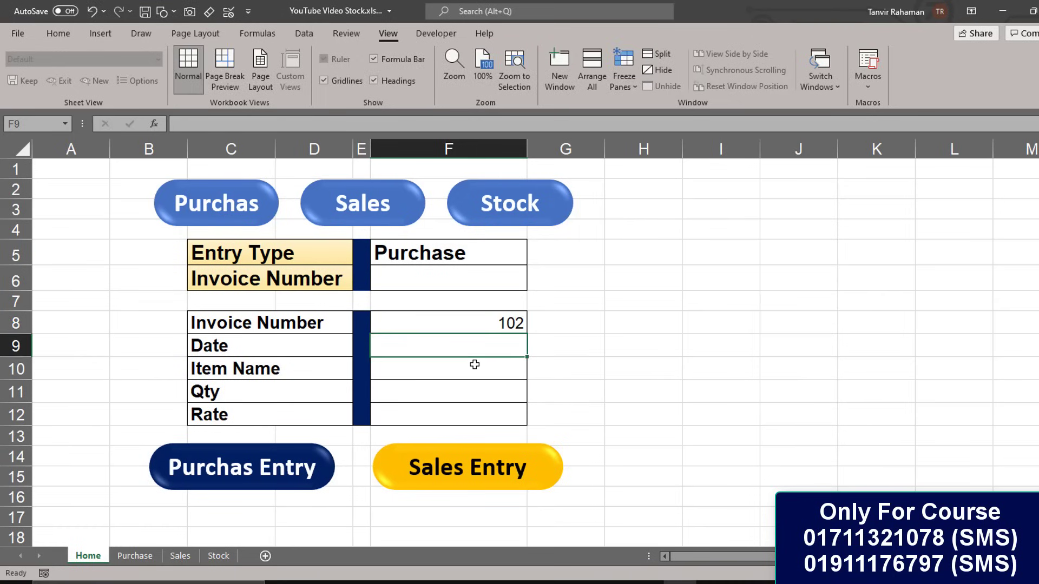
{"action": "type", "text": "16-11"}
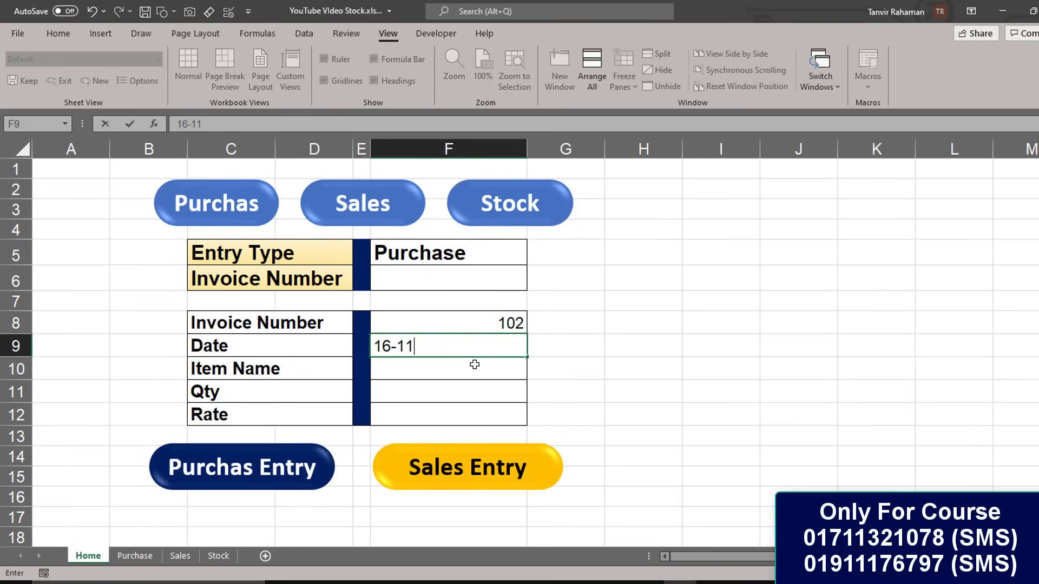
{"action": "type", "text": "-21"}
{"action": "key", "text": "Return"}
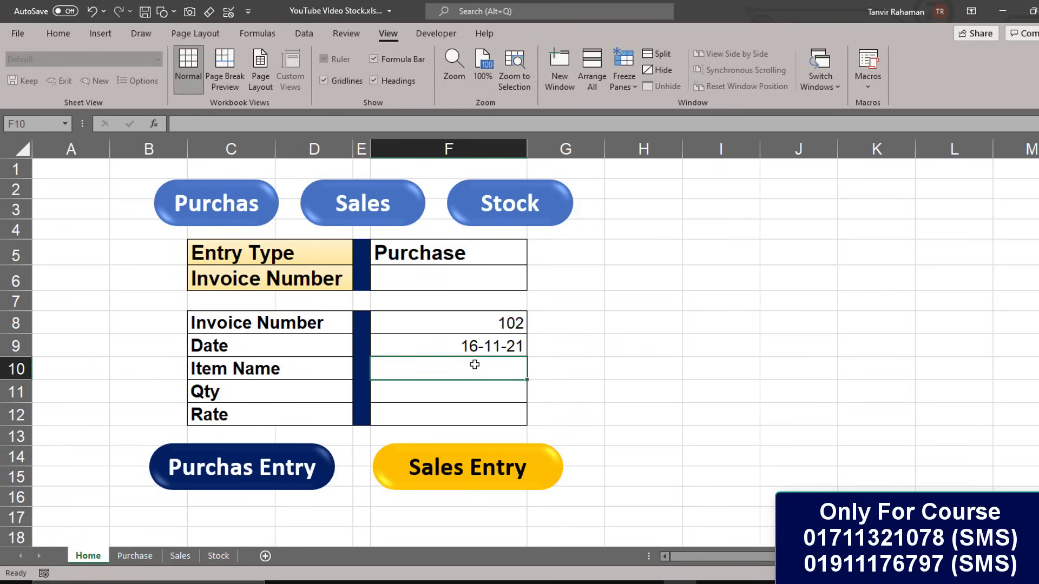
{"action": "type", "text": "HDD"}
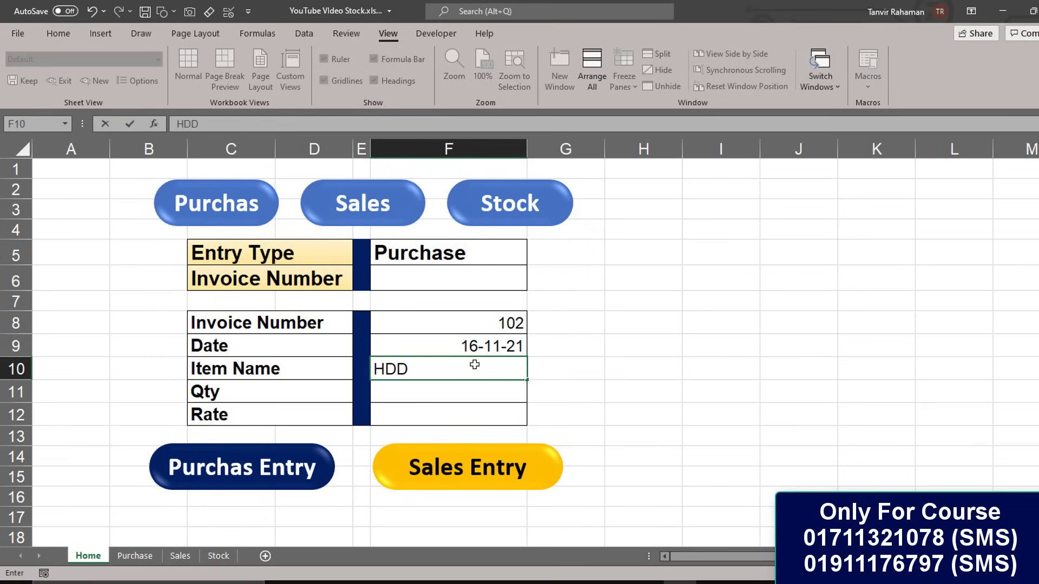
{"action": "key", "text": "Return"}
{"action": "type", "text": "50"}
{"action": "key", "text": "Return"}
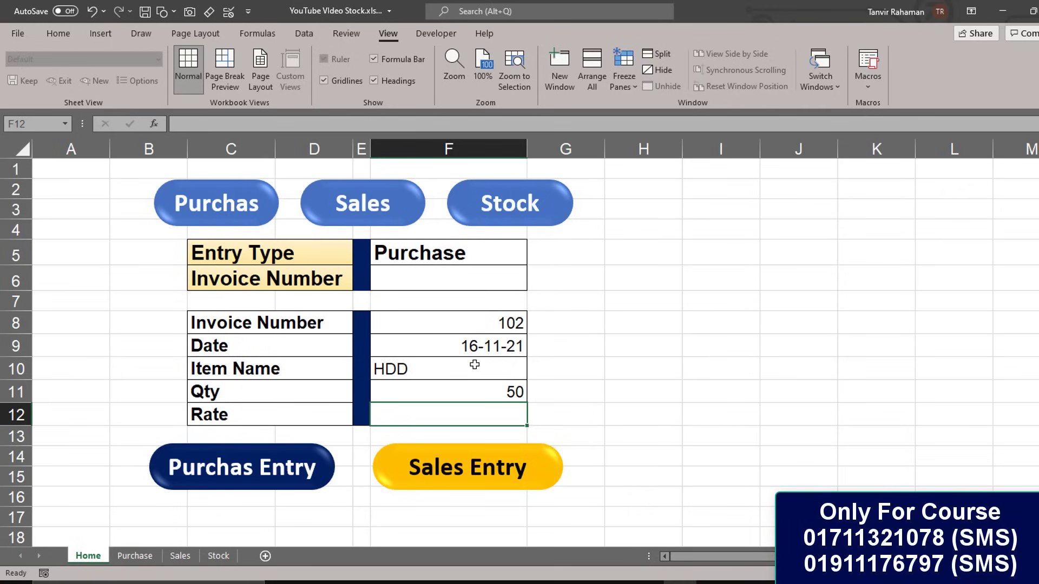
{"action": "type", "text": "3500"}
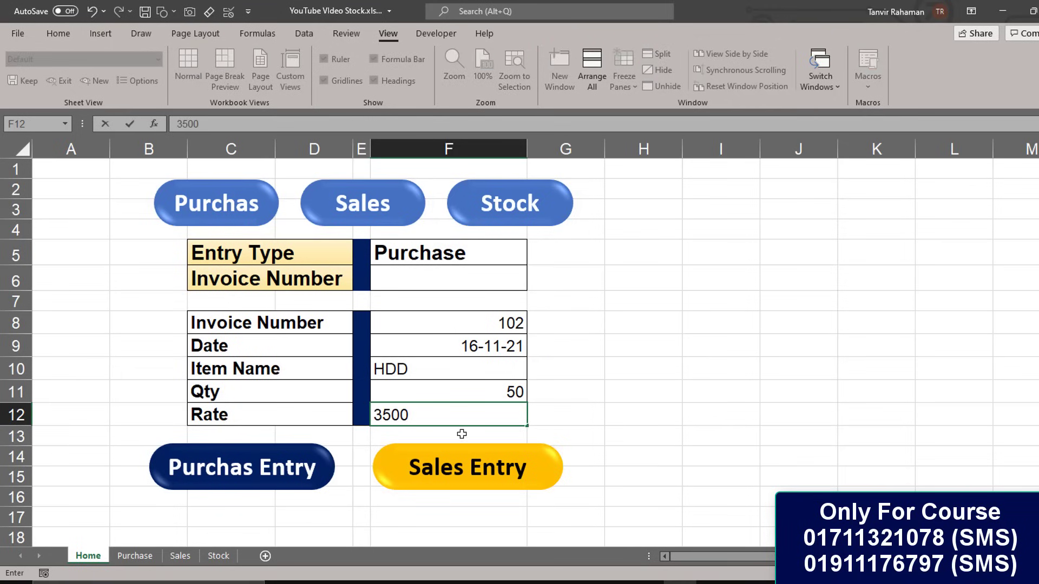
{"action": "left_click", "coordinate": [487, 478]}
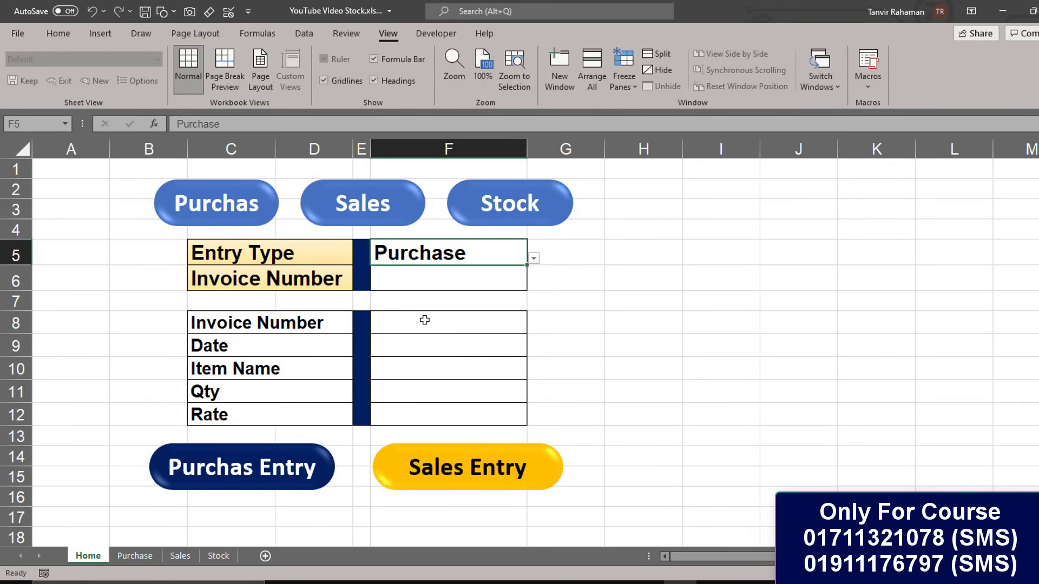
{"action": "left_click", "coordinate": [509, 220]}
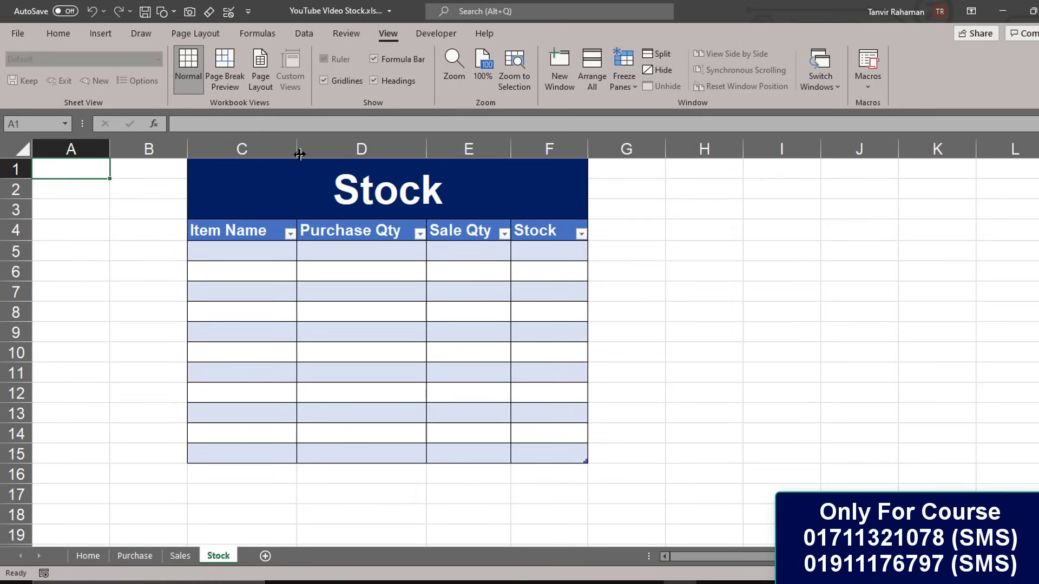
Step: After reviewing the Purchase item names D6:D11, narrow column B on the Stock sheet
{"action": "left_click", "coordinate": [134, 556]}
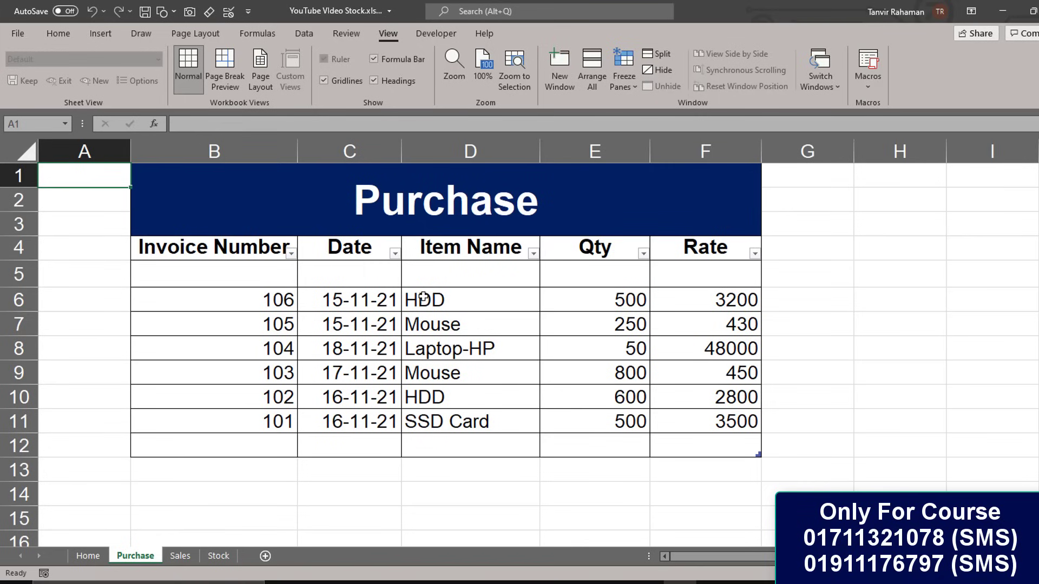
{"action": "left_click_drag", "start_coordinate": [423, 297], "coordinate": [417, 428]}
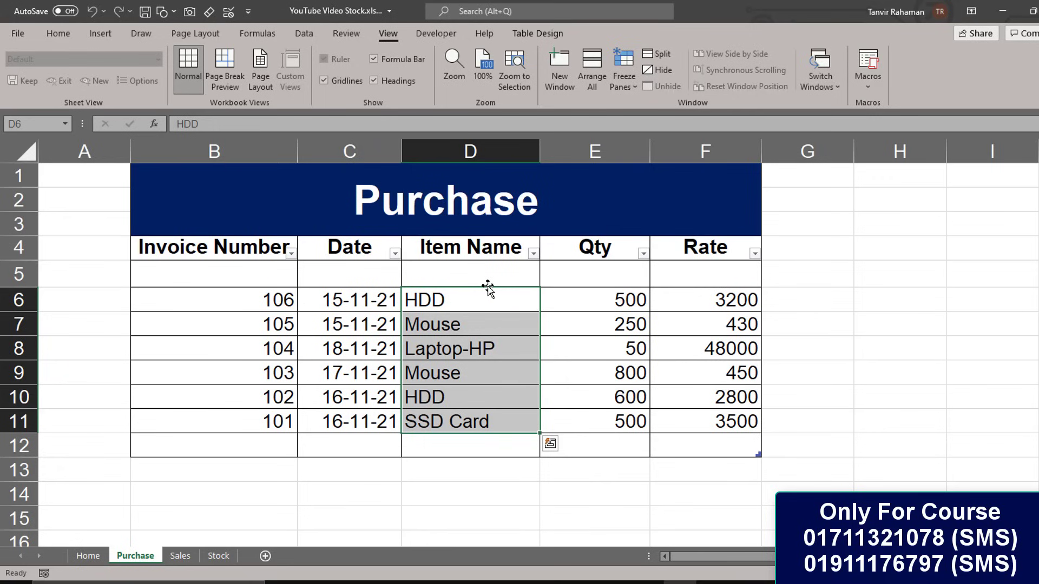
{"action": "left_click", "coordinate": [219, 559]}
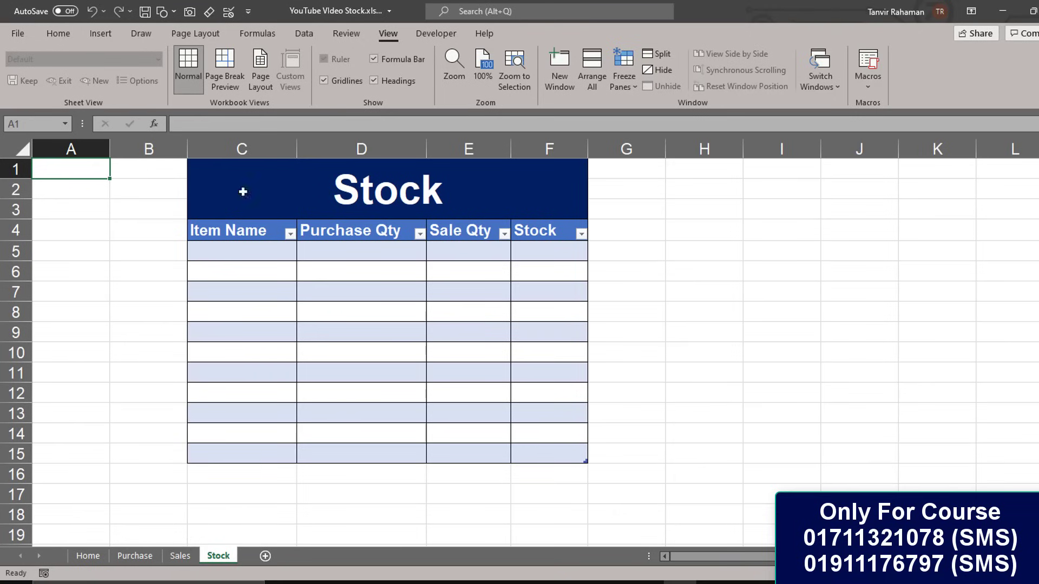
{"action": "left_click_drag", "start_coordinate": [181, 148], "coordinate": [87, 149]}
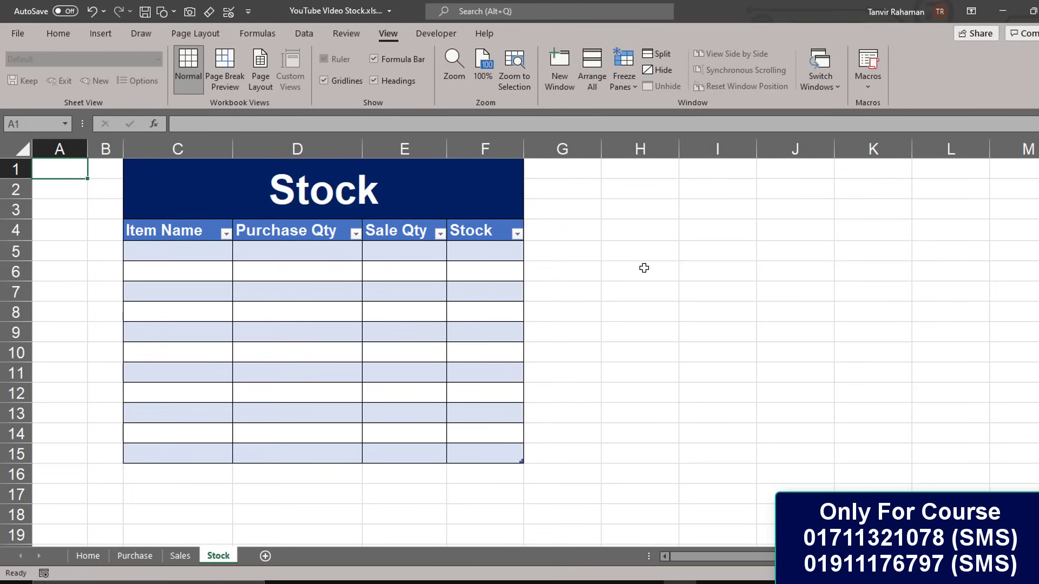
Step: Label H4 'Item Name', widen column H, and enter the criterion ="<>" in H5
{"action": "left_click", "coordinate": [643, 232]}
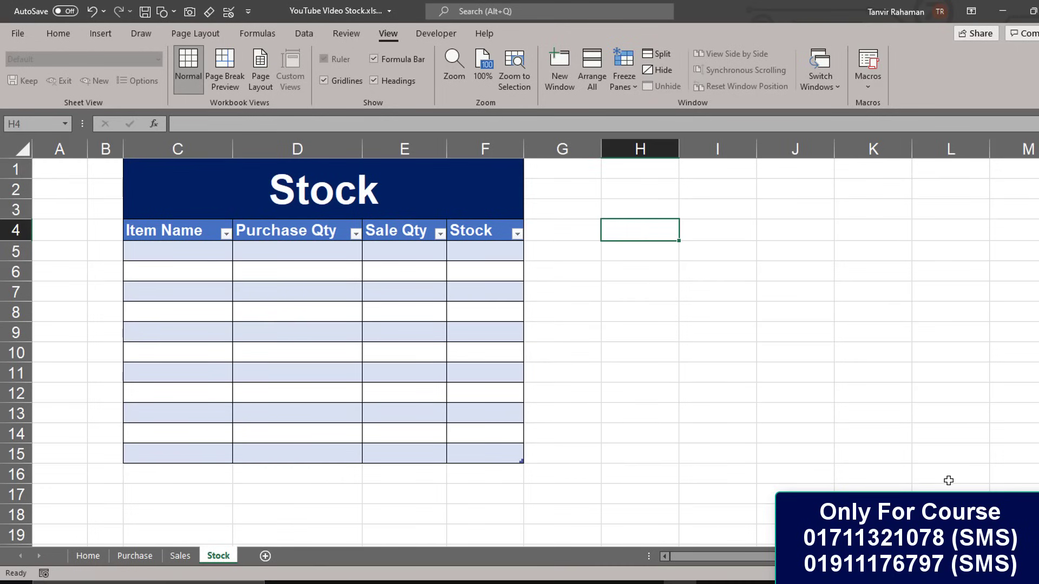
{"action": "type", "text": "It"}
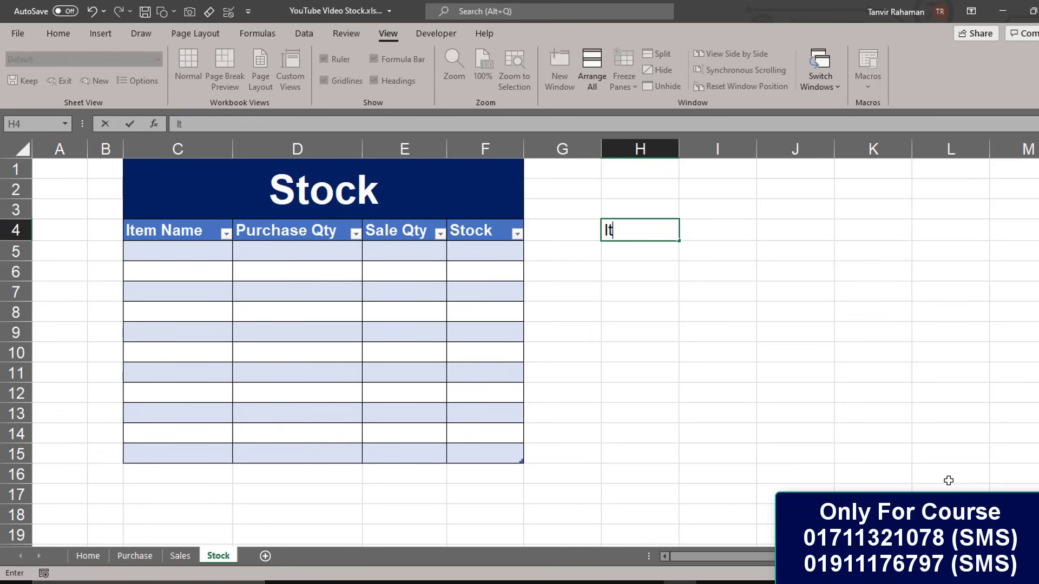
{"action": "type", "text": "em Name"}
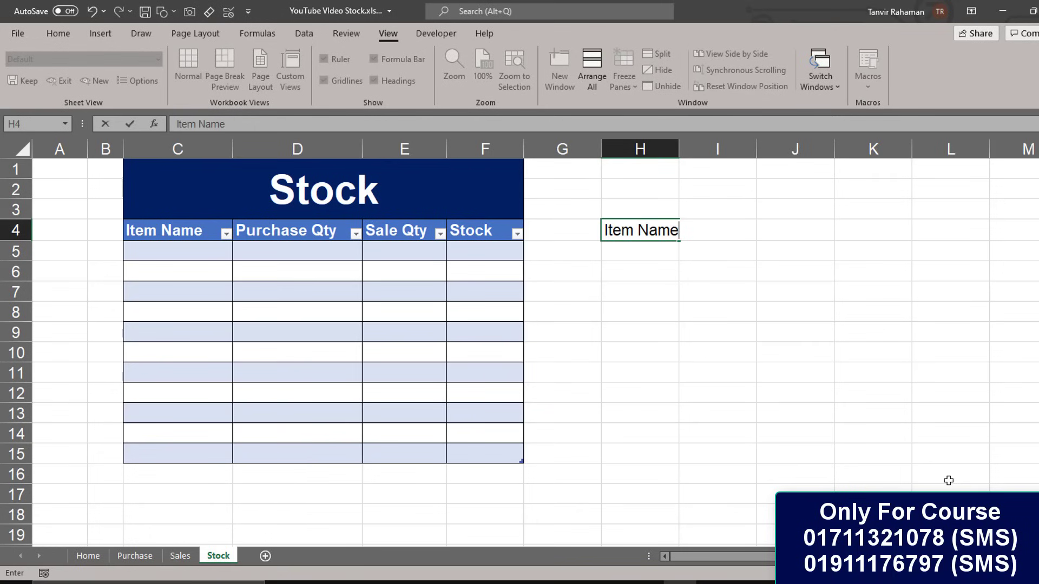
{"action": "left_click", "coordinate": [657, 251]}
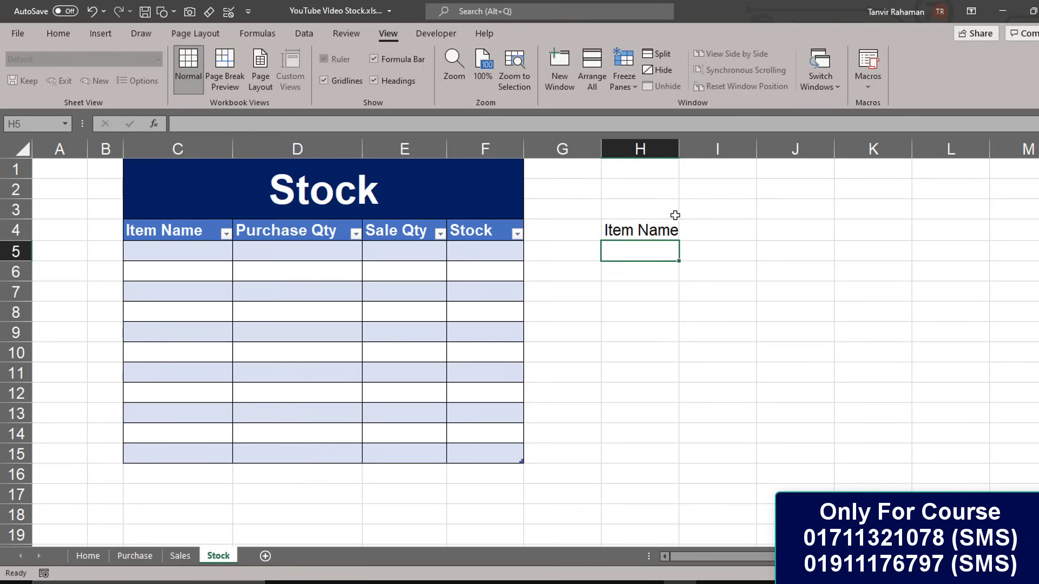
{"action": "left_click_drag", "start_coordinate": [679, 149], "coordinate": [694, 149]}
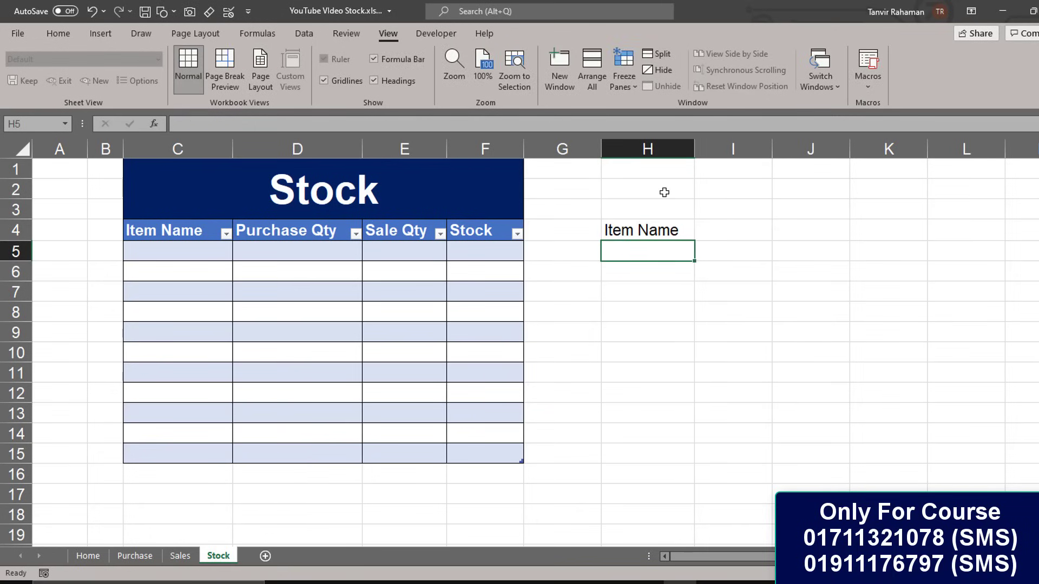
{"action": "type", "text": "="}
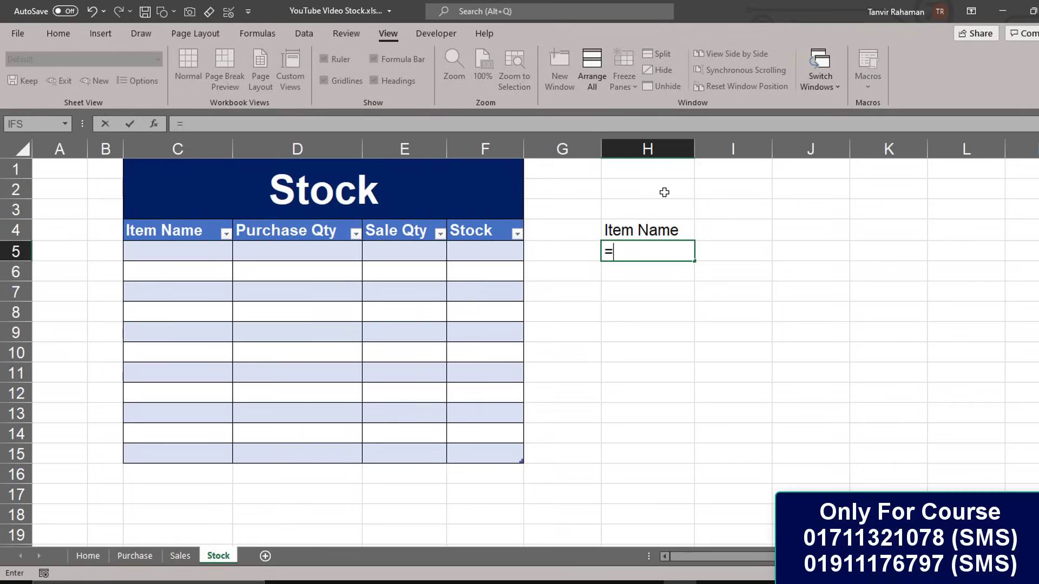
{"action": "type", "text": "\""}
{"action": "type", "text": "<>"}
{"action": "type", "text": "\""}
{"action": "key", "text": "Return"}
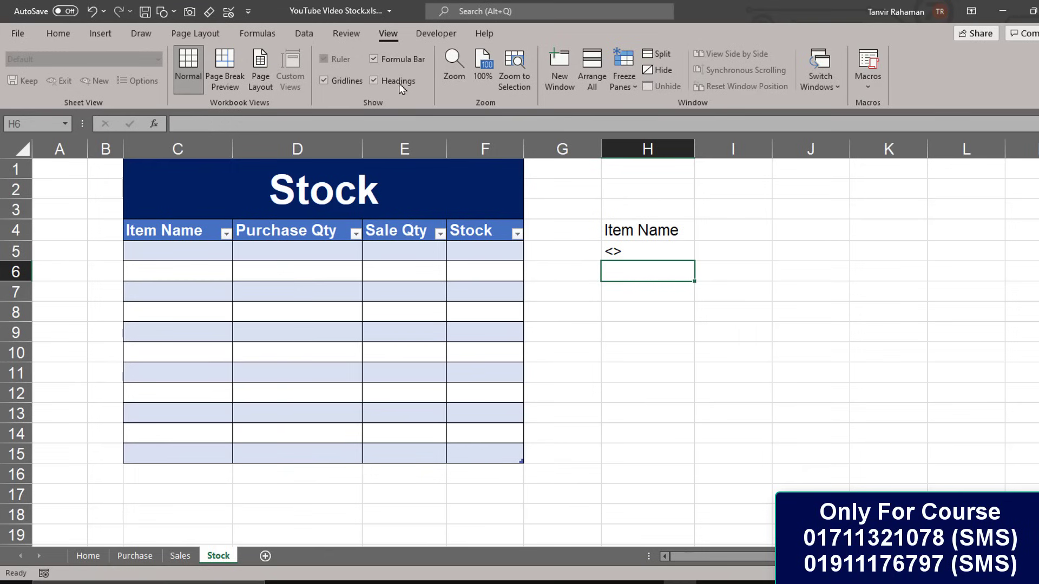
{"action": "left_click", "coordinate": [861, 90]}
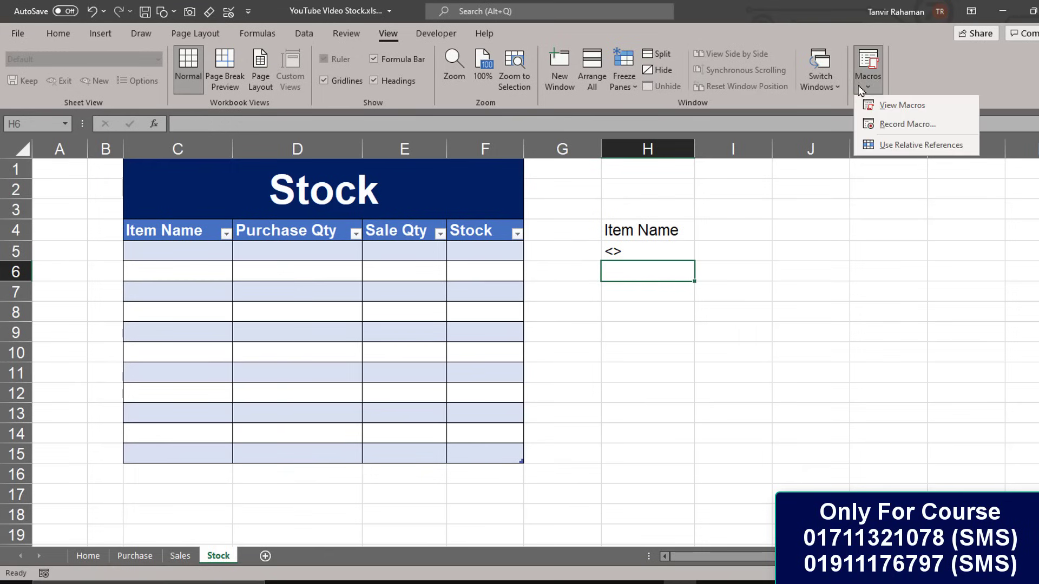
Step: Begin recording a macro named Refresh on the Stock sheet
{"action": "left_click", "coordinate": [884, 129]}
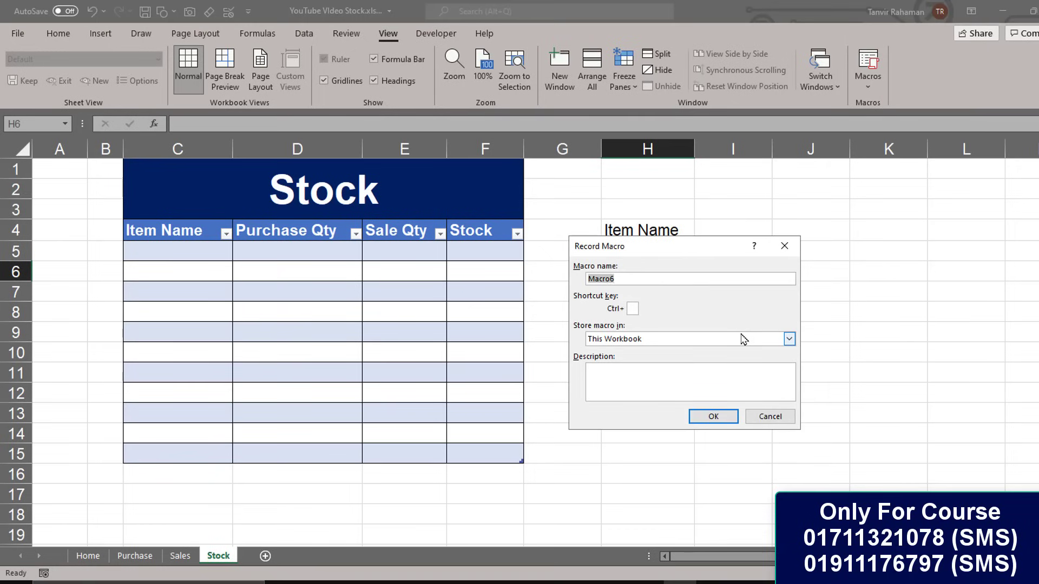
{"action": "type", "text": "Refresh"}
{"action": "left_click", "coordinate": [712, 417]}
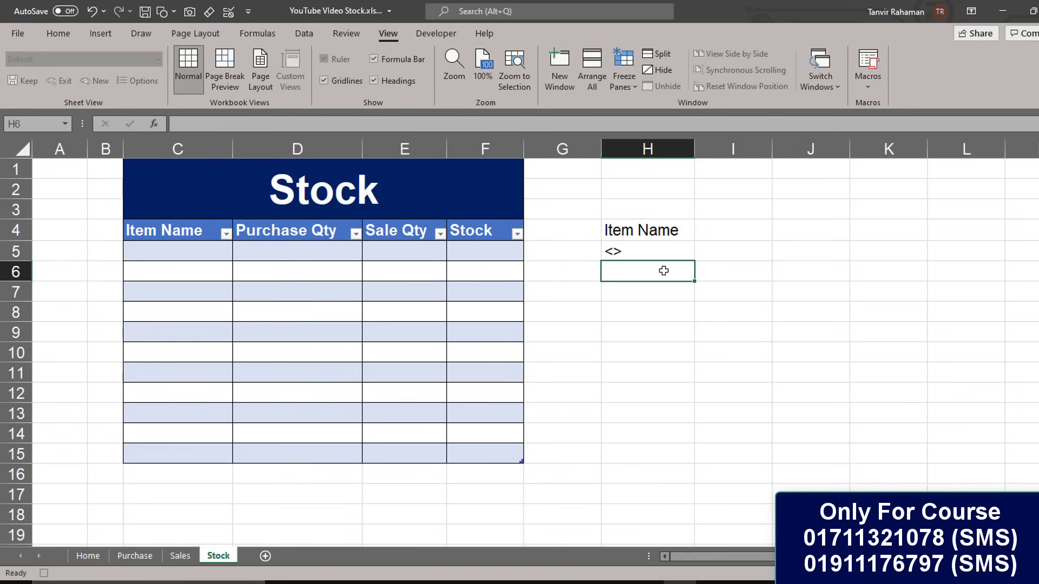
{"action": "left_click", "coordinate": [304, 34]}
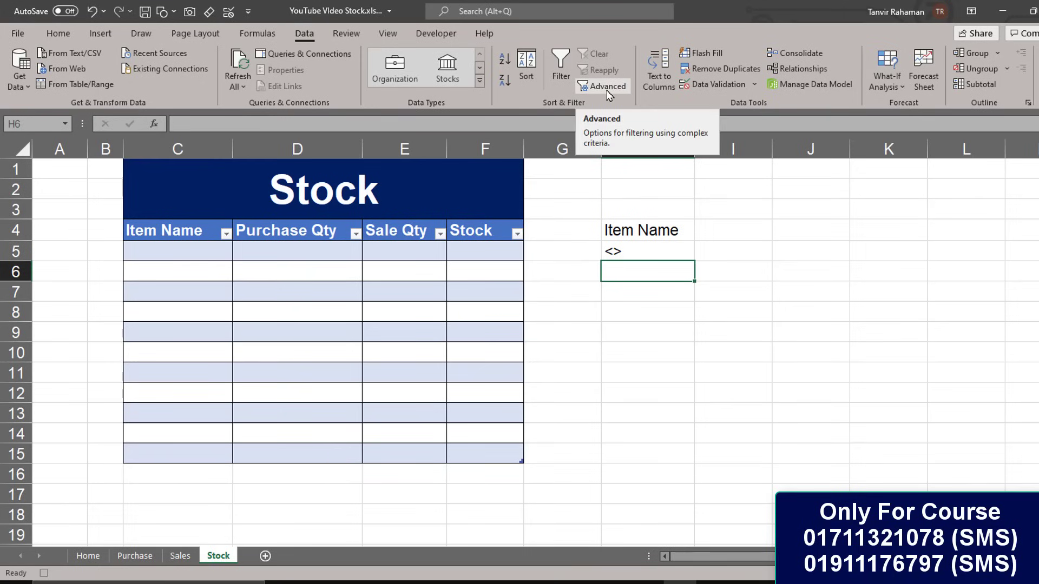
Step: Start an Advanced Filter with the Purchase sheet's Item Name column as the list range
{"action": "left_click", "coordinate": [608, 93]}
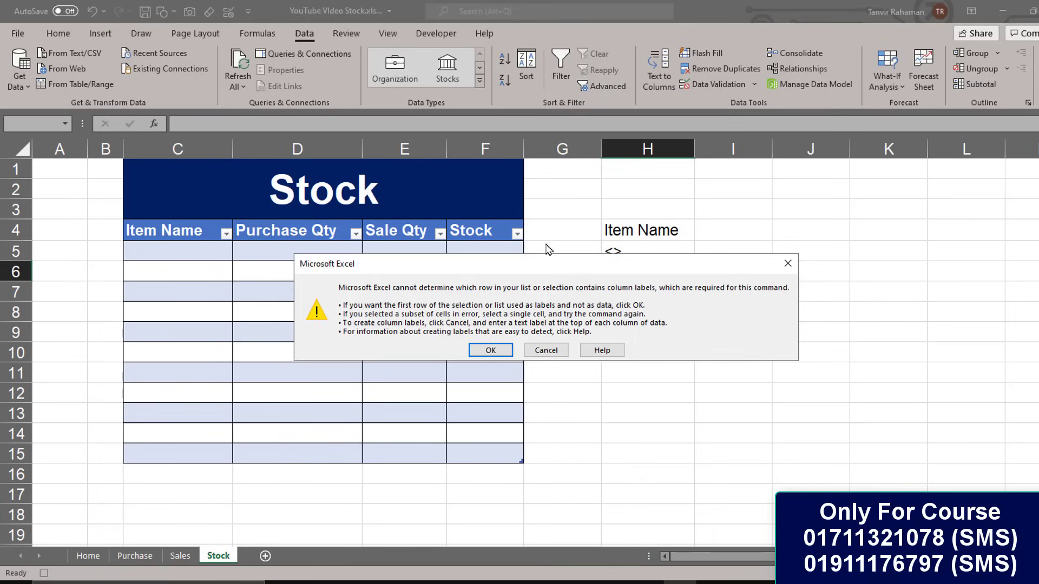
{"action": "left_click_drag", "start_coordinate": [529, 269], "coordinate": [804, 363]}
{"action": "left_click", "coordinate": [761, 445]}
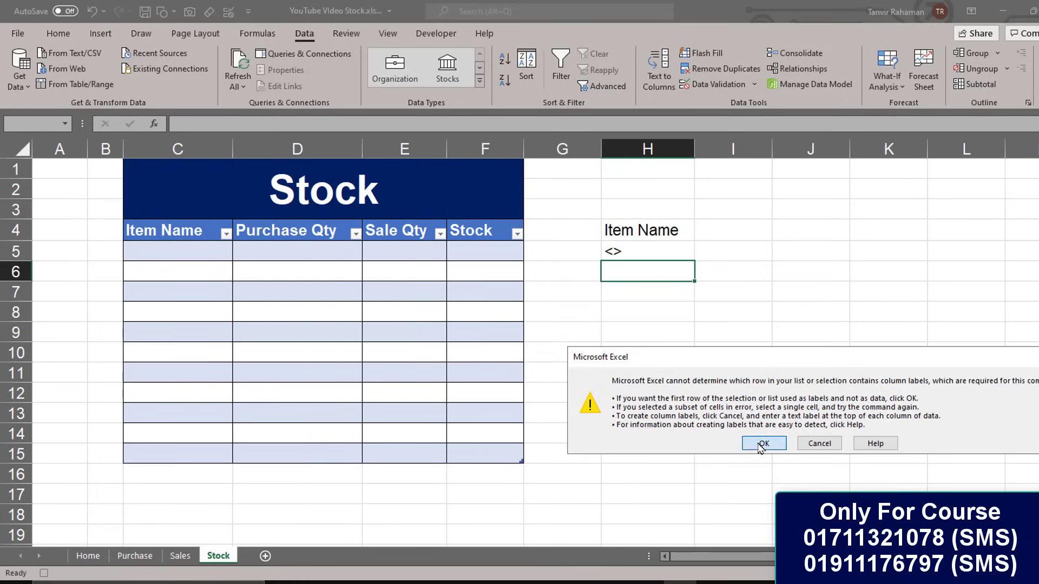
{"action": "left_click_drag", "start_coordinate": [676, 266], "coordinate": [671, 326]}
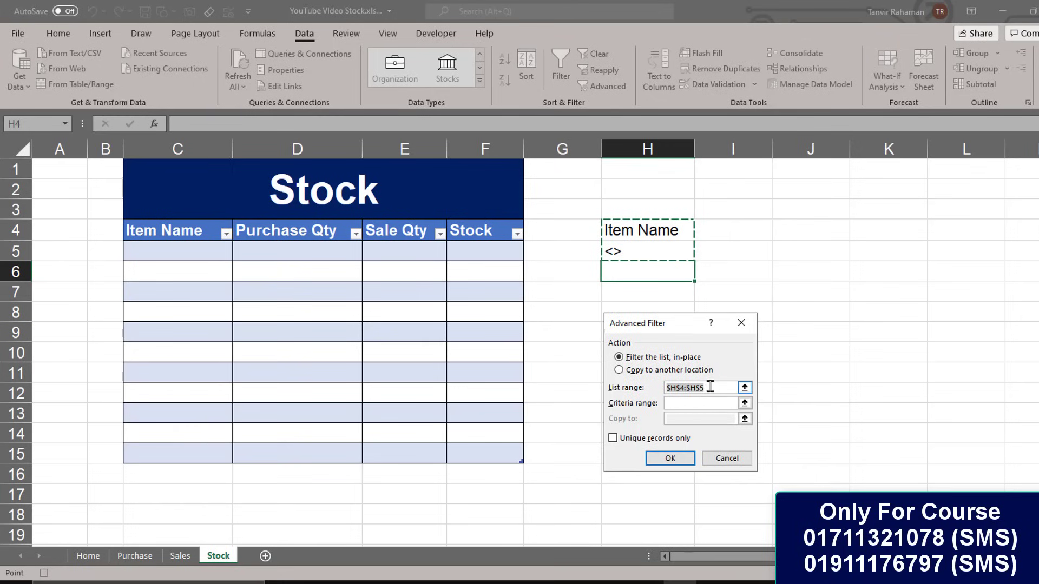
{"action": "key", "text": "BackSpace"}
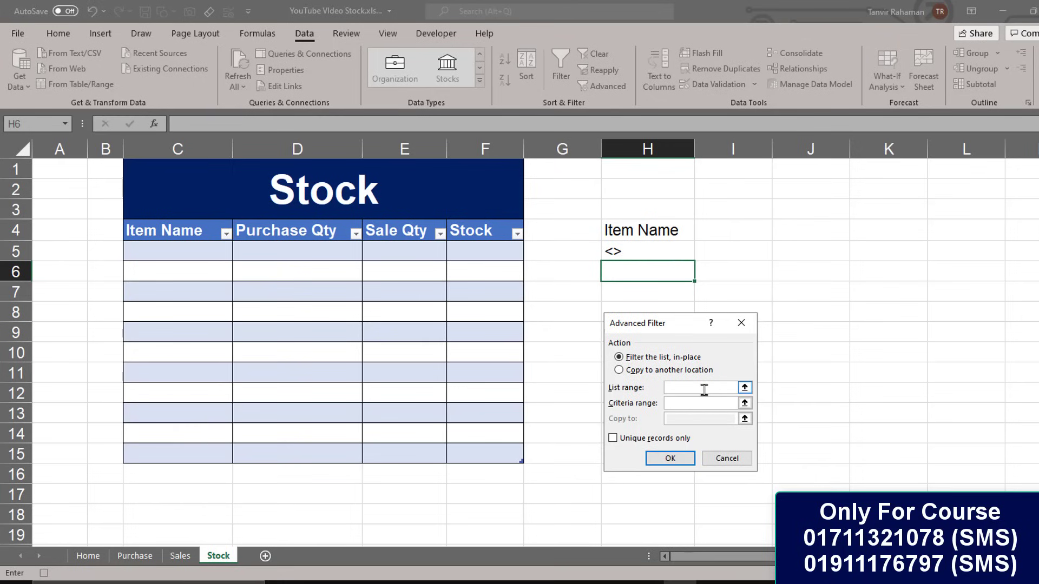
{"action": "left_click", "coordinate": [135, 556]}
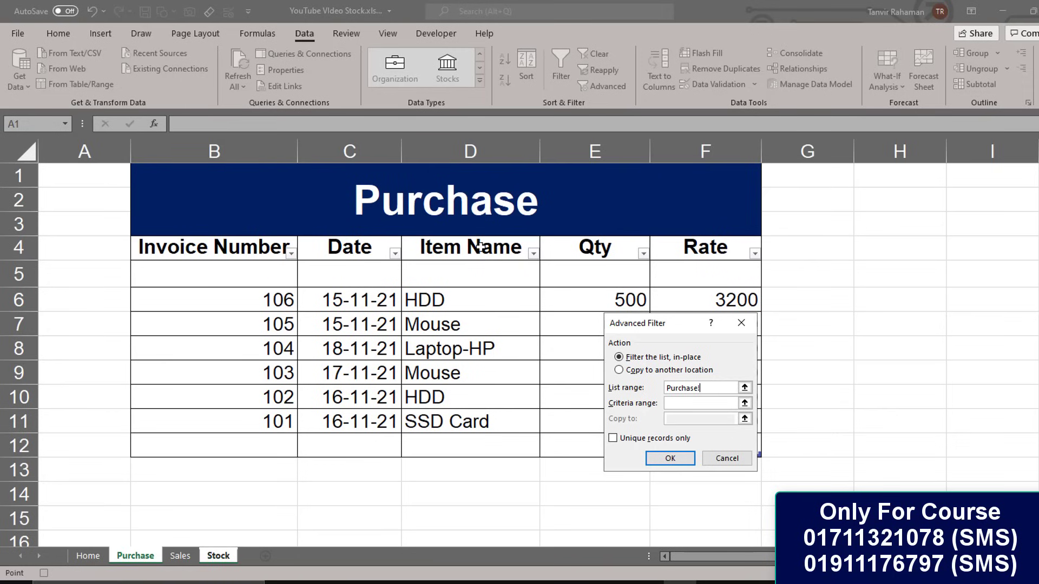
{"action": "left_click_drag", "start_coordinate": [479, 246], "coordinate": [474, 444]}
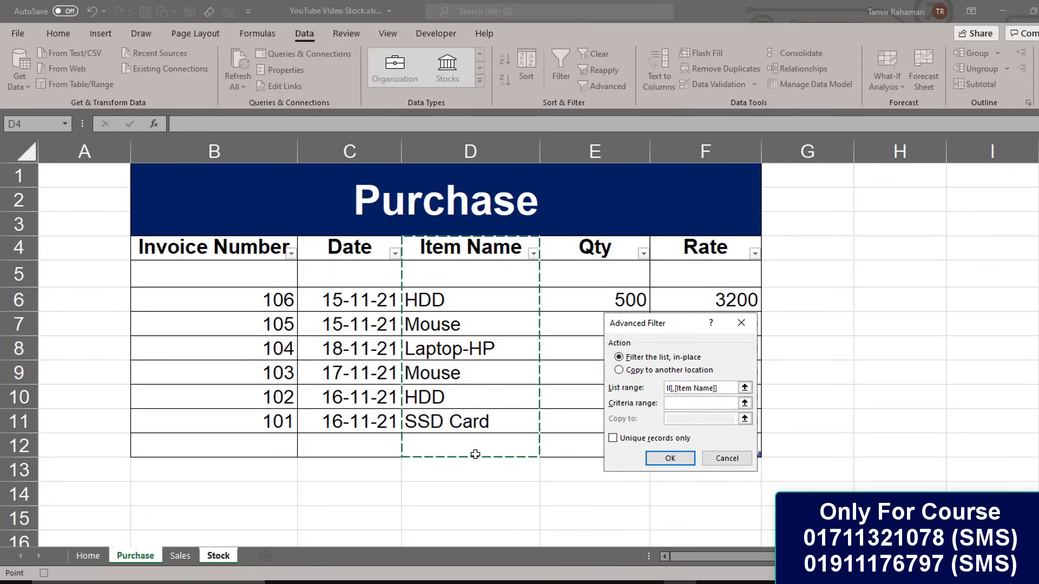
{"action": "left_click", "coordinate": [677, 405]}
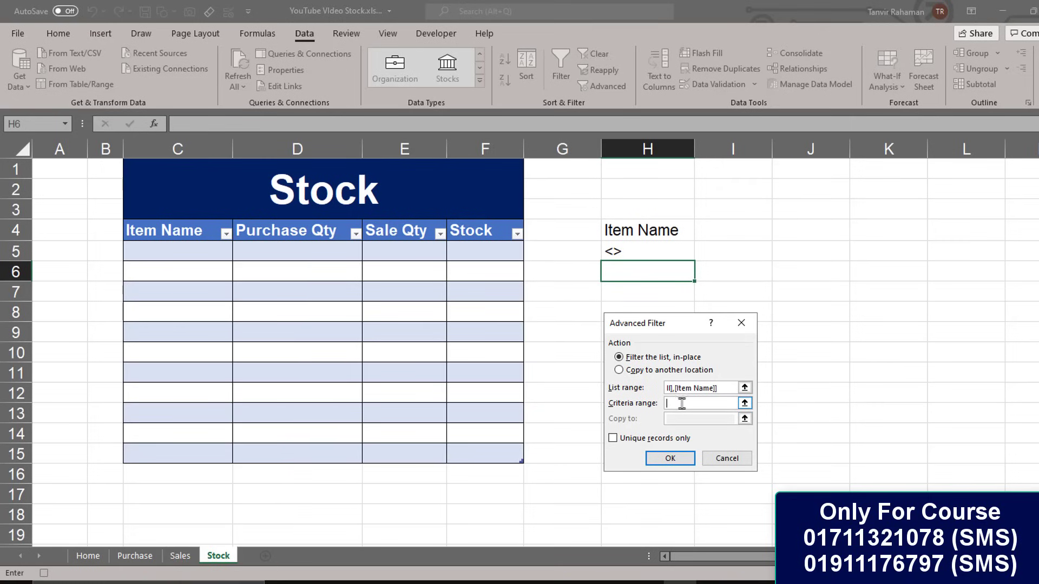
Step: Use criteria H4:H5 and copy unique records only into the Stock Item Name column
{"action": "left_click_drag", "start_coordinate": [680, 319], "coordinate": [653, 317]}
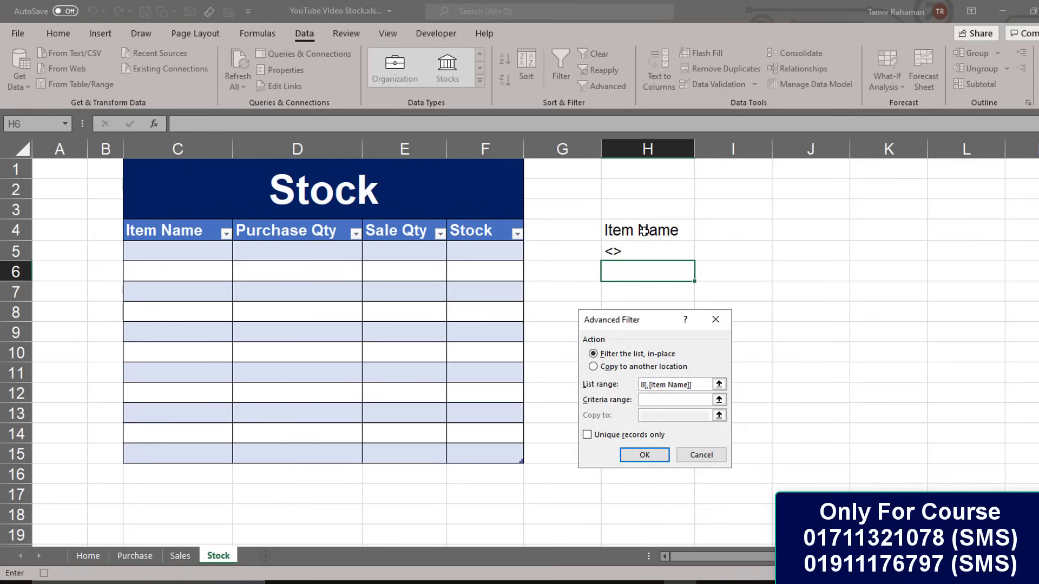
{"action": "left_click_drag", "start_coordinate": [644, 230], "coordinate": [644, 247]}
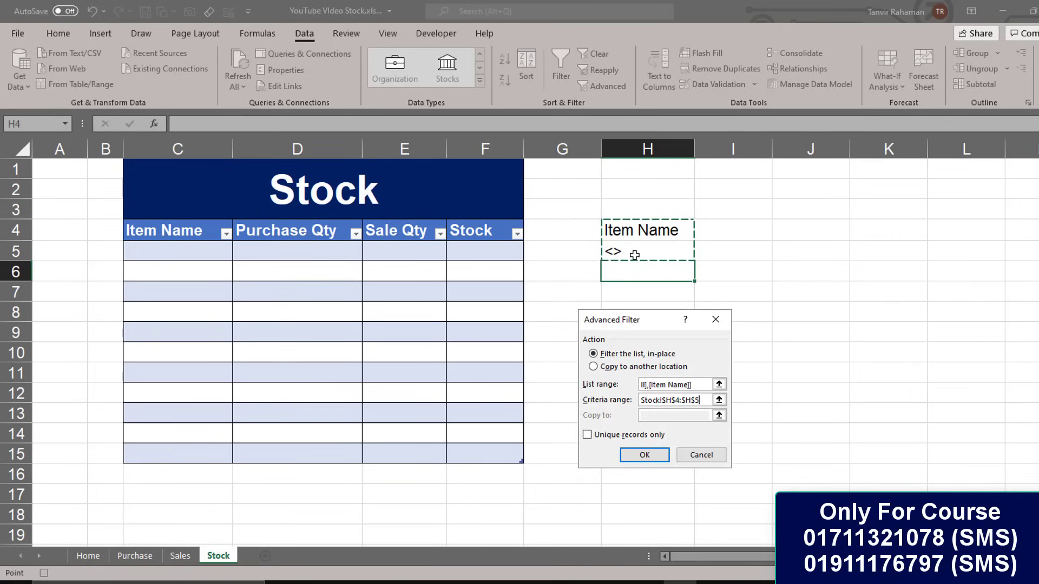
{"action": "left_click", "coordinate": [615, 368]}
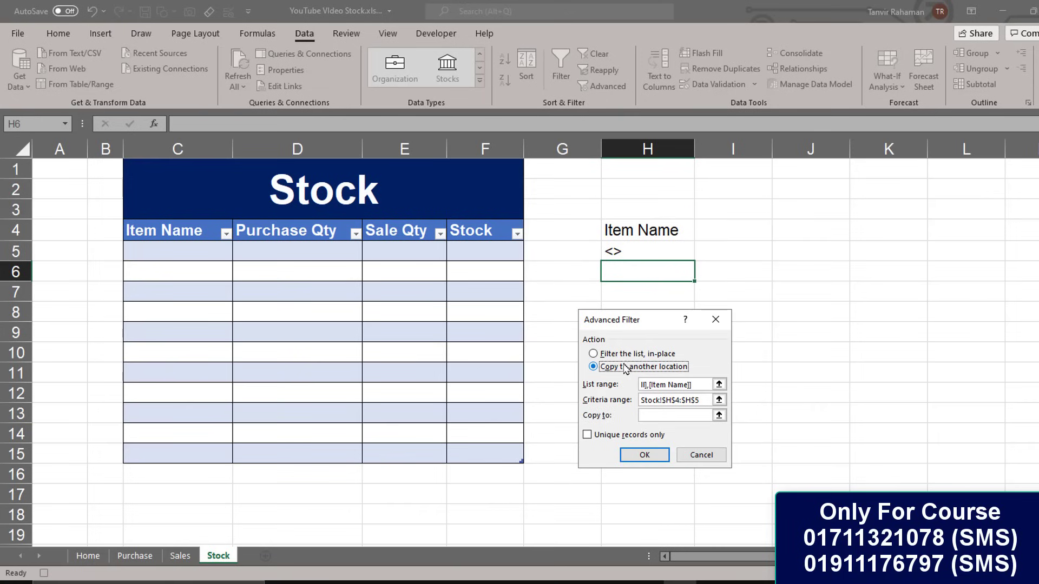
{"action": "left_click", "coordinate": [655, 415]}
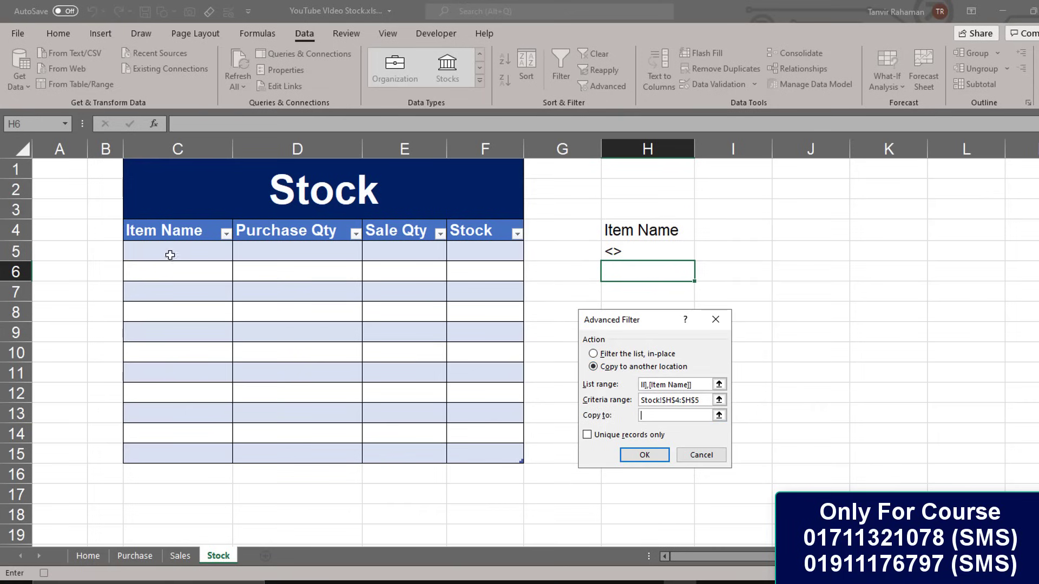
{"action": "left_click", "coordinate": [168, 232]}
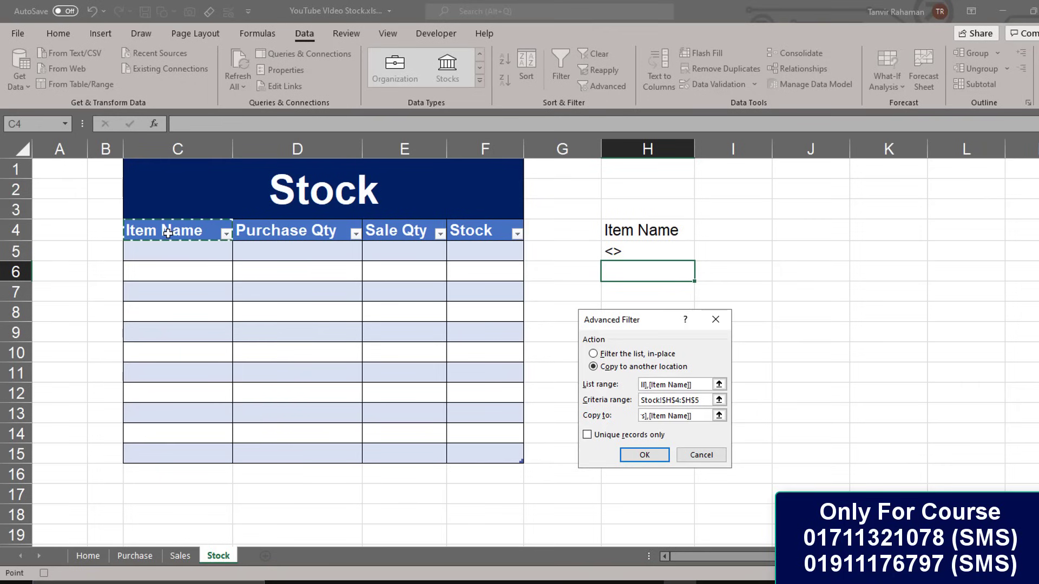
{"action": "left_click", "coordinate": [588, 436]}
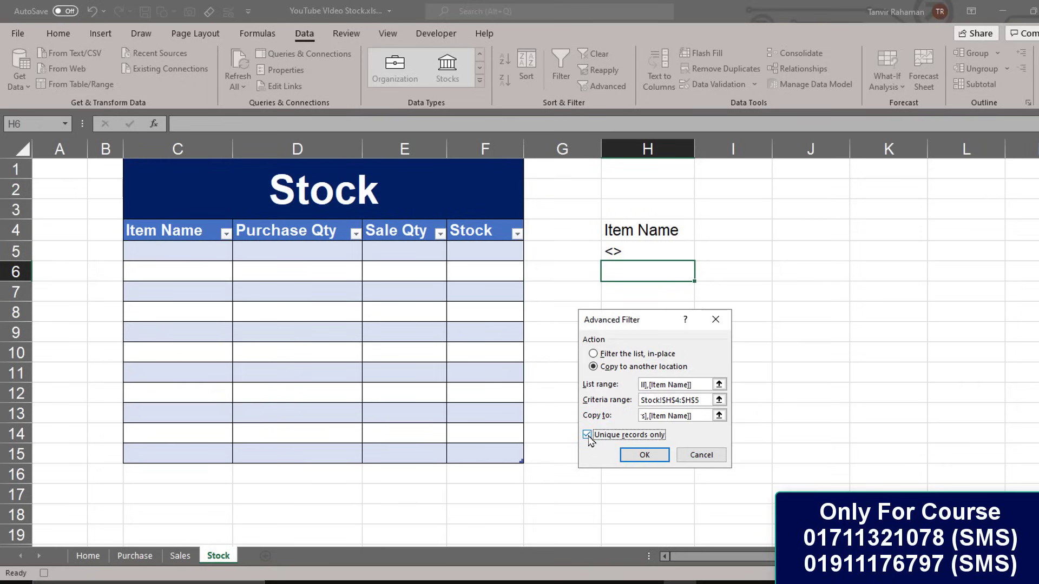
{"action": "left_click", "coordinate": [644, 454]}
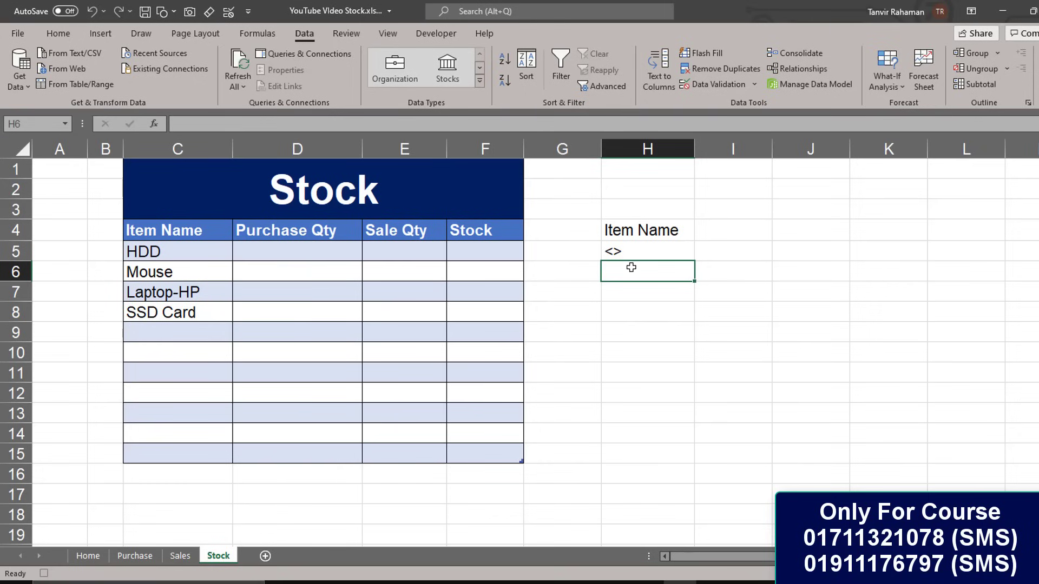
Step: Stop the macro recording from the View Macros menu
{"action": "left_click", "coordinate": [558, 231]}
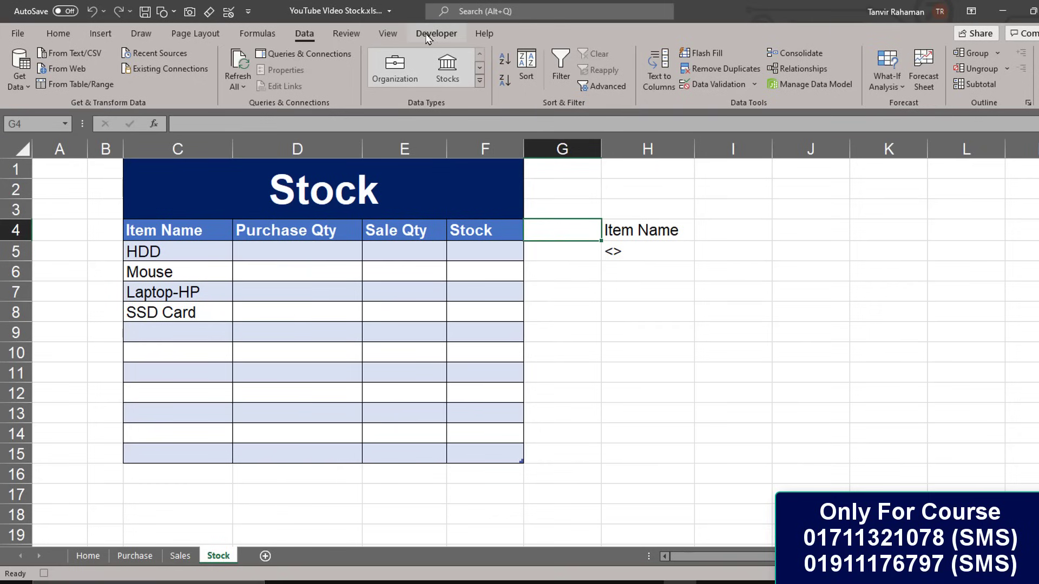
{"action": "left_click", "coordinate": [388, 33]}
{"action": "left_click", "coordinate": [869, 82]}
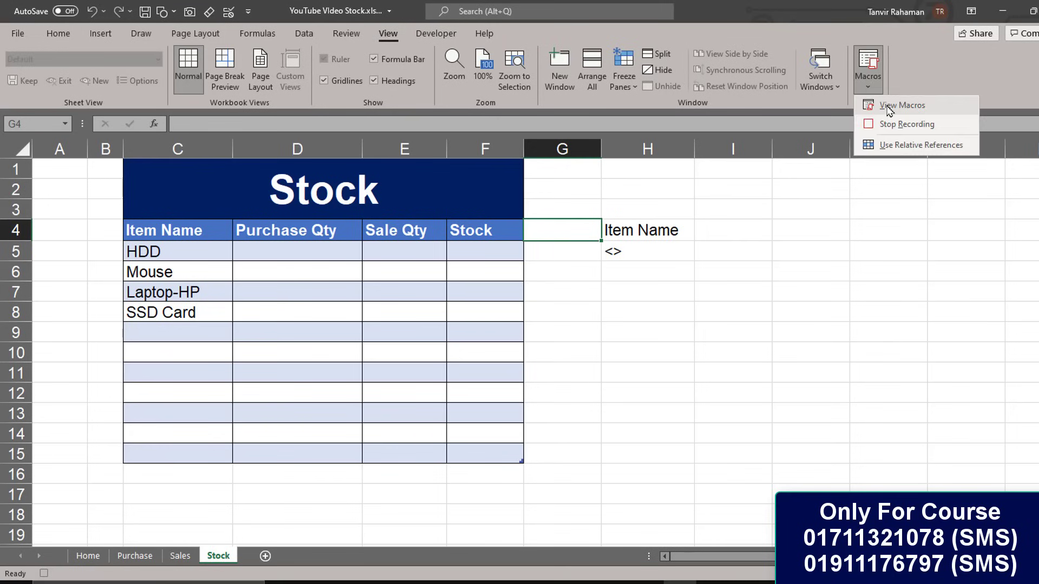
{"action": "left_click", "coordinate": [891, 125]}
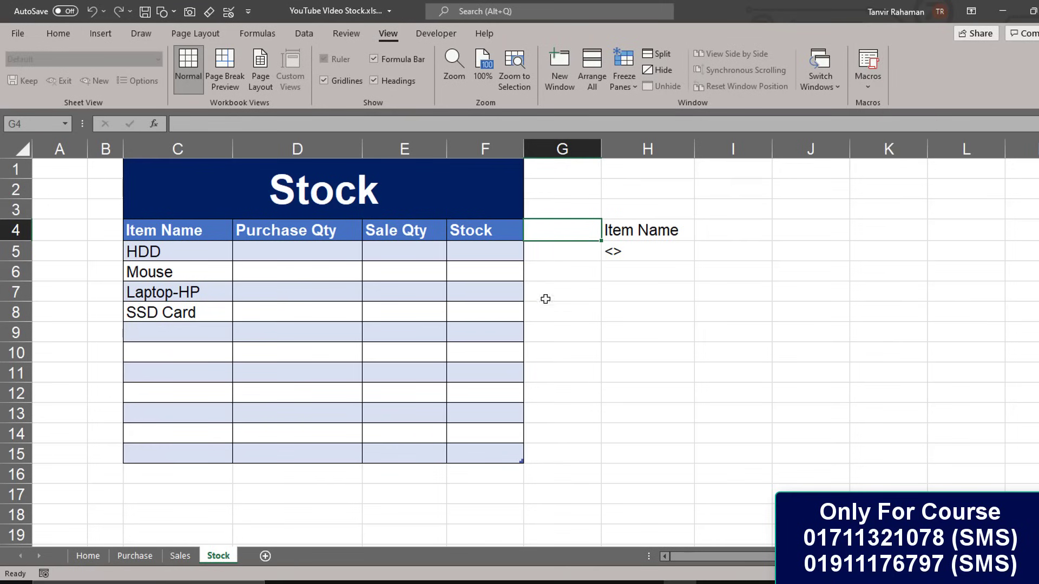
Step: Review the copied item names against the Purchase sheet's item names
{"action": "left_click", "coordinate": [204, 253]}
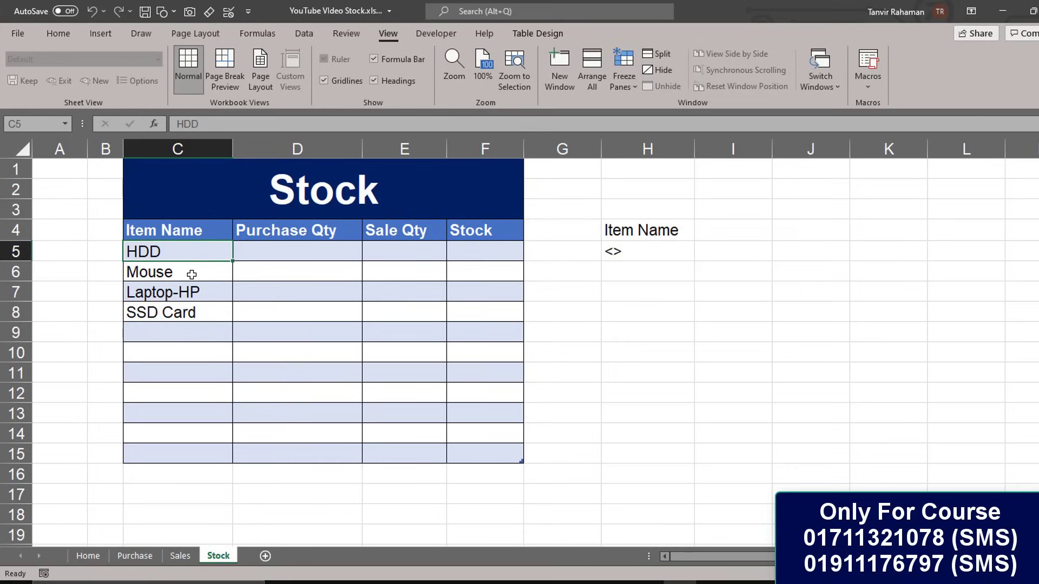
{"action": "left_click", "coordinate": [192, 274]}
{"action": "left_click", "coordinate": [197, 293]}
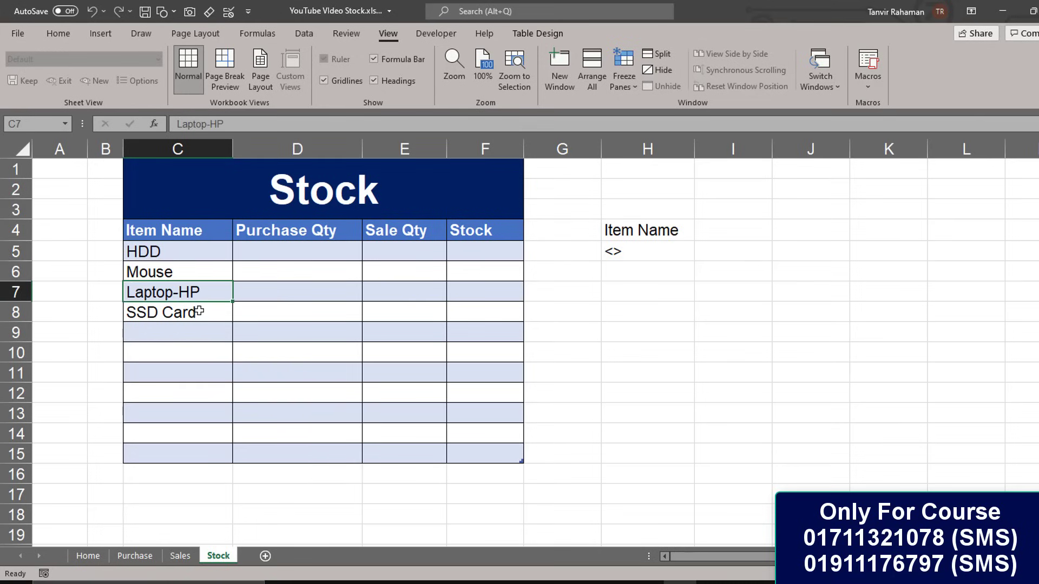
{"action": "left_click", "coordinate": [199, 313]}
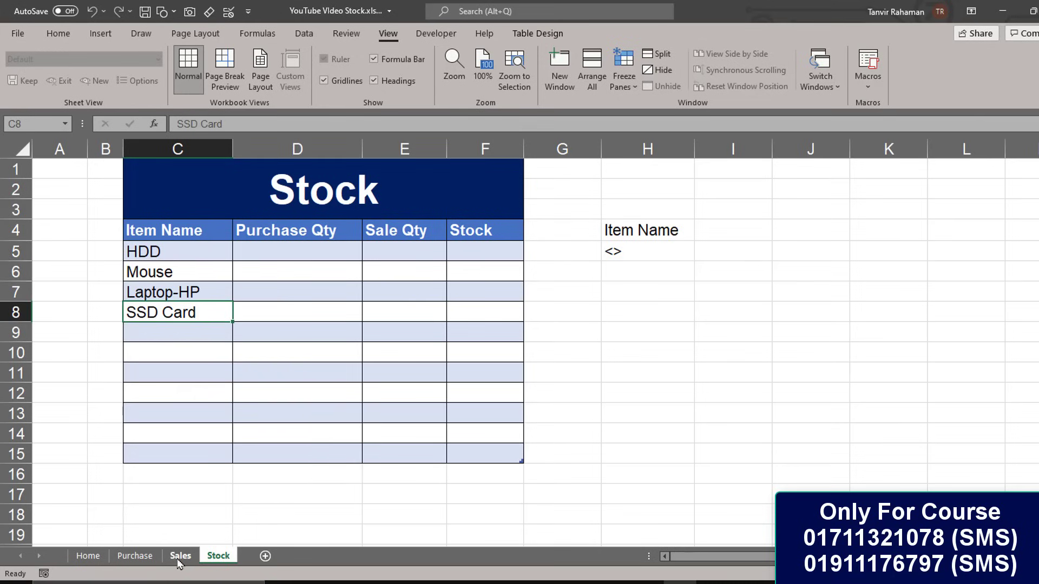
{"action": "left_click_drag", "start_coordinate": [492, 299], "coordinate": [487, 422]}
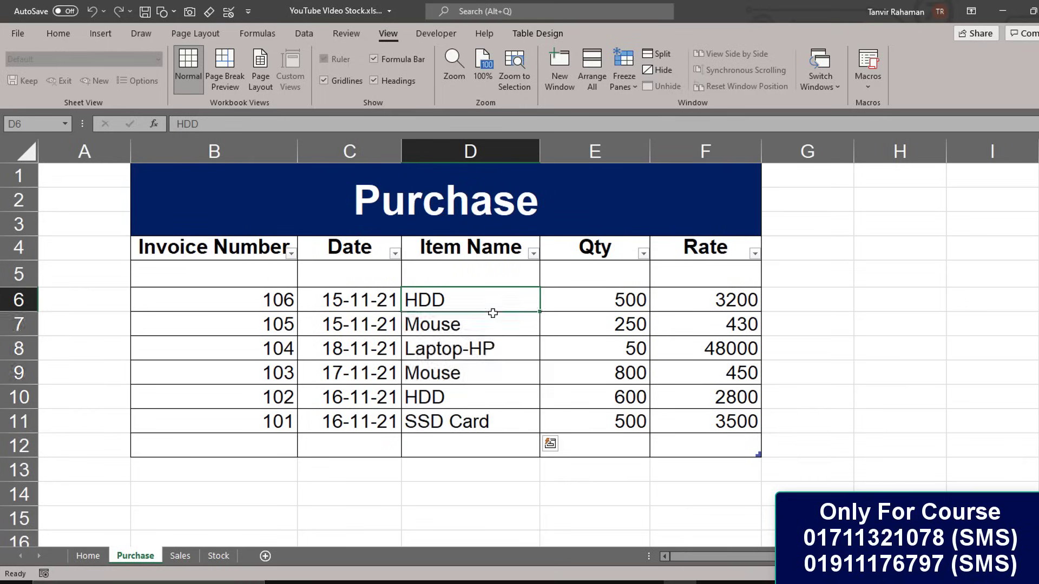
{"action": "left_click", "coordinate": [207, 556]}
{"action": "left_click", "coordinate": [181, 251]}
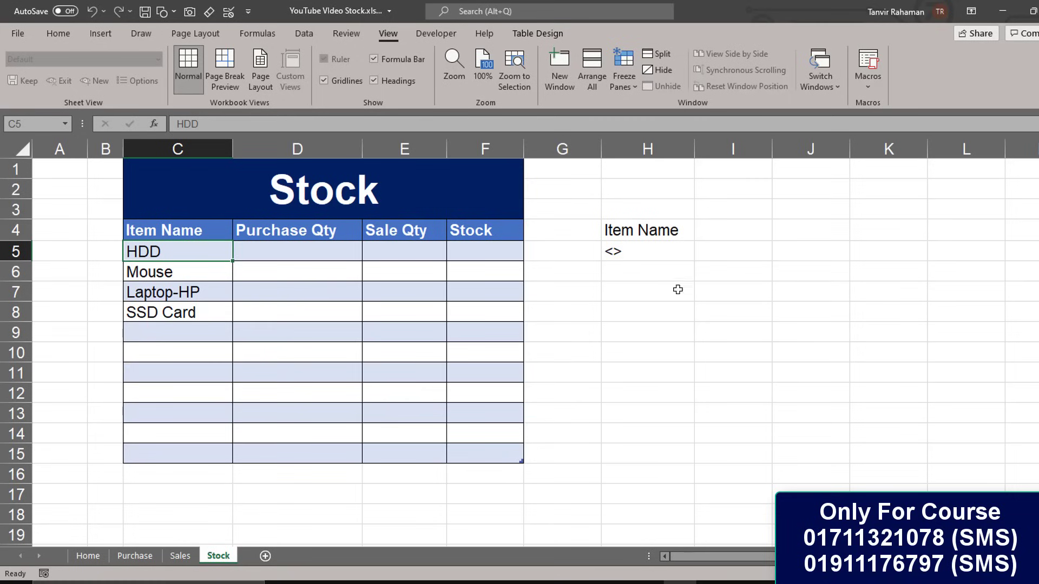
Step: Hide column H, which holds the Item Name criteria block
{"action": "left_click", "coordinate": [664, 142]}
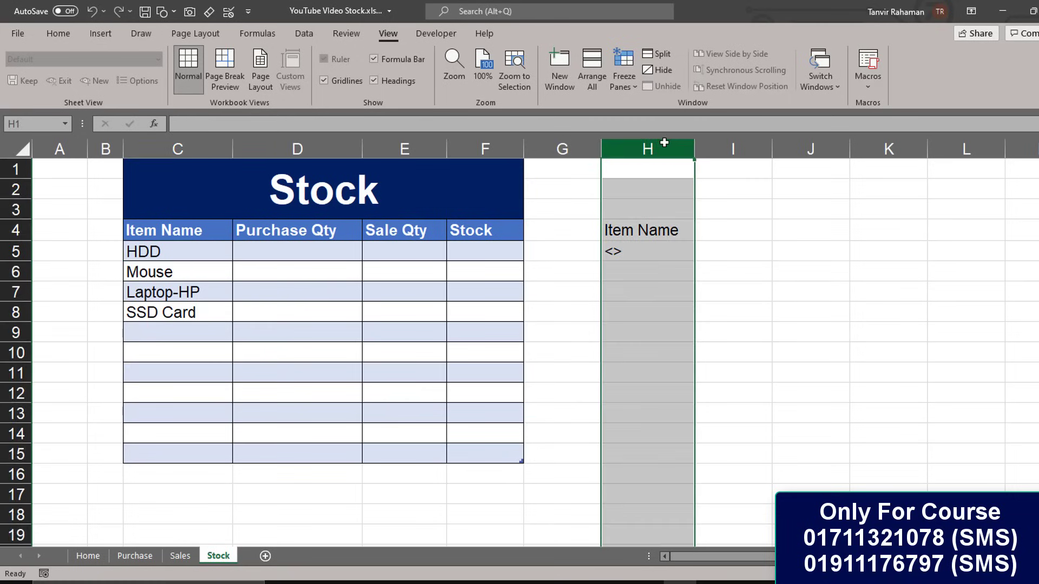
{"action": "right_click", "coordinate": [664, 141]}
{"action": "left_click", "coordinate": [714, 353]}
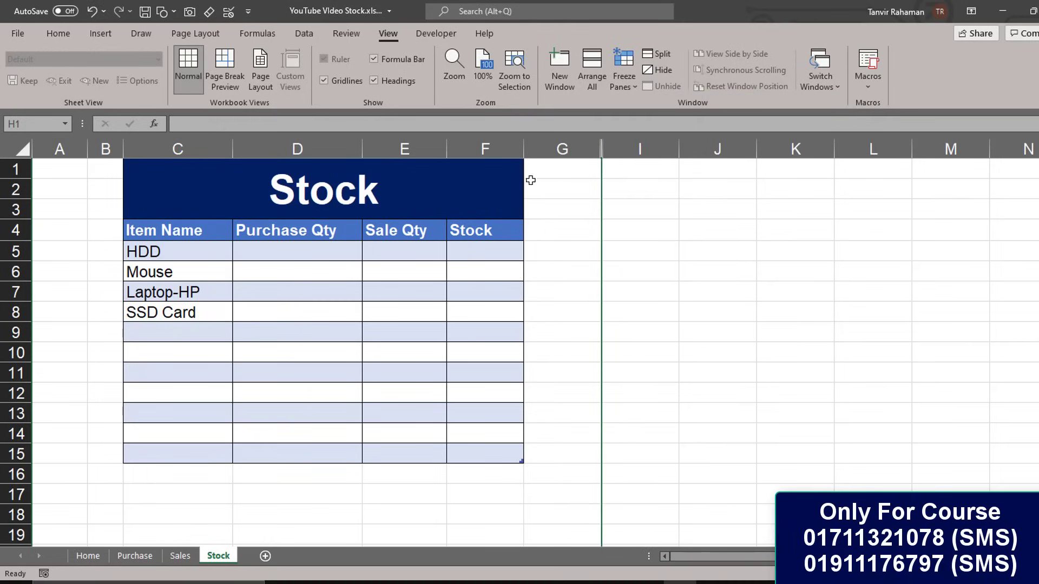
{"action": "left_click", "coordinate": [578, 189]}
{"action": "left_click", "coordinate": [618, 202]}
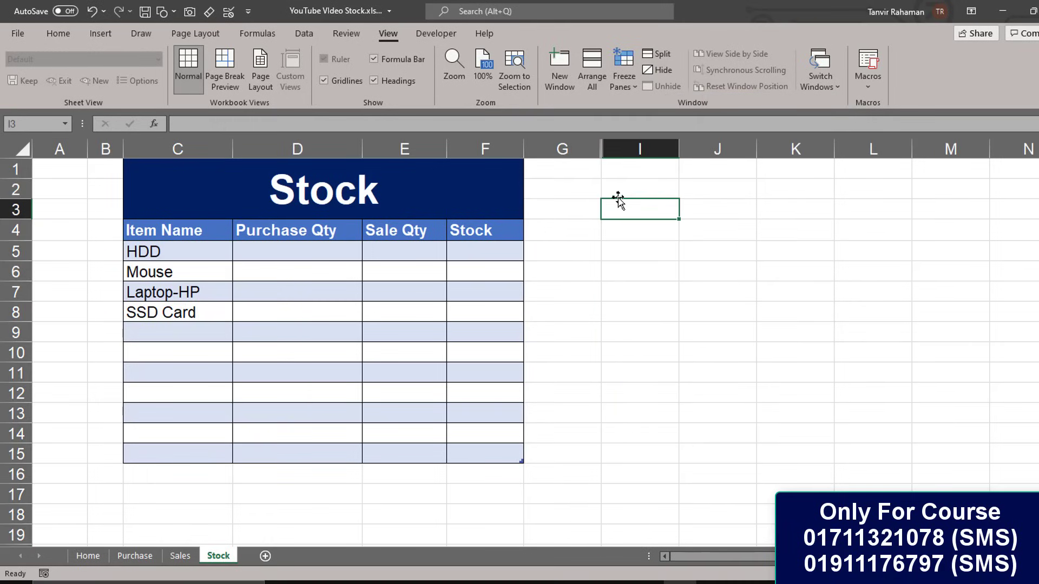
Step: Copy the Sales Entry shape from the Home sheet
{"action": "left_click", "coordinate": [87, 556]}
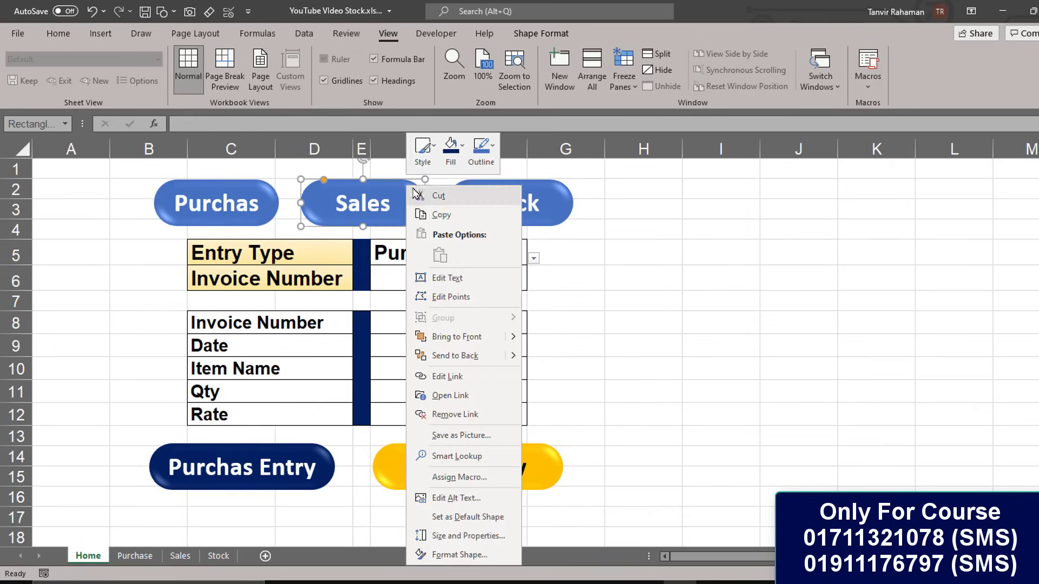
{"action": "right_click", "coordinate": [407, 187]}
{"action": "key", "text": "Escape"}
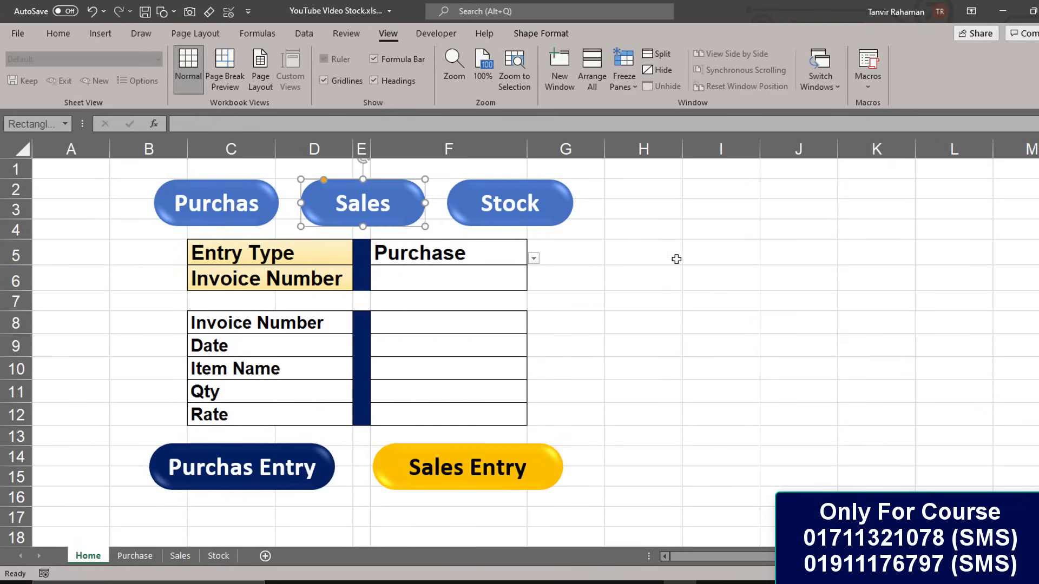
{"action": "left_click", "coordinate": [397, 462]}
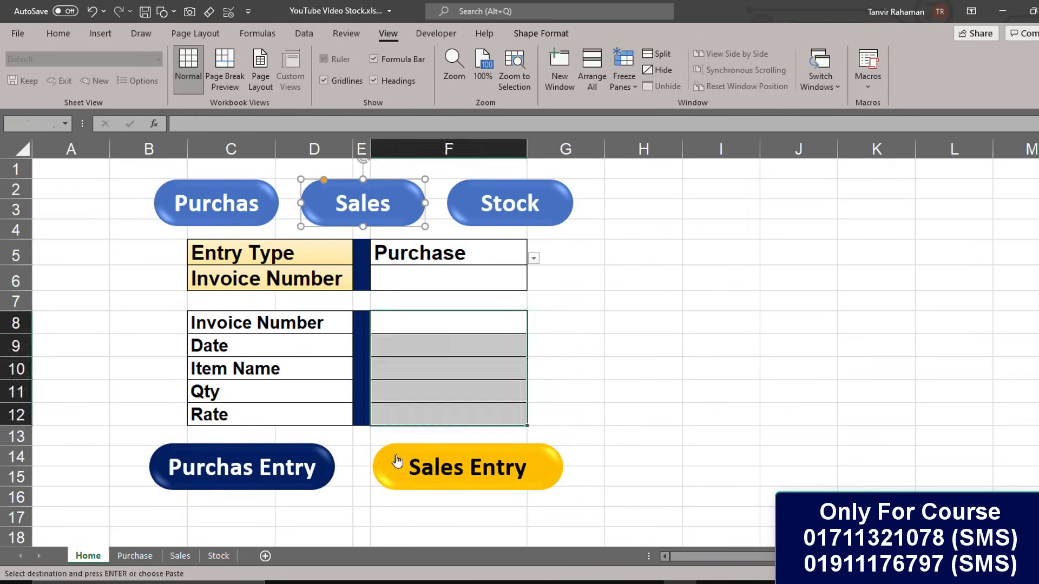
{"action": "right_click", "coordinate": [521, 458]}
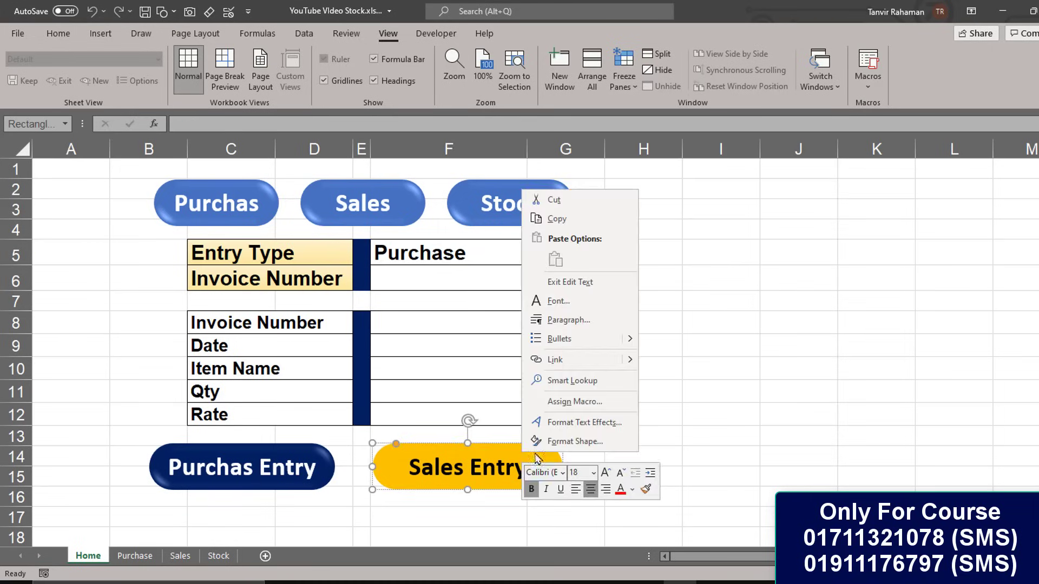
{"action": "key", "text": "Escape"}
{"action": "key", "text": "Escape"}
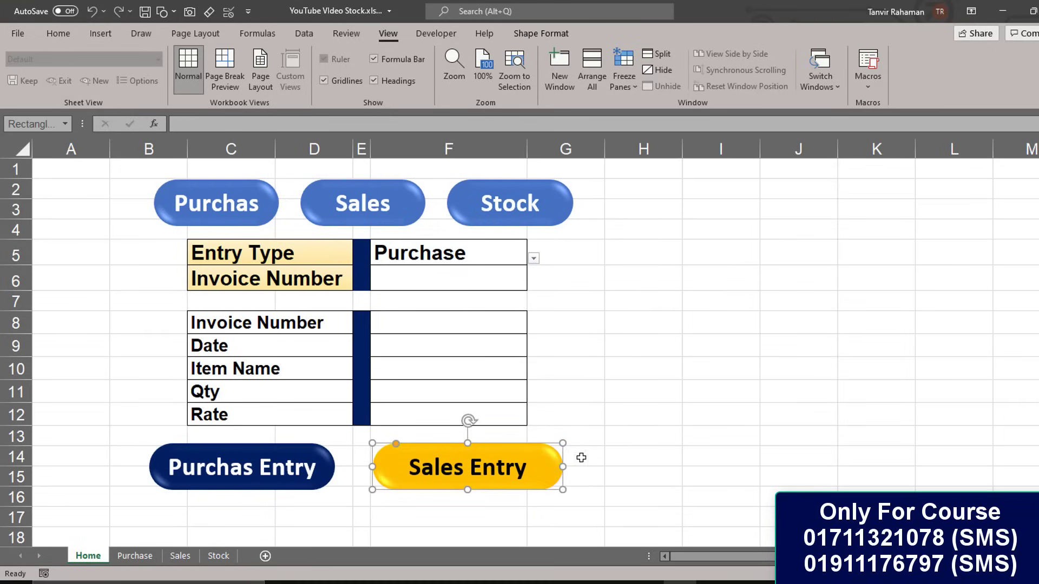
Step: Paste the shape beside the Stock title and relabel it 'Refresh'
{"action": "left_click", "coordinate": [218, 556]}
{"action": "key", "text": "Left"}
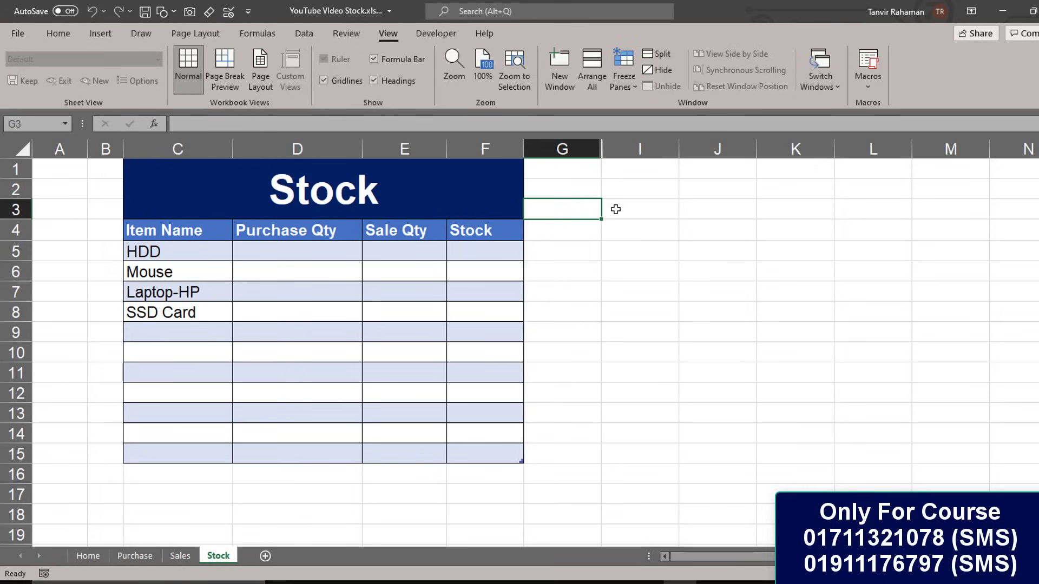
{"action": "left_click", "coordinate": [616, 209]}
{"action": "key", "text": "ctrl+v"}
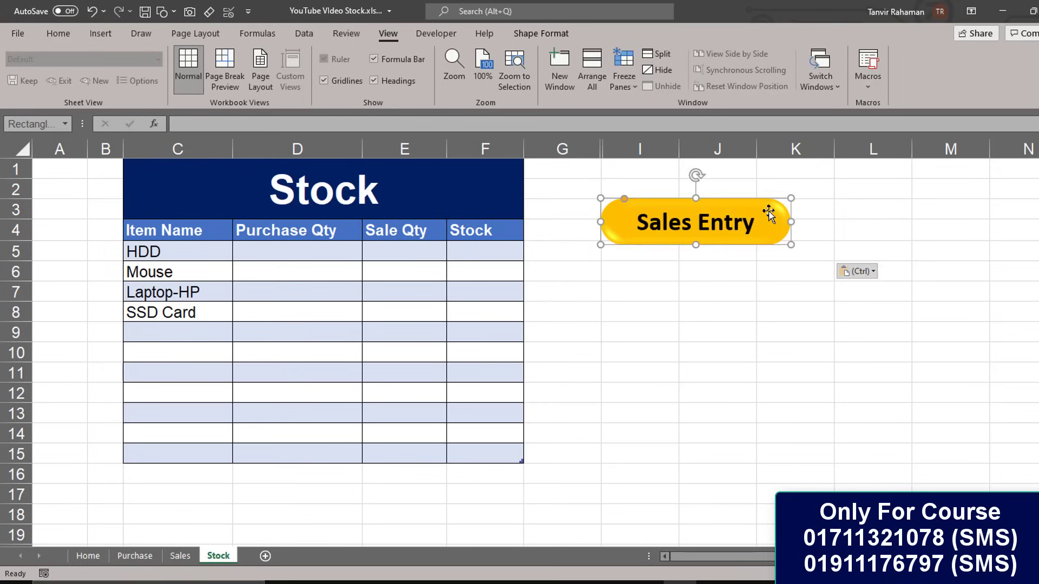
{"action": "left_click_drag", "start_coordinate": [768, 214], "coordinate": [704, 195]}
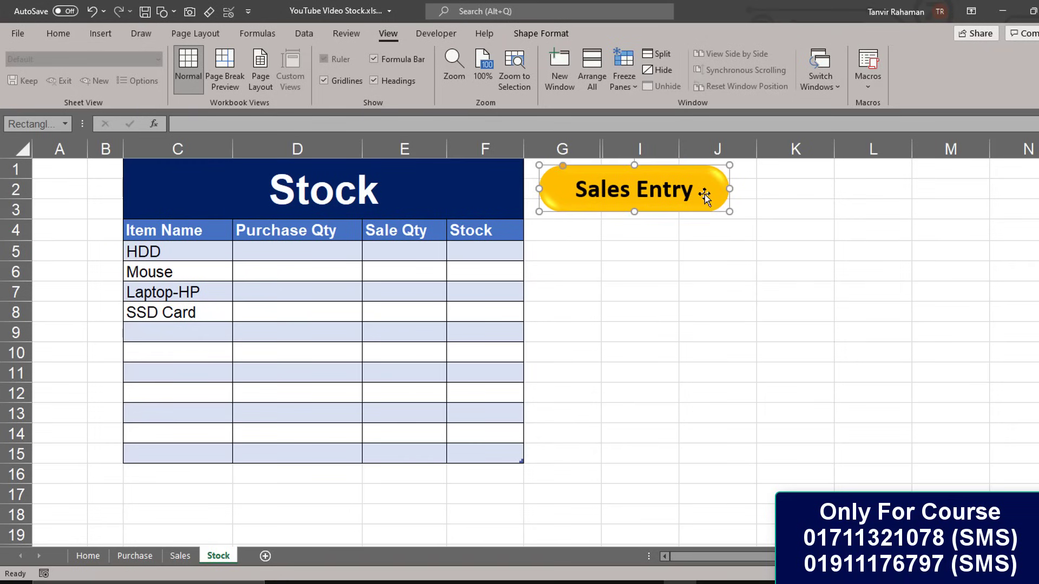
{"action": "triple_click", "coordinate": [617, 191]}
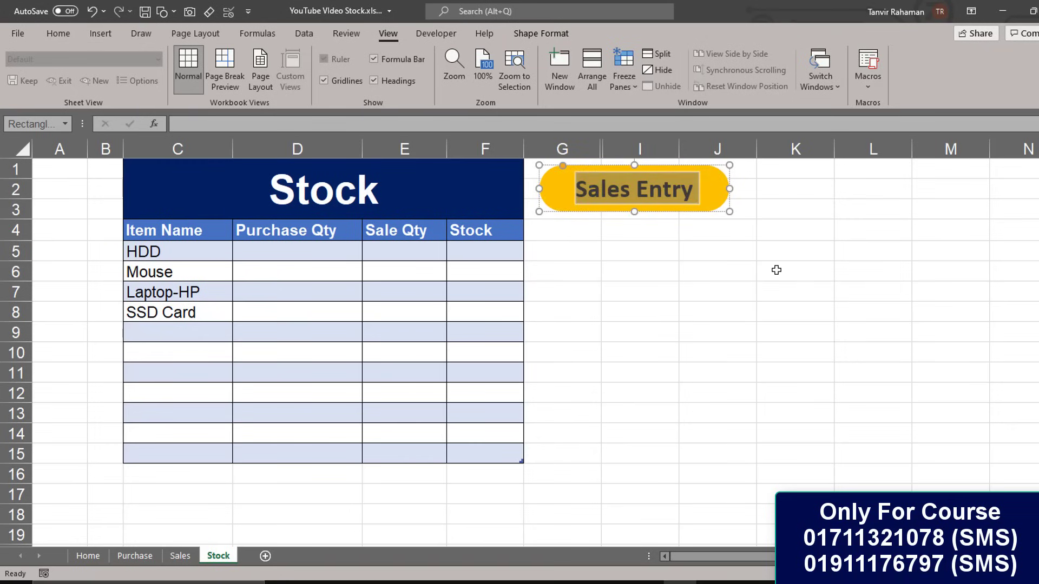
{"action": "type", "text": "Re"}
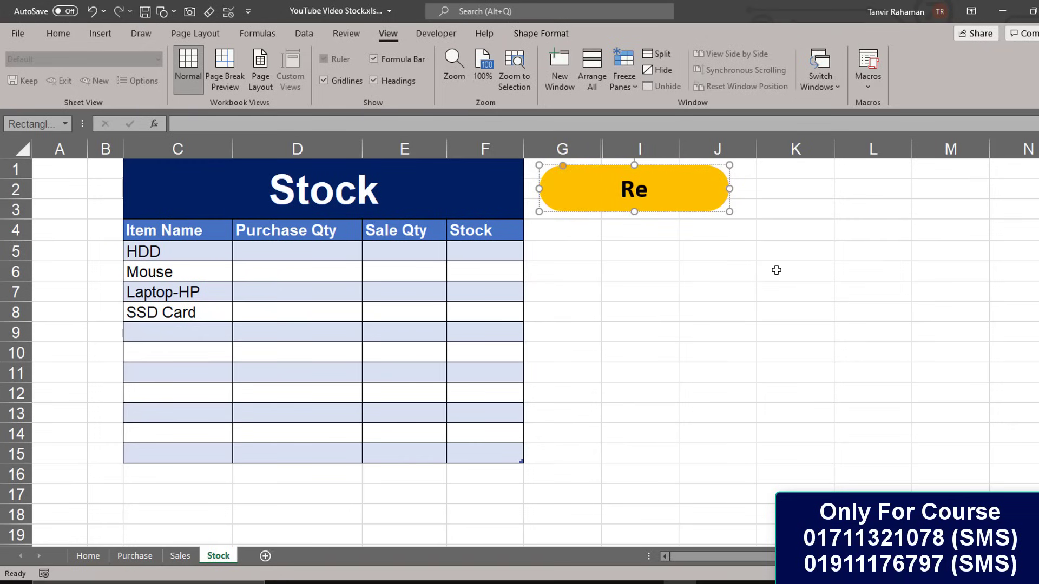
{"action": "type", "text": "fresh"}
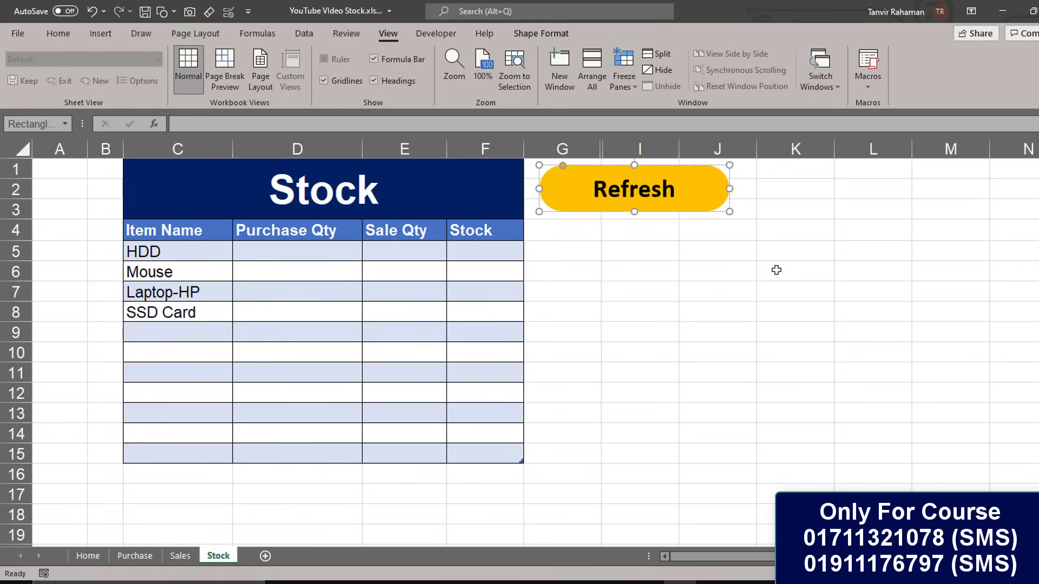
Step: Assign the Refresh macro to the Refresh button beside the Stock table
{"action": "mouse_move", "coordinate": [730, 188]}
{"action": "left_mouse_down"}
{"action": "mouse_move", "coordinate": [756, 202]}
{"action": "mouse_move", "coordinate": [690, 200]}
{"action": "mouse_move", "coordinate": [666, 179]}
{"action": "mouse_move", "coordinate": [675, 176]}
{"action": "left_mouse_up"}
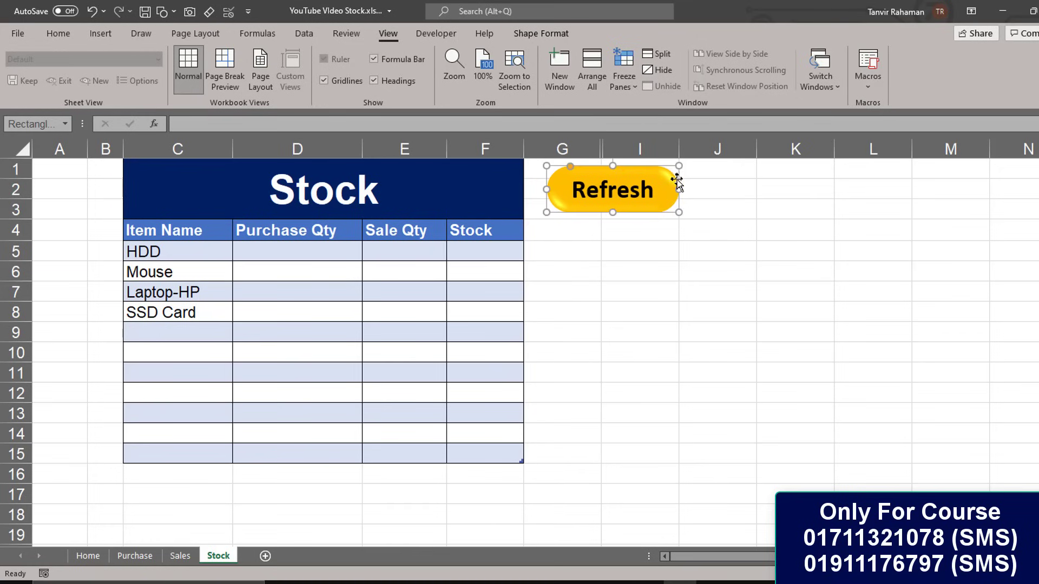
{"action": "right_click", "coordinate": [670, 182]}
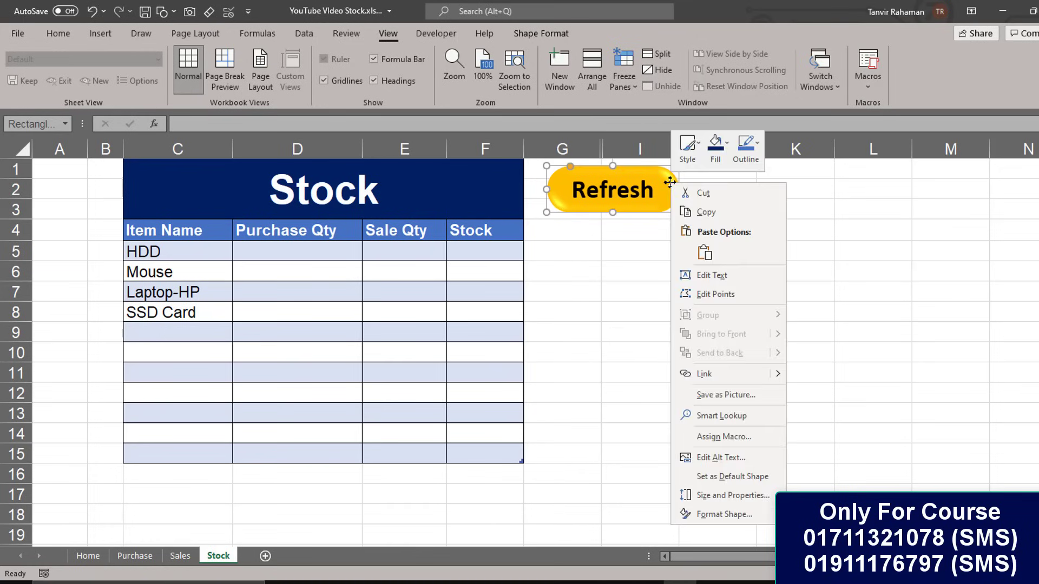
{"action": "left_click", "coordinate": [724, 436]}
{"action": "left_click", "coordinate": [618, 366]}
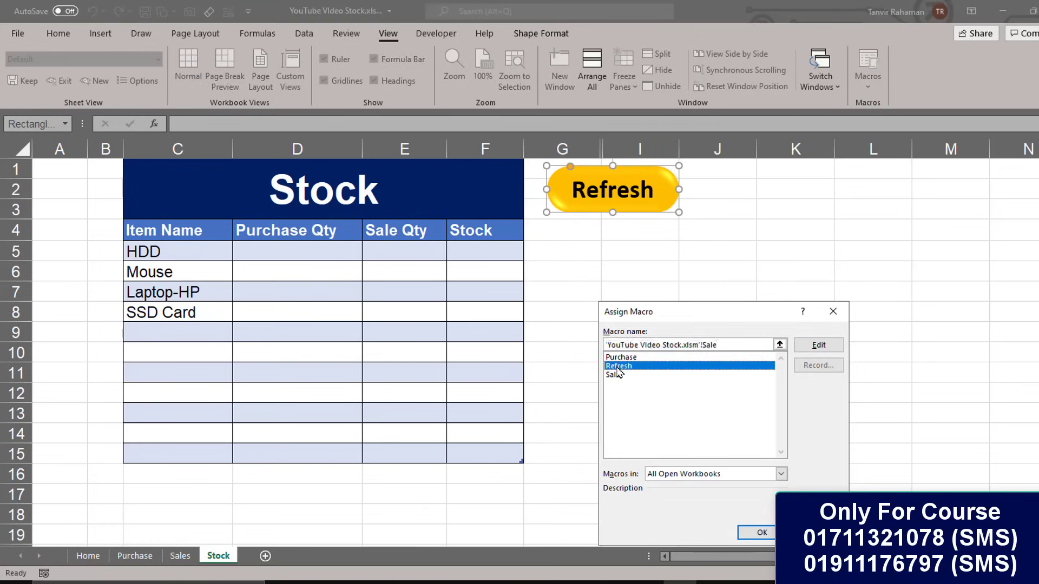
{"action": "left_click", "coordinate": [758, 533]}
{"action": "left_click", "coordinate": [690, 318]}
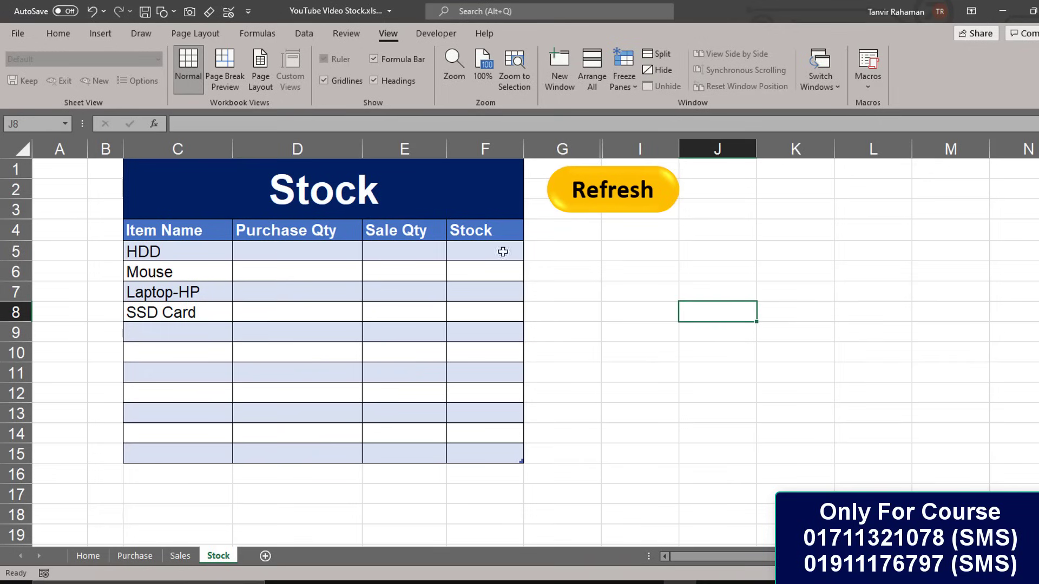
{"action": "left_click", "coordinate": [317, 252]}
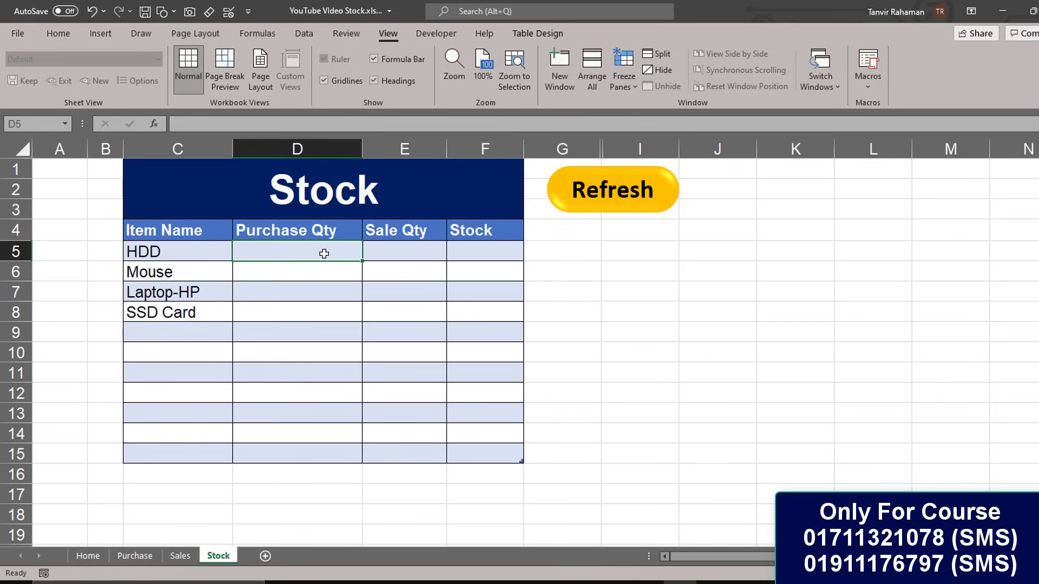
Step: In D5, start a SUMIF using the Purchase table's Item Name column as range
{"action": "type", "text": "="}
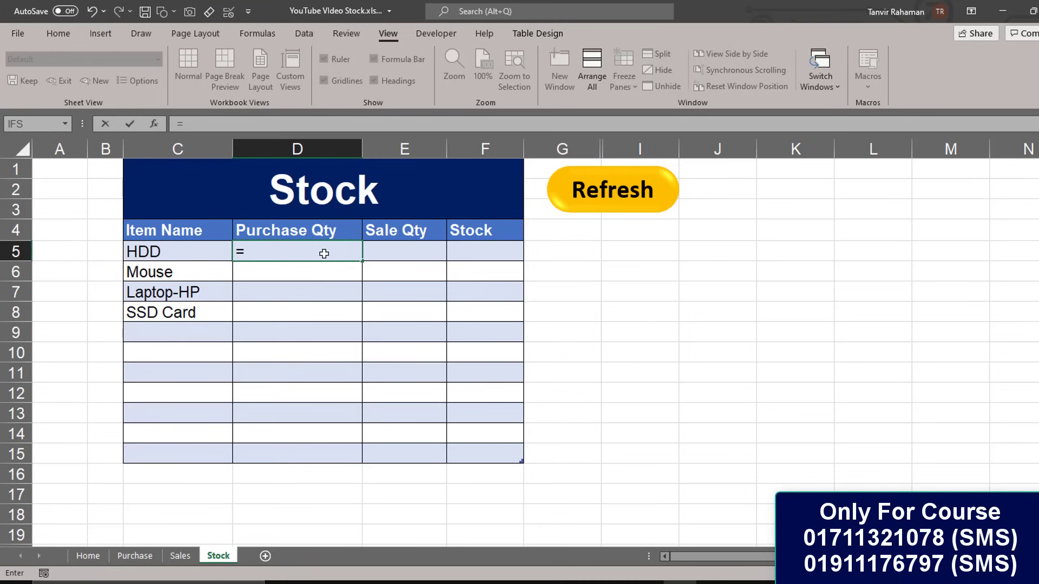
{"action": "type", "text": "s"}
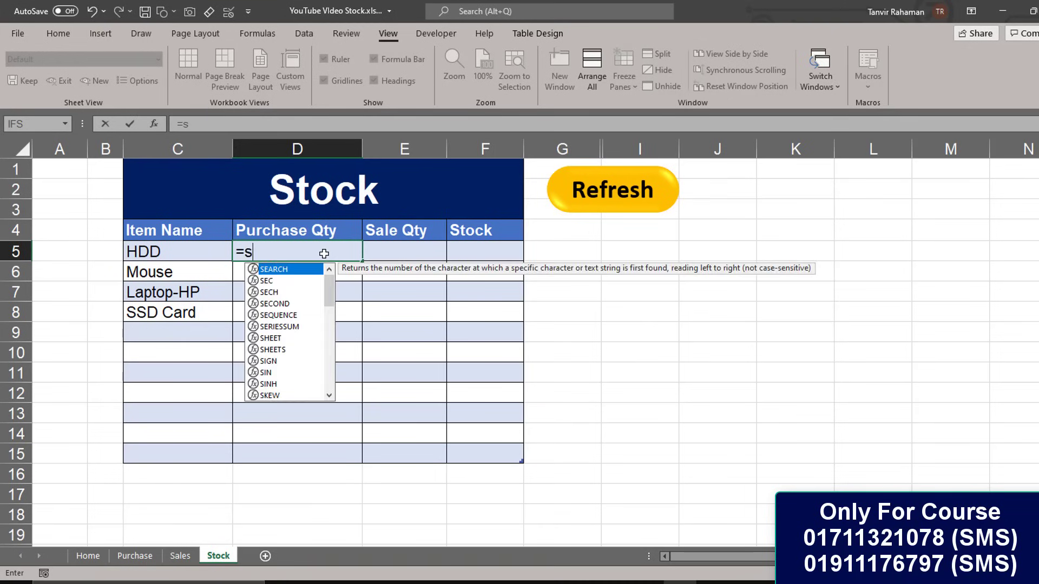
{"action": "type", "text": "un"}
{"action": "key", "text": "BackSpace"}
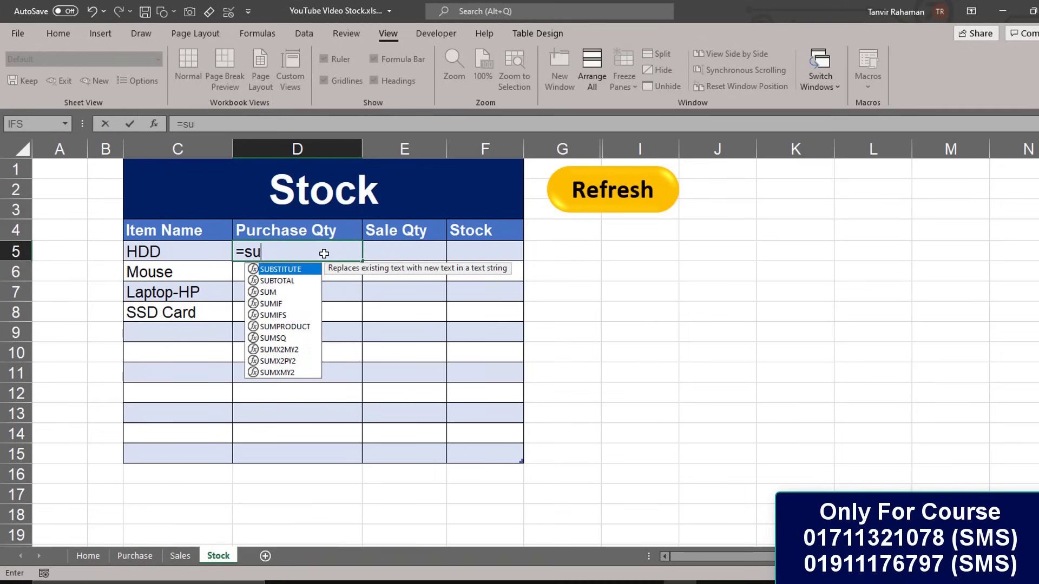
{"action": "type", "text": "m"}
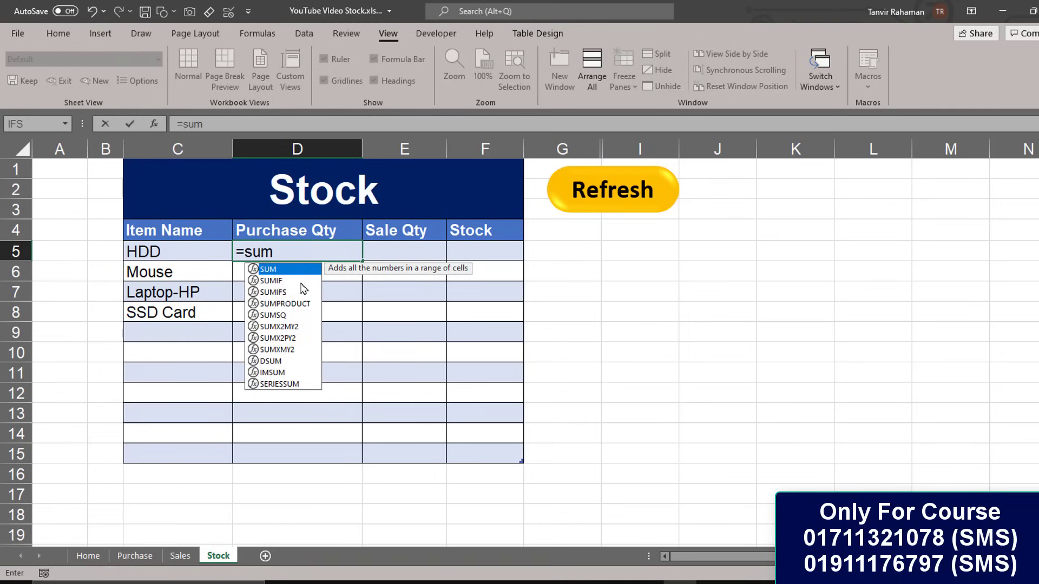
{"action": "double_click", "coordinate": [303, 281]}
{"action": "left_click_drag", "start_coordinate": [329, 271], "coordinate": [322, 276]}
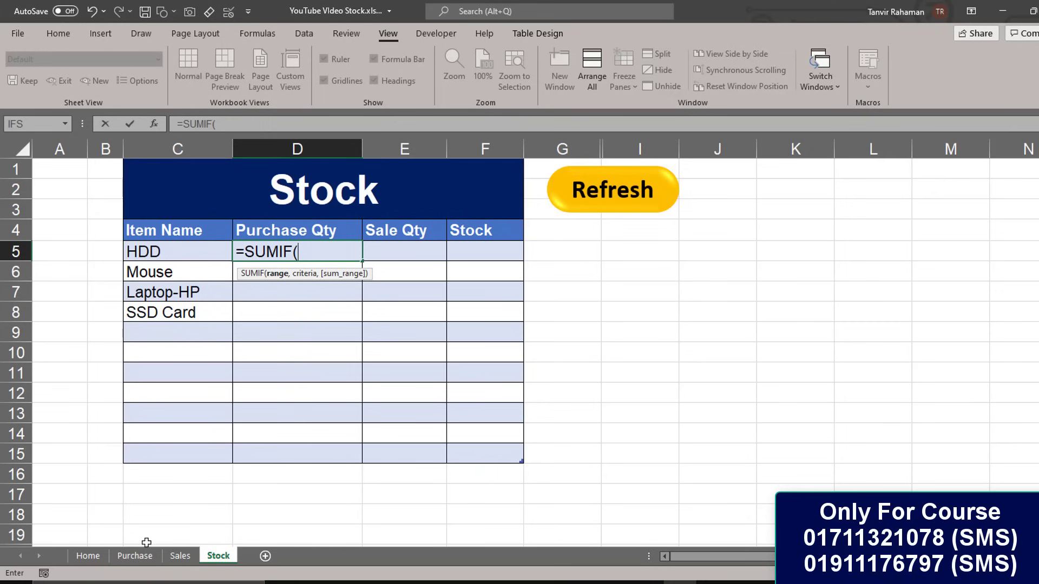
{"action": "left_click", "coordinate": [134, 557]}
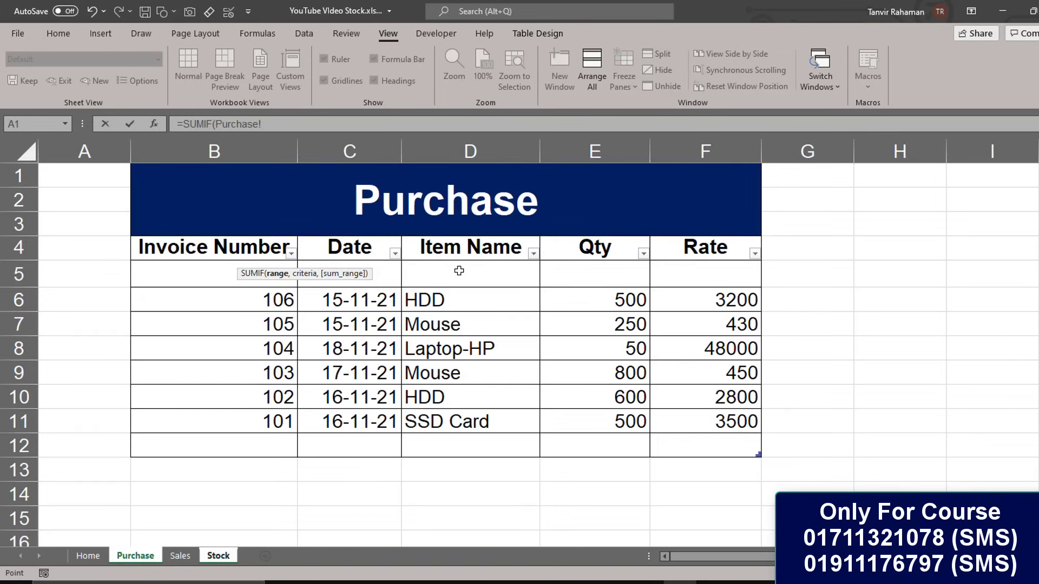
{"action": "left_click_drag", "start_coordinate": [453, 266], "coordinate": [444, 439]}
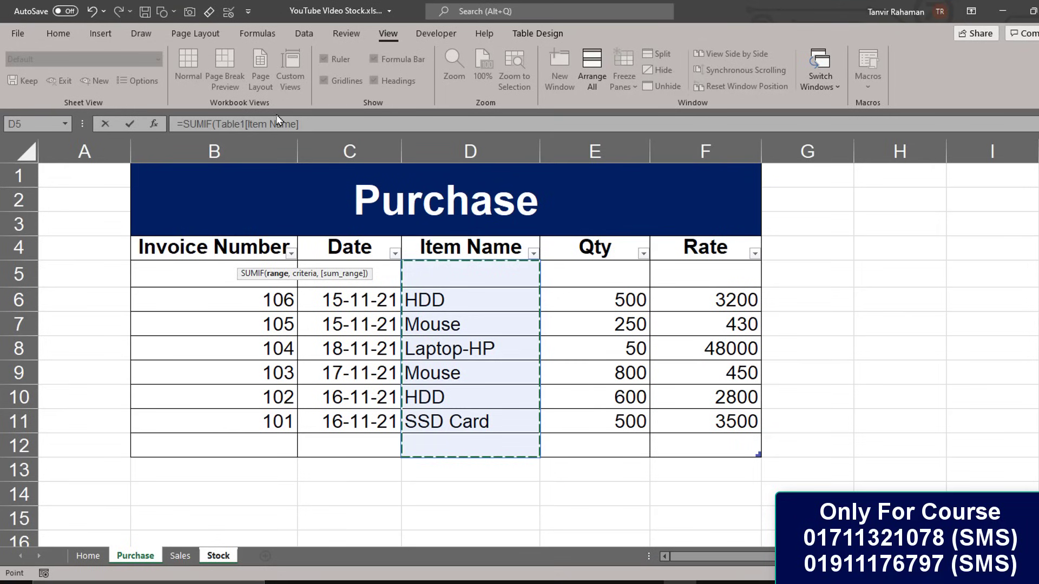
Step: Complete the SUMIF with the row's Item Name criteria and the Purchase Qty sum range
{"action": "left_click", "coordinate": [313, 122]}
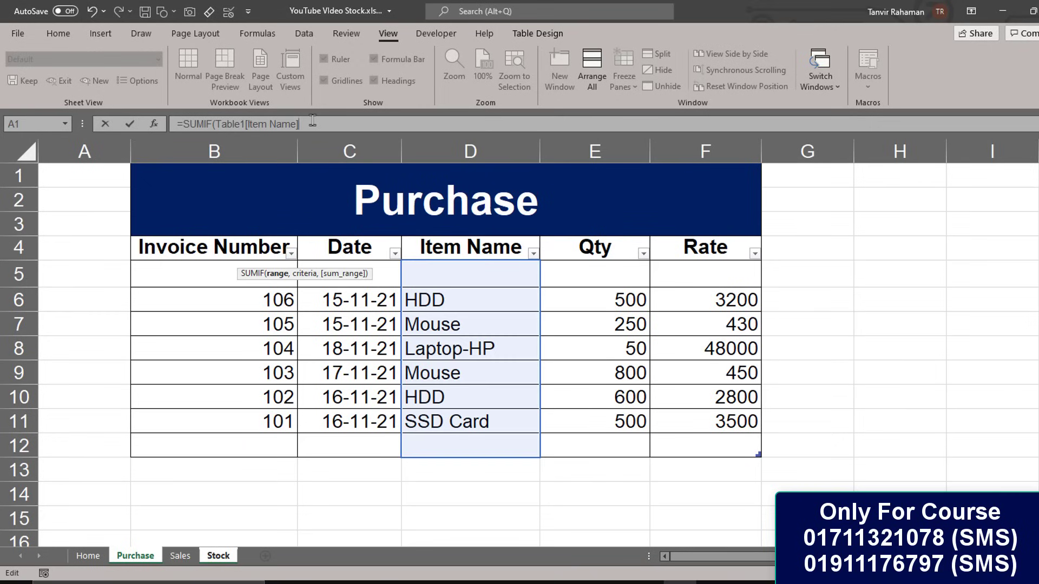
{"action": "type", "text": ","}
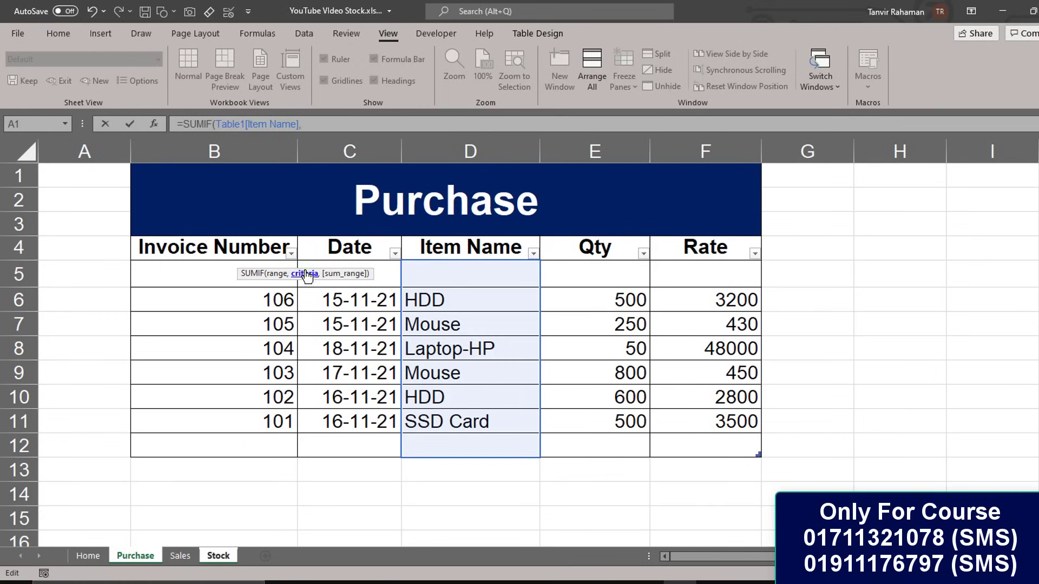
{"action": "left_click", "coordinate": [216, 557]}
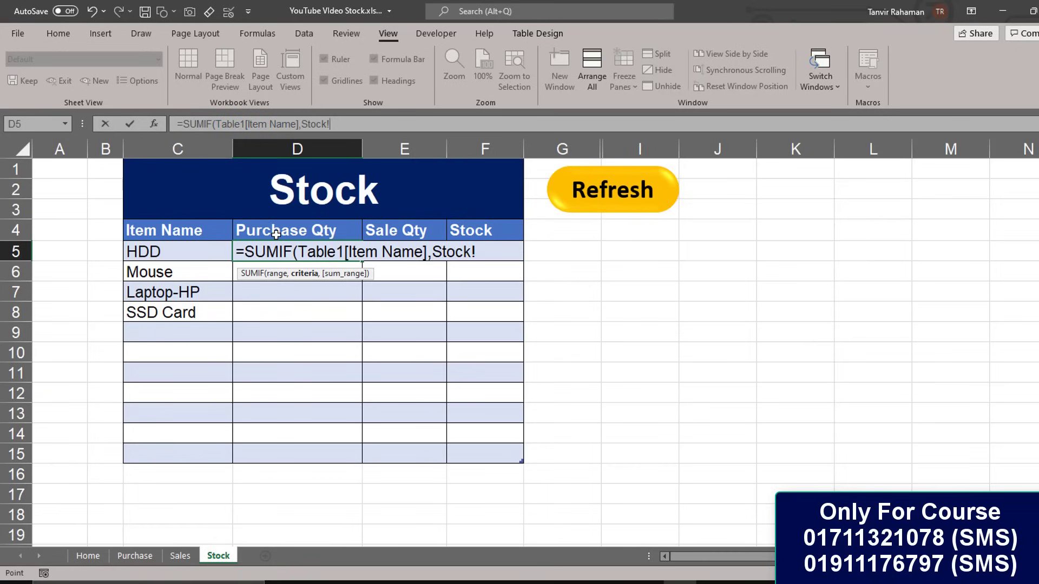
{"action": "left_click", "coordinate": [173, 253]}
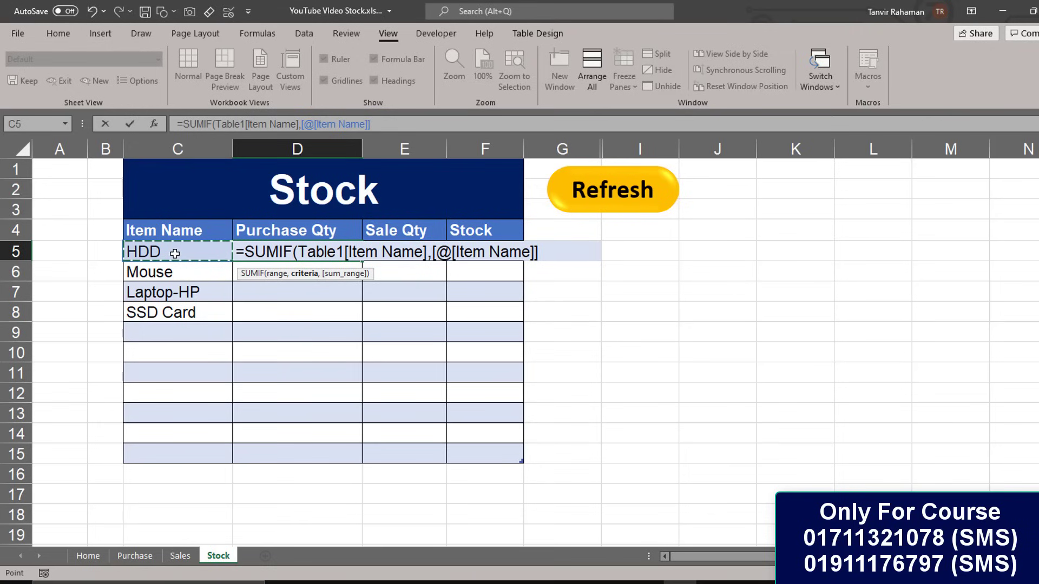
{"action": "type", "text": ","}
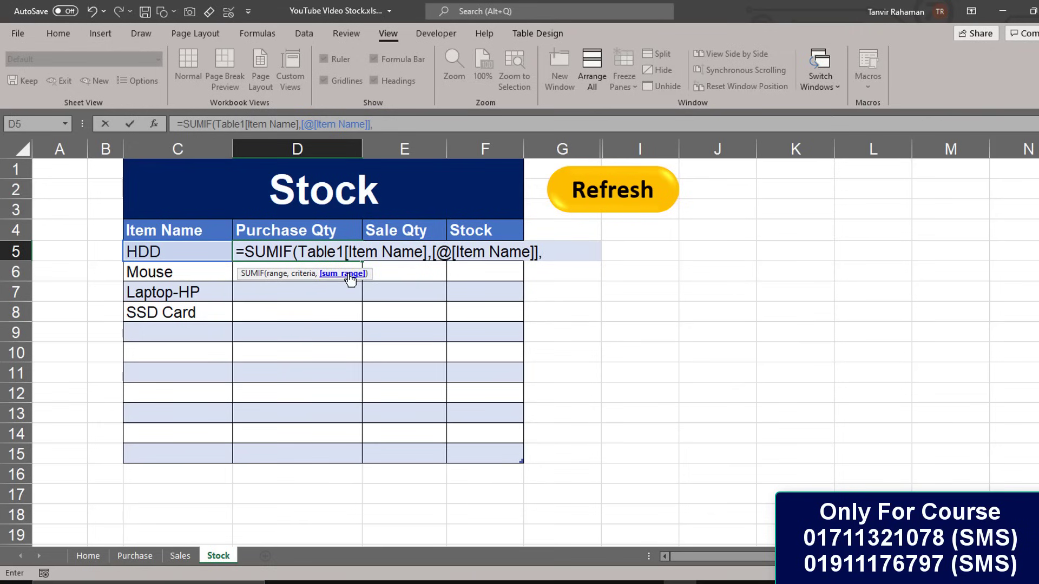
{"action": "left_click", "coordinate": [135, 556]}
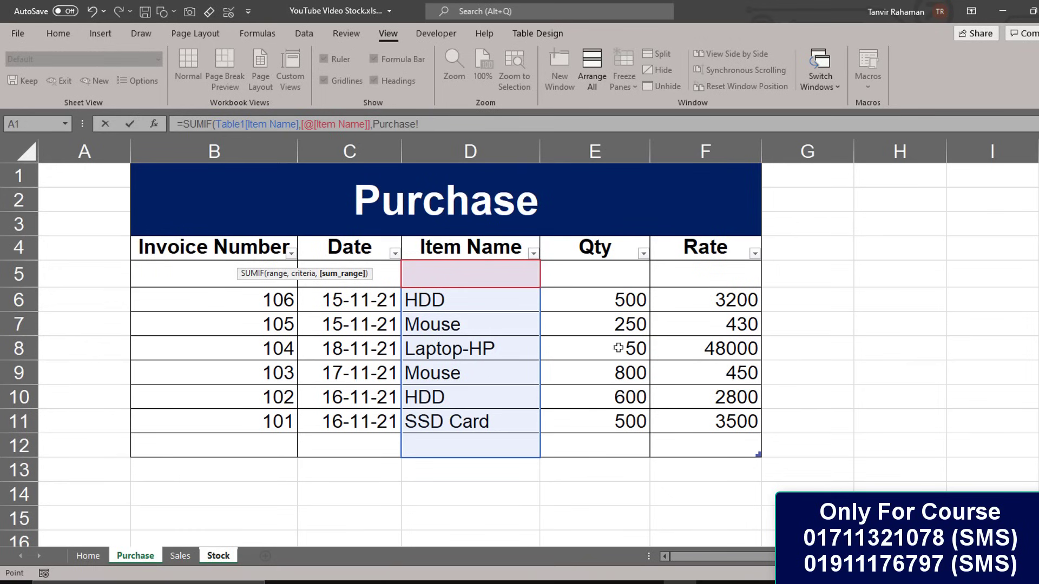
{"action": "left_click_drag", "start_coordinate": [610, 267], "coordinate": [602, 438]}
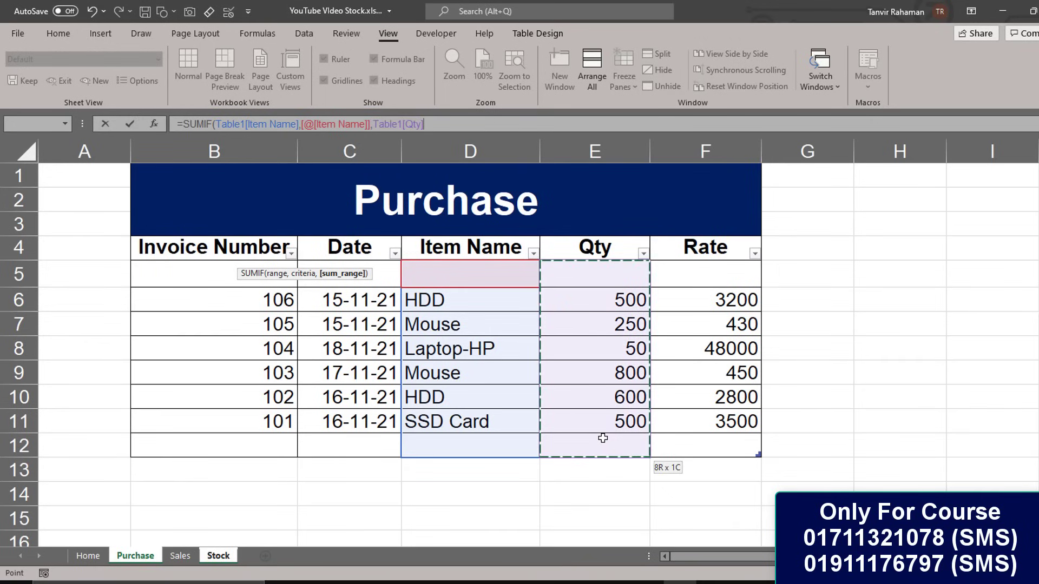
{"action": "type", "text": ")"}
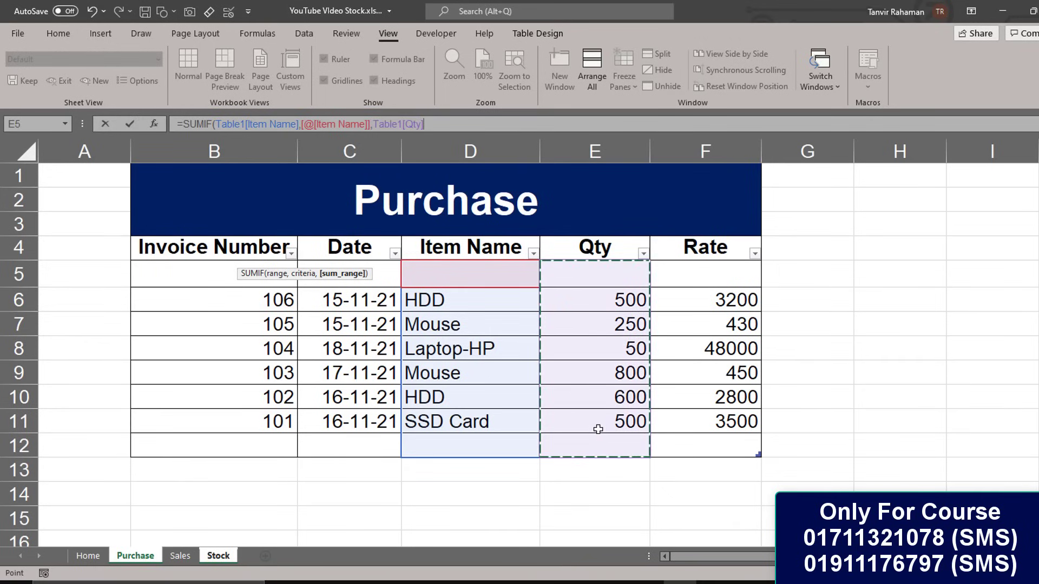
{"action": "key", "text": "Return"}
{"action": "left_click", "coordinate": [352, 253]}
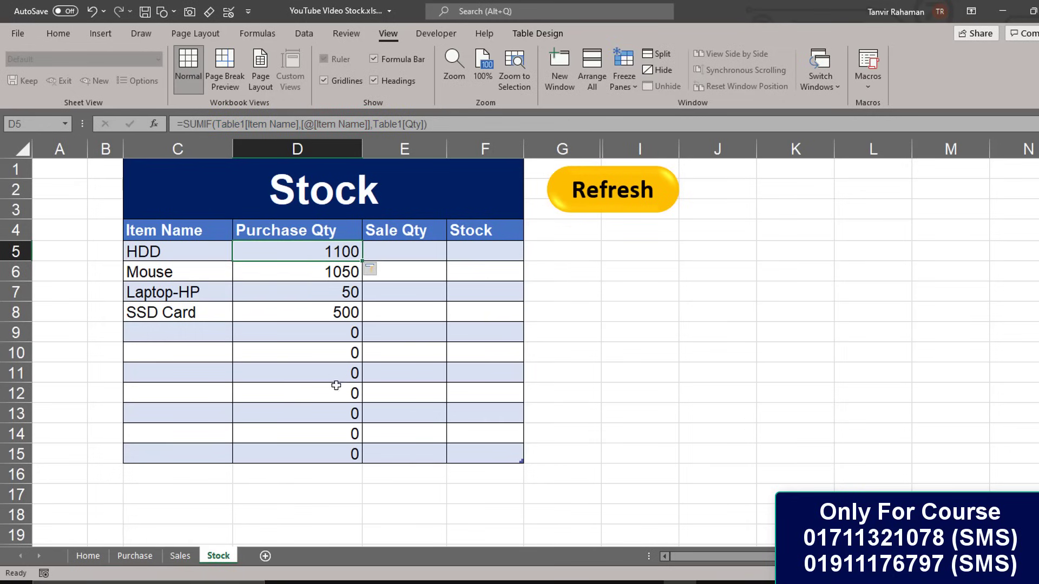
Step: In E5, total Sale Qty with =SUMIF(Table2[Item Name],[@[Item Name]],Table2[Qty])
{"action": "left_click", "coordinate": [426, 249]}
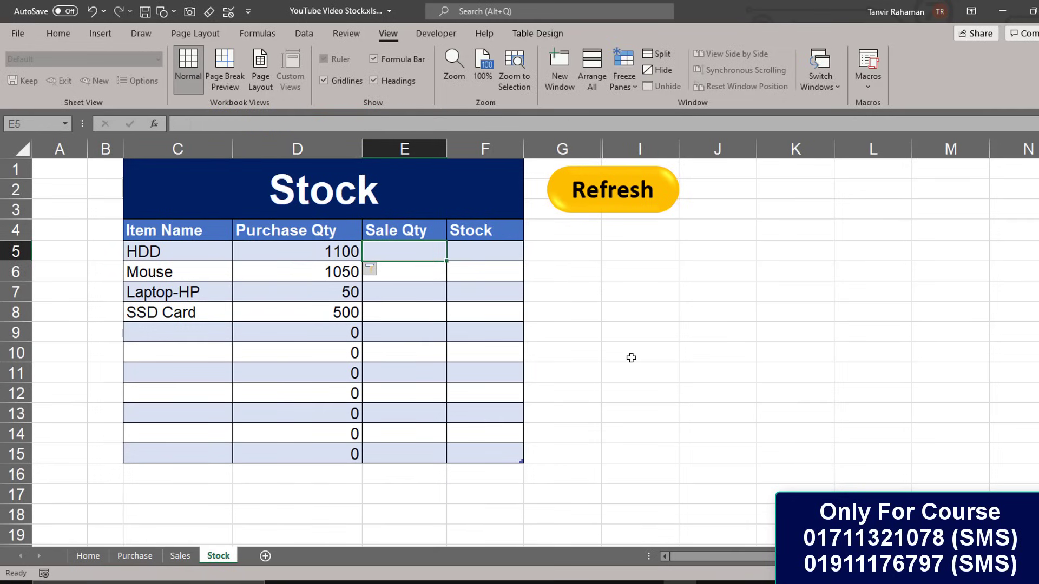
{"action": "type", "text": "=su"}
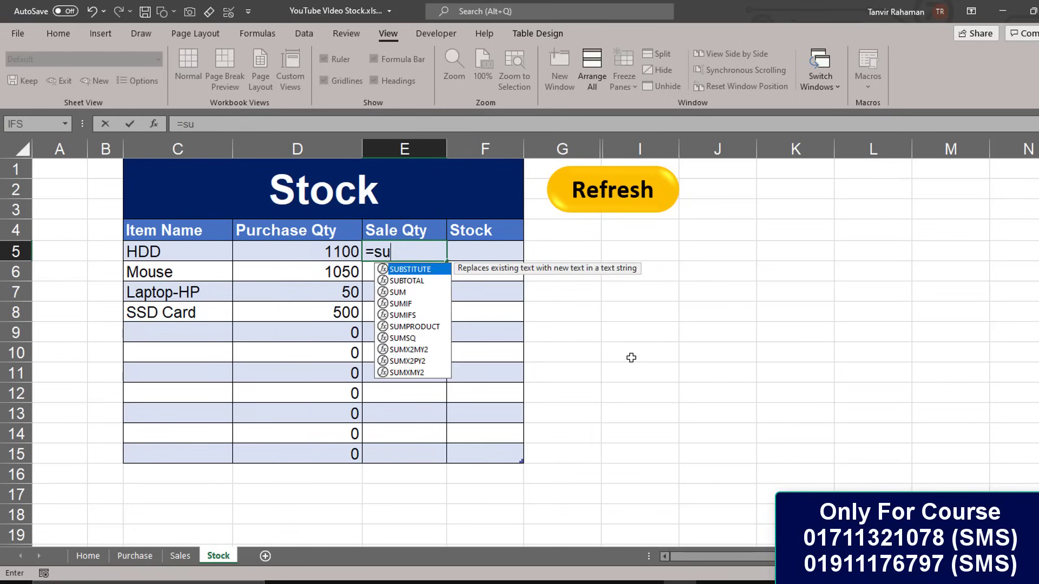
{"action": "type", "text": "m"}
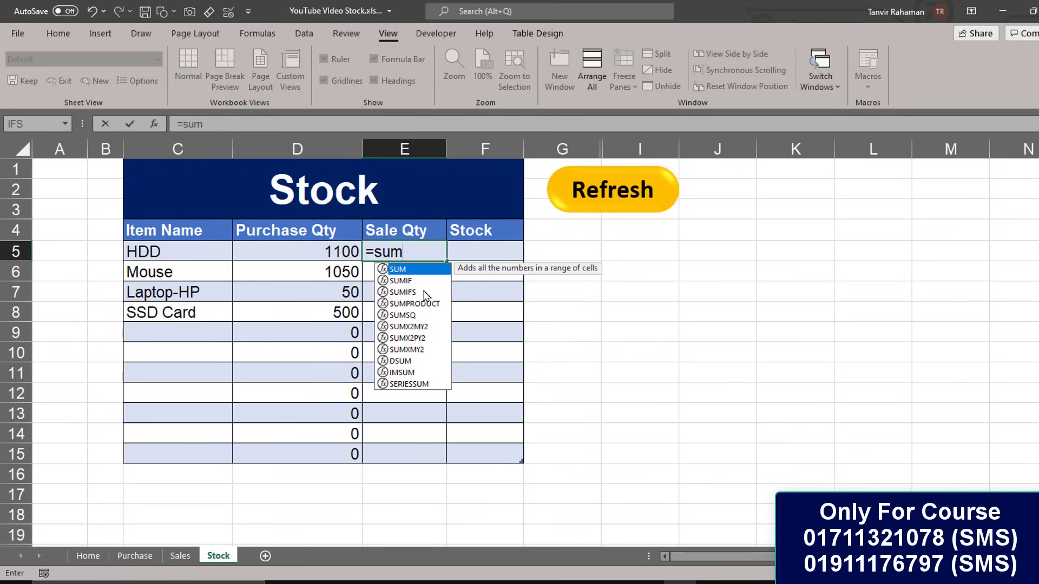
{"action": "double_click", "coordinate": [421, 281]}
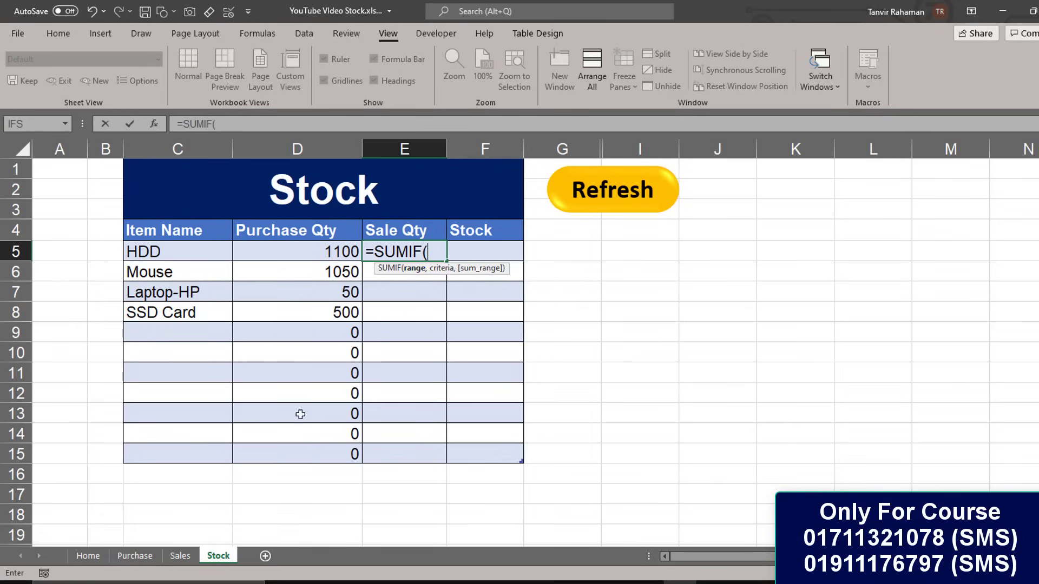
{"action": "left_click", "coordinate": [181, 556]}
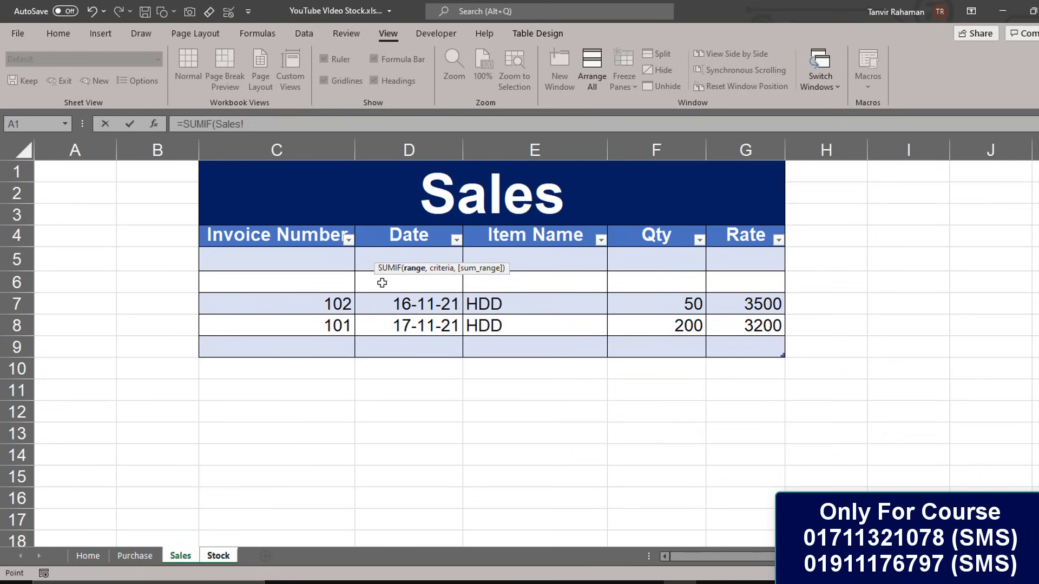
{"action": "left_click_drag", "start_coordinate": [523, 254], "coordinate": [519, 341]}
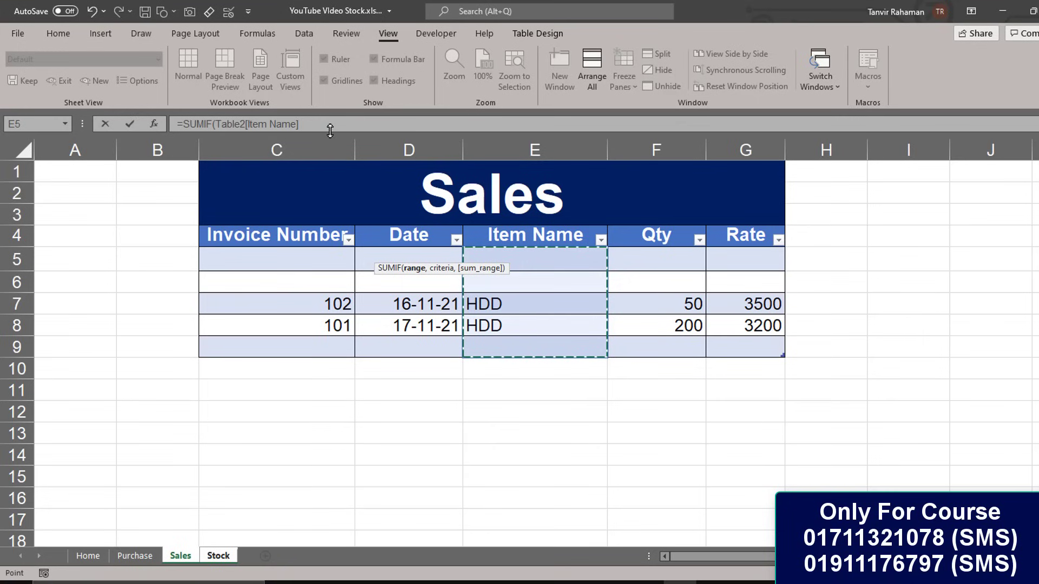
{"action": "type", "text": ","}
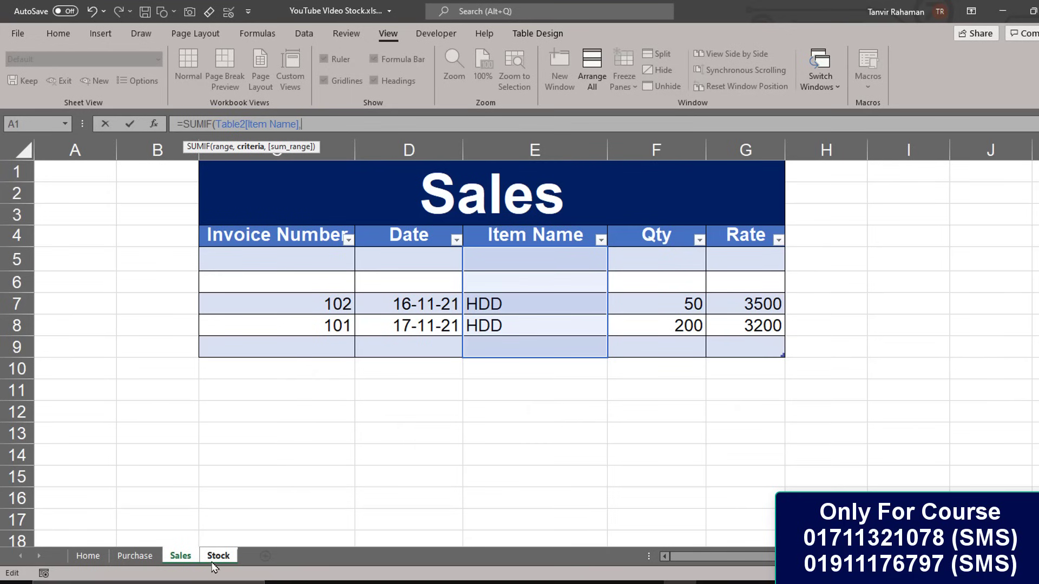
{"action": "left_click", "coordinate": [218, 555]}
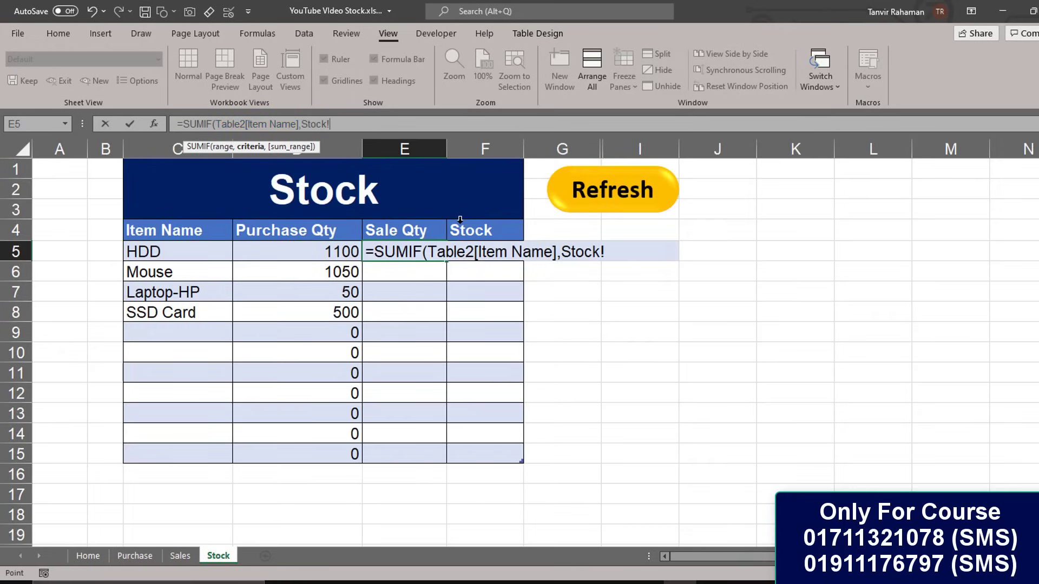
{"action": "left_click", "coordinate": [250, 147]}
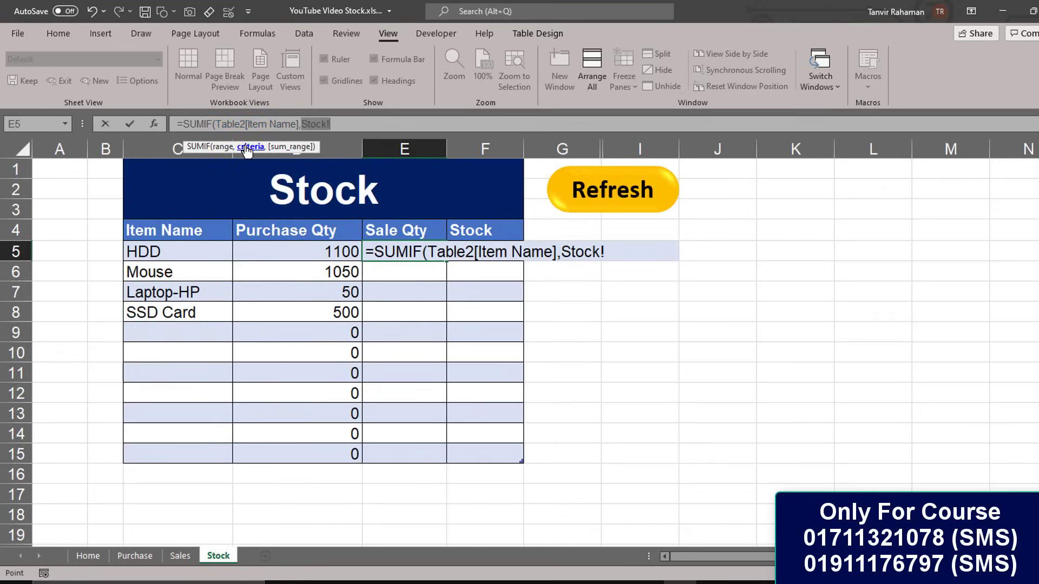
{"action": "left_click", "coordinate": [170, 249]}
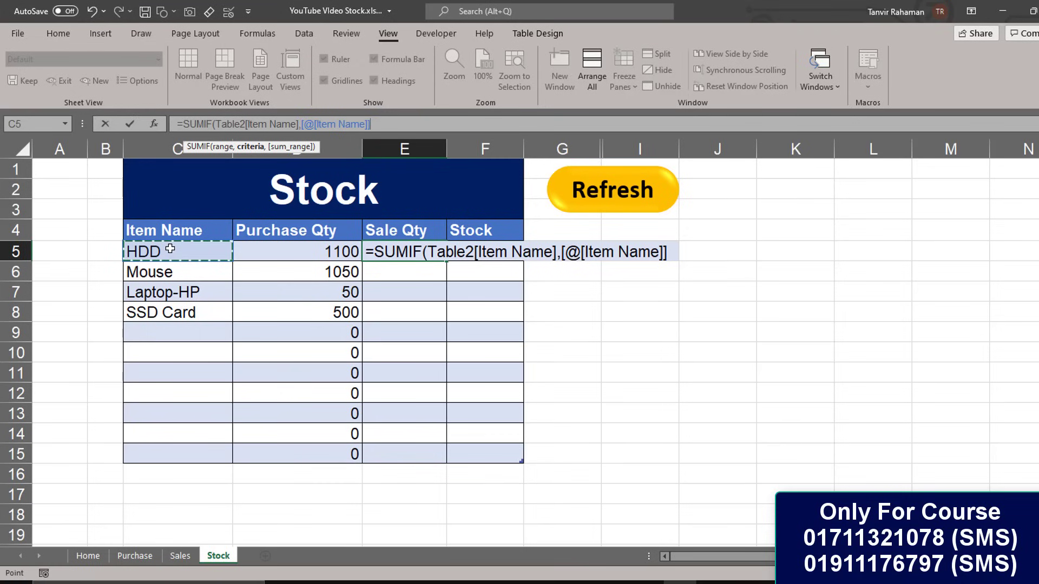
{"action": "type", "text": ","}
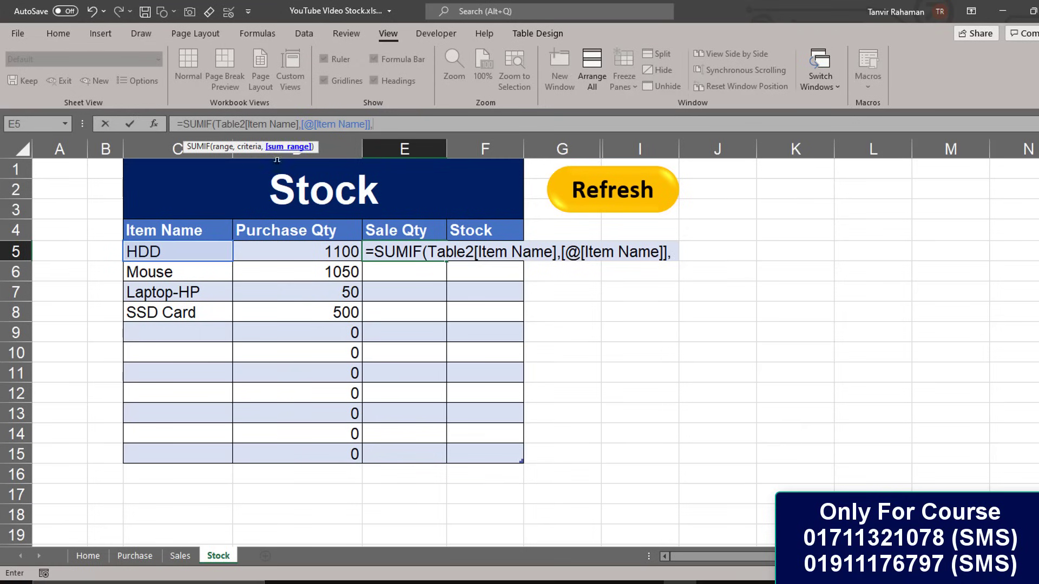
{"action": "left_click", "coordinate": [181, 563]}
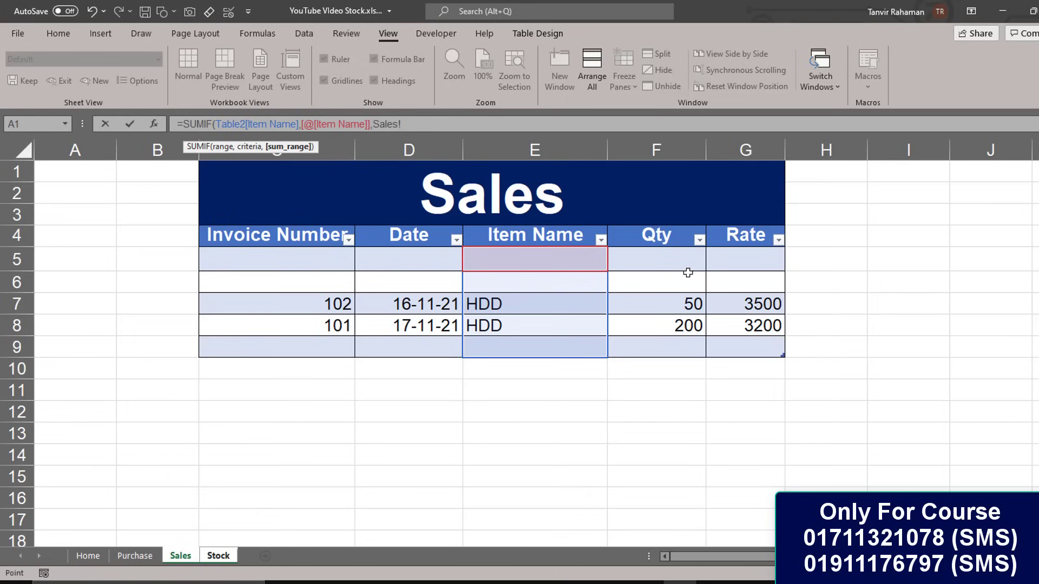
{"action": "left_click_drag", "start_coordinate": [685, 258], "coordinate": [673, 344]}
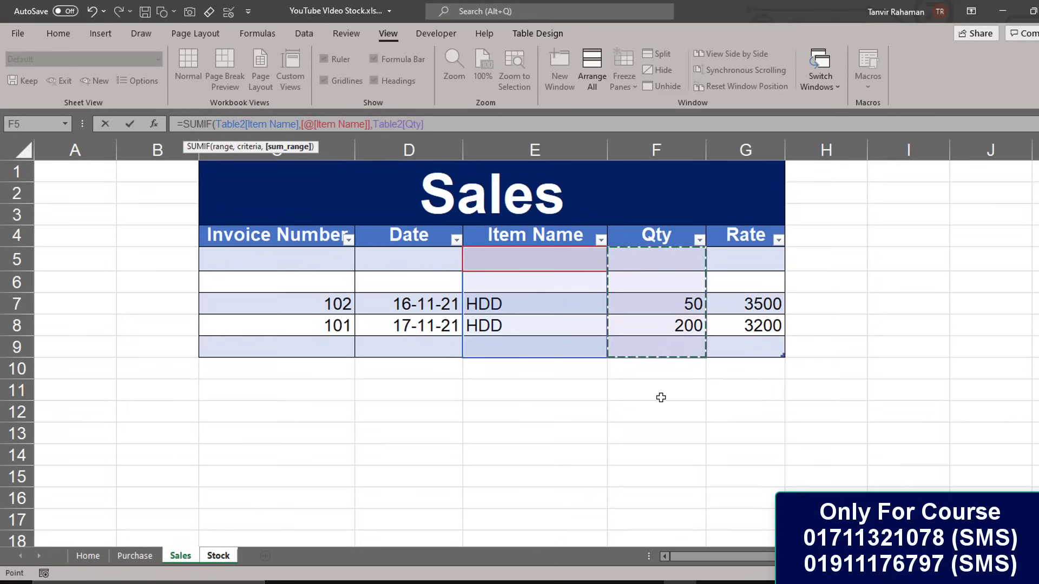
{"action": "key", "text": "Return"}
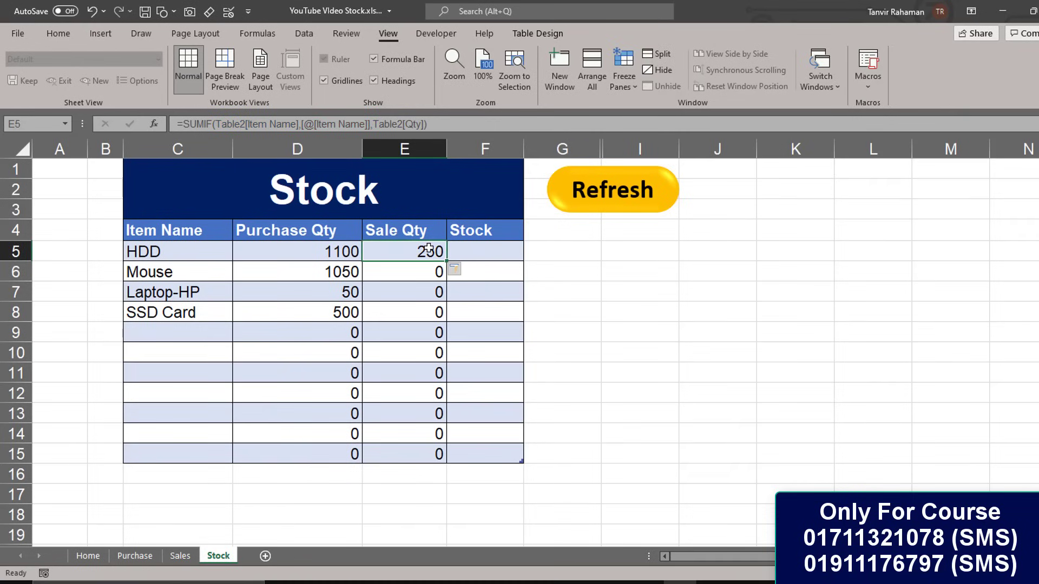
Step: In F5, compute Stock as Purchase Qty minus Sale Qty
{"action": "left_click", "coordinate": [485, 256]}
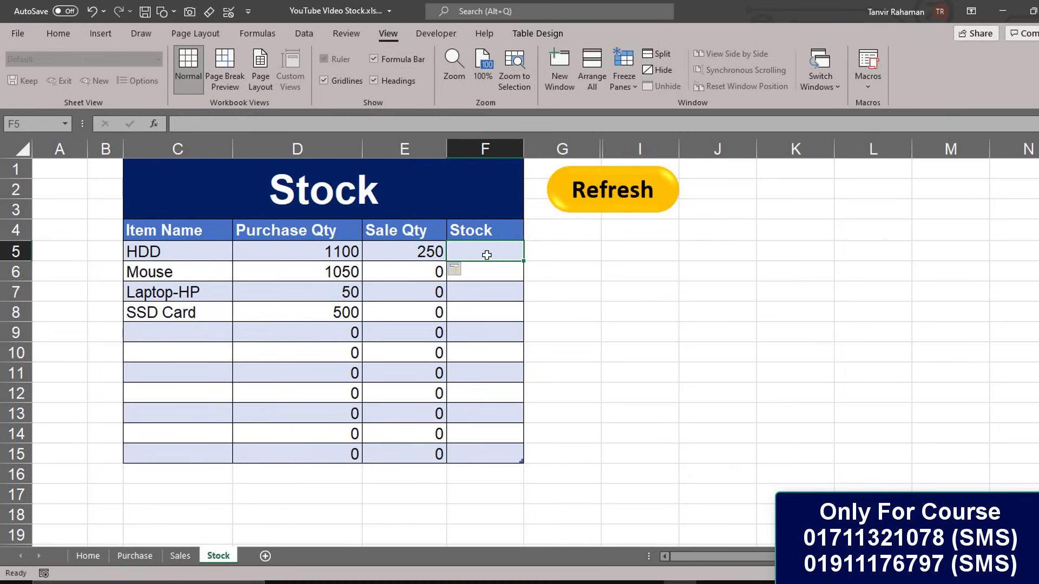
{"action": "type", "text": "="}
{"action": "left_click", "coordinate": [296, 252]}
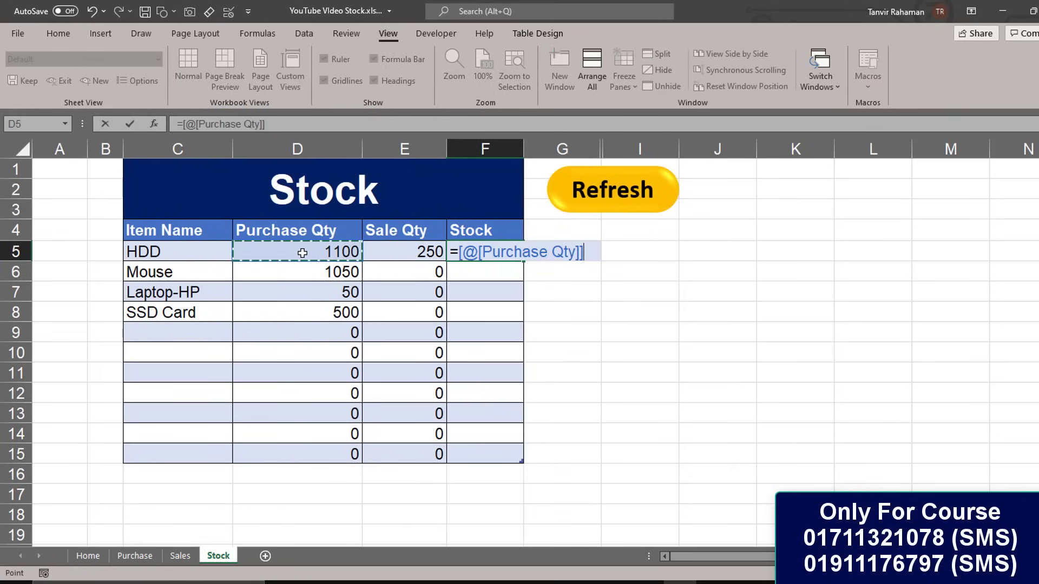
{"action": "type", "text": "-"}
{"action": "left_click", "coordinate": [429, 250]}
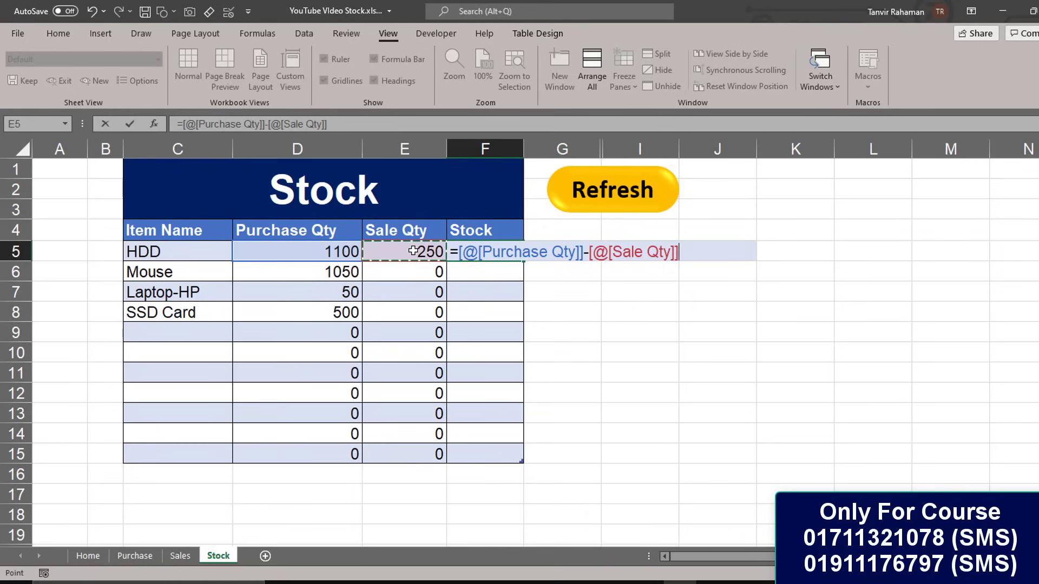
{"action": "key", "text": "Return"}
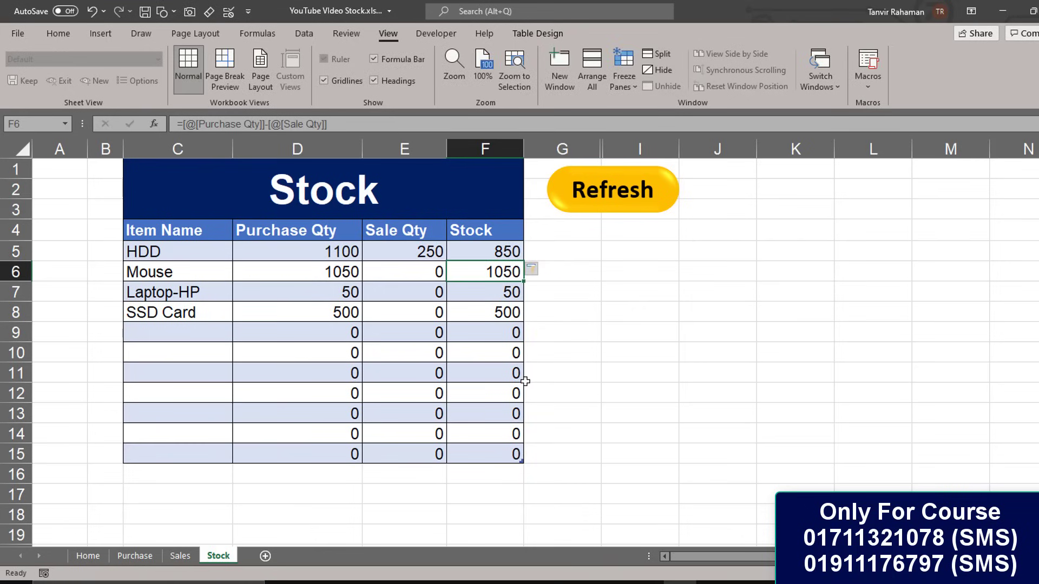
{"action": "left_click", "coordinate": [587, 301]}
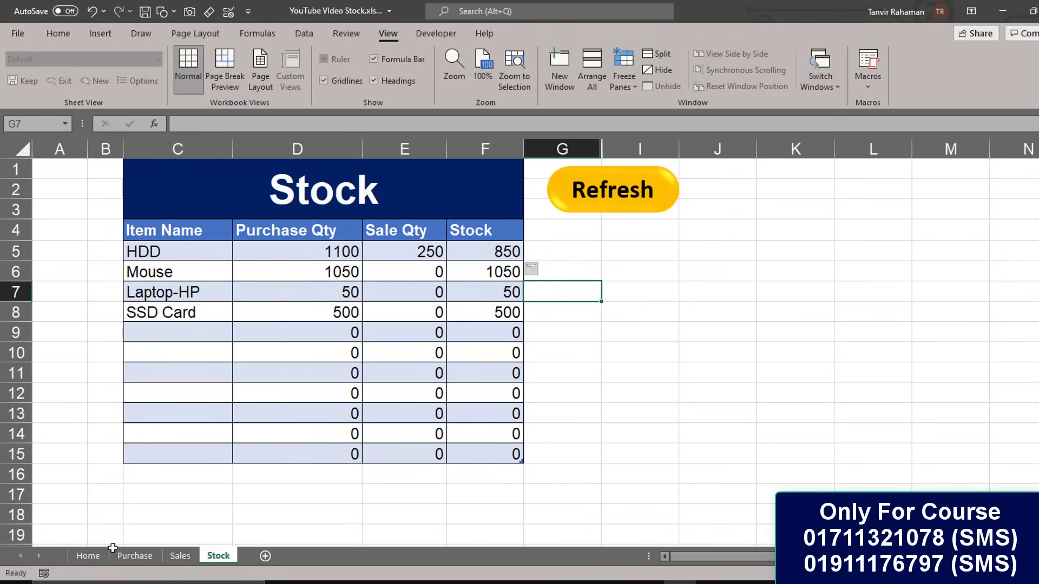
Step: Review the Stock formulas, item names and existing sales invoice numbers, ending on Home
{"action": "left_click", "coordinate": [88, 556]}
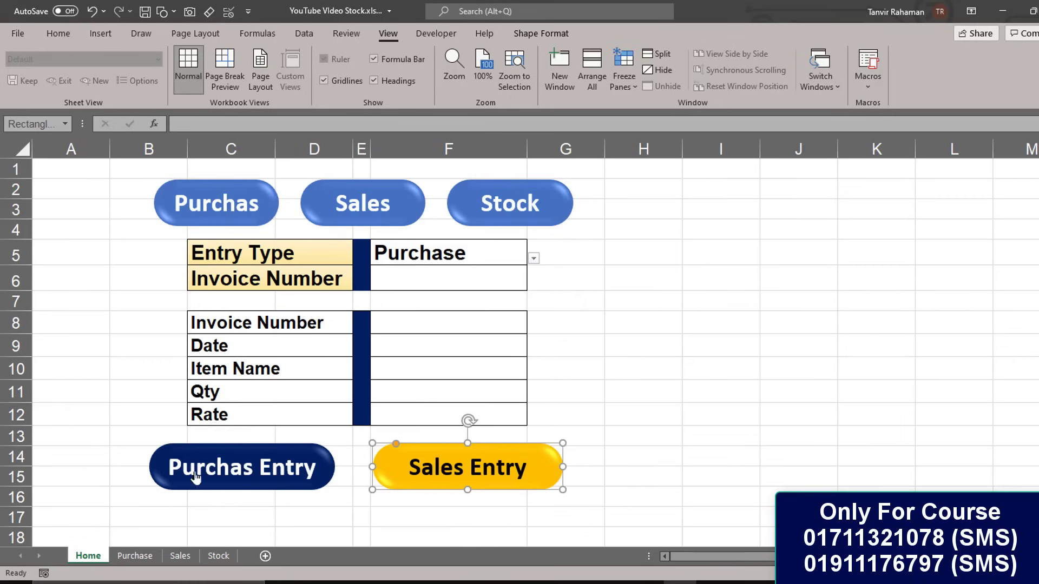
{"action": "left_click", "coordinate": [218, 555]}
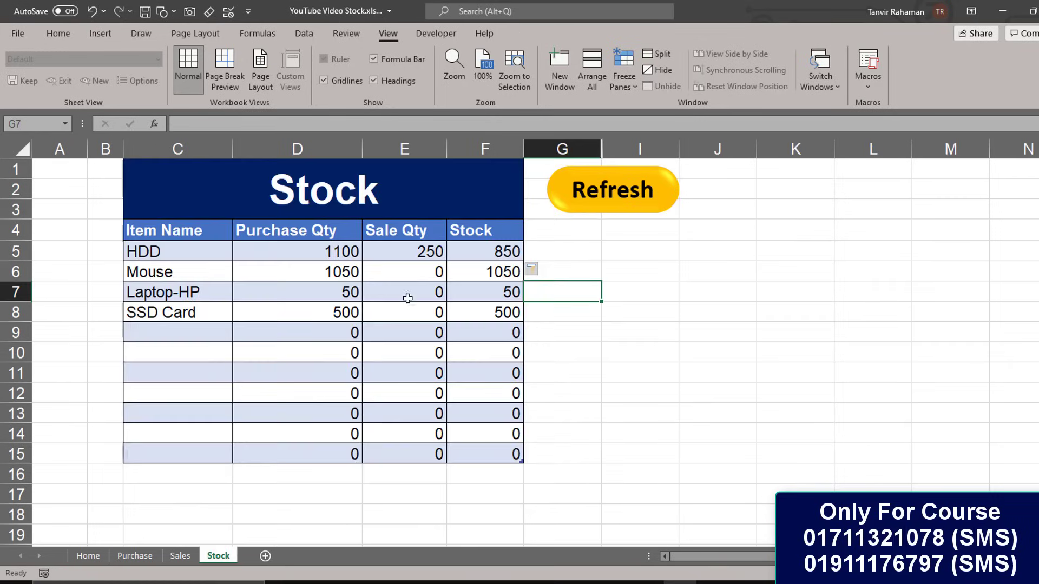
{"action": "left_click", "coordinate": [311, 257]}
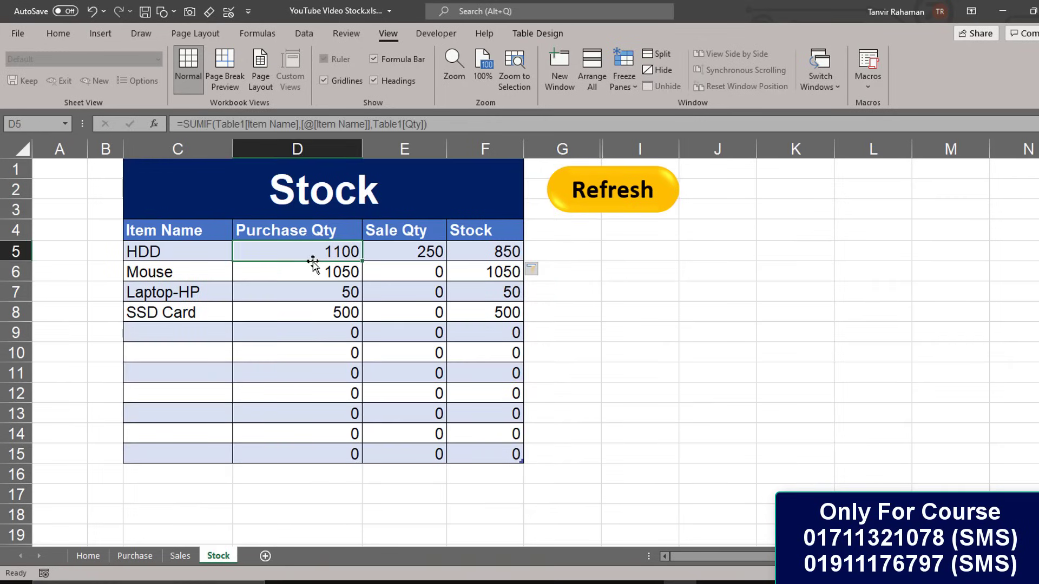
{"action": "left_click", "coordinate": [165, 273]}
{"action": "left_click", "coordinate": [176, 298]}
{"action": "left_click", "coordinate": [175, 317]}
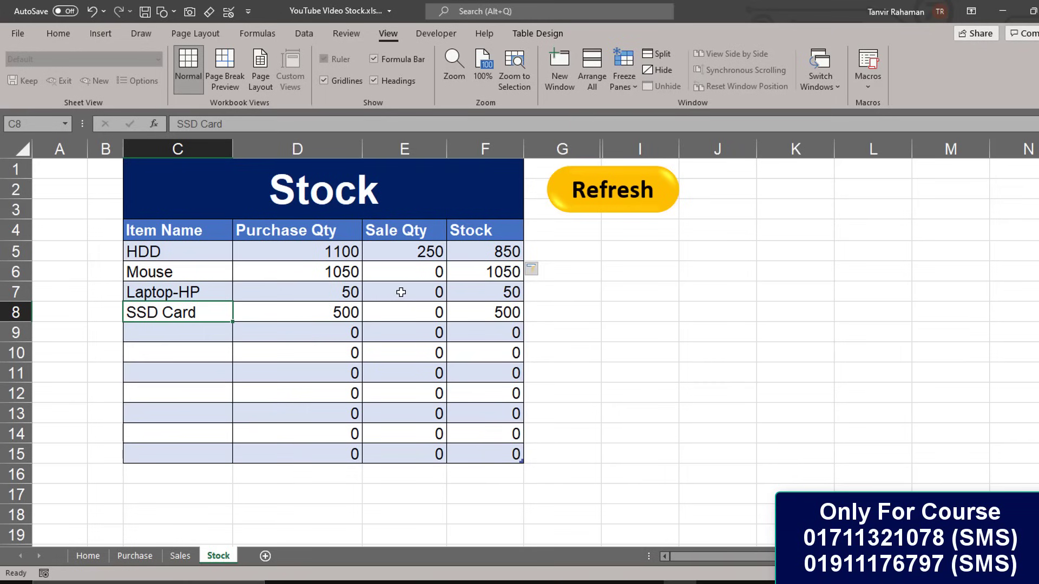
{"action": "left_click", "coordinate": [95, 556]}
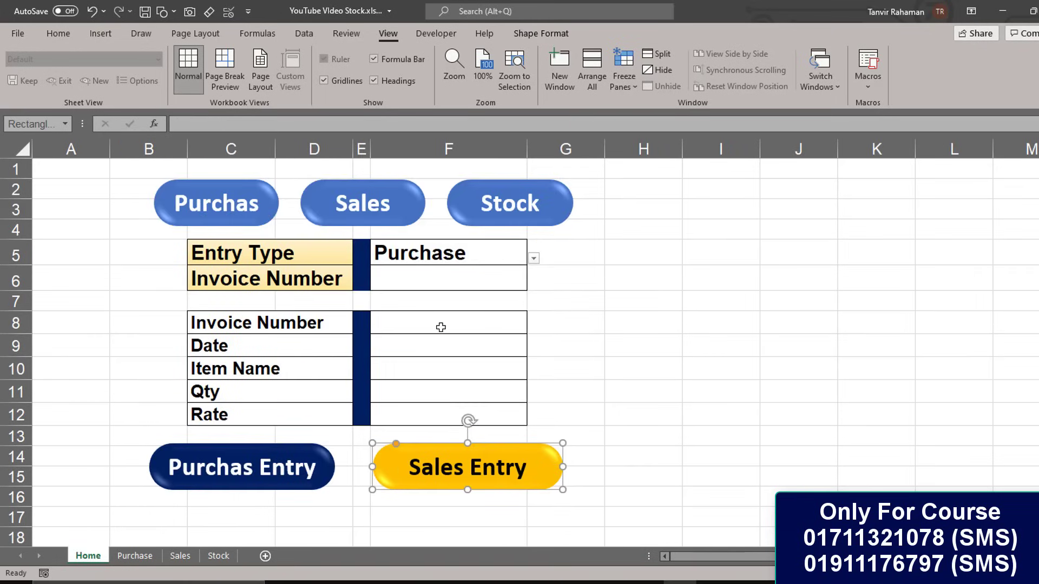
{"action": "left_click", "coordinate": [441, 327]}
{"action": "left_click", "coordinate": [379, 211]}
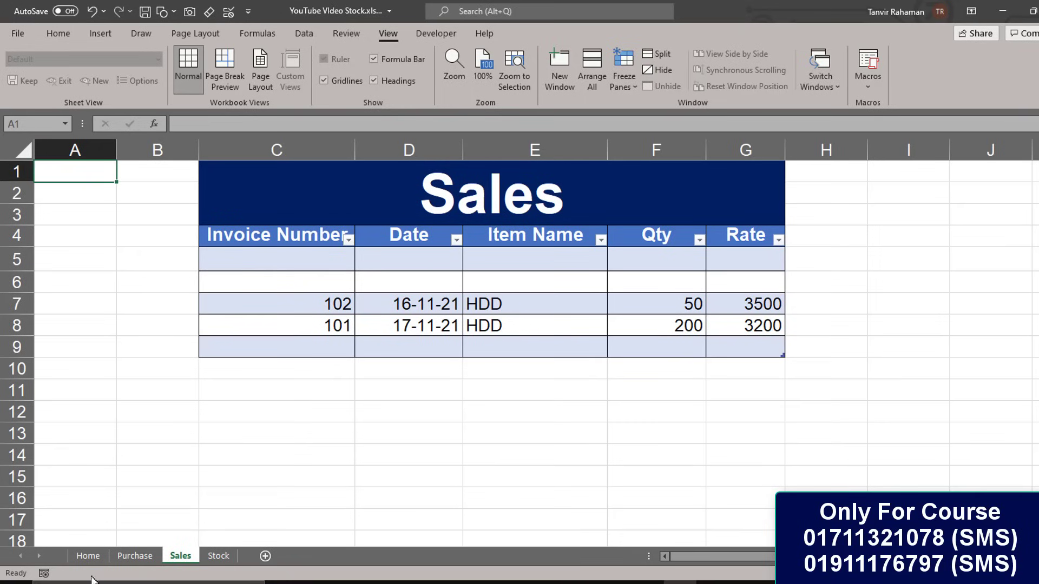
{"action": "left_click", "coordinate": [87, 556]}
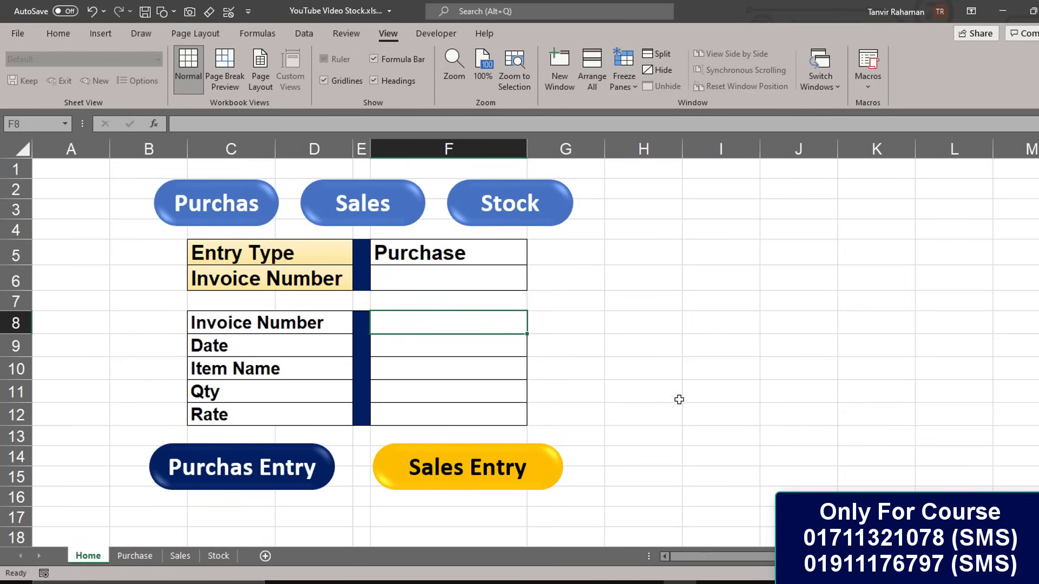
Step: Enter invoice 103, date 17-11-21, item Laptop-Hp and quantity 25 in the Home form
{"action": "type", "text": "103"}
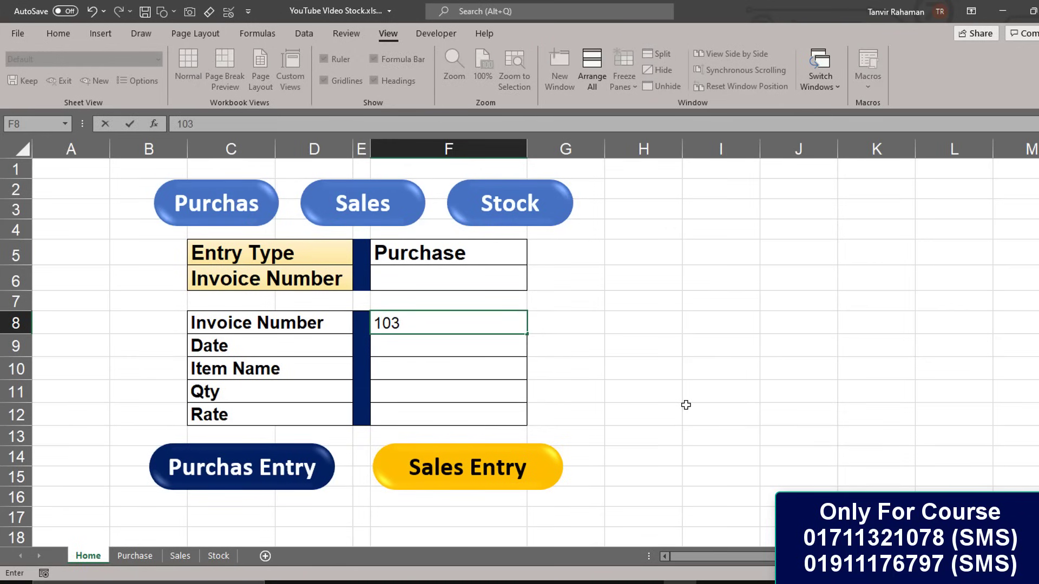
{"action": "key", "text": "Return"}
{"action": "type", "text": "1"}
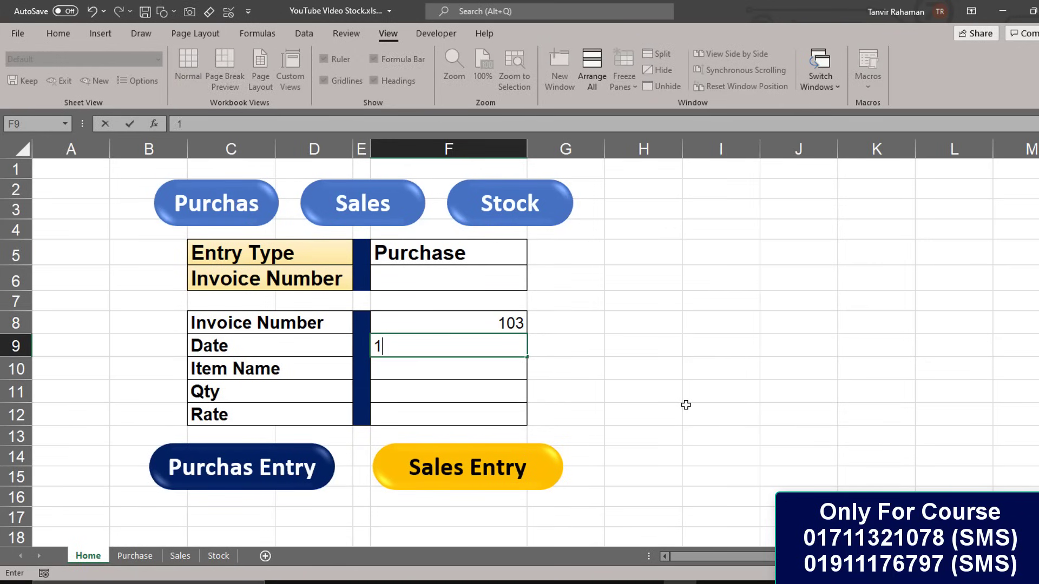
{"action": "type", "text": "7-11-21"}
{"action": "key", "text": "Return"}
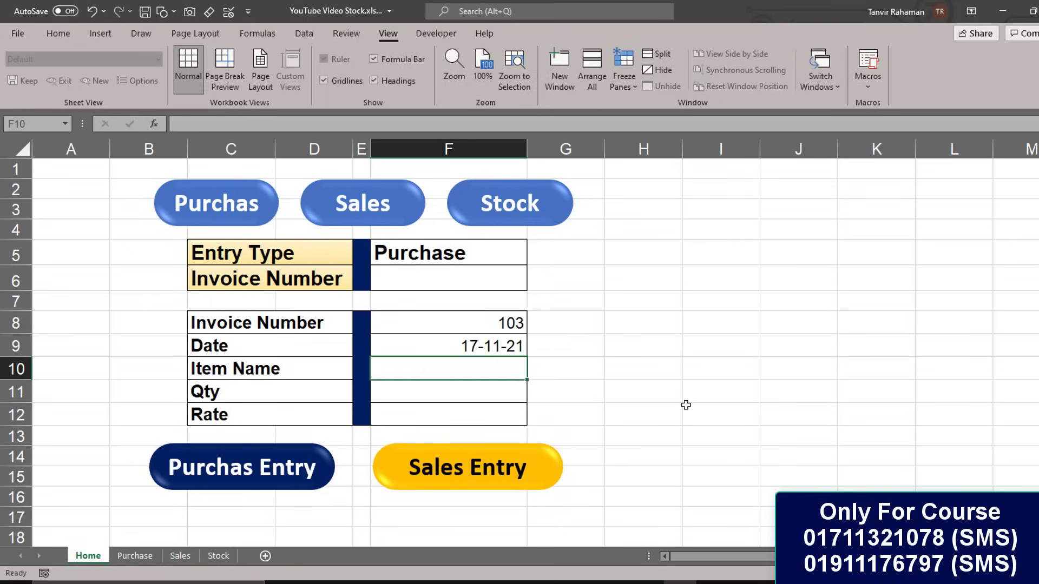
{"action": "type", "text": "Laptop-"}
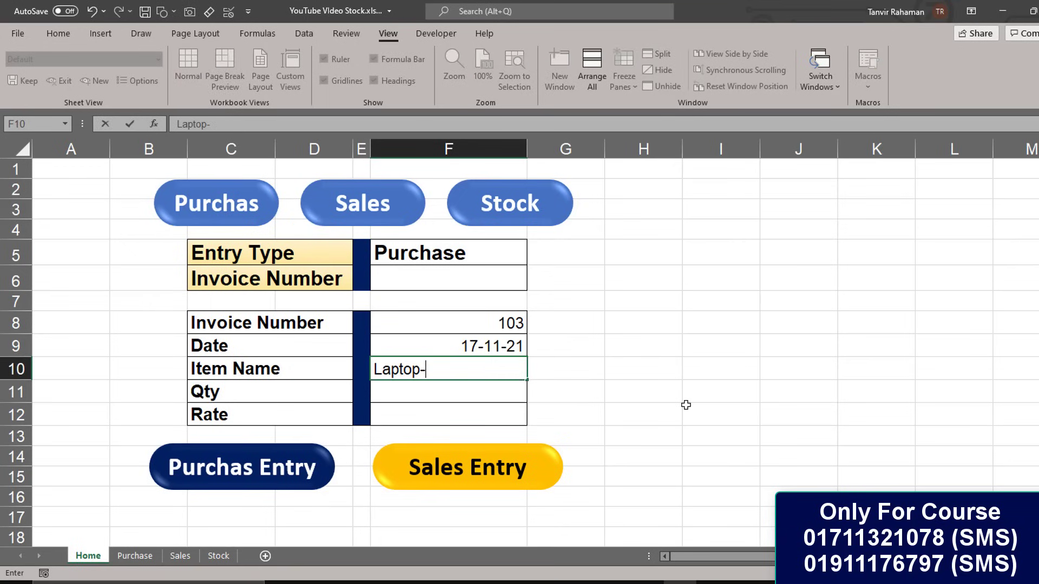
{"action": "type", "text": "Hp"}
{"action": "key", "text": "Return"}
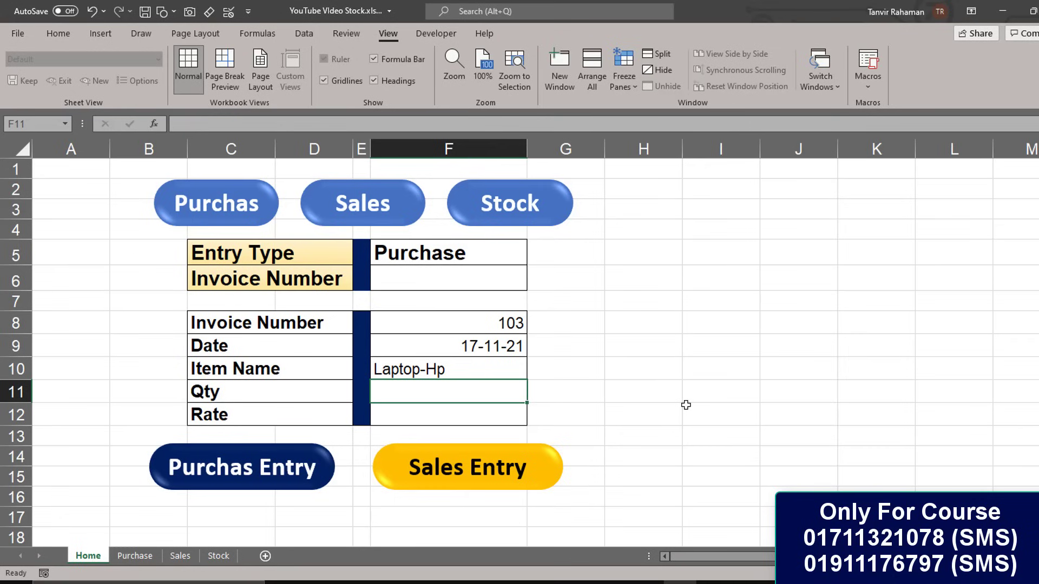
{"action": "type", "text": "25"}
{"action": "key", "text": "Return"}
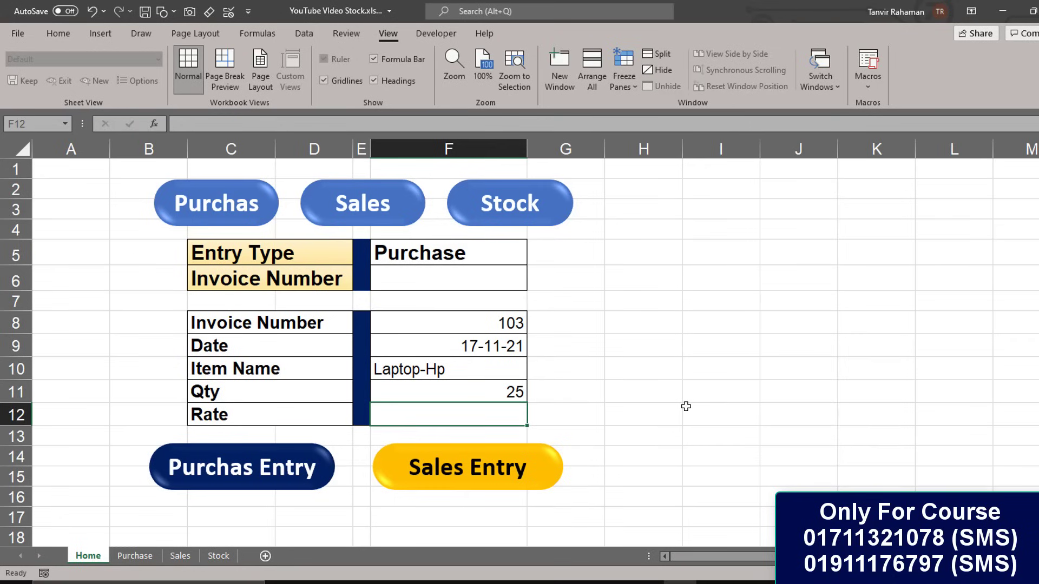
Step: Enter rate 55000, record the form as a Sales entry, and check Stock
{"action": "type", "text": "55000"}
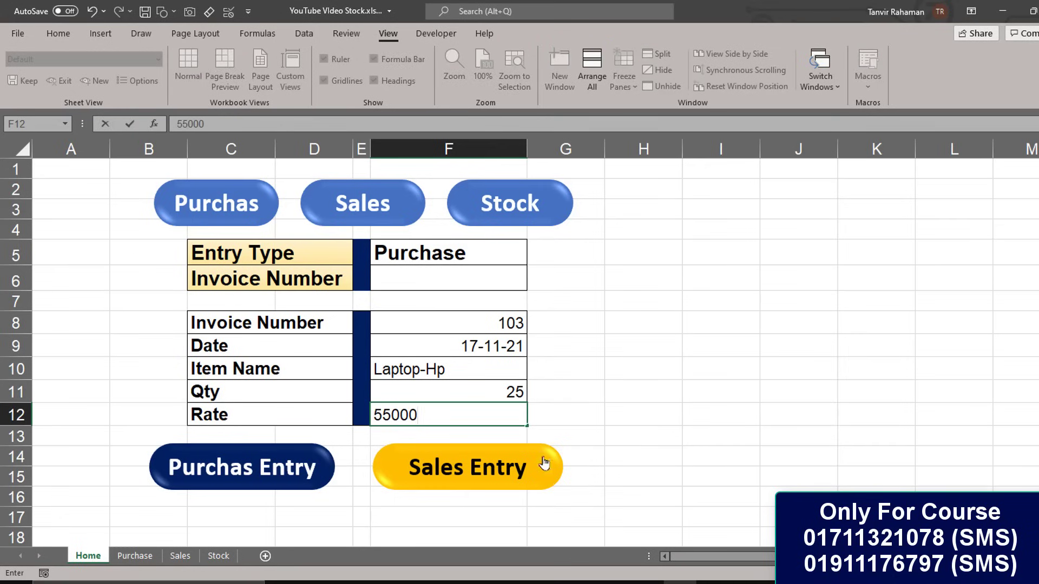
{"action": "left_click", "coordinate": [481, 470]}
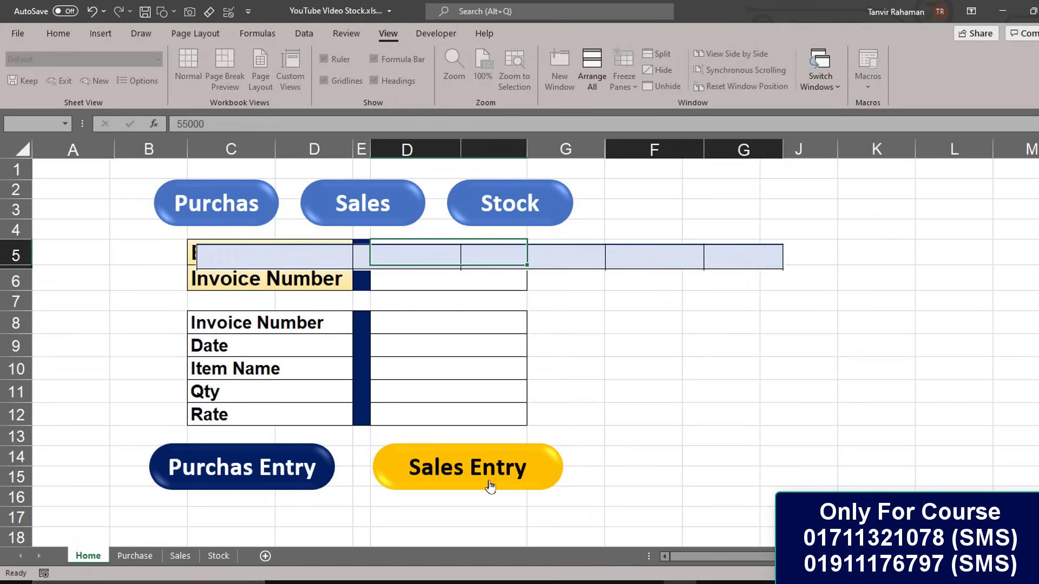
{"action": "left_click", "coordinate": [493, 202]}
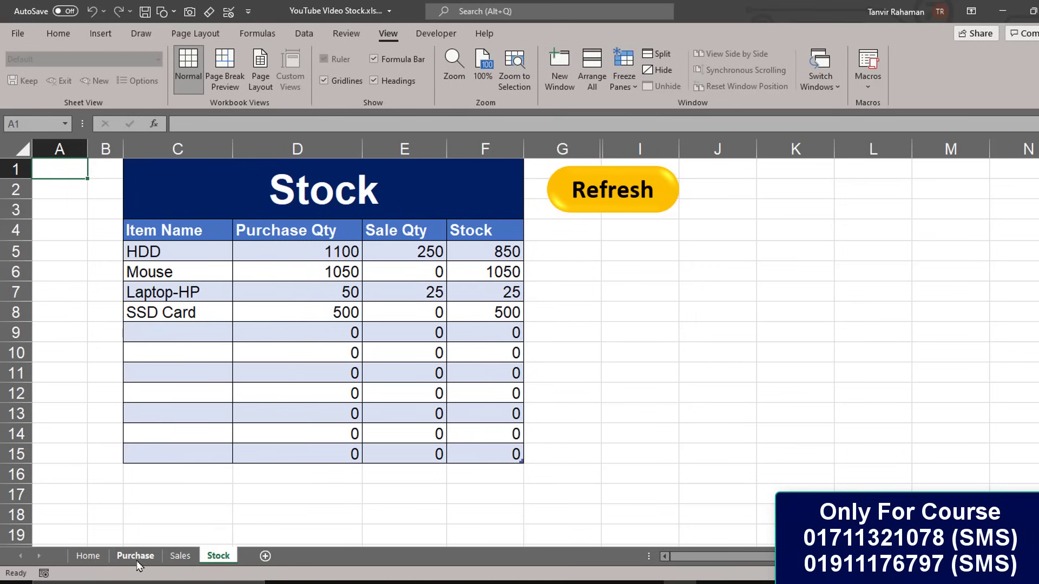
Step: Check the latest purchase invoice number, 106, then return to the Home form
{"action": "left_click", "coordinate": [87, 557]}
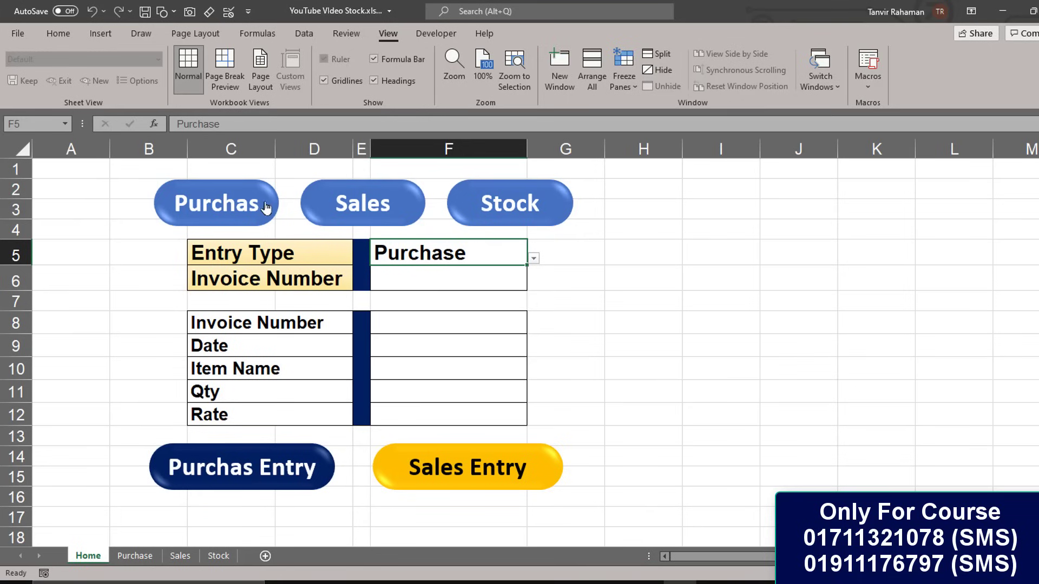
{"action": "left_click", "coordinate": [242, 206]}
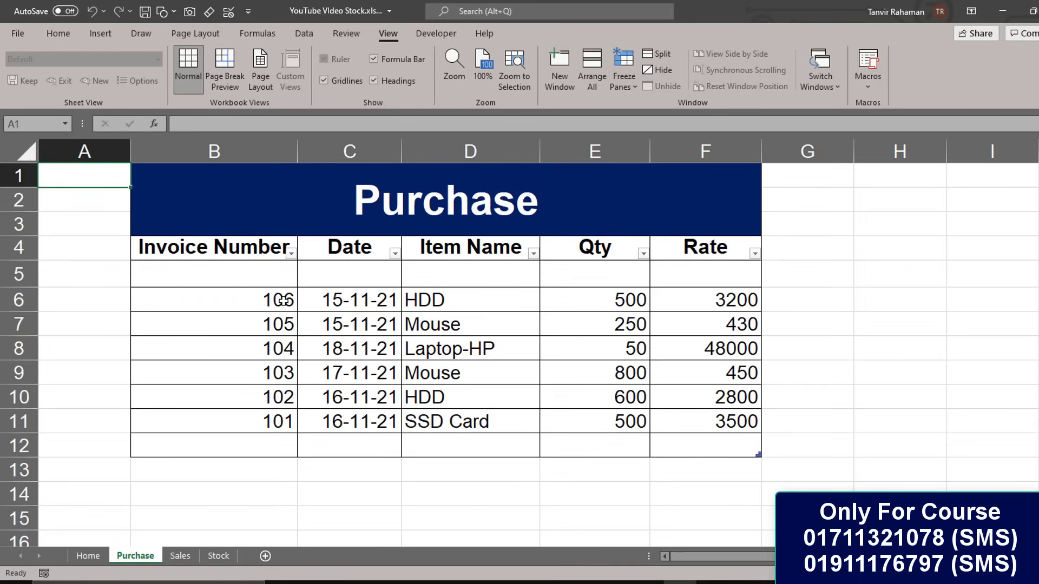
{"action": "left_click", "coordinate": [88, 556]}
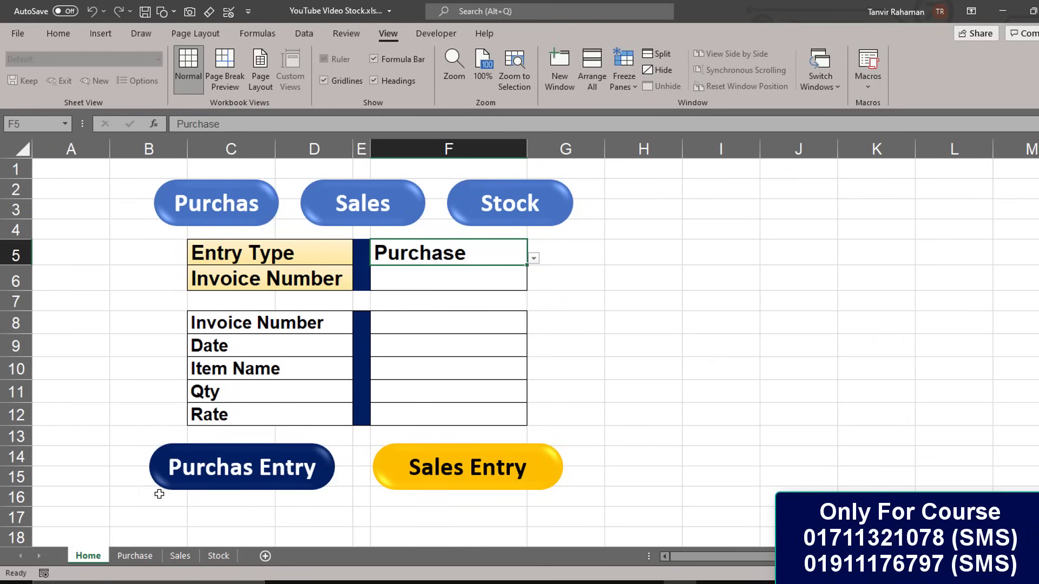
Step: Enter invoice 107, date 16-11-21 and item Mobile-Nokia in the Home form
{"action": "left_click", "coordinate": [406, 320]}
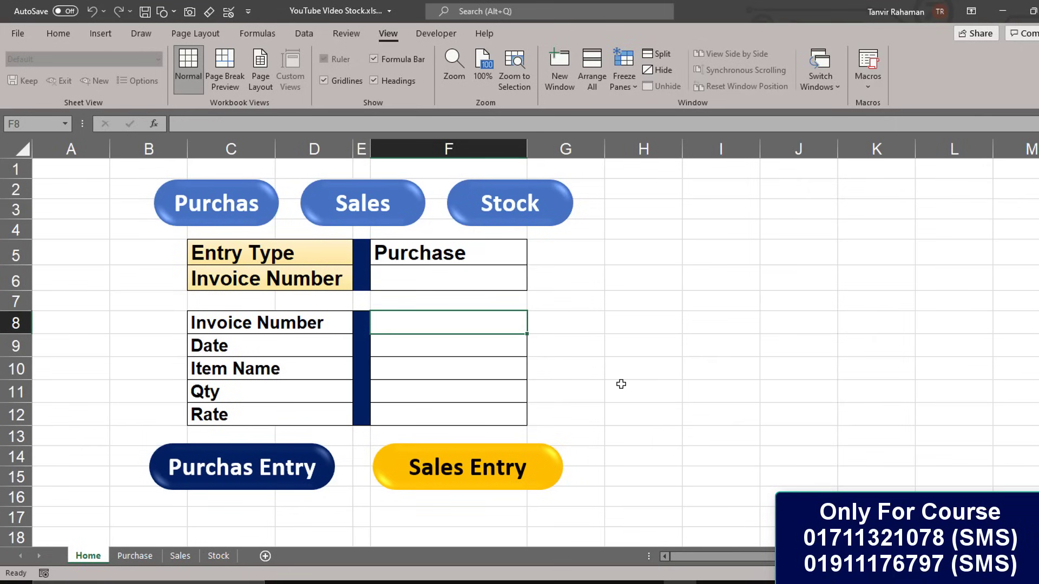
{"action": "type", "text": "107"}
{"action": "key", "text": "Return"}
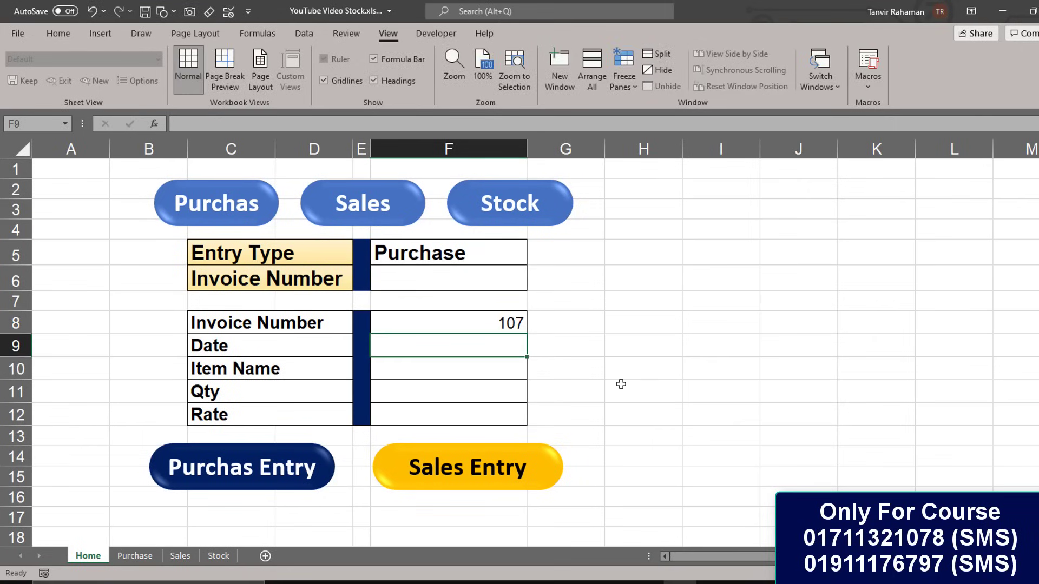
{"action": "type", "text": "16-11-"}
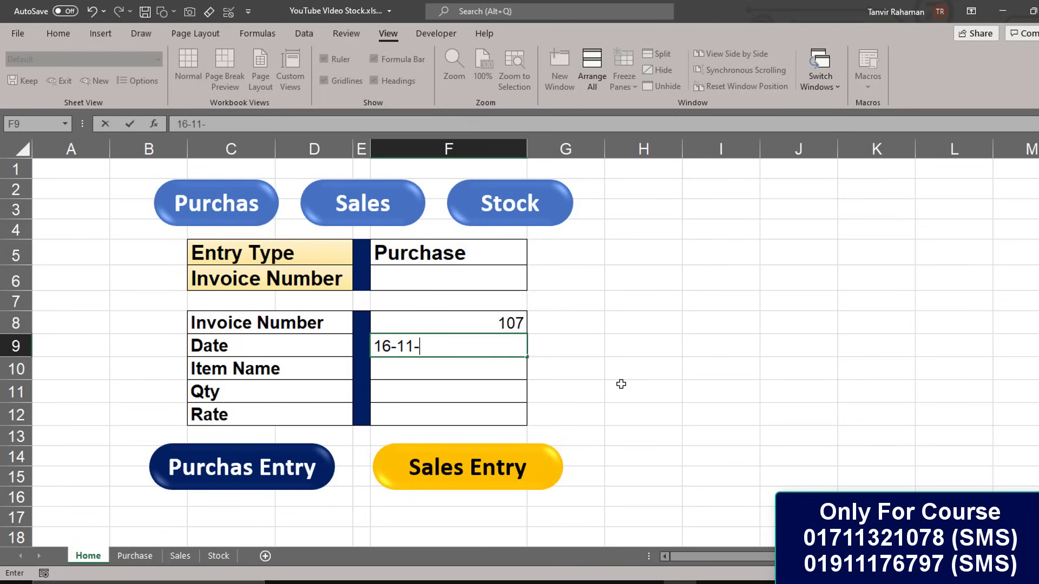
{"action": "type", "text": "21"}
{"action": "key", "text": "Return"}
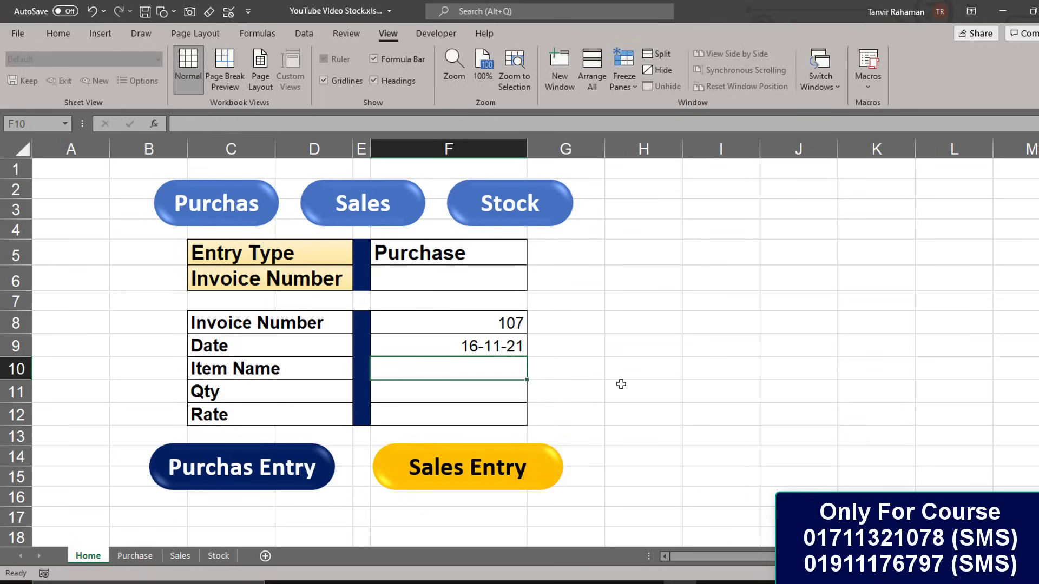
{"action": "type", "text": "M"}
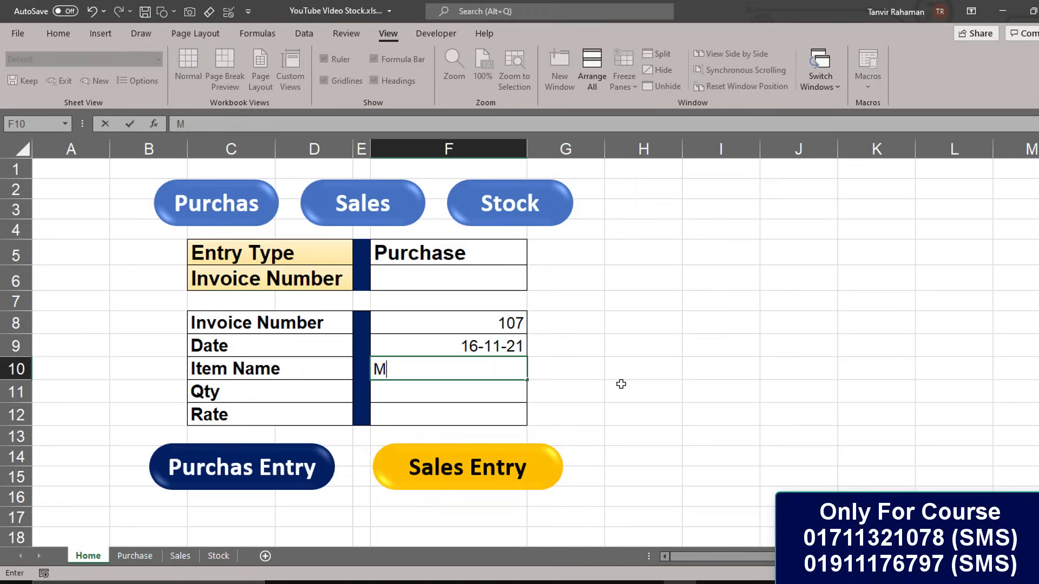
{"action": "type", "text": "obile-"}
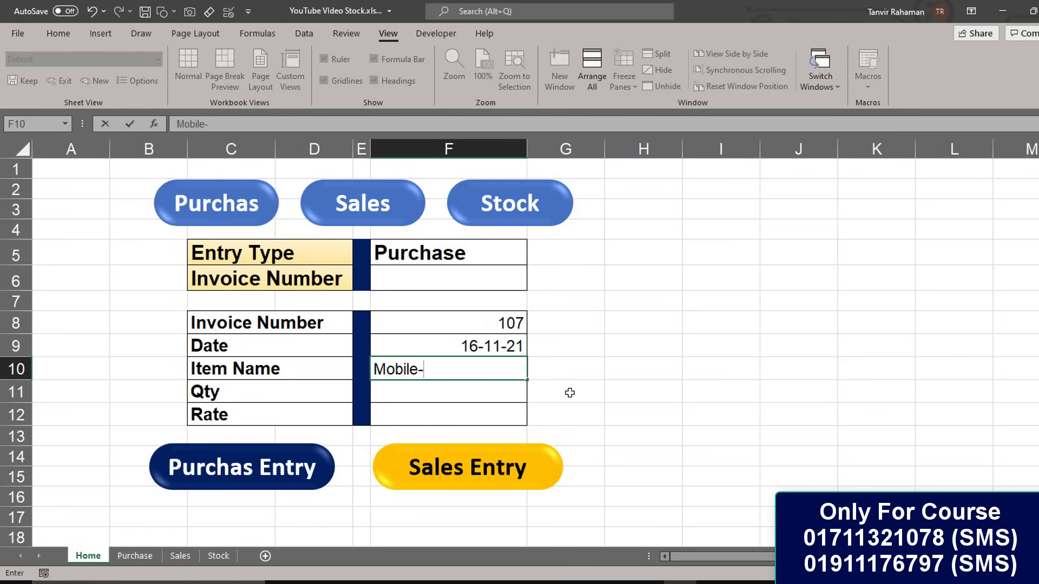
{"action": "type", "text": "Nokia"}
{"action": "left_click", "coordinate": [436, 385]}
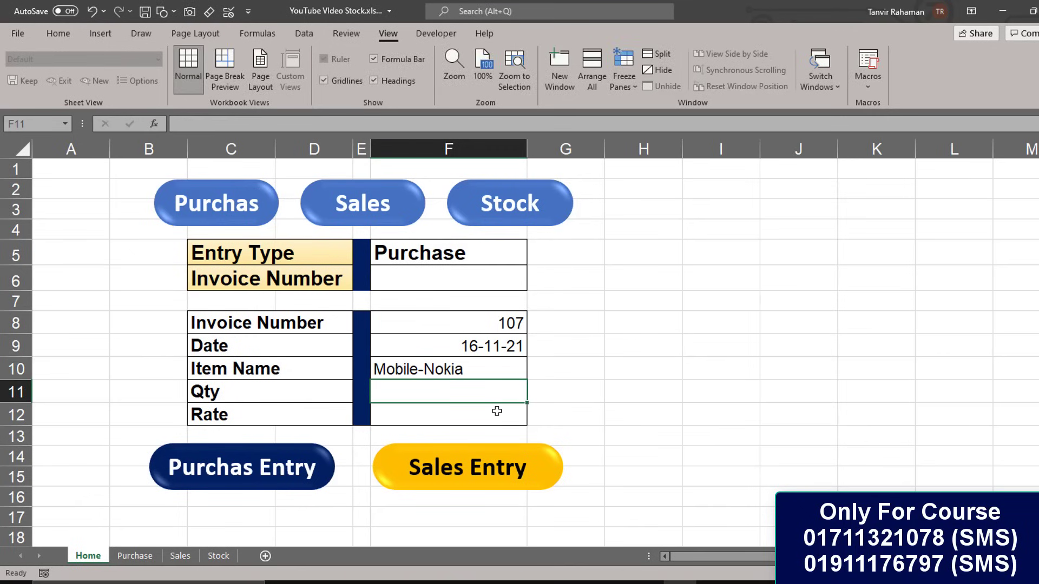
Step: Add quantity 1500 and rate 2500, submit as a Purchase entry, and verify the new row
{"action": "type", "text": "1500"}
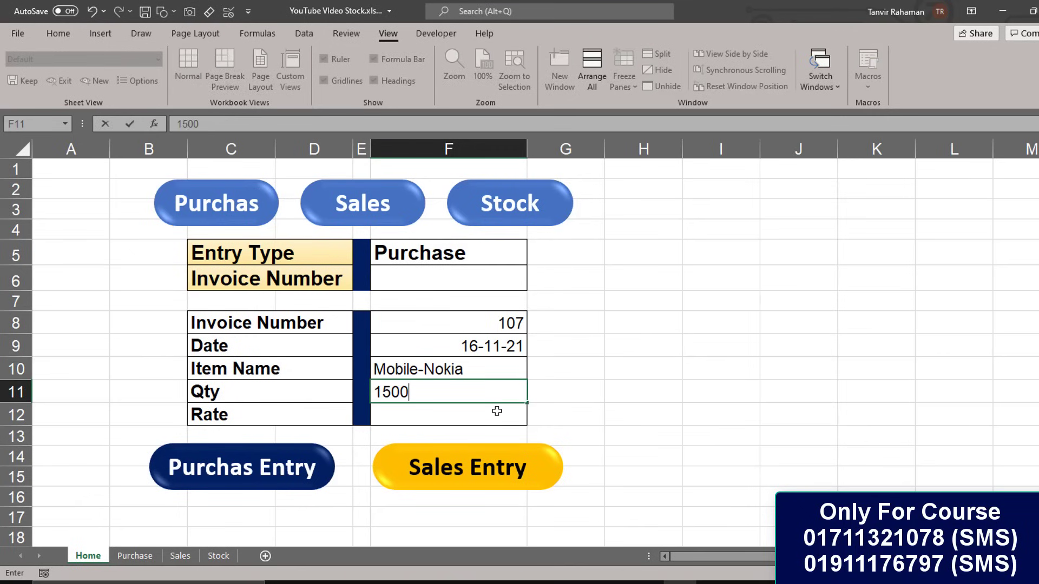
{"action": "left_click", "coordinate": [496, 411]}
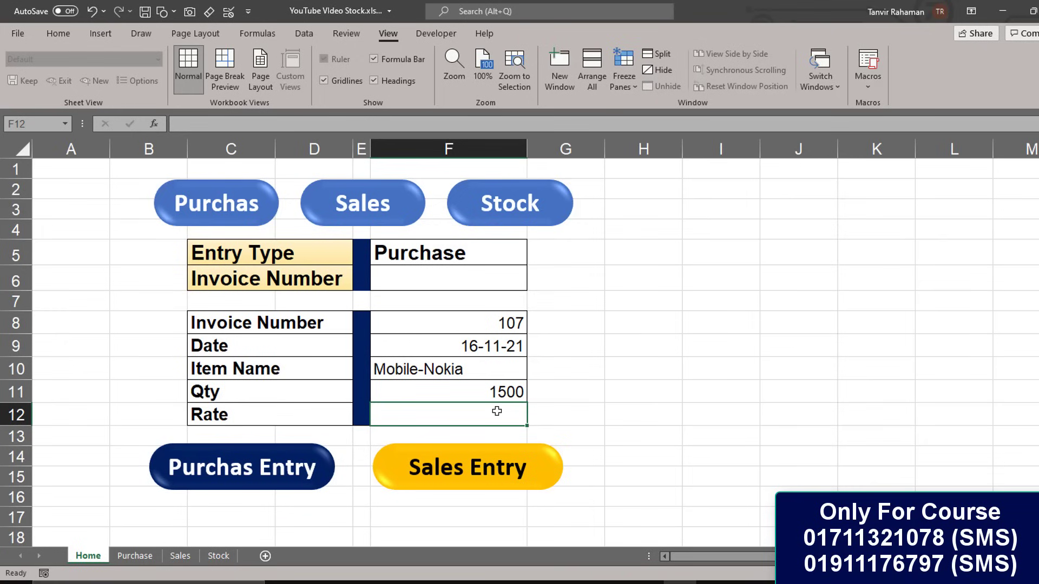
{"action": "type", "text": "2500"}
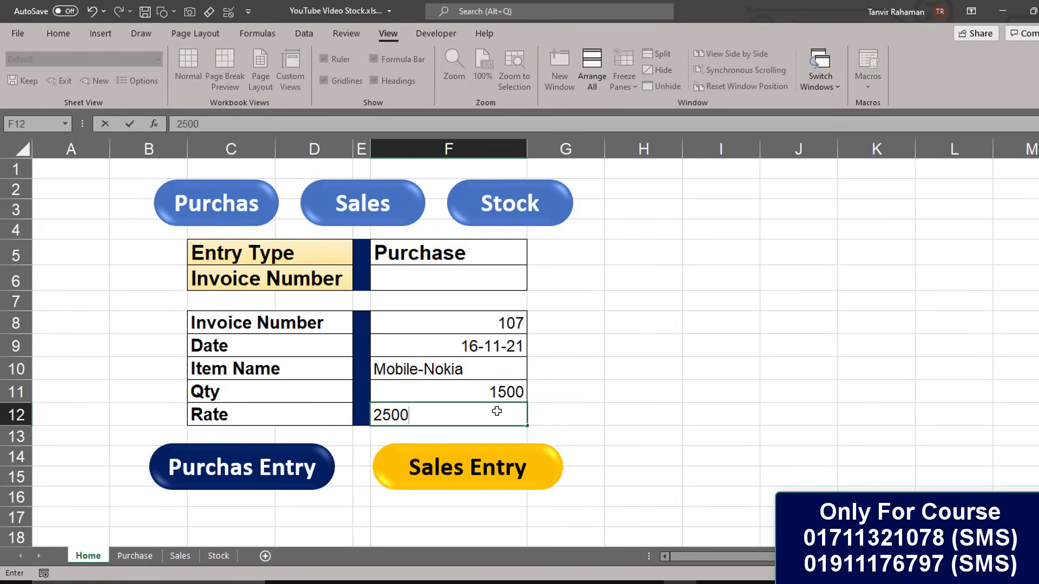
{"action": "left_click", "coordinate": [323, 475]}
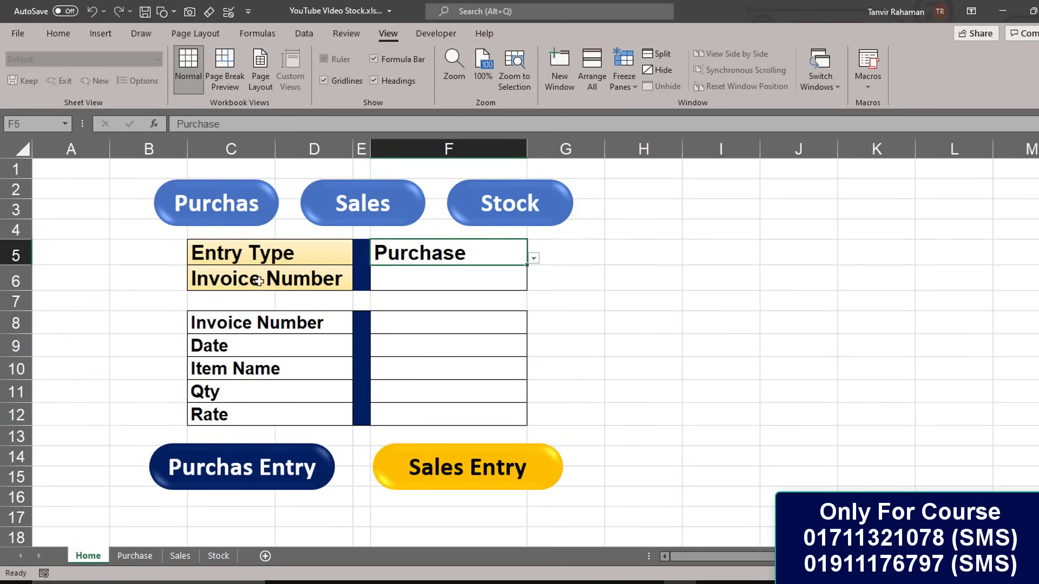
{"action": "left_click", "coordinate": [241, 211]}
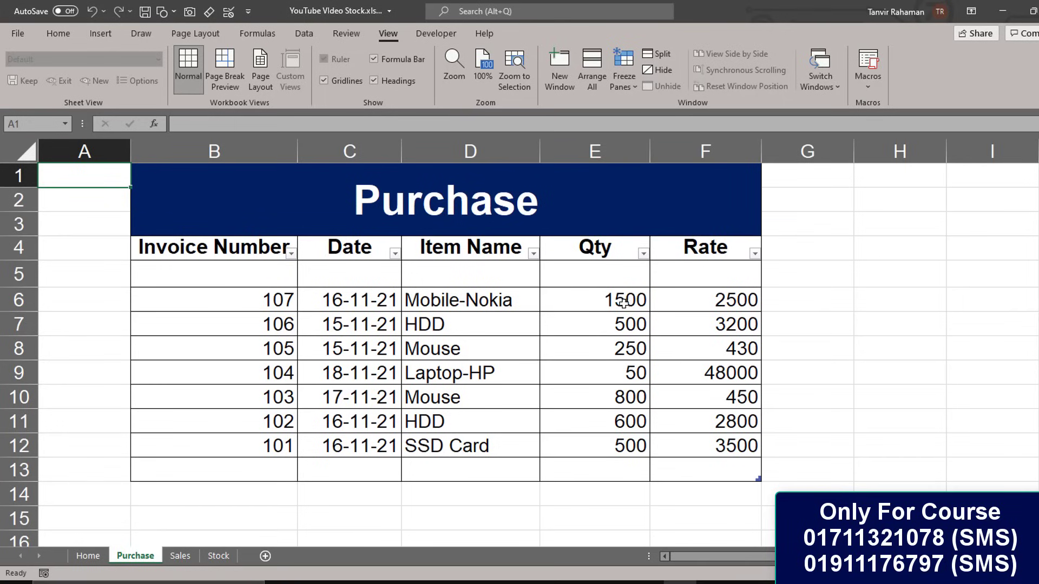
{"action": "left_click", "coordinate": [88, 555]}
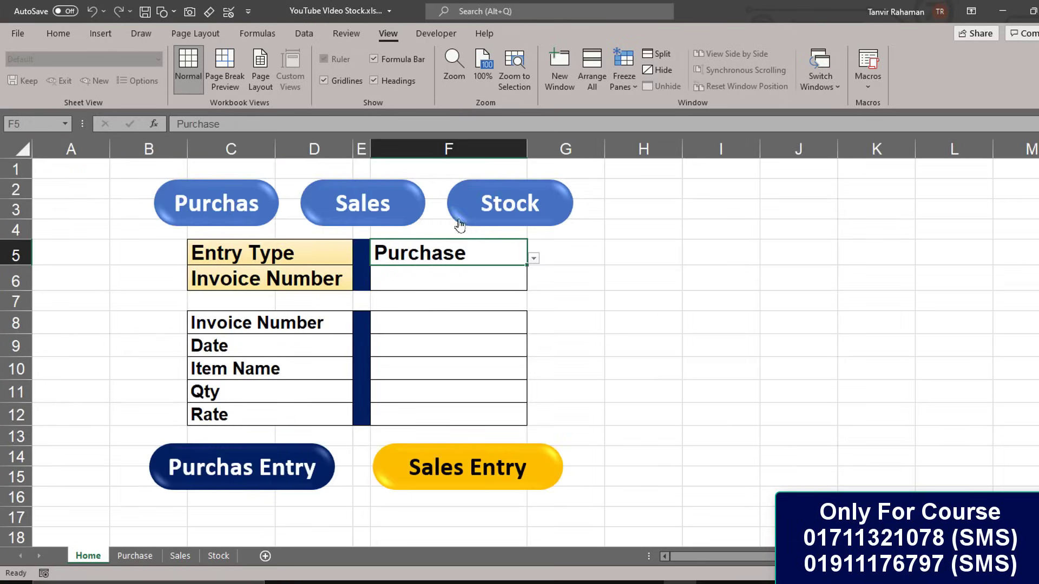
Step: Refresh the Stock summary for Mobile-Nokia (1500 purchased, 0 sold, 1500 in stock) and review the Sales and Purchase sheets
{"action": "left_click", "coordinate": [522, 200]}
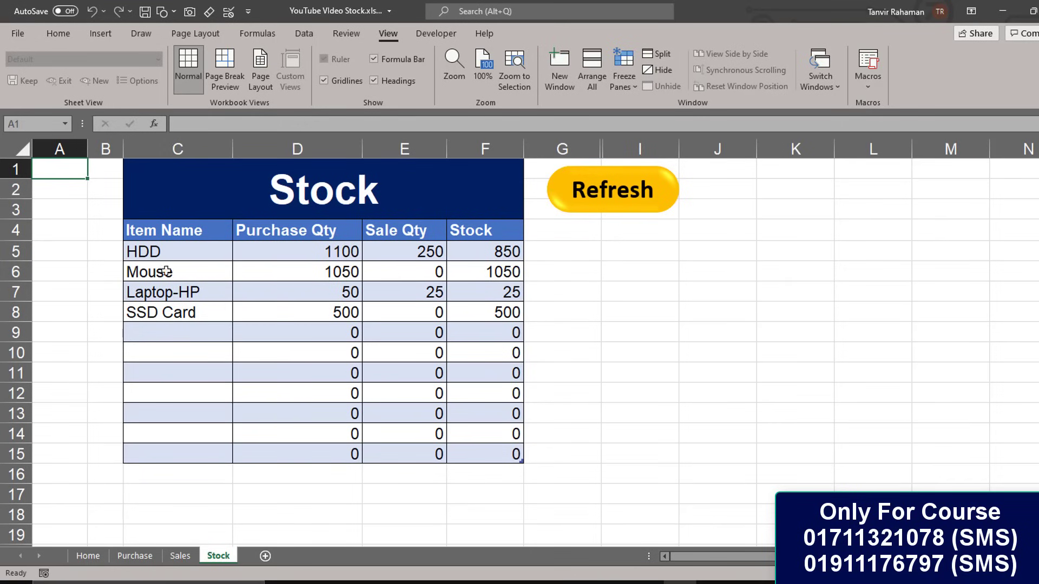
{"action": "left_click", "coordinate": [611, 197]}
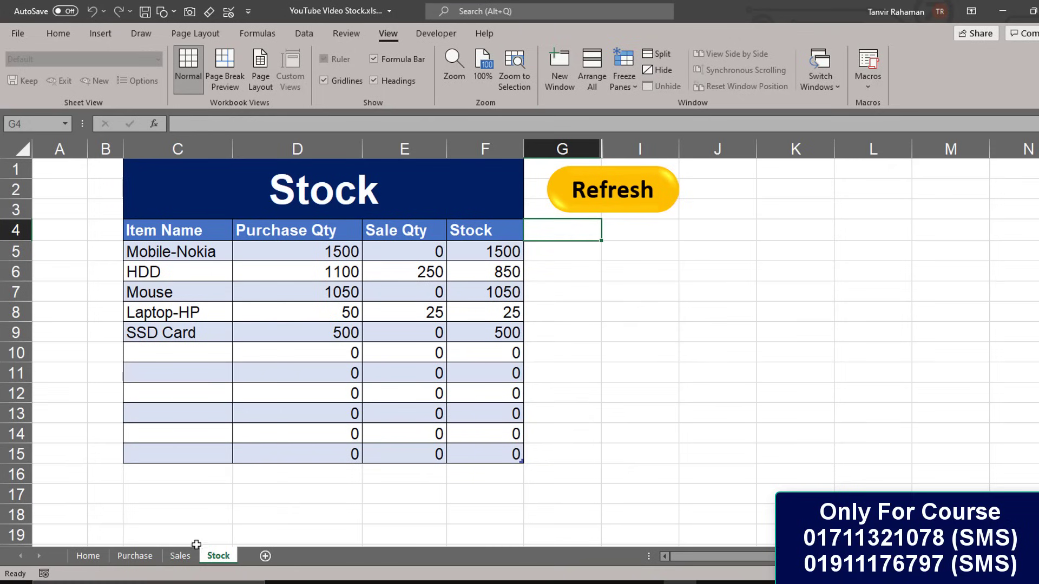
{"action": "left_click", "coordinate": [180, 556]}
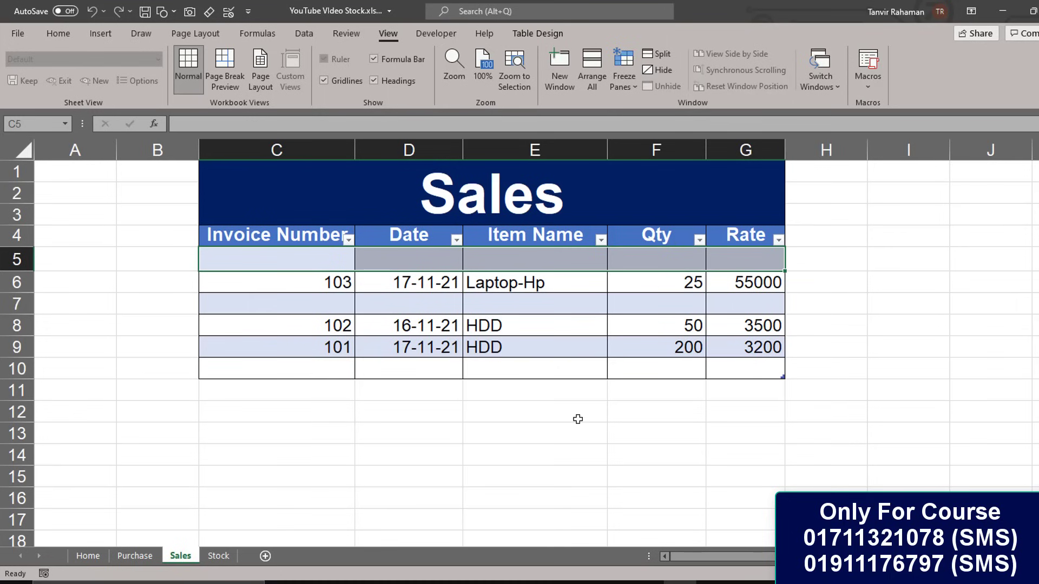
{"action": "left_click", "coordinate": [135, 556]}
Step: Back on Home, inspect the Invoice Number cells against the latest purchase invoice
{"action": "left_click", "coordinate": [87, 557]}
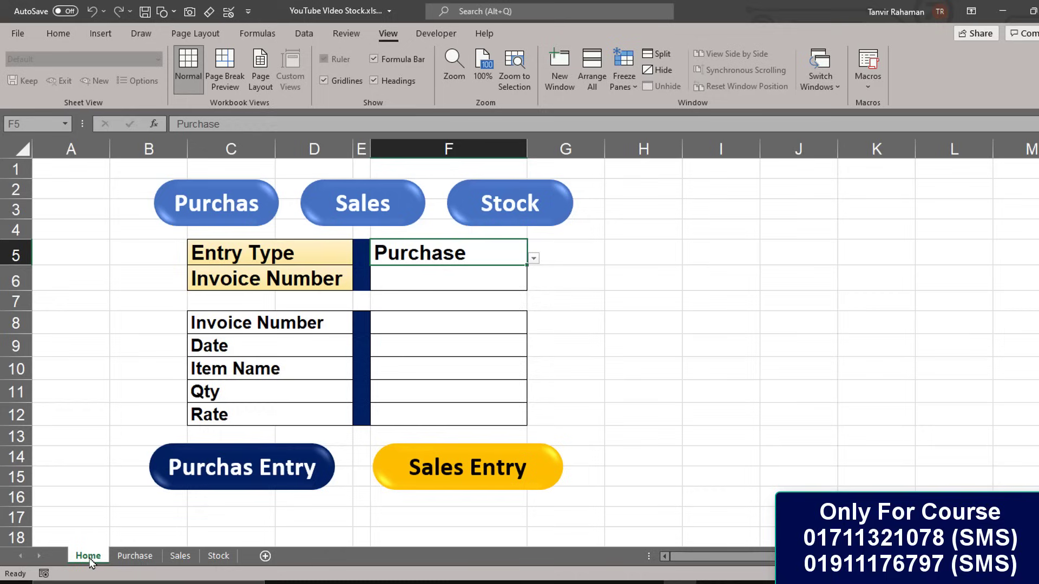
{"action": "left_click", "coordinate": [420, 276]}
{"action": "left_click", "coordinate": [426, 252]}
{"action": "left_click", "coordinate": [424, 274]}
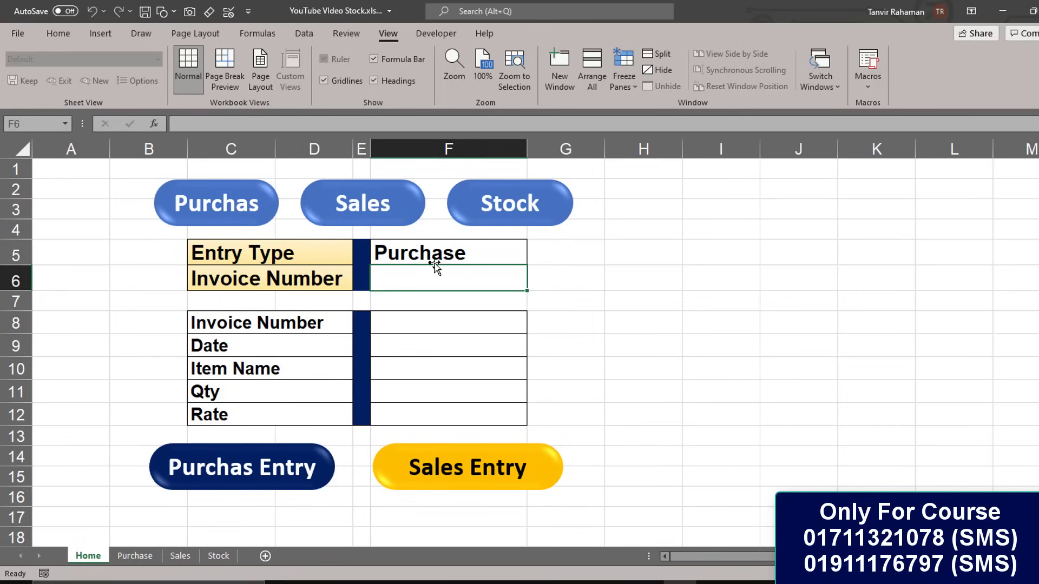
{"action": "left_click", "coordinate": [575, 389]}
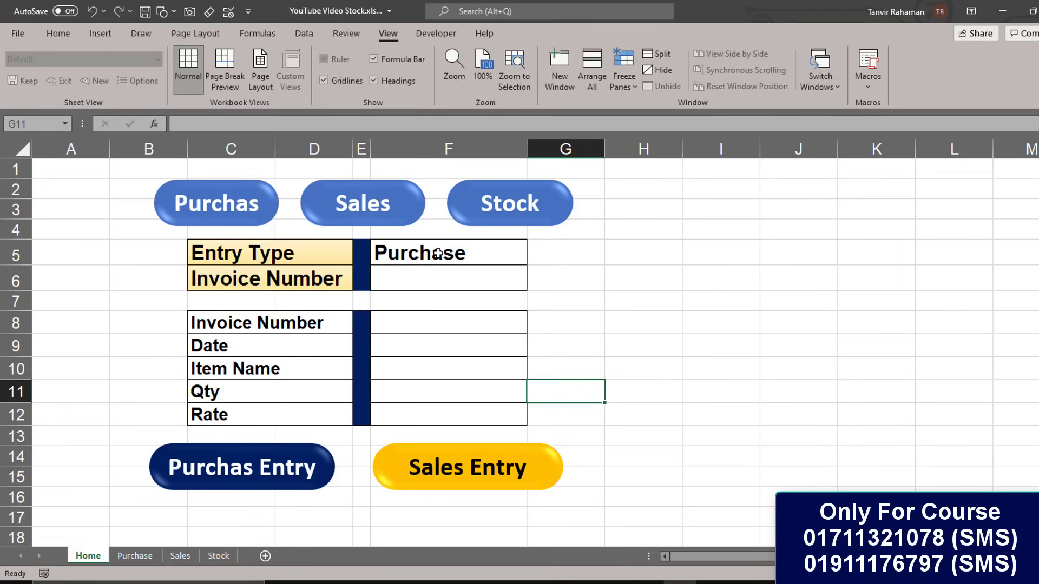
{"action": "left_click", "coordinate": [432, 319]}
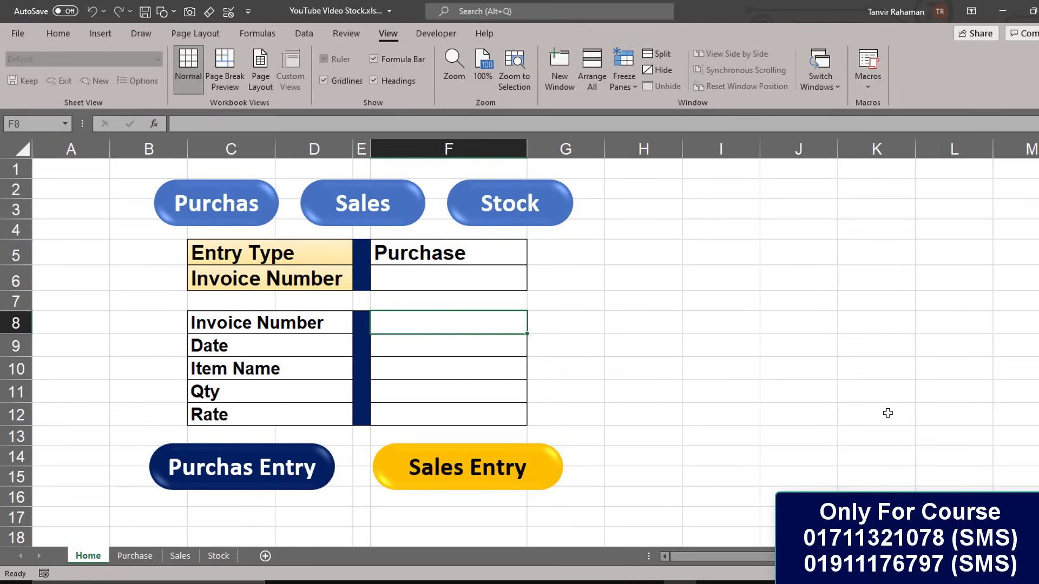
{"action": "left_click", "coordinate": [458, 281]}
{"action": "left_click", "coordinate": [217, 208]}
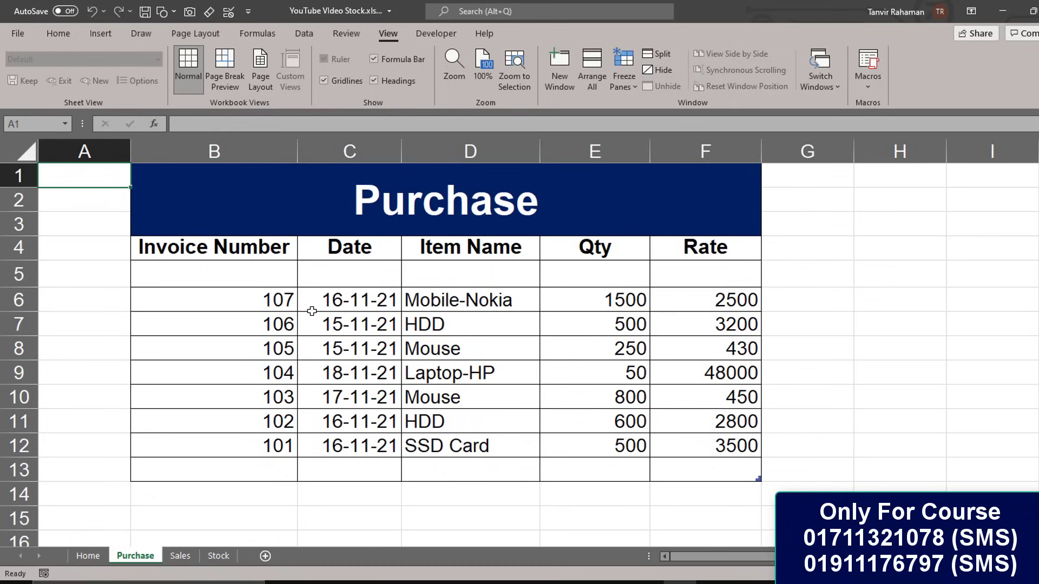
Step: Enter invoice number 108 and date 15-11-21 on the Home entry form
{"action": "left_click", "coordinate": [97, 555]}
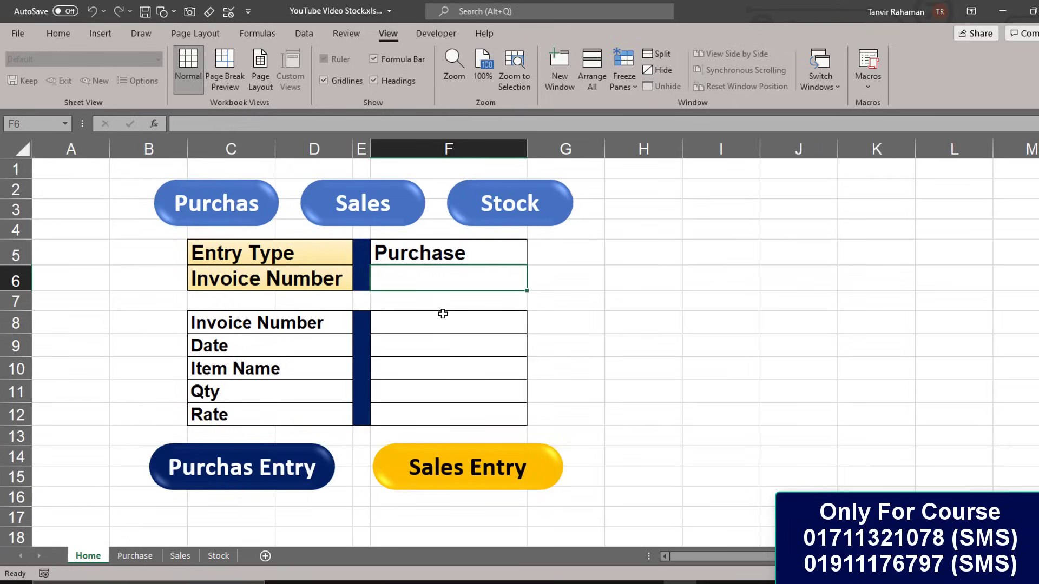
{"action": "left_click", "coordinate": [441, 319]}
{"action": "type", "text": "10"}
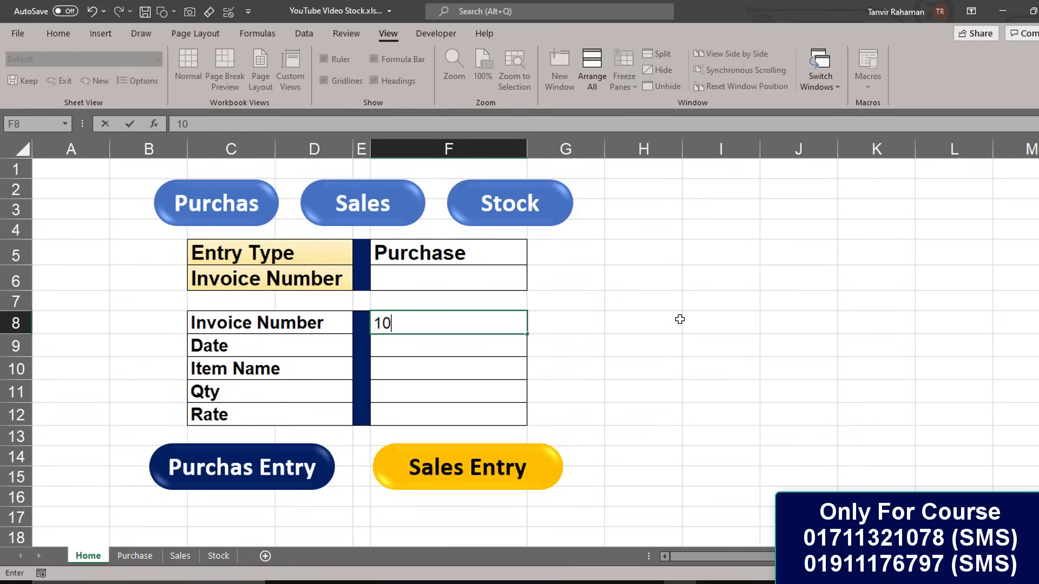
{"action": "type", "text": "8"}
{"action": "key", "text": "Return"}
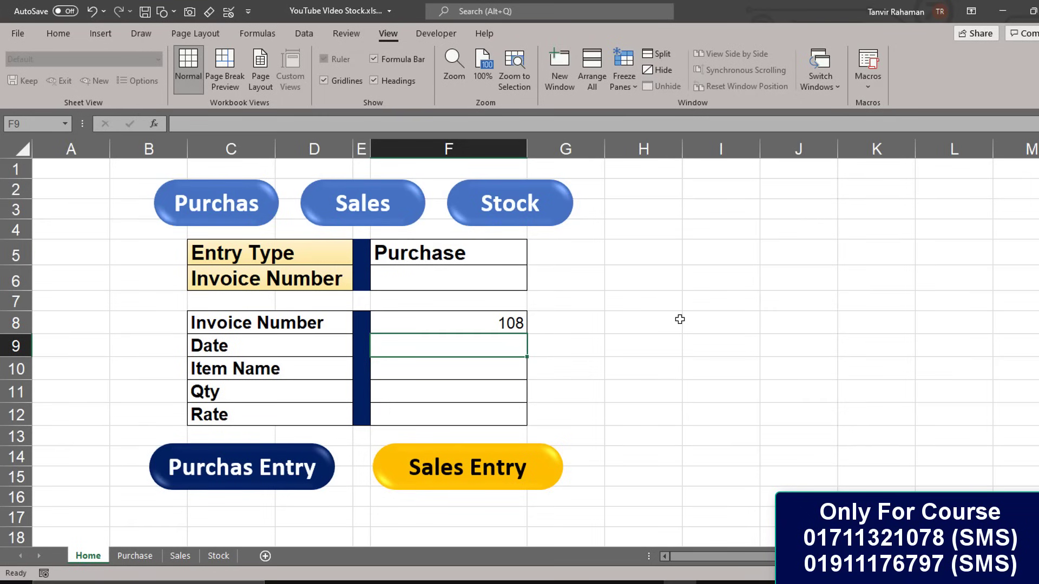
{"action": "type", "text": "15"}
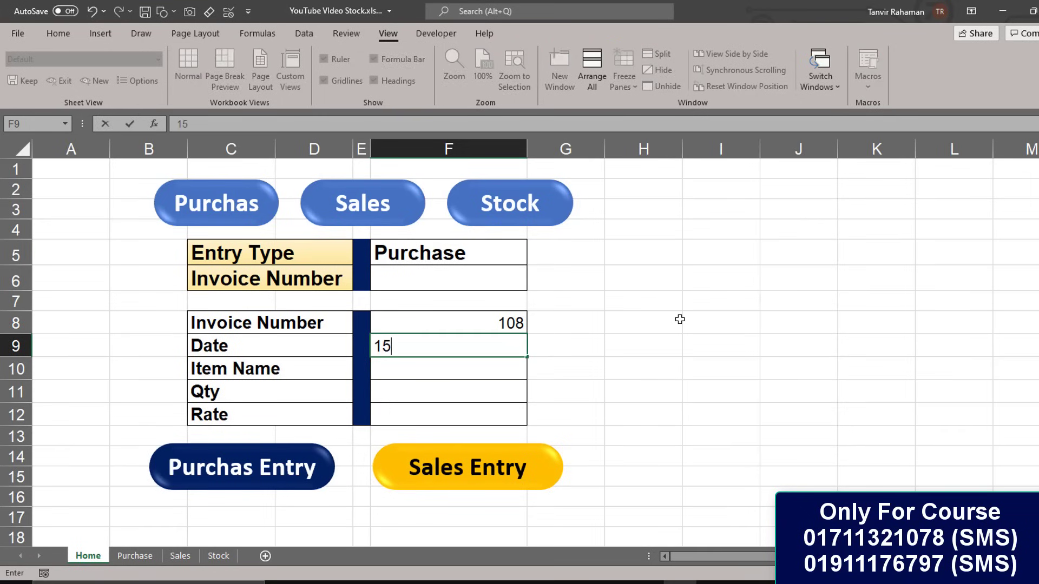
{"action": "type", "text": "-11-21"}
{"action": "key", "text": "Return"}
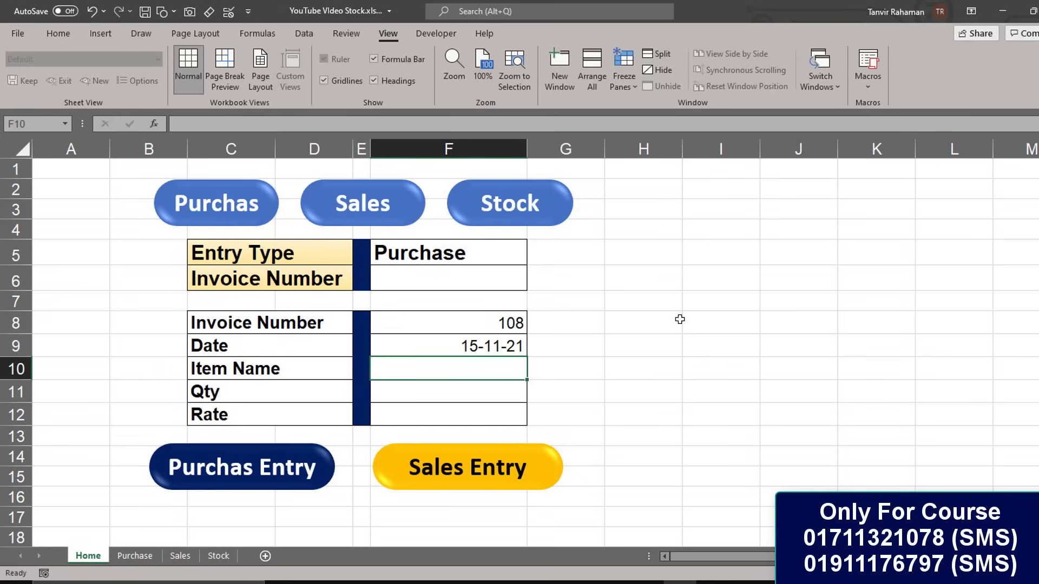
Step: Fill in item Mobile-Realme, quantity 5000 and rate 5800
{"action": "type", "text": "Mo"}
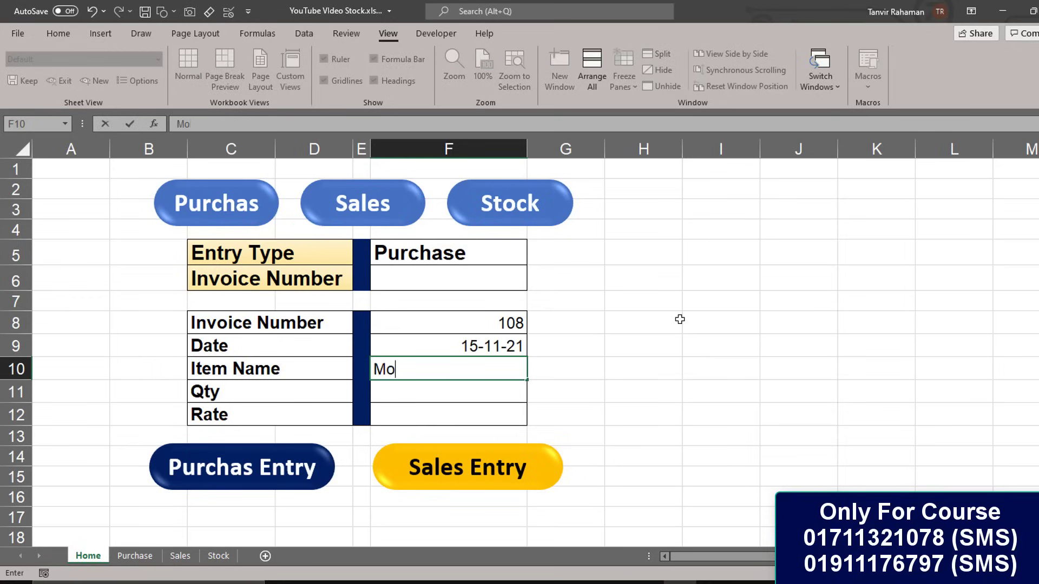
{"action": "type", "text": "bile-Re"}
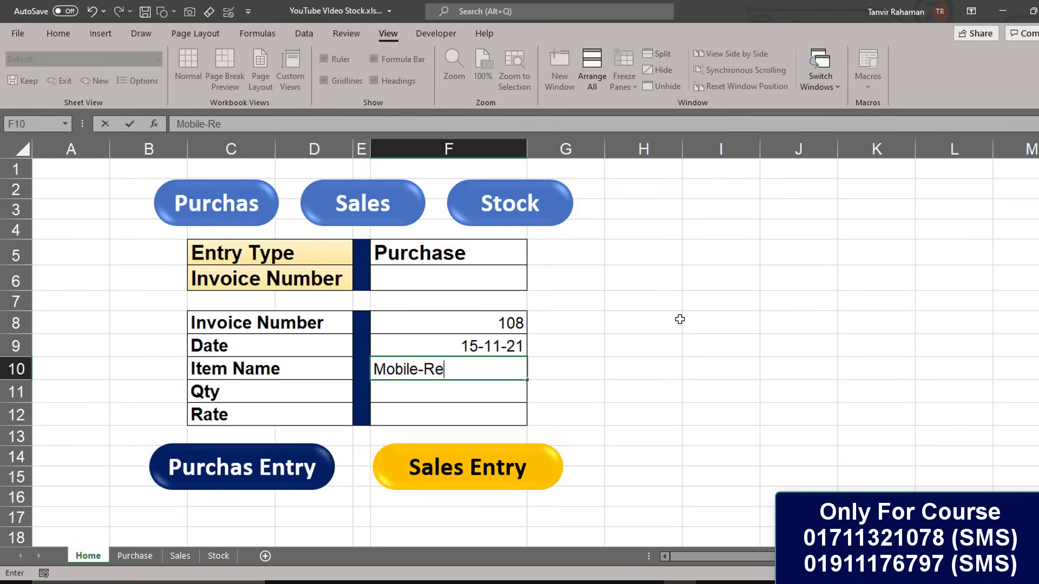
{"action": "type", "text": "alme"}
{"action": "key", "text": "Return"}
{"action": "type", "text": "5"}
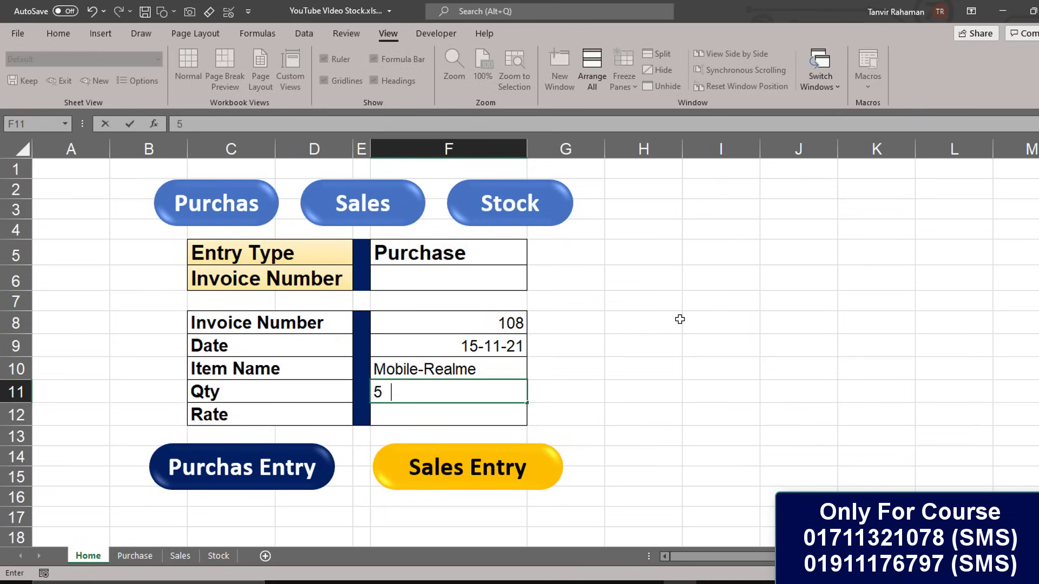
{"action": "type", "text": "000"}
{"action": "key", "text": "Return"}
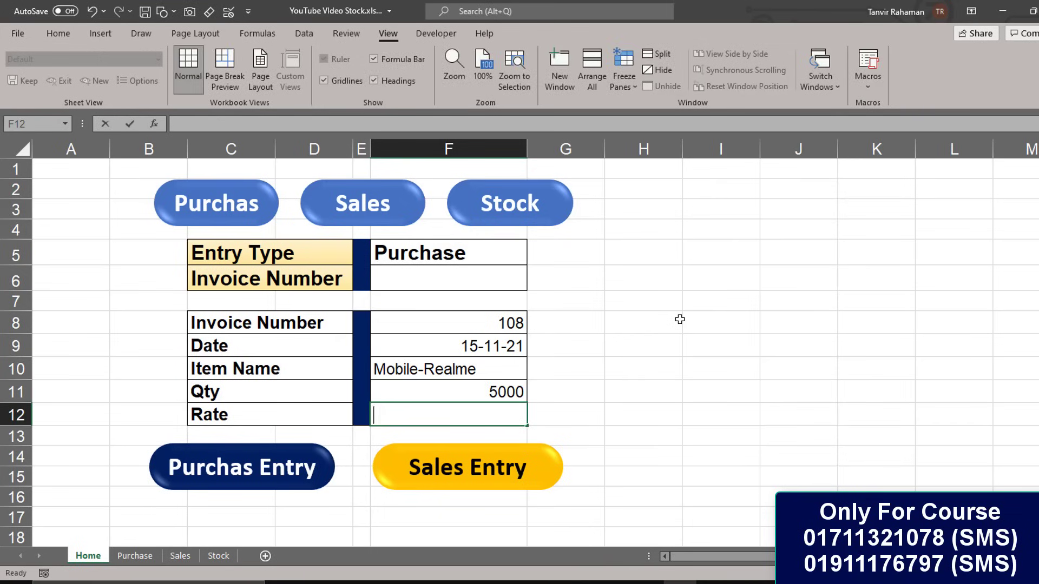
{"action": "type", "text": "5800"}
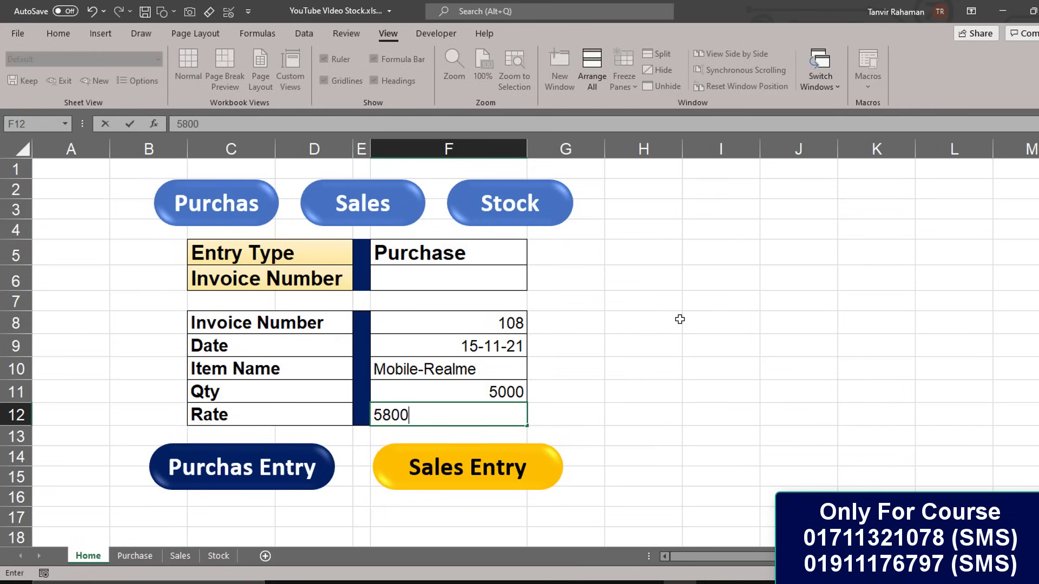
{"action": "left_click", "coordinate": [451, 391]}
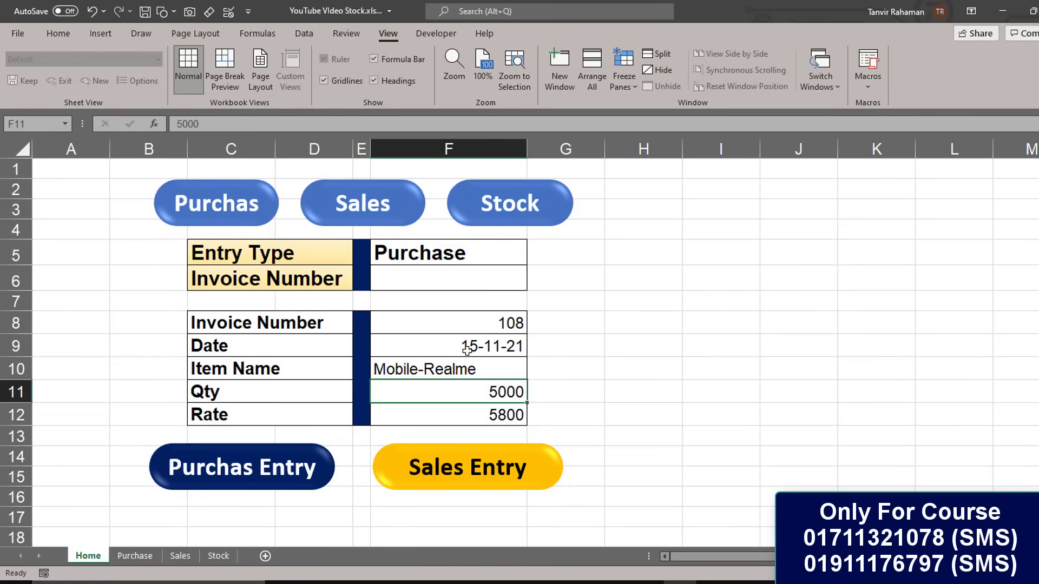
{"action": "left_click", "coordinate": [498, 330]}
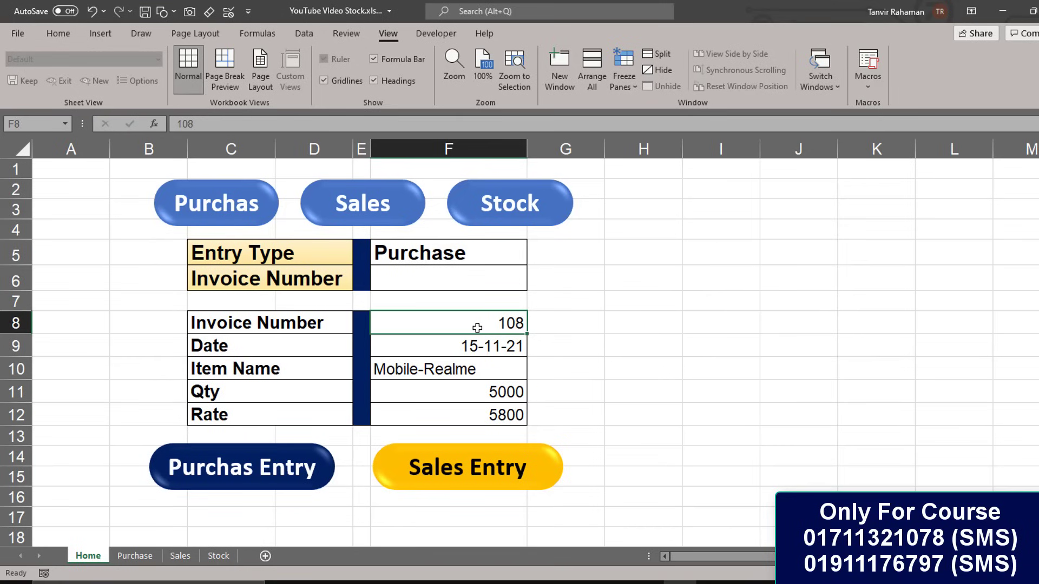
{"action": "left_click", "coordinate": [474, 279]}
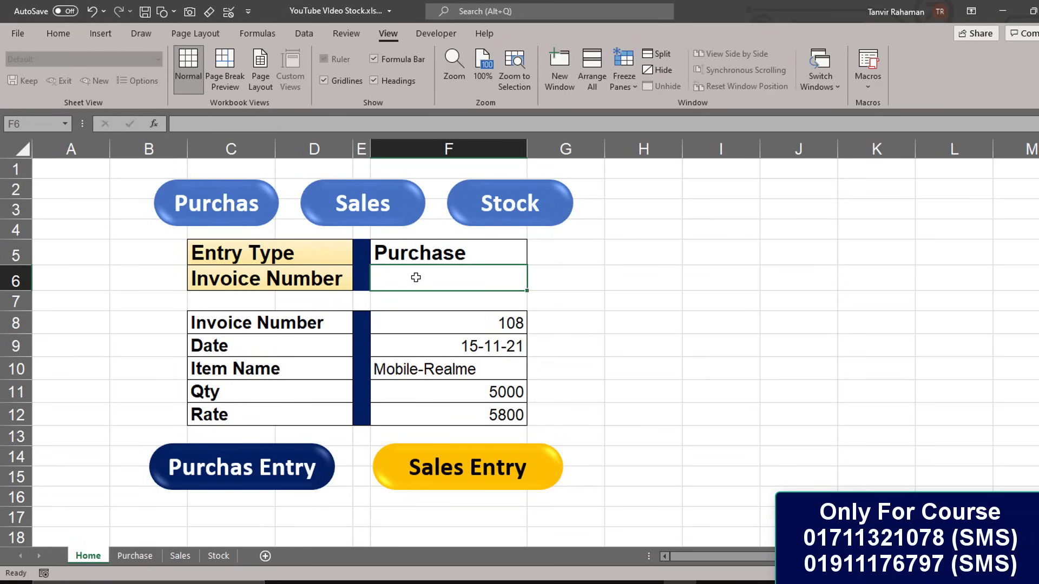
Step: Put =MAX(Table1[Invoice Number]) in F6 so it shows the Purchase maximum, 107
{"action": "type", "text": "="}
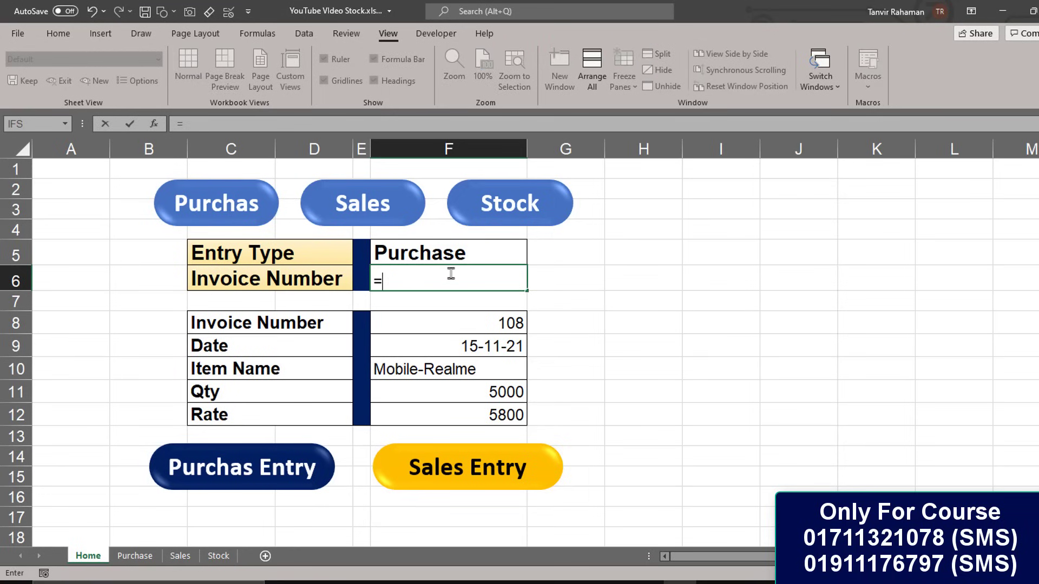
{"action": "type", "text": "max"}
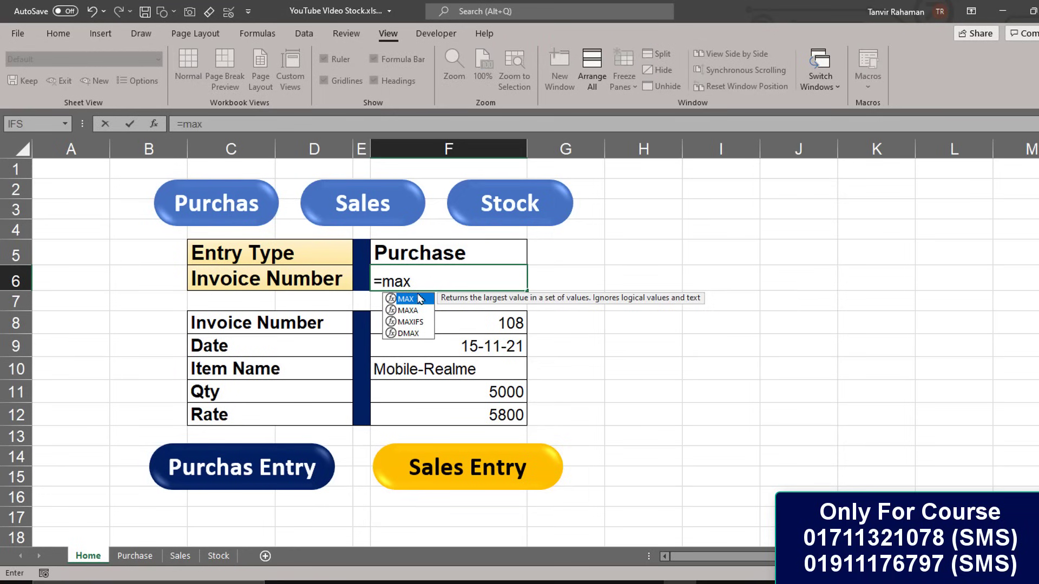
{"action": "double_click", "coordinate": [420, 300]}
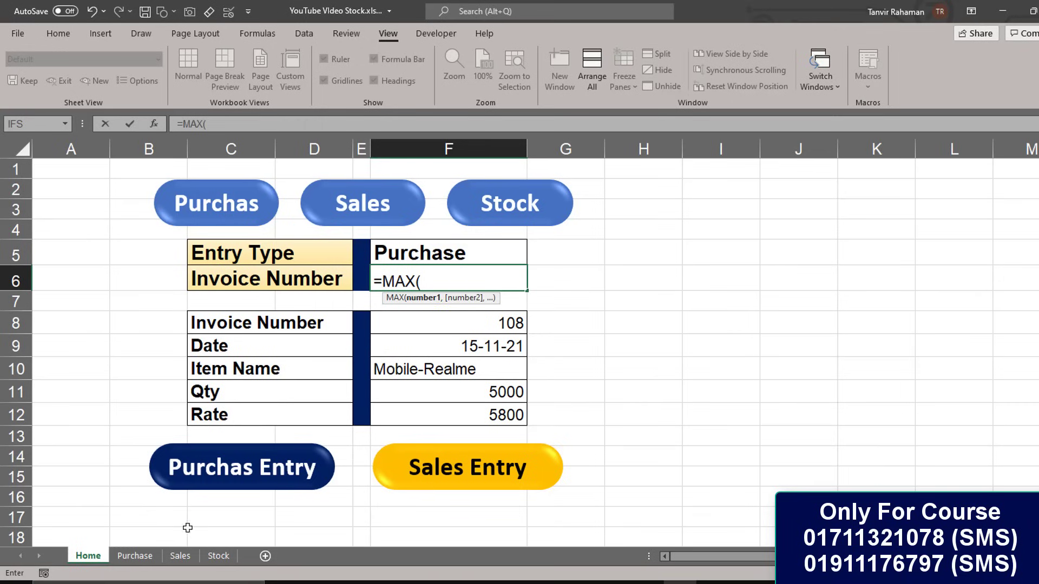
{"action": "left_click", "coordinate": [135, 555]}
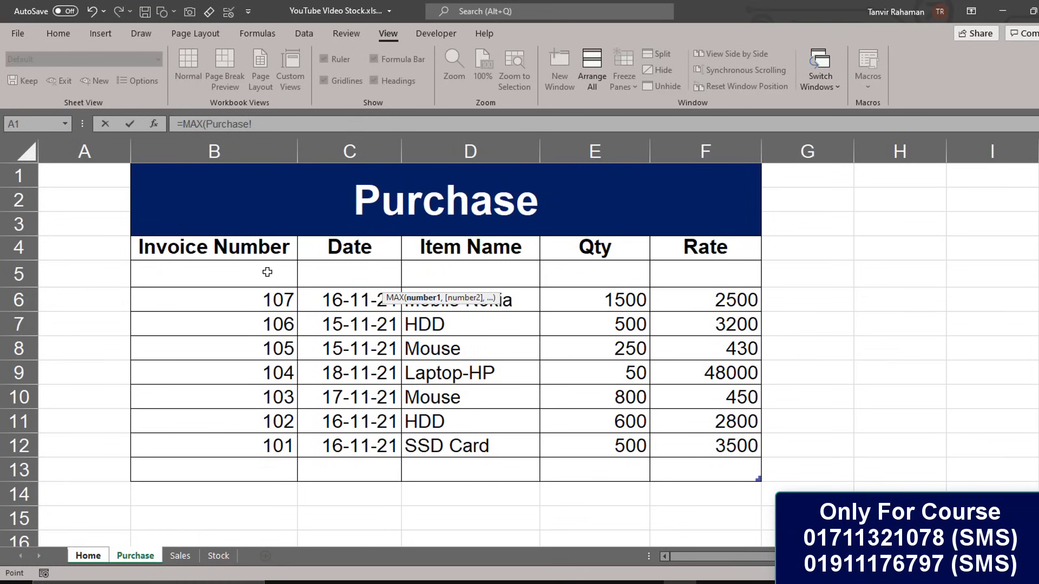
{"action": "left_click_drag", "start_coordinate": [267, 273], "coordinate": [262, 476]}
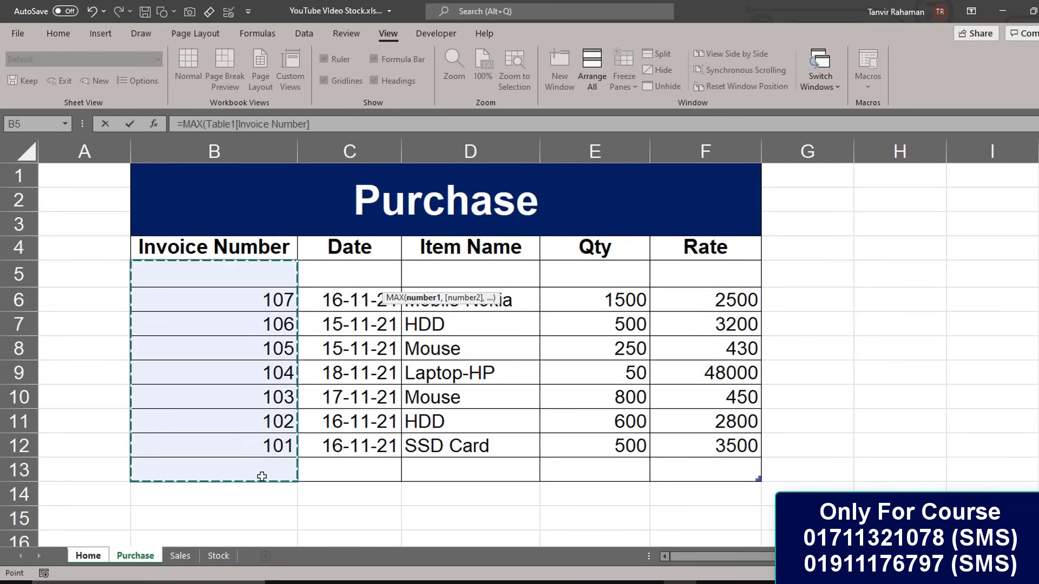
{"action": "key", "text": "Return"}
{"action": "left_click", "coordinate": [463, 274]}
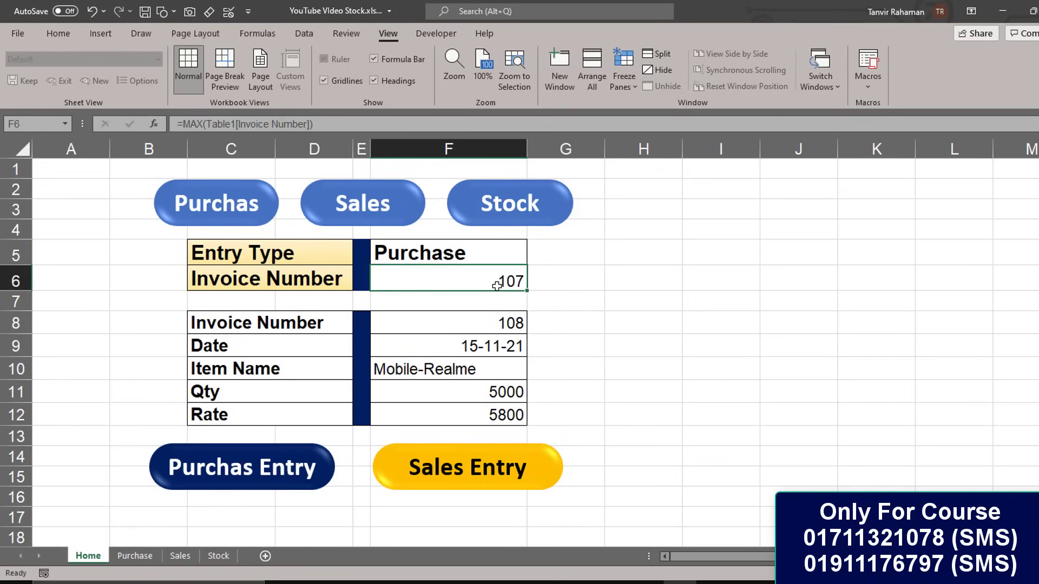
{"action": "left_click", "coordinate": [135, 556]}
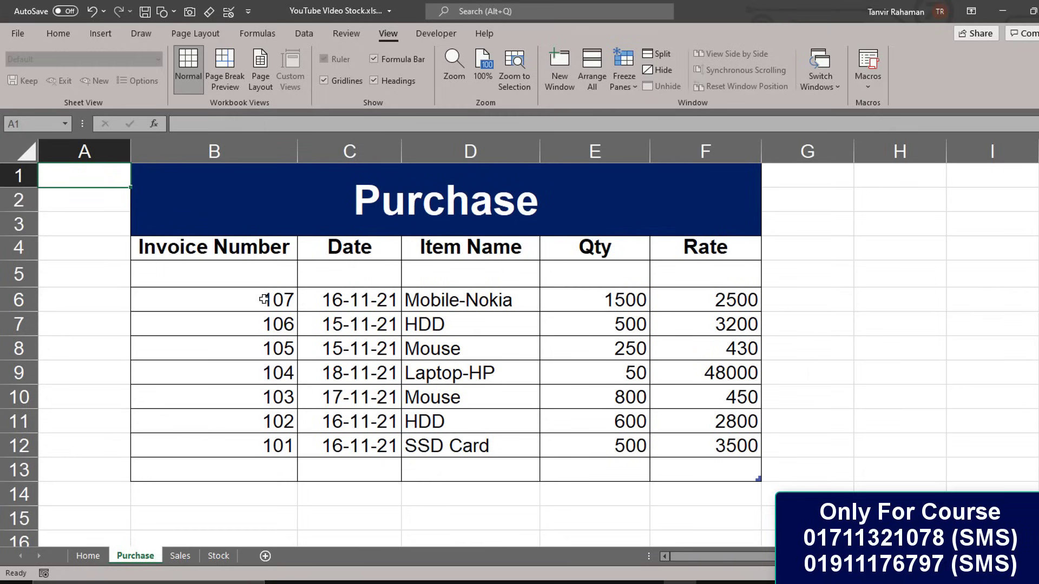
Step: Switch Entry Type in F5 to Sale, then back to Purchase, with F6 still reading 107
{"action": "left_click", "coordinate": [88, 556]}
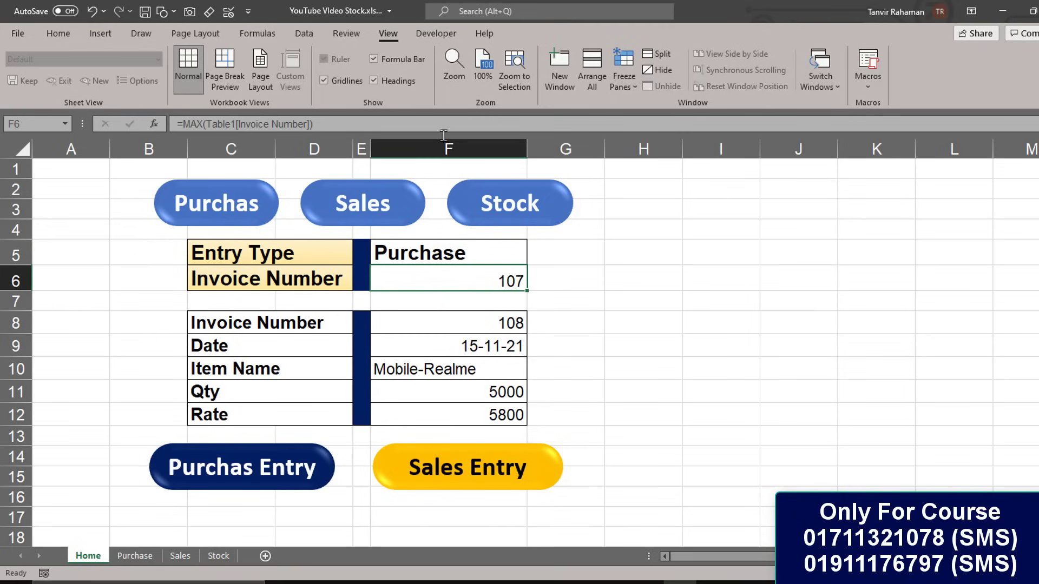
{"action": "left_click", "coordinate": [490, 255]}
{"action": "left_click", "coordinate": [533, 259]}
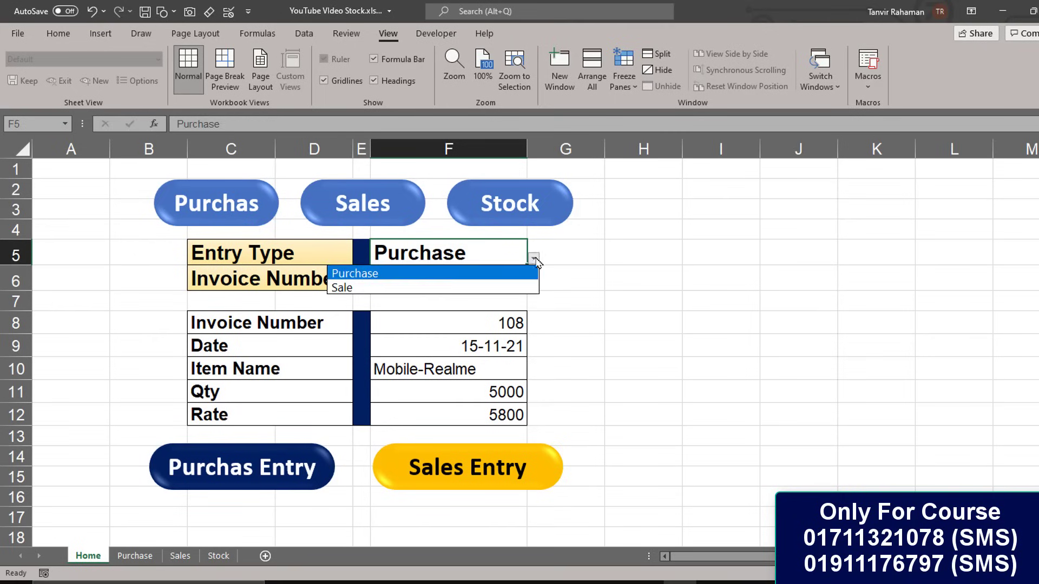
{"action": "left_click", "coordinate": [480, 291]}
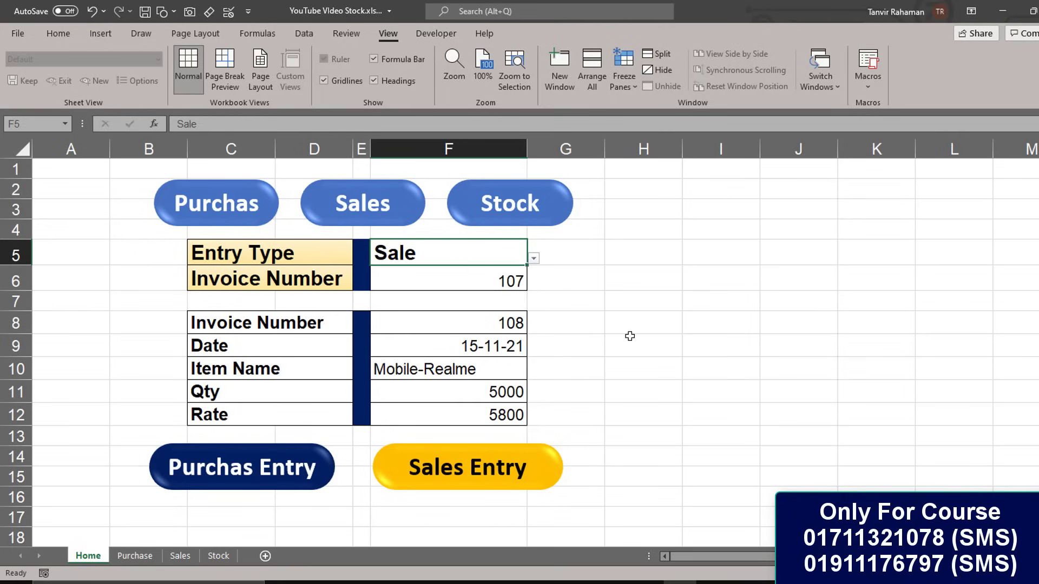
{"action": "left_click", "coordinate": [445, 276]}
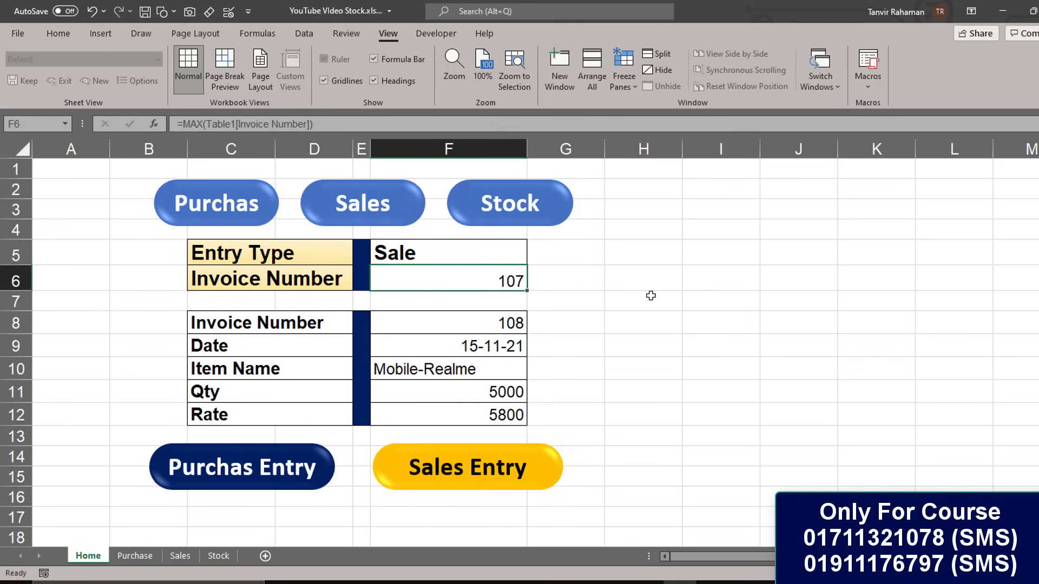
{"action": "left_click", "coordinate": [491, 256]}
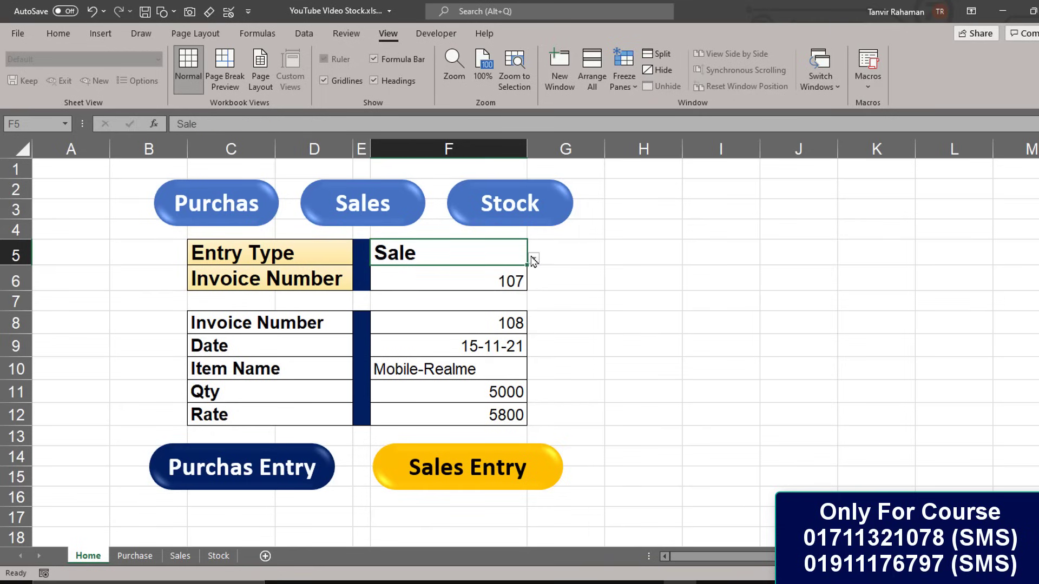
{"action": "left_click", "coordinate": [534, 260]}
{"action": "left_click", "coordinate": [476, 271]}
{"action": "left_click", "coordinate": [471, 275]}
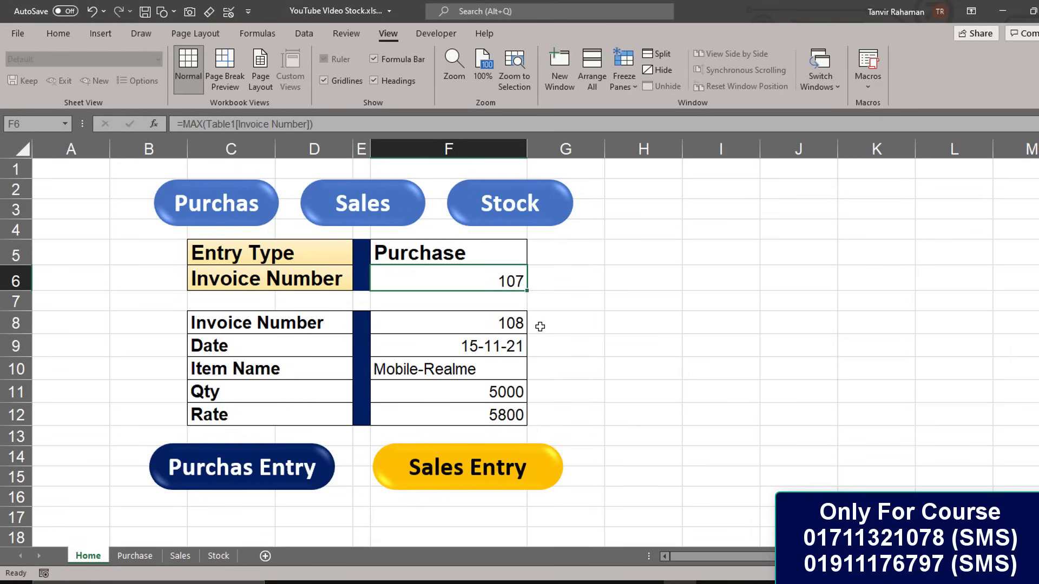
Step: Wrap the F6 formula in an IF with the condition F5="Purchase"
{"action": "double_click", "coordinate": [447, 278]}
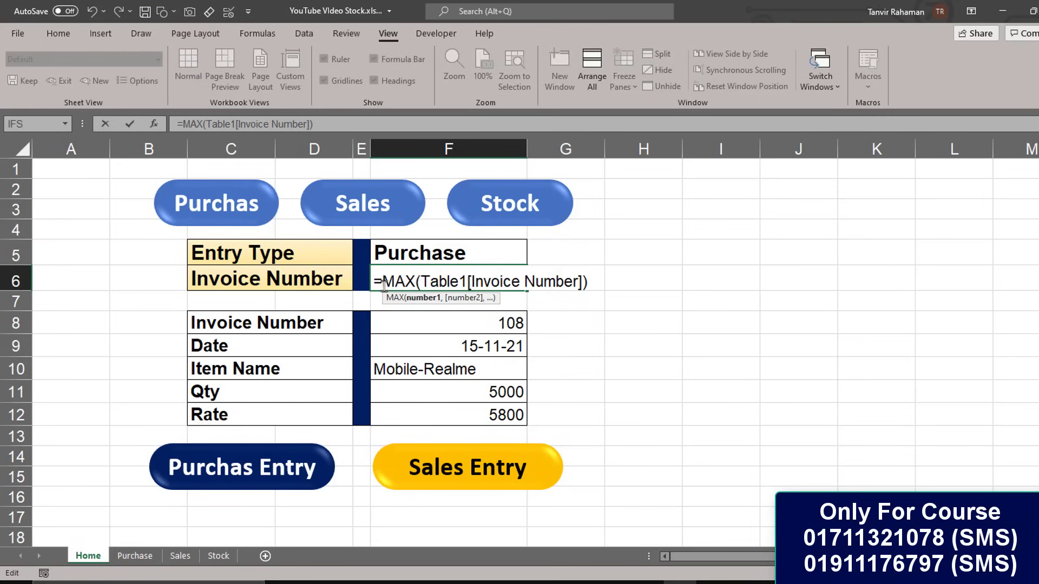
{"action": "type", "text": "if"}
{"action": "key", "text": "Tab"}
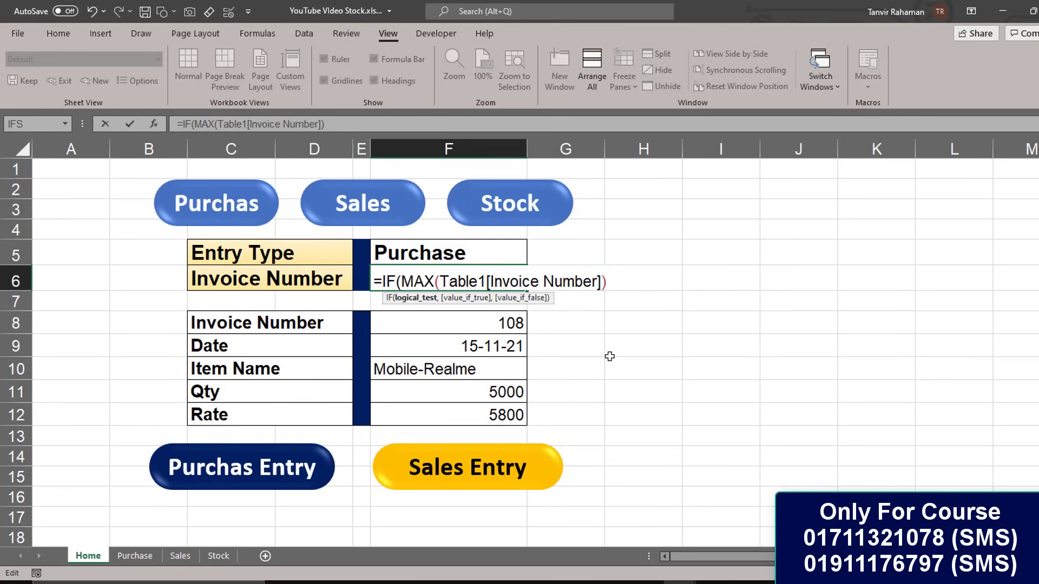
{"action": "left_click", "coordinate": [440, 252]}
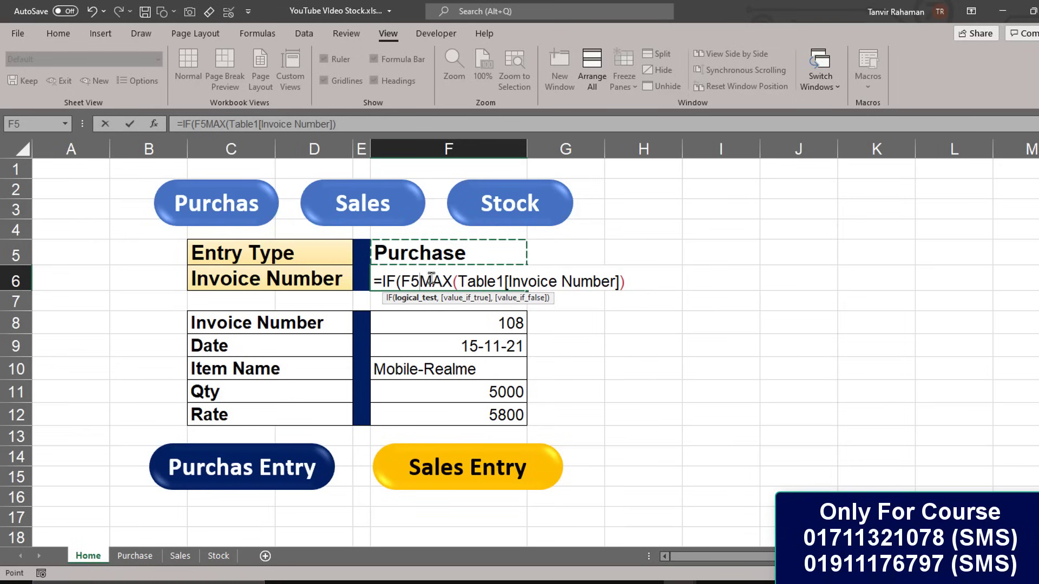
{"action": "type", "text": "="}
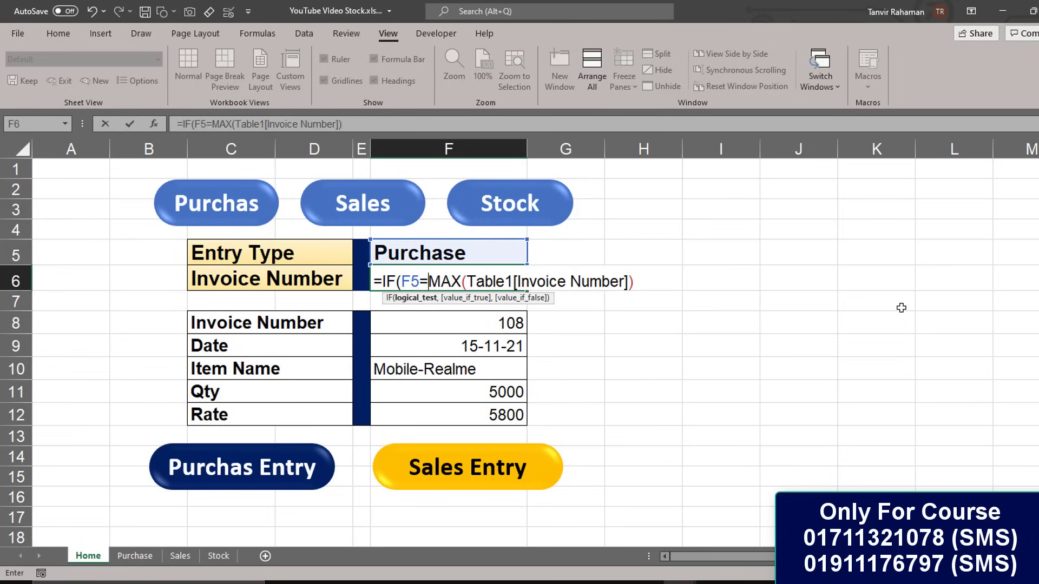
{"action": "type", "text": "\""}
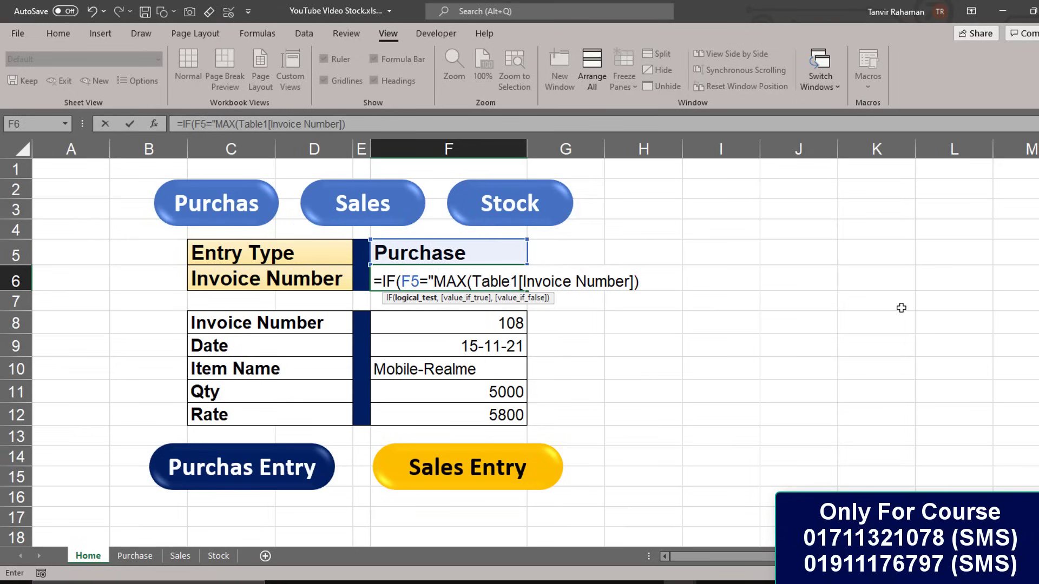
{"action": "type", "text": "Pur"}
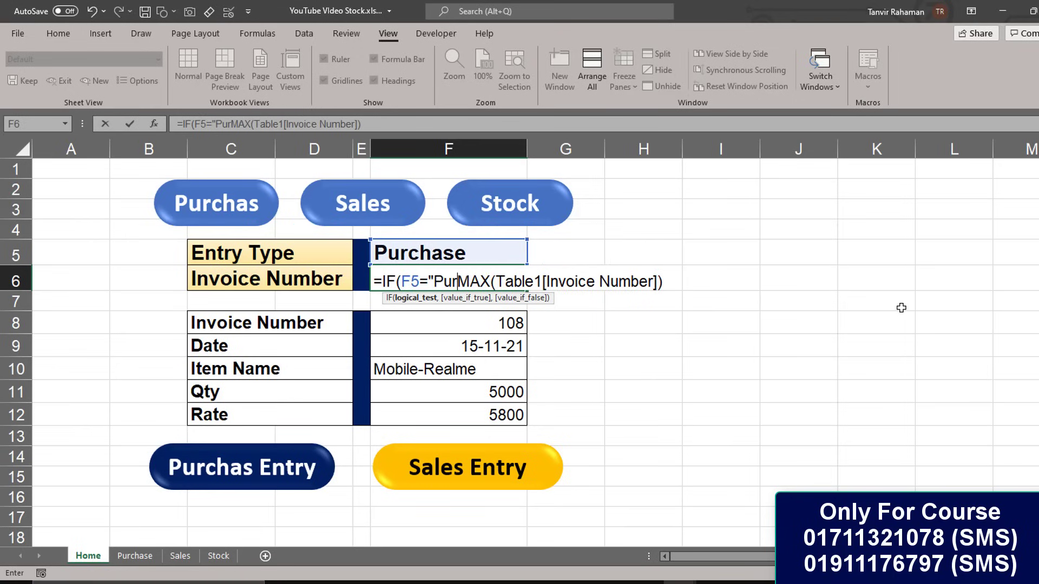
{"action": "type", "text": "c"}
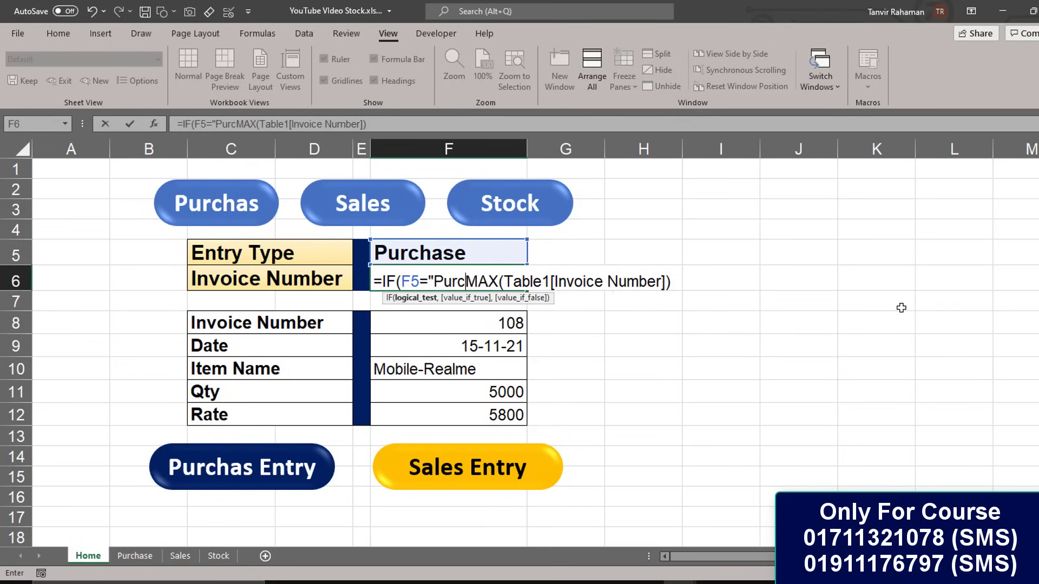
{"action": "type", "text": "has"}
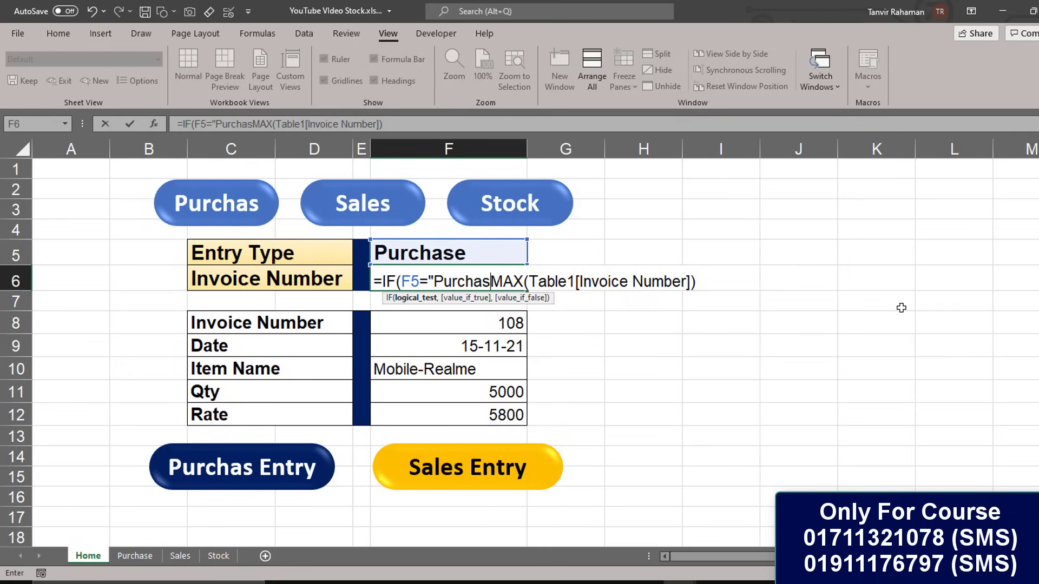
{"action": "type", "text": "e\""}
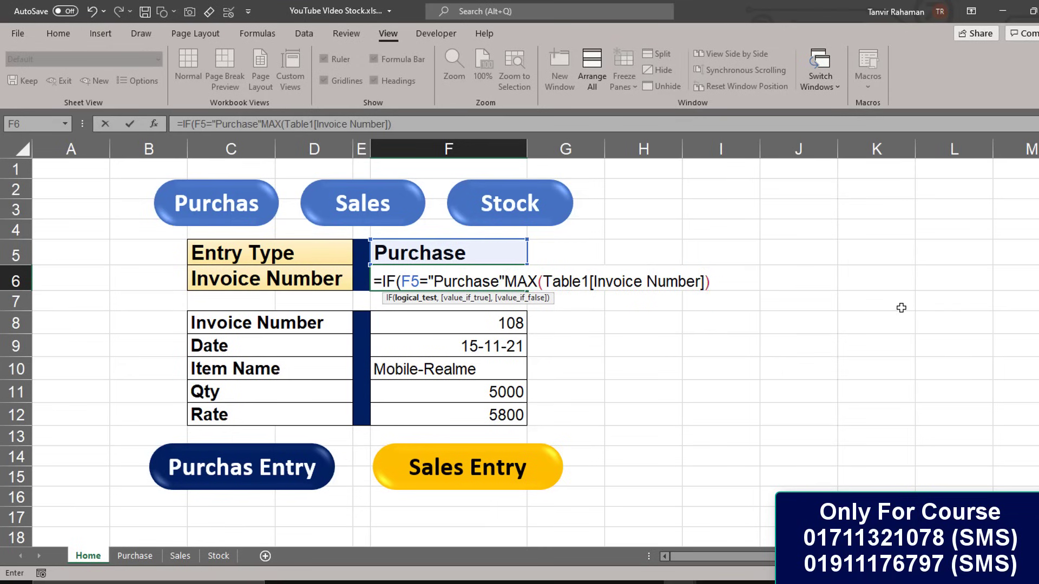
{"action": "type", "text": ","}
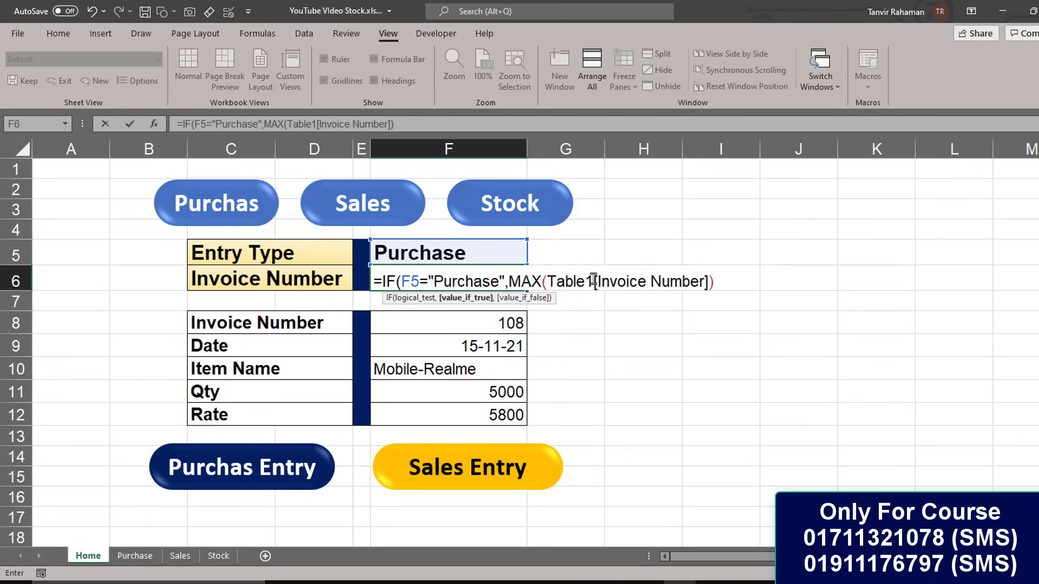
Step: Add a comma and insert a second MAX( as the IF's false branch
{"action": "left_click", "coordinate": [726, 284]}
{"action": "type", "text": ","}
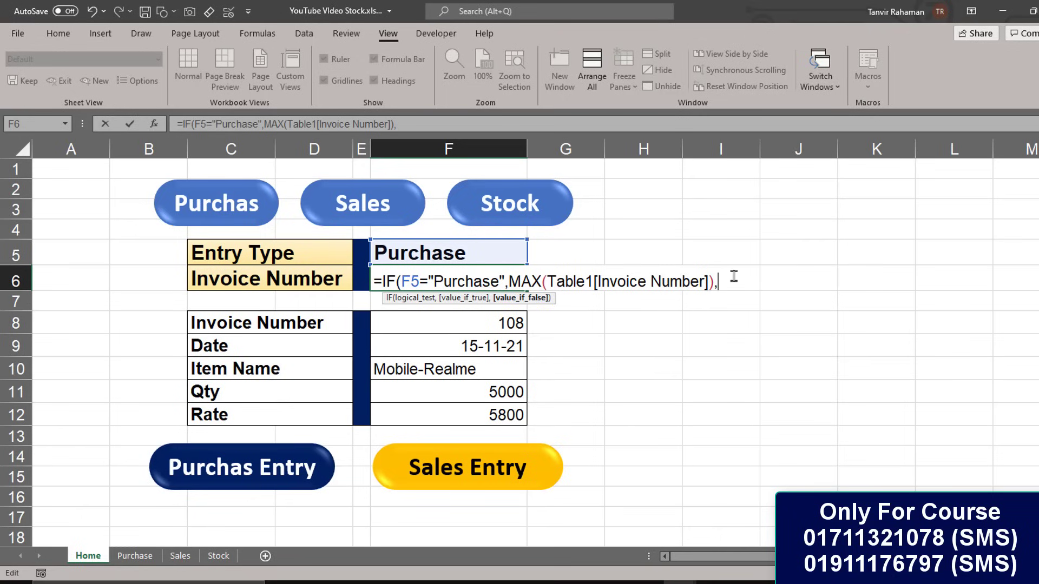
{"action": "type", "text": "max"}
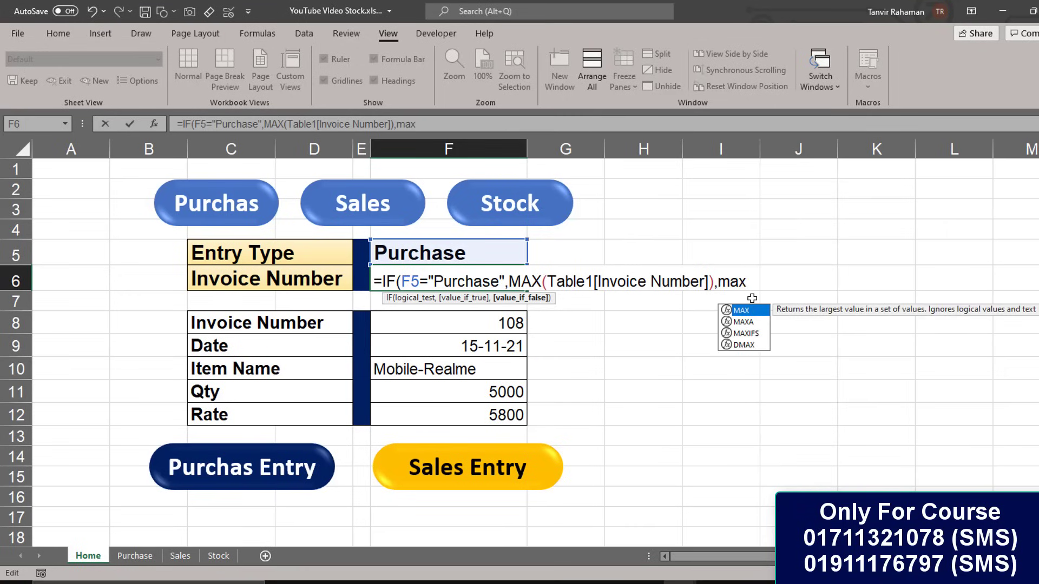
{"action": "double_click", "coordinate": [746, 312]}
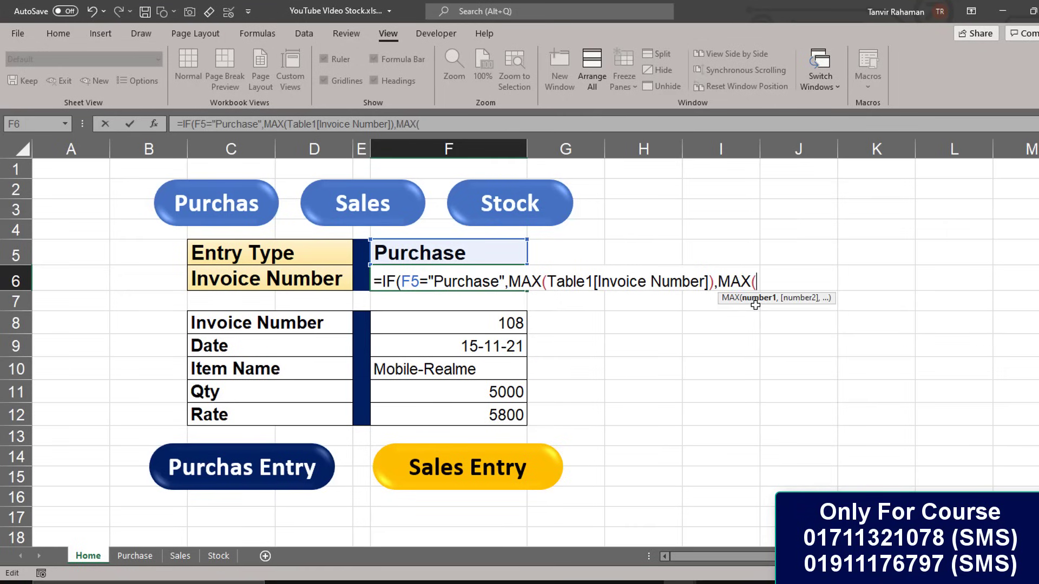
Step: Finish the false branch with MAX(Table2[Invoice Number]) and close both parentheses
{"action": "left_click", "coordinate": [180, 555]}
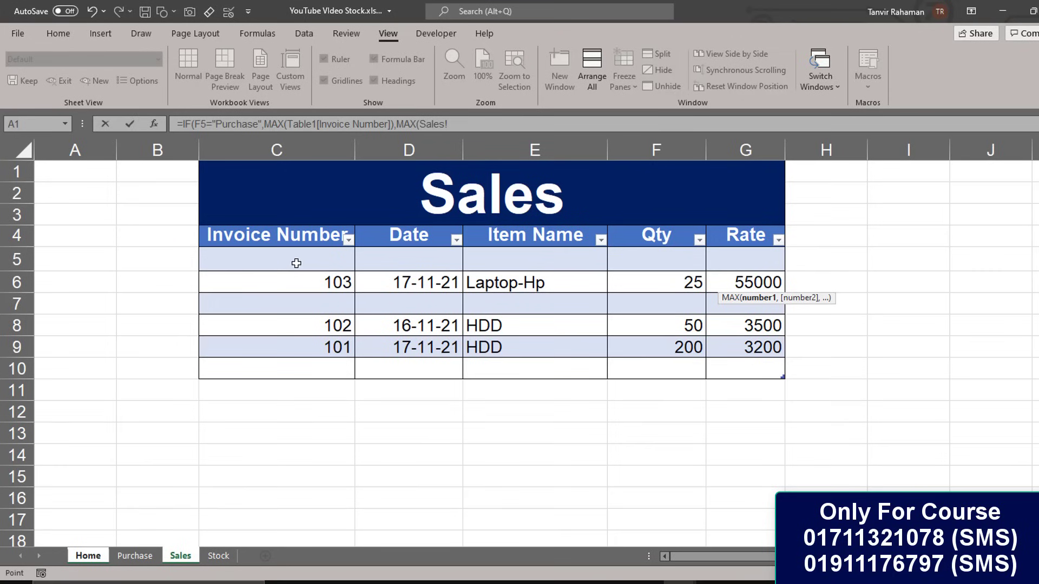
{"action": "left_click_drag", "start_coordinate": [295, 259], "coordinate": [289, 357]}
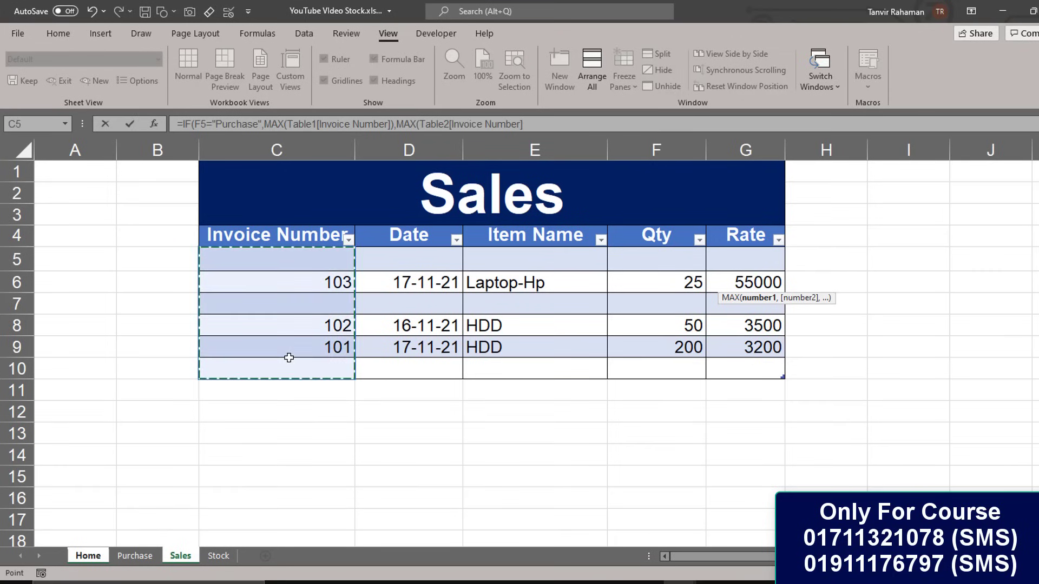
{"action": "key", "text": "Return"}
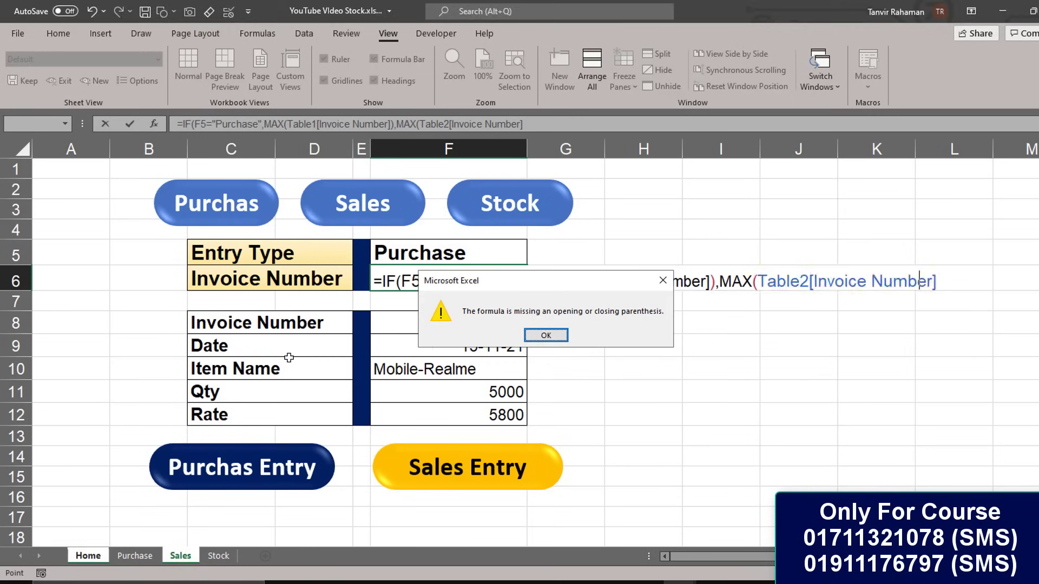
{"action": "left_click", "coordinate": [552, 334]}
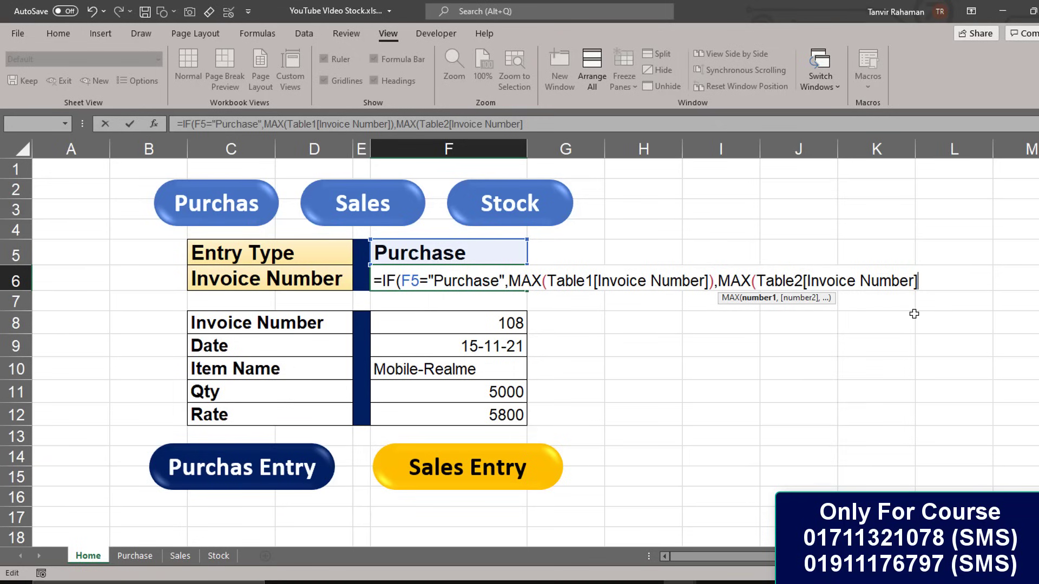
{"action": "type", "text": ")"}
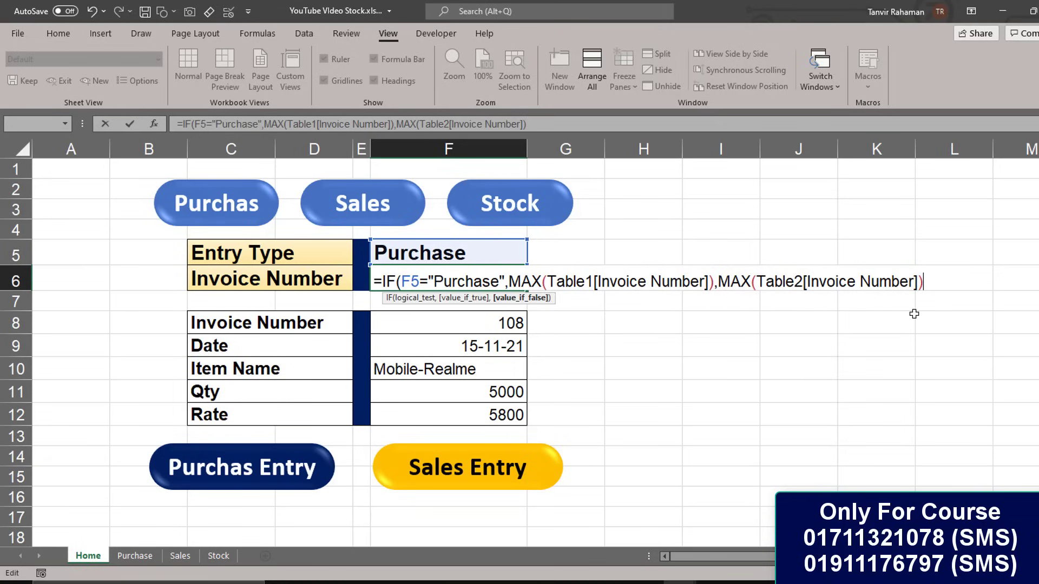
{"action": "type", "text": ")"}
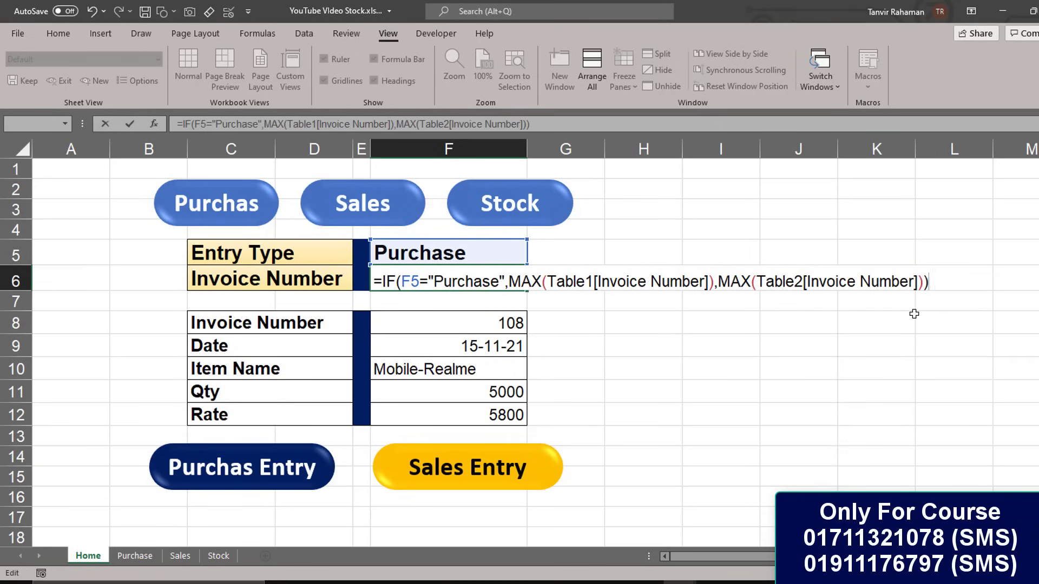
{"action": "key", "text": "Return"}
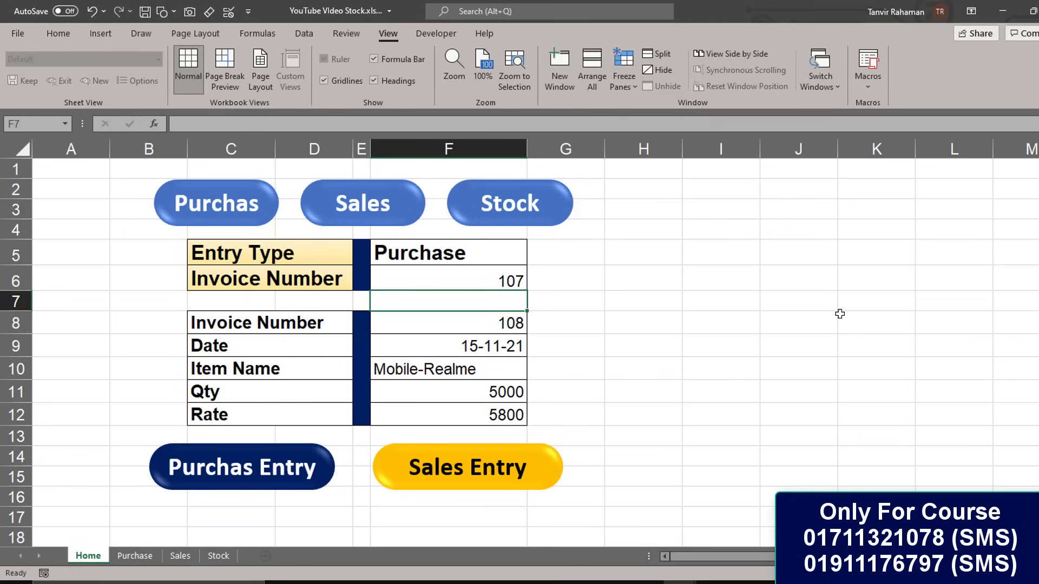
Step: Toggle Entry Type between Sale and Purchase to watch F6's invoice number change
{"action": "left_click", "coordinate": [505, 272]}
{"action": "left_click", "coordinate": [497, 252]}
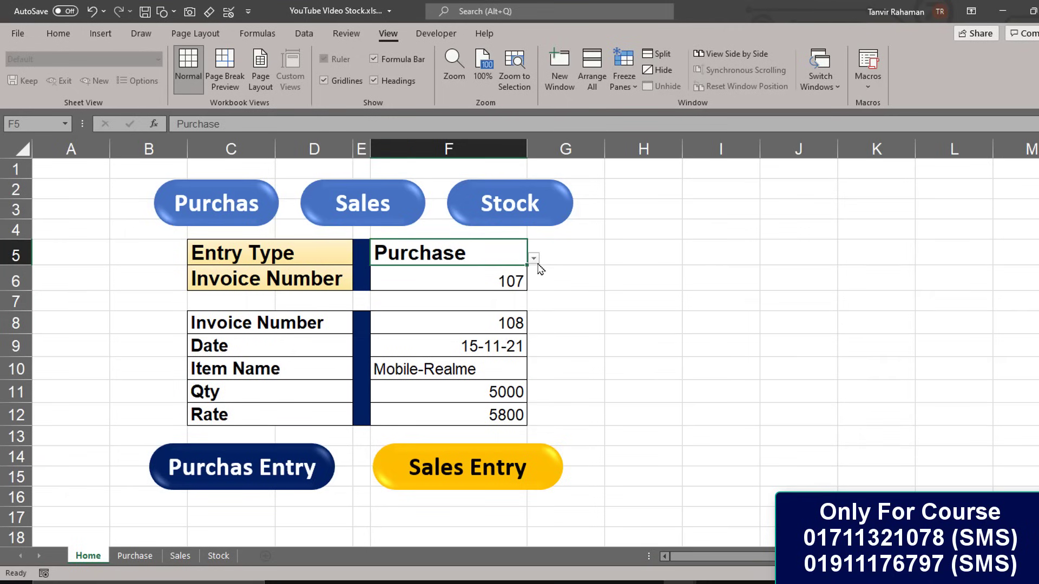
{"action": "left_click", "coordinate": [533, 259]}
{"action": "key", "text": "Escape"}
{"action": "key", "text": "alt+Down"}
{"action": "key", "text": "Down"}
{"action": "key", "text": "Return"}
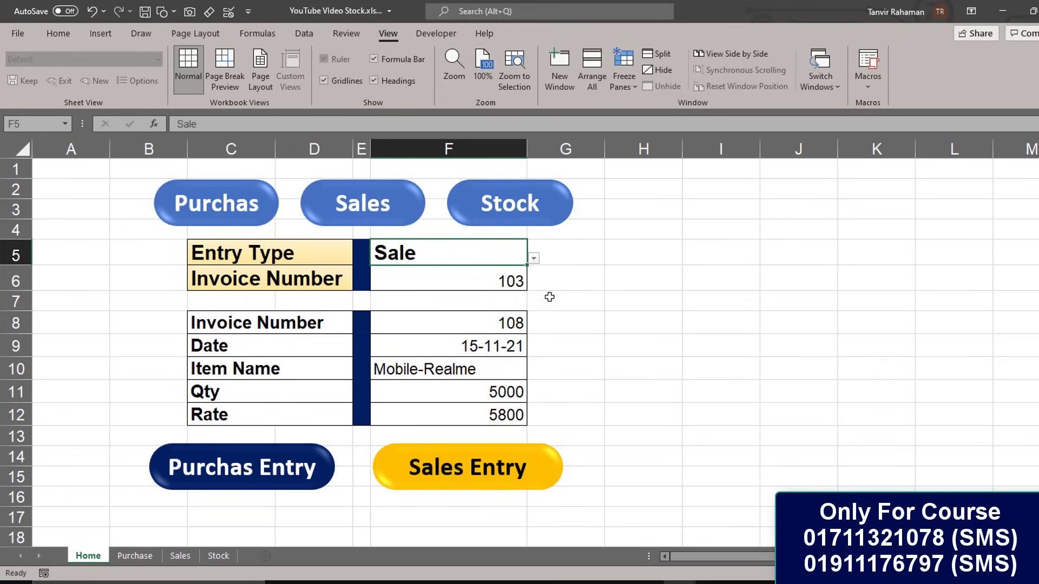
{"action": "left_click", "coordinate": [514, 278]}
{"action": "left_click", "coordinate": [502, 253]}
{"action": "left_click", "coordinate": [533, 258]}
{"action": "left_click", "coordinate": [496, 271]}
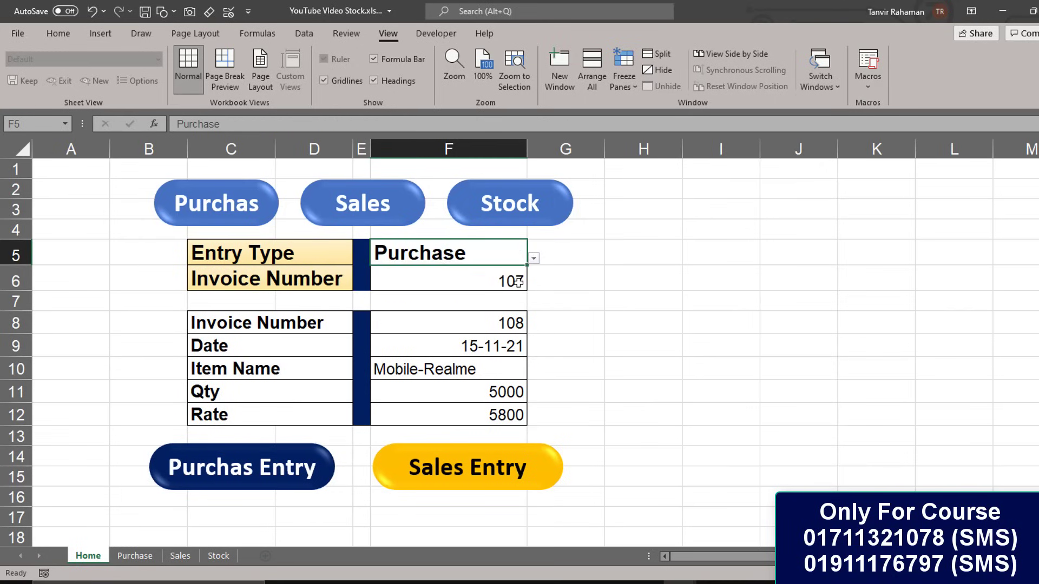
{"action": "left_click", "coordinate": [519, 283]}
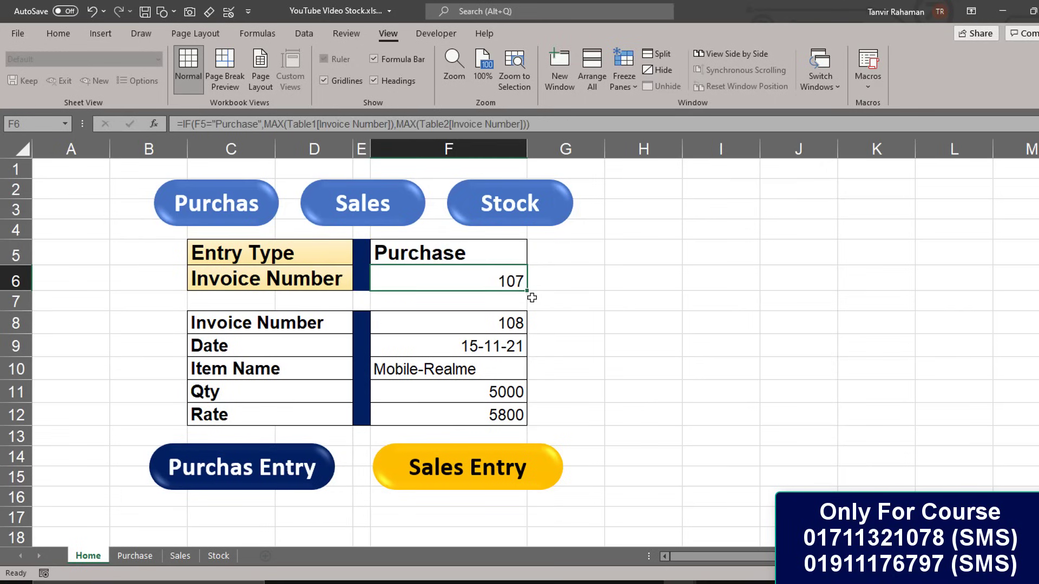
Step: Compare with the Purchase sheet, then set Entry Type to Sale so F6 shows 103
{"action": "left_click", "coordinate": [222, 206]}
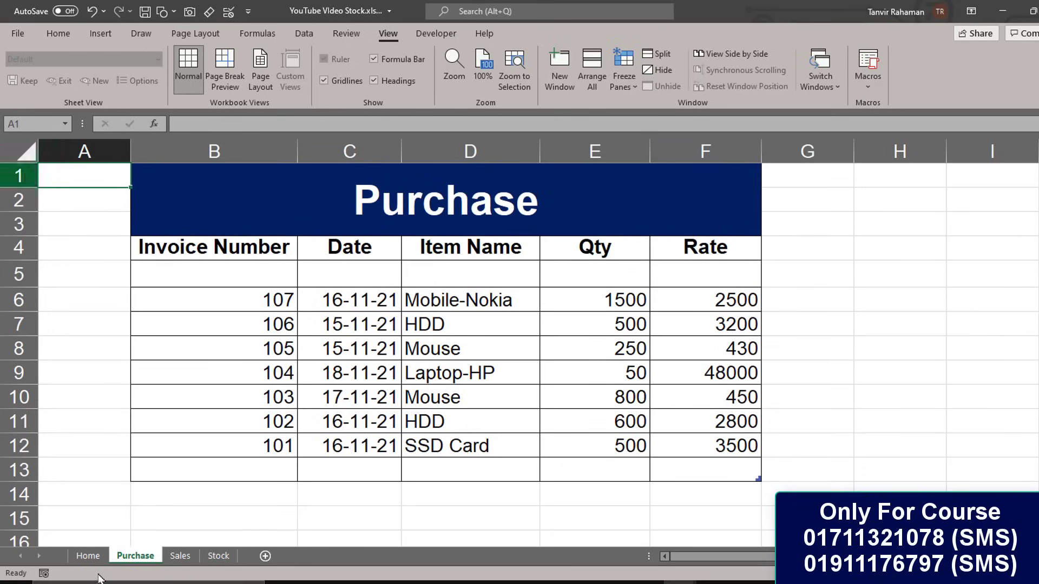
{"action": "left_click", "coordinate": [87, 555]}
{"action": "left_click", "coordinate": [440, 251]}
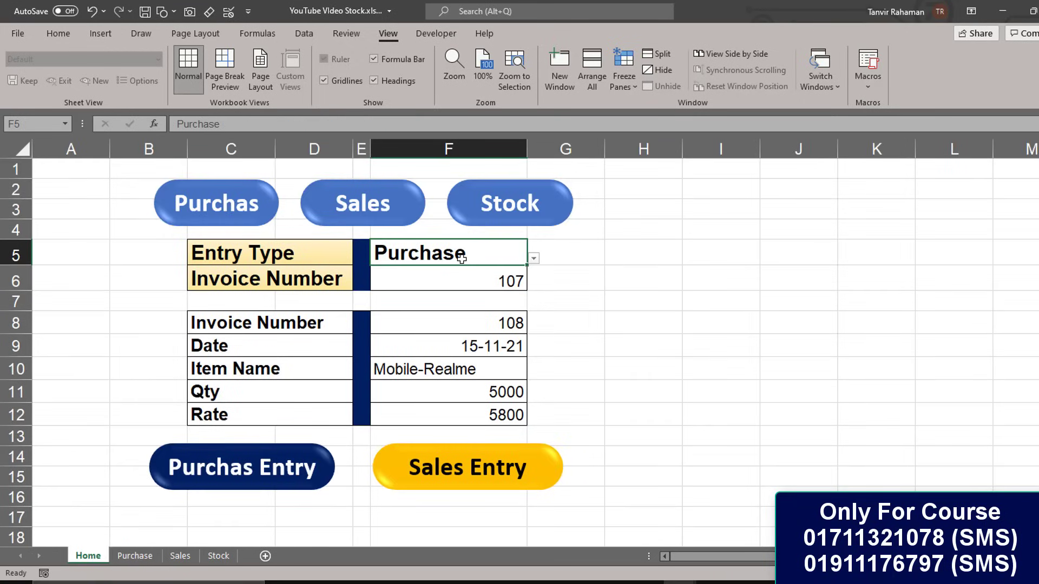
{"action": "left_click", "coordinate": [533, 258]}
{"action": "left_click", "coordinate": [486, 287]}
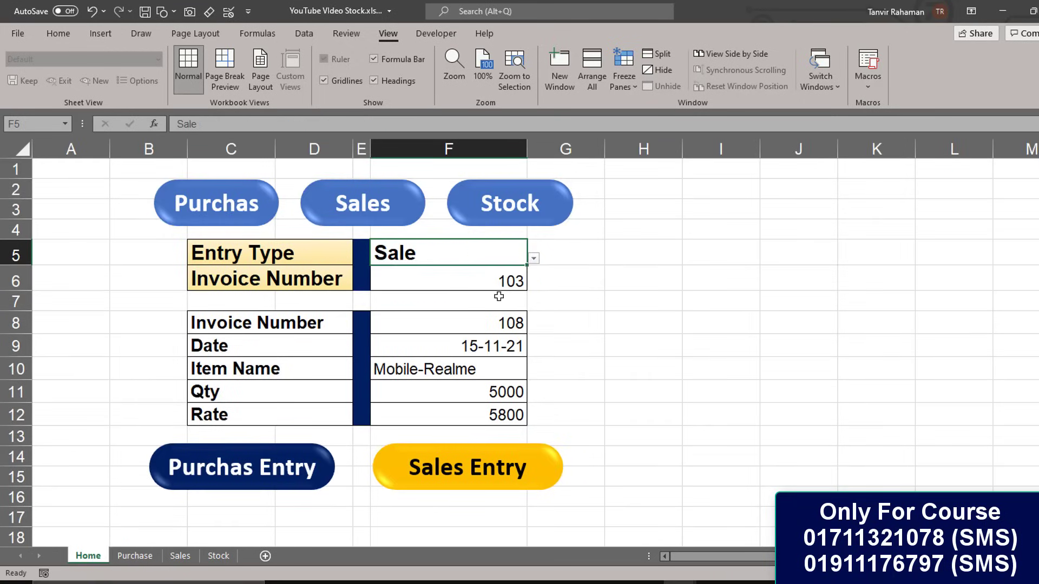
{"action": "left_click", "coordinate": [493, 280]}
{"action": "left_click", "coordinate": [400, 212]}
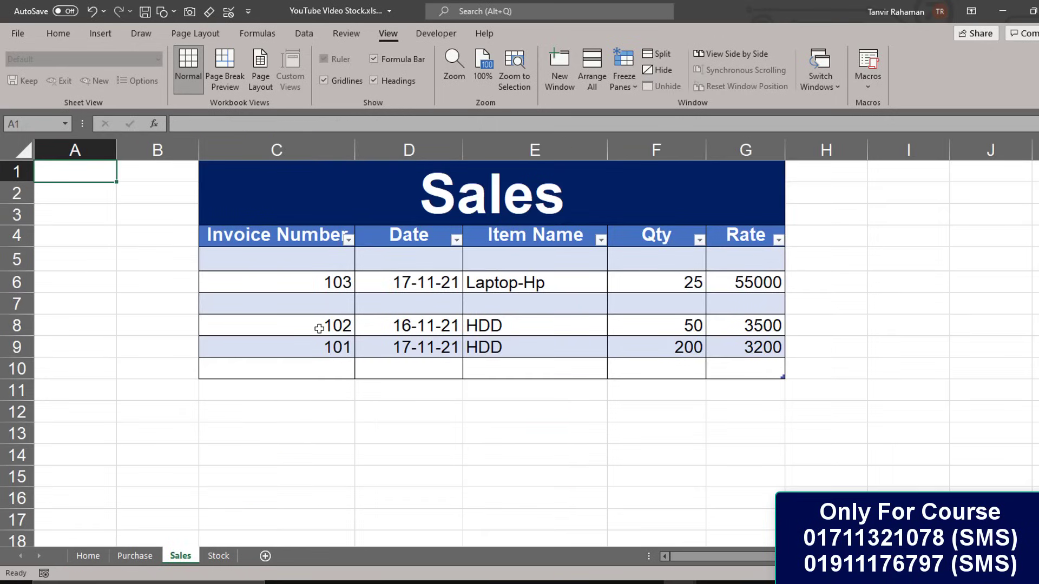
{"action": "left_click", "coordinate": [88, 556]}
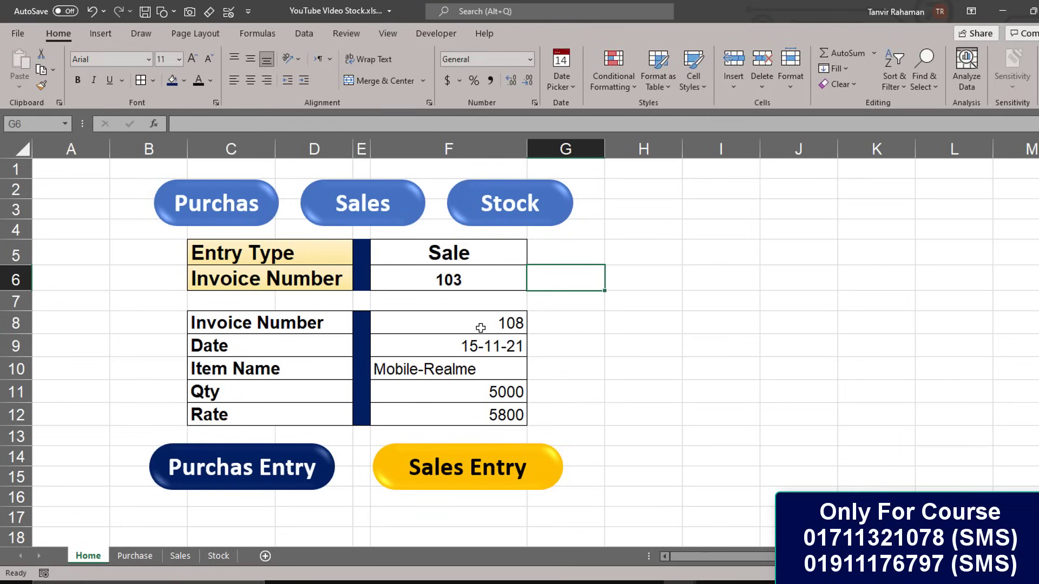
Step: Enter invoice 104 and change the item name from Mobile-Realme to Mobile-Nokia
{"action": "left_click", "coordinate": [450, 279]}
{"action": "left_click", "coordinate": [471, 324]}
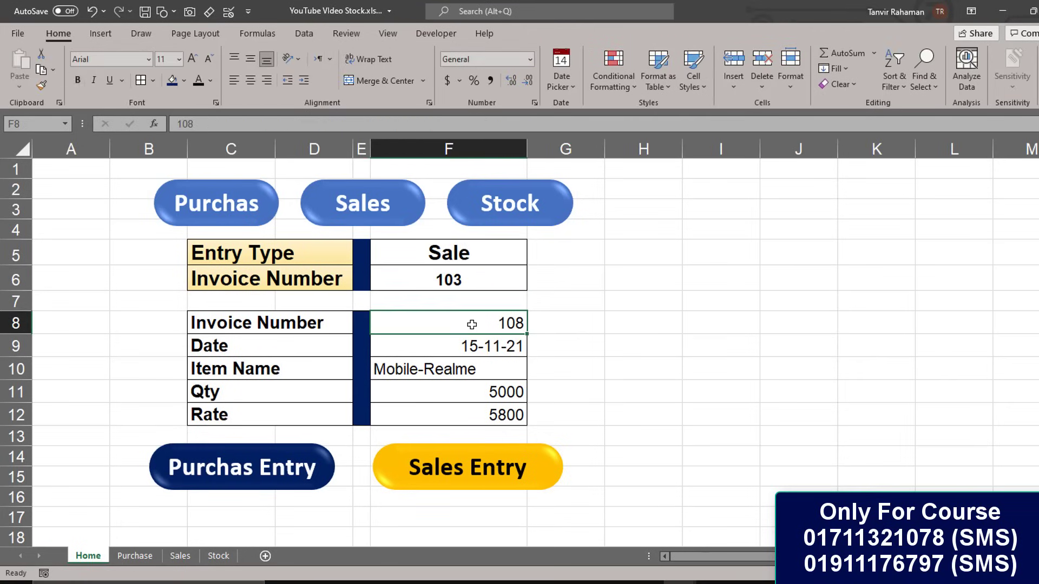
{"action": "type", "text": "10"}
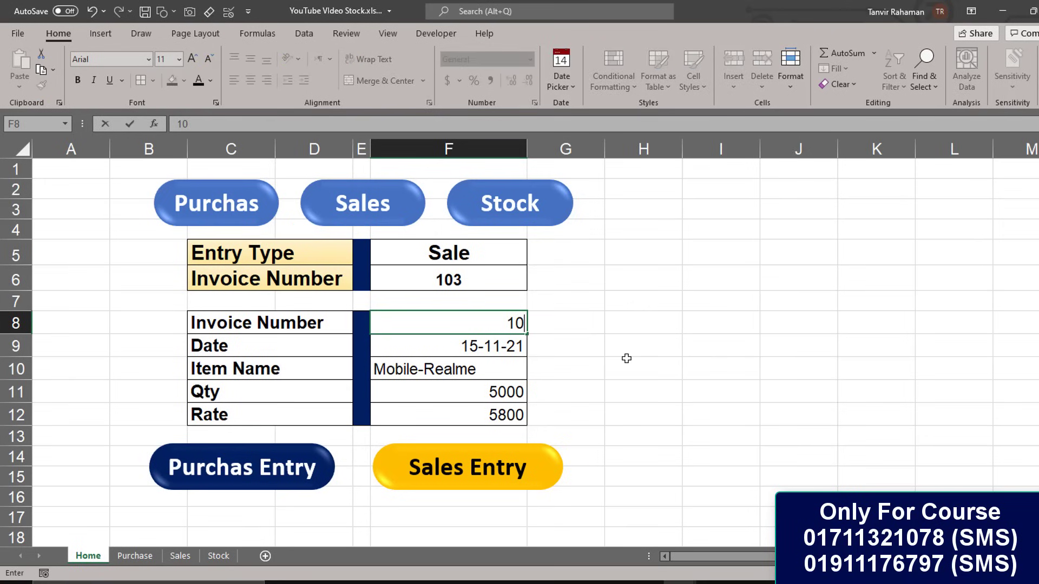
{"action": "type", "text": "4"}
{"action": "left_click", "coordinate": [473, 344]}
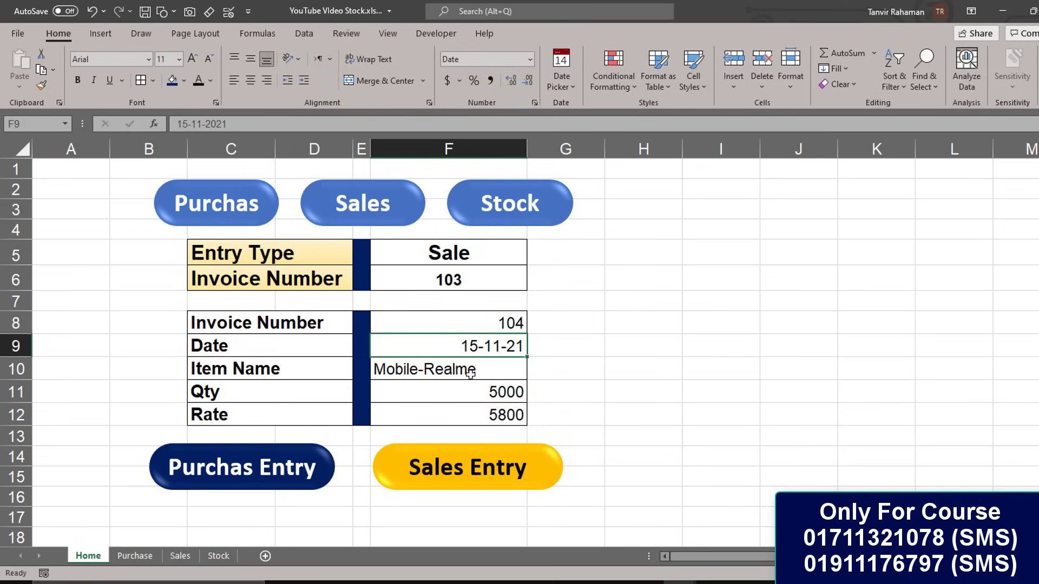
{"action": "left_click", "coordinate": [468, 373]}
{"action": "double_click", "coordinate": [464, 371]}
{"action": "double_click", "coordinate": [463, 371]}
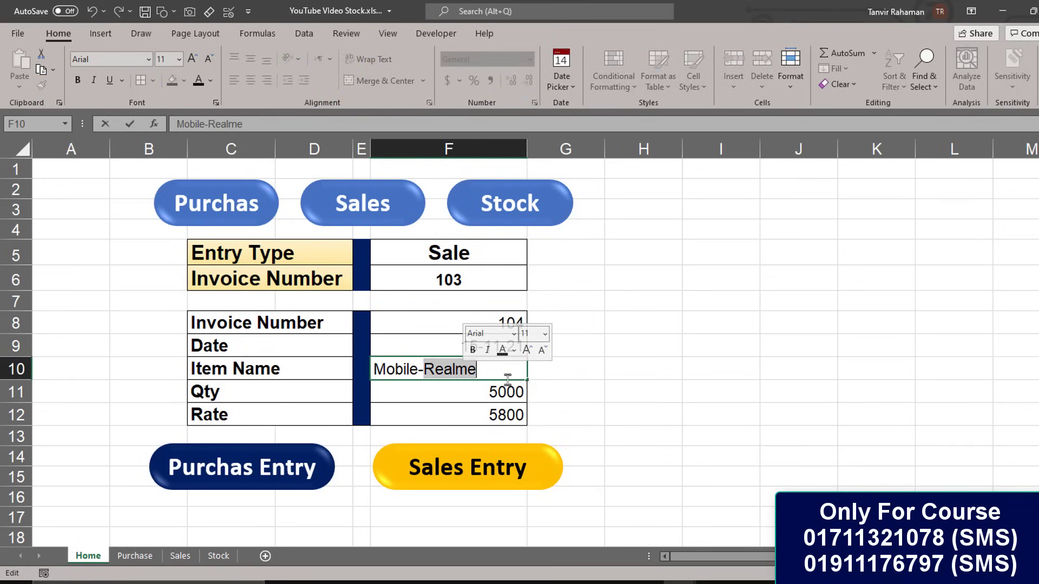
{"action": "type", "text": "N"}
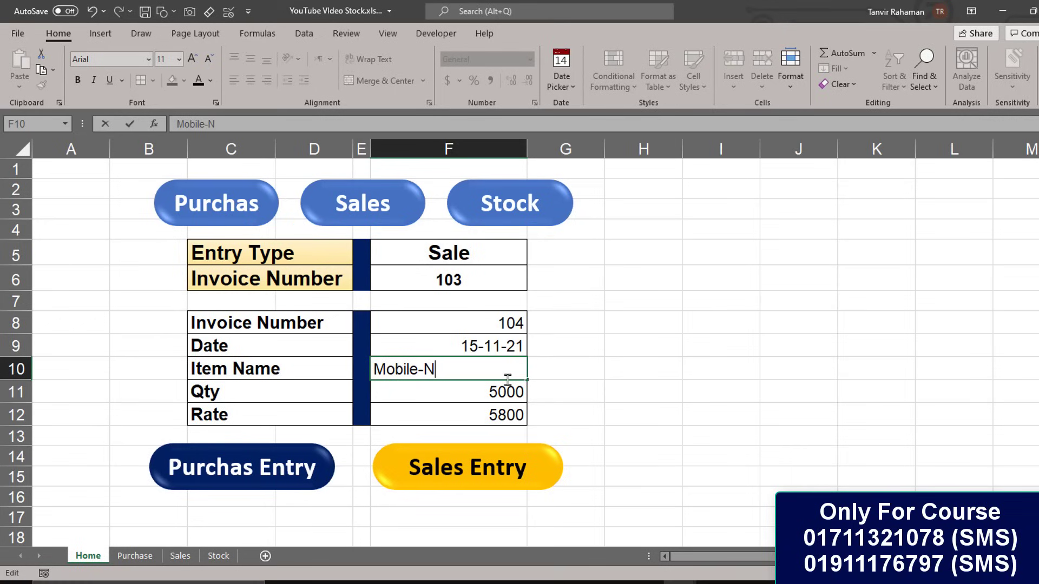
{"action": "type", "text": "okia"}
{"action": "left_click", "coordinate": [495, 386]}
Step: Set the sale's quantity to 5000 and rate to 3000
{"action": "type", "text": "5"}
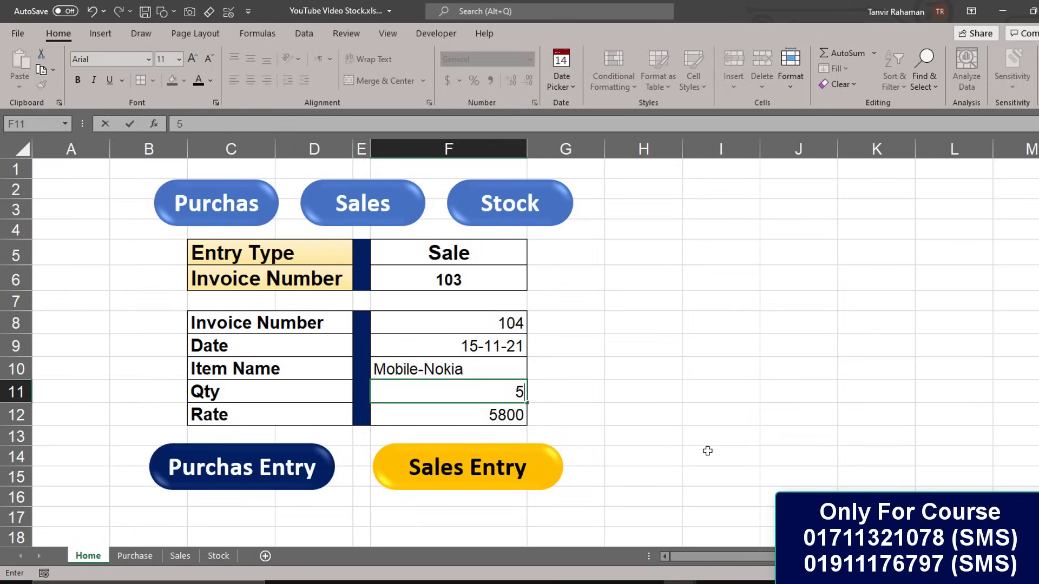
{"action": "type", "text": "000"}
{"action": "key", "text": "BackSpace"}
{"action": "type", "text": "0"}
{"action": "left_click", "coordinate": [506, 412]}
{"action": "type", "text": "30"}
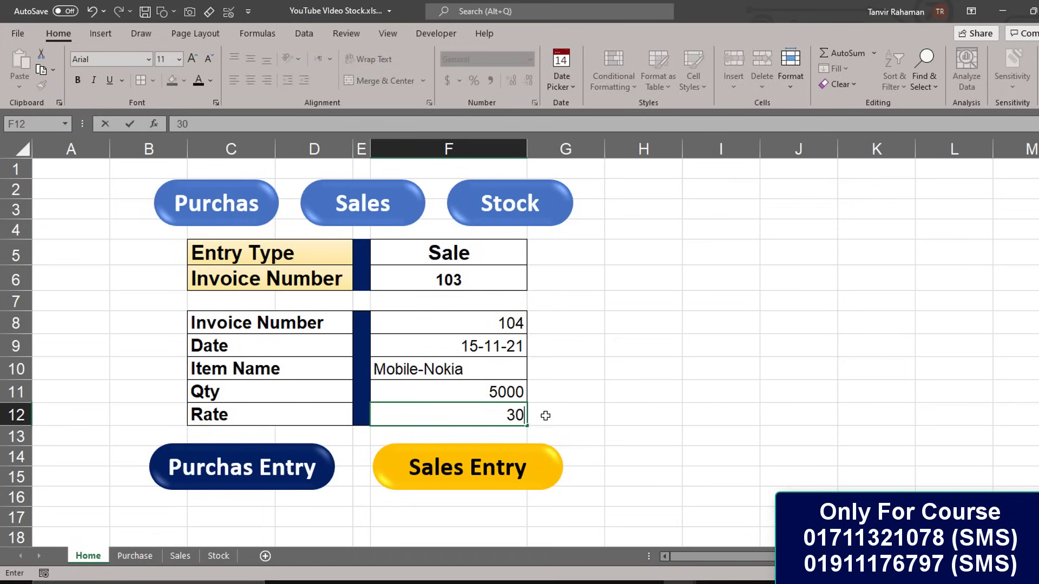
{"action": "type", "text": "00"}
{"action": "left_click", "coordinate": [508, 397]}
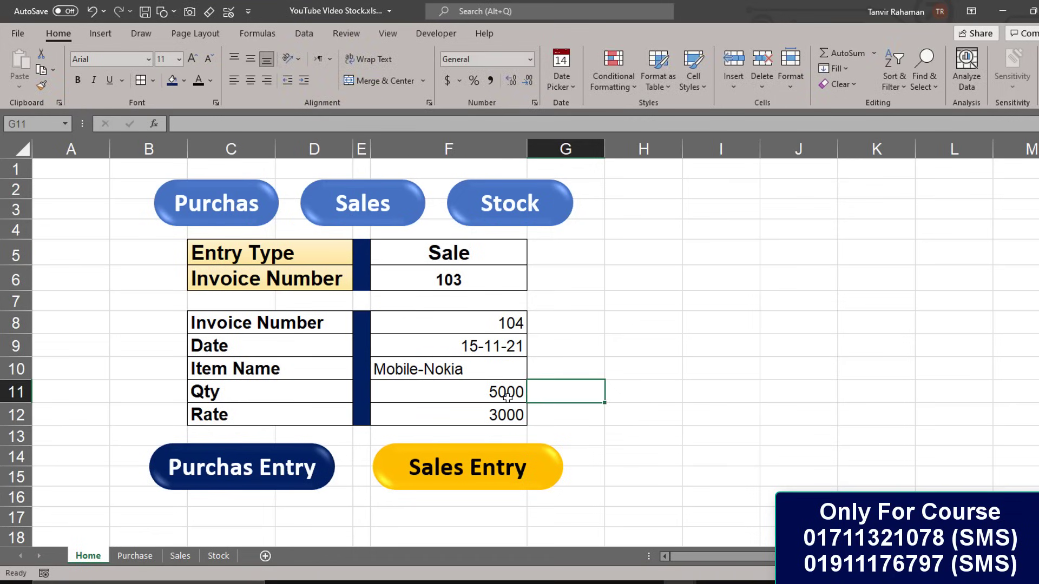
{"action": "left_click", "coordinate": [200, 196]}
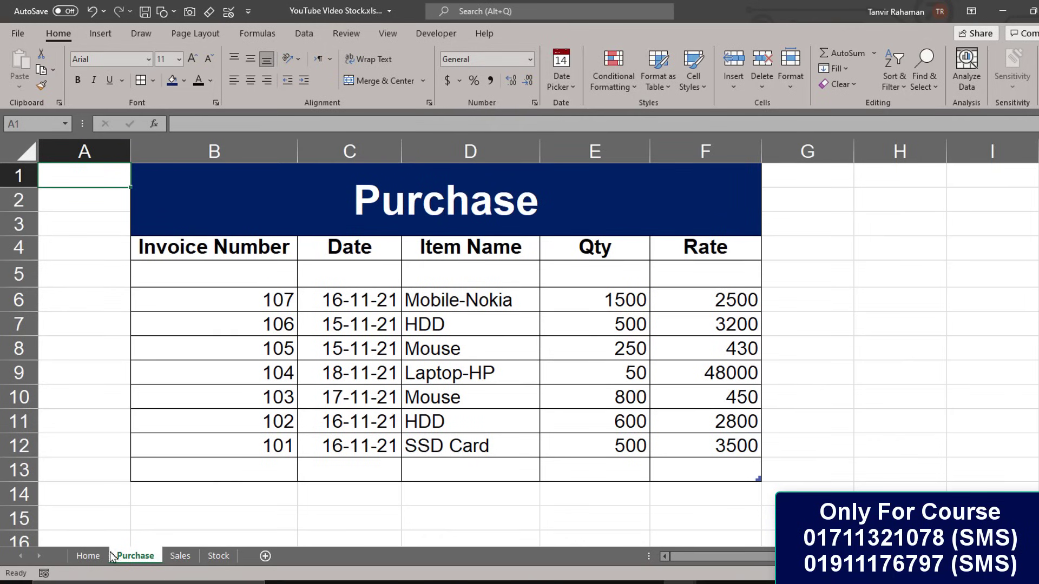
{"action": "left_click", "coordinate": [88, 555]}
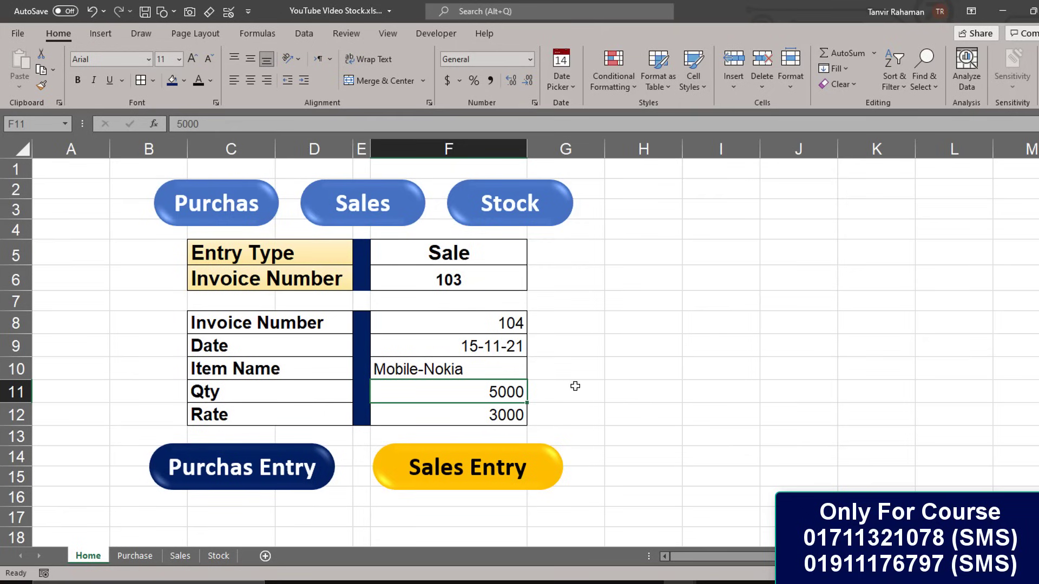
Step: Enter =VLOOKUP(F10, Stock table, 4, 0) in G11 so it shows Mobile-Nokia's stock of 1500
{"action": "left_click", "coordinate": [576, 386]}
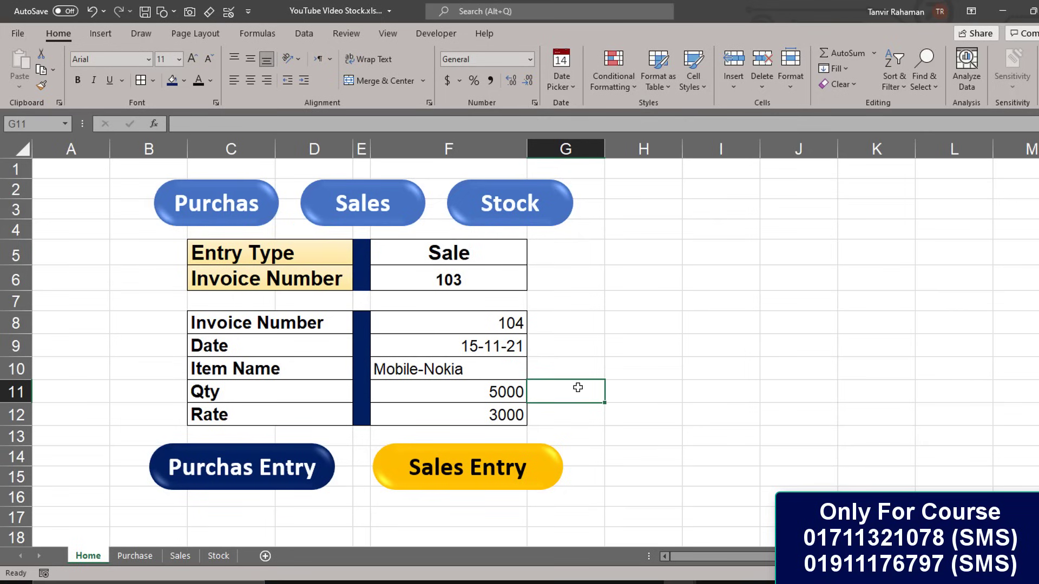
{"action": "type", "text": "="}
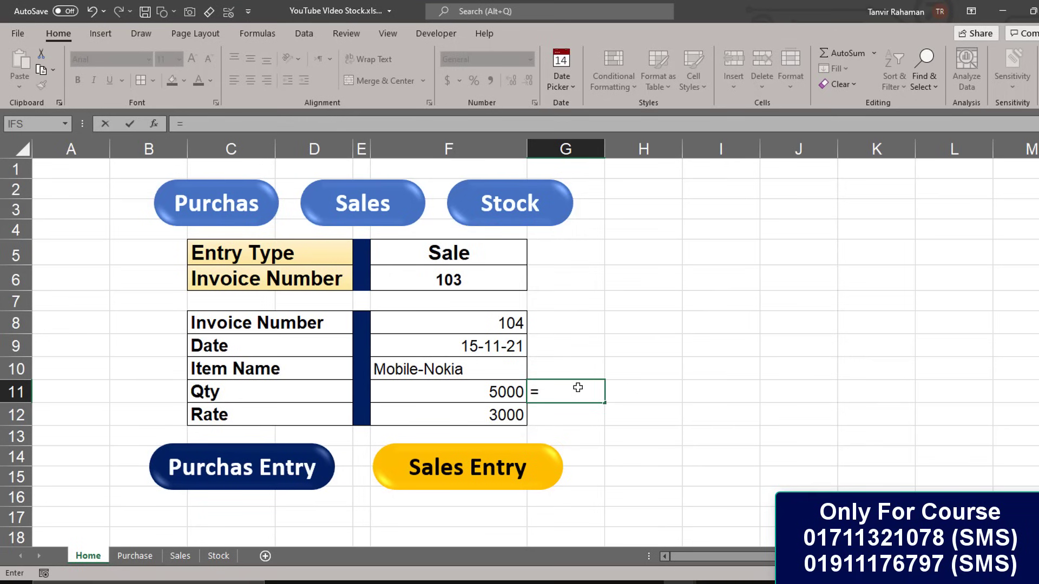
{"action": "type", "text": "vloo"}
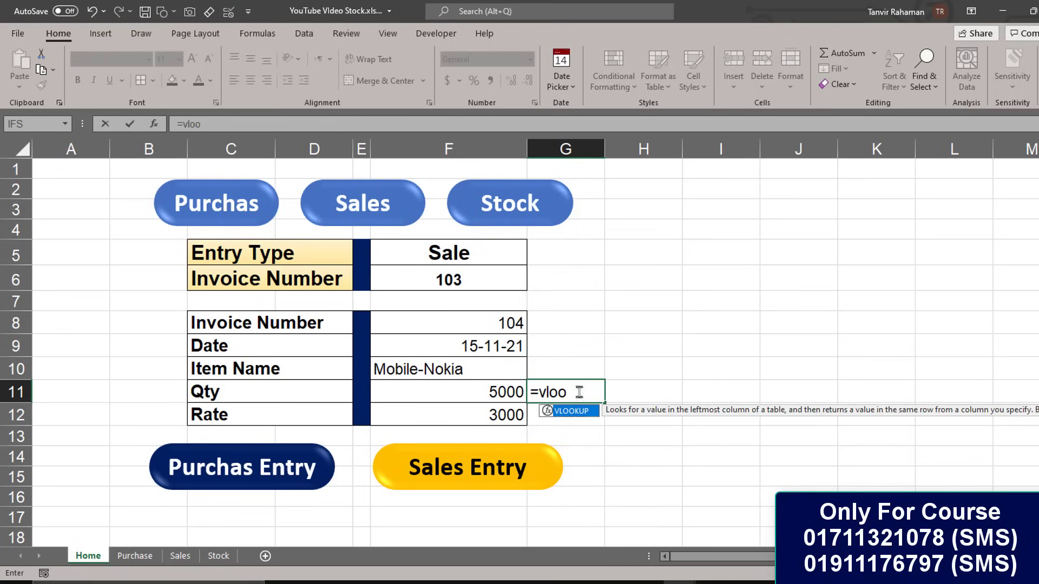
{"action": "double_click", "coordinate": [570, 412]}
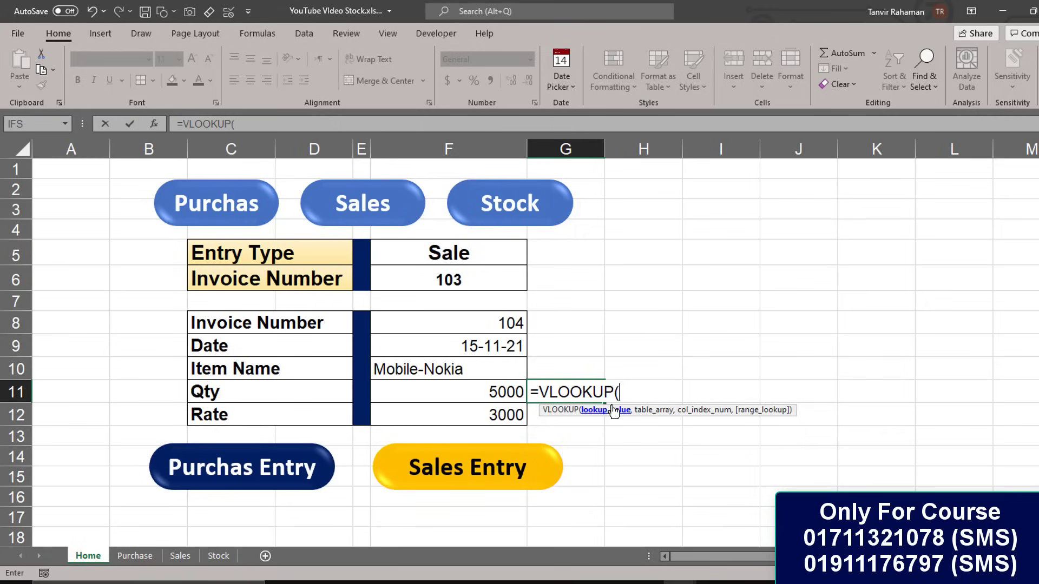
{"action": "left_click", "coordinate": [413, 370]}
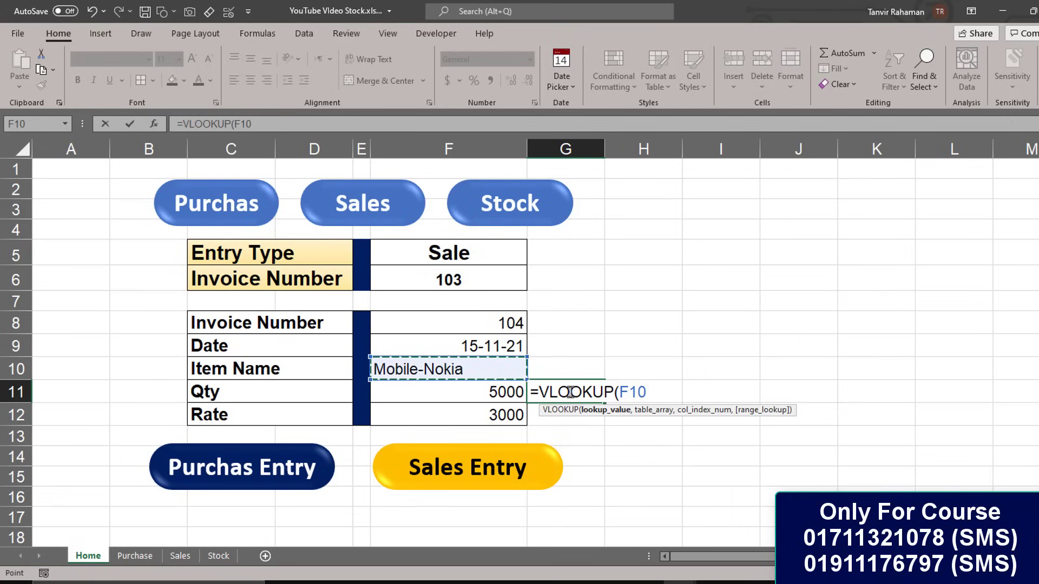
{"action": "type", "text": ","}
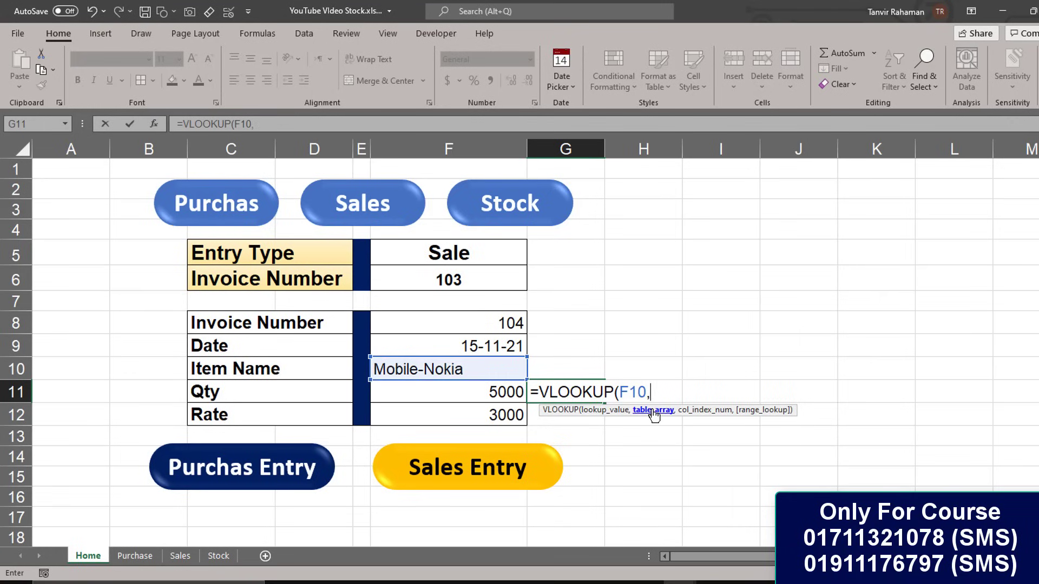
{"action": "left_click", "coordinate": [219, 556]}
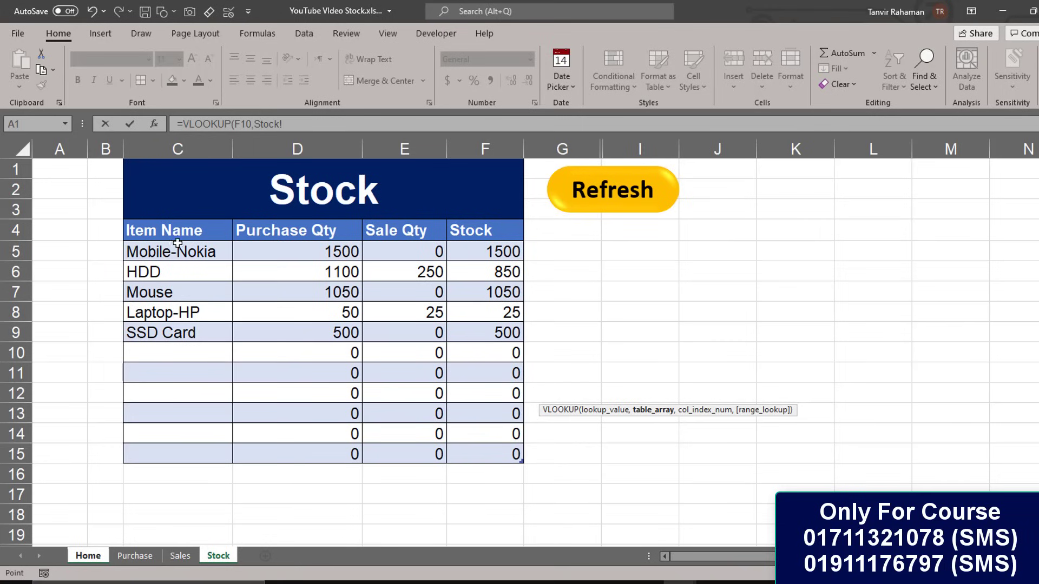
{"action": "mouse_move", "coordinate": [173, 238]}
{"action": "left_mouse_down"}
{"action": "mouse_move", "coordinate": [295, 307]}
{"action": "mouse_move", "coordinate": [461, 449]}
{"action": "left_mouse_up"}
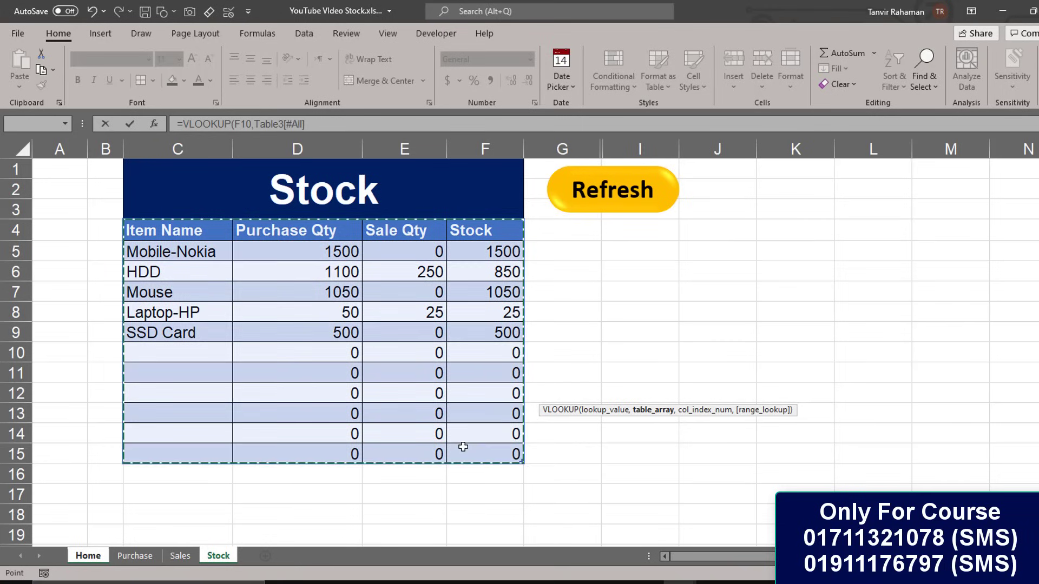
{"action": "type", "text": ",4"}
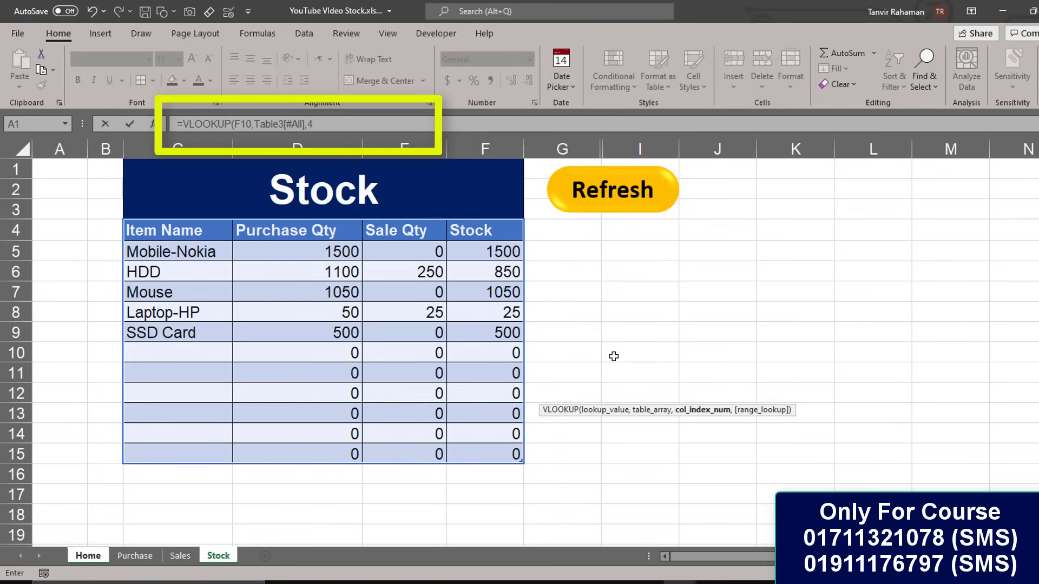
{"action": "type", "text": ",0"}
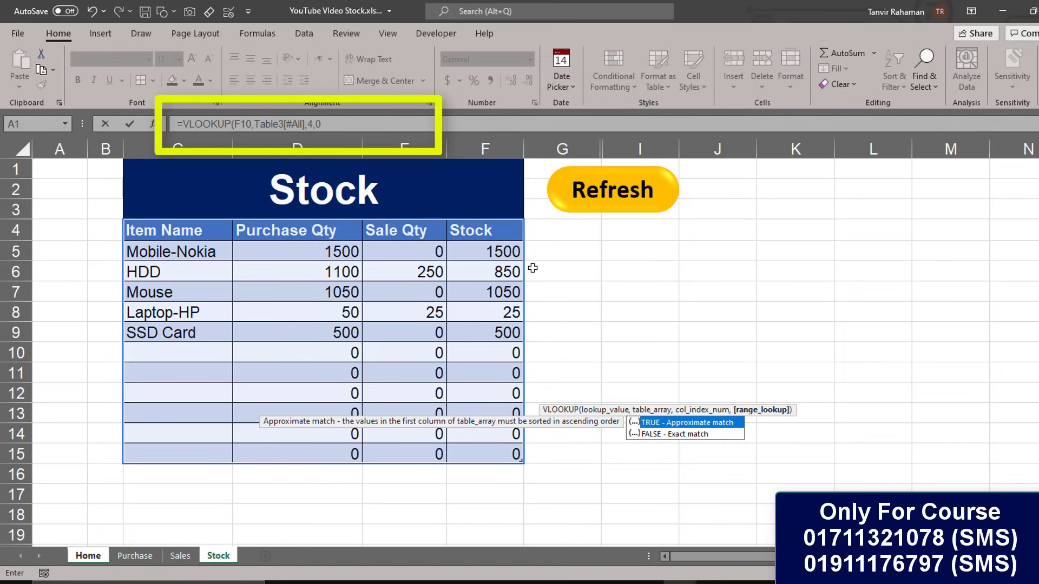
{"action": "type", "text": ")"}
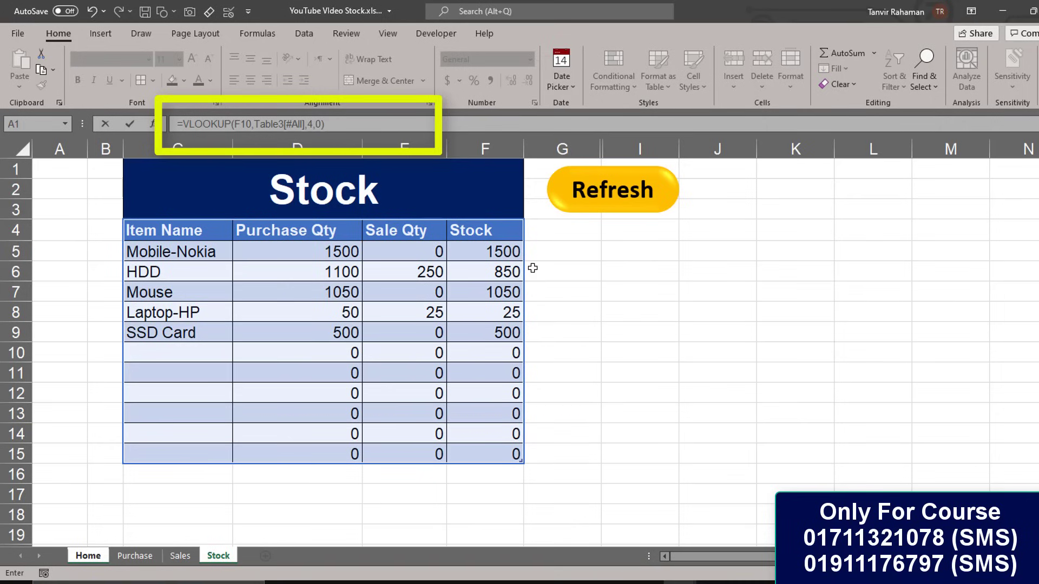
{"action": "key", "text": "Return"}
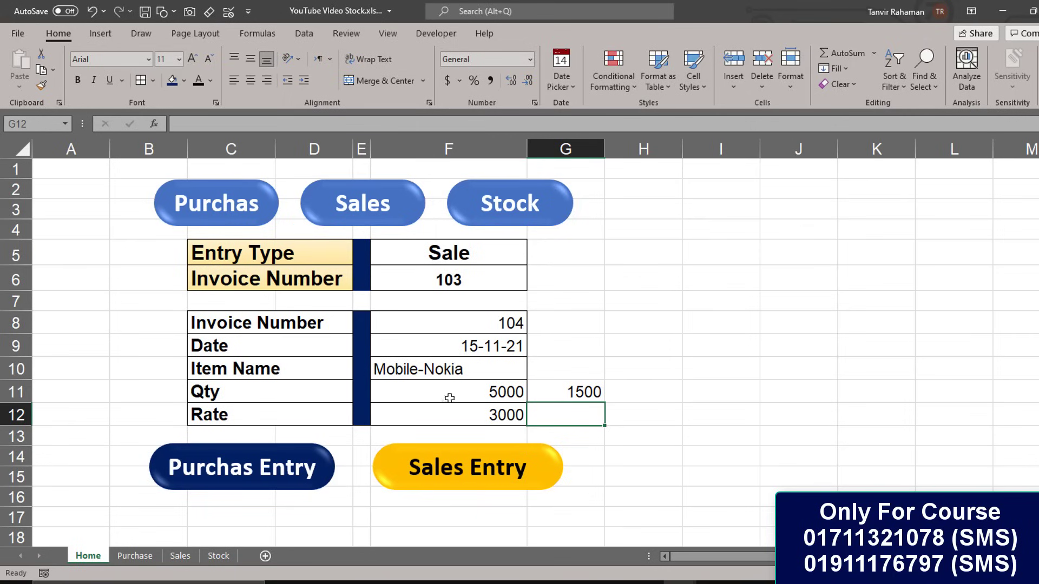
{"action": "left_click", "coordinate": [583, 399]}
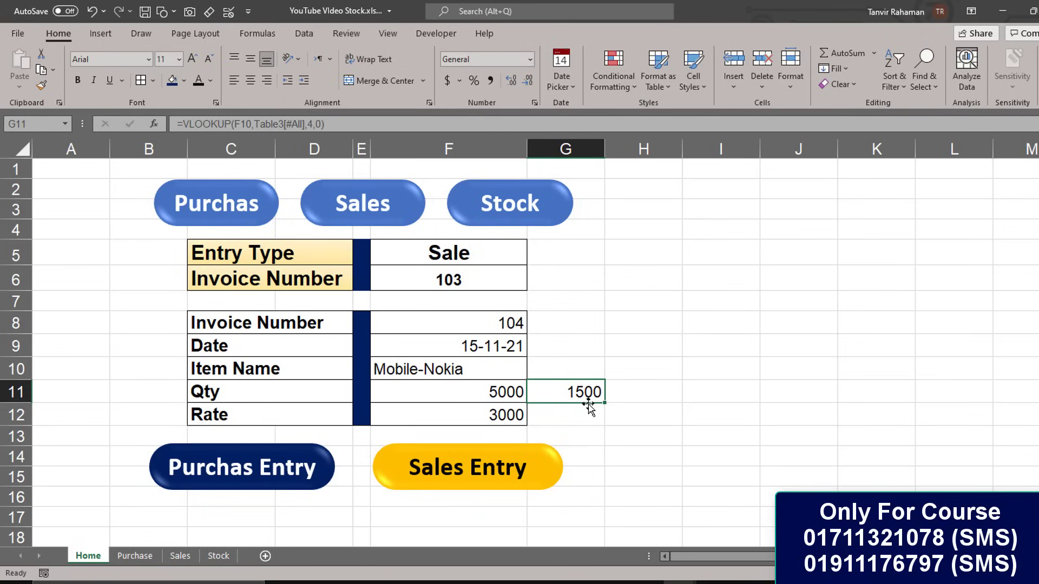
{"action": "left_click", "coordinate": [511, 399]}
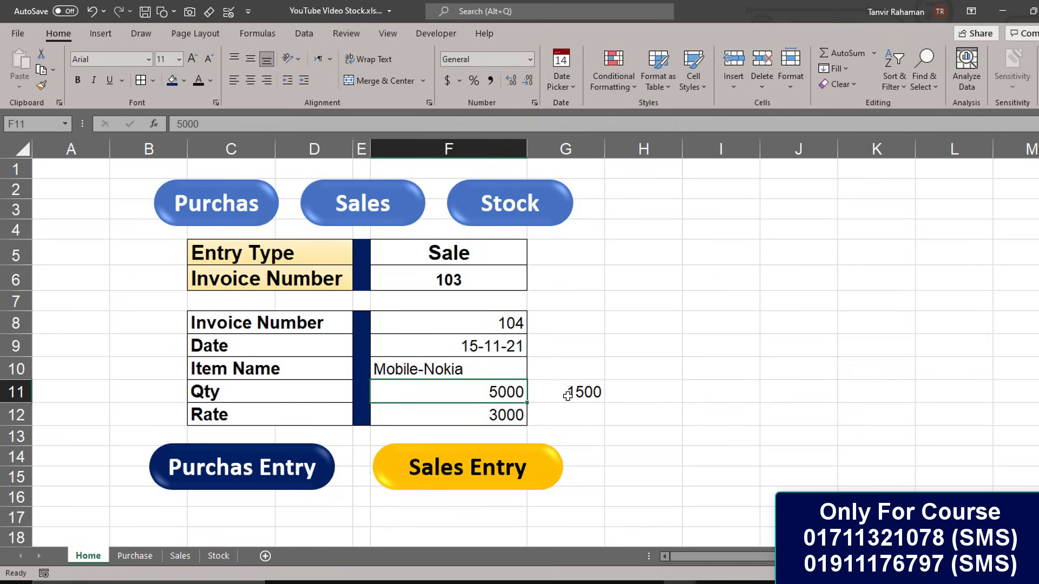
{"action": "left_click", "coordinate": [561, 391]}
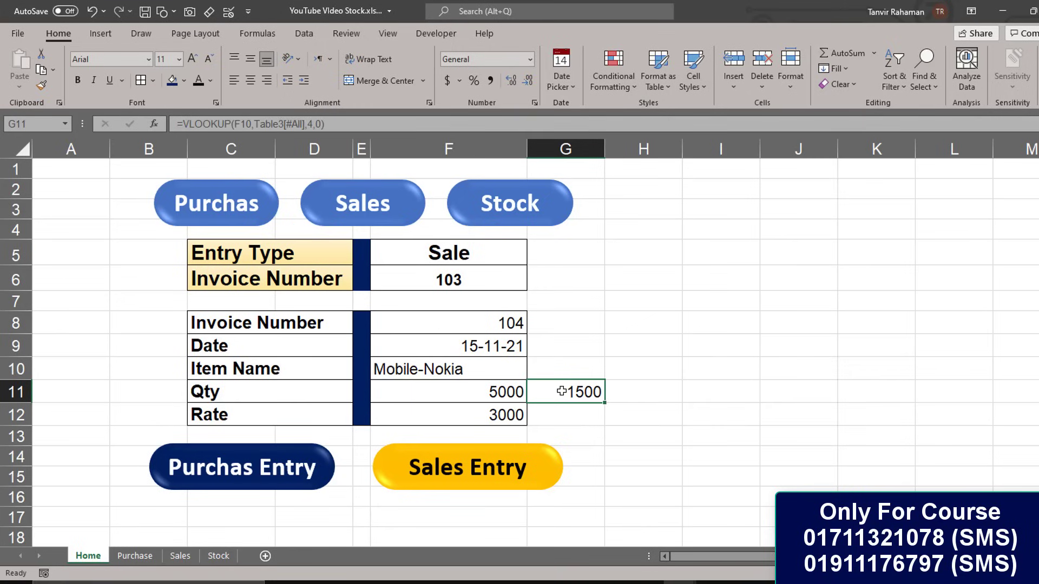
{"action": "left_click", "coordinate": [506, 394]}
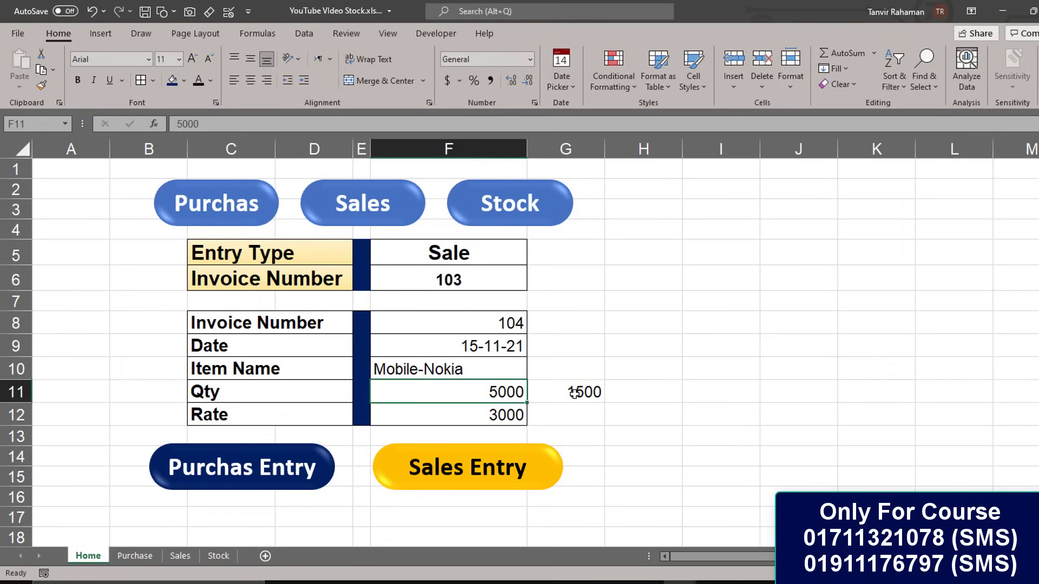
{"action": "left_click", "coordinate": [573, 393]}
{"action": "left_click", "coordinate": [504, 392]}
{"action": "left_click", "coordinate": [557, 391]}
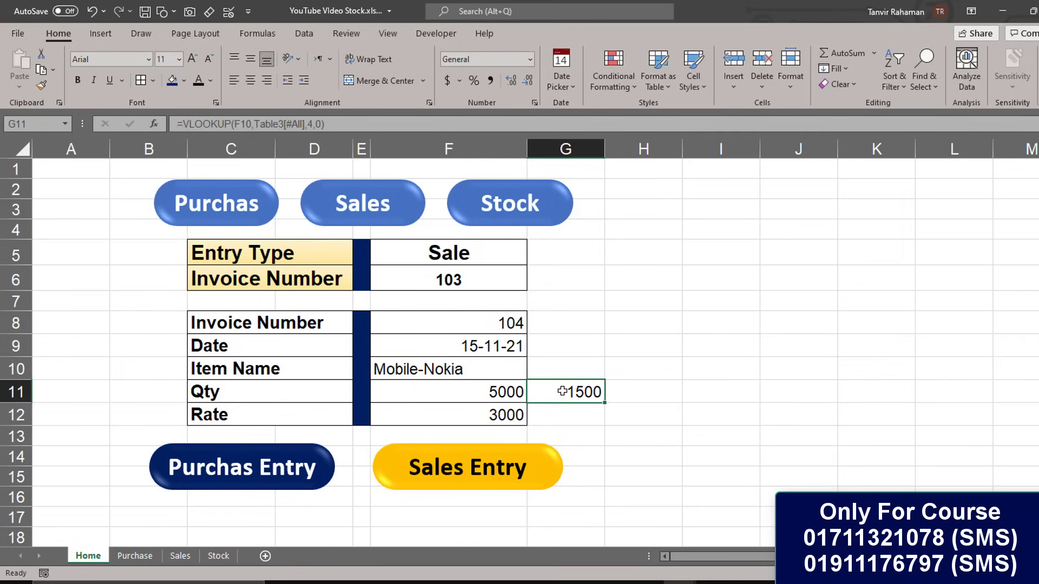
{"action": "left_click", "coordinate": [499, 394]}
{"action": "left_click", "coordinate": [584, 391]}
{"action": "double_click", "coordinate": [541, 392]}
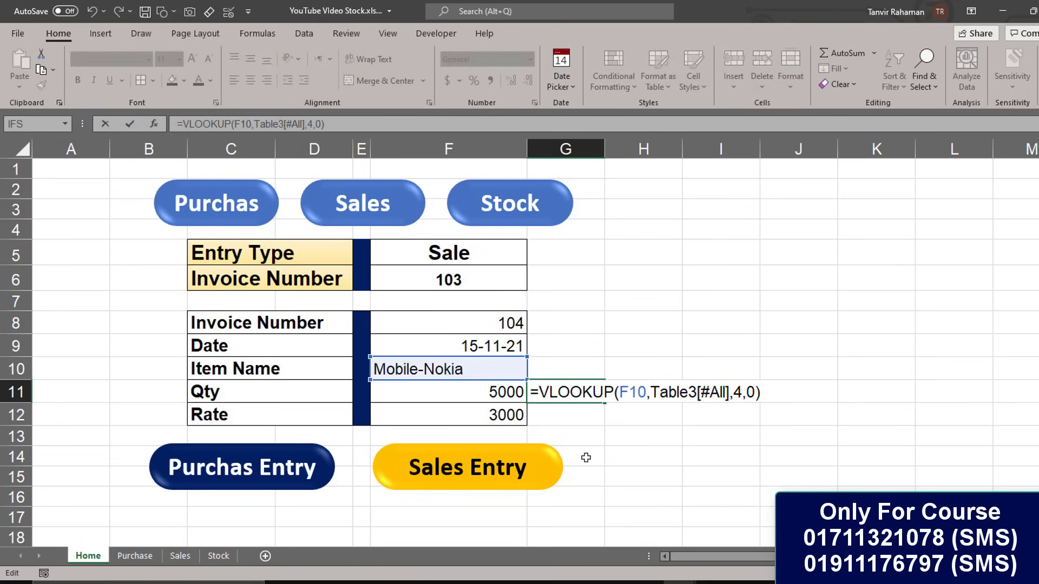
Step: Wrap G11's lookup in an IF that shows "Stock Not Availbale" when stock is below F11
{"action": "type", "text": "IF("}
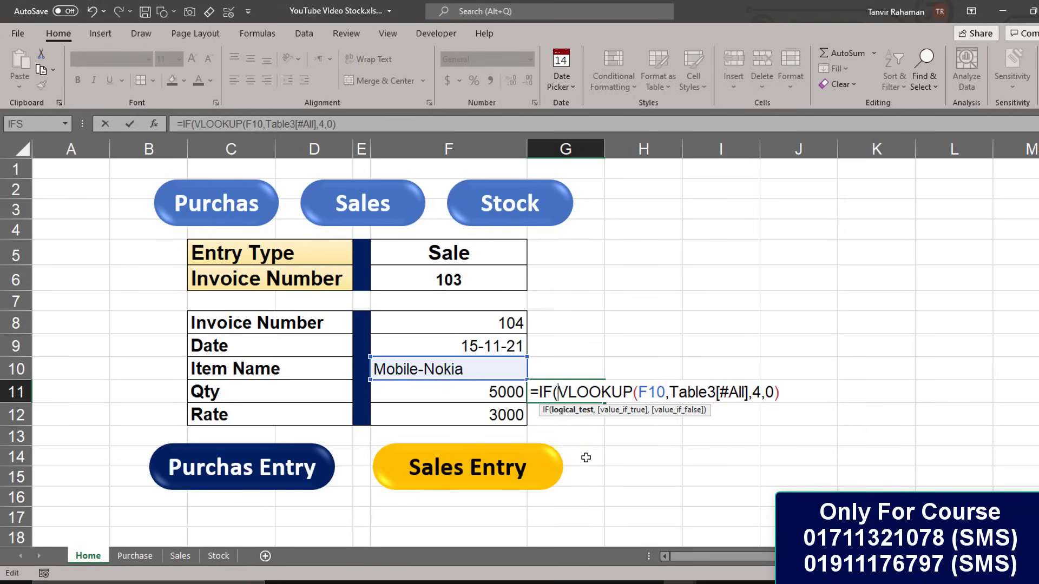
{"action": "key", "text": "shift+End"}
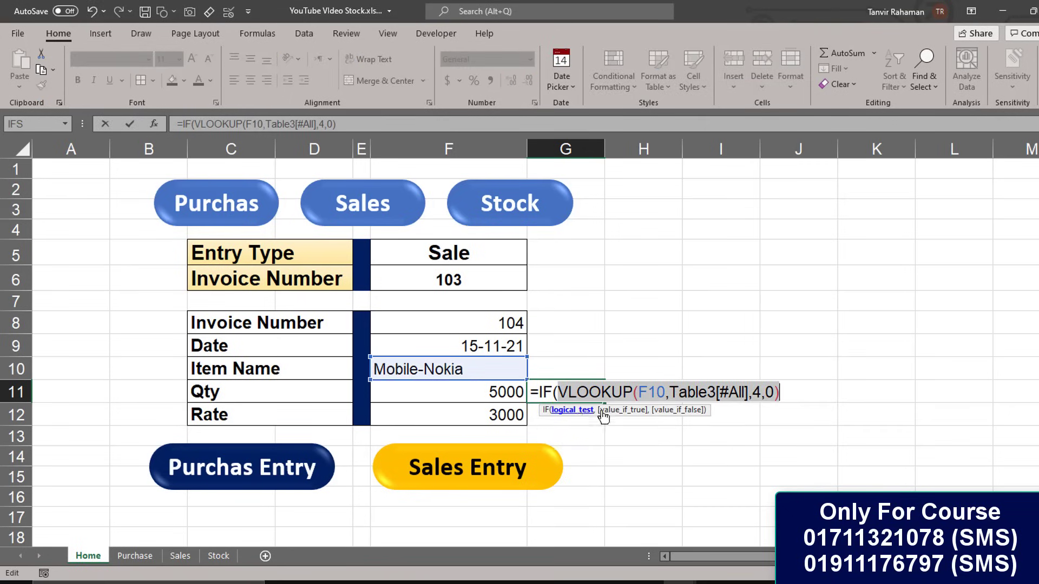
{"action": "left_click", "coordinate": [788, 395]}
{"action": "type", "text": "<"}
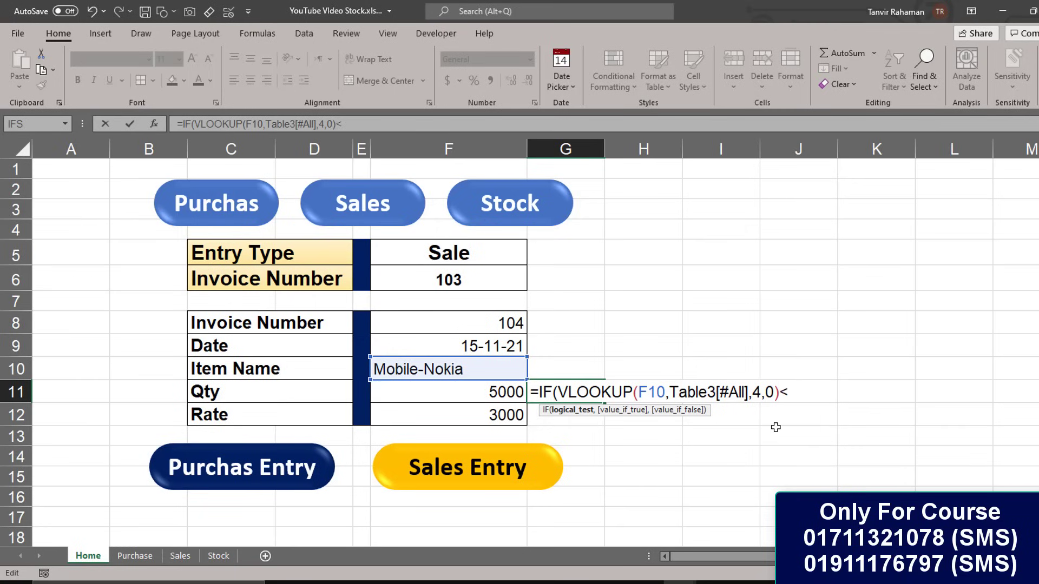
{"action": "left_click", "coordinate": [503, 393]}
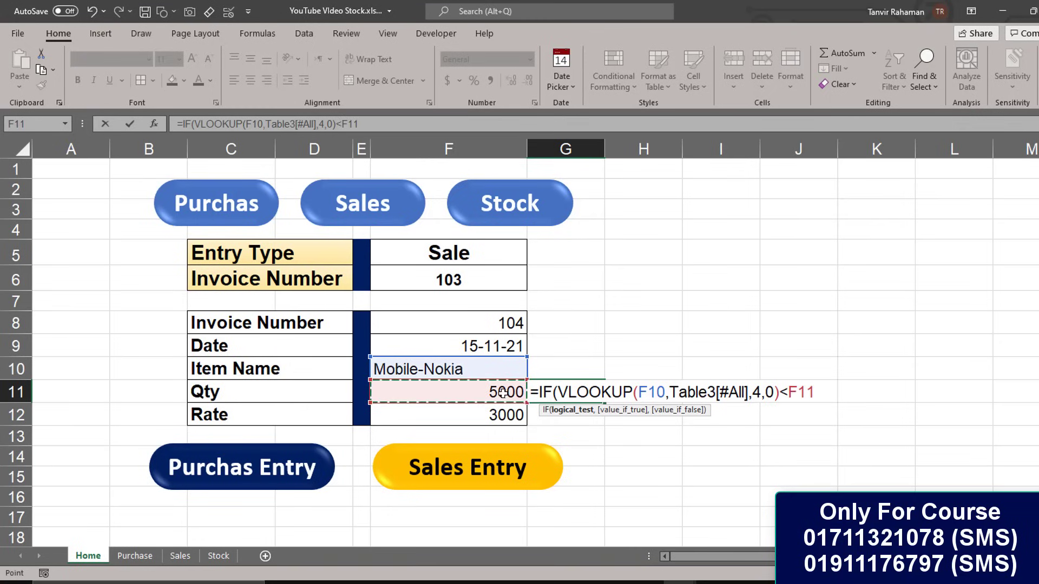
{"action": "type", "text": ","}
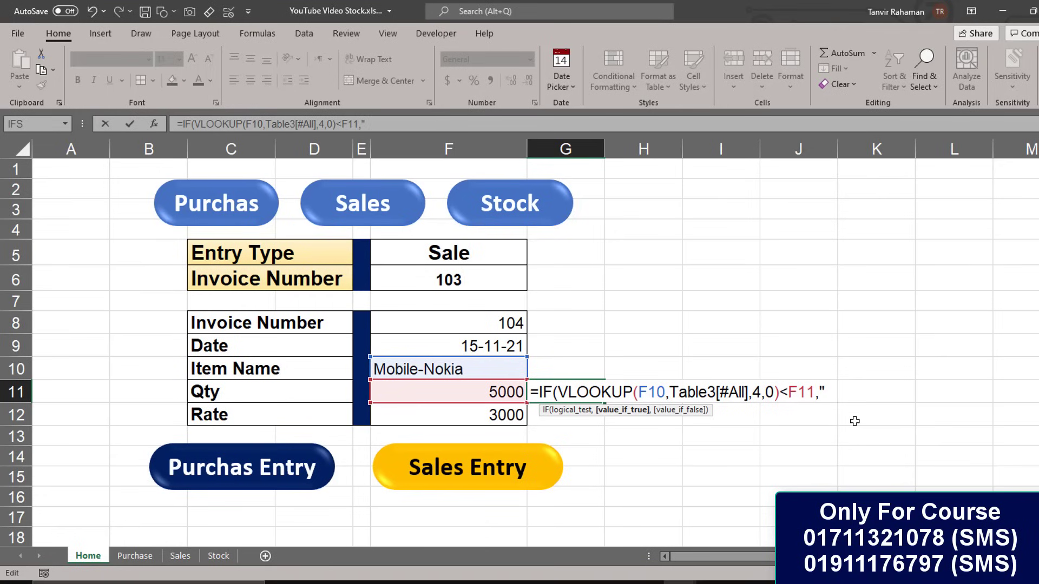
{"action": "type", "text": "Stock "}
{"action": "type", "text": "N"}
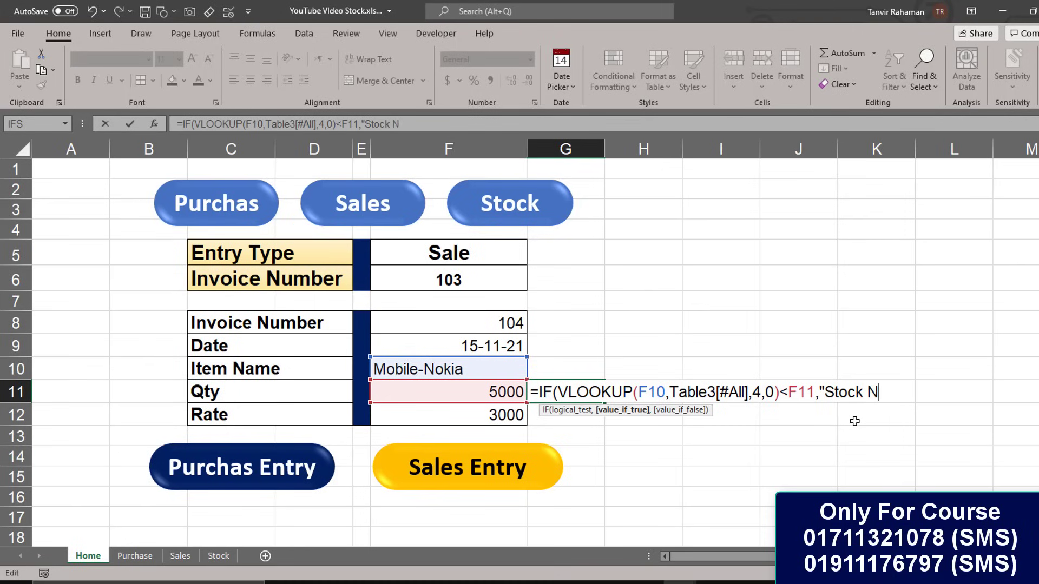
{"action": "type", "text": "ot Availbale\""}
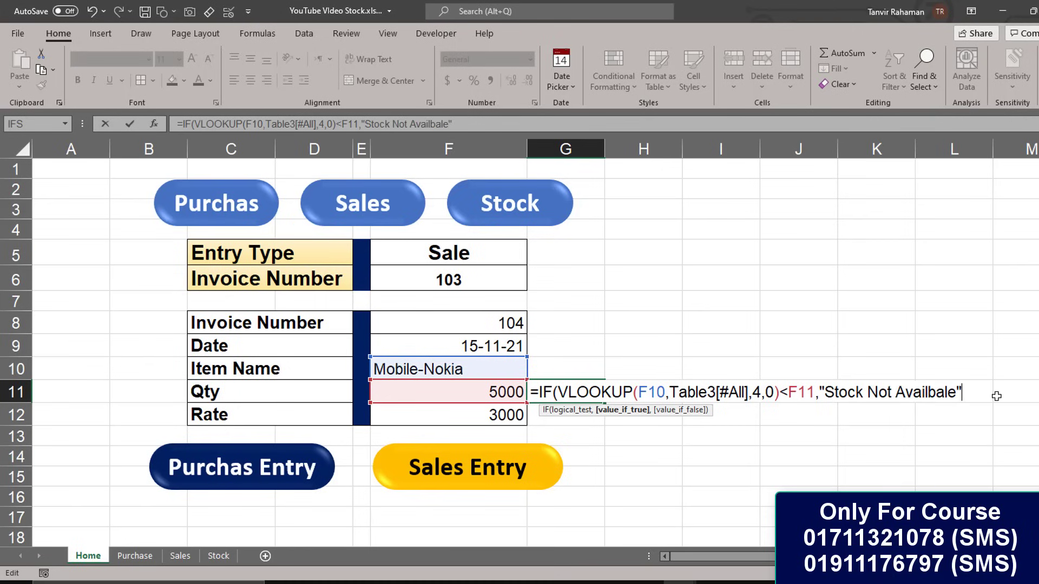
{"action": "type", "text": ","}
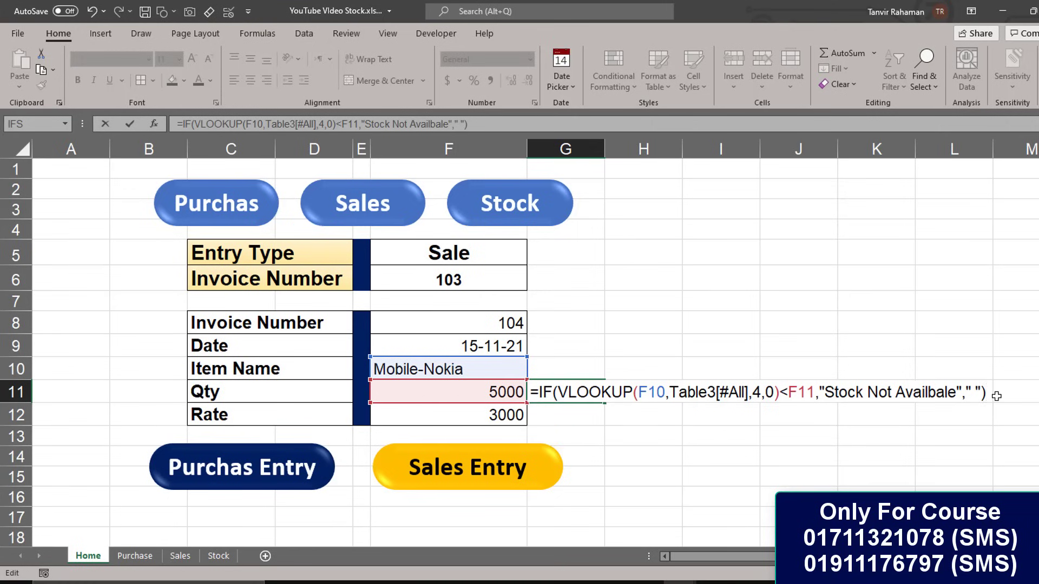
{"action": "key", "text": "Return"}
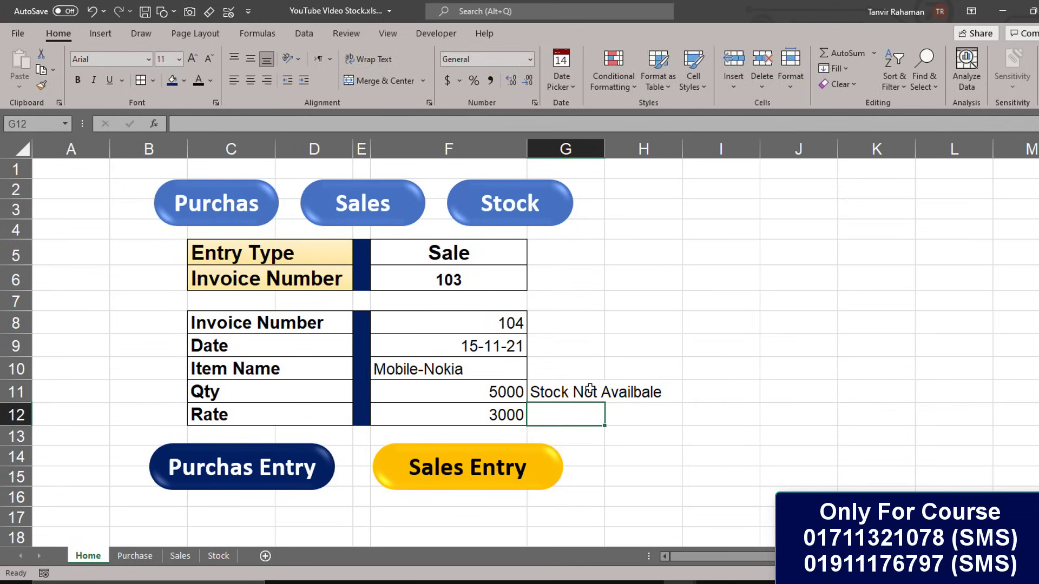
Step: Test quantities 1000, 1400 and 1501 in F11 until the stock warning appears
{"action": "left_click", "coordinate": [586, 385]}
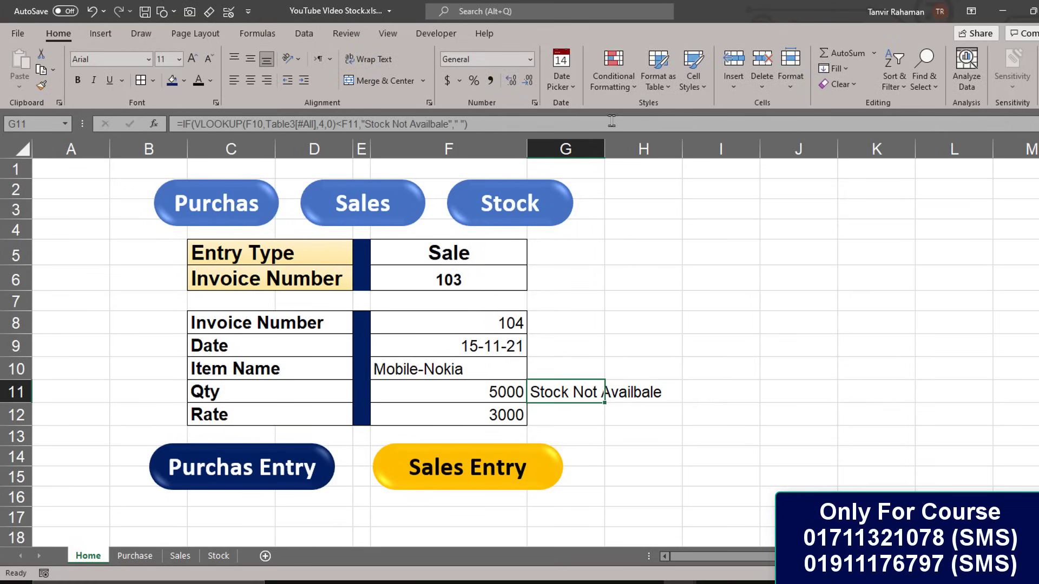
{"action": "left_click", "coordinate": [509, 393]}
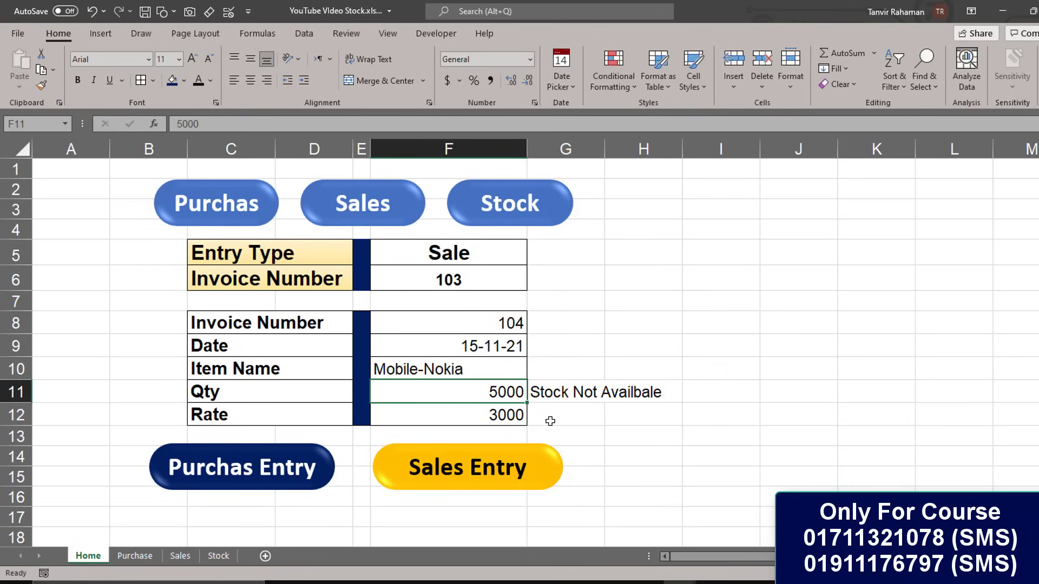
{"action": "type", "text": "1000"}
{"action": "left_click", "coordinate": [579, 415]}
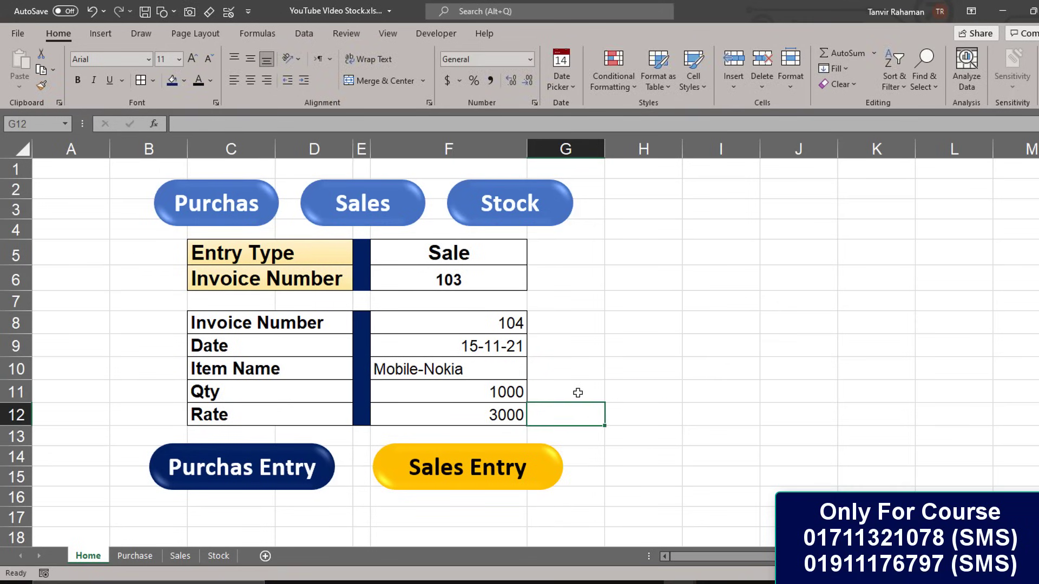
{"action": "left_click", "coordinate": [578, 393]}
{"action": "left_click", "coordinate": [509, 387]}
{"action": "type", "text": "1"}
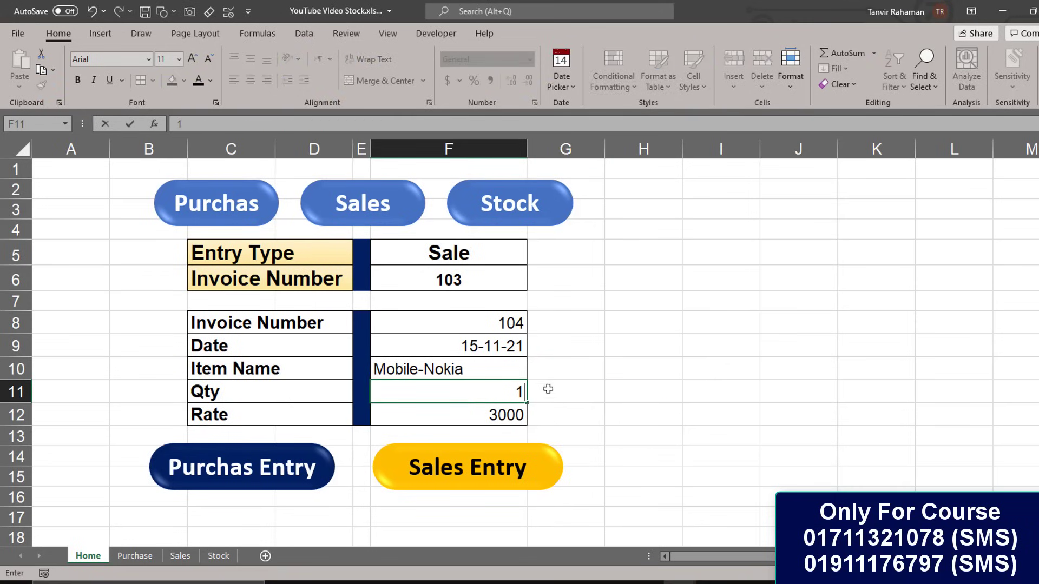
{"action": "type", "text": "400"}
{"action": "left_click", "coordinate": [568, 414]}
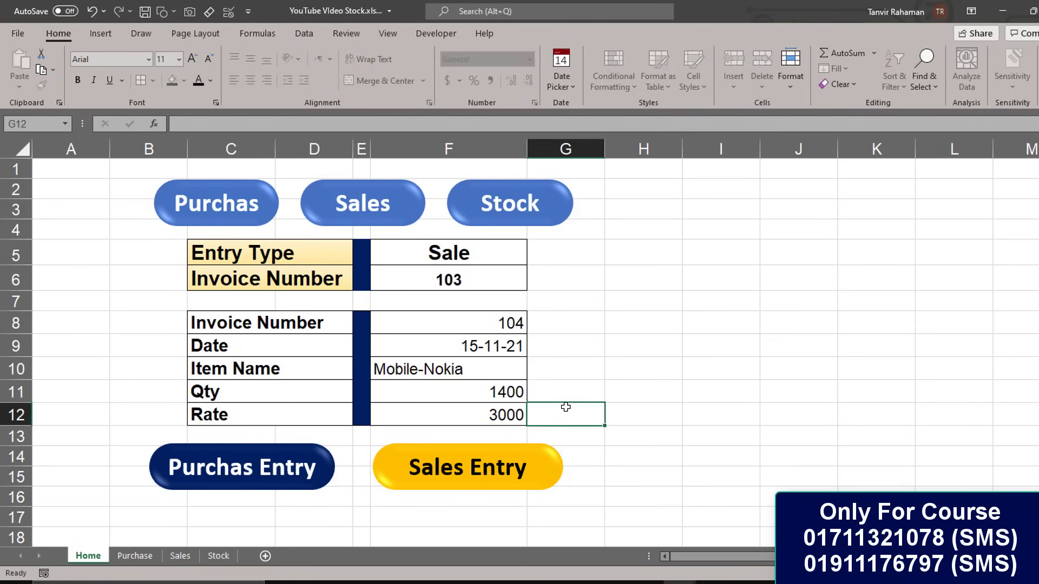
{"action": "left_click", "coordinate": [496, 393]}
{"action": "type", "text": "1501"}
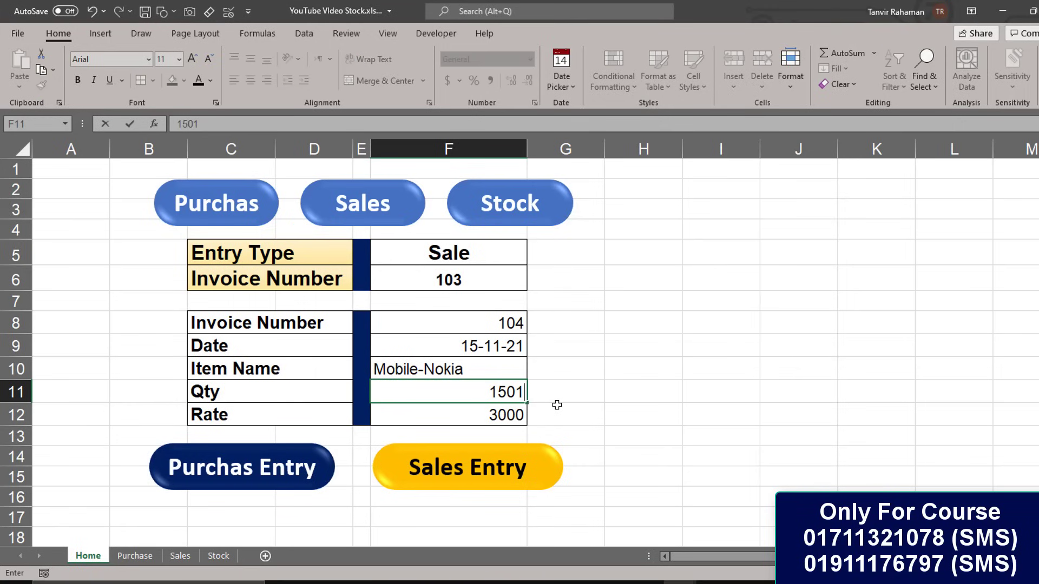
{"action": "left_click", "coordinate": [557, 406]}
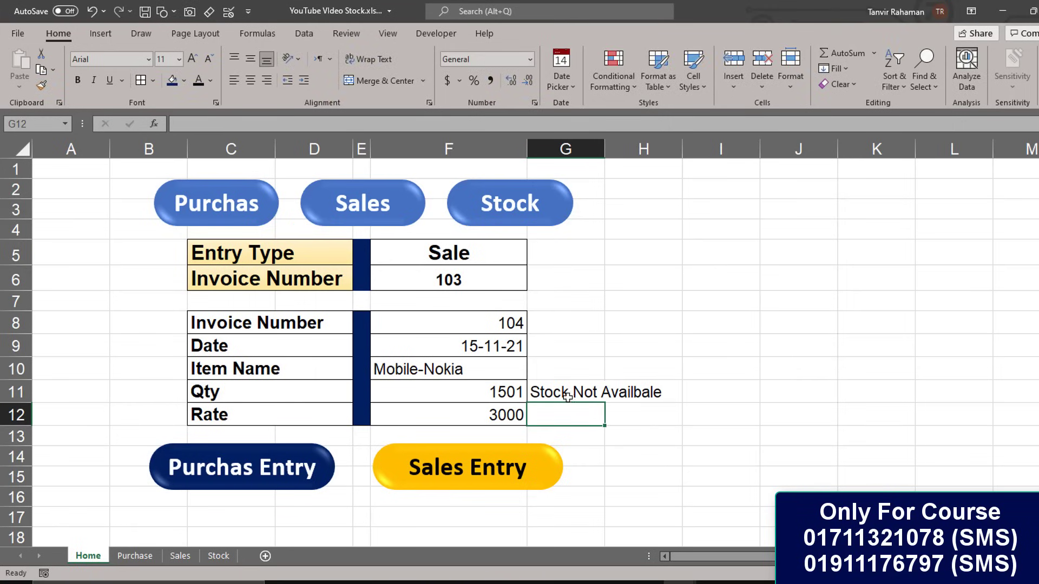
Step: Shrink G11's warning text to font size 10 and make it green
{"action": "left_click", "coordinate": [565, 392]}
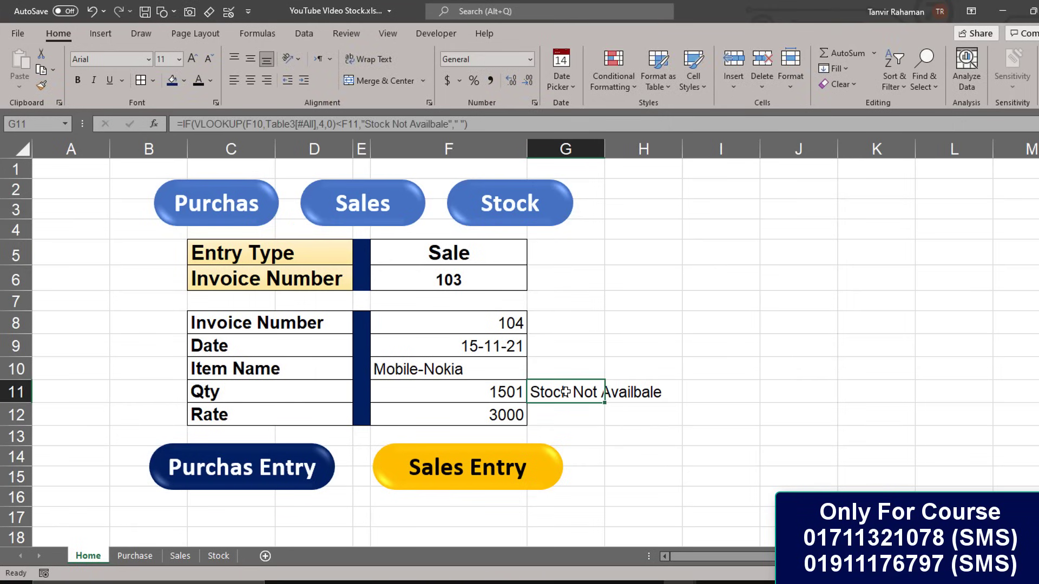
{"action": "left_click", "coordinate": [209, 59]}
{"action": "left_click", "coordinate": [210, 81]}
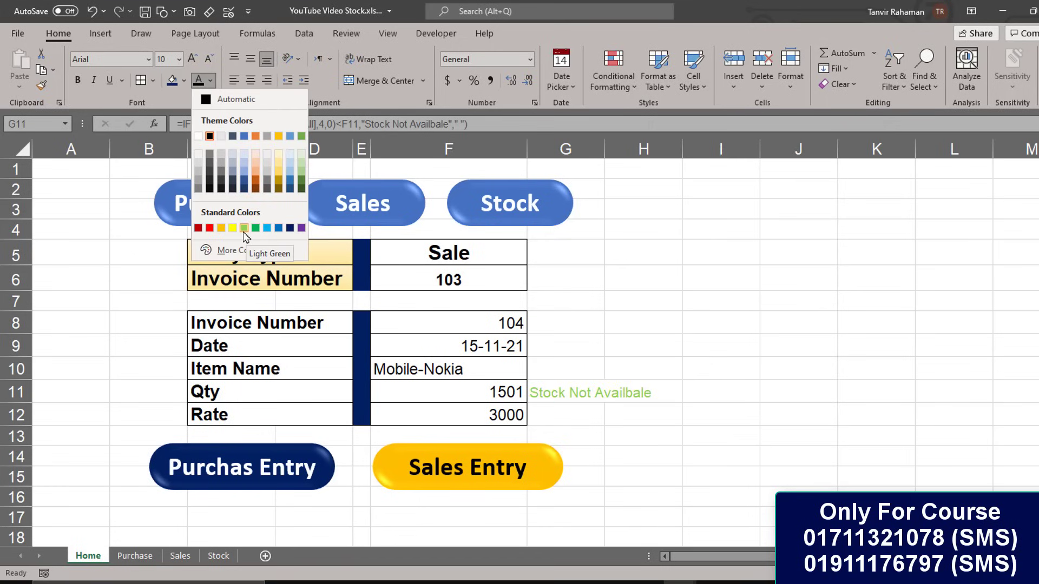
{"action": "left_click", "coordinate": [255, 228]}
{"action": "left_click", "coordinate": [641, 449]}
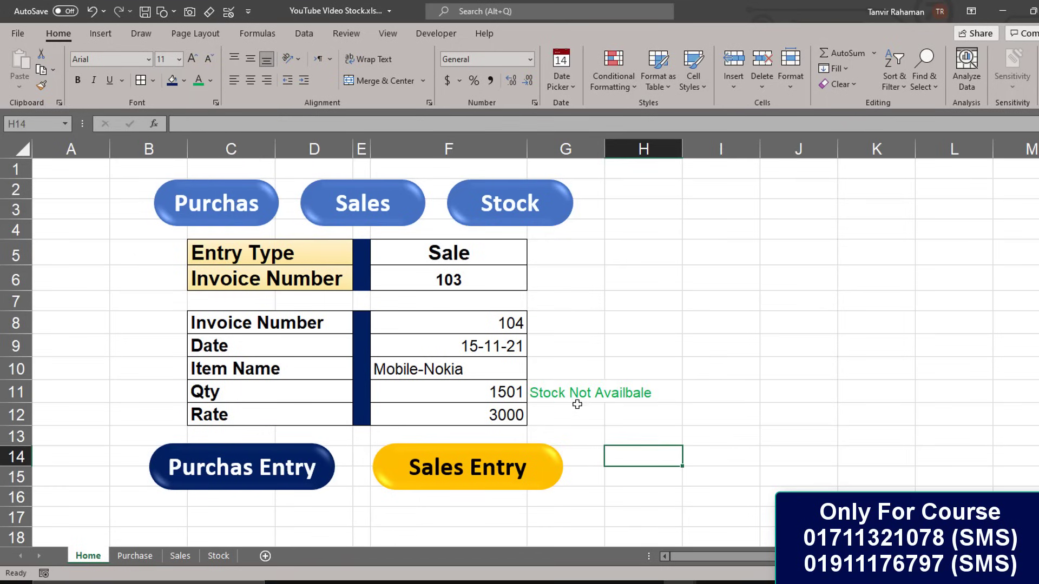
{"action": "left_click", "coordinate": [573, 396]}
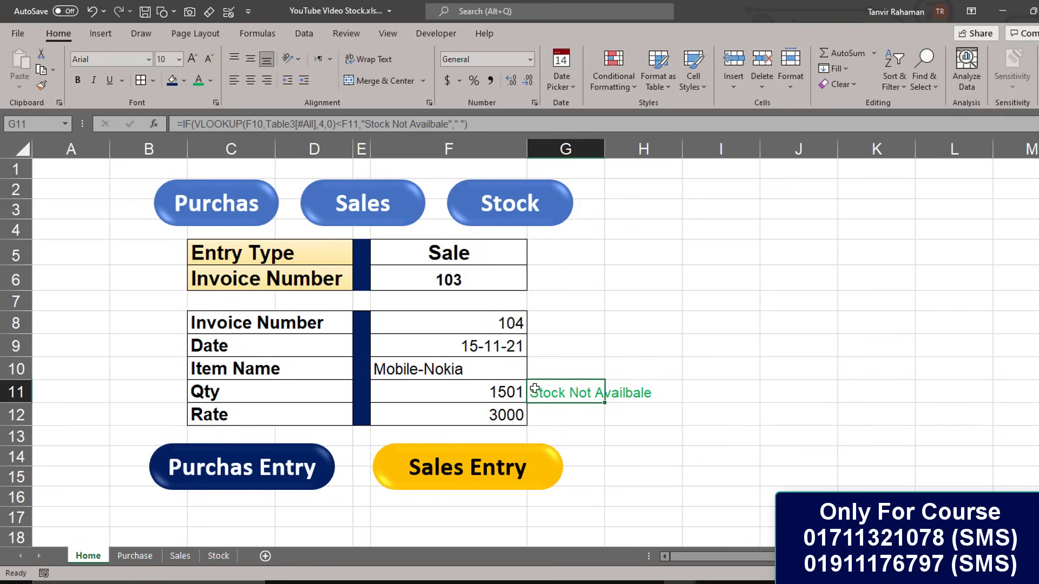
{"action": "left_click", "coordinate": [494, 373]}
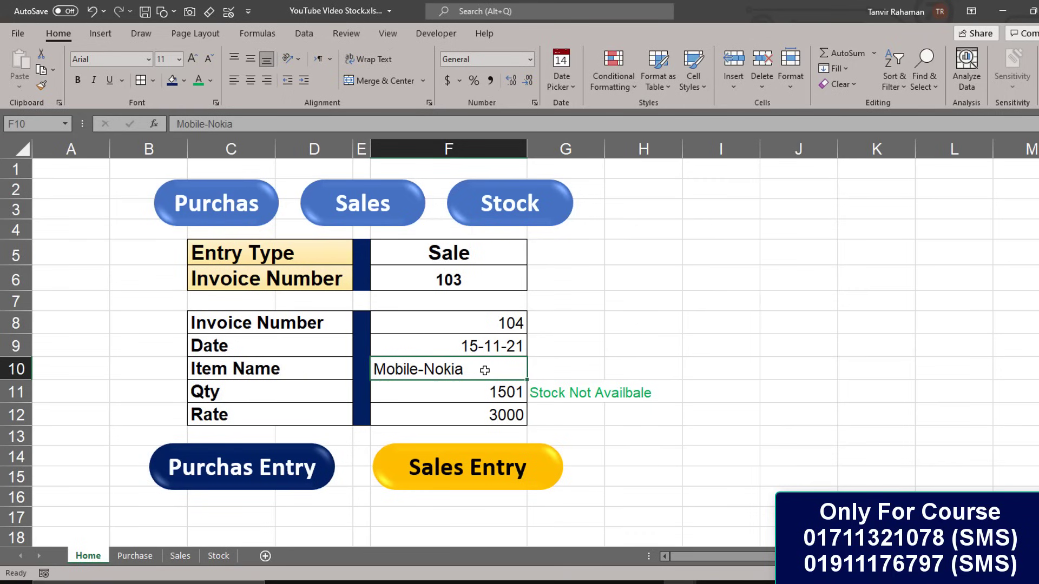
Step: Try Hp as the item name, then clear F8:F12, leaving #N/A in G11
{"action": "type", "text": "Hp"}
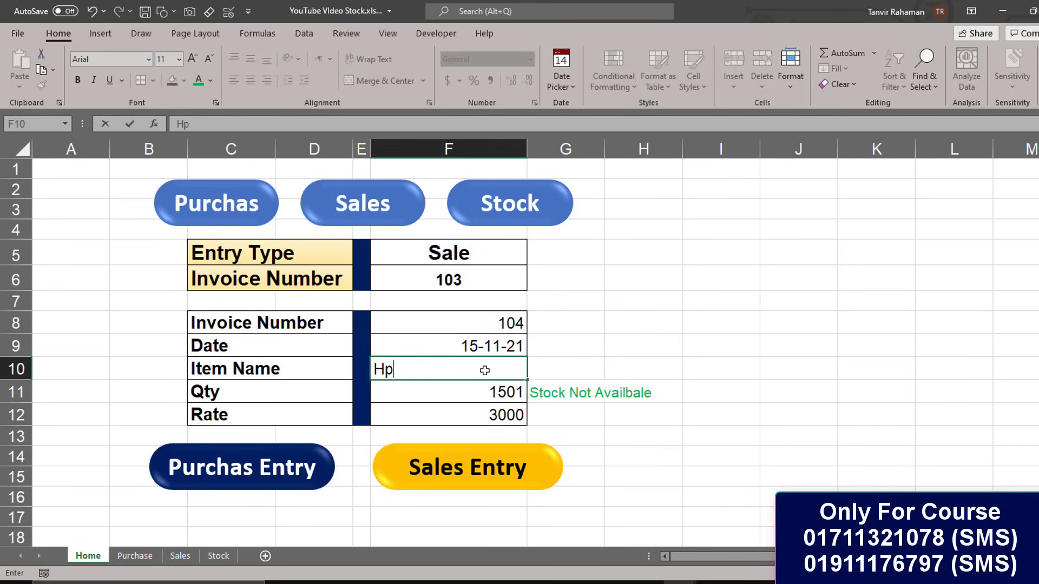
{"action": "left_click", "coordinate": [463, 397]}
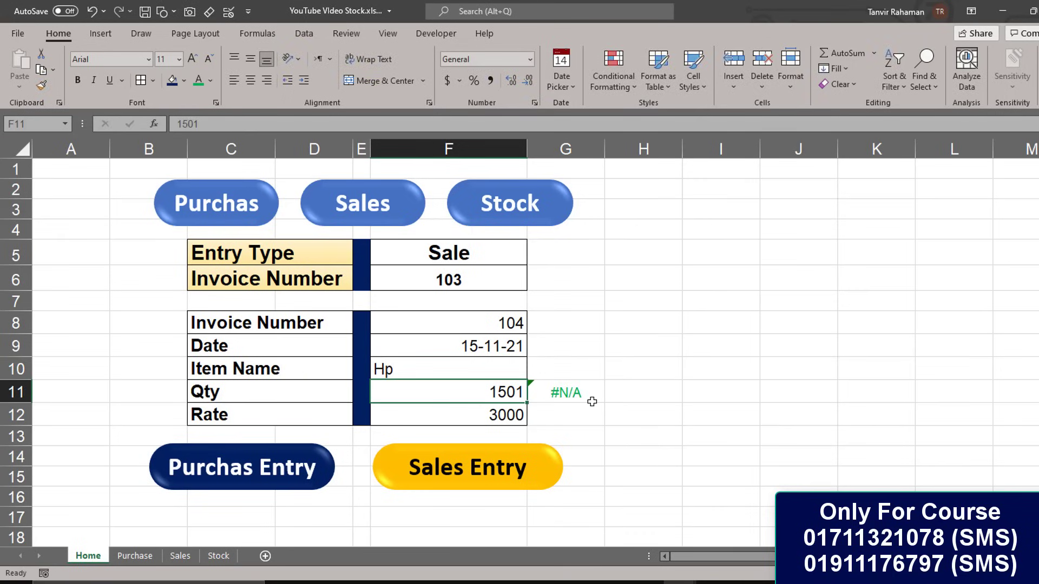
{"action": "left_click", "coordinate": [453, 370]}
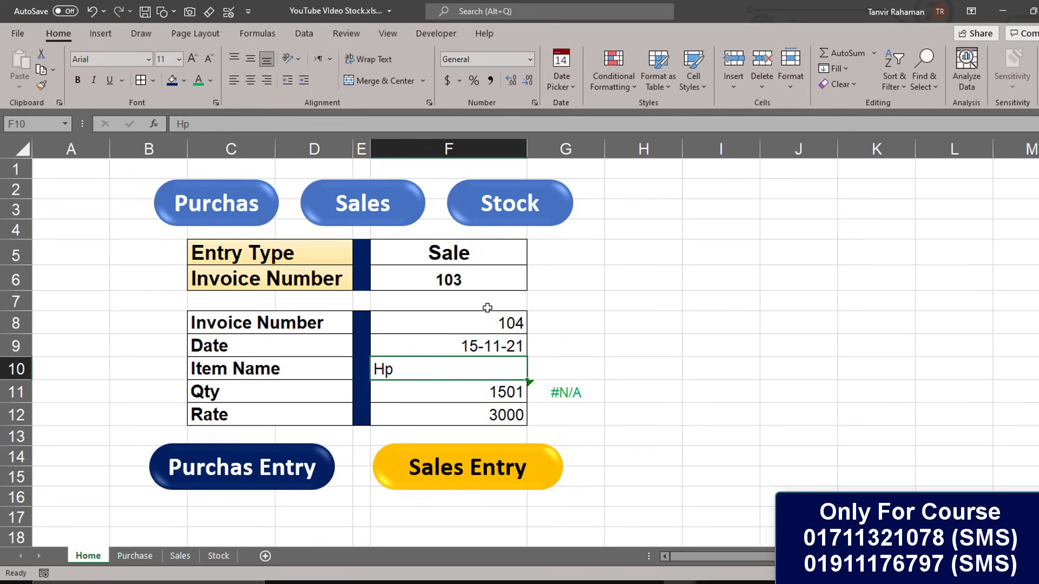
{"action": "left_click_drag", "start_coordinate": [483, 319], "coordinate": [482, 420]}
{"action": "key", "text": "Delete"}
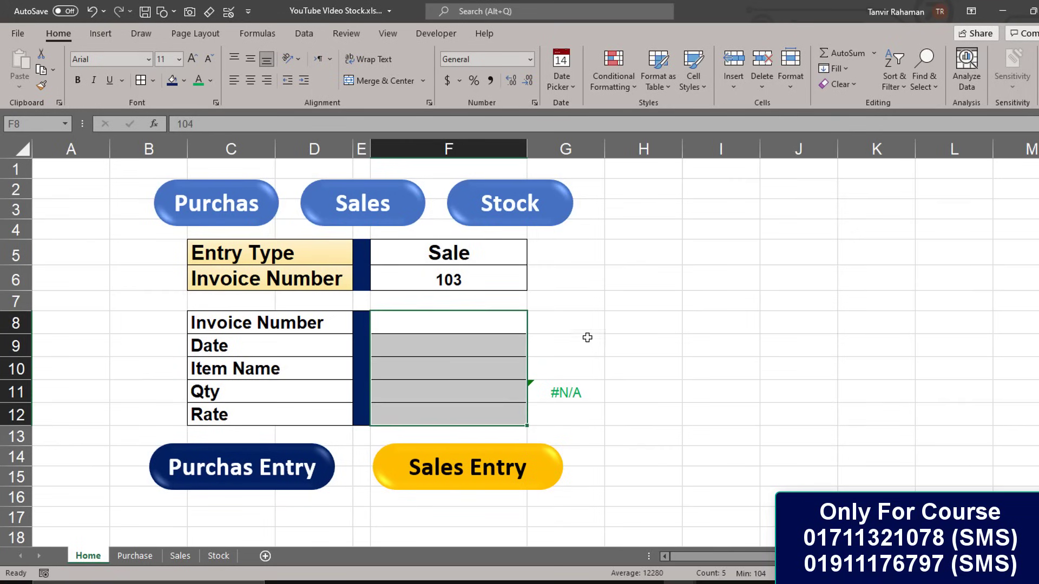
{"action": "left_click", "coordinate": [593, 392]}
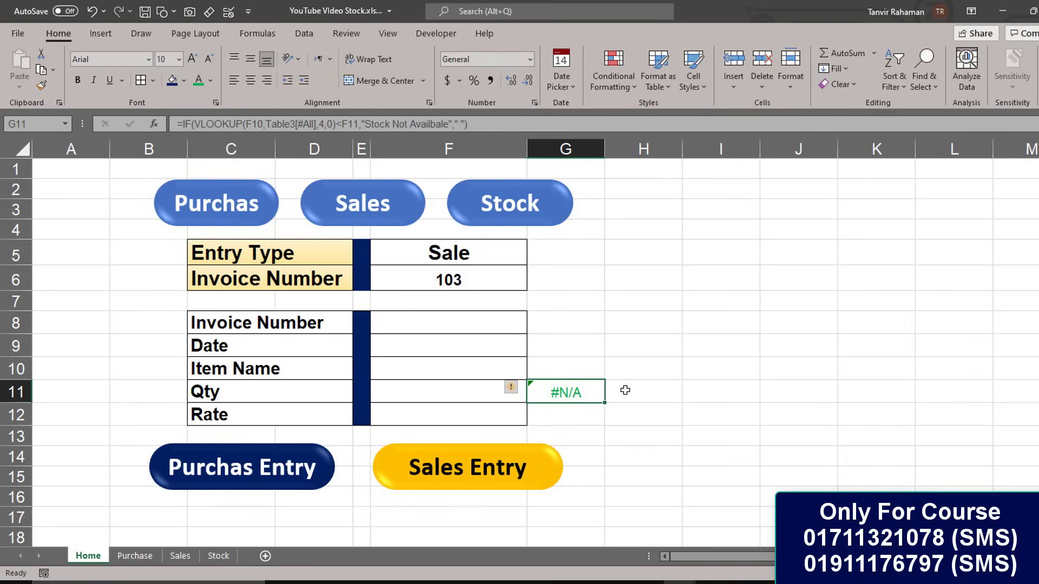
Step: Wrap G11's stock-check formula in IFERROR with a blank result instead of #N/A
{"action": "double_click", "coordinate": [532, 391]}
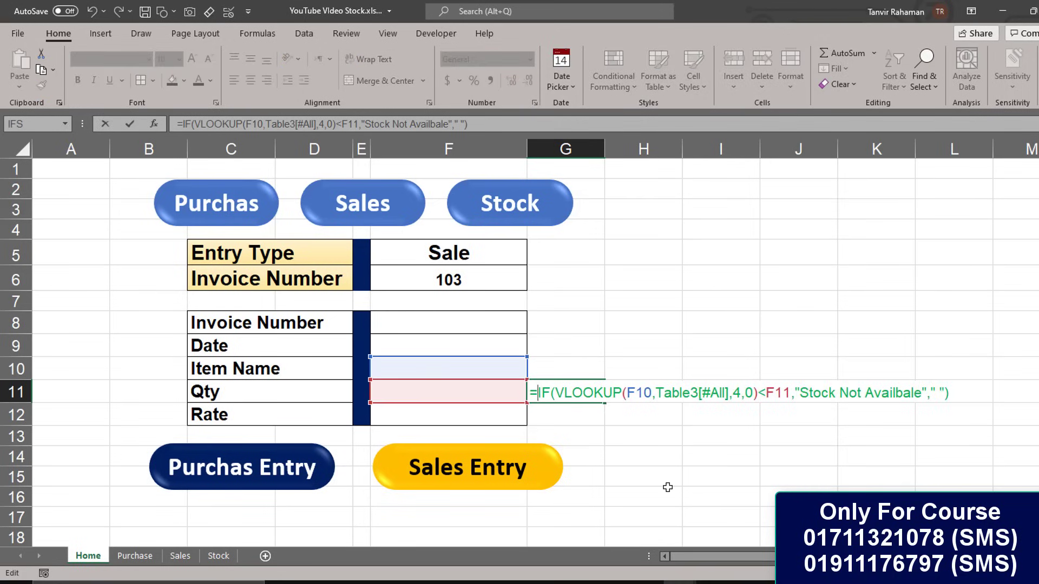
{"action": "type", "text": "if"}
{"action": "key", "text": "Tab"}
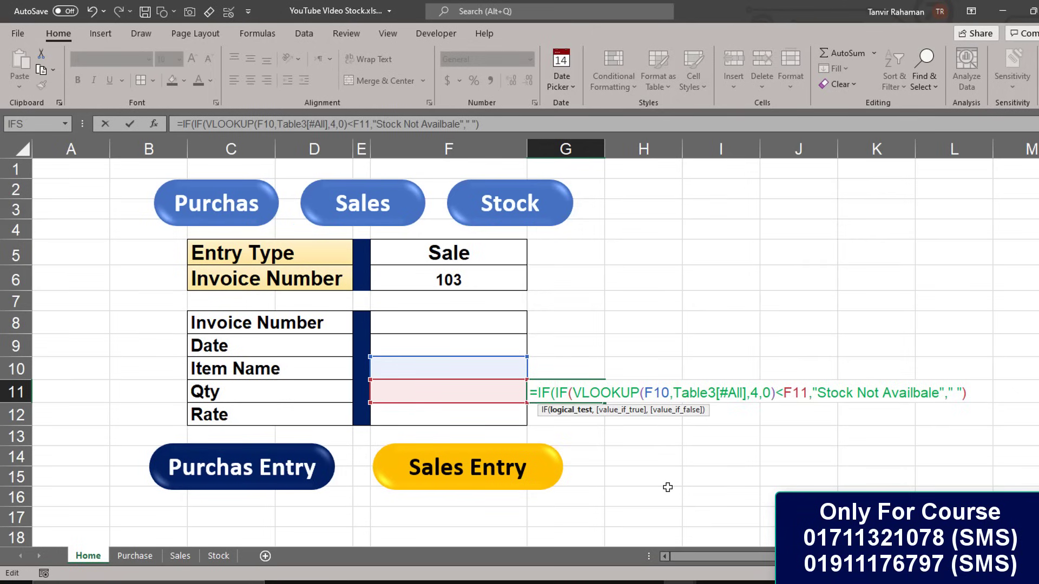
{"action": "key", "text": "BackSpace"}
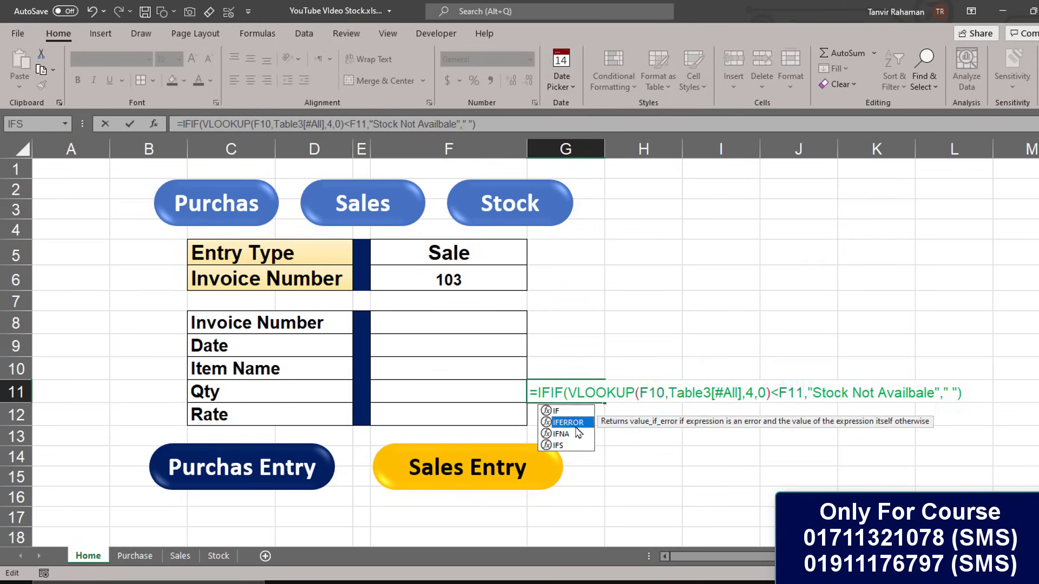
{"action": "double_click", "coordinate": [582, 425]}
{"action": "key", "text": "shift+End"}
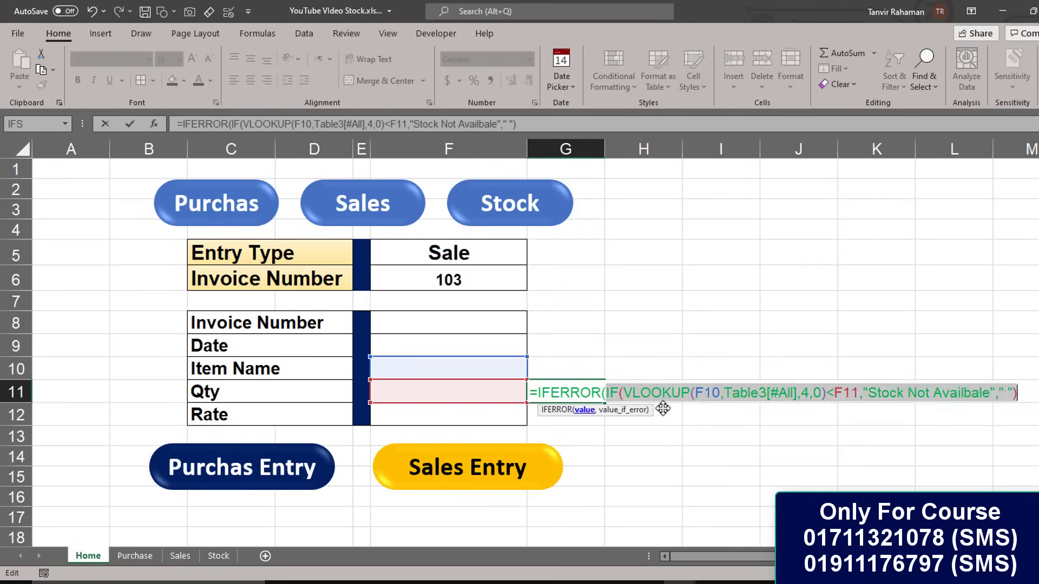
{"action": "key", "text": "End"}
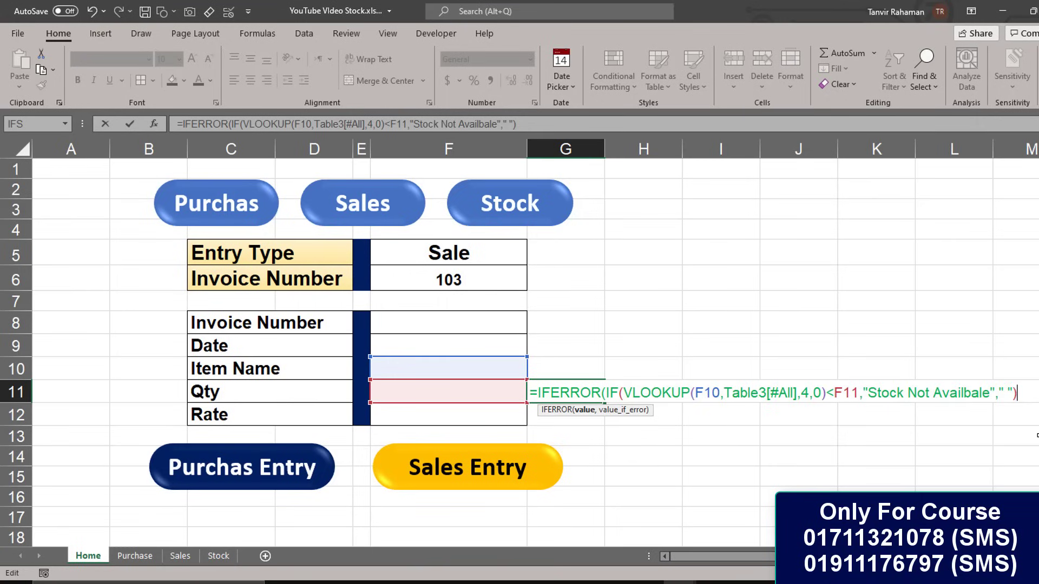
{"action": "type", "text": ","}
{"action": "key", "text": "Return"}
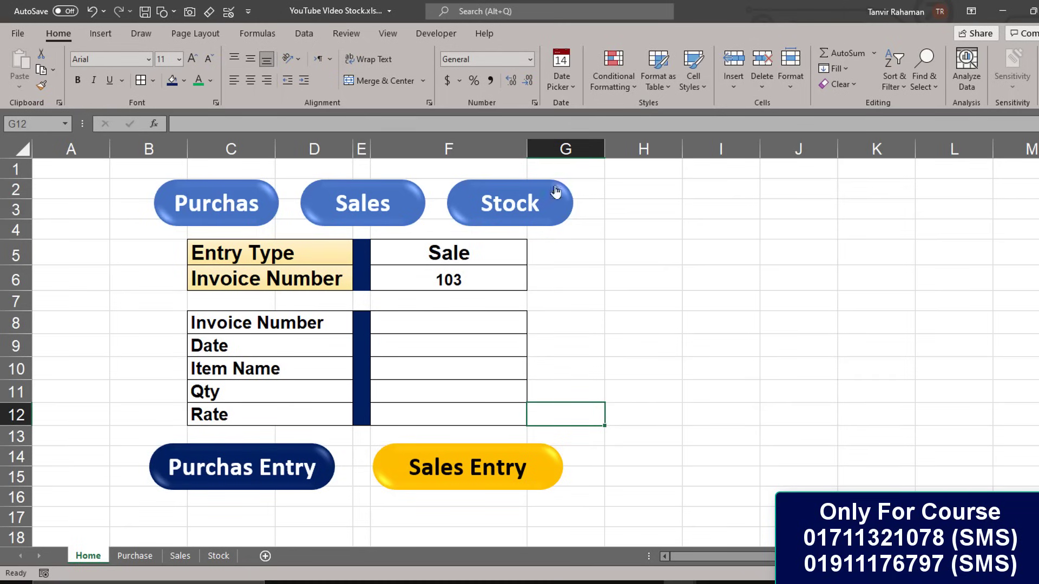
Step: Hide gridlines on the Home, Purchase, Sales and Stock sheets
{"action": "left_click", "coordinate": [388, 33]}
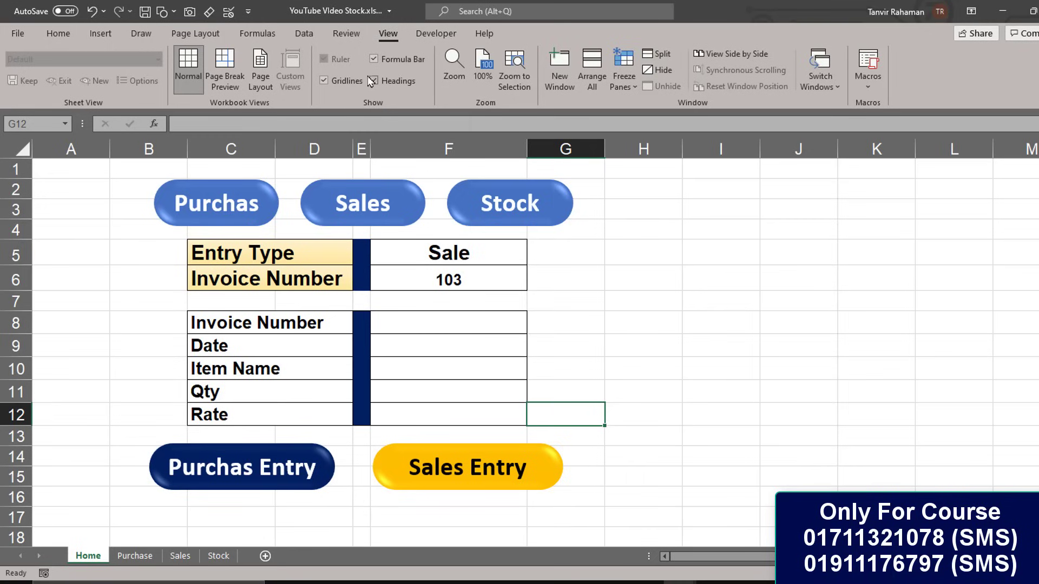
{"action": "left_click", "coordinate": [327, 81]}
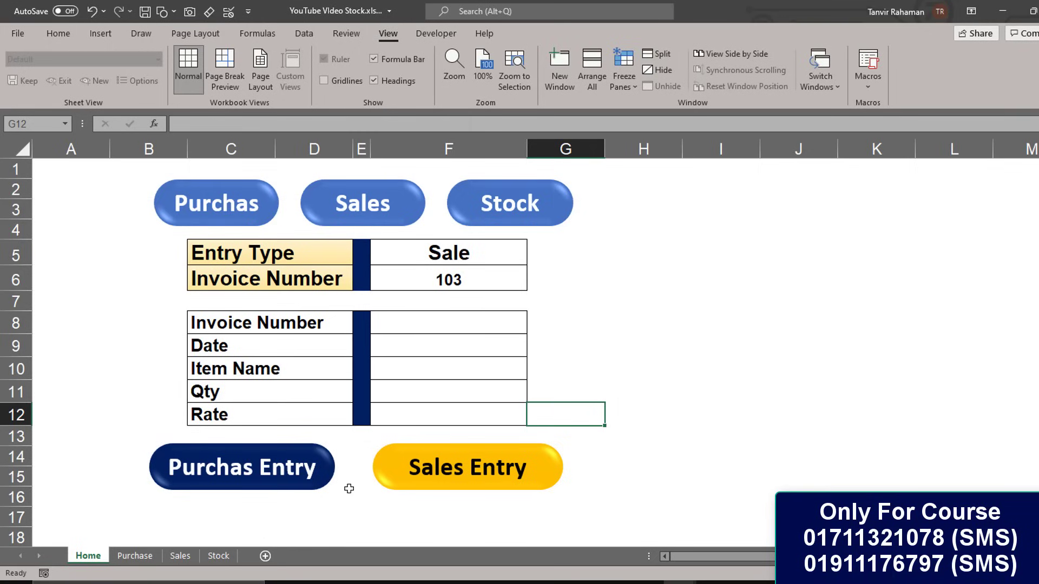
{"action": "left_click", "coordinate": [140, 558]}
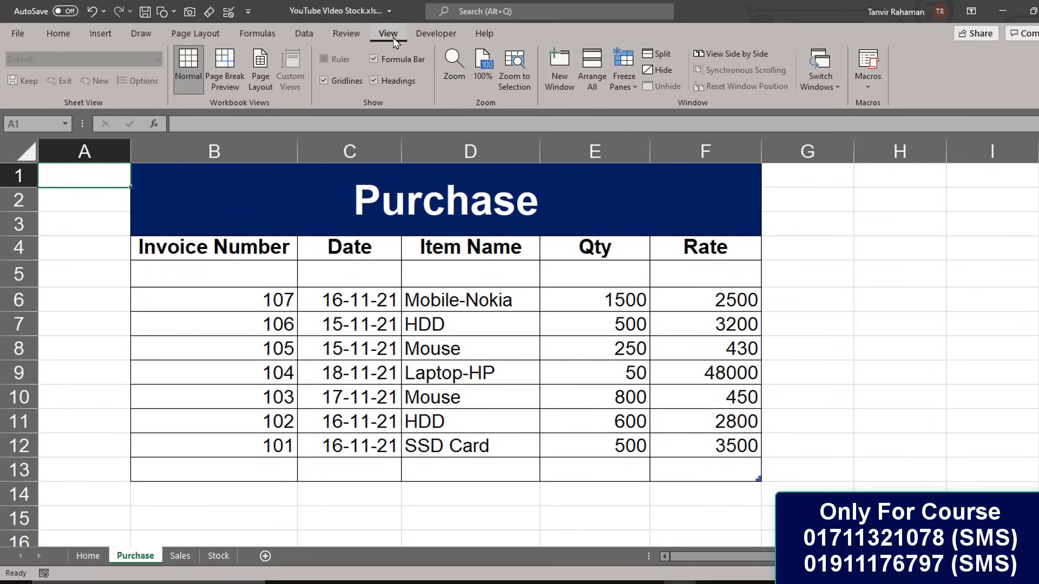
{"action": "left_click", "coordinate": [325, 81]}
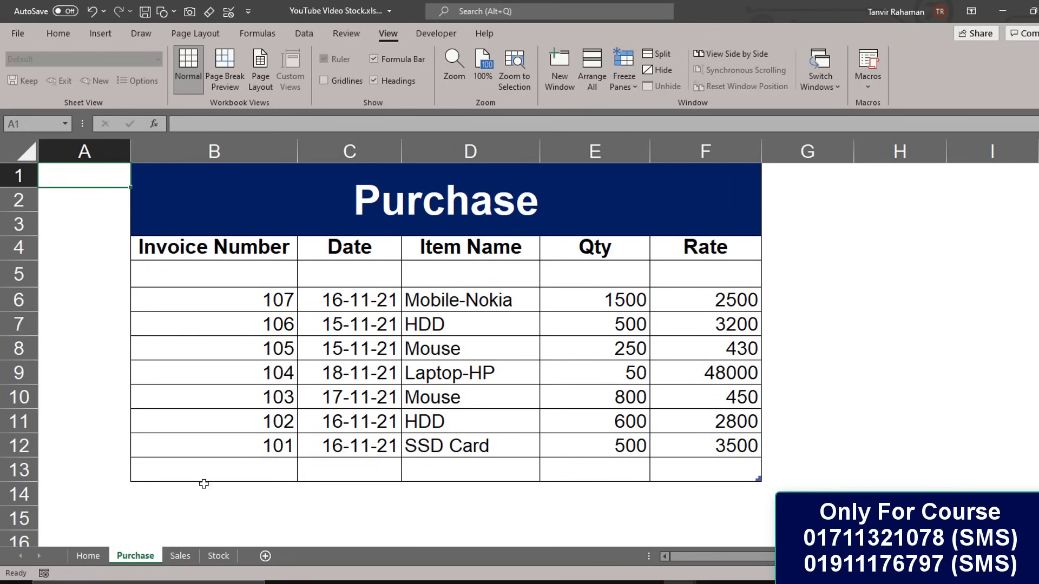
{"action": "left_click", "coordinate": [180, 556]}
{"action": "left_click", "coordinate": [323, 80]}
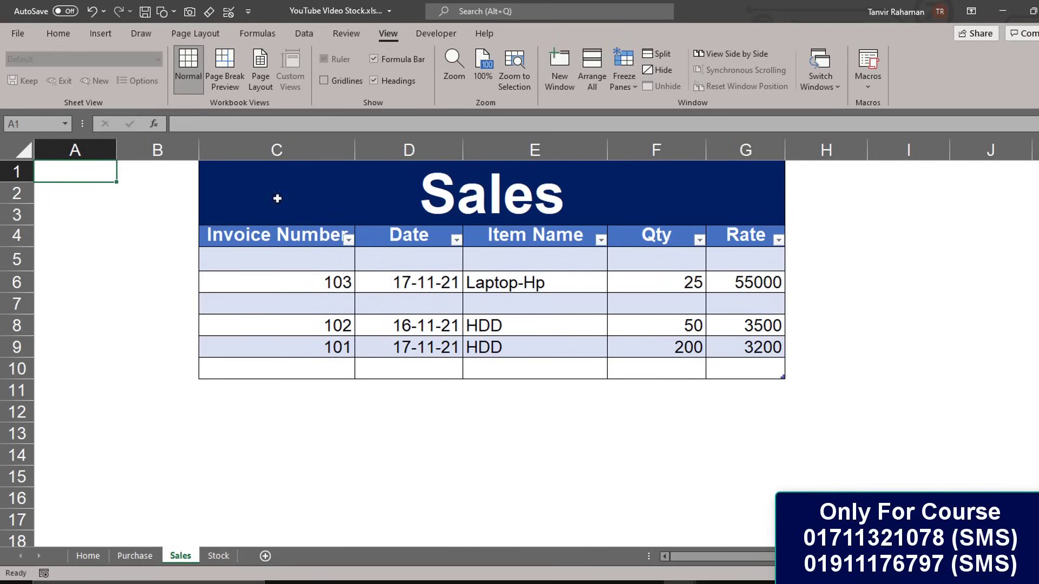
{"action": "left_click", "coordinate": [219, 556]}
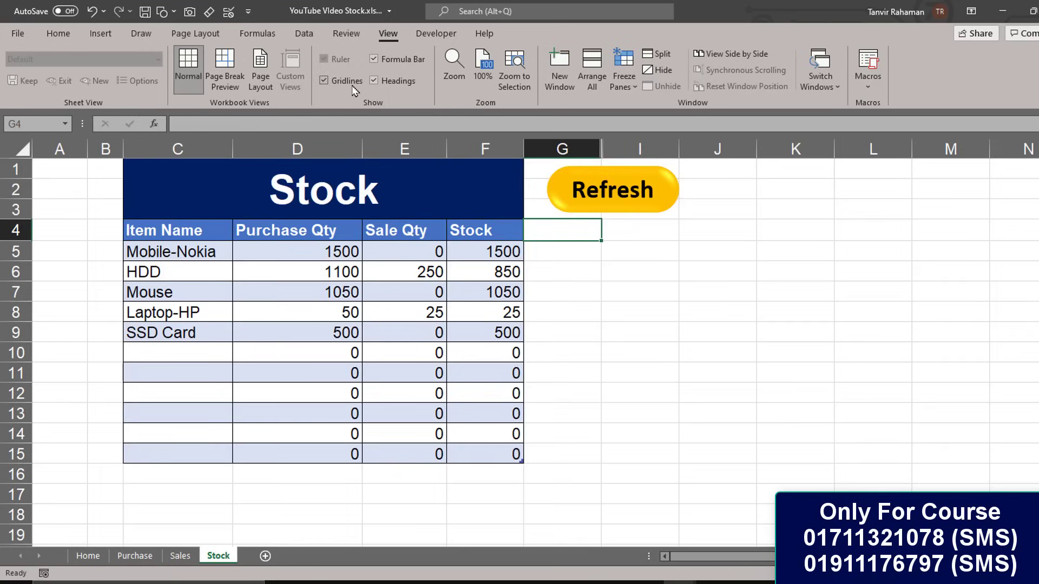
{"action": "left_click", "coordinate": [324, 80]}
{"action": "left_click", "coordinate": [595, 360]}
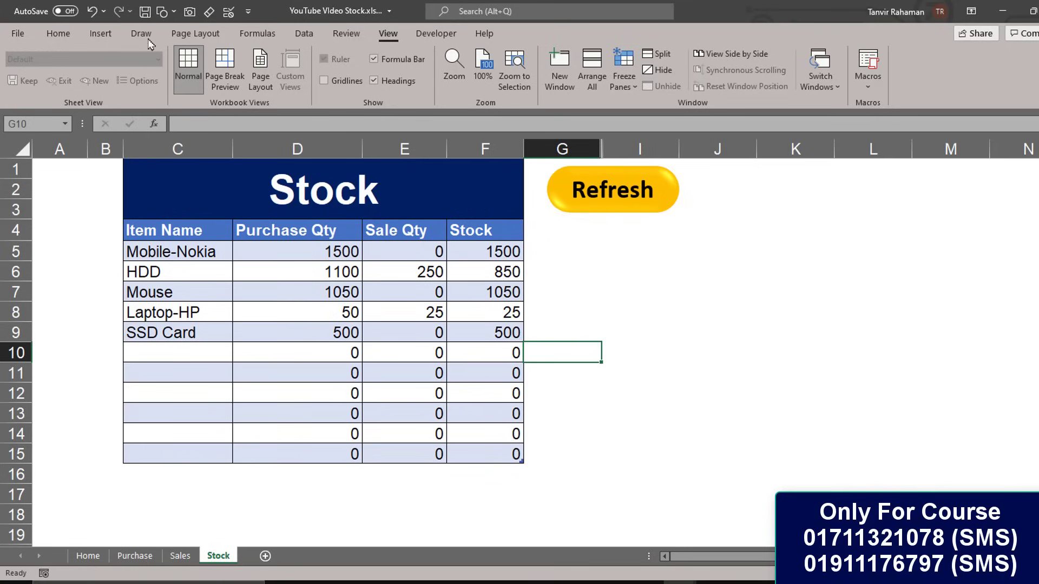
Step: Browse the Insert Shapes gallery without adding one, then switch to the browser's new tab
{"action": "left_click", "coordinate": [100, 33]}
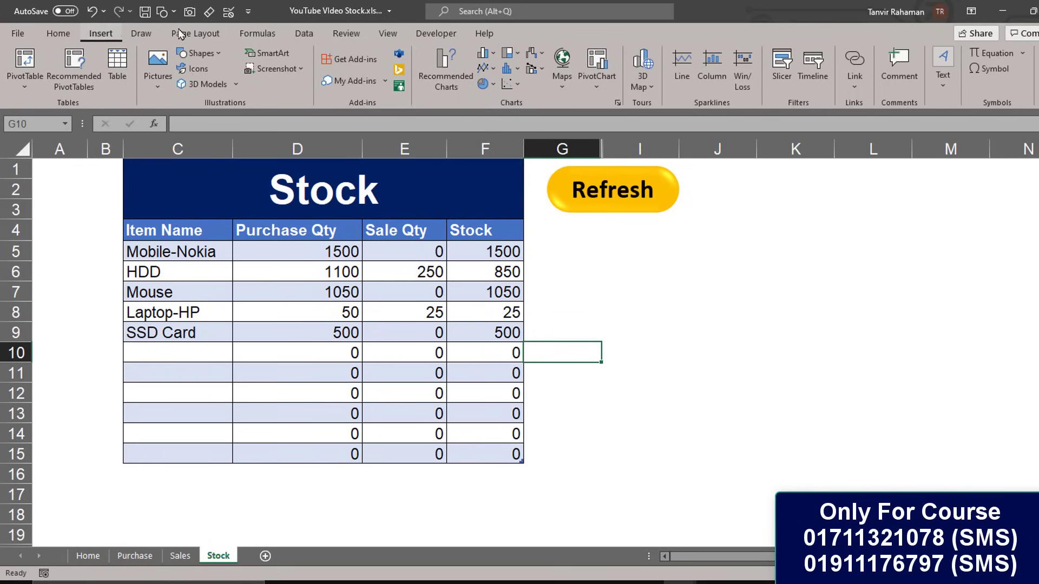
{"action": "left_click", "coordinate": [216, 57]}
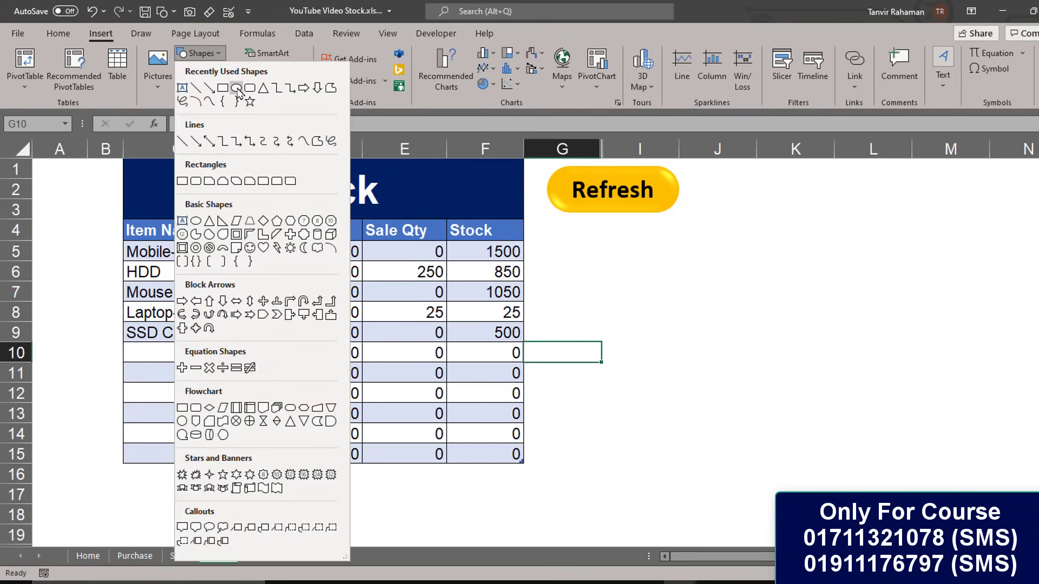
{"action": "left_click", "coordinate": [59, 198]}
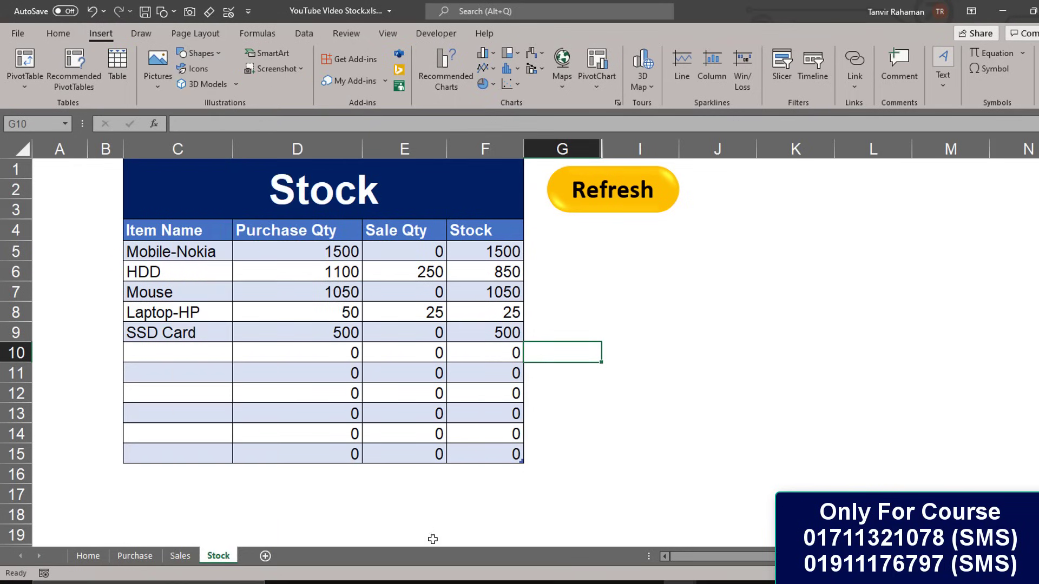
{"action": "key", "text": "alt+Tab"}
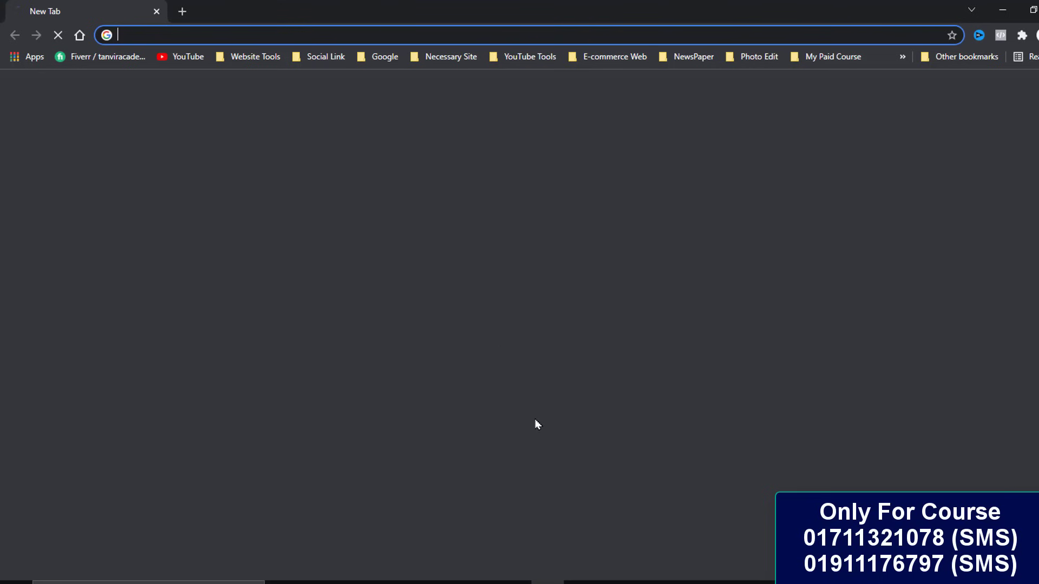
Step: Search Google Images for 'home shape png'
{"action": "left_click", "coordinate": [469, 282]}
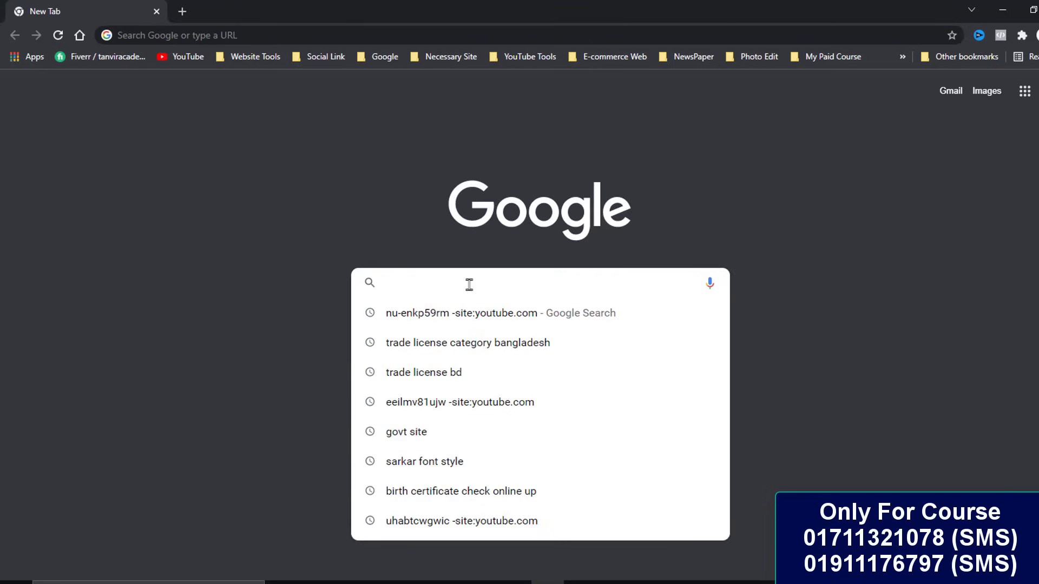
{"action": "type", "text": "home "}
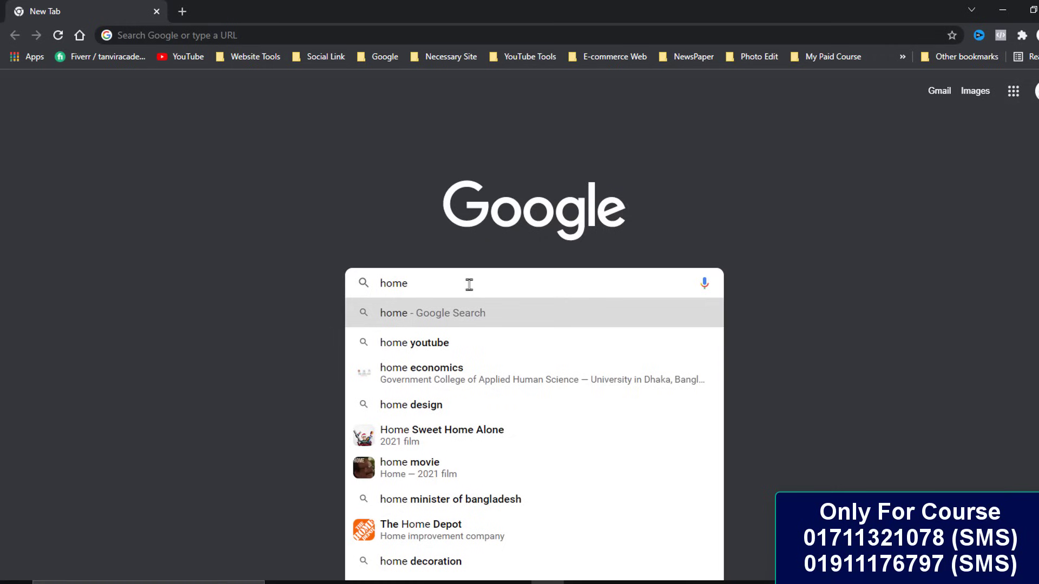
{"action": "type", "text": "shape "}
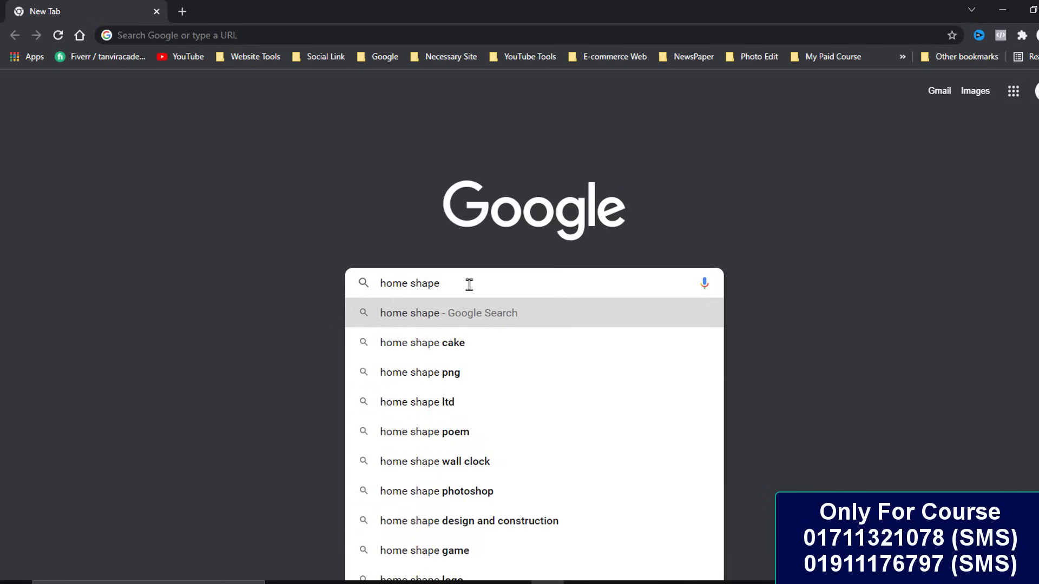
{"action": "type", "text": "pn"}
{"action": "key", "text": "Return"}
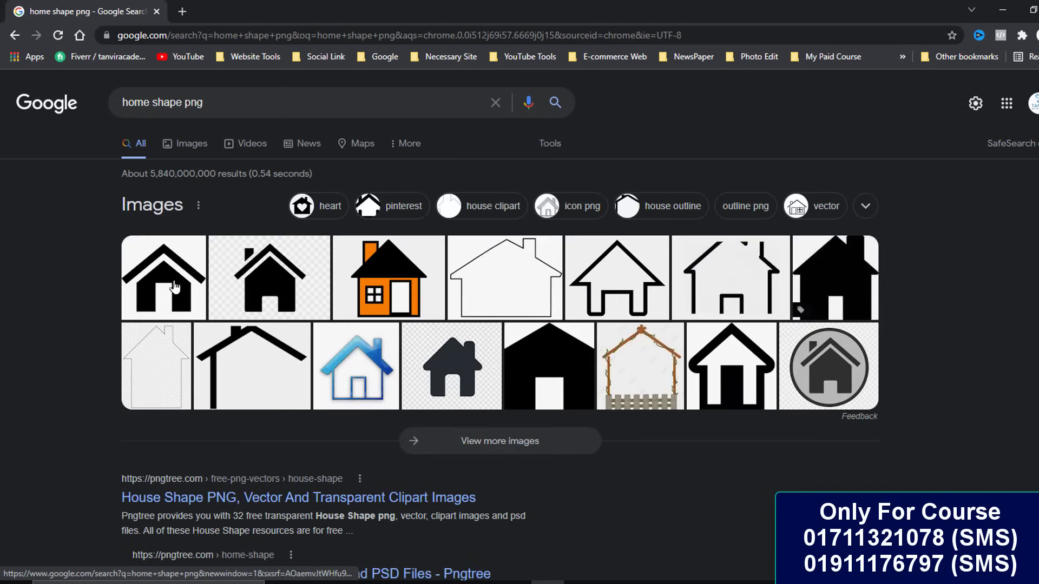
{"action": "left_click", "coordinate": [174, 287]}
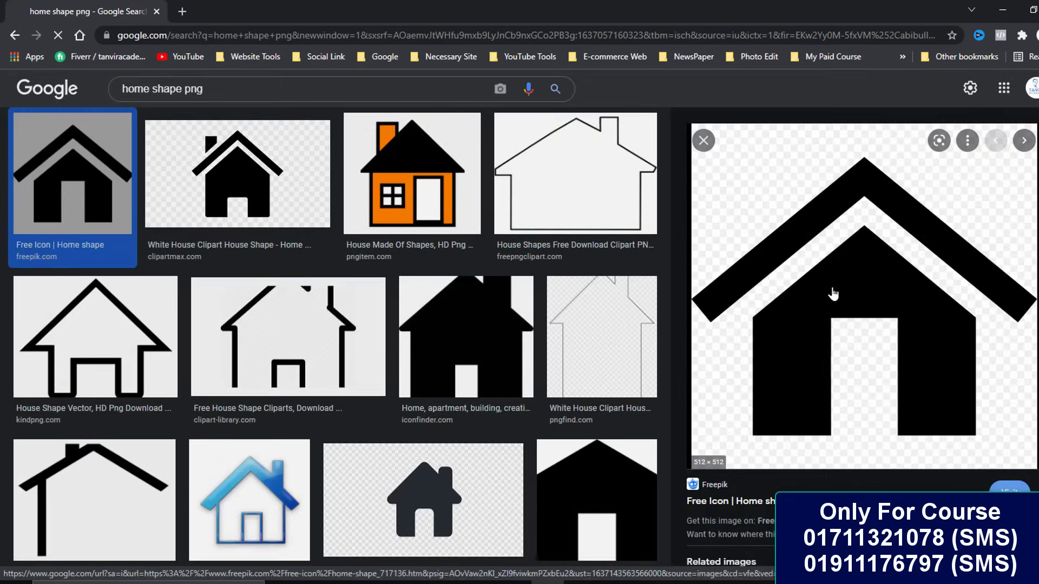
Step: Save the first house image to the Desktop as 48839.png and return to Excel
{"action": "right_click", "coordinate": [834, 282]}
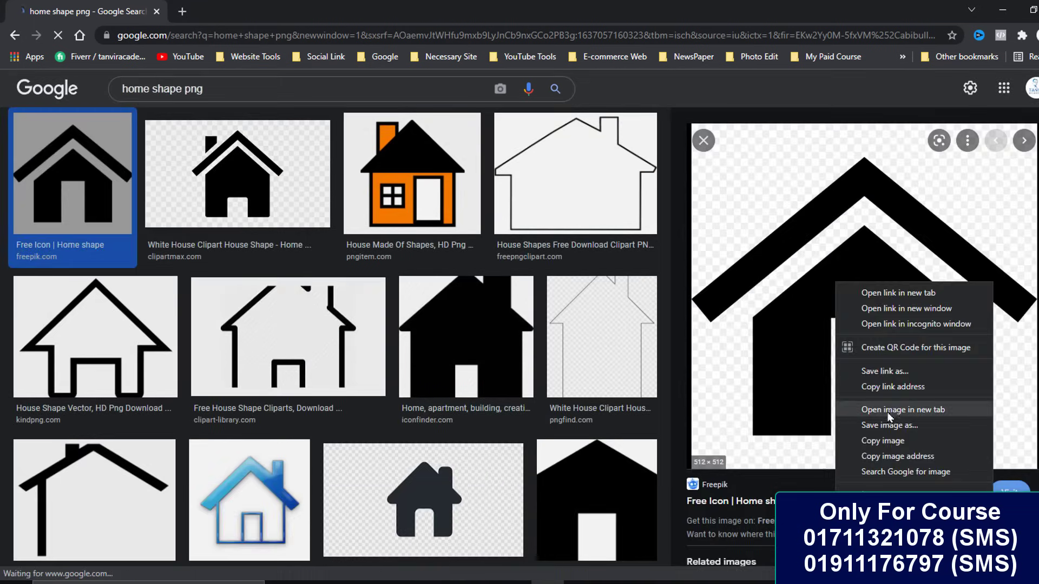
{"action": "left_click", "coordinate": [881, 425]}
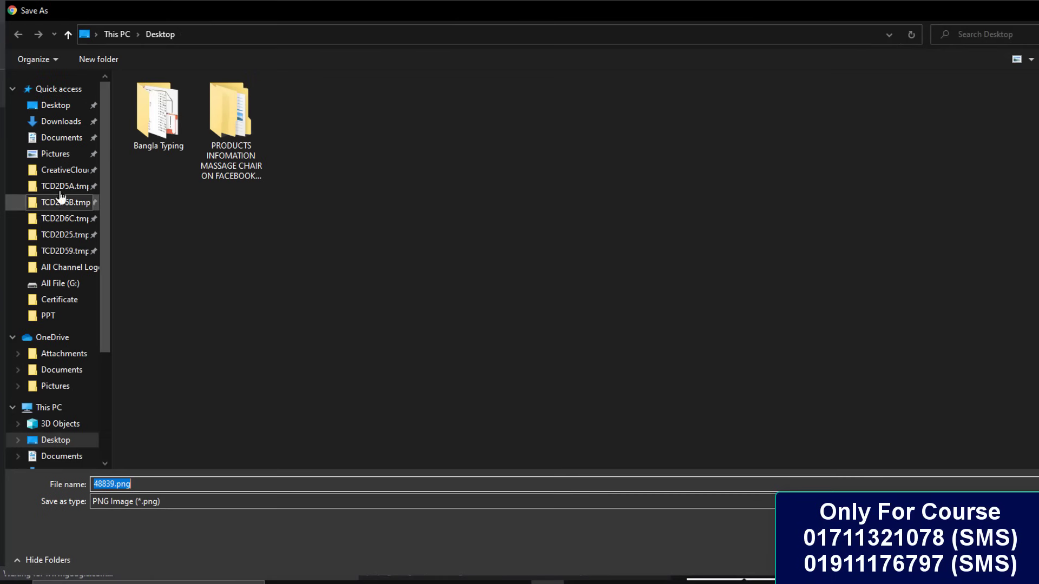
{"action": "left_click", "coordinate": [55, 105]}
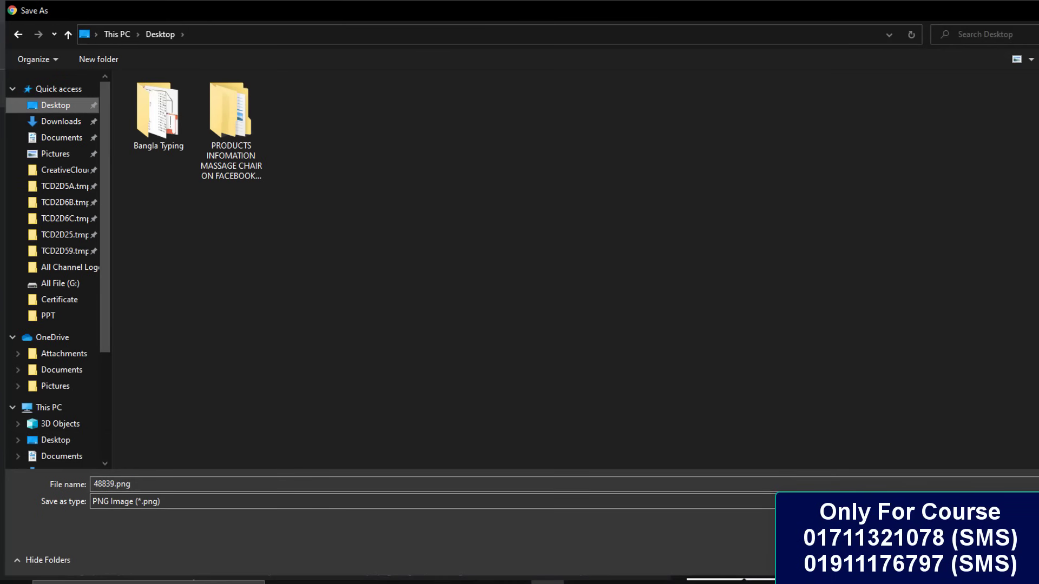
{"action": "key", "text": "Return"}
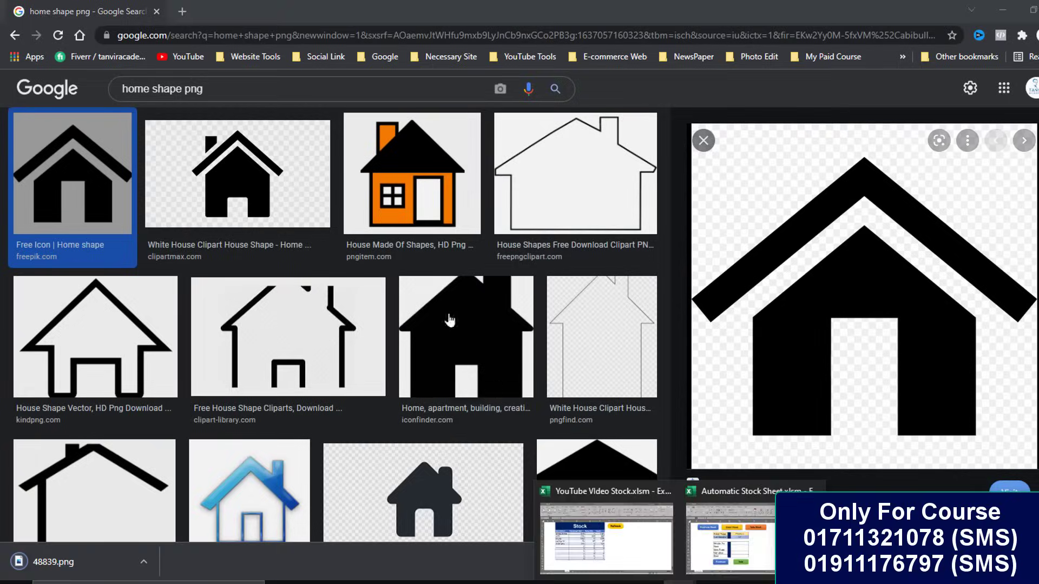
{"action": "left_click", "coordinate": [605, 536]}
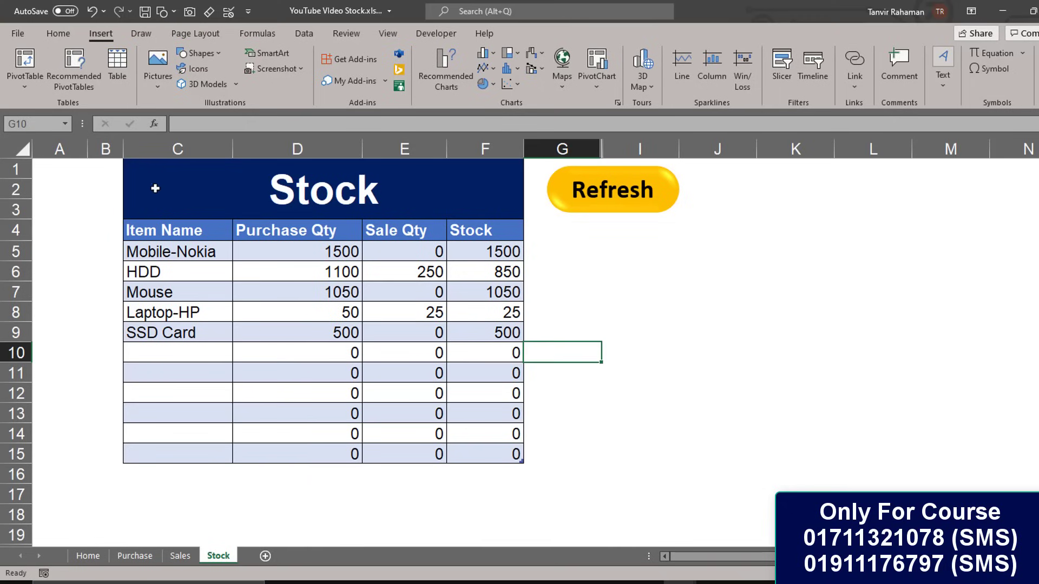
Step: Insert 48839.png from the Desktop and shrink it to a 0.57" icon beside the Stock title
{"action": "left_click", "coordinate": [96, 195]}
{"action": "left_click", "coordinate": [642, 291]}
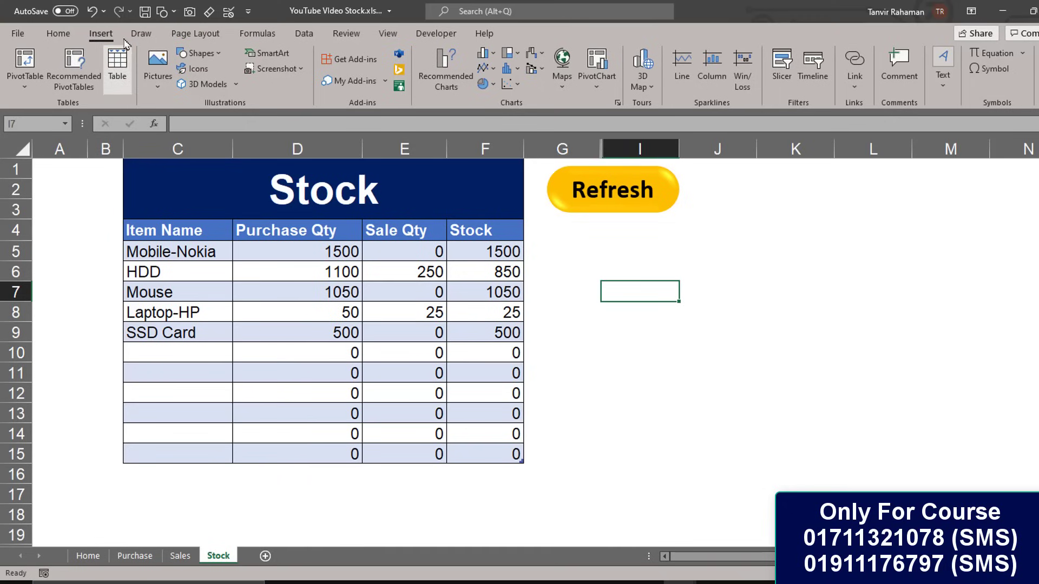
{"action": "left_click", "coordinate": [158, 65]}
{"action": "left_click", "coordinate": [190, 125]}
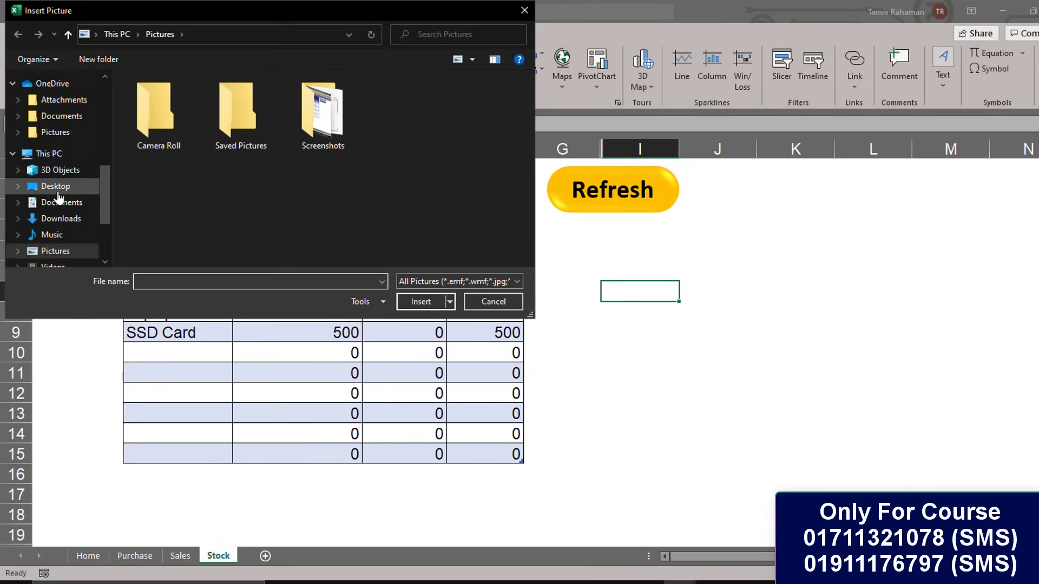
{"action": "scroll", "coordinate": [54, 197], "scroll_direction": "up", "scroll_amount": 3}
{"action": "scroll", "coordinate": [54, 198], "scroll_direction": "up", "scroll_amount": 3}
{"action": "scroll", "coordinate": [54, 179], "scroll_direction": "up", "scroll_amount": 3}
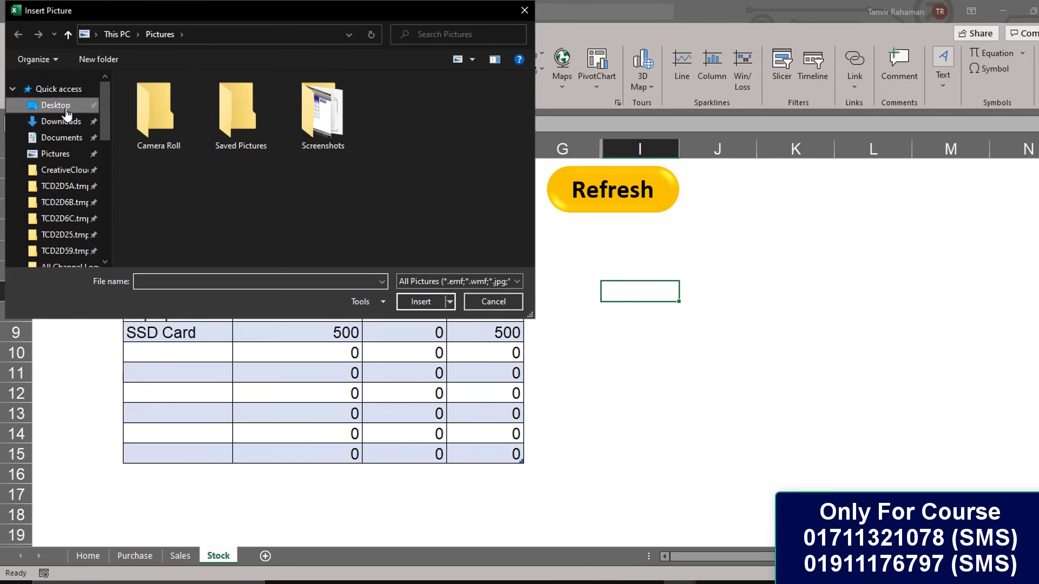
{"action": "left_click", "coordinate": [66, 108]}
{"action": "double_click", "coordinate": [325, 113]}
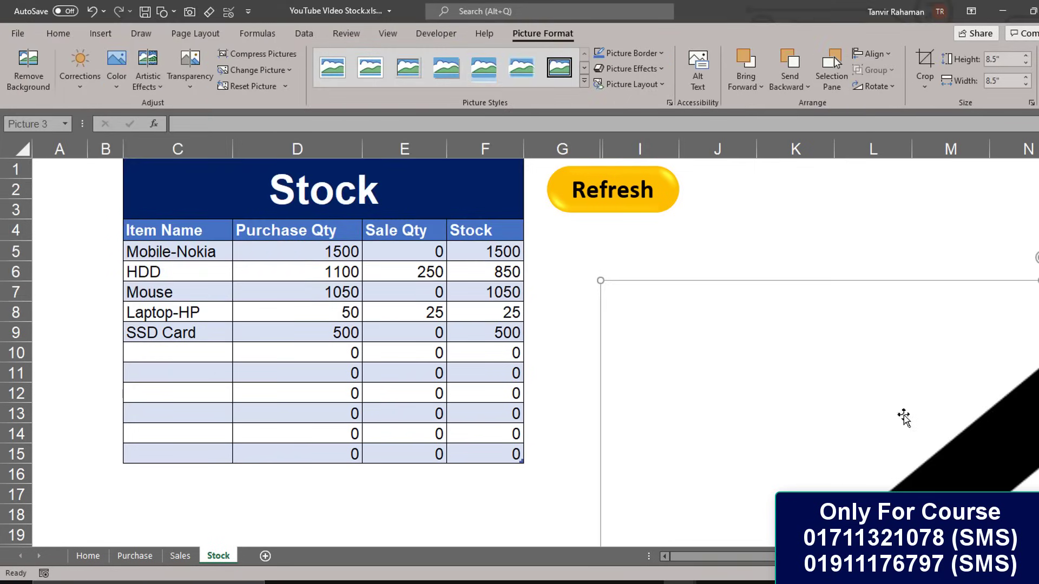
{"action": "mouse_move", "coordinate": [903, 417]}
{"action": "left_mouse_down"}
{"action": "mouse_move", "coordinate": [769, 358]}
{"action": "mouse_move", "coordinate": [687, 262]}
{"action": "left_mouse_up"}
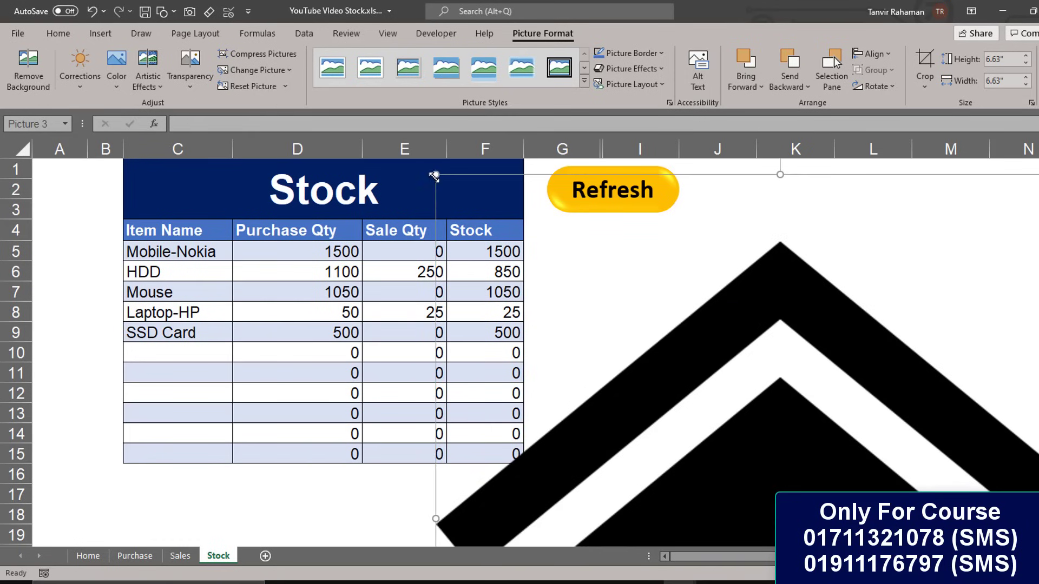
{"action": "mouse_move", "coordinate": [434, 176]}
{"action": "left_mouse_down"}
{"action": "mouse_move", "coordinate": [466, 179]}
{"action": "mouse_move", "coordinate": [578, 266]}
{"action": "mouse_move", "coordinate": [741, 423]}
{"action": "mouse_move", "coordinate": [658, 286]}
{"action": "mouse_move", "coordinate": [668, 312]}
{"action": "mouse_move", "coordinate": [76, 197]}
{"action": "left_mouse_up"}
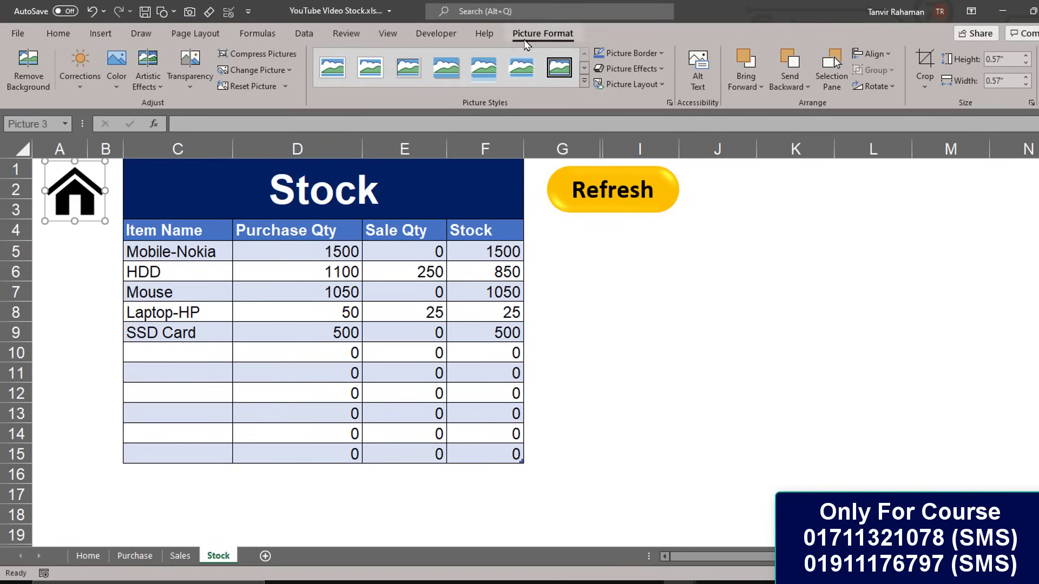
Step: Set the house picture's border to No Outline
{"action": "left_click", "coordinate": [661, 54]}
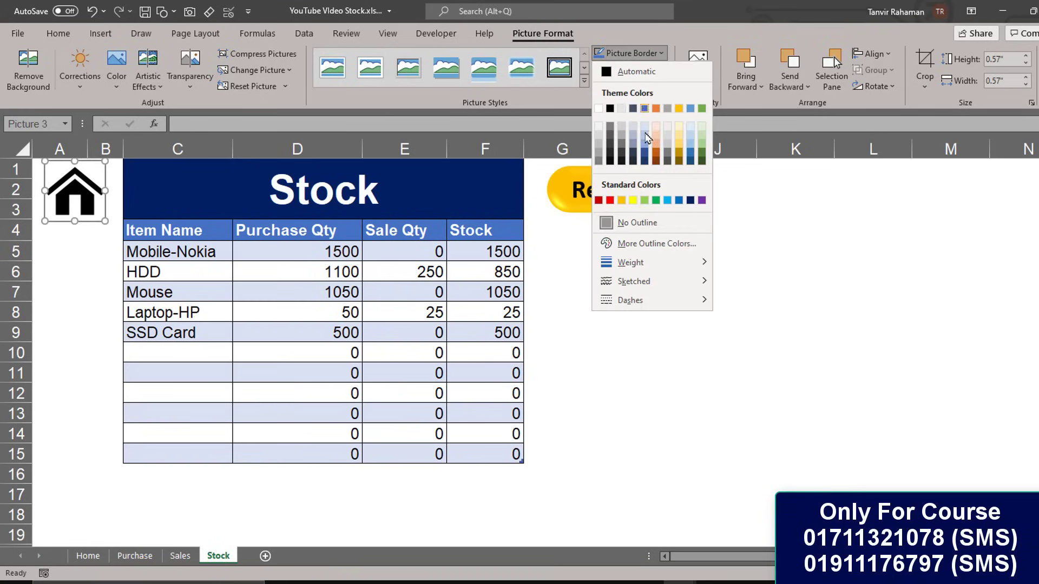
{"action": "left_click", "coordinate": [667, 202]}
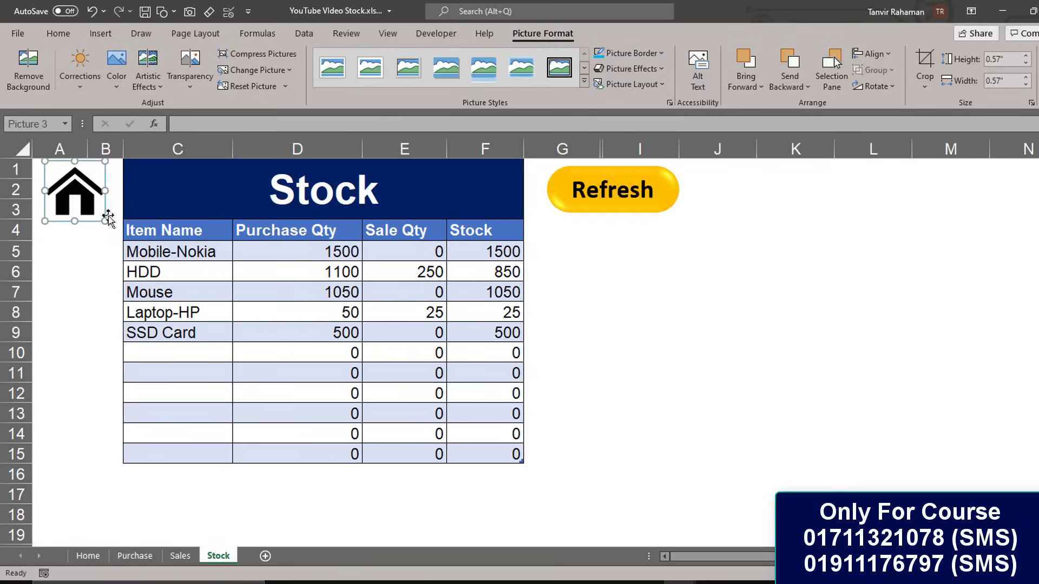
{"action": "left_click", "coordinate": [90, 277]}
{"action": "left_click", "coordinate": [93, 205]}
{"action": "left_click", "coordinate": [627, 53]}
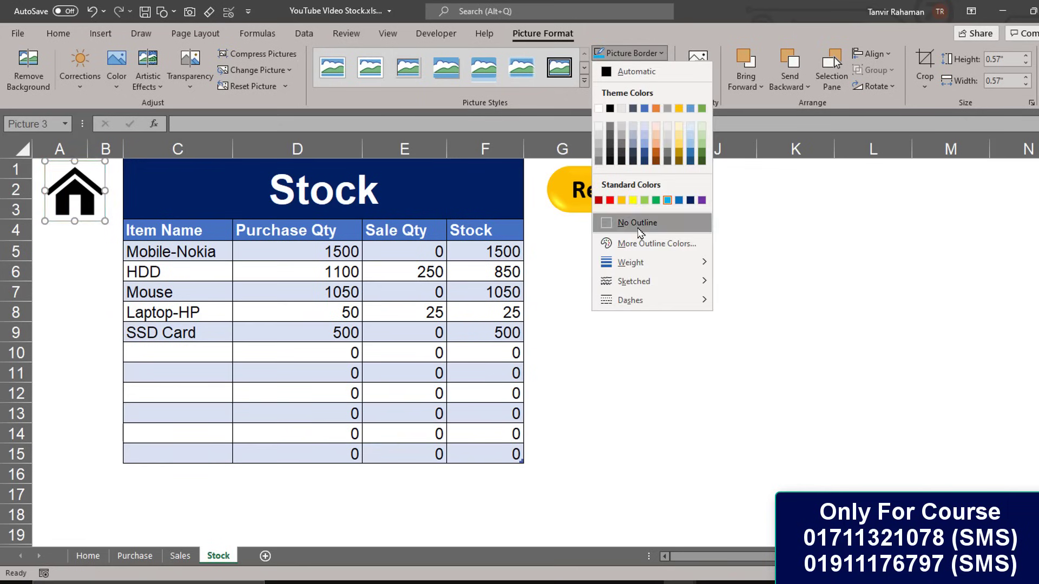
{"action": "left_click", "coordinate": [630, 220]}
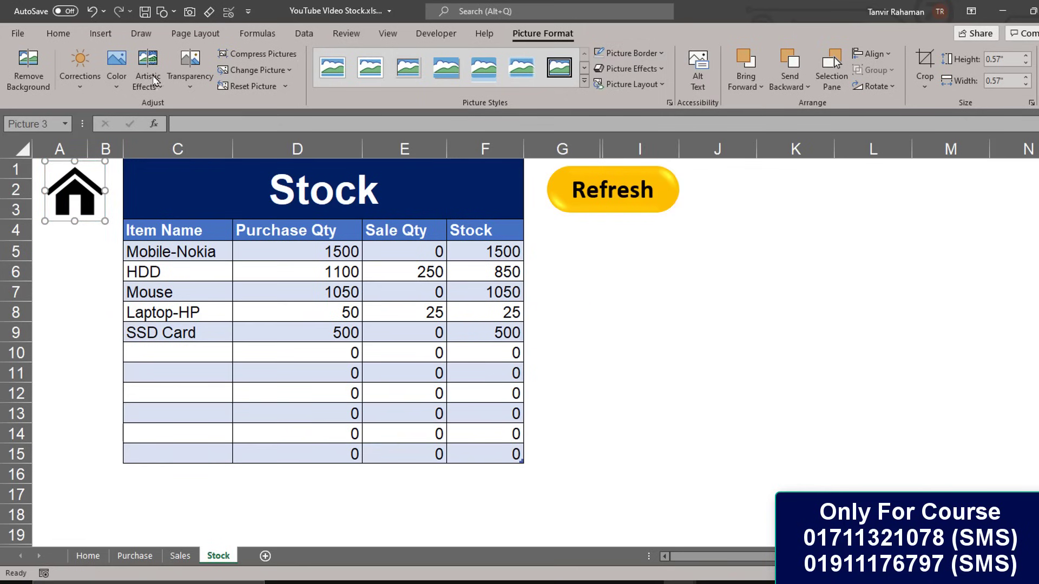
Step: Recolor the house icon with the green accent swatch instead of gold
{"action": "left_click", "coordinate": [118, 96]}
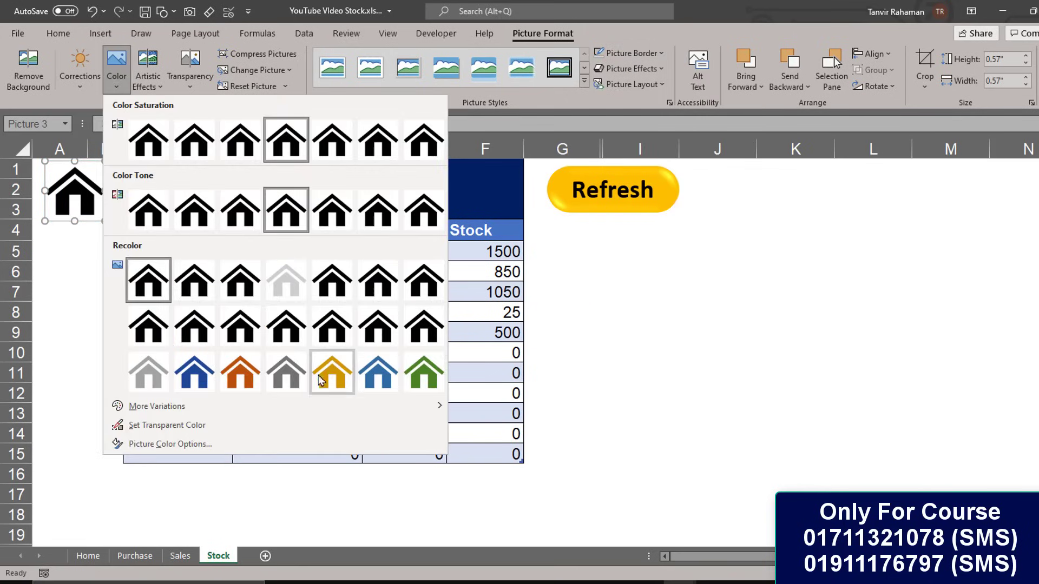
{"action": "left_click", "coordinate": [317, 373]}
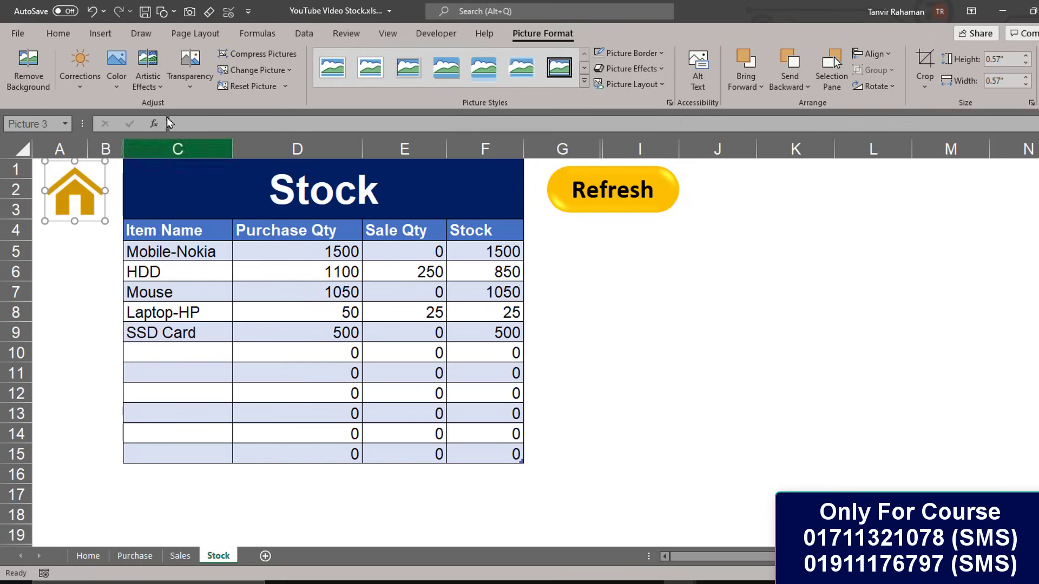
{"action": "left_click", "coordinate": [117, 71]}
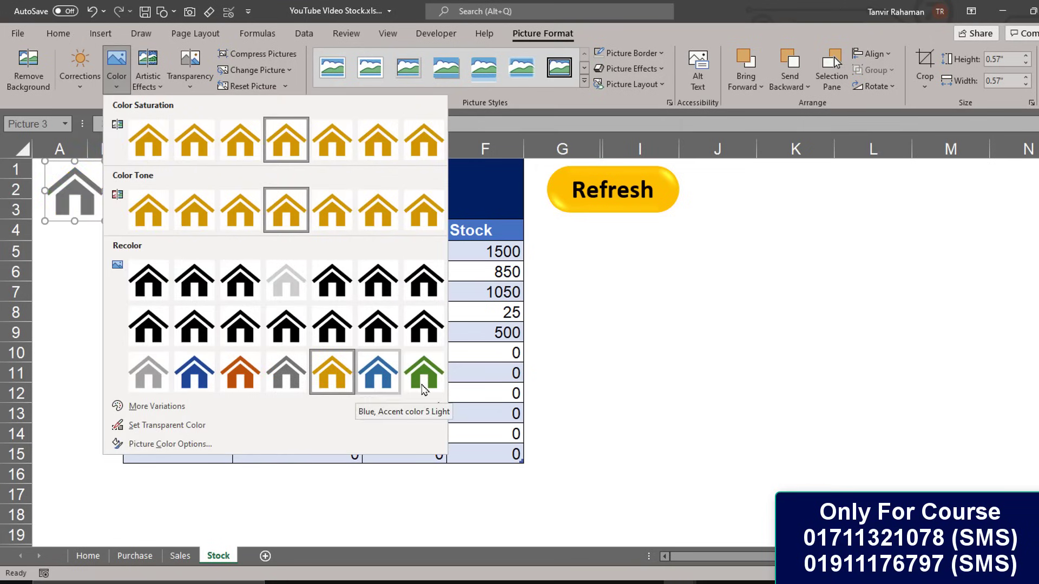
{"action": "left_click", "coordinate": [423, 372]}
{"action": "left_click", "coordinate": [106, 274]}
{"action": "left_click", "coordinate": [93, 205]}
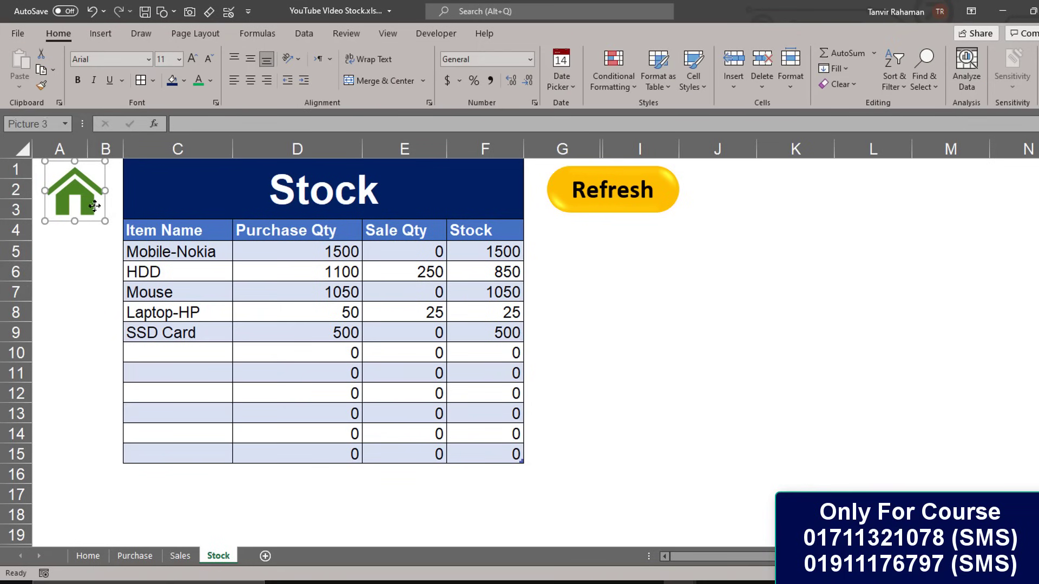
Step: Hyperlink the house icon to the Home sheet and test that the link works
{"action": "right_click", "coordinate": [91, 202]}
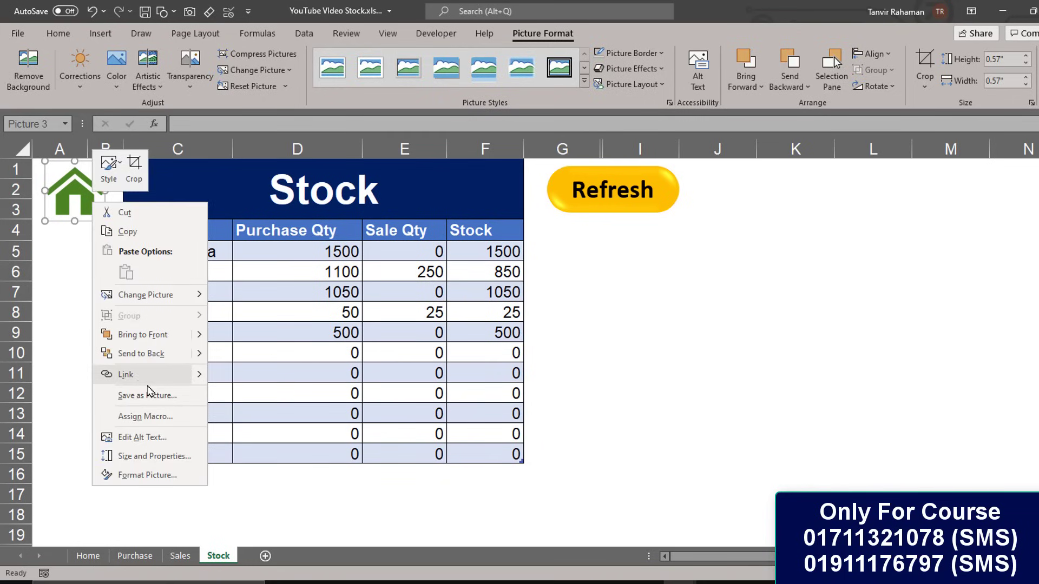
{"action": "left_click", "coordinate": [138, 375]}
{"action": "left_click", "coordinate": [471, 389]}
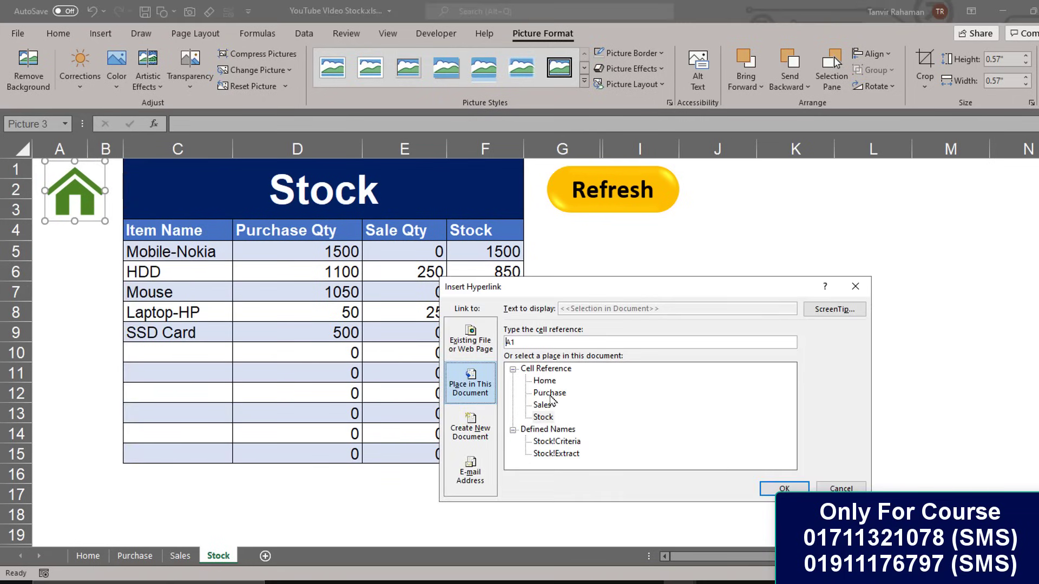
{"action": "left_click", "coordinate": [544, 381]}
{"action": "left_click", "coordinate": [784, 488]}
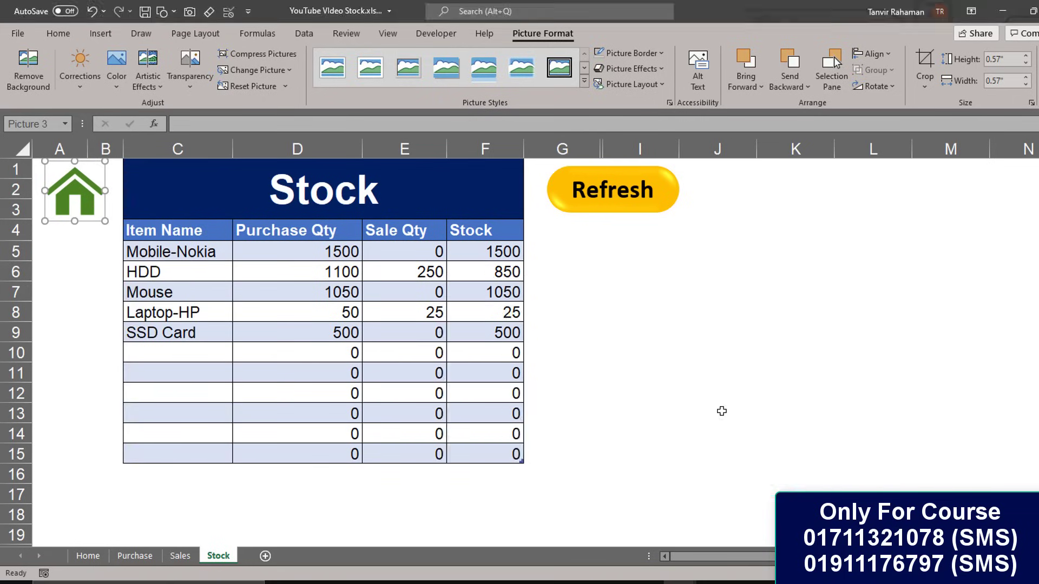
{"action": "left_click", "coordinate": [720, 411]}
{"action": "left_click", "coordinate": [76, 198]}
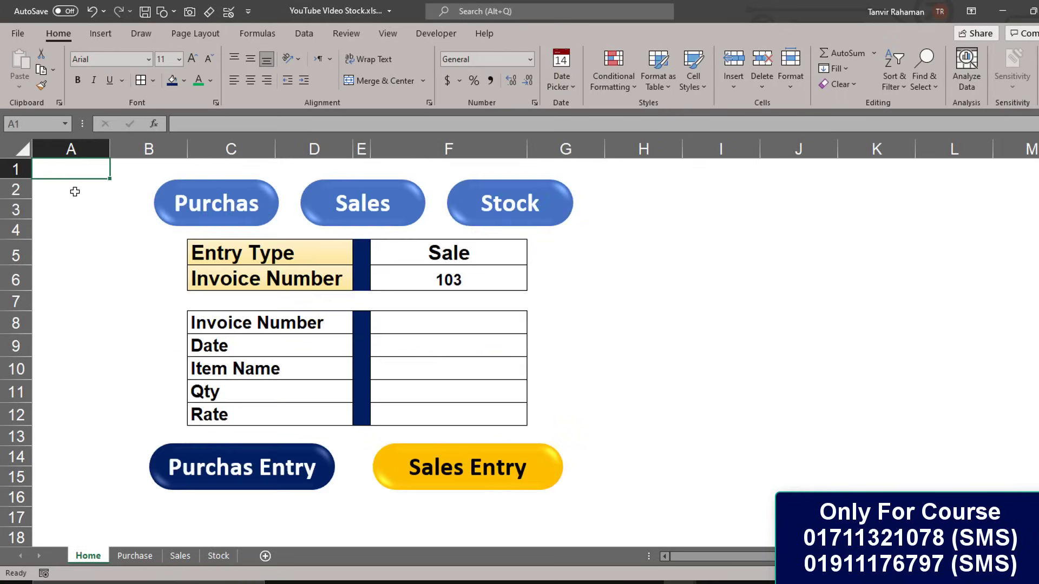
{"action": "left_click", "coordinate": [522, 203]}
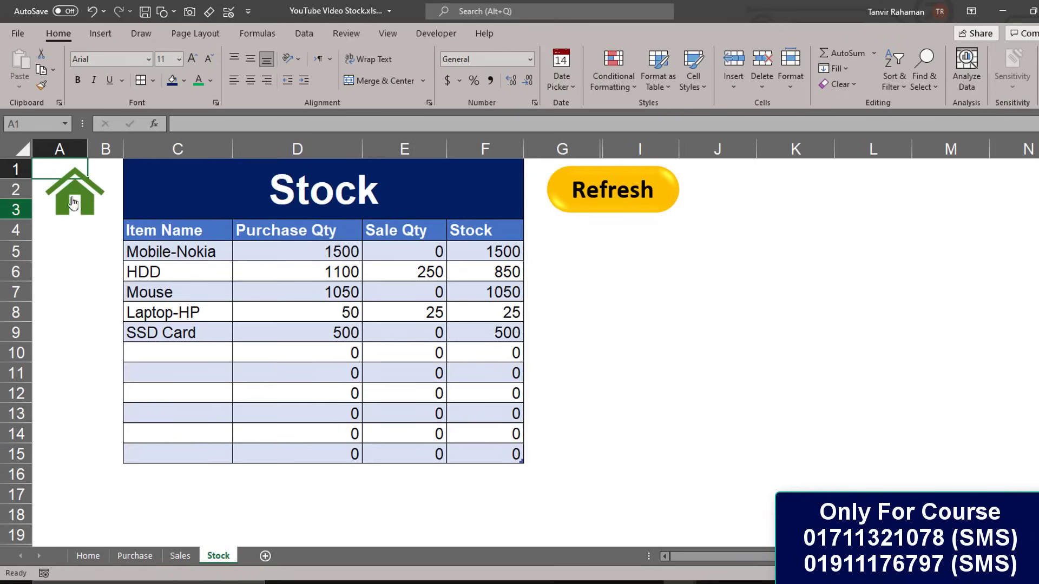
{"action": "left_click", "coordinate": [86, 188]}
{"action": "left_click", "coordinate": [623, 287]}
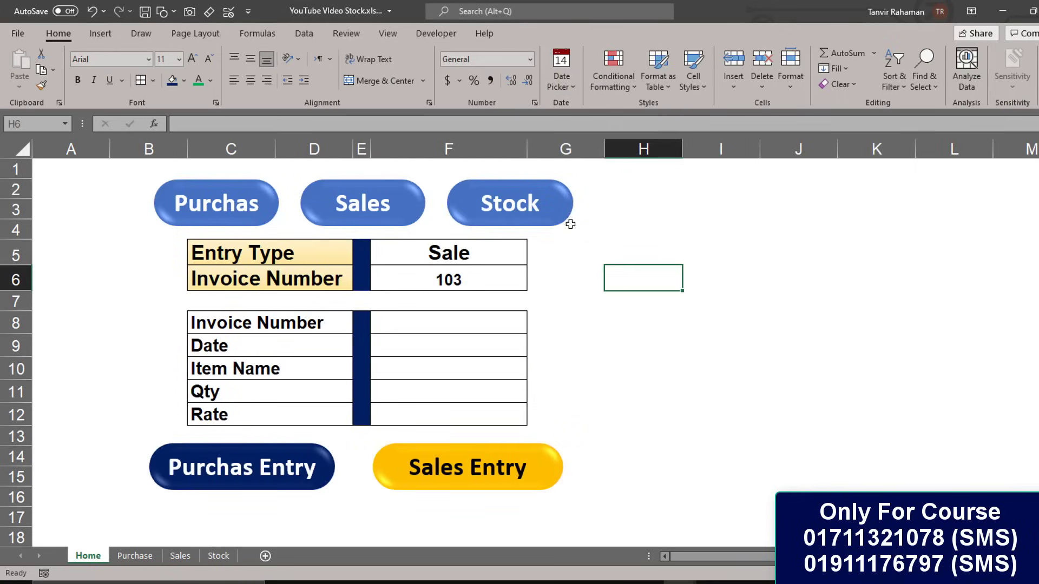
{"action": "left_click", "coordinate": [538, 212]}
Step: Copy the house icon and go to the Sales sheet
{"action": "right_click", "coordinate": [80, 199]}
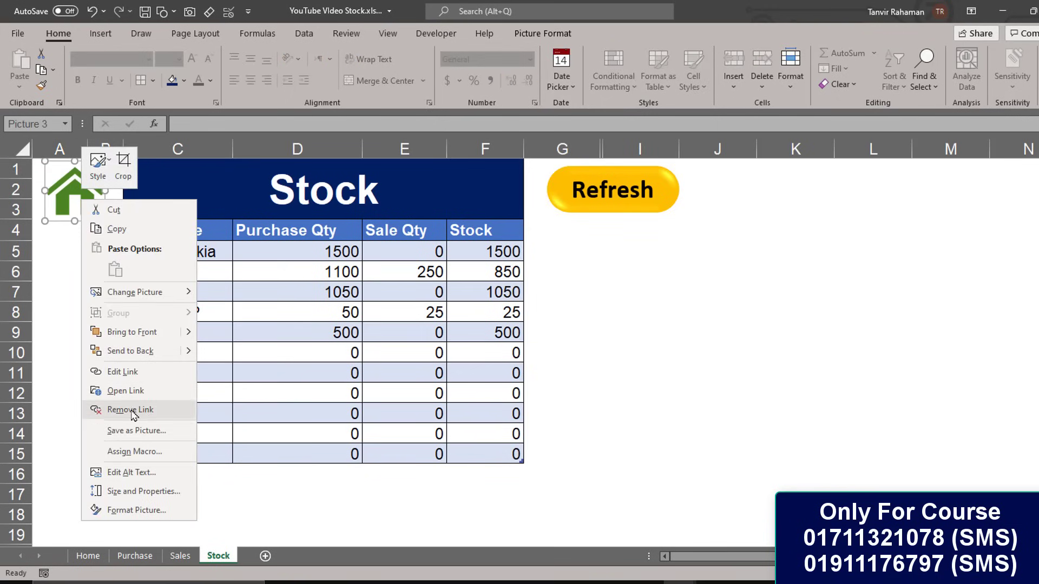
{"action": "left_click", "coordinate": [111, 228]}
{"action": "left_click", "coordinate": [181, 556]}
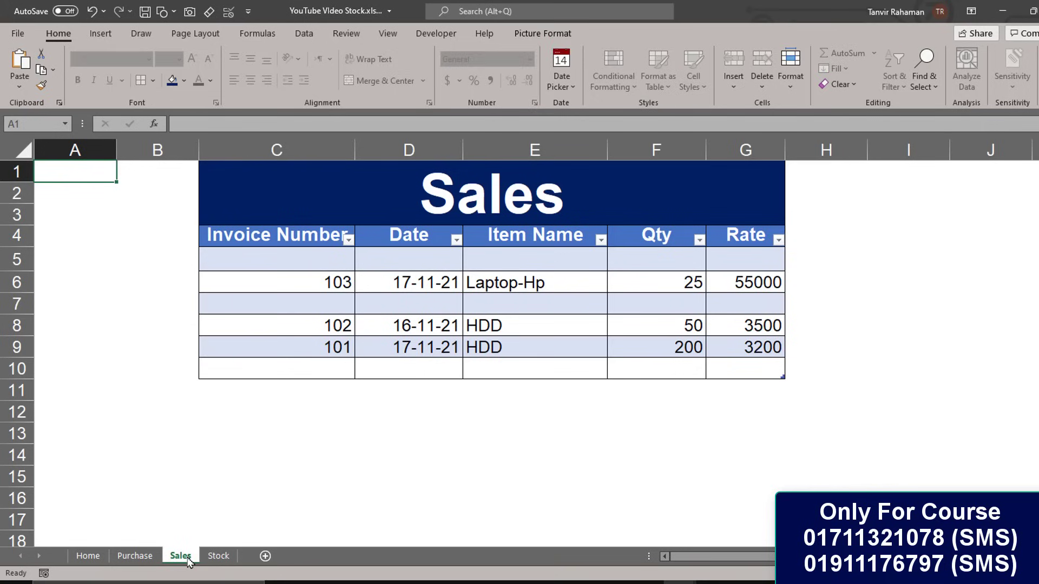
Step: Paste the linked house icon onto the Sales and Purchase sheets and position each one
{"action": "key", "text": "ctrl+v"}
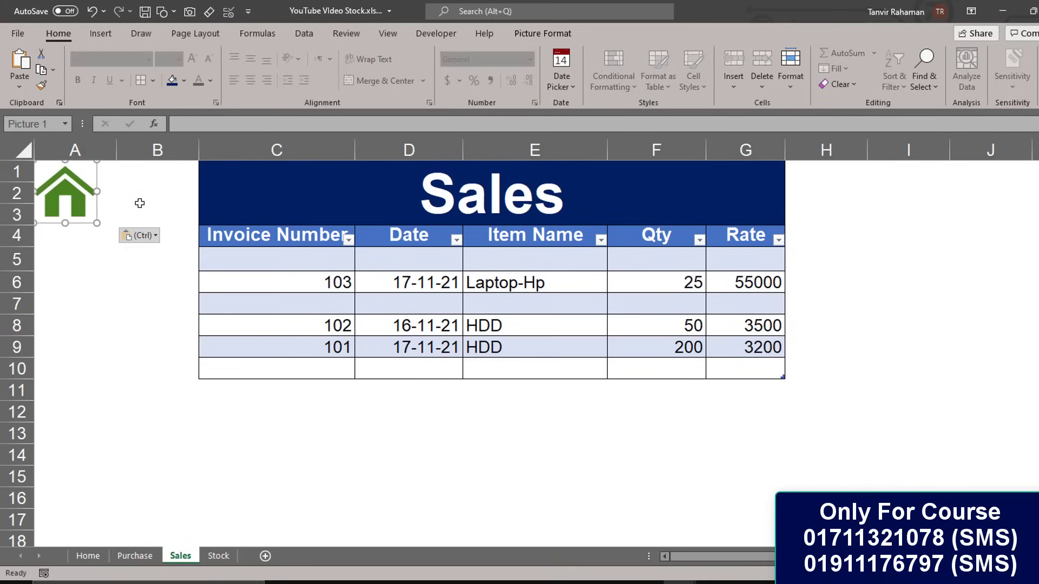
{"action": "left_click_drag", "start_coordinate": [89, 195], "coordinate": [159, 201]}
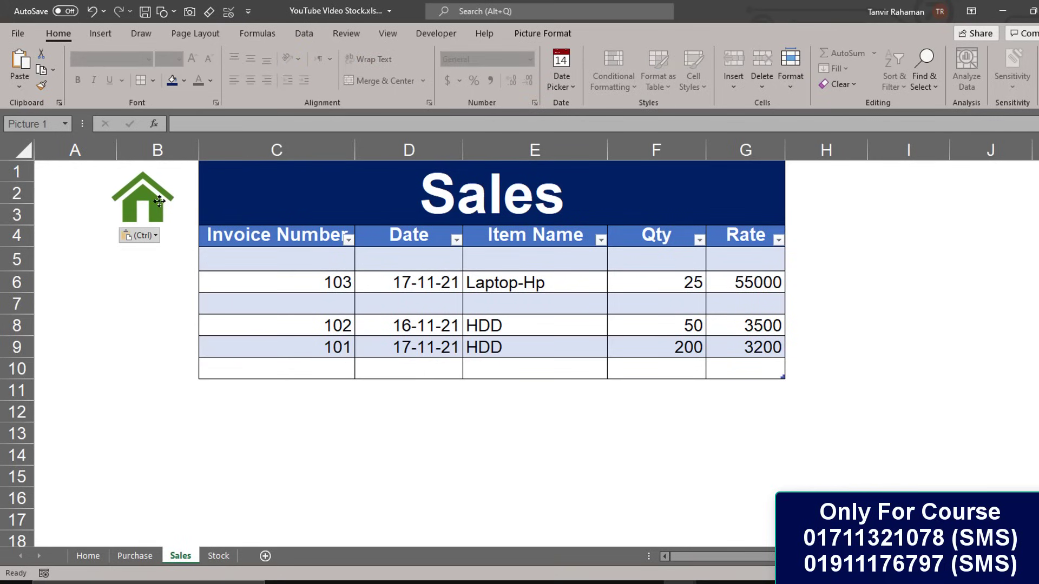
{"action": "left_click", "coordinate": [136, 557]}
{"action": "key", "text": "ctrl+v"}
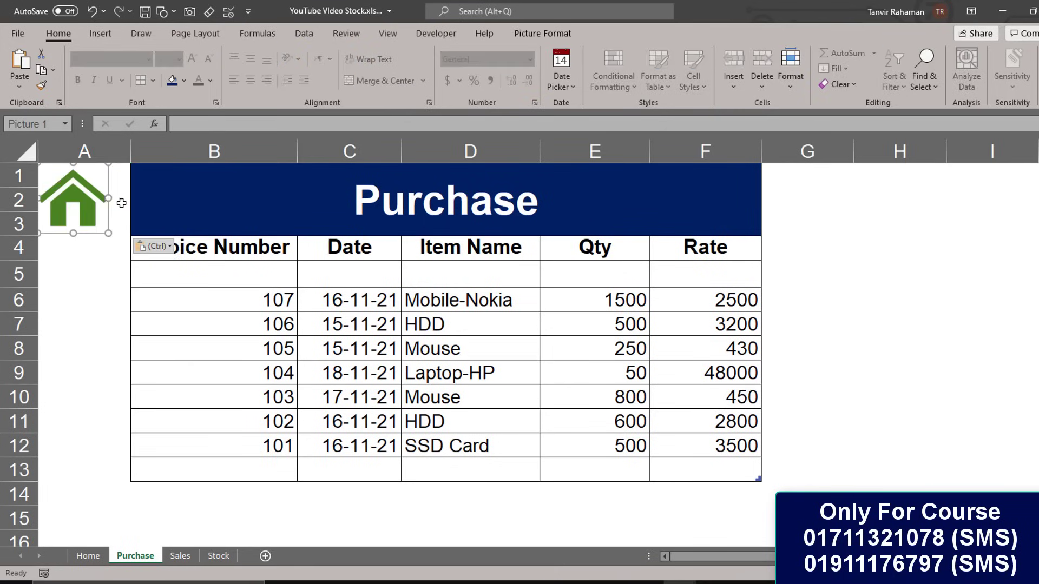
{"action": "left_click_drag", "start_coordinate": [86, 201], "coordinate": [98, 211]}
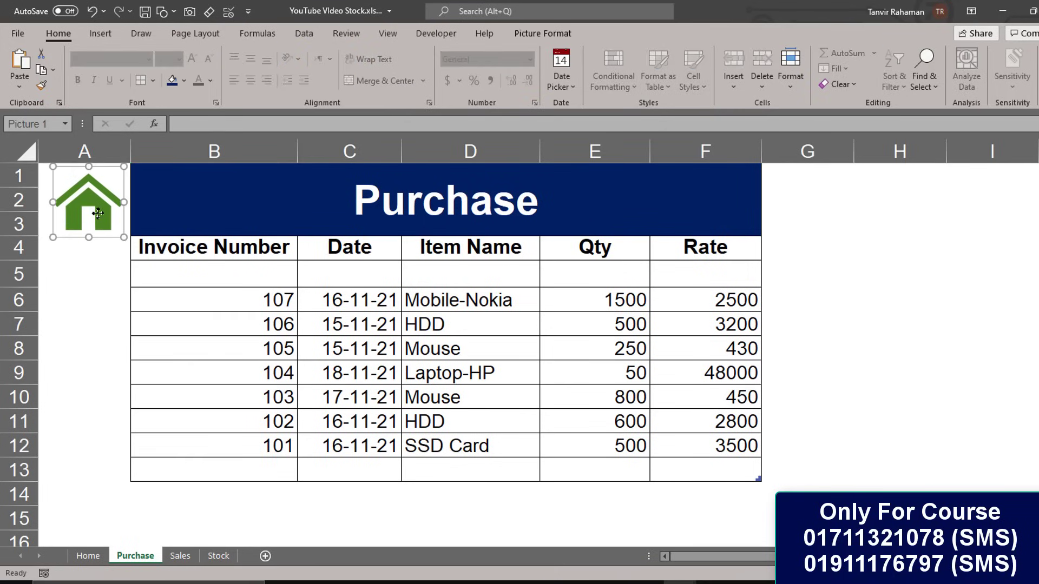
Step: Test the links from Home to Purchase, Sales and Stock, returning via each house icon
{"action": "left_click", "coordinate": [88, 555]}
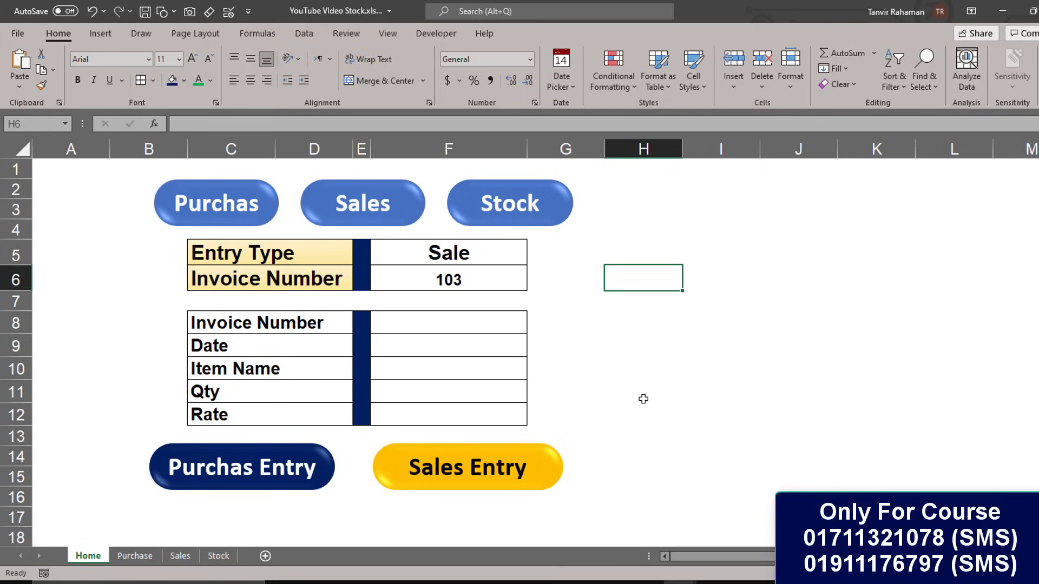
{"action": "left_click", "coordinate": [643, 392]}
{"action": "left_click", "coordinate": [239, 223]}
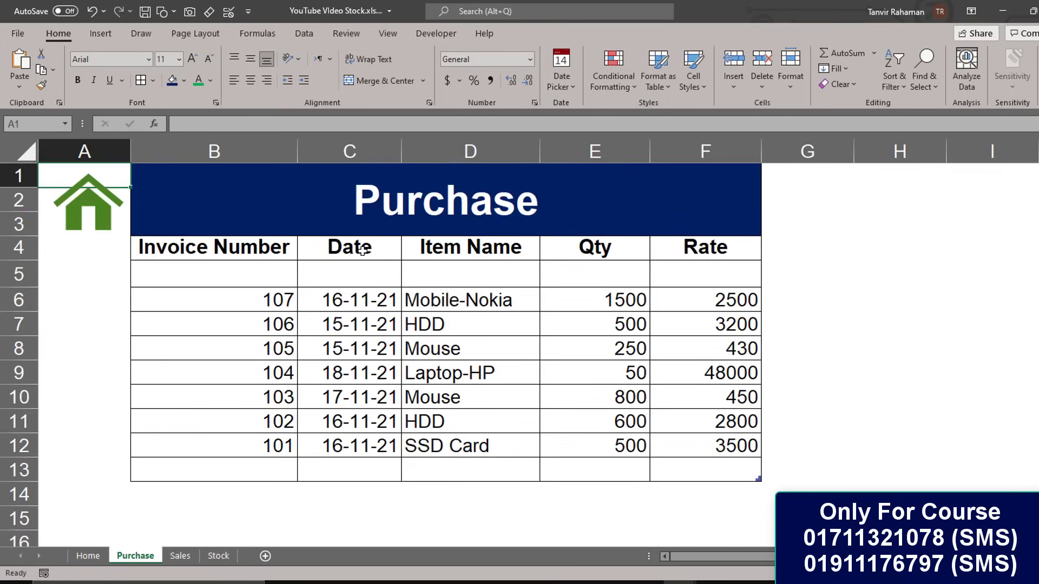
{"action": "left_click", "coordinate": [90, 215]}
{"action": "left_click", "coordinate": [394, 216]}
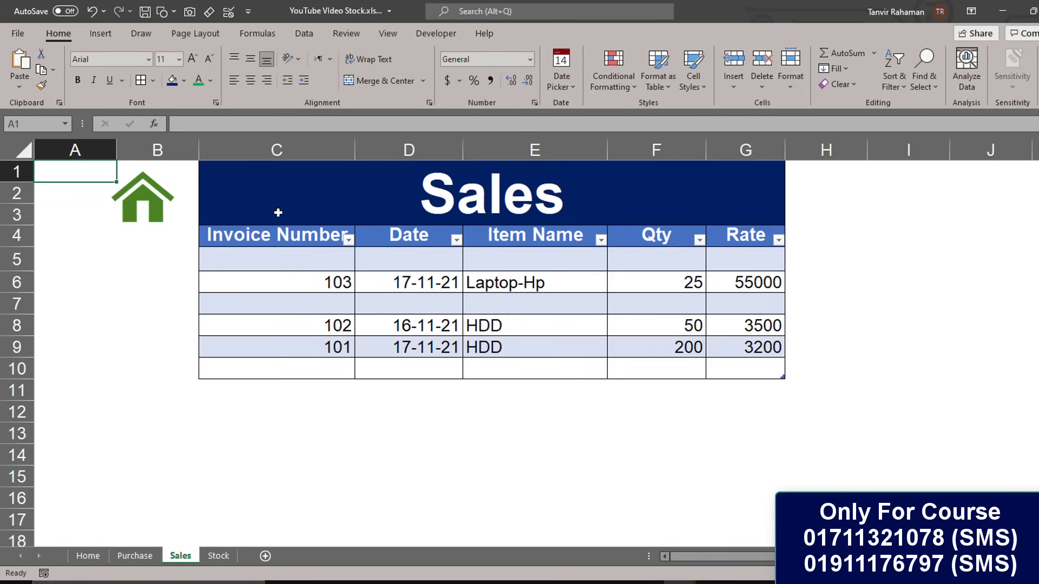
{"action": "left_click", "coordinate": [150, 206]}
{"action": "left_click", "coordinate": [486, 214]}
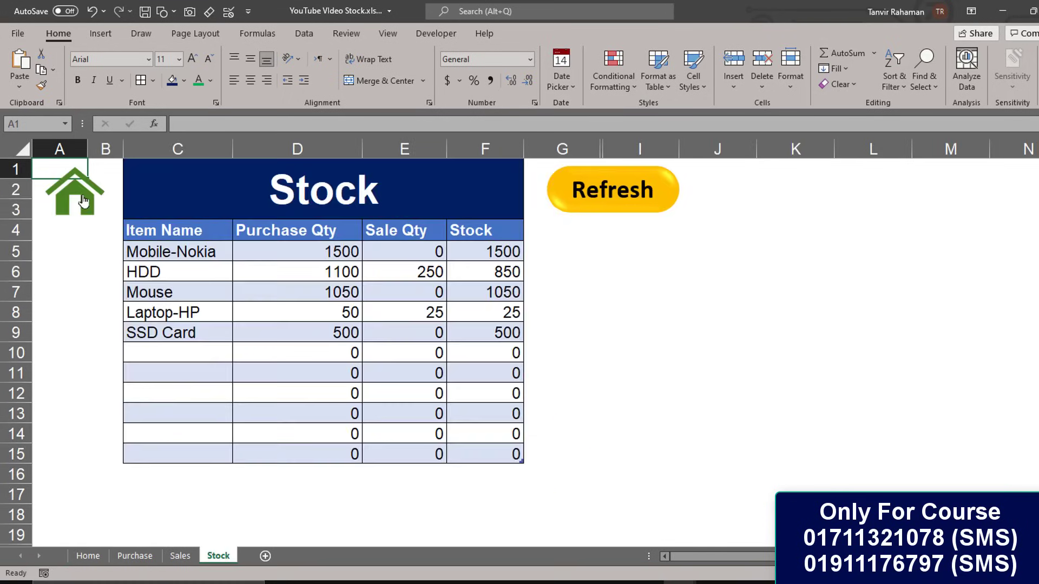
{"action": "left_click", "coordinate": [78, 197]}
{"action": "left_click", "coordinate": [702, 283]}
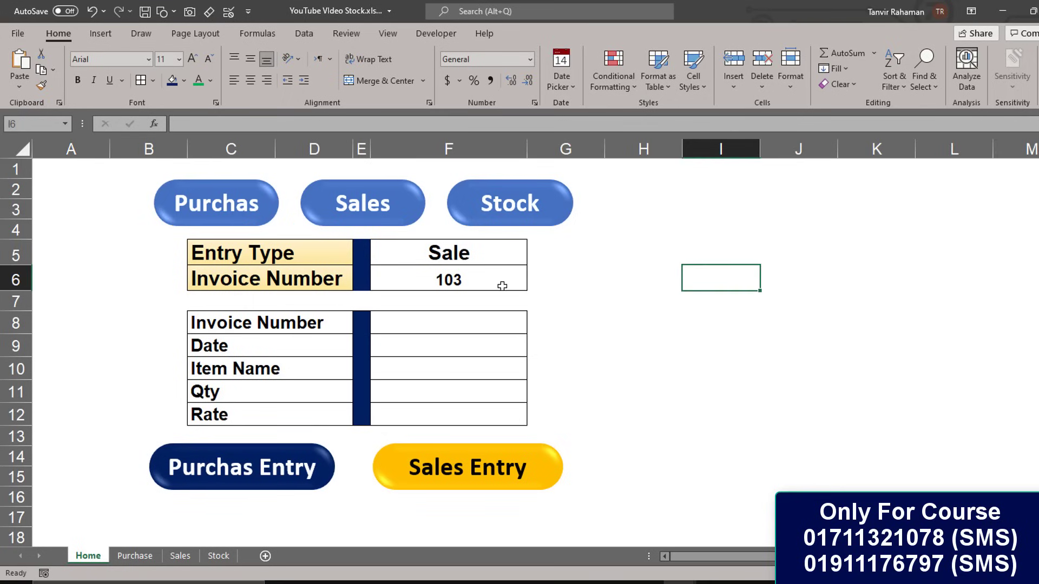
Step: Set the entry type to Purchase with invoice number 108 and date 18-11-21
{"action": "left_click", "coordinate": [462, 260]}
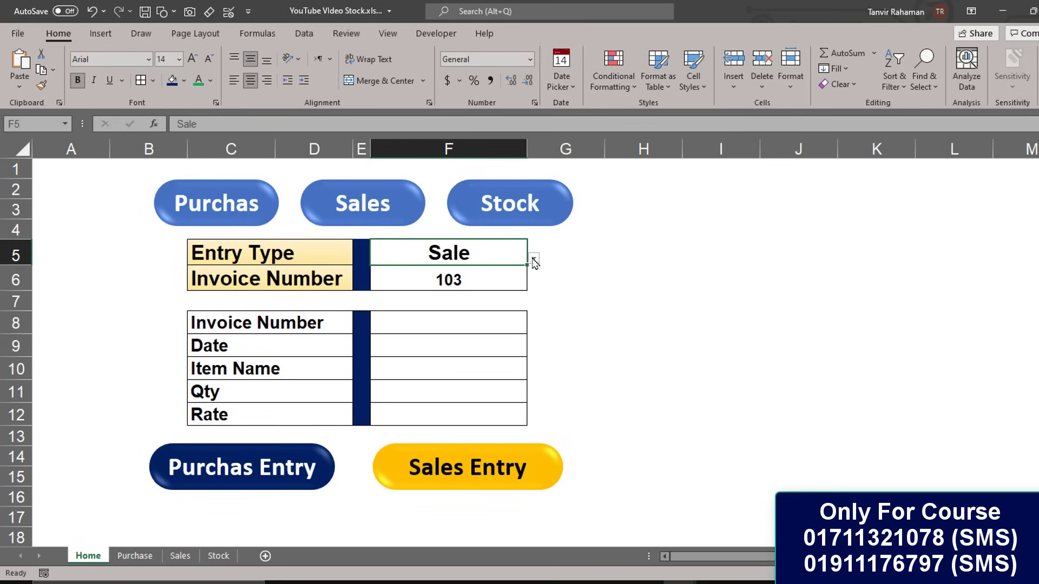
{"action": "left_click", "coordinate": [533, 259]}
{"action": "left_click", "coordinate": [486, 273]}
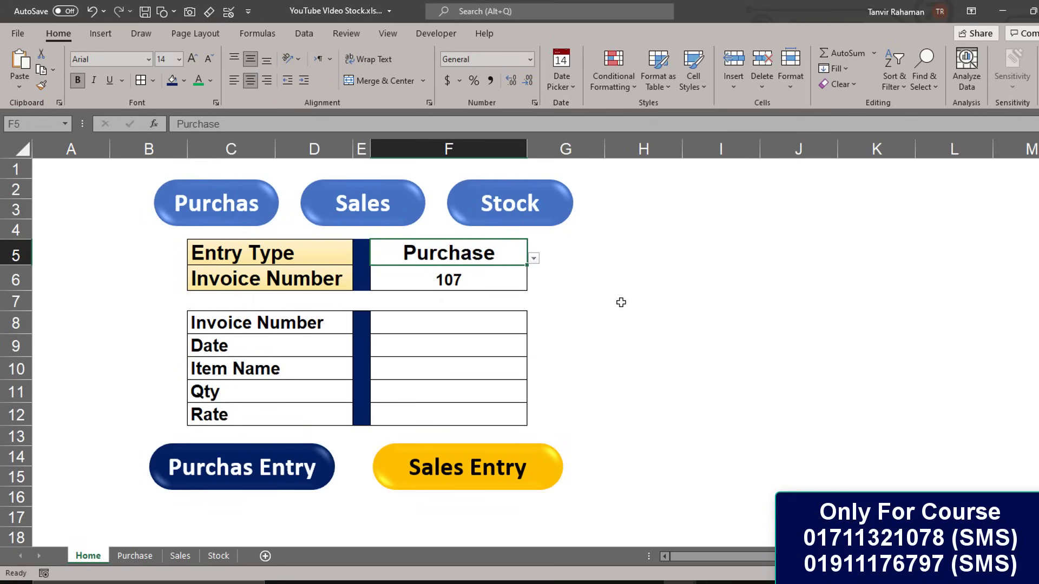
{"action": "left_click", "coordinate": [474, 319]}
{"action": "type", "text": "108"}
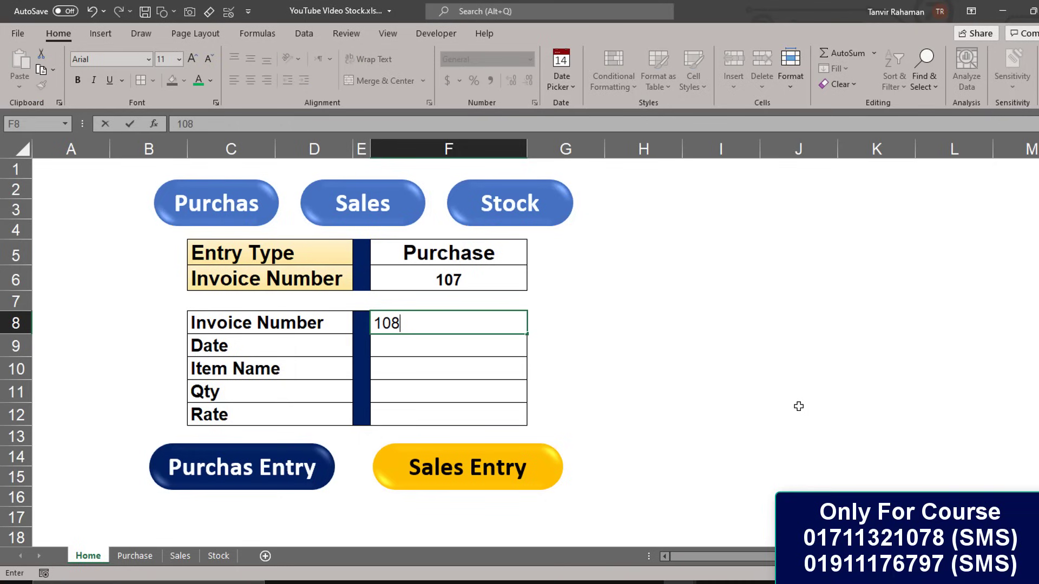
{"action": "key", "text": "Return"}
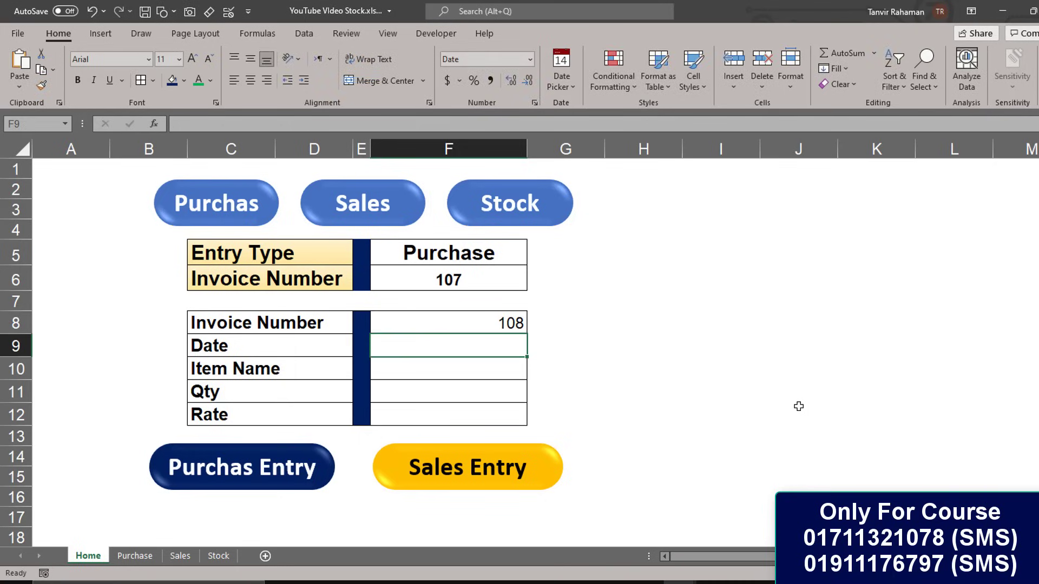
{"action": "type", "text": "18-1"}
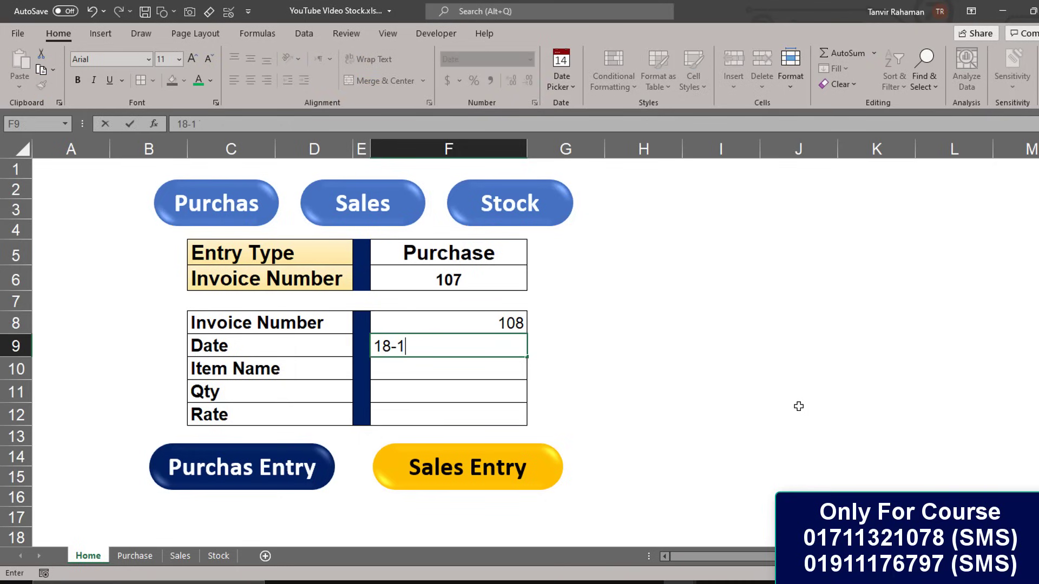
{"action": "type", "text": "1-21"}
{"action": "key", "text": "Return"}
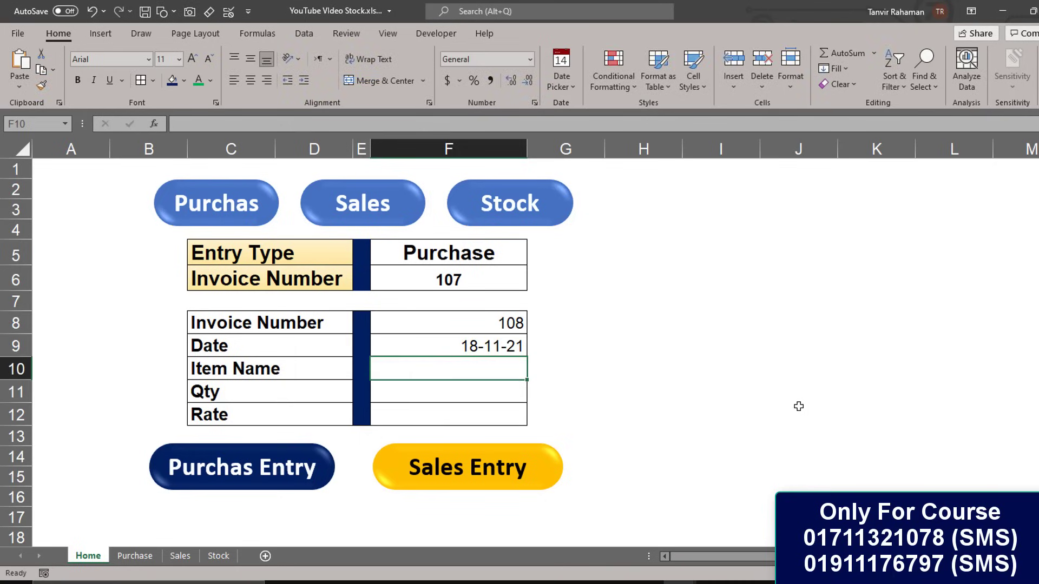
Step: Enter item Mobile-Realme, quantity 5000, rate 5700, and submit the Purchase Entry
{"action": "type", "text": "M"}
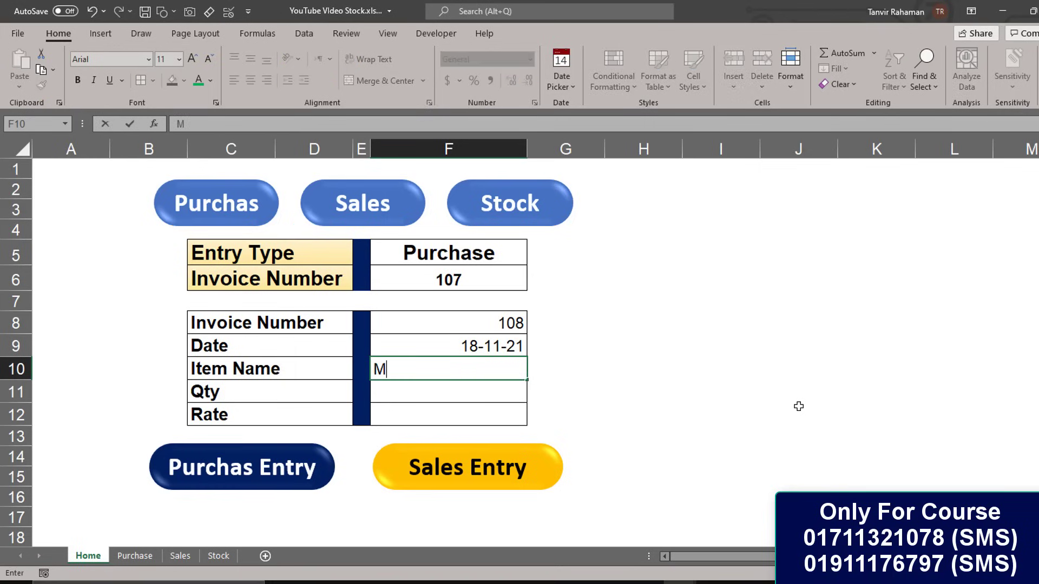
{"action": "type", "text": "obile-Re"}
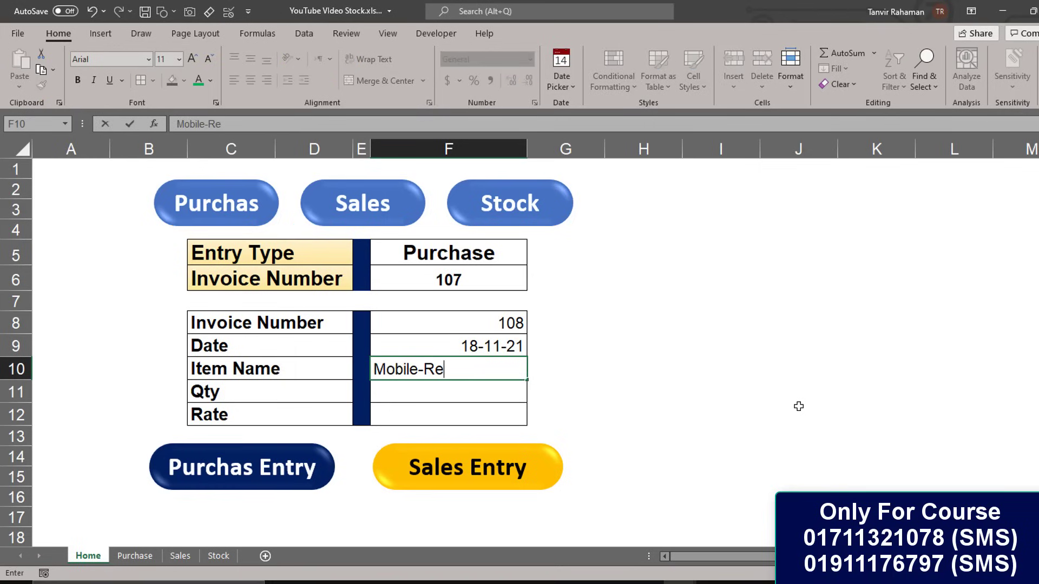
{"action": "type", "text": "alme"}
{"action": "key", "text": "Return"}
{"action": "type", "text": "500"}
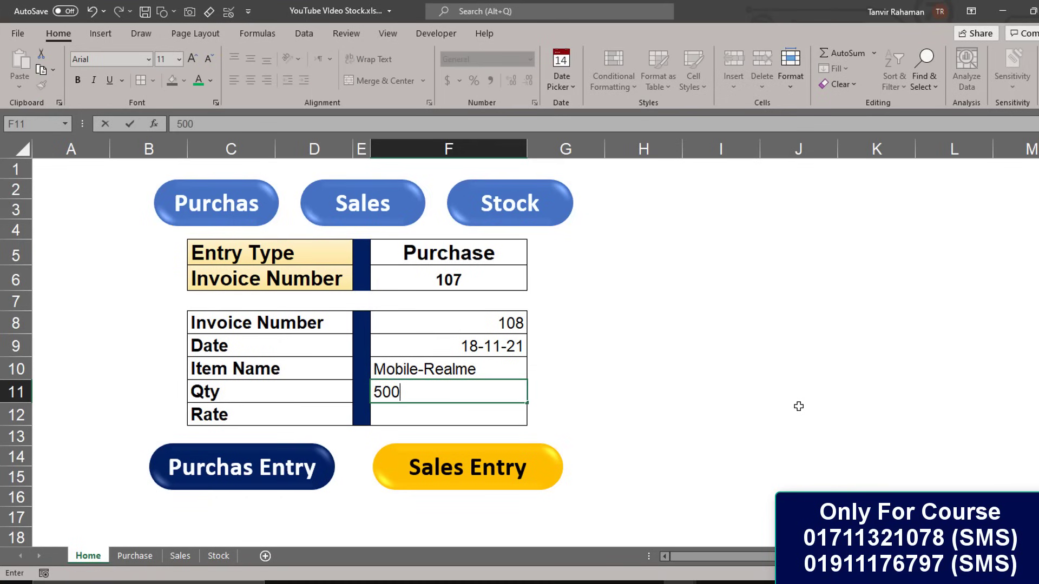
{"action": "type", "text": "0"}
{"action": "key", "text": "Return"}
{"action": "type", "text": "5"}
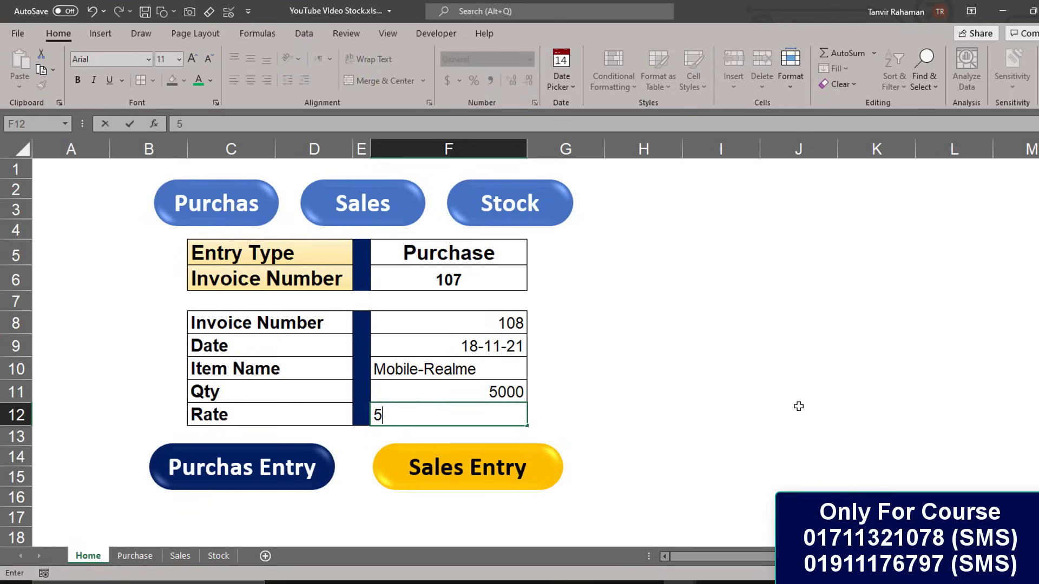
{"action": "type", "text": "700"}
{"action": "left_click", "coordinate": [303, 465]}
Step: Set the entry type to Sale and format invoice field F8 as a General number
{"action": "left_click", "coordinate": [537, 263]}
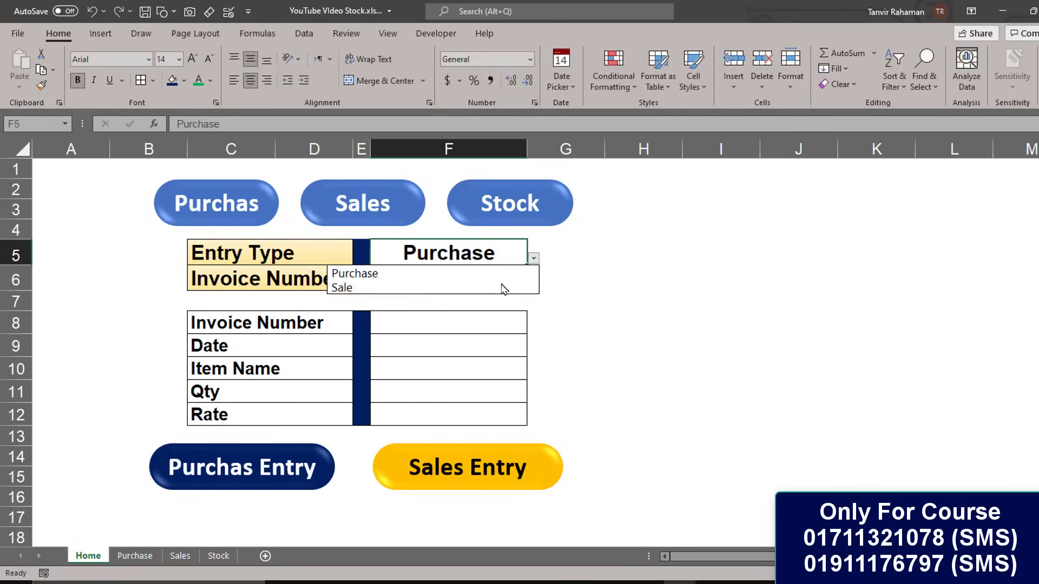
{"action": "left_click", "coordinate": [533, 291]}
{"action": "left_click", "coordinate": [463, 321]}
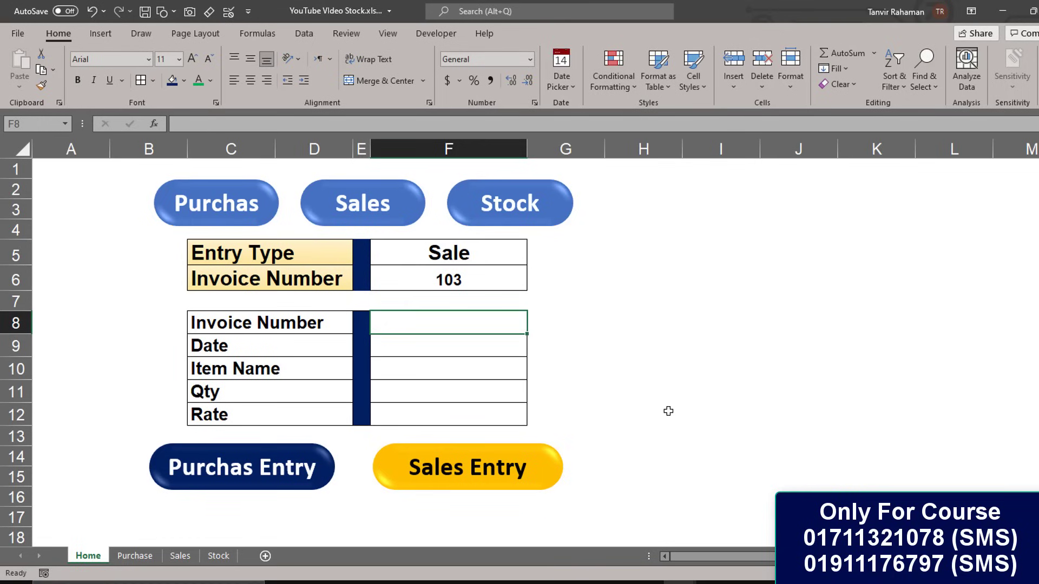
{"action": "type", "text": "18-11"}
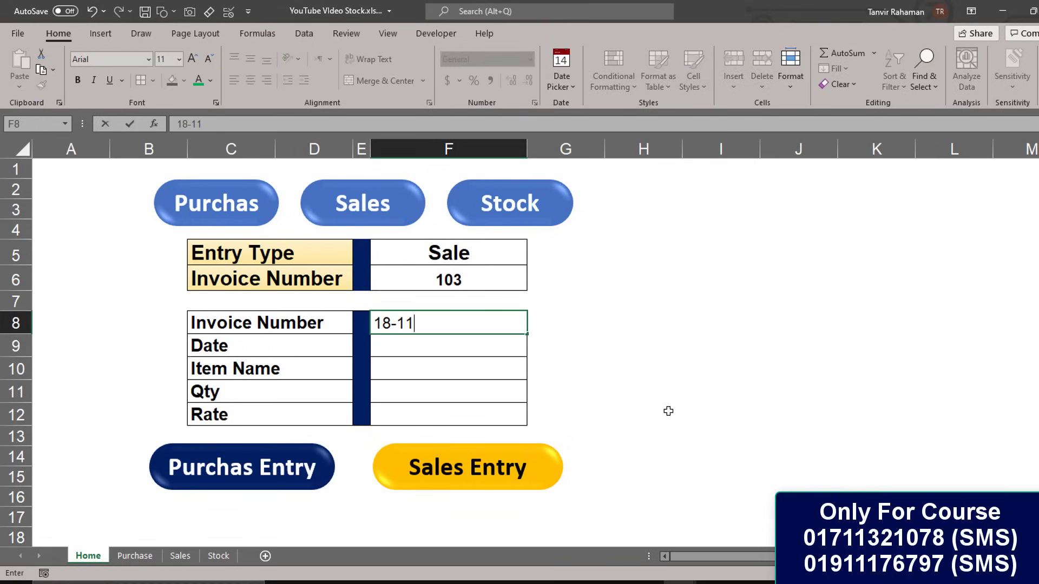
{"action": "type", "text": "-21"}
{"action": "key", "text": "Return"}
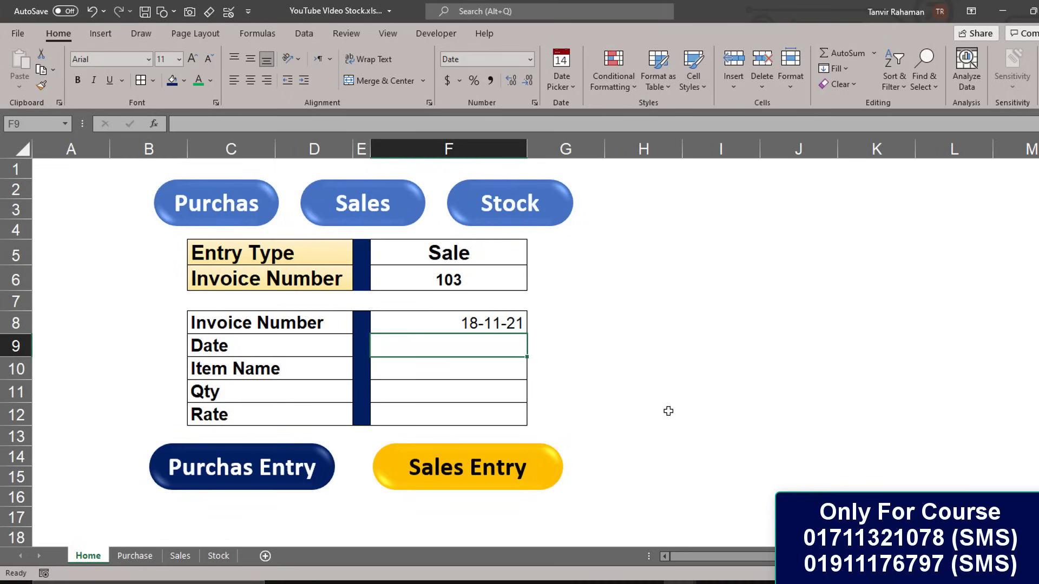
{"action": "key", "text": "Up"}
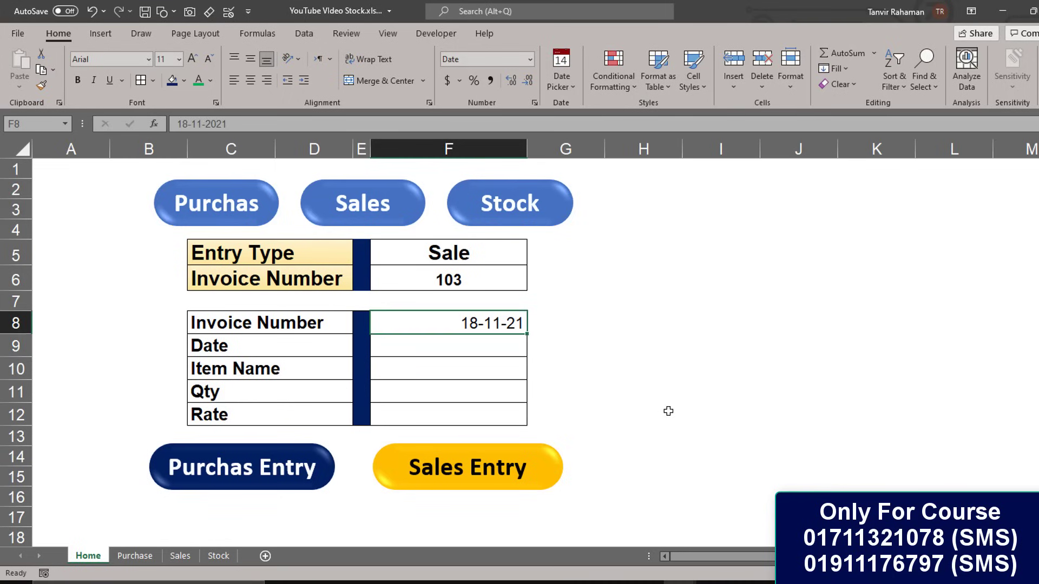
{"action": "type", "text": "103"}
{"action": "key", "text": "Return"}
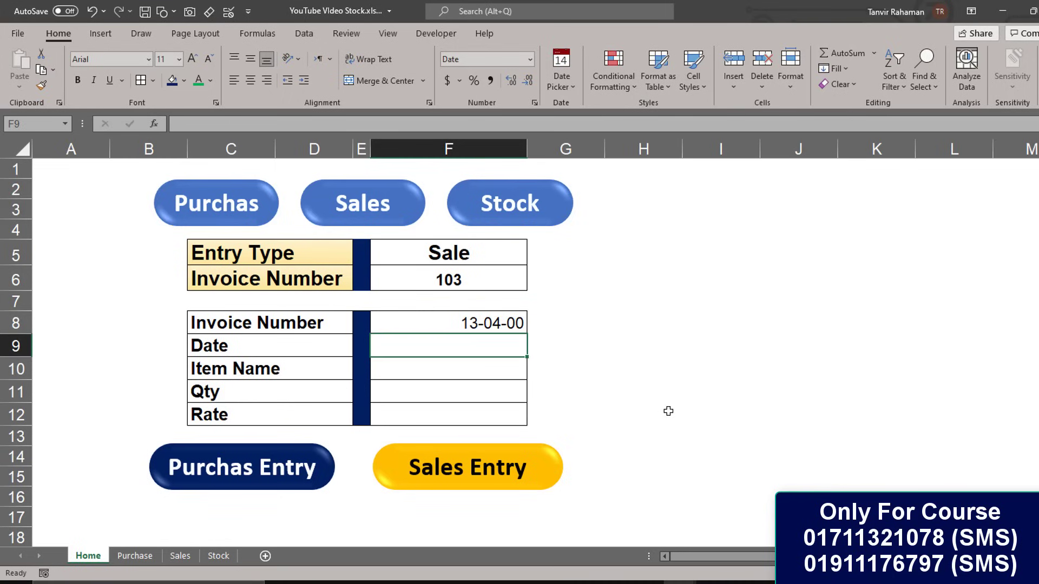
{"action": "key", "text": "Up"}
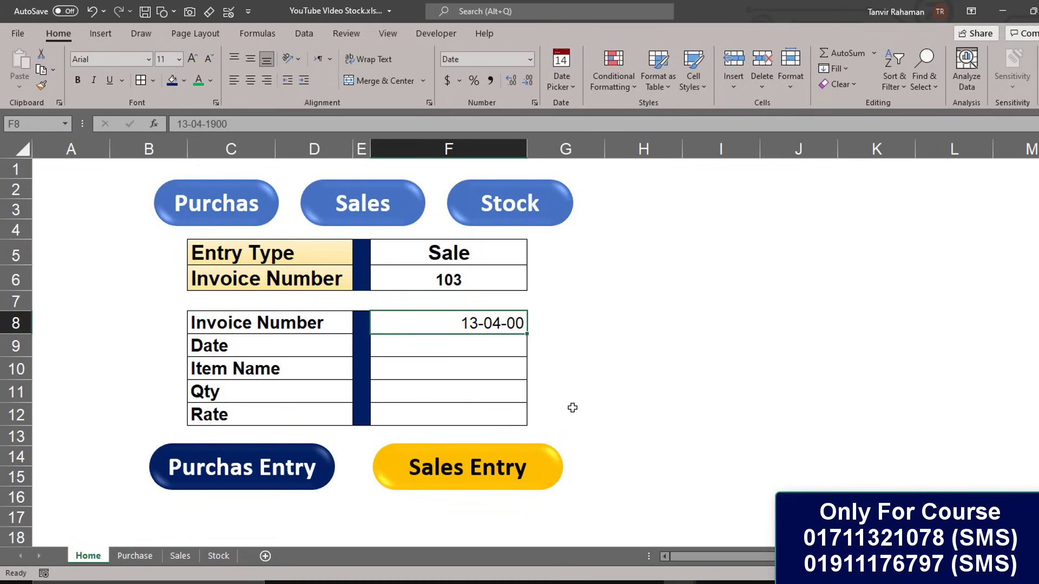
{"action": "left_click", "coordinate": [531, 59]}
{"action": "left_click", "coordinate": [487, 81]}
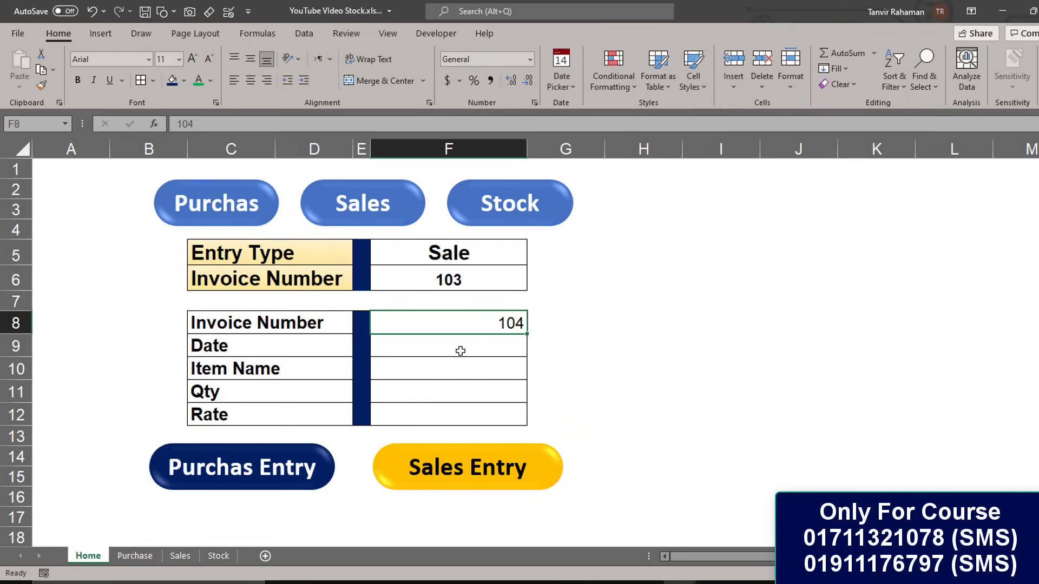
Step: Enter date 21-11-21, item Mobile-Realme, quantity 2500, rate 6500, and post the Sales Entry
{"action": "left_click", "coordinate": [460, 347]}
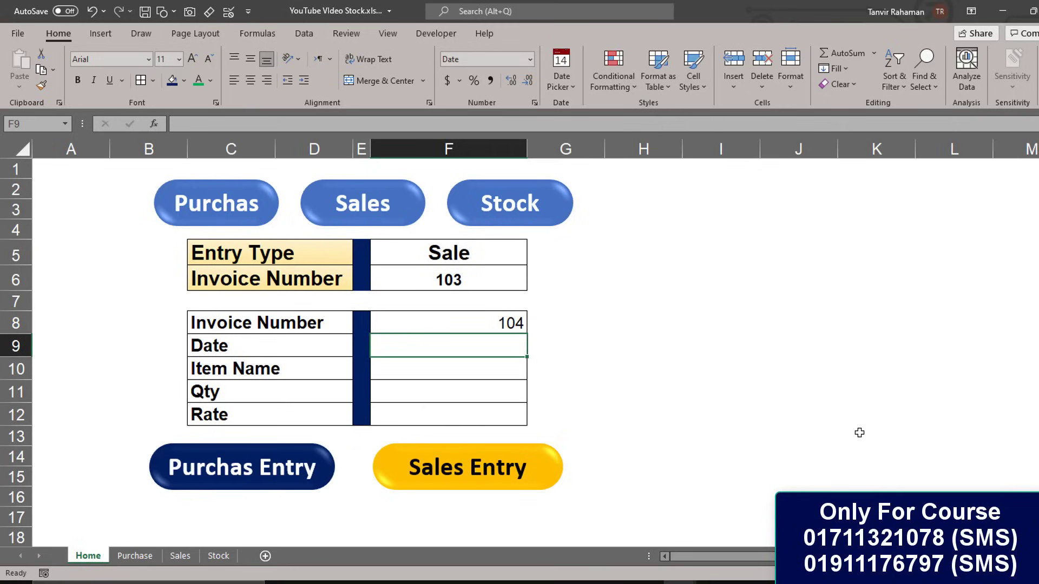
{"action": "type", "text": "21-11-"}
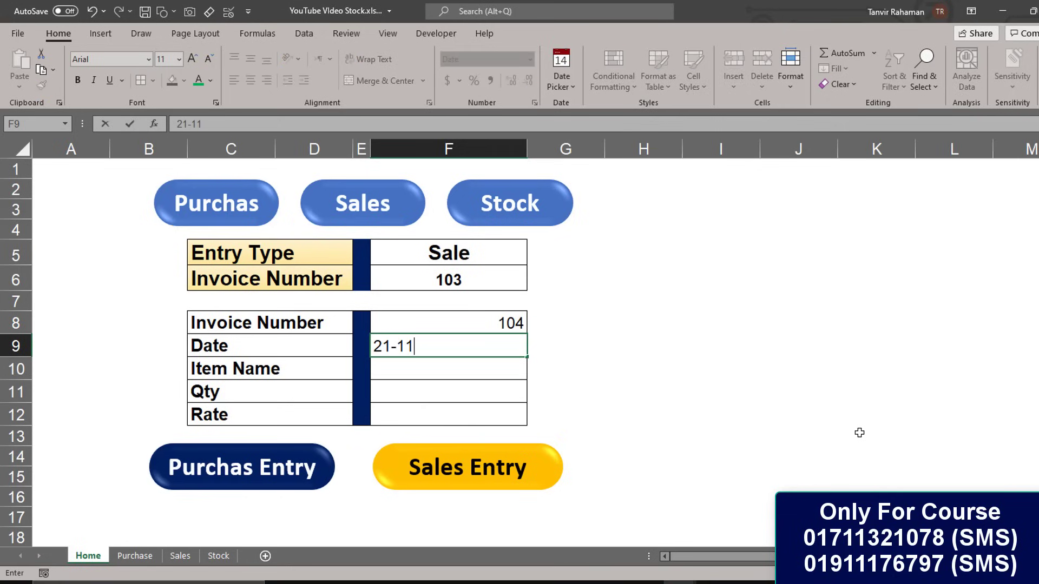
{"action": "type", "text": "21"}
{"action": "key", "text": "Return"}
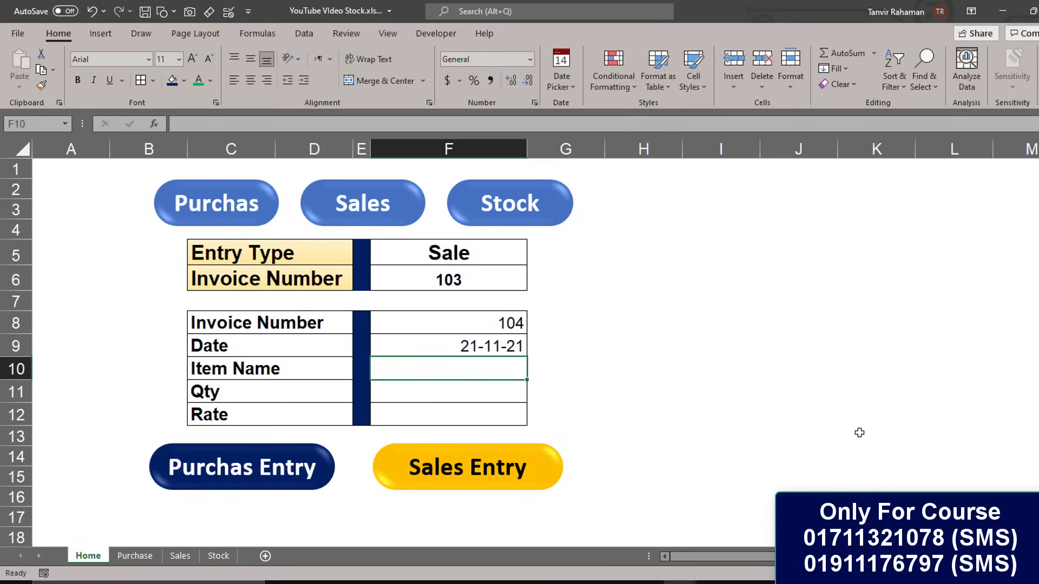
{"action": "type", "text": "Mo"}
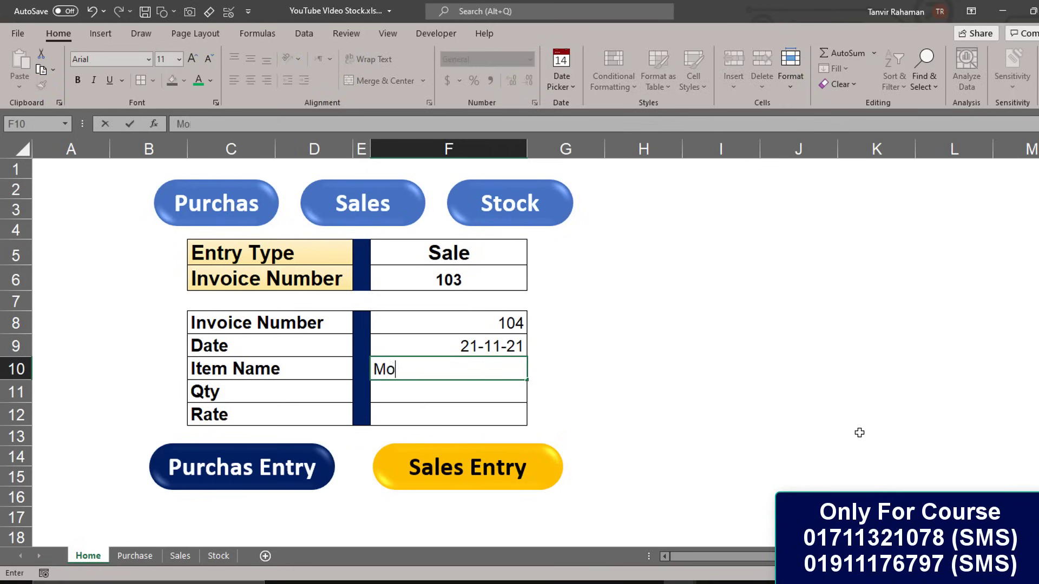
{"action": "type", "text": "bile"}
{"action": "type", "text": "-Realme"}
{"action": "key", "text": "Return"}
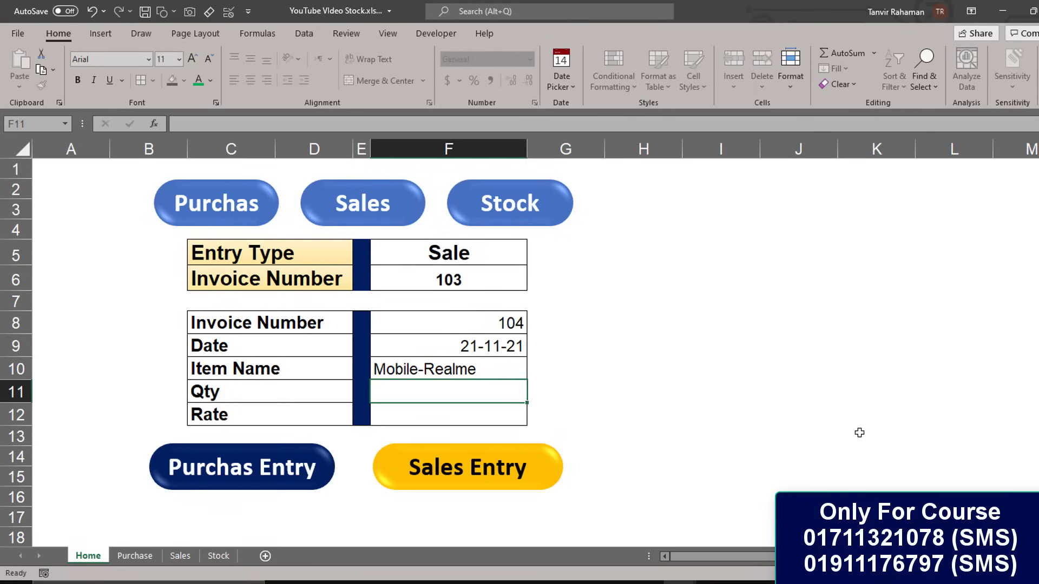
{"action": "type", "text": "250"}
{"action": "type", "text": "0"}
{"action": "key", "text": "Return"}
{"action": "type", "text": "6500"}
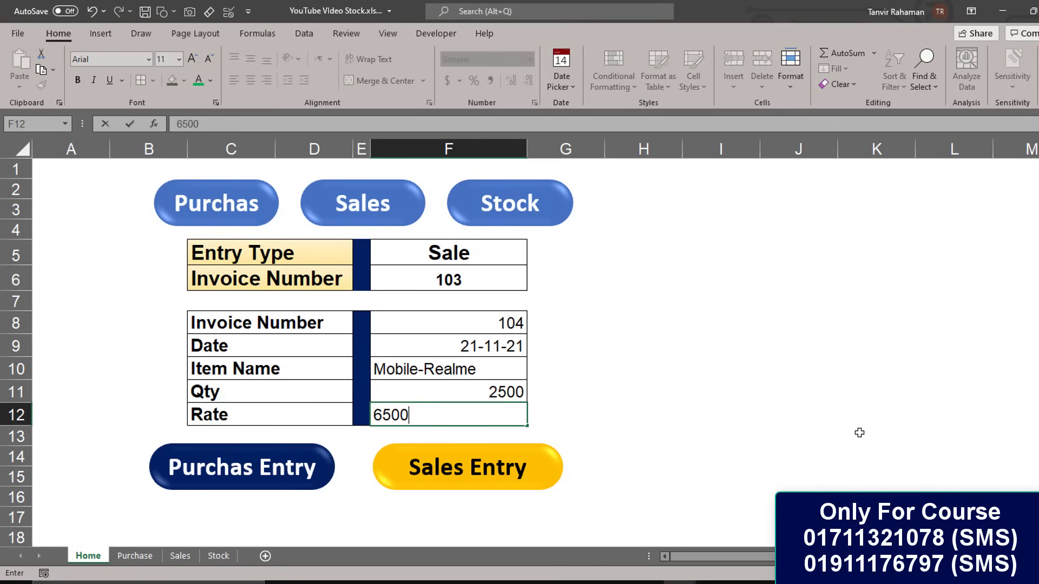
{"action": "left_click", "coordinate": [500, 482]}
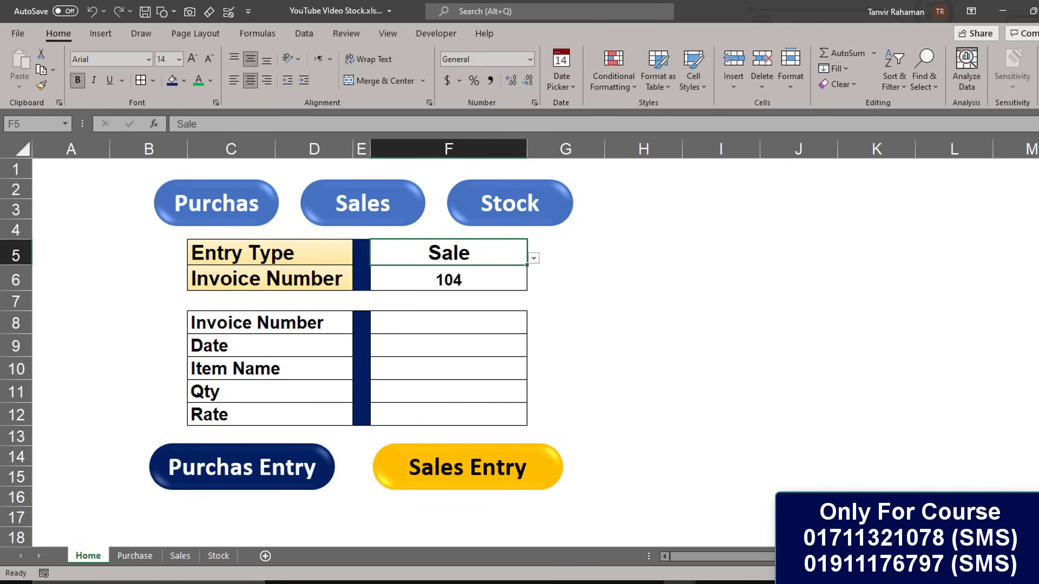
Step: Check the new entries on the Purchase and Sales sheets, returning to Home each time
{"action": "left_click", "coordinate": [232, 201]}
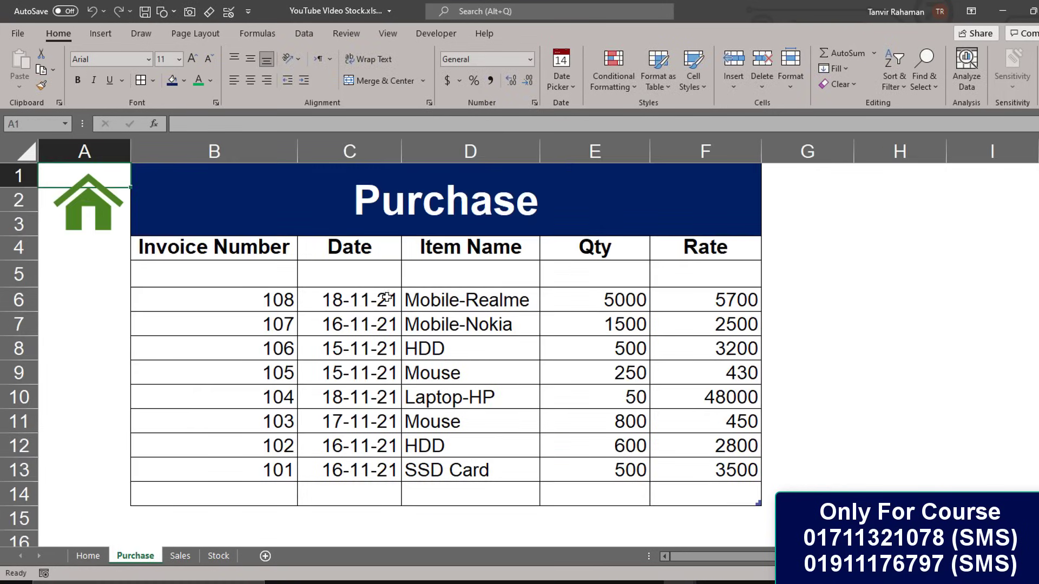
{"action": "left_click", "coordinate": [81, 219]}
{"action": "left_click", "coordinate": [352, 214]}
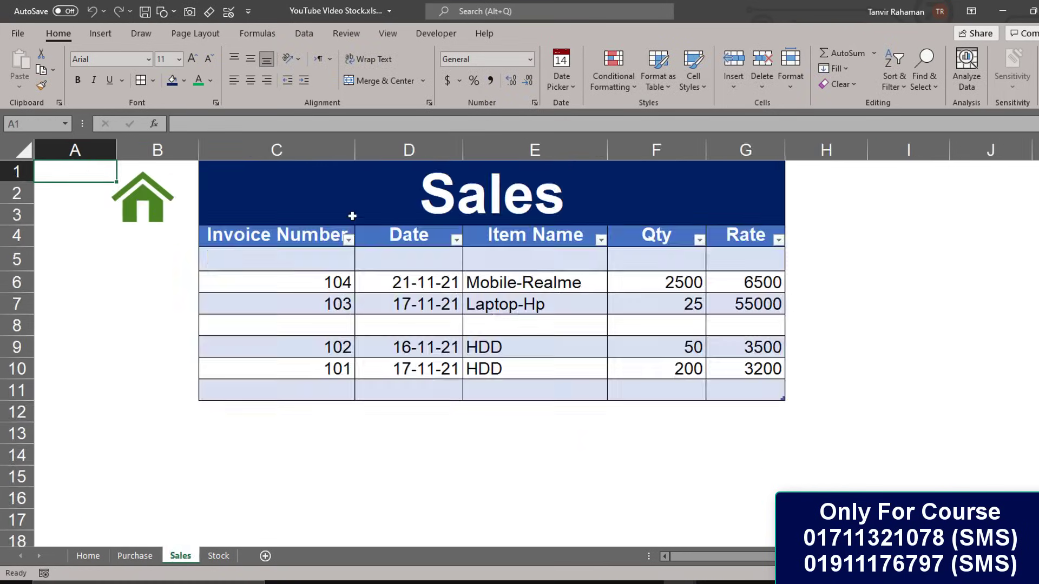
{"action": "left_click", "coordinate": [129, 186]}
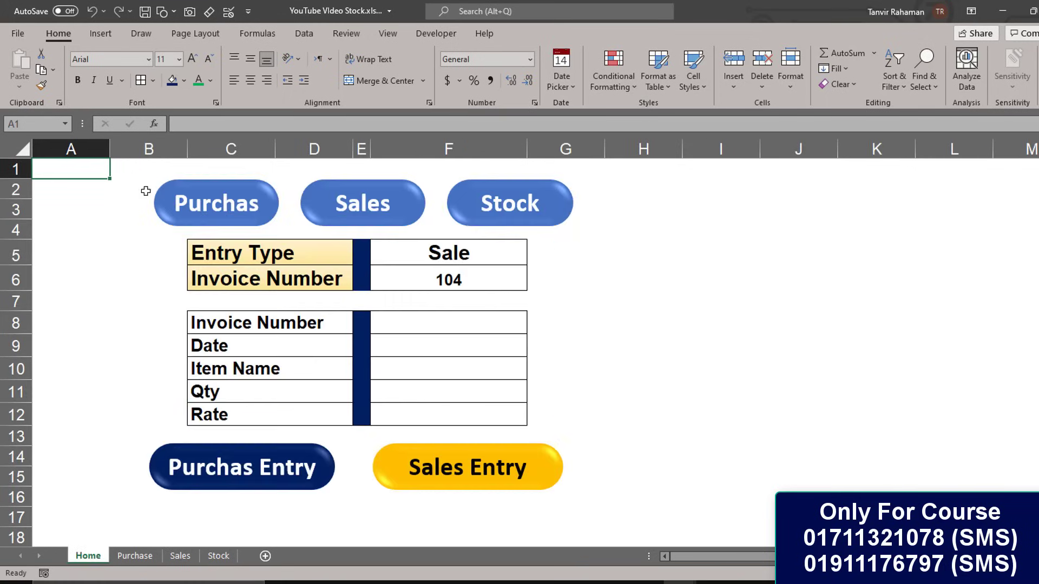
Step: Refresh the Stock table and inspect Mobile-Realme's Purchase Qty, Sale Qty and Stock formulas
{"action": "left_click", "coordinate": [541, 222]}
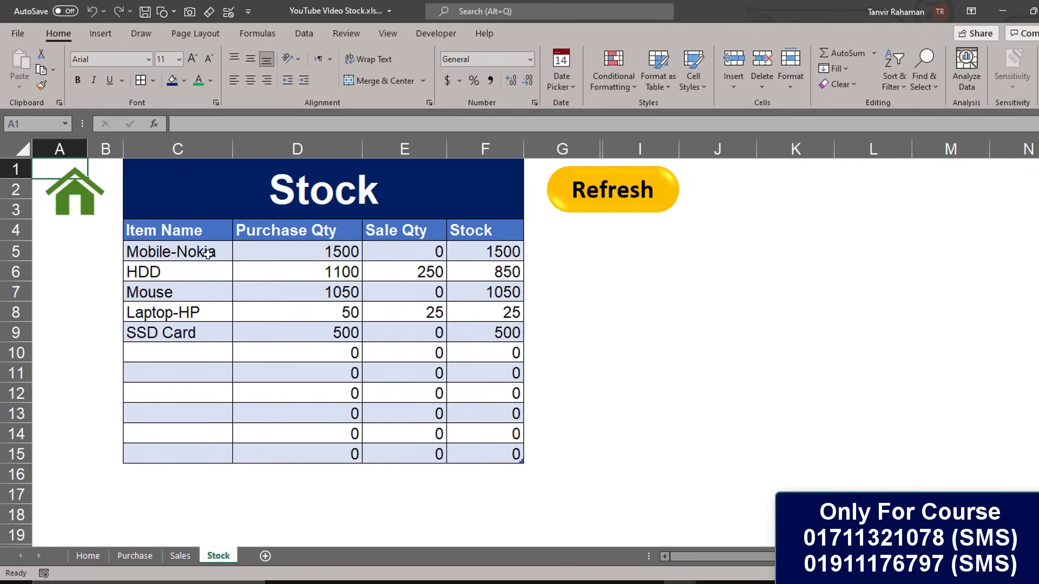
{"action": "left_click", "coordinate": [617, 197]}
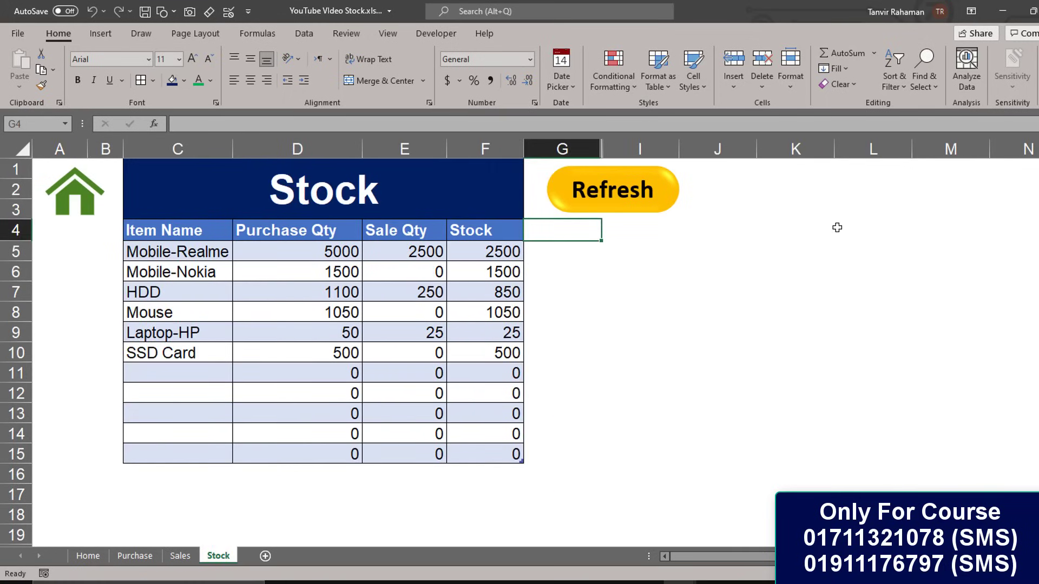
{"action": "left_click", "coordinate": [332, 259]}
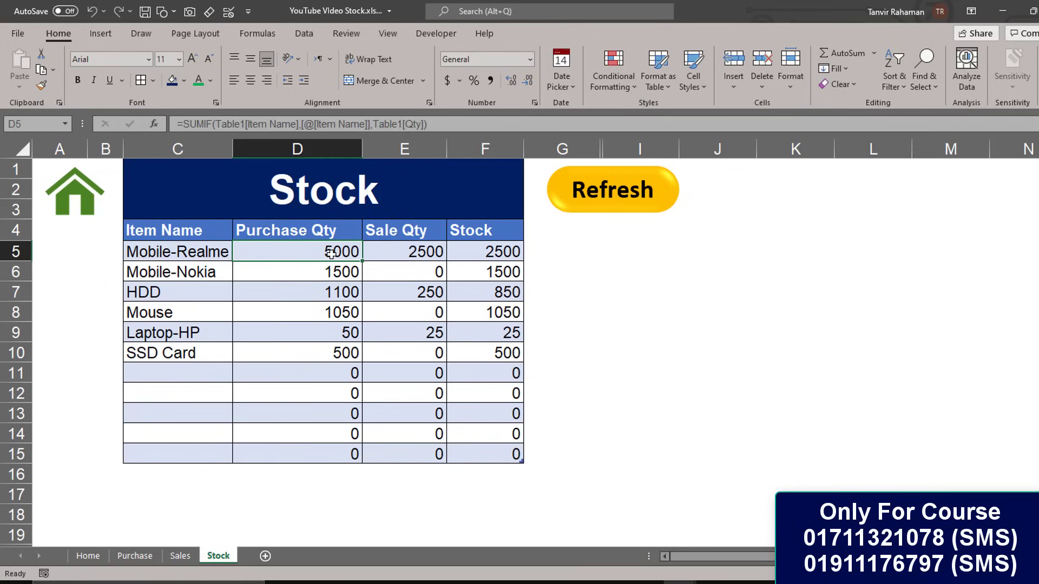
{"action": "left_click", "coordinate": [405, 246]}
{"action": "left_click", "coordinate": [489, 250]}
{"action": "left_click", "coordinate": [649, 288]}
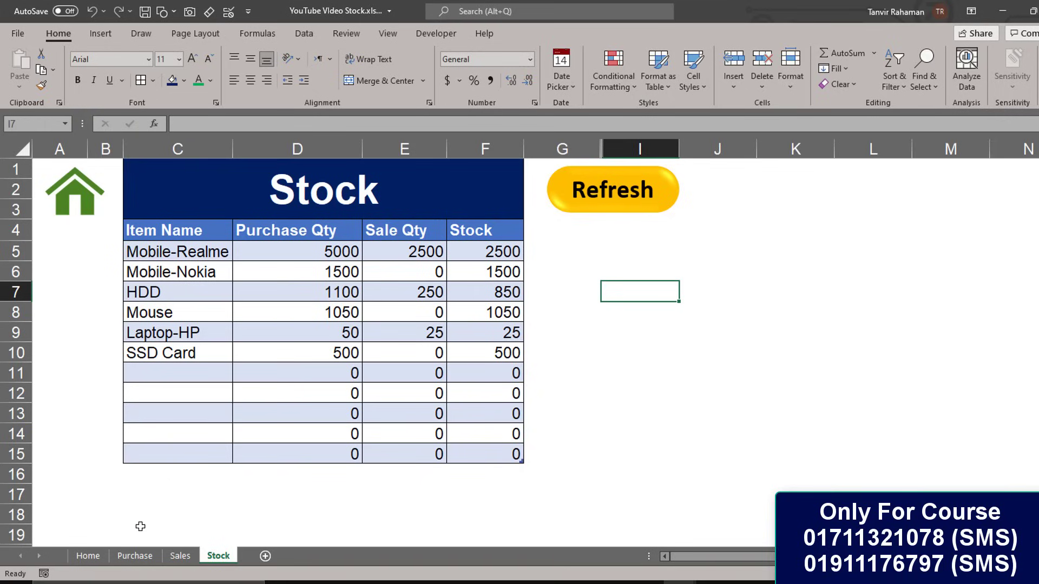
Step: Go back to Home, revisit the Stock sheet, and return to the Home entry form
{"action": "left_click", "coordinate": [88, 556]}
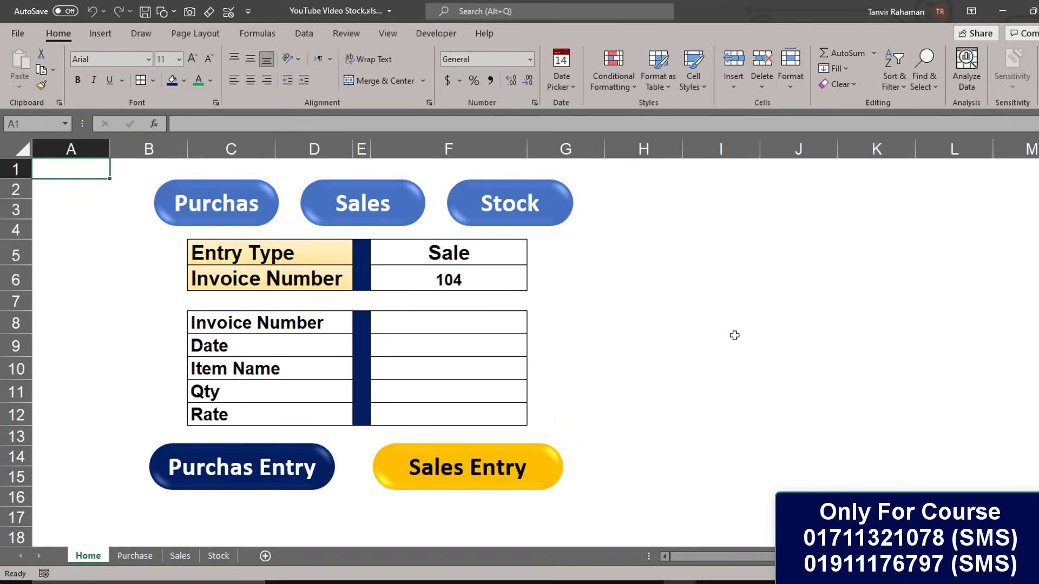
{"action": "left_click", "coordinate": [734, 336]}
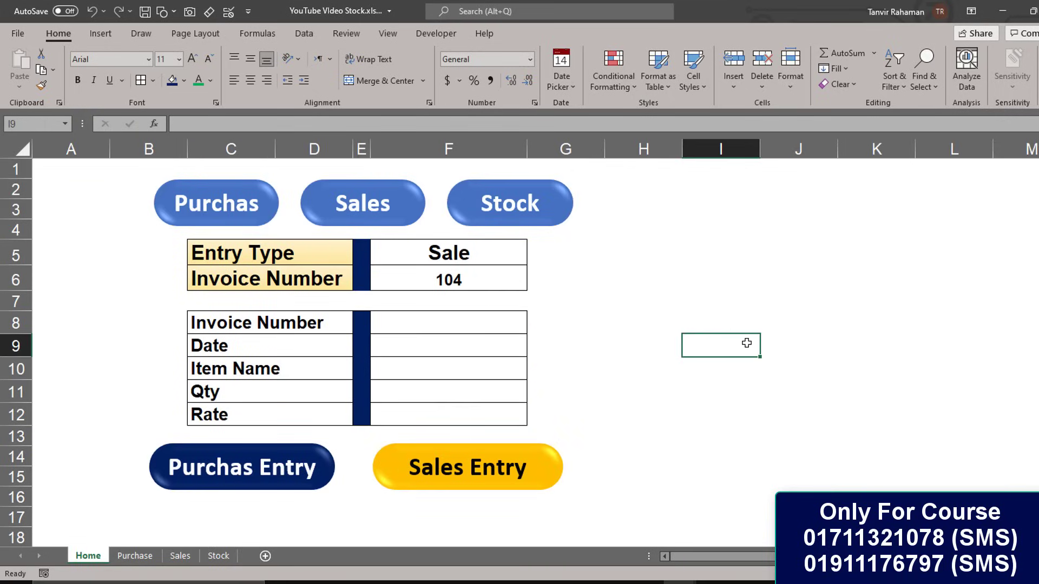
{"action": "left_click", "coordinate": [218, 555]}
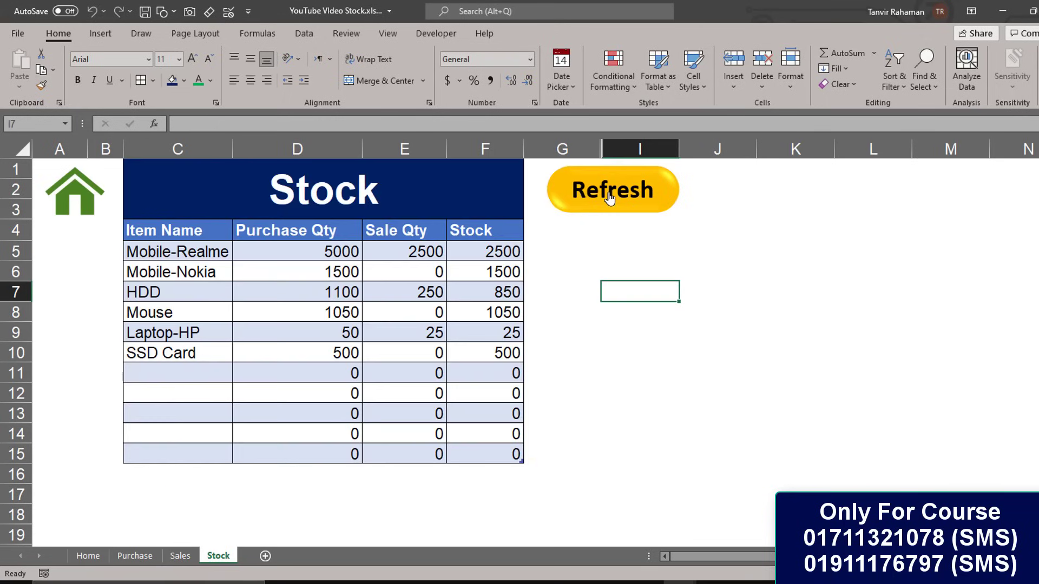
{"action": "left_click", "coordinate": [70, 199]}
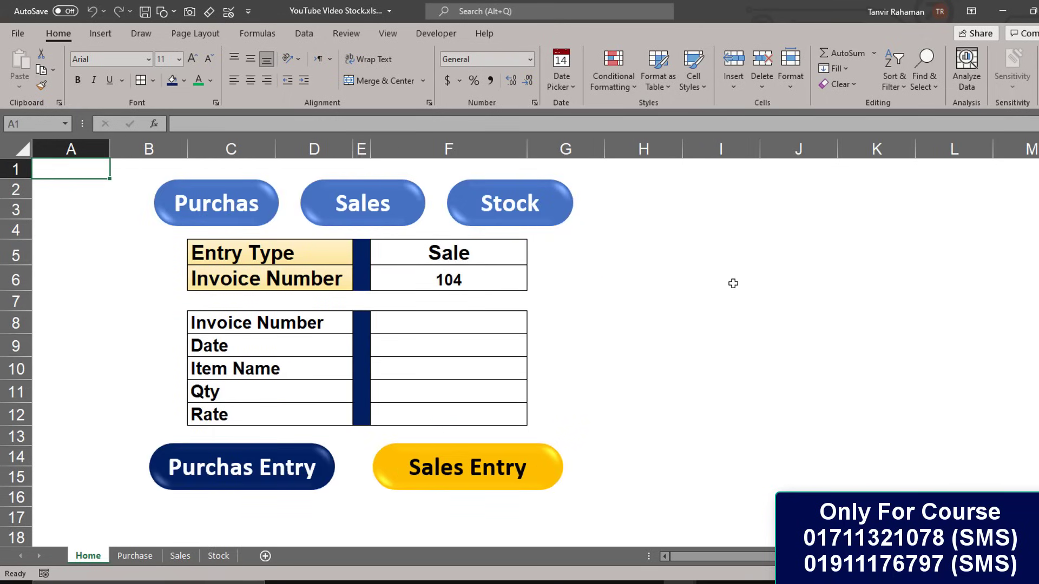
{"action": "left_click", "coordinate": [711, 303]}
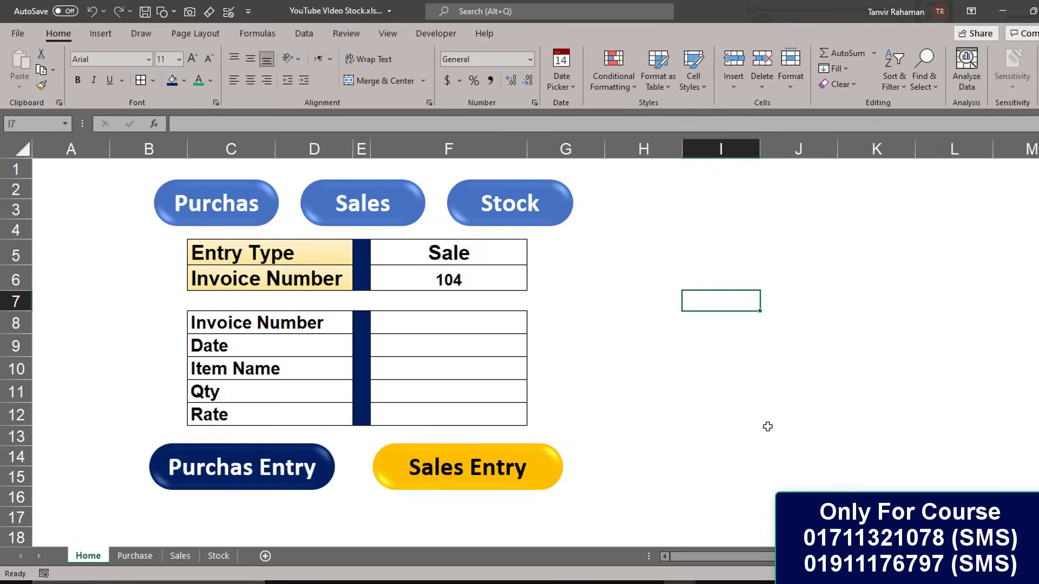
{"action": "left_click", "coordinate": [705, 393]}
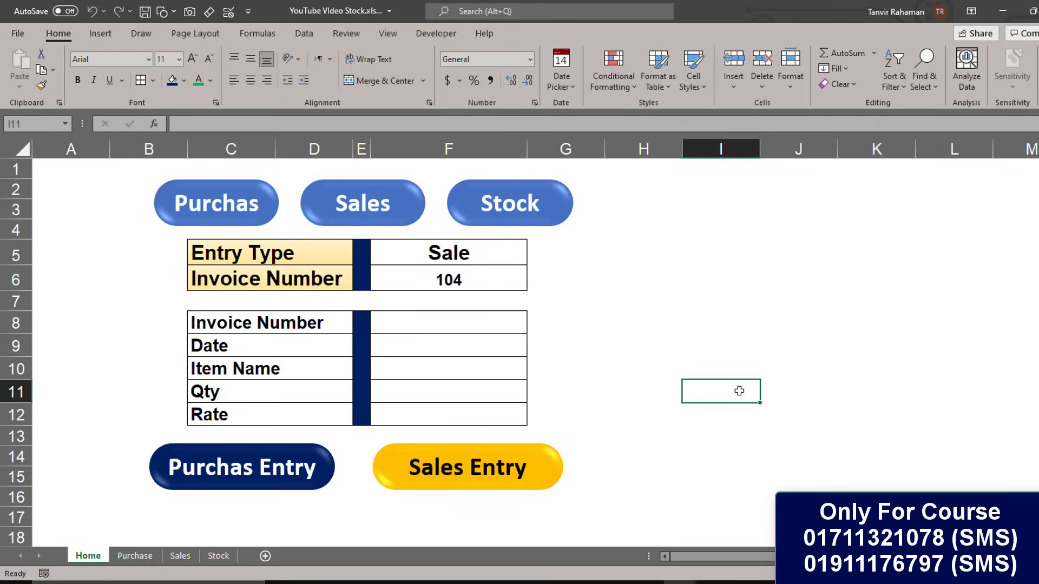